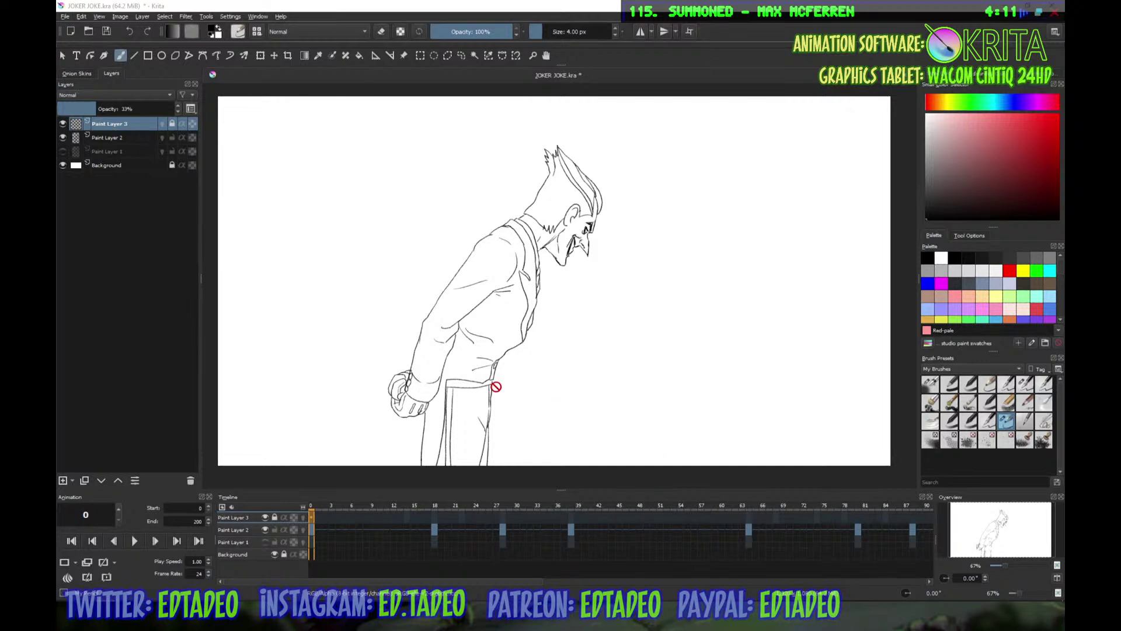
Play the animation from frame 0 with Paint Layer 3 hidden, stop playback, and show the layer again
left_click(63, 124)
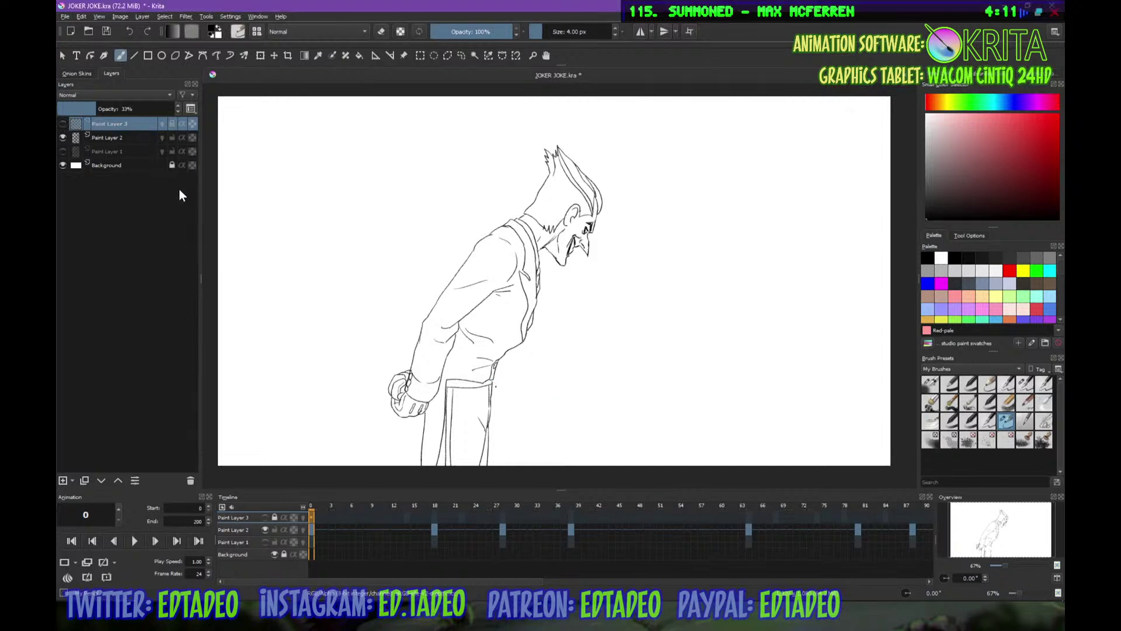
left_click(135, 541)
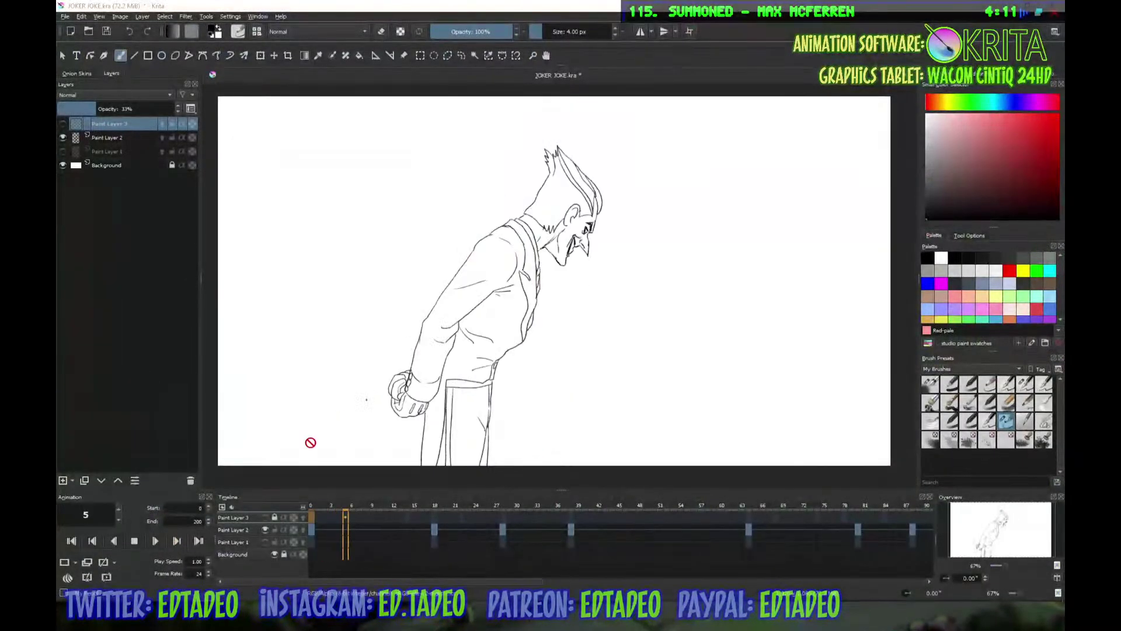
left_click(135, 541)
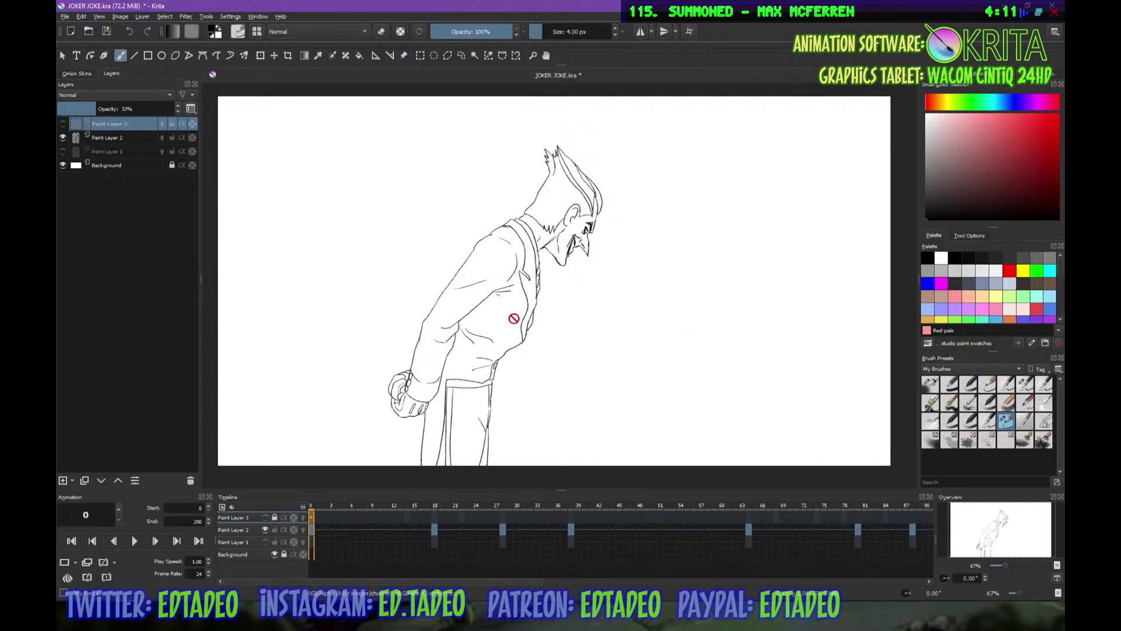
left_click(63, 123)
Step through the timeline from frame 2 to frame 41 and compare Paint Layer 3's dialogue and mouth notes with the character poses
left_click(326, 517)
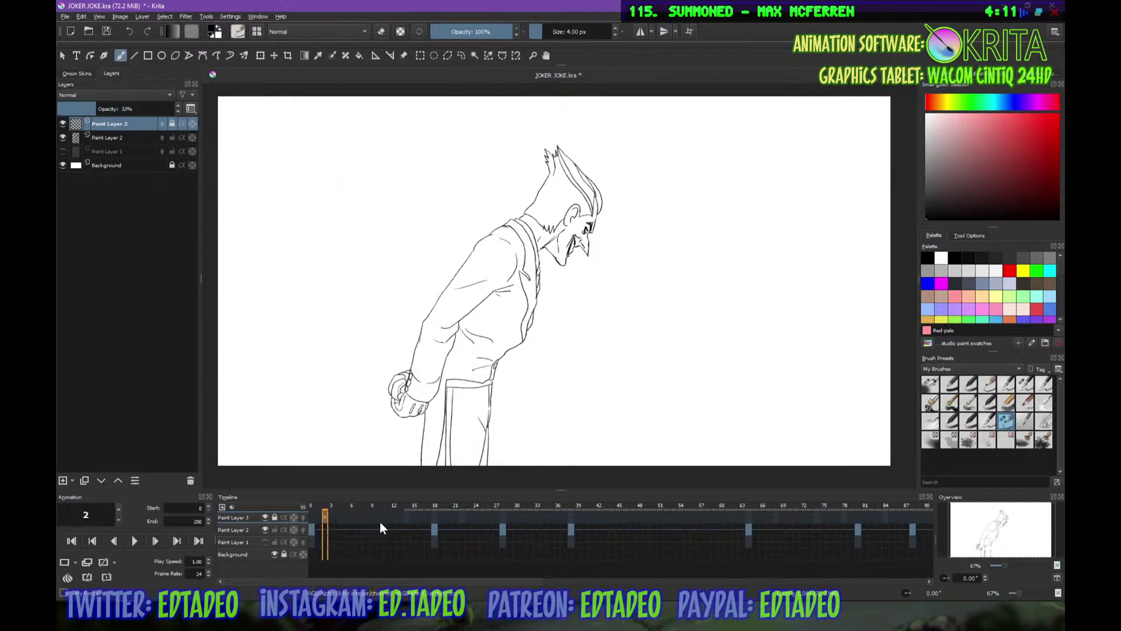
left_click(403, 507)
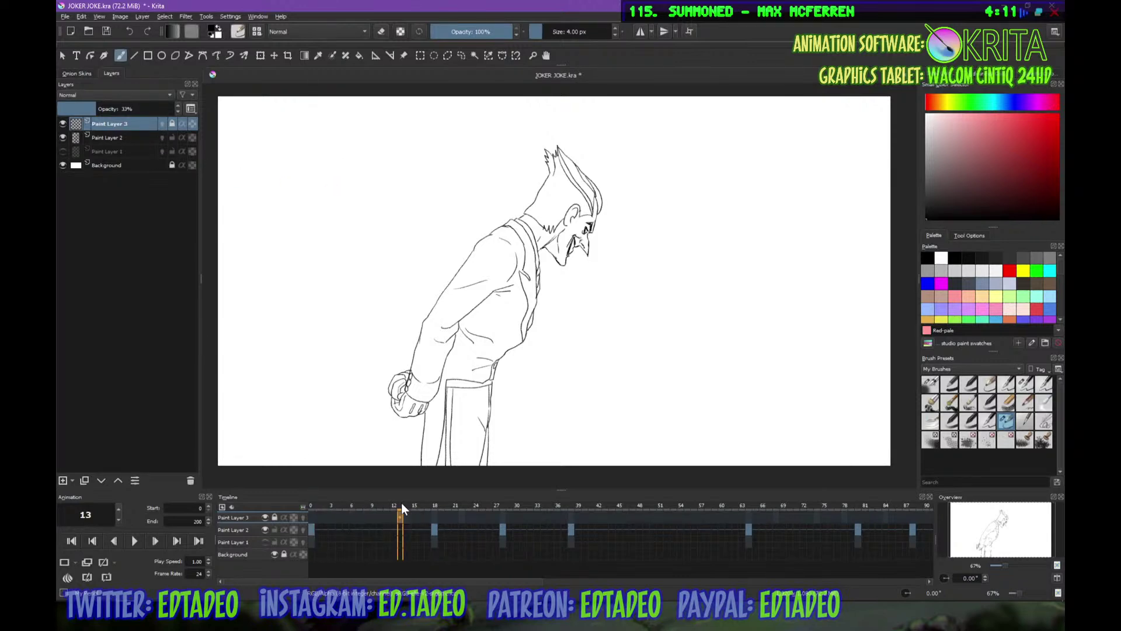
left_click(410, 506)
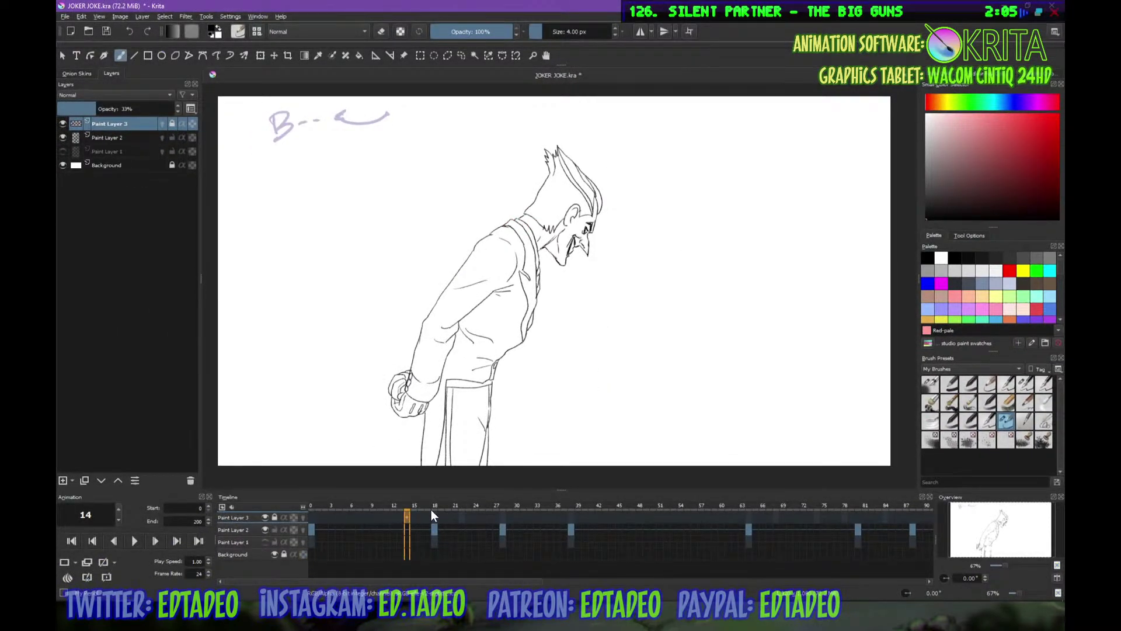
left_click(434, 507)
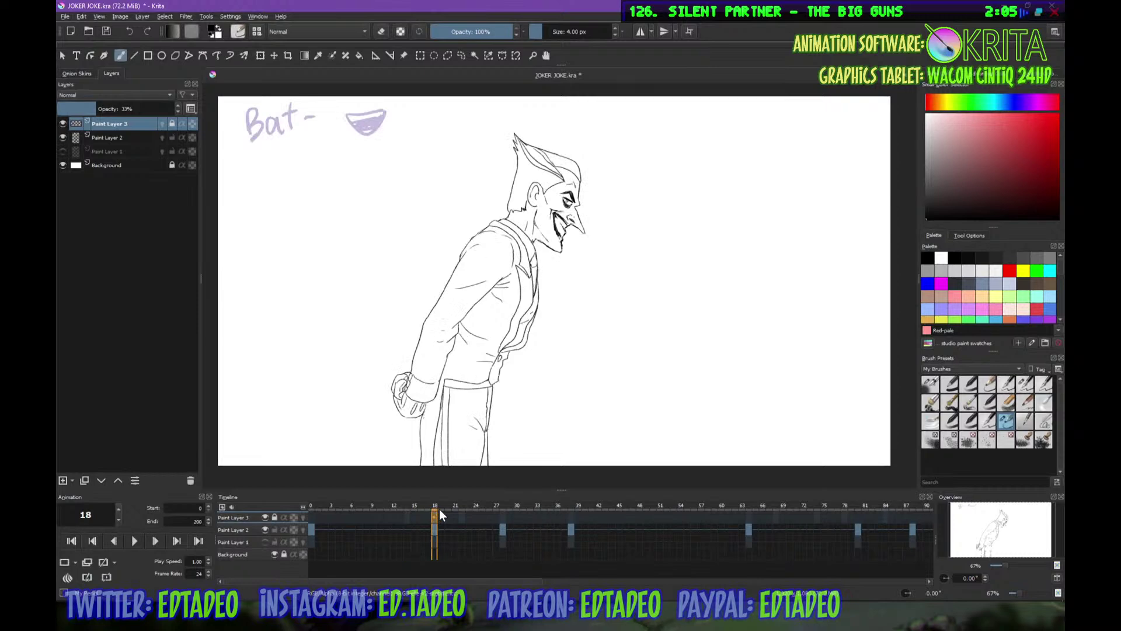
left_click(457, 506)
mouse_move(466, 504)
left_mouse_down()
mouse_move(510, 503)
mouse_move(458, 502)
mouse_move(486, 506)
left_mouse_up()
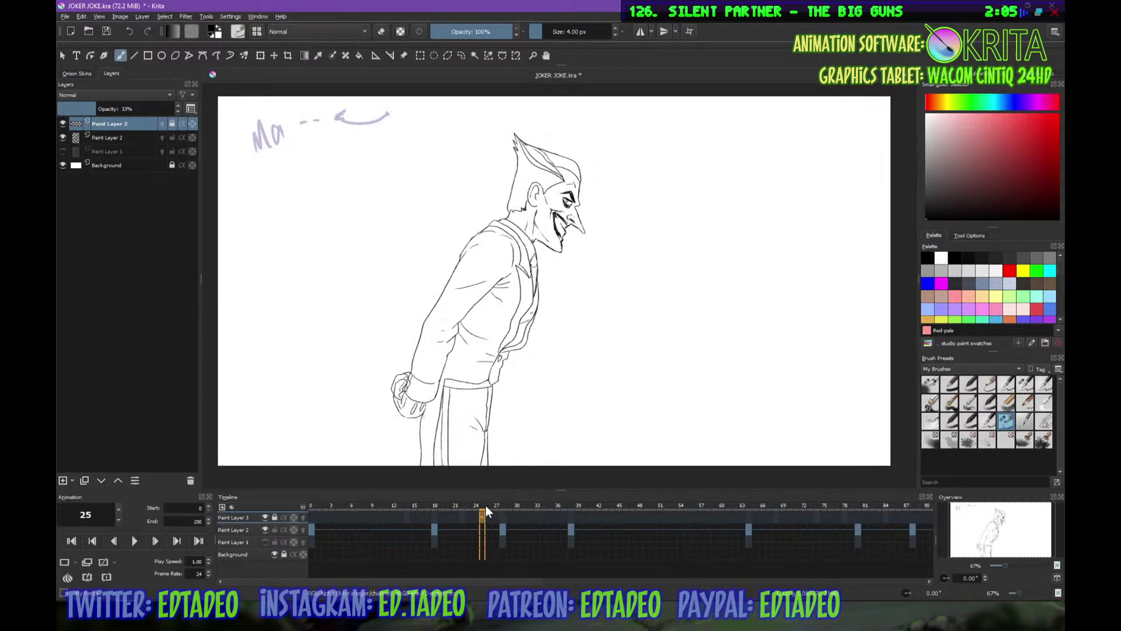
left_click(232, 507)
left_click(261, 533)
left_click(463, 502)
left_click(504, 506)
left_click(574, 506)
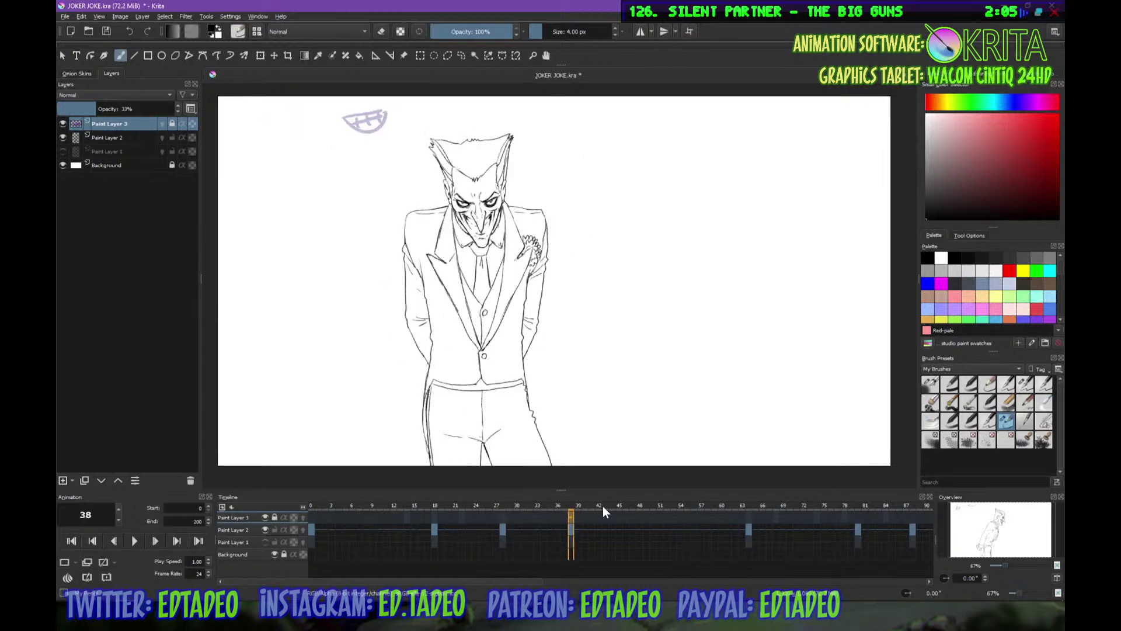
left_click(659, 506)
left_click_drag(659, 507, 592, 505)
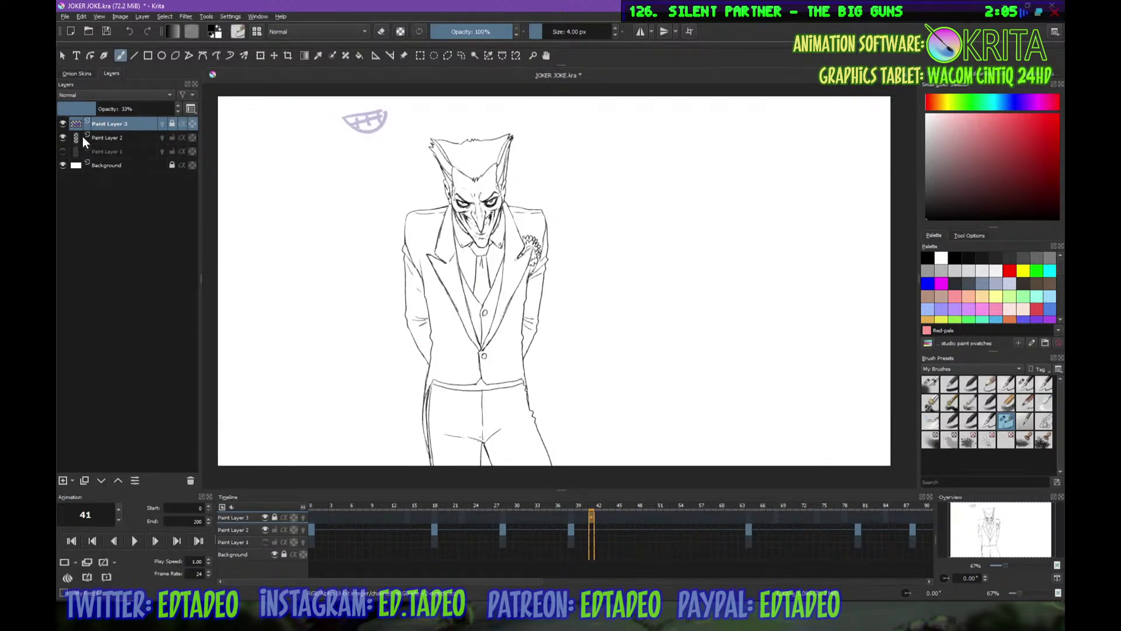
Turn on onion skins for Paint Layer 2 at frame 14
left_click(156, 141)
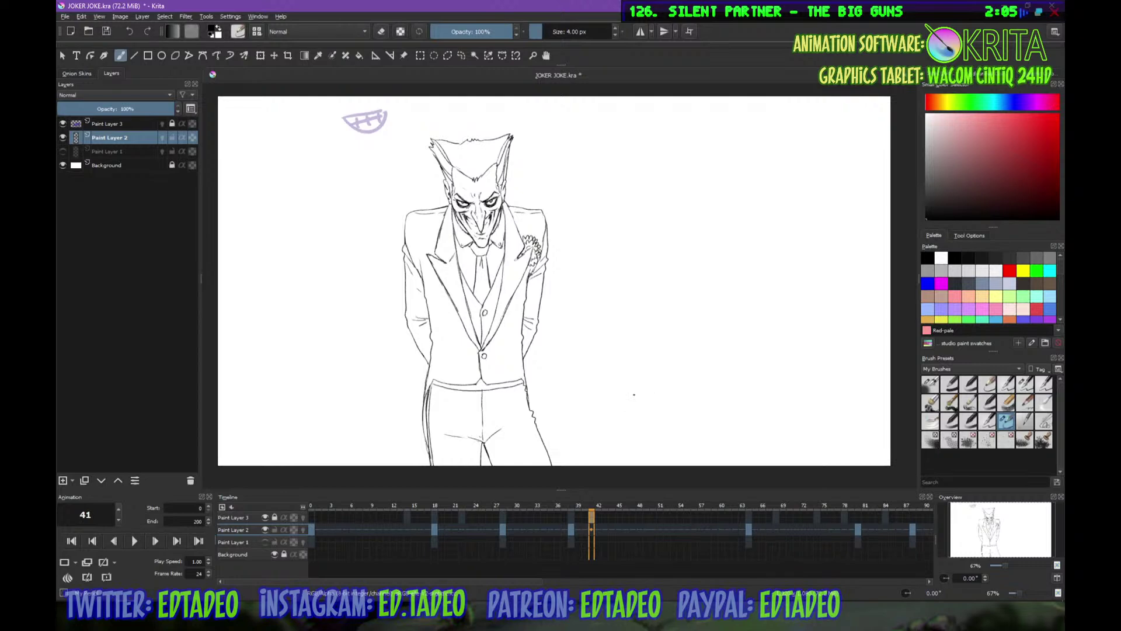
left_click(408, 529)
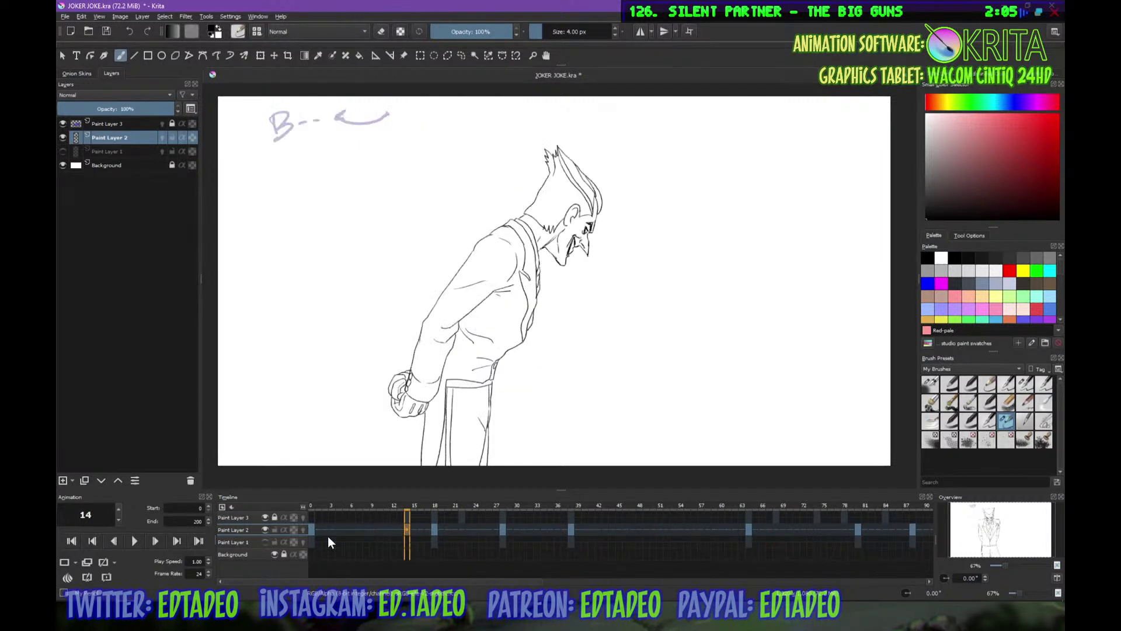
left_click(303, 530)
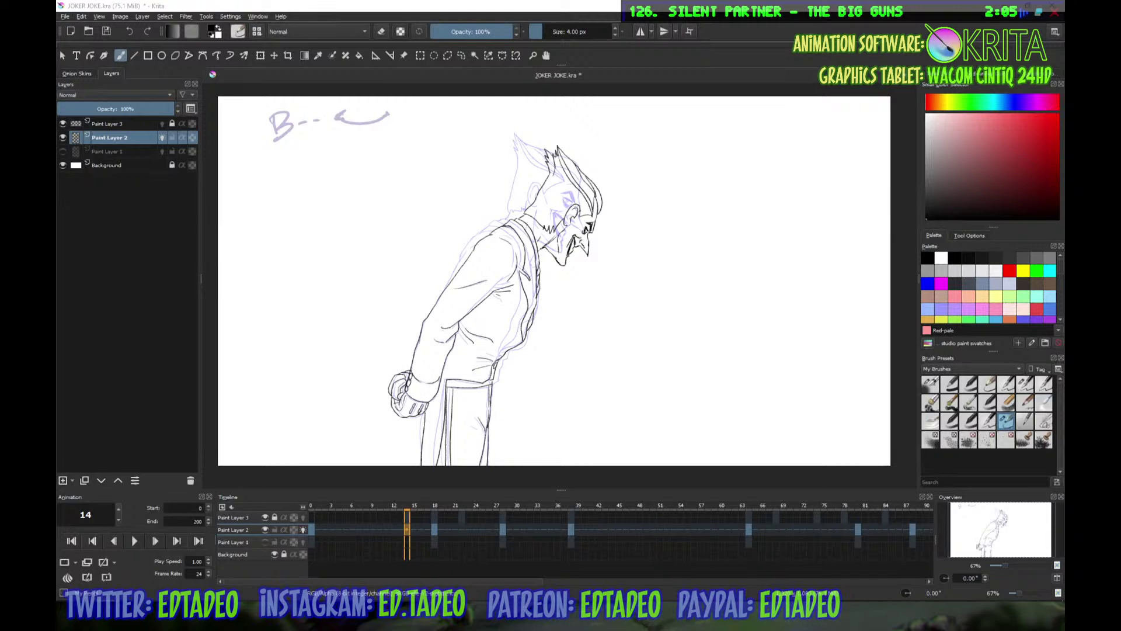
left_click(254, 588)
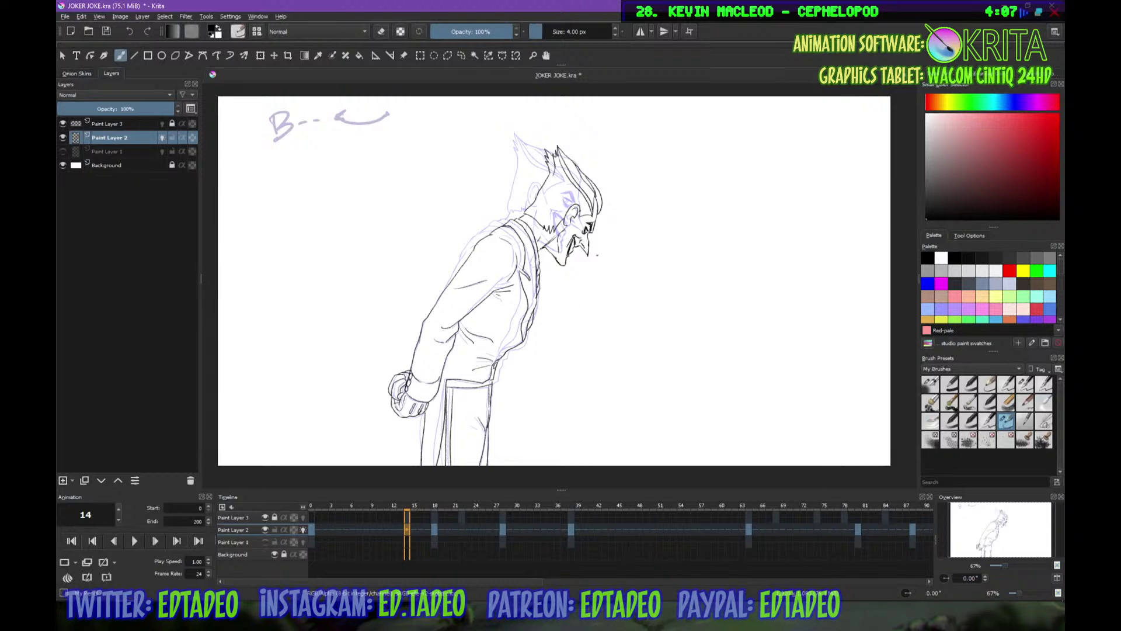
Check Paint Layer 2's poses at frames 0 and 18, and unlock Paint Layer 3 at frame 14
left_click(408, 530)
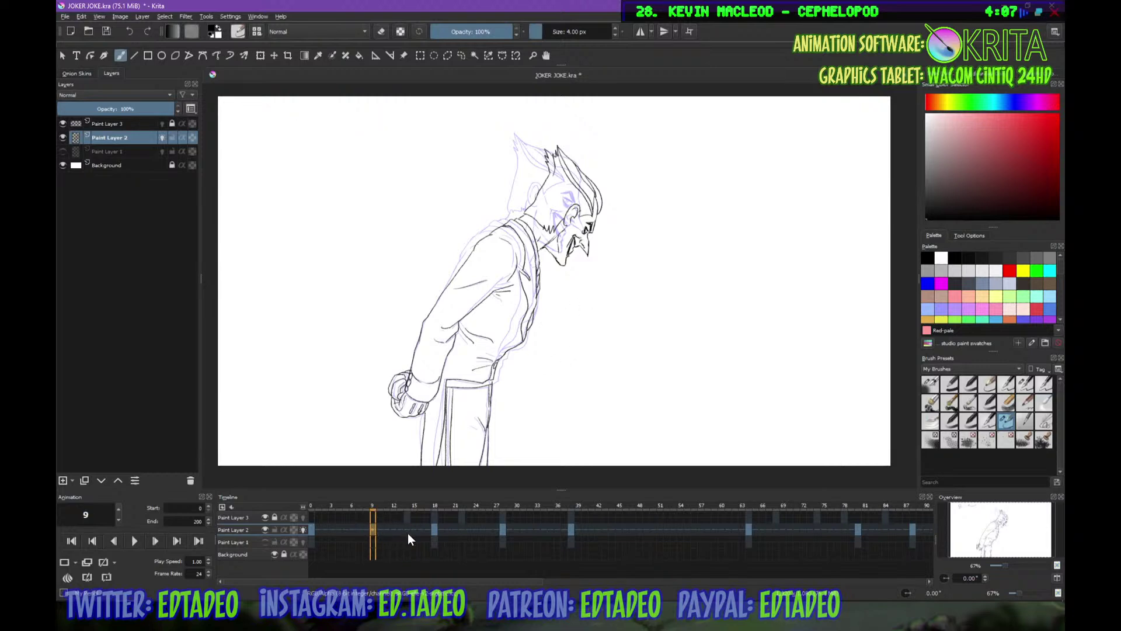
left_click(313, 530)
left_click(433, 529)
left_click(400, 514)
left_click(275, 517)
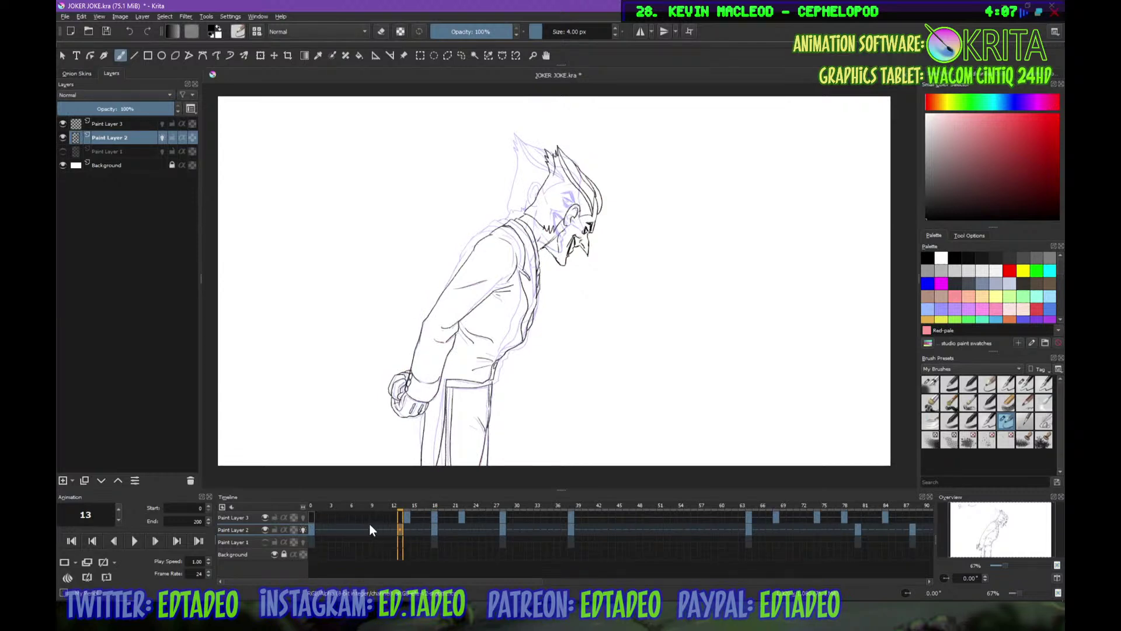
left_click(407, 516)
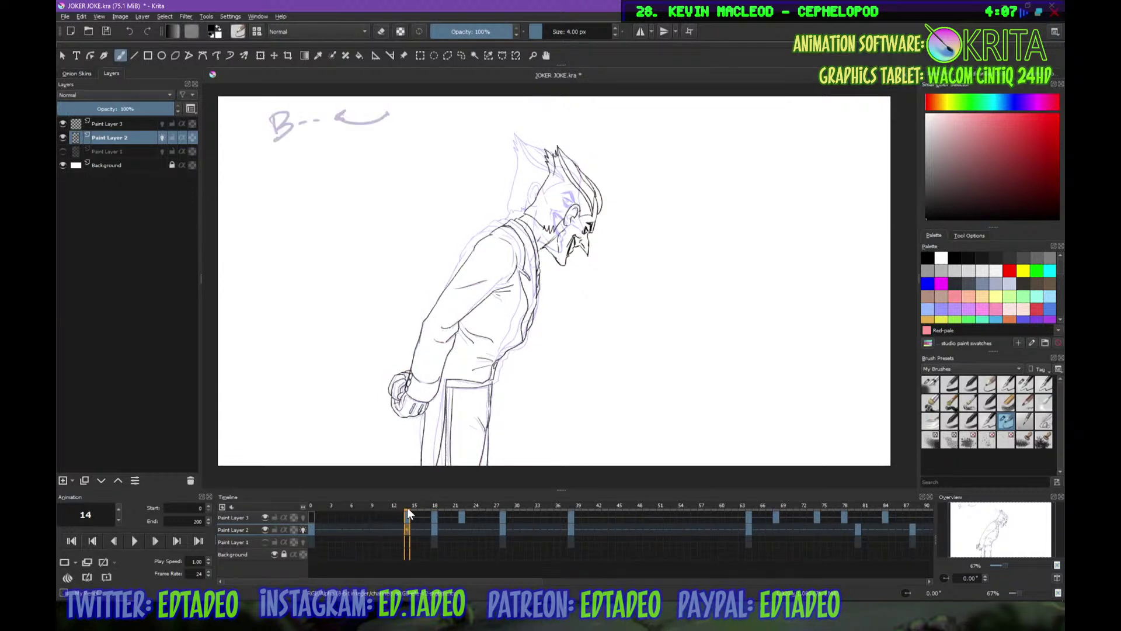
Try blue and yellow color labels on Paint Layer 3, and clear the label
left_click(222, 520)
right_click(222, 520)
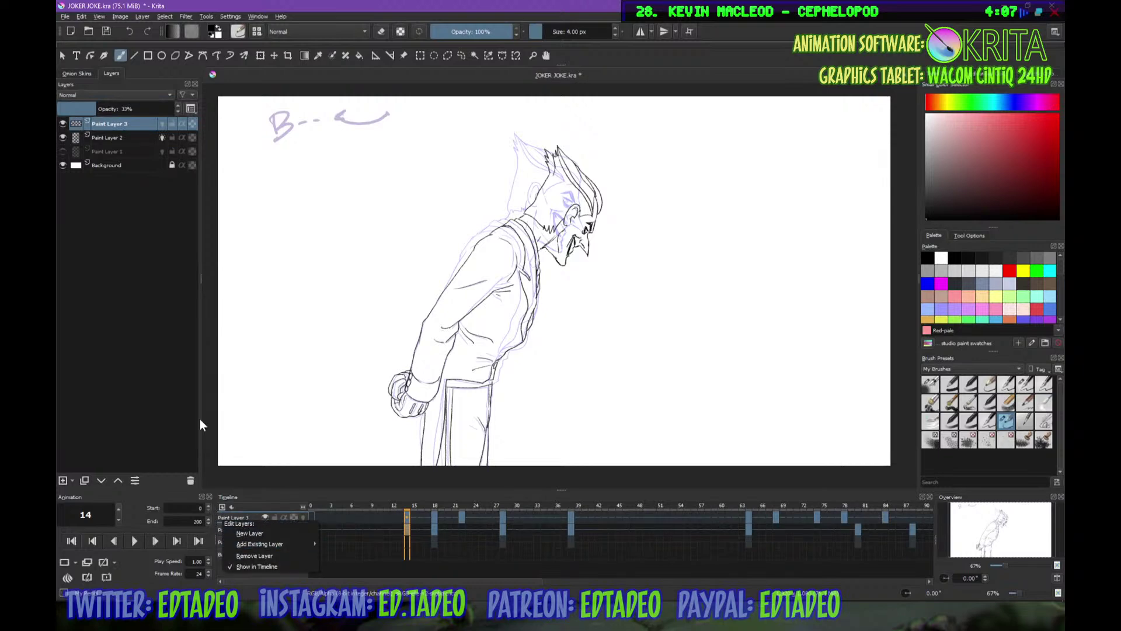
left_click(103, 117)
right_click(103, 117)
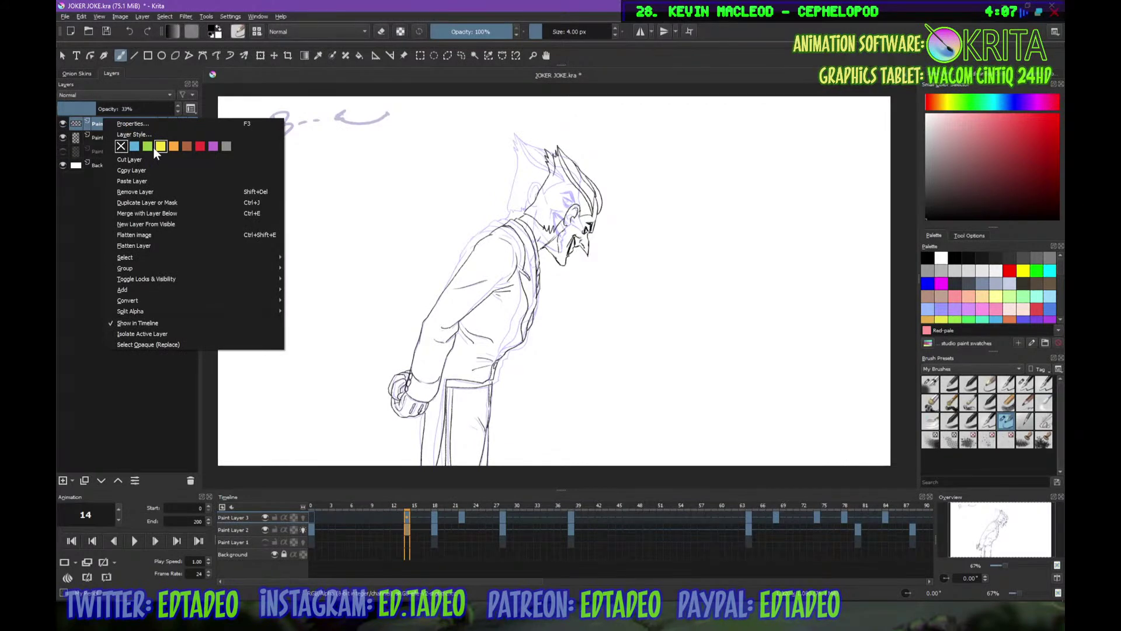
left_click(134, 146)
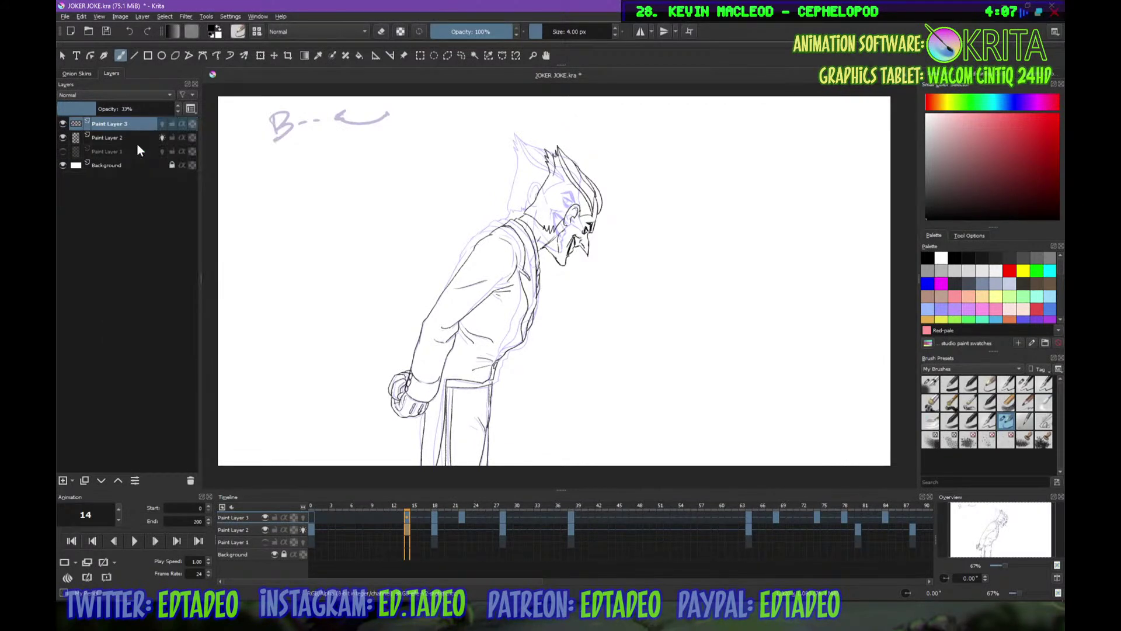
left_click(126, 132)
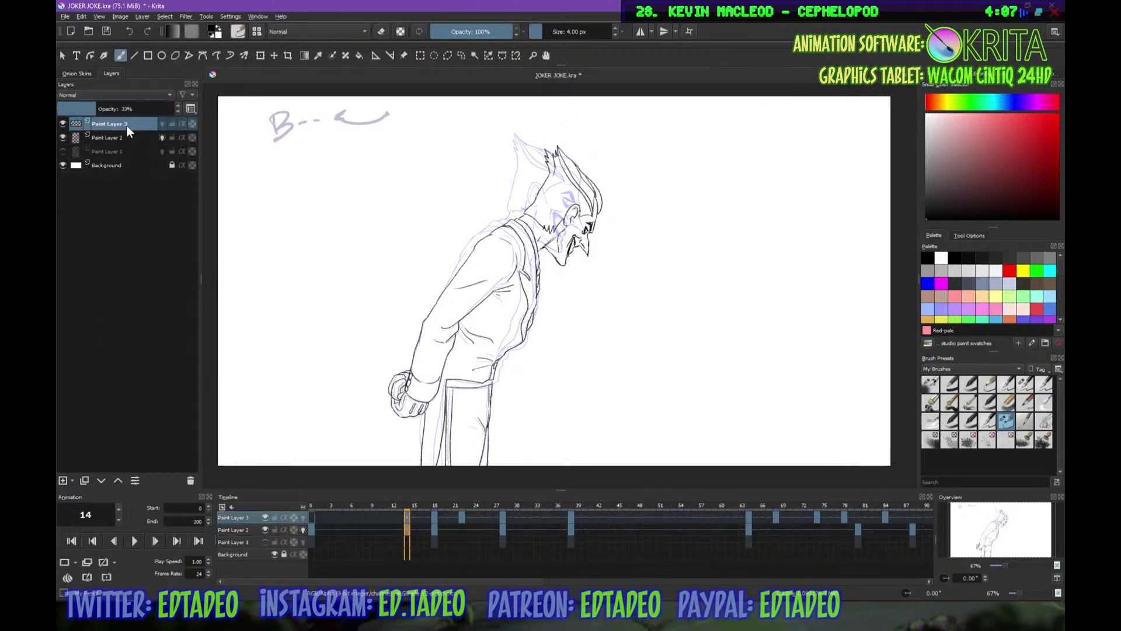
right_click(129, 125)
left_click(187, 151)
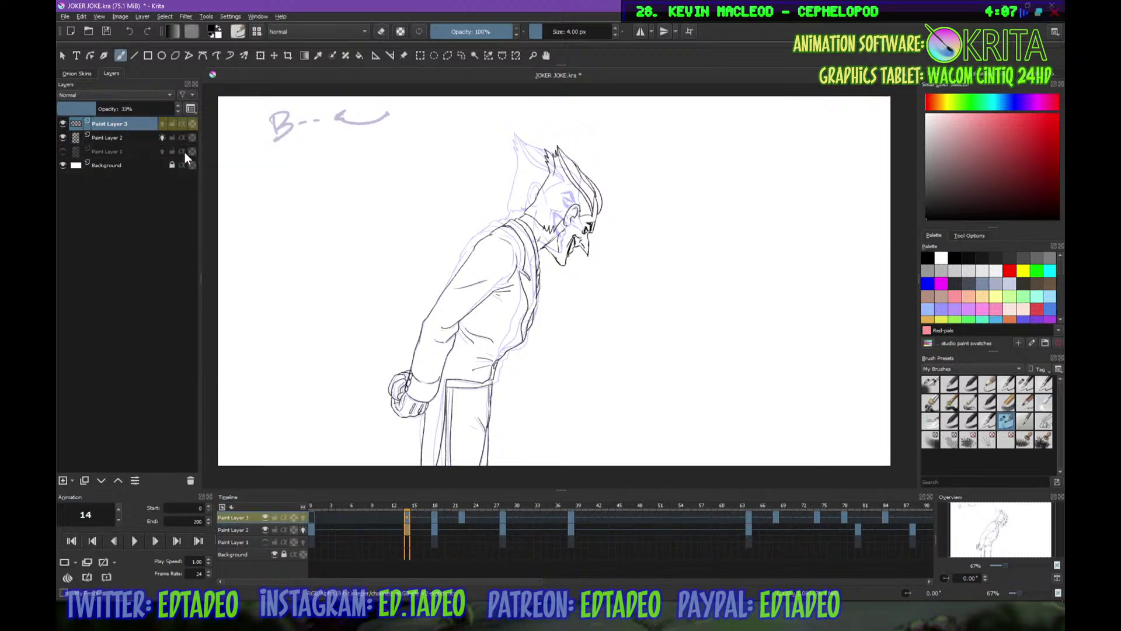
right_click(97, 119)
left_click(114, 146)
Color-label Paint Layer 3's frames 0 to 165 orange, and lock the layer
left_click(310, 516)
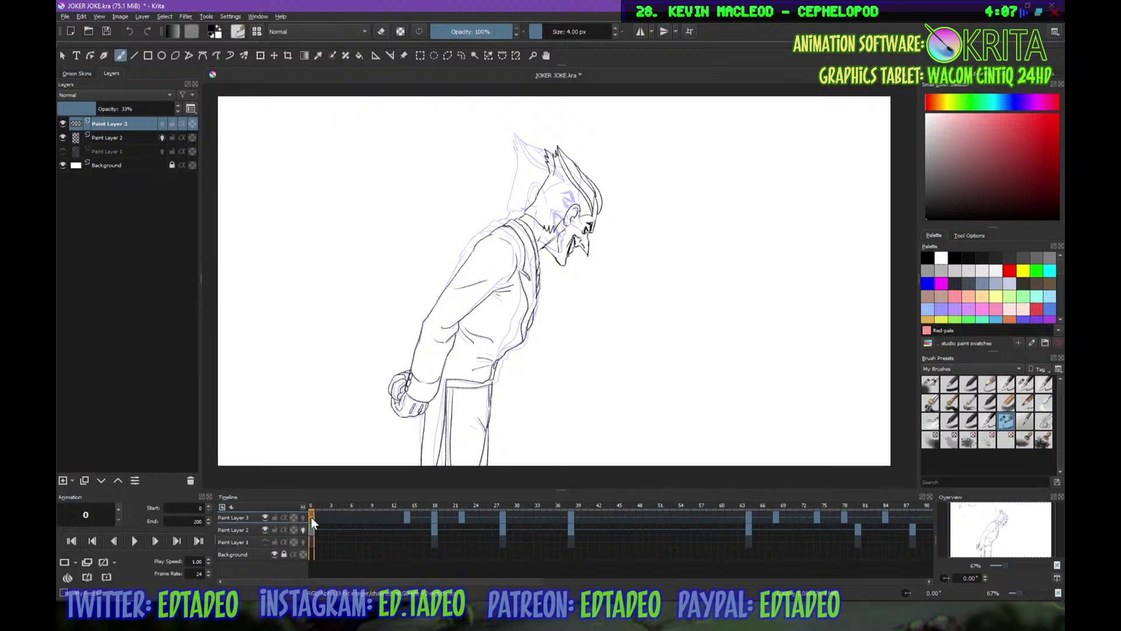
left_click_drag(376, 578, 696, 584)
left_click(825, 517, "shift")
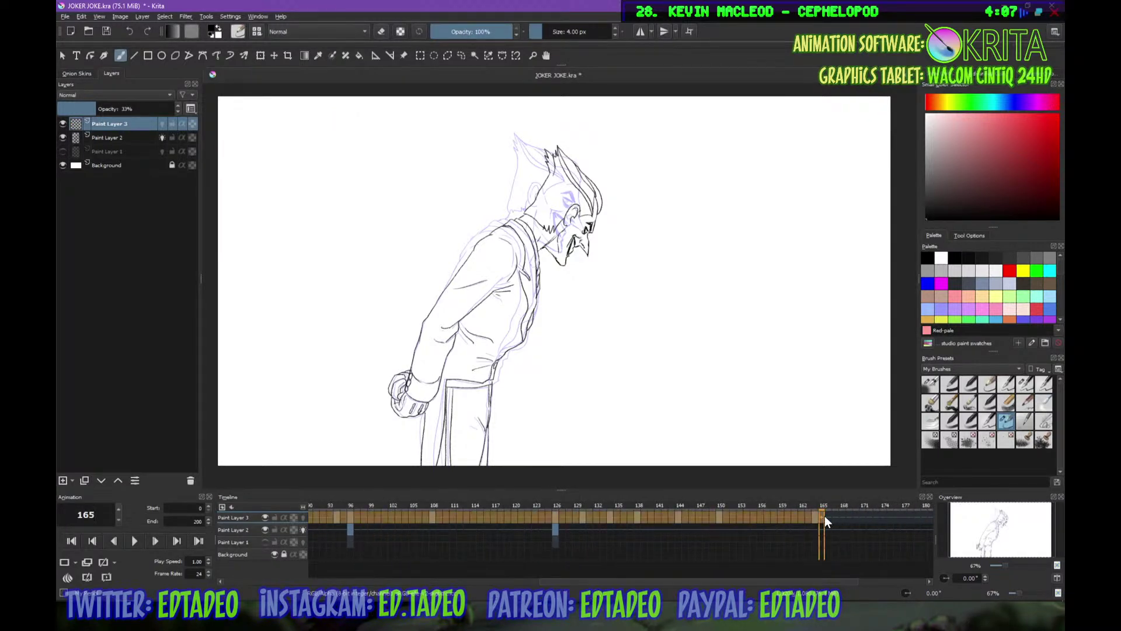
right_click(810, 517)
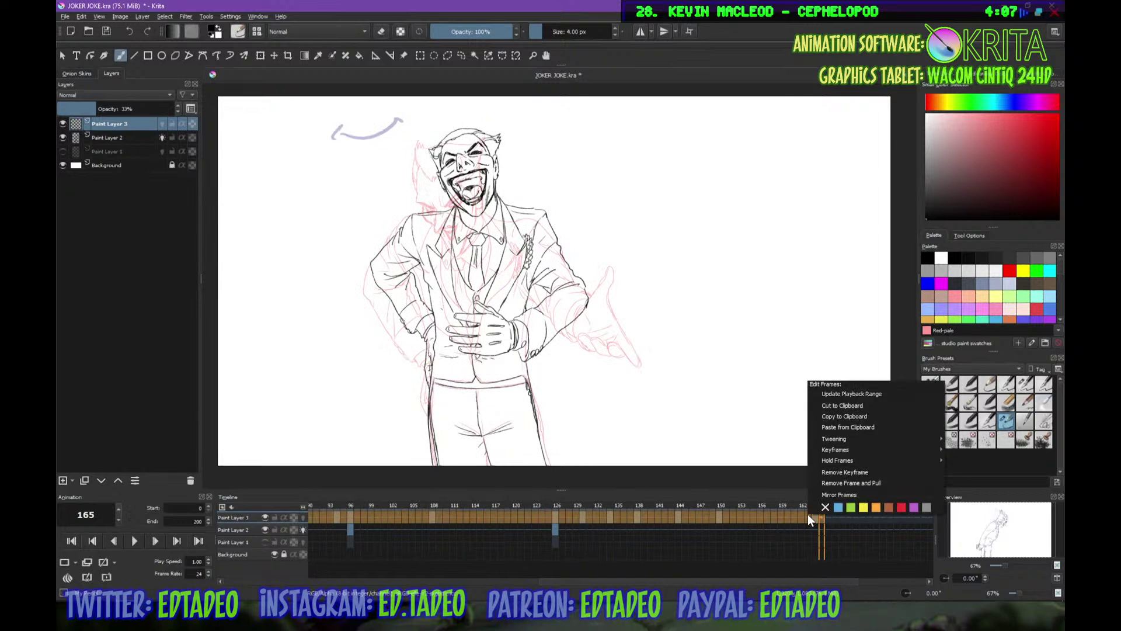
left_click(875, 507)
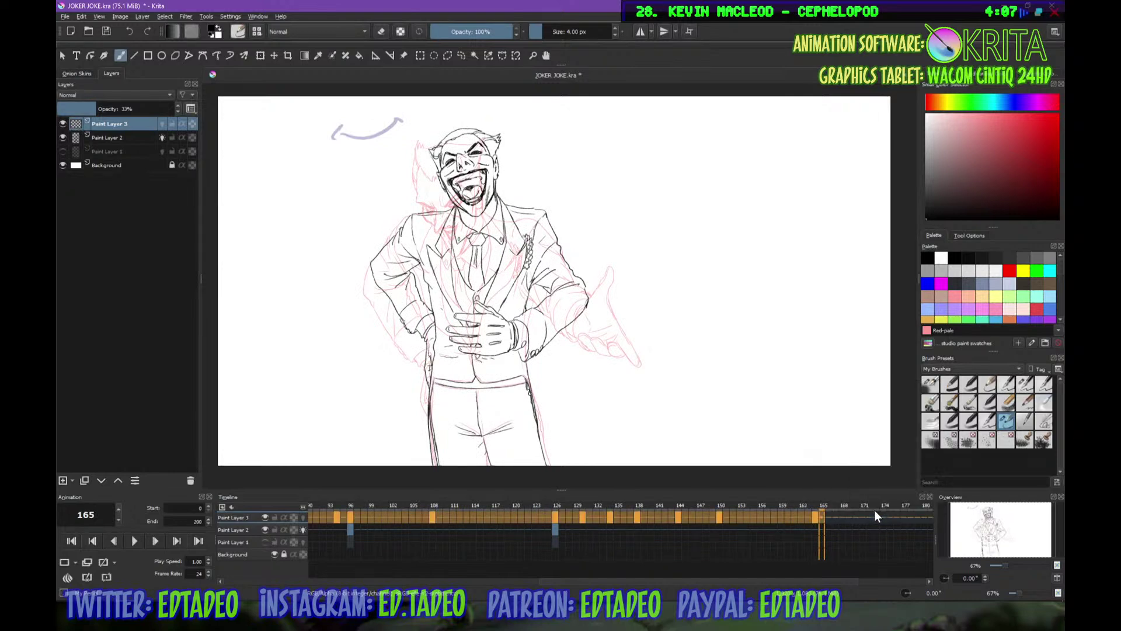
left_click(274, 518)
Create a blank keyframe on Paint Layer 2 at frame 14, between the poses at frames 0 and 18
left_click(241, 529)
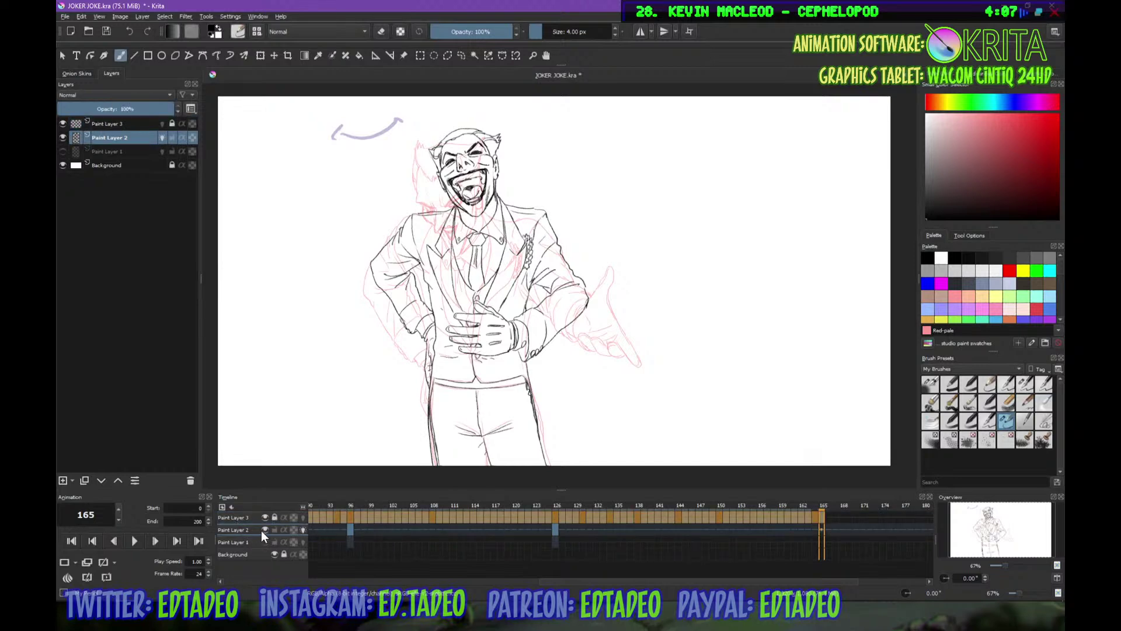
left_click(345, 526)
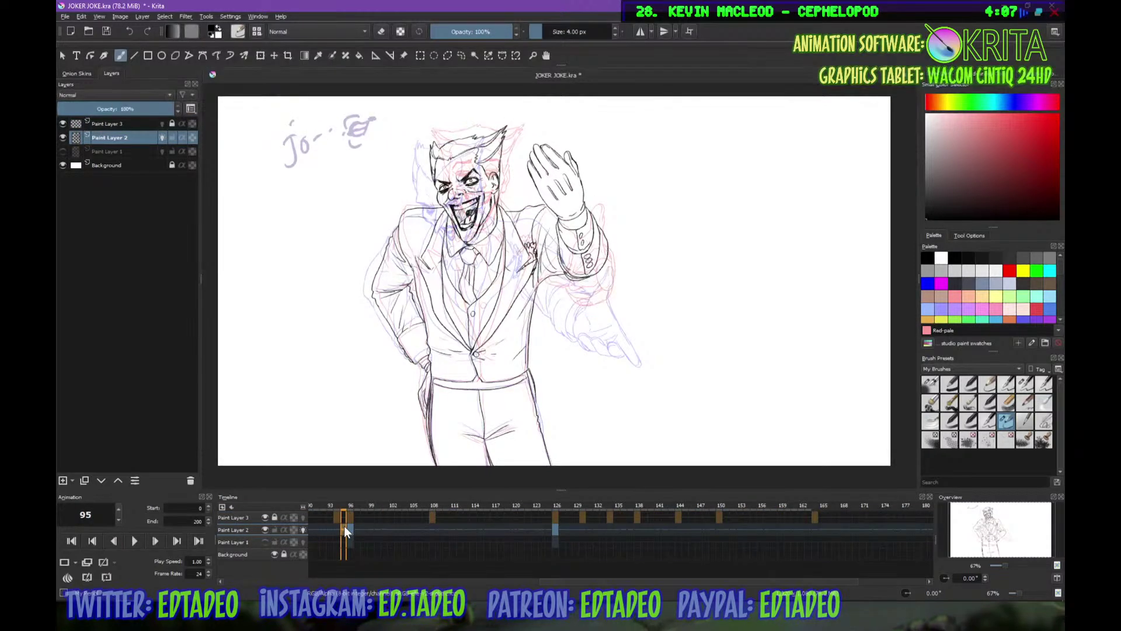
left_click(345, 583)
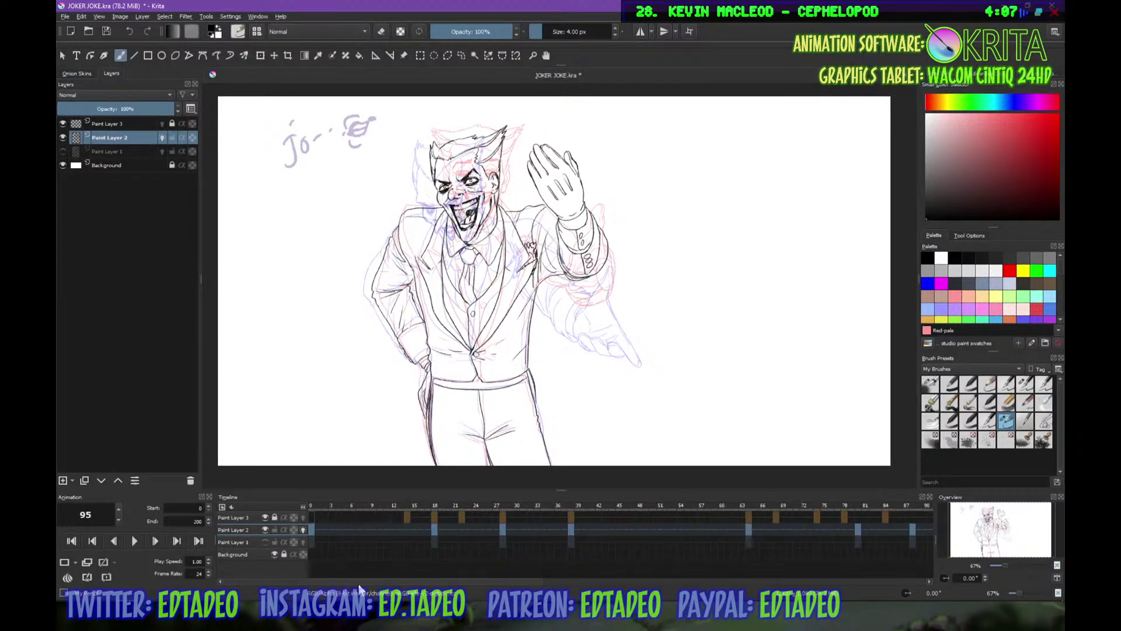
left_click(314, 530)
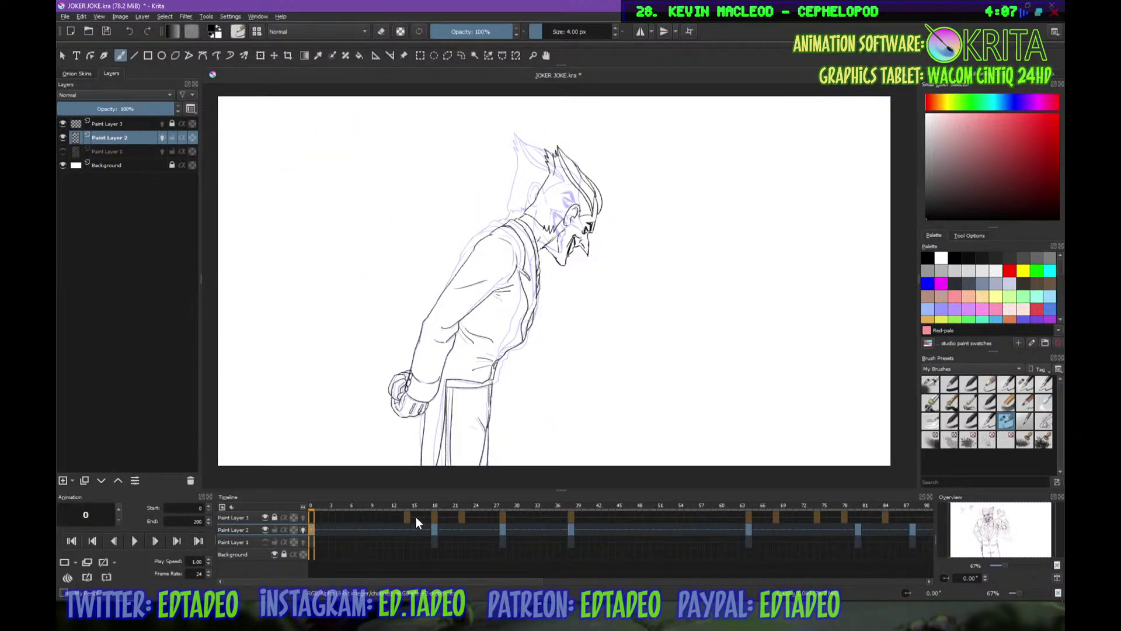
left_click(245, 518)
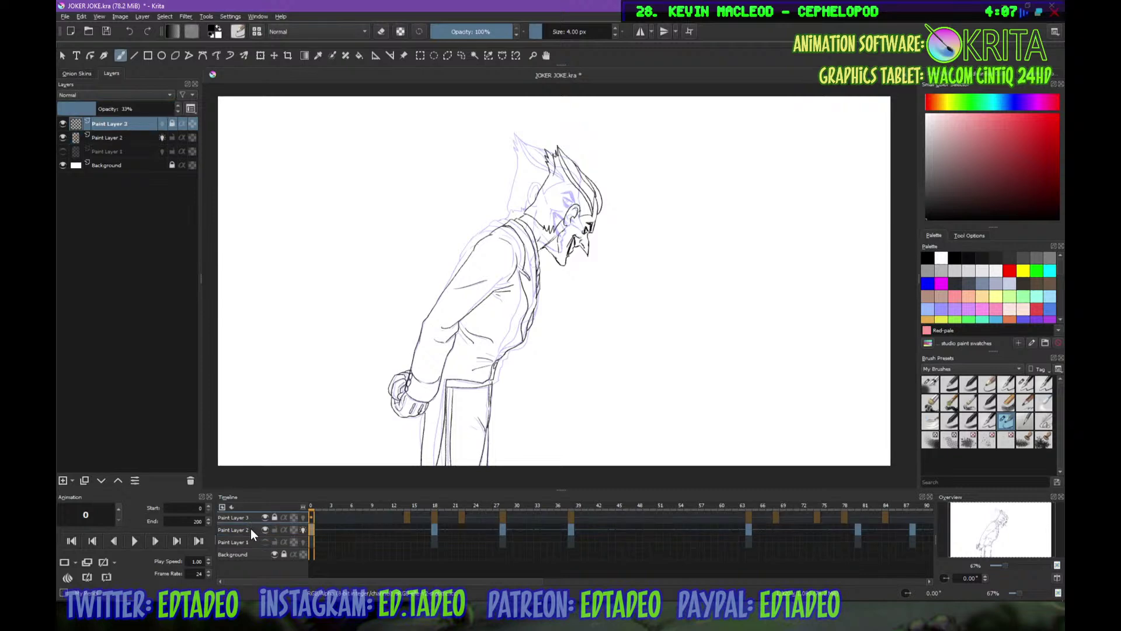
left_click(255, 531)
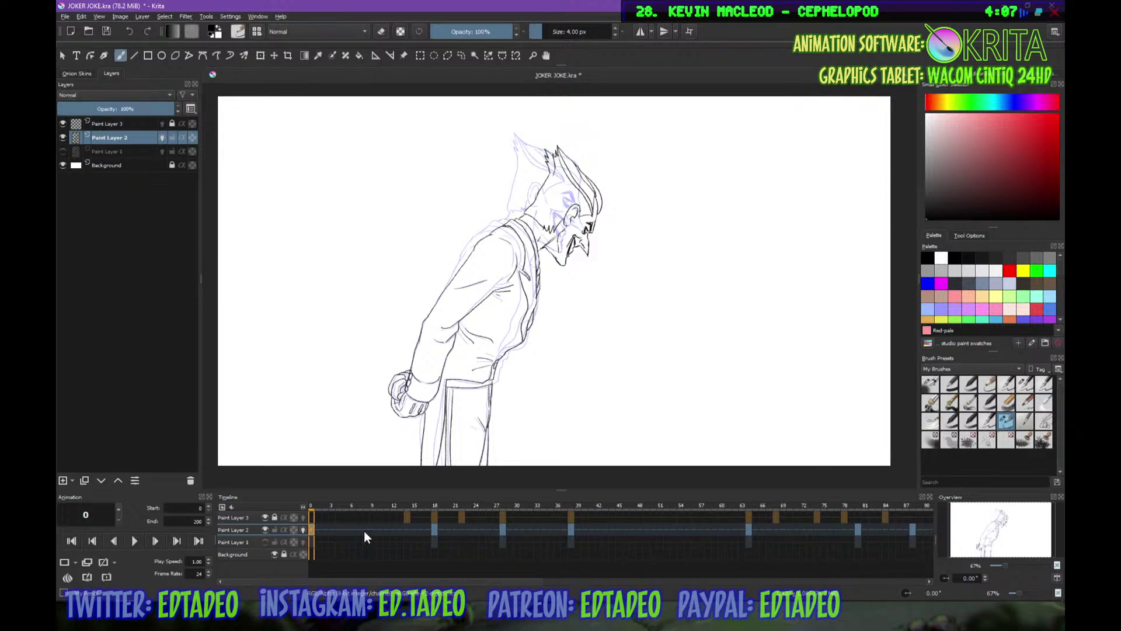
left_click(407, 528)
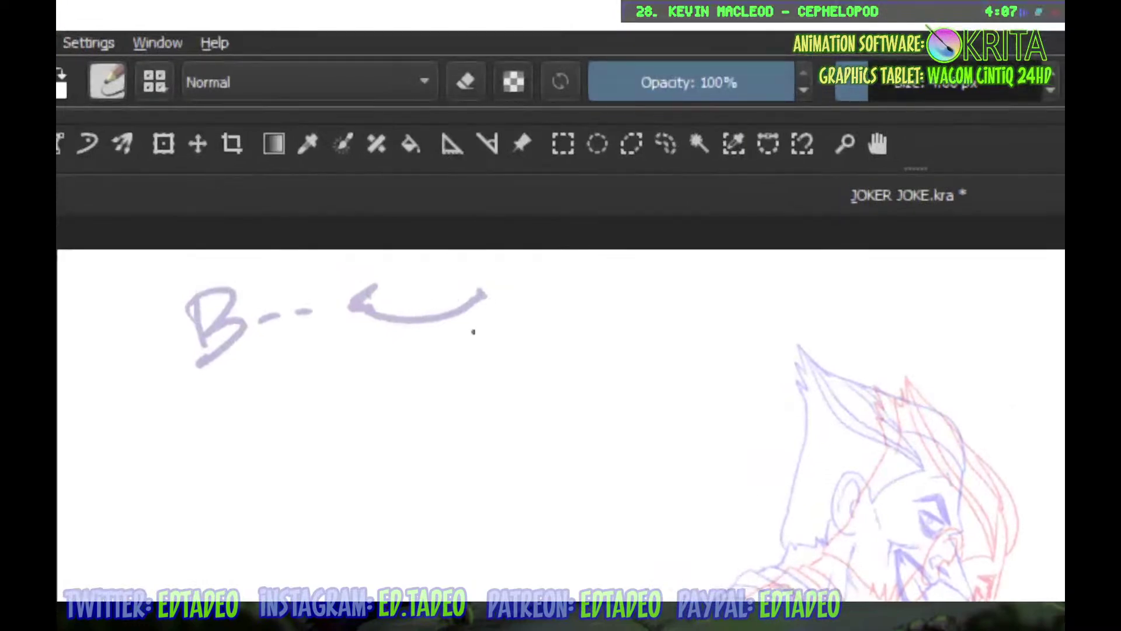
Rough in the forehead and pointed nose profile at frame 14, midway between the blue and red onion-skin poses
key("ctrl+shift")
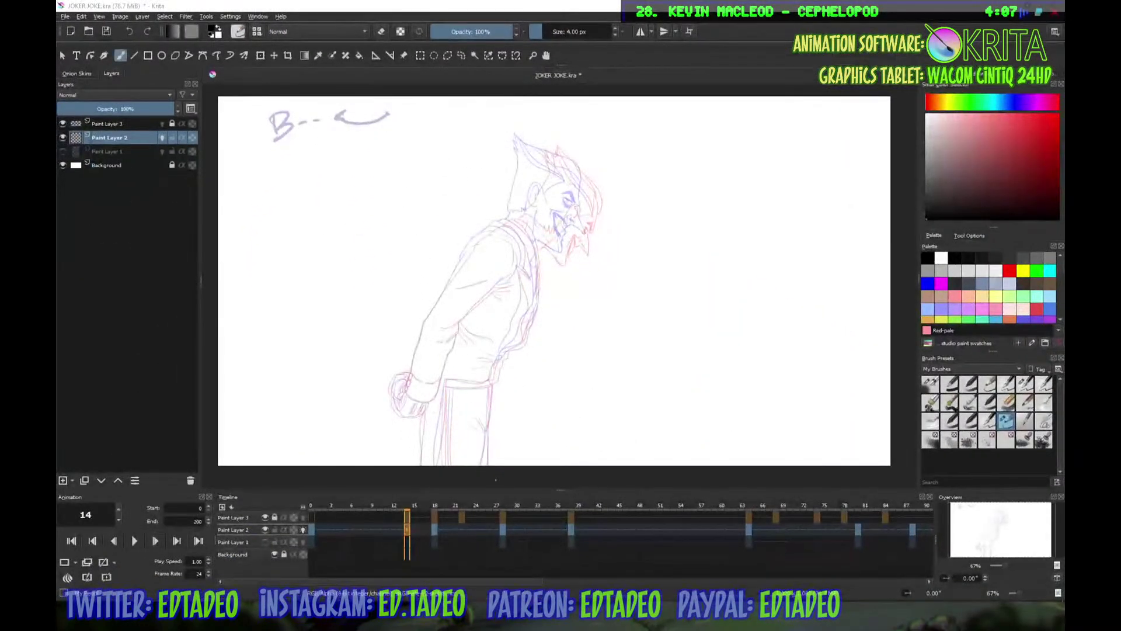
key("plus")
key("plus")
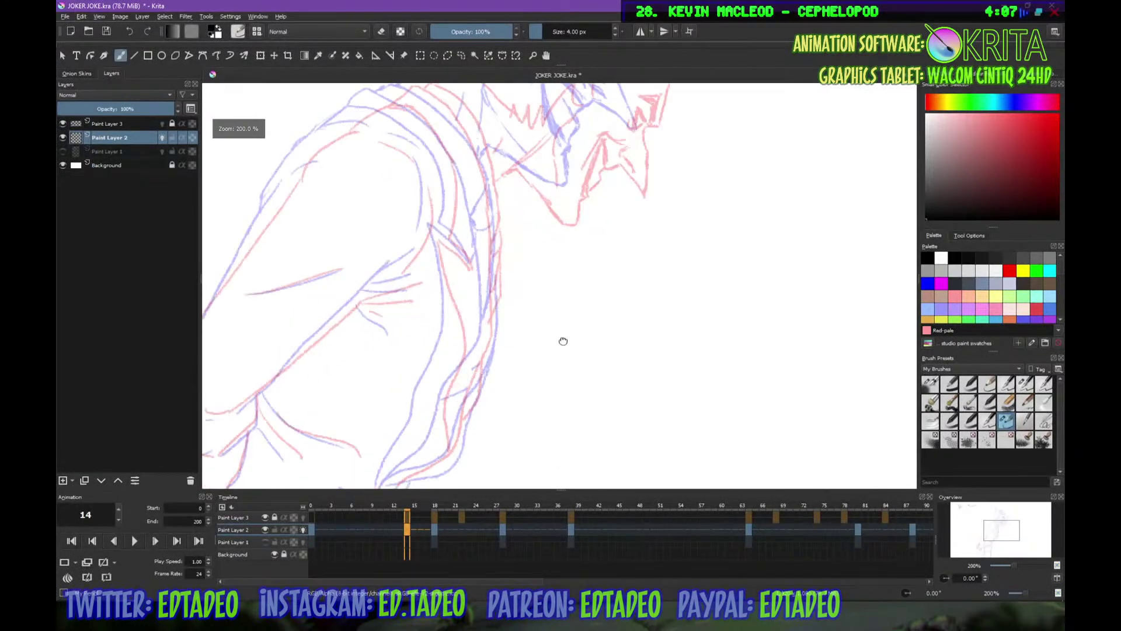
key("plus")
mouse_move(611, 353)
left_mouse_down()
mouse_move(620, 345)
mouse_move(608, 335)
mouse_move(643, 280)
left_mouse_up()
key("ctrl+z")
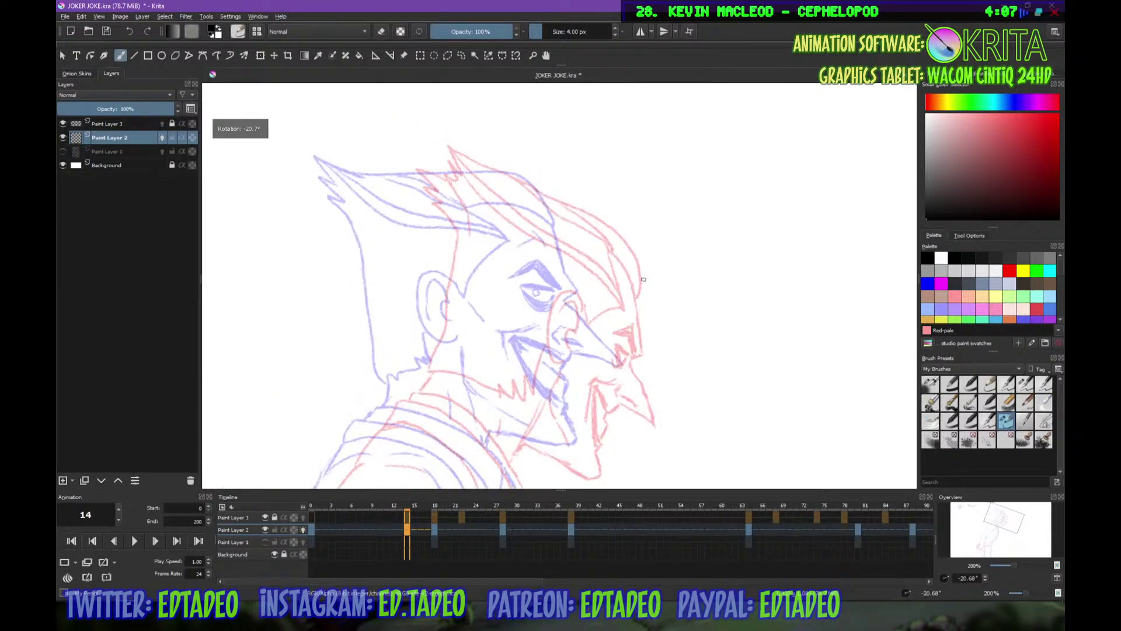
mouse_move(593, 243)
left_mouse_down()
mouse_move(614, 327)
mouse_move(617, 291)
mouse_move(605, 292)
mouse_move(611, 303)
left_mouse_up()
key("ctrl+z")
key("ctrl+z")
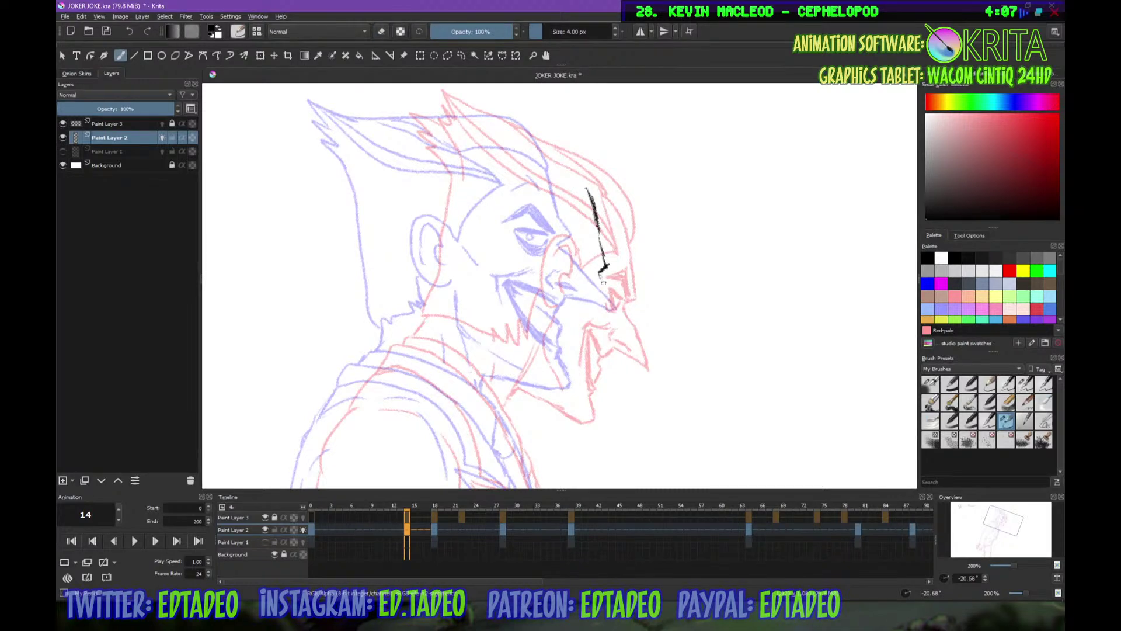
key("e")
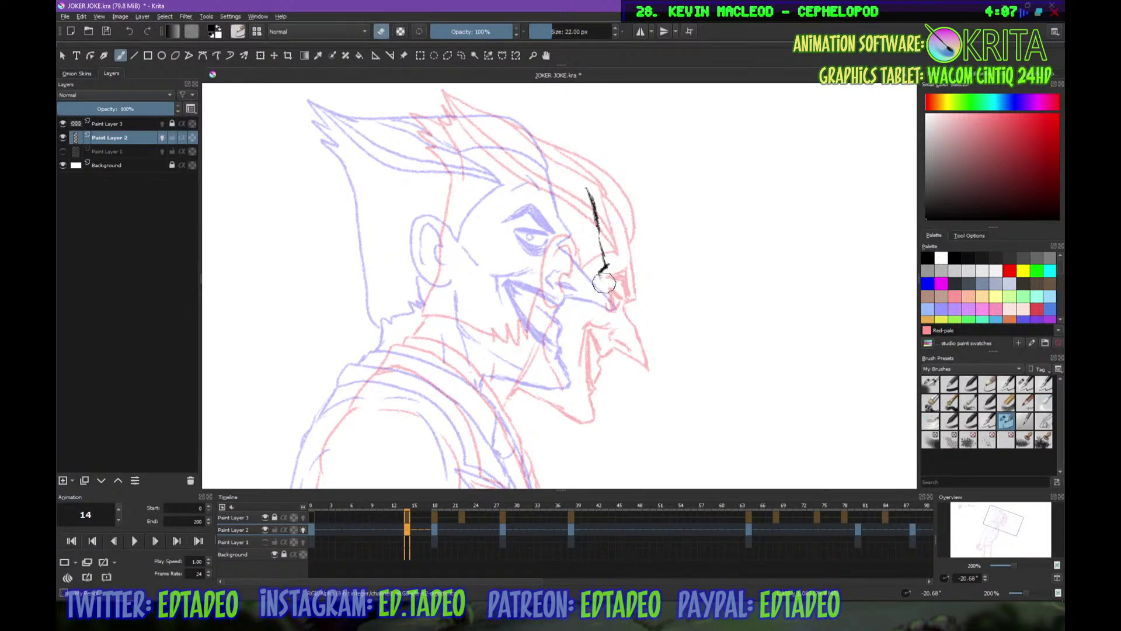
key("e")
mouse_move(602, 276)
left_mouse_down()
mouse_move(624, 319)
mouse_move(595, 322)
mouse_move(629, 335)
left_mouse_up()
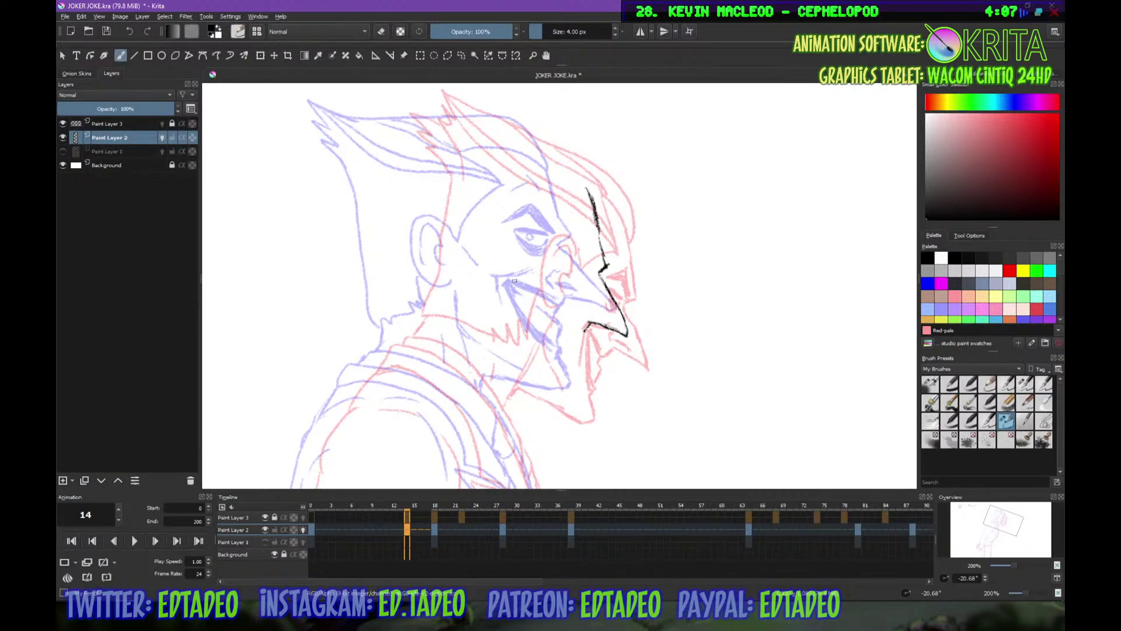
mouse_move(551, 302)
left_mouse_down()
mouse_move(583, 328)
mouse_move(550, 303)
mouse_move(574, 377)
left_mouse_up()
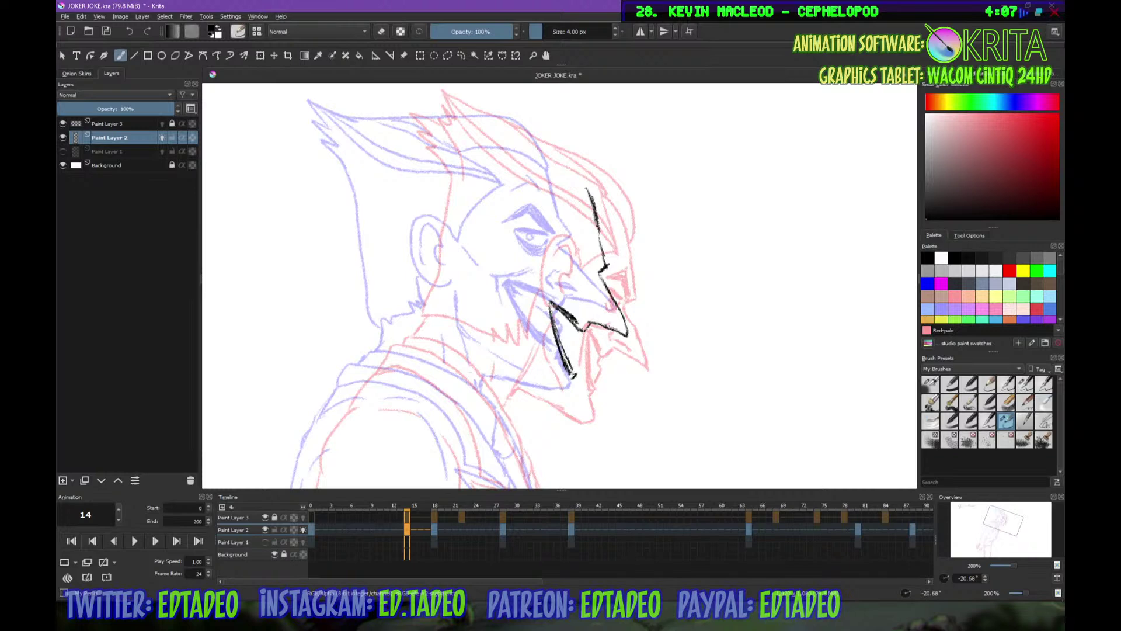
key("e")
left_click_drag(552, 307, 574, 377)
mouse_move(588, 325)
left_mouse_down()
mouse_move(572, 329)
mouse_move(584, 337)
left_mouse_up()
key("e")
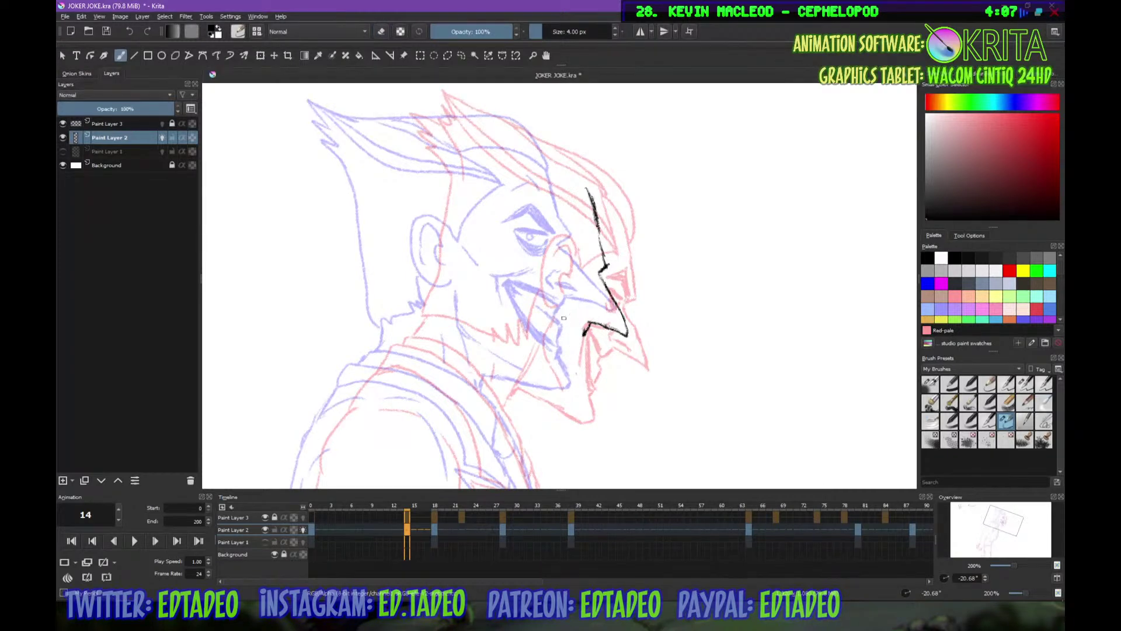
Draw the dark grinning mouth under the nose, and outline the chin and jaw back to the neck
mouse_move(544, 301)
left_mouse_down()
mouse_move(587, 343)
mouse_move(573, 340)
left_mouse_up()
left_click_drag(585, 337, 579, 363)
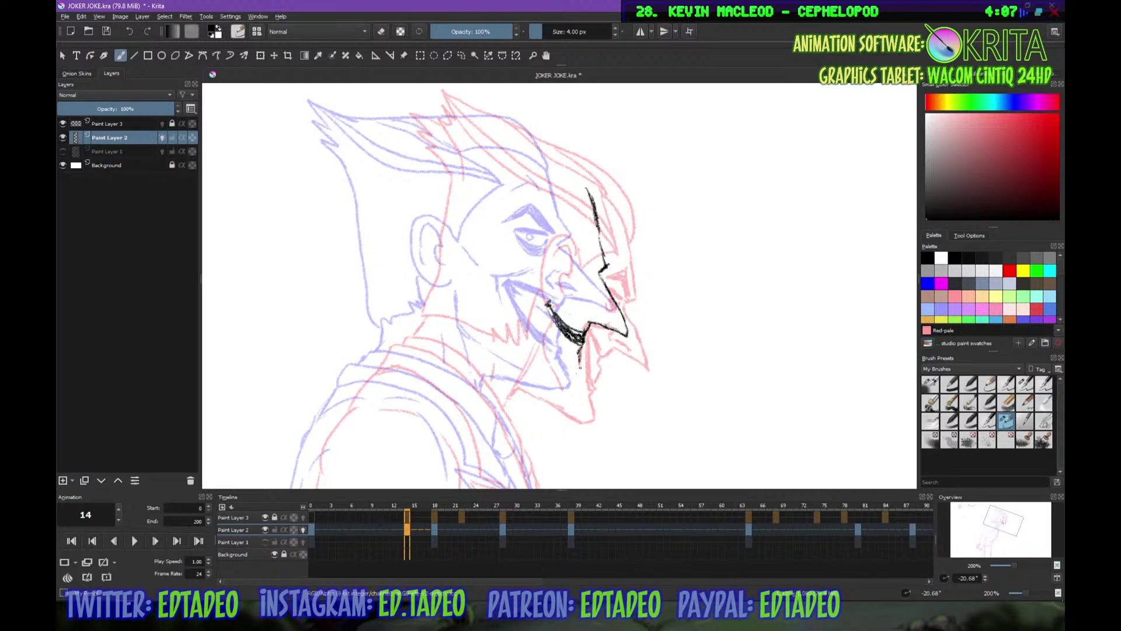
mouse_move(494, 397)
left_mouse_down()
mouse_move(515, 386)
mouse_move(574, 402)
left_mouse_up()
mouse_move(581, 351)
left_mouse_down()
mouse_move(586, 404)
mouse_move(563, 398)
mouse_move(586, 402)
left_mouse_up()
key("e")
key("e")
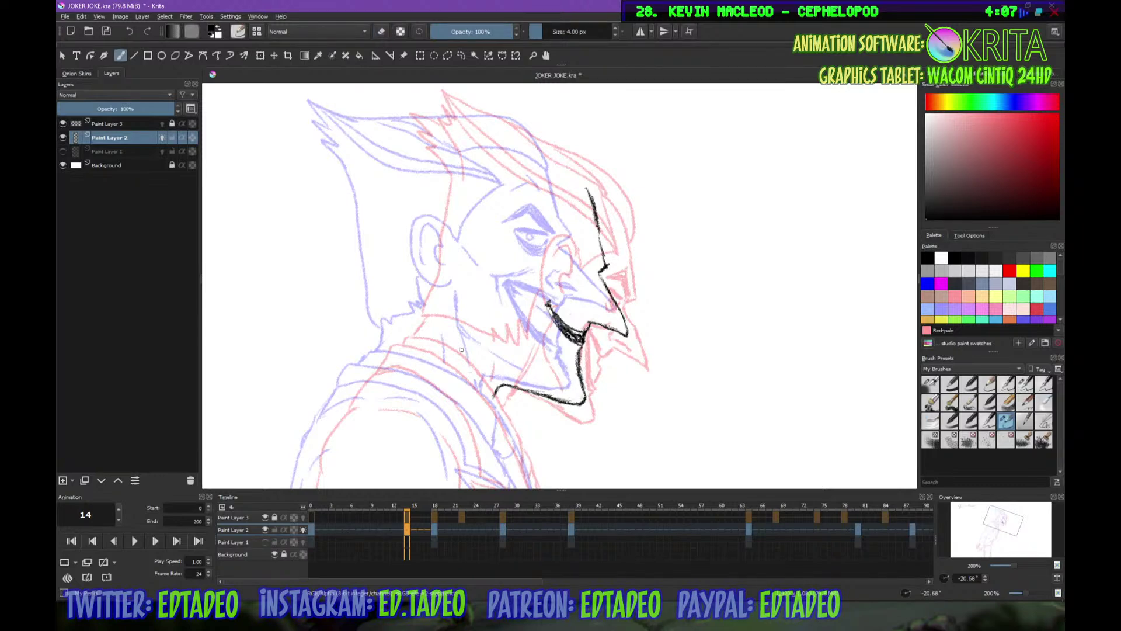
Draw the short nape line and the back contour of the head between the two onion-skin heads
mouse_move(395, 340)
left_mouse_down()
mouse_move(408, 317)
mouse_move(403, 328)
left_mouse_up()
left_click_drag(401, 174, 440, 226)
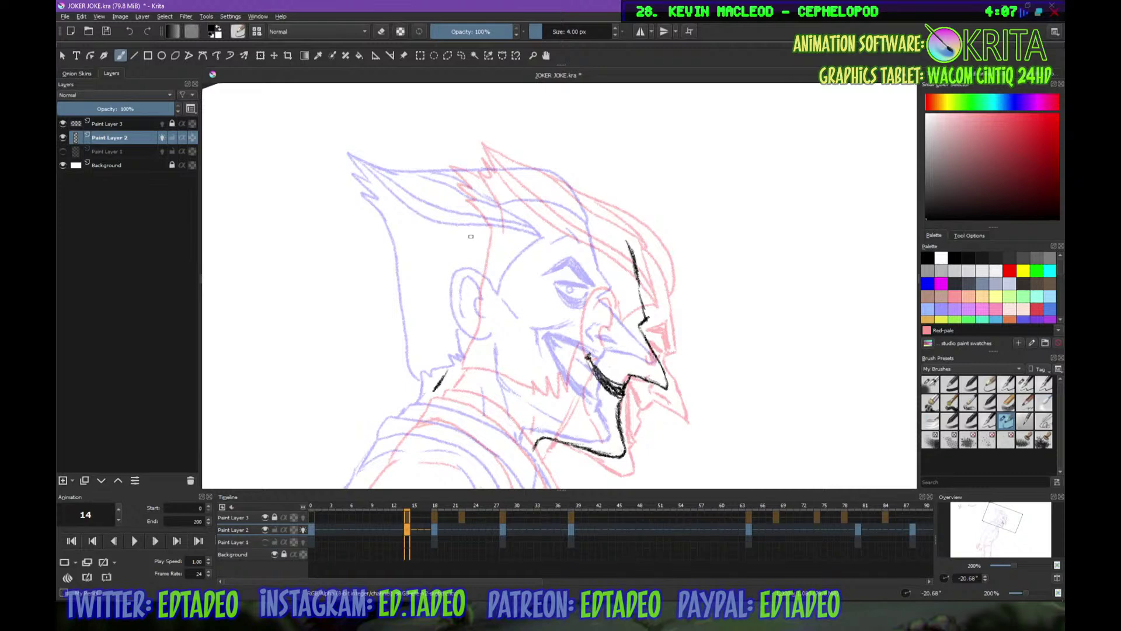
mouse_move(415, 204)
left_mouse_down()
mouse_move(436, 228)
mouse_move(439, 274)
left_mouse_up()
left_click_drag(435, 235, 446, 367)
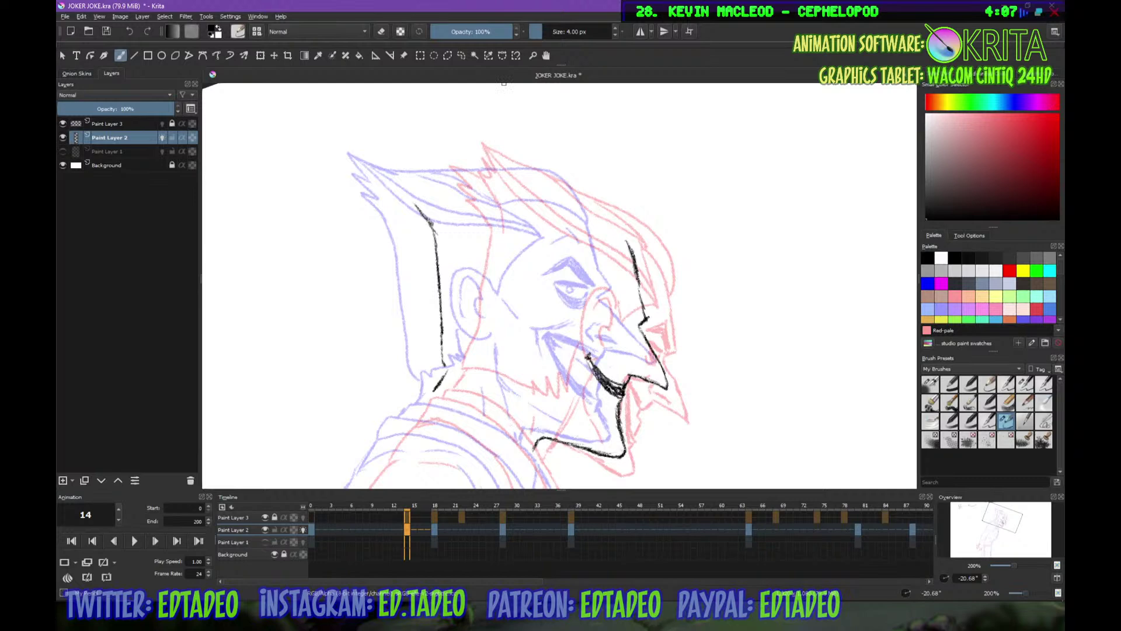
Draw the top hair contour from the rear tip to the forehead, plus the front hairline and temple curve
mouse_move(406, 145)
left_mouse_down()
mouse_move(440, 159)
mouse_move(530, 163)
mouse_move(635, 246)
left_mouse_up()
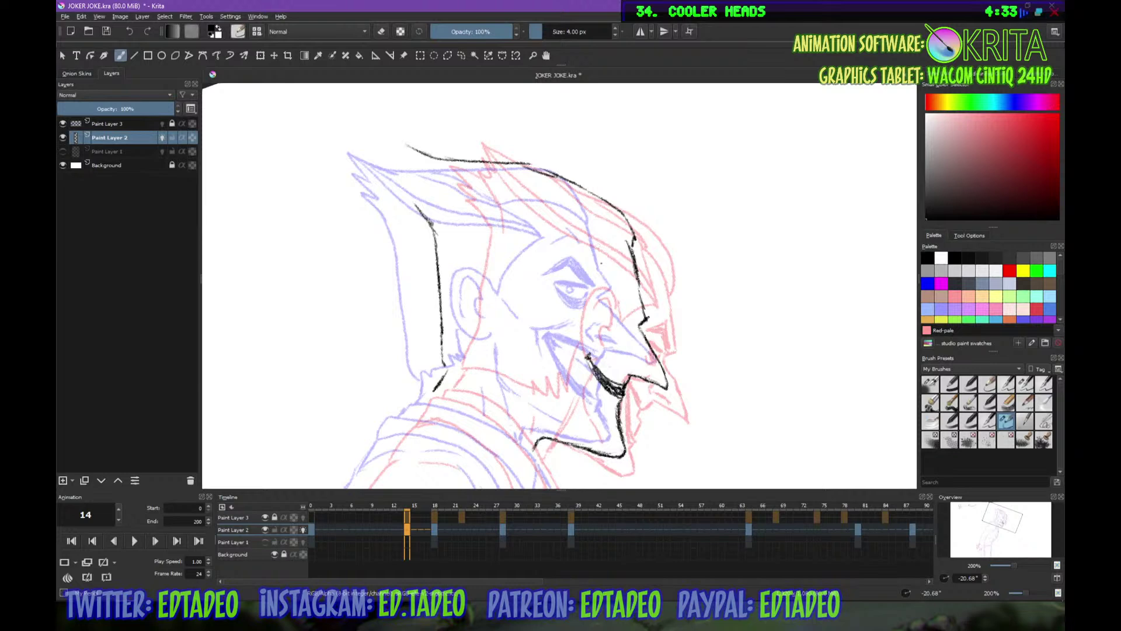
left_click_drag(595, 249, 604, 262)
mouse_move(586, 225)
left_mouse_down()
mouse_move(598, 255)
mouse_move(601, 228)
mouse_move(623, 238)
mouse_move(593, 240)
mouse_move(611, 231)
mouse_move(631, 245)
left_mouse_up()
mouse_move(546, 315)
left_mouse_down()
mouse_move(577, 279)
mouse_move(546, 316)
left_mouse_up()
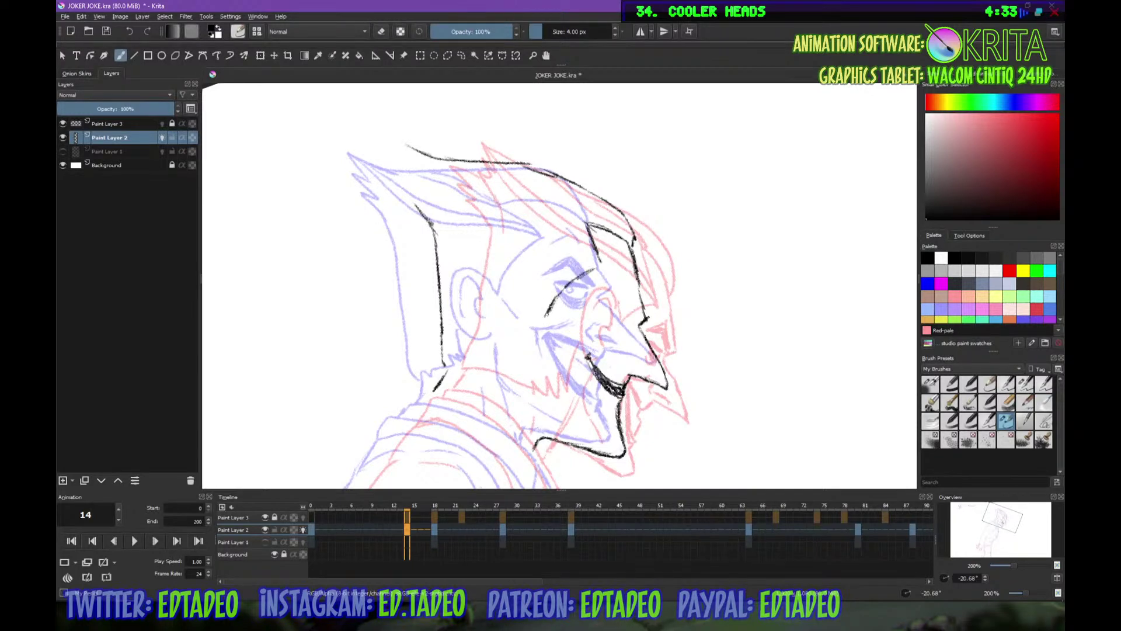
Sketch the outer ear behind the temple curve, erasing and redrawing its outline to refine the shape
left_click_drag(509, 277, 522, 272)
mouse_move(501, 281)
left_mouse_down()
mouse_move(525, 272)
mouse_move(533, 307)
left_mouse_up()
left_click_drag(503, 275, 498, 299)
mouse_move(508, 276)
left_mouse_down()
mouse_move(499, 296)
mouse_move(506, 339)
left_mouse_up()
key("e")
mouse_move(543, 301)
left_mouse_down()
mouse_move(507, 275)
mouse_move(532, 309)
mouse_move(519, 289)
mouse_move(551, 293)
mouse_move(509, 305)
mouse_move(549, 315)
mouse_move(570, 283)
mouse_move(517, 322)
mouse_move(531, 345)
left_mouse_up()
key("e")
key("e")
key("e")
mouse_move(514, 302)
left_mouse_down()
mouse_move(540, 274)
mouse_move(523, 334)
mouse_move(543, 342)
left_mouse_up()
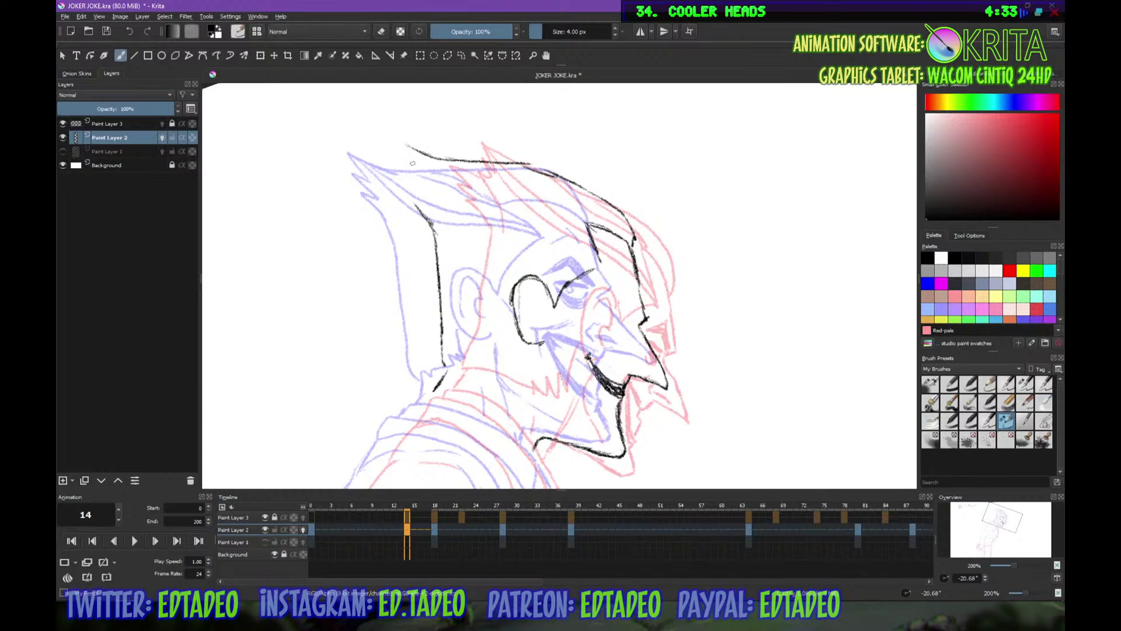
Add spiky tips at the back of the hair, and rework the upper hair contour with heavier lines
mouse_move(436, 185)
left_mouse_down()
mouse_move(412, 161)
mouse_move(445, 195)
left_mouse_up()
left_click_drag(406, 147, 449, 158)
mouse_move(418, 161)
left_mouse_down()
mouse_move(397, 166)
mouse_move(416, 168)
mouse_move(411, 187)
mouse_move(435, 228)
left_mouse_up()
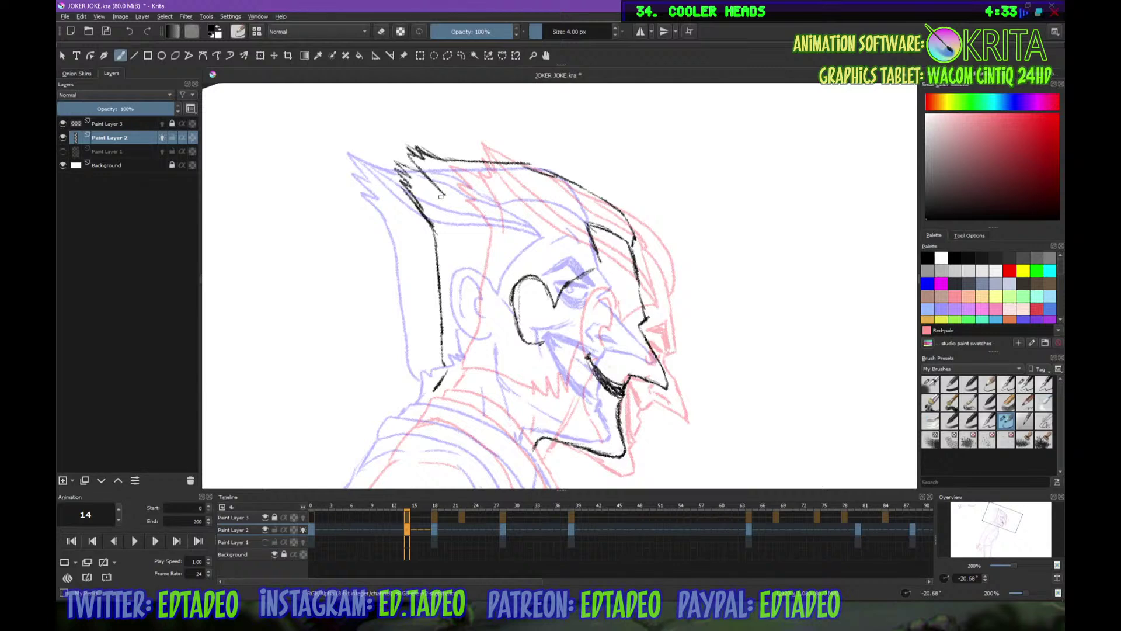
left_click_drag(433, 178, 447, 236)
left_click_drag(466, 157, 568, 182)
key("e")
mouse_move(477, 156)
left_mouse_down()
mouse_move(576, 175)
mouse_move(519, 165)
mouse_move(559, 177)
left_mouse_up()
key("e")
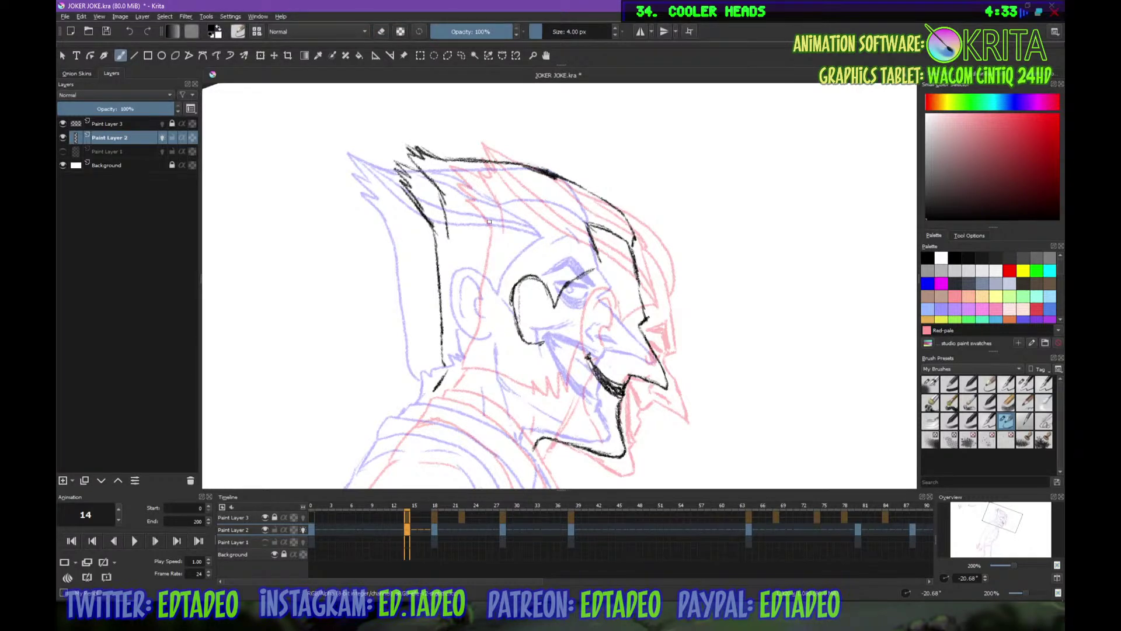
Draw the sideburn below the ear and the jagged hairline running across the nape
left_click_drag(448, 234, 448, 254)
left_click_drag(519, 341, 519, 361)
left_click_drag(442, 373, 518, 360)
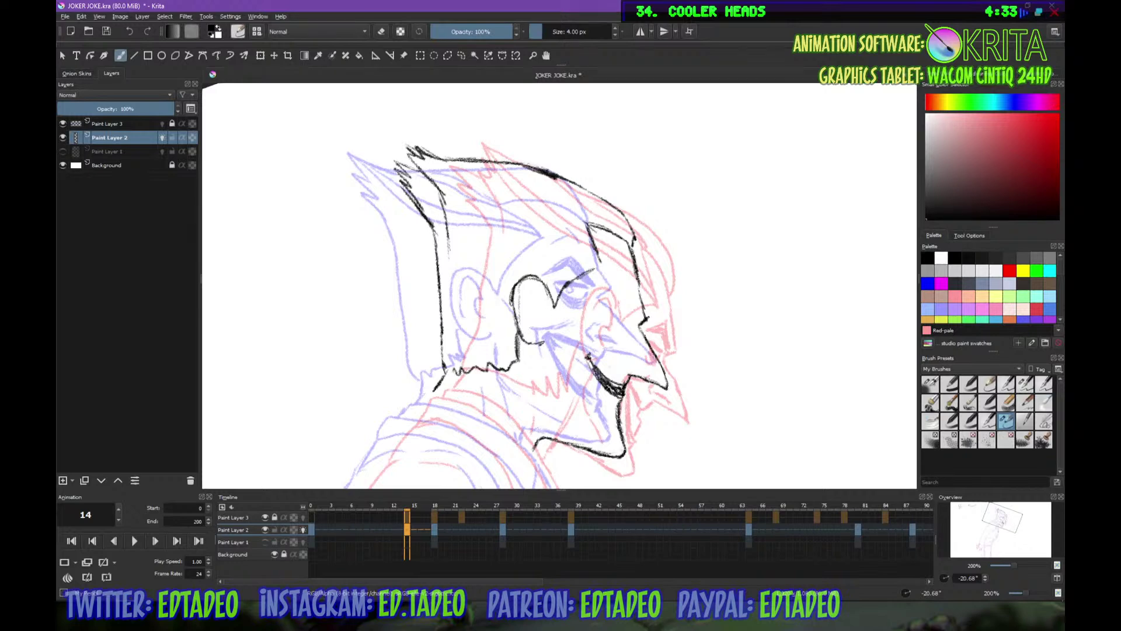
Draw long hair strands sweeping from the forehead hairline to the spiky tips at the back
mouse_move(409, 176)
left_mouse_down()
mouse_move(441, 216)
mouse_move(436, 208)
left_mouse_up()
mouse_move(421, 166)
left_mouse_down()
mouse_move(591, 255)
mouse_move(489, 197)
mouse_move(524, 208)
mouse_move(600, 261)
left_mouse_up()
left_click_drag(504, 171, 587, 223)
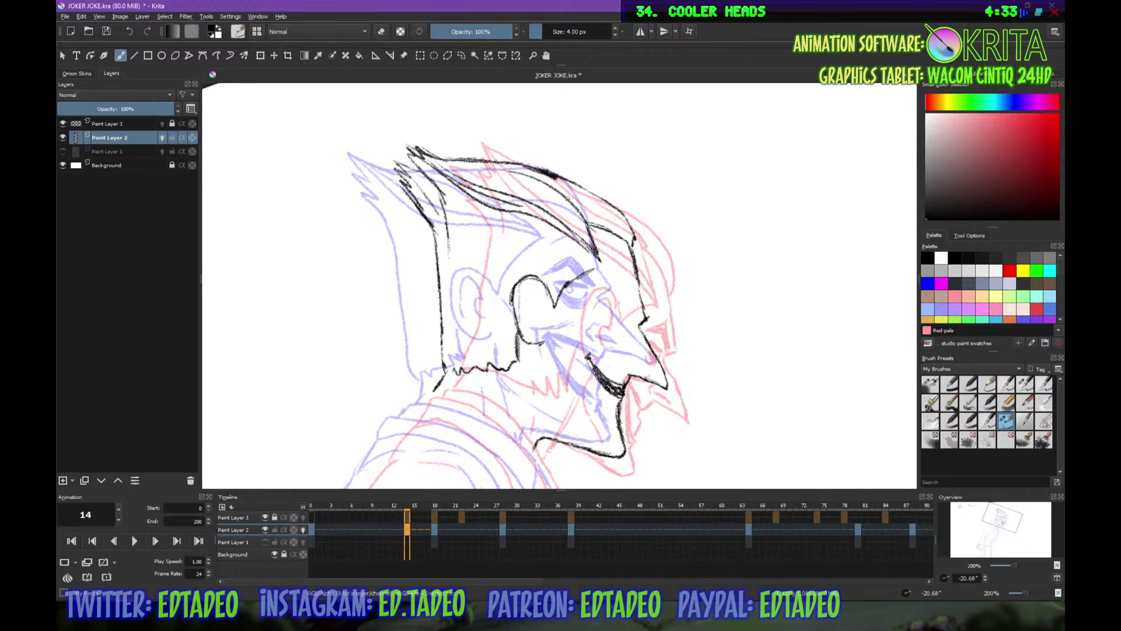
mouse_move(462, 163)
left_mouse_down()
mouse_move(589, 207)
mouse_move(595, 225)
left_mouse_up()
Draw the inner ear details and a thick, slanted eyebrow above the nose bridge
mouse_move(601, 264)
left_mouse_down()
mouse_move(520, 311)
mouse_move(538, 334)
mouse_move(544, 324)
left_mouse_up()
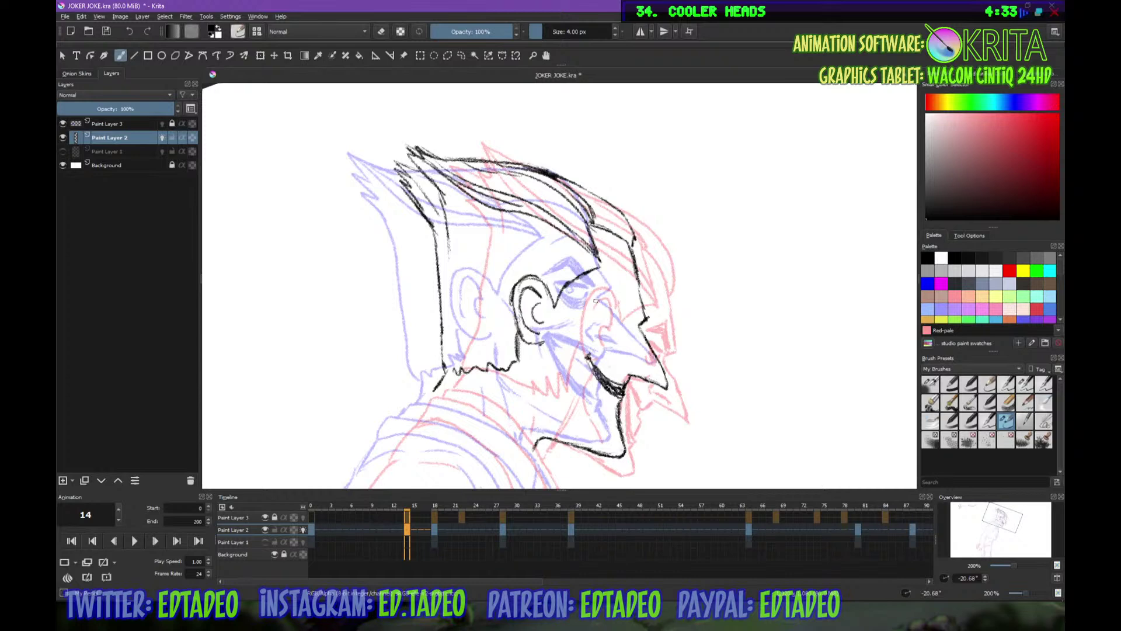
mouse_move(595, 299)
left_mouse_down()
mouse_move(619, 288)
mouse_move(637, 320)
left_mouse_up()
Remove the color label from Paint Layer 2's keyframe at frame 14
left_click_drag(391, 503, 415, 503)
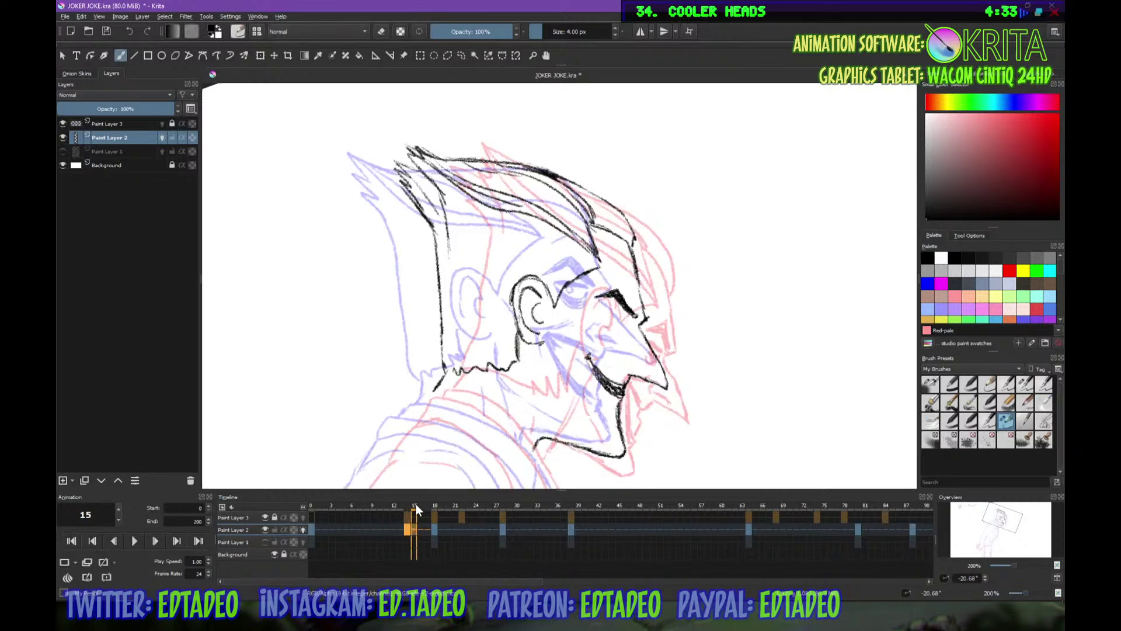
left_click(405, 534)
right_click(408, 529)
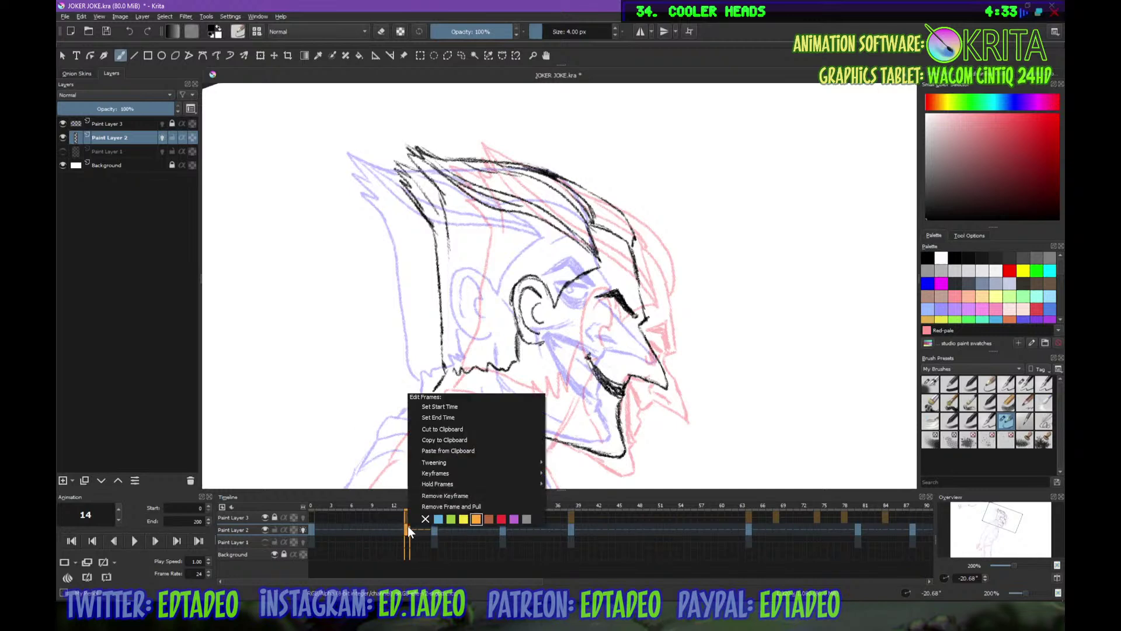
left_click(428, 518)
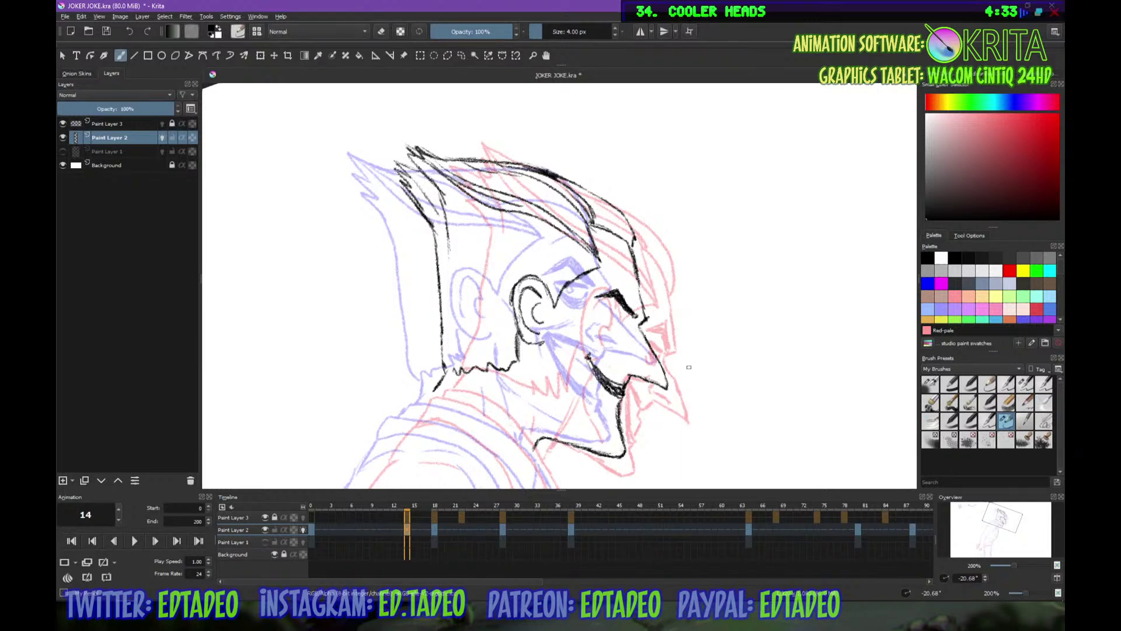
Draw the dark eye and the nostril, and sketch the jaw and neck lines below the ear
mouse_move(603, 314)
left_mouse_down()
mouse_move(634, 337)
mouse_move(638, 368)
left_mouse_up()
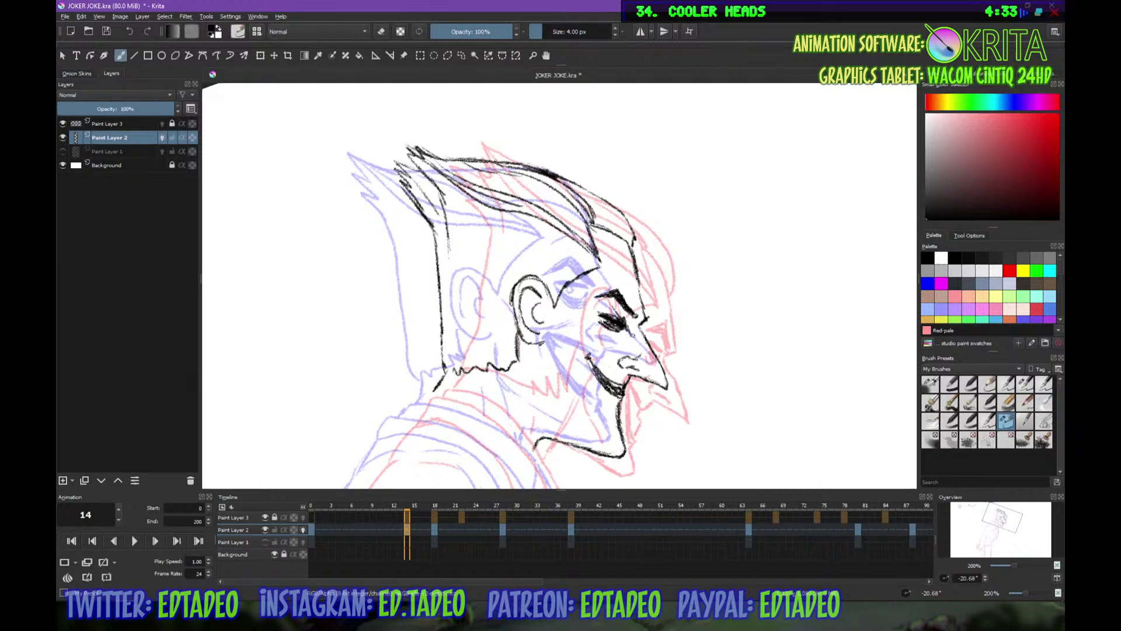
left_click_drag(534, 361, 545, 391)
left_click_drag(538, 351, 549, 401)
left_click_drag(540, 387, 560, 412)
key("e")
mouse_move(533, 357)
left_mouse_down()
mouse_move(531, 381)
mouse_move(561, 421)
mouse_move(618, 431)
left_mouse_up()
key("e")
mouse_move(518, 385)
left_mouse_down()
mouse_move(559, 297)
mouse_move(563, 329)
left_mouse_up()
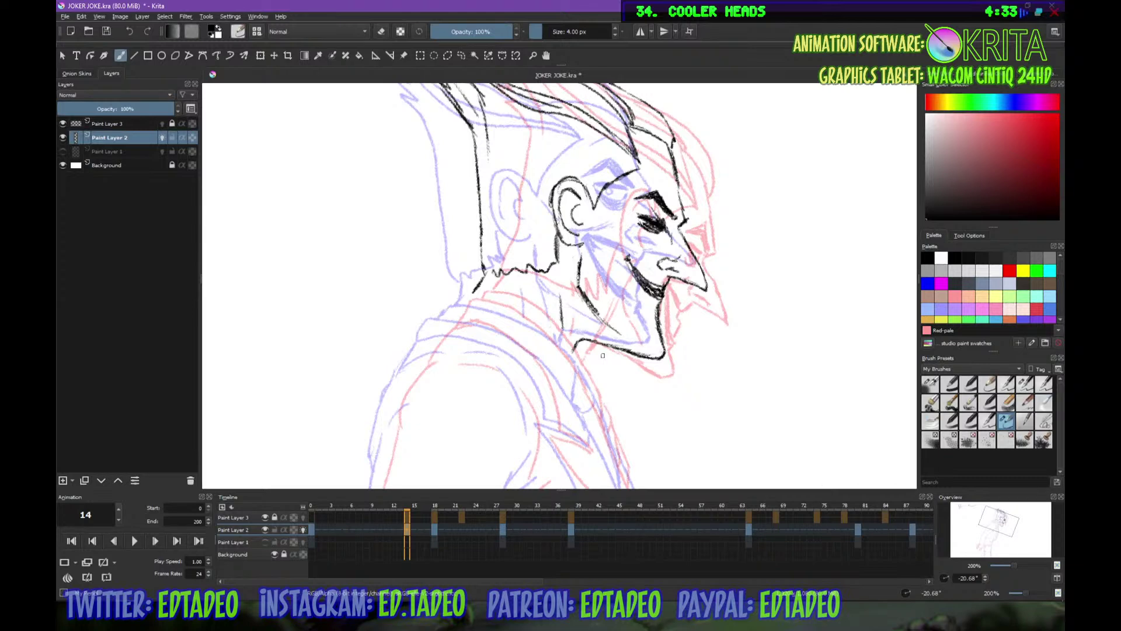
left_click_drag(596, 305, 631, 342)
mouse_move(580, 305)
left_mouse_down()
mouse_move(582, 327)
mouse_move(634, 345)
mouse_move(621, 333)
left_mouse_up()
Draw the collar's upper and lower edges around the neck, joining them at a point below the chin
mouse_move(466, 296)
left_mouse_down()
mouse_move(458, 307)
mouse_move(485, 292)
mouse_move(534, 315)
mouse_move(485, 287)
mouse_move(536, 314)
mouse_move(510, 305)
mouse_move(570, 354)
left_mouse_up()
key("e")
key("e")
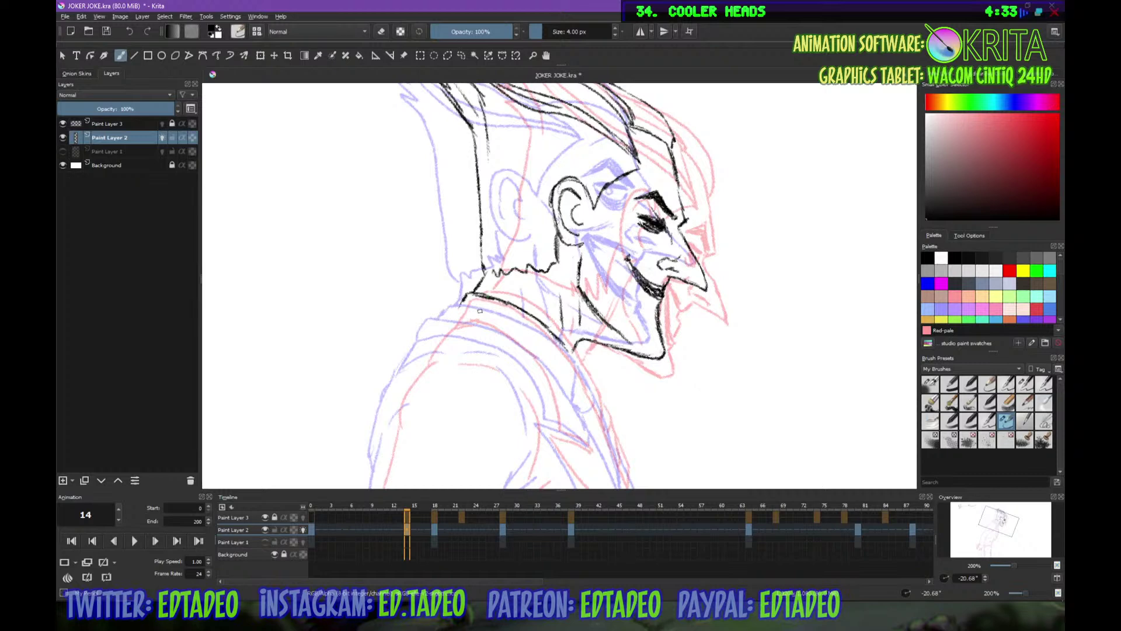
mouse_move(461, 311)
left_mouse_down()
mouse_move(510, 324)
mouse_move(578, 376)
left_mouse_up()
left_click_drag(561, 339, 580, 376)
Add small detail lines to the nape hair, ear, forehead, cheek and jaw
mouse_move(482, 234)
left_mouse_down()
mouse_move(479, 264)
mouse_move(495, 270)
left_mouse_up()
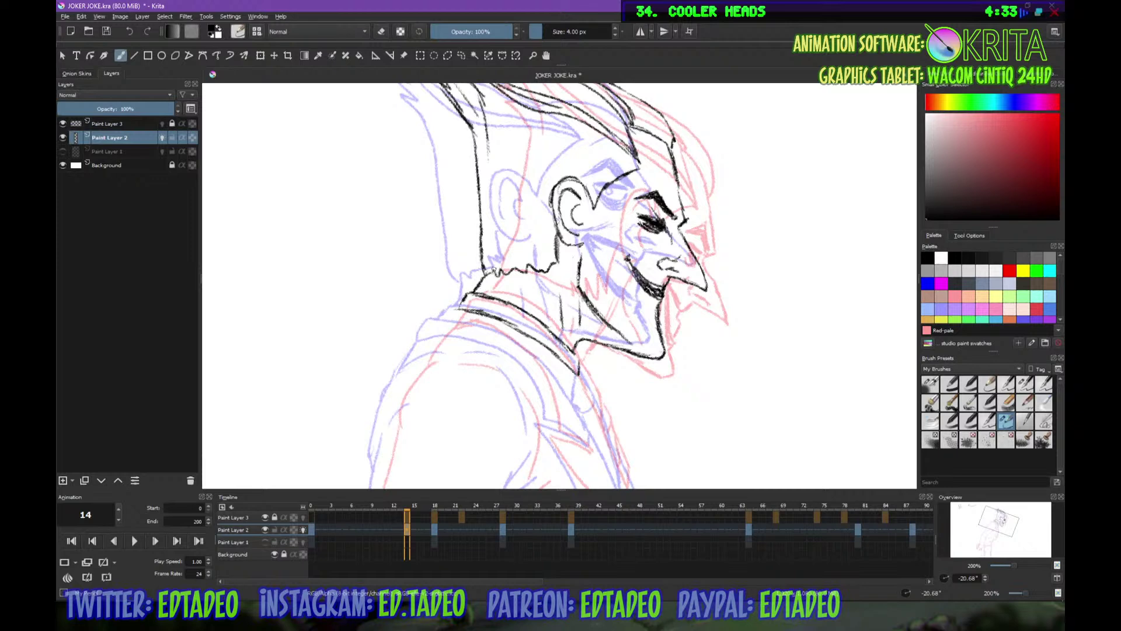
left_click_drag(582, 208, 576, 225)
left_click_drag(652, 168, 655, 182)
left_click_drag(604, 215, 615, 240)
left_click_drag(608, 285, 620, 331)
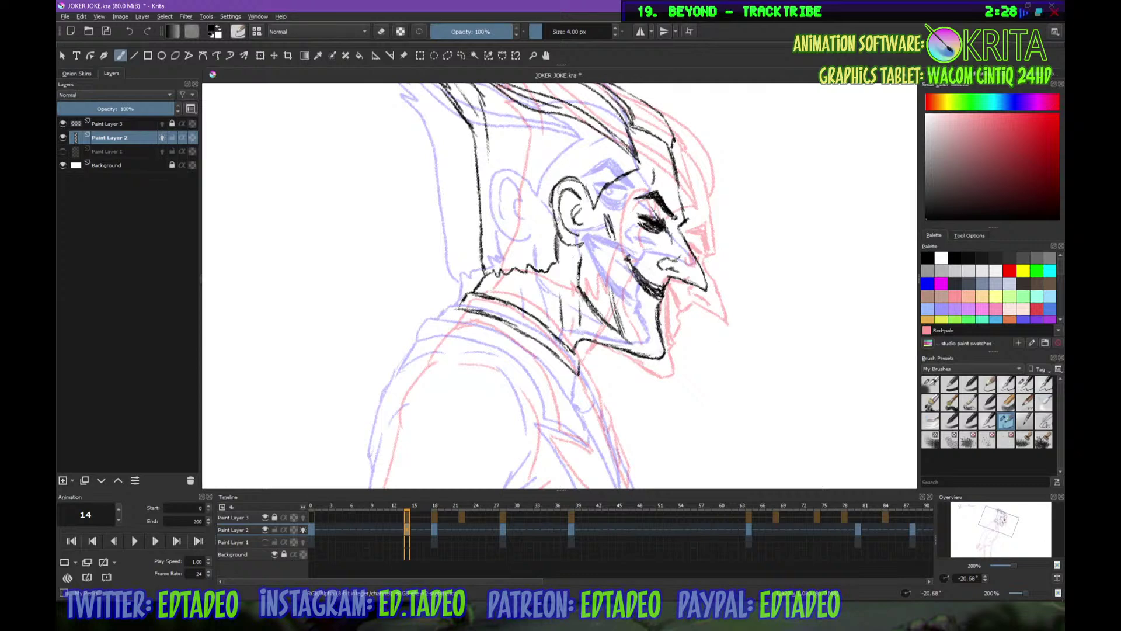
Compare the drawing with the frame 18 pose, and add the smile crease beside the mouth at frame 14
key("period")
key("comma")
key("period")
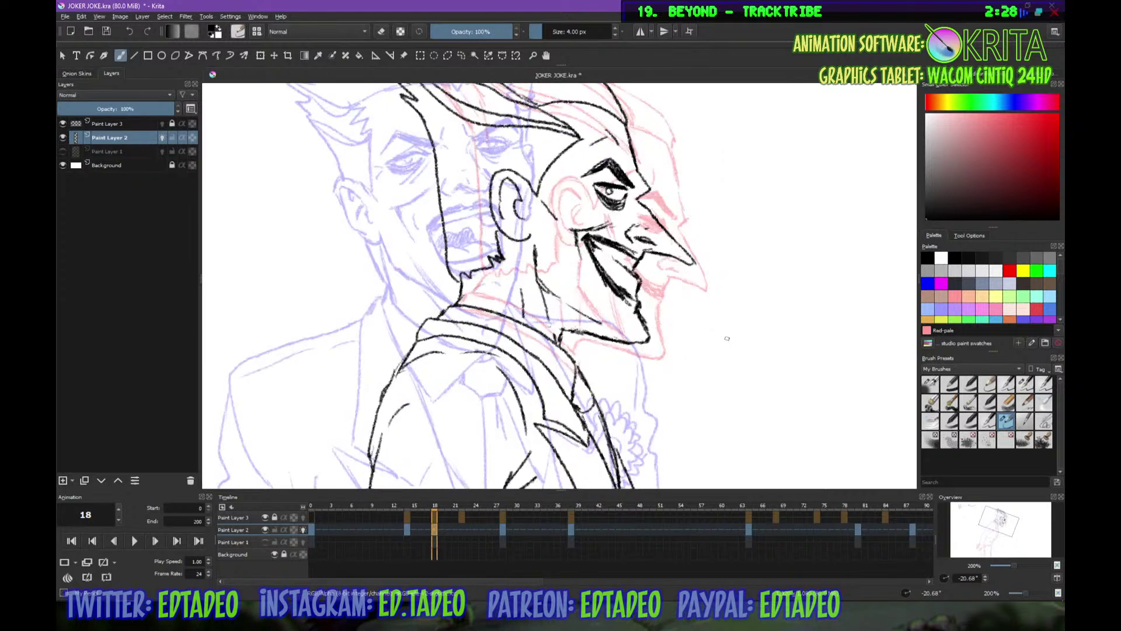
key("comma")
mouse_move(651, 250)
left_mouse_down()
mouse_move(623, 256)
mouse_move(621, 269)
mouse_move(623, 255)
left_mouse_up()
mouse_move(622, 265)
left_mouse_down()
mouse_move(624, 276)
mouse_move(634, 253)
mouse_move(626, 288)
left_mouse_up()
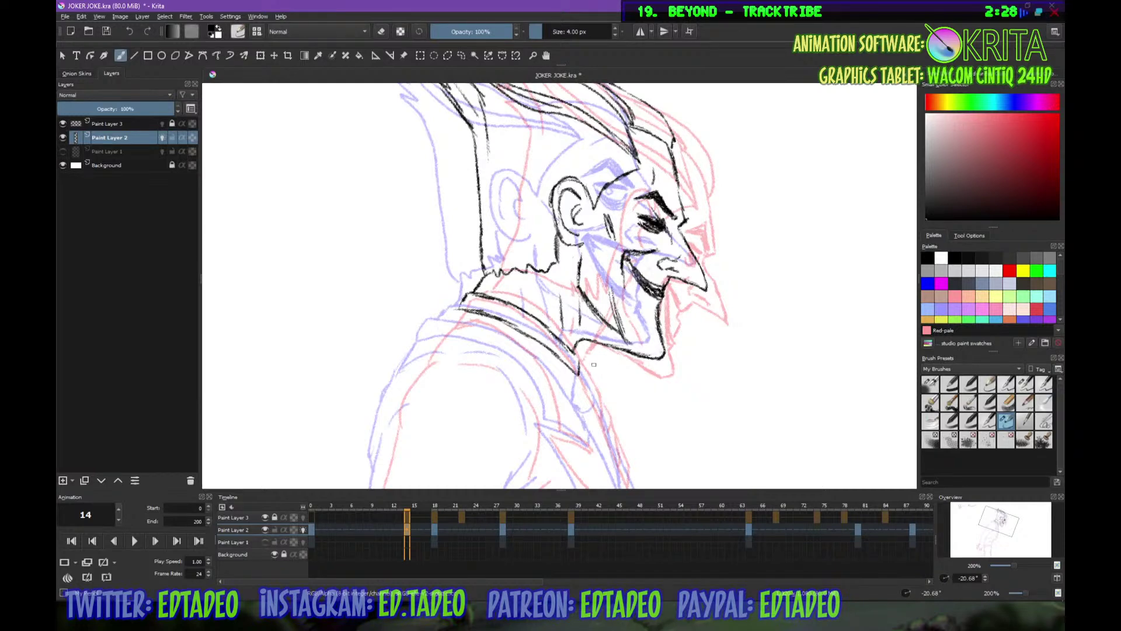
Draw the jacket lapel with its notch, and its front edge curving down to the waist
left_click_drag(593, 365, 611, 254)
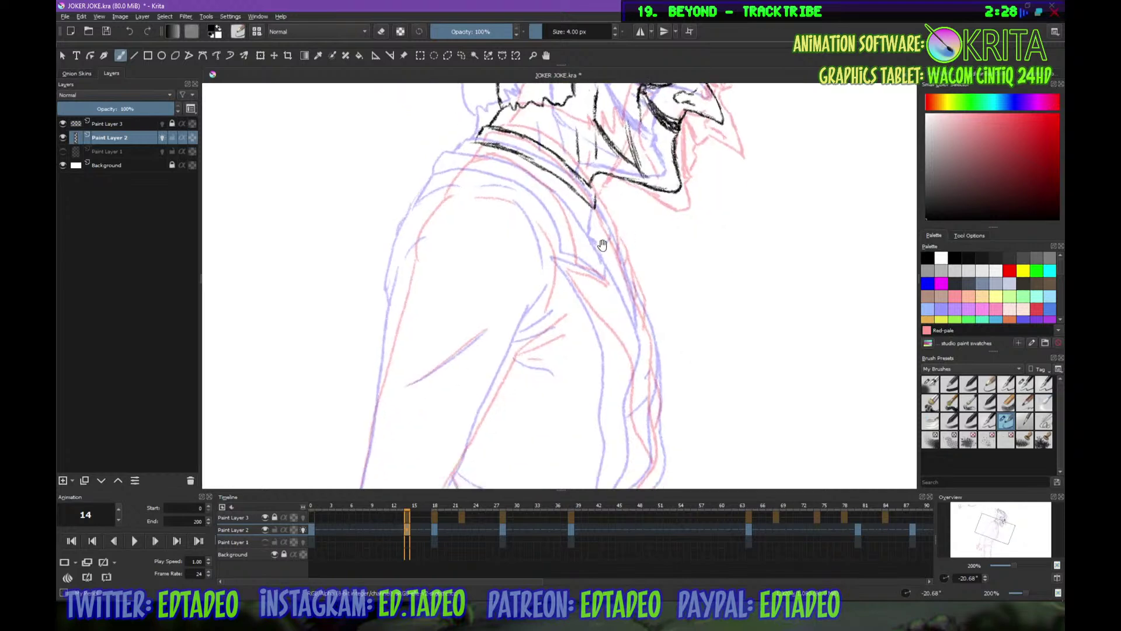
mouse_move(471, 158)
left_mouse_down()
mouse_move(455, 163)
mouse_move(543, 195)
mouse_move(575, 260)
left_mouse_up()
mouse_move(570, 259)
left_mouse_down()
mouse_move(599, 277)
mouse_move(584, 297)
mouse_move(619, 389)
left_mouse_up()
mouse_move(647, 245)
left_mouse_down()
mouse_move(655, 98)
mouse_move(624, 364)
left_mouse_up()
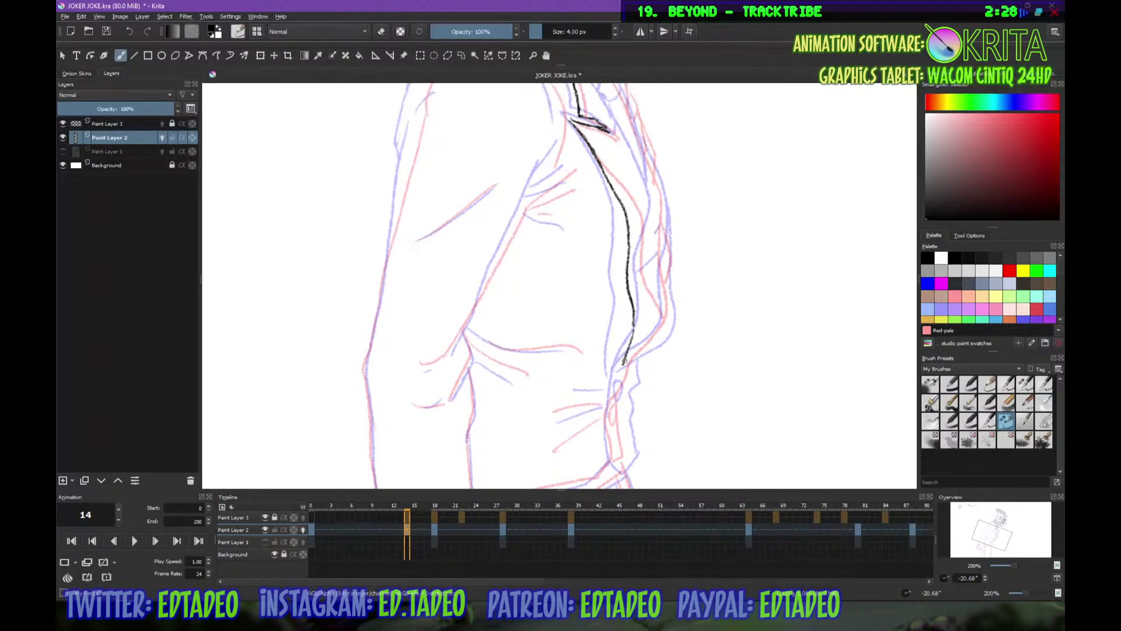
left_click_drag(632, 300, 623, 365)
left_click_drag(633, 301, 636, 346)
Erase the lower collar edge near the chin, and redraw it with the tip extending further down the chest
scroll(649, 138, "up", 5)
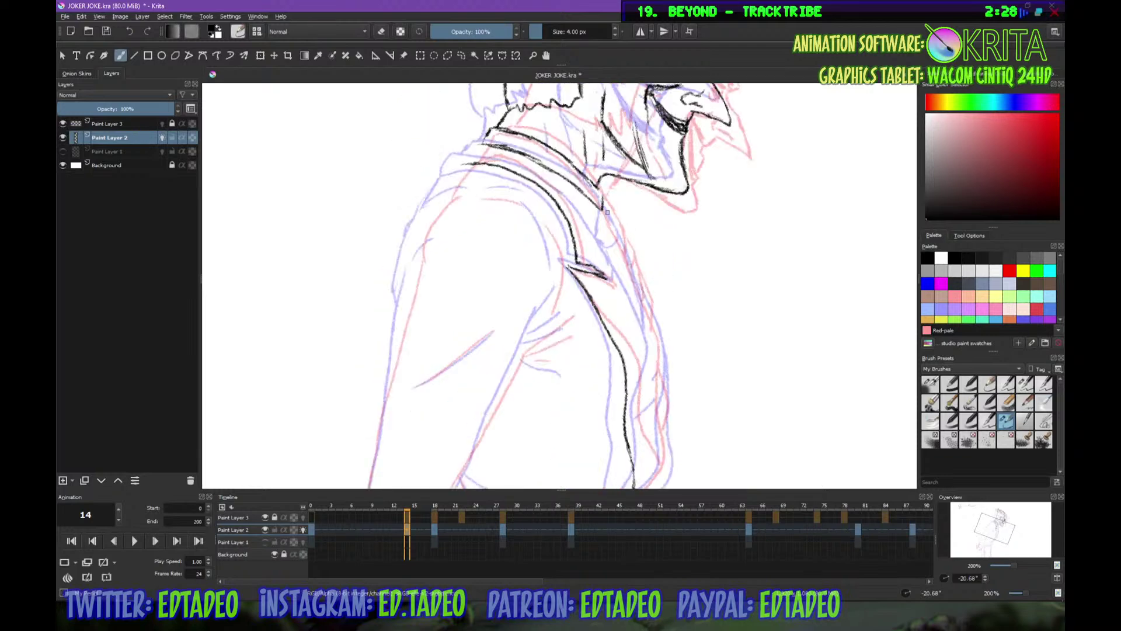
key("e")
left_click_drag(575, 191, 601, 218)
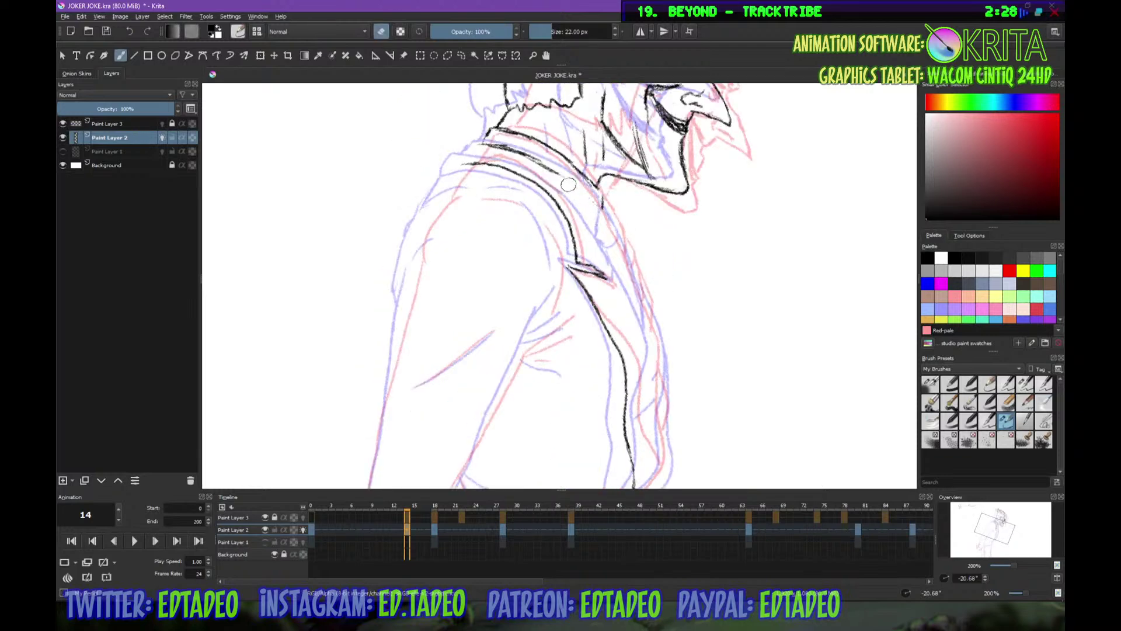
key("e")
left_click_drag(535, 159, 602, 232)
left_click_drag(598, 189, 605, 208)
left_click_drag(611, 201, 617, 251)
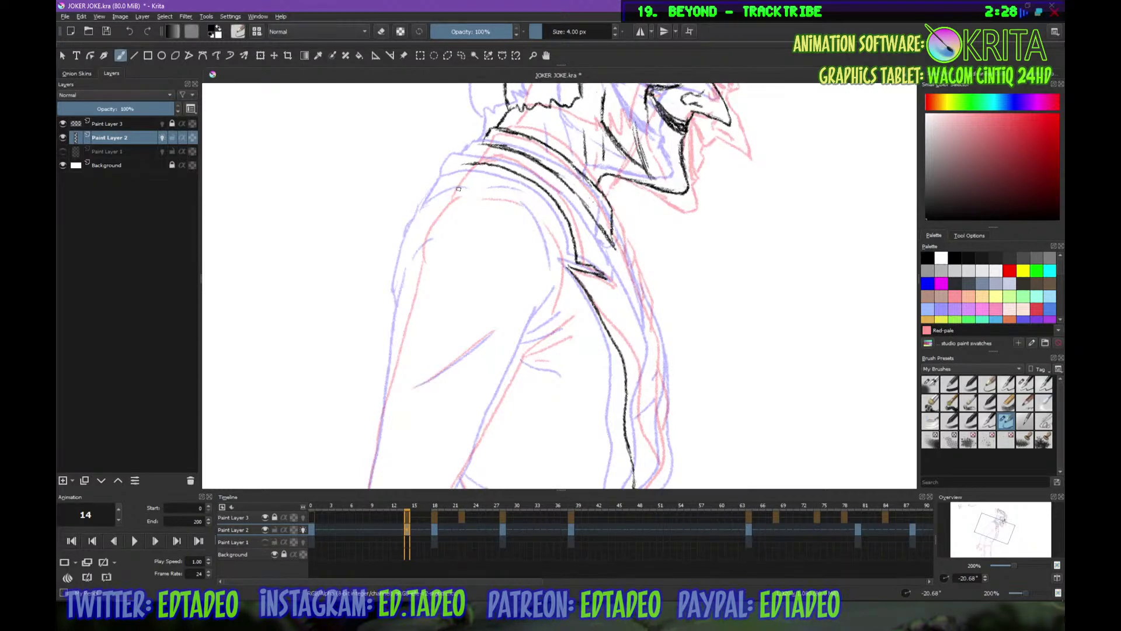
Close the back end of the jacket collar, and draw the inner chest edge from the collar tip curving down to the waist
left_click_drag(476, 145, 460, 164)
left_click_drag(611, 243, 640, 308)
mouse_move(626, 269)
left_mouse_down()
mouse_move(653, 351)
mouse_move(645, 420)
left_mouse_up()
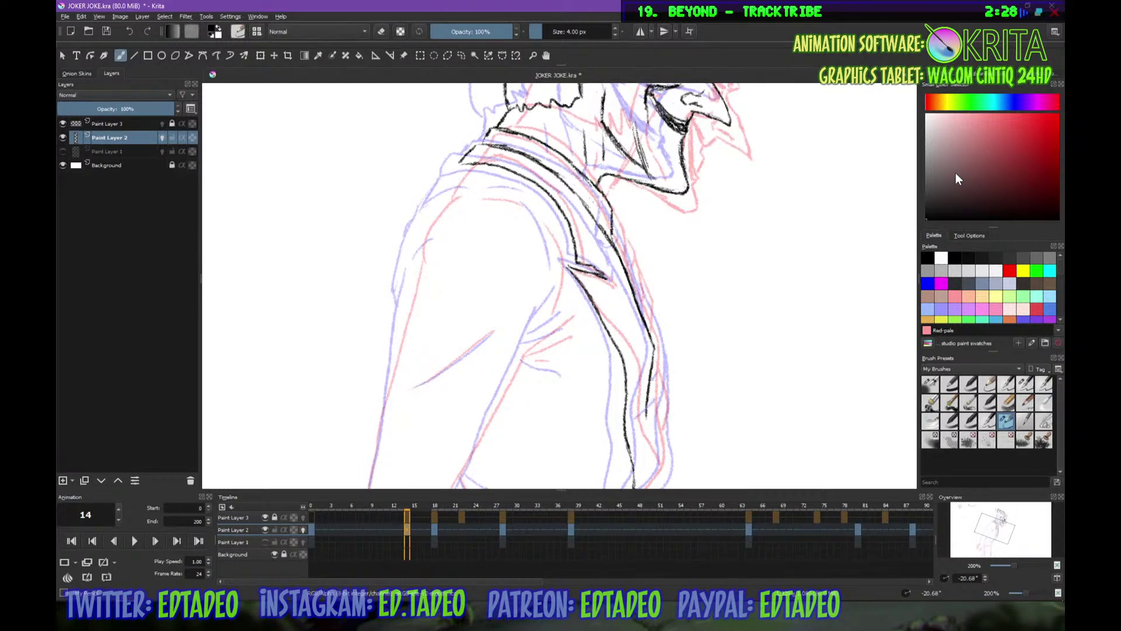
left_click_drag(651, 388, 652, 417)
left_click_drag(665, 344, 660, 355)
left_click_drag(636, 166, 654, 184)
mouse_move(665, 409)
left_mouse_down()
mouse_move(666, 422)
mouse_move(678, 291)
mouse_move(626, 410)
left_mouse_up()
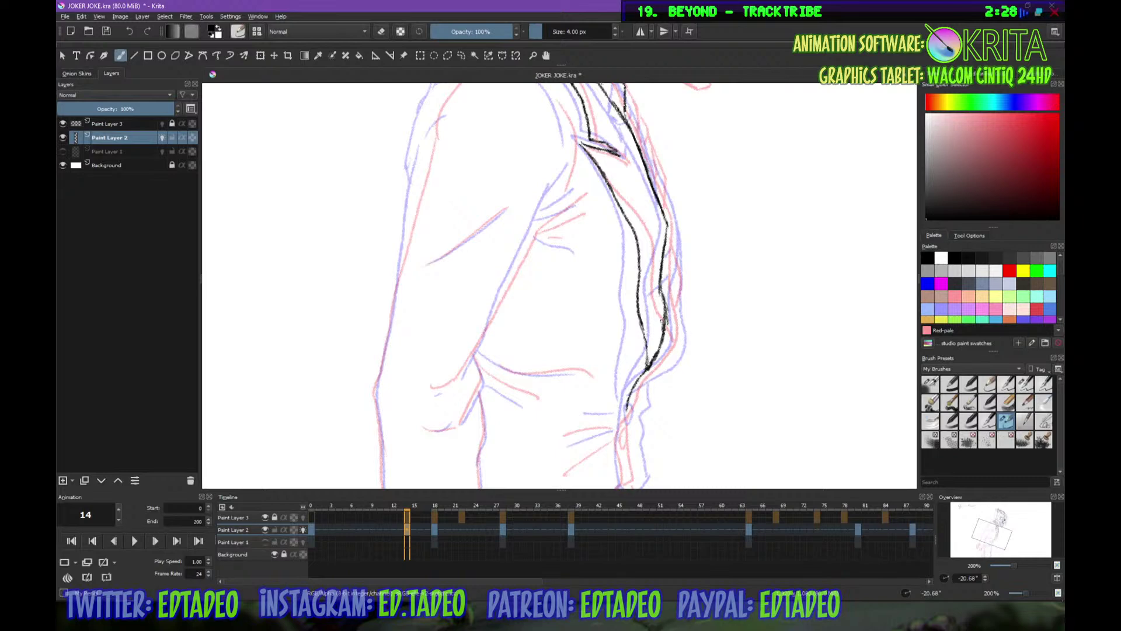
Draw the outer contour of the jacket's far side down the chest, curving back in to the waist
left_click_drag(688, 251, 668, 311)
mouse_move(607, 151)
left_mouse_down()
mouse_move(653, 267)
mouse_move(663, 340)
left_mouse_up()
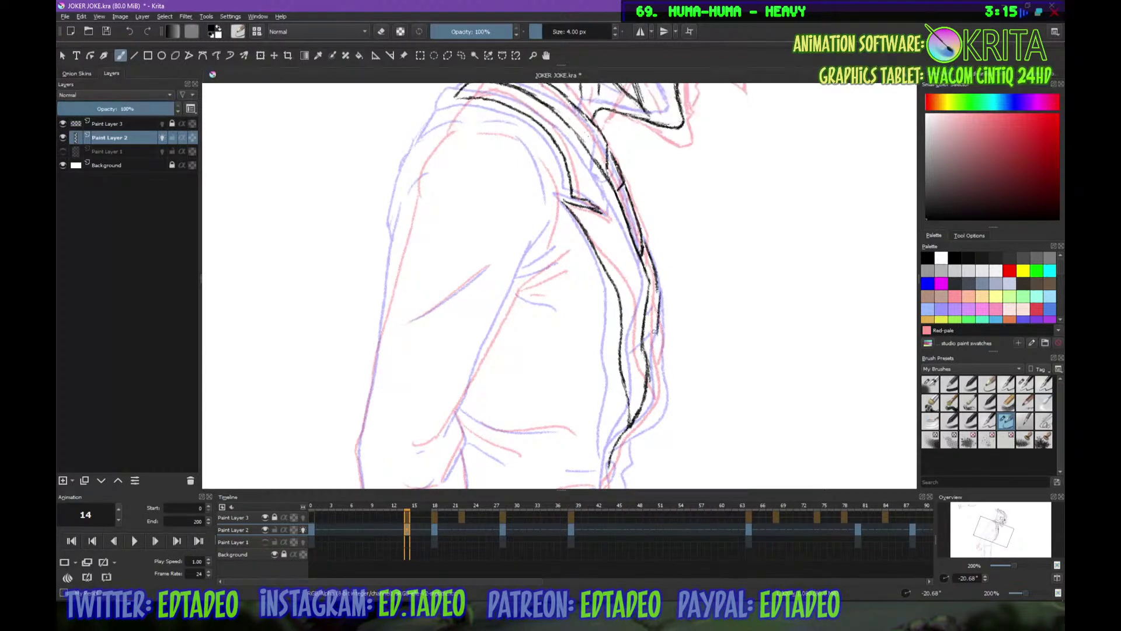
mouse_move(658, 328)
left_mouse_down()
mouse_move(662, 402)
mouse_move(612, 461)
left_mouse_up()
Draw the jacket's two front edges below the waist, redrawing them between the onion-skin lines down to the hem
left_click_drag(673, 304, 709, 164)
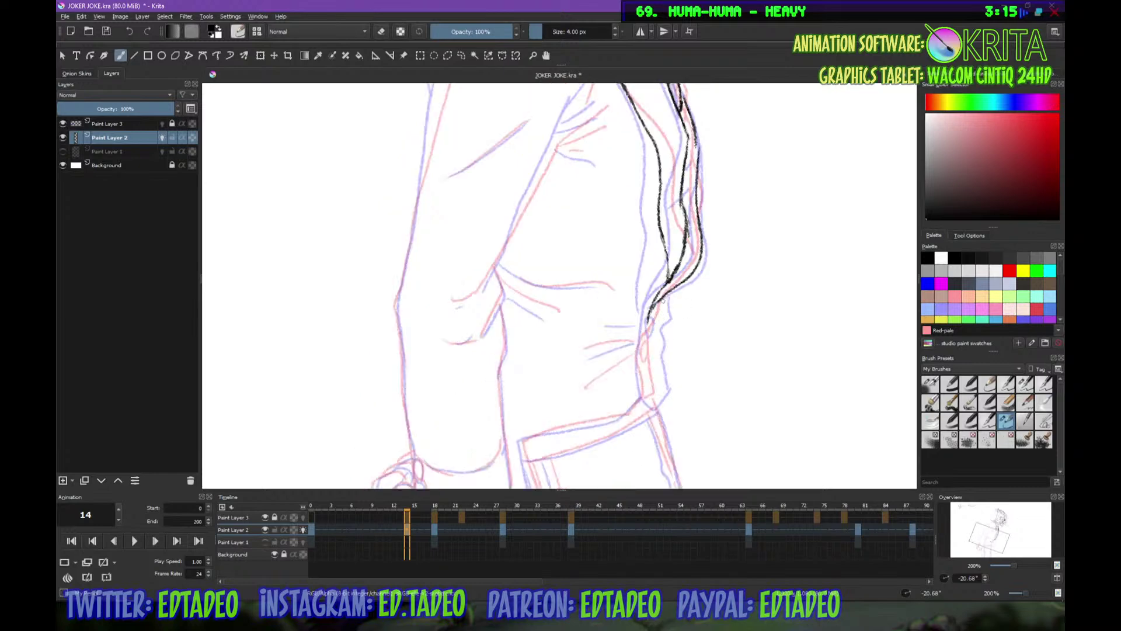
left_click_drag(666, 295, 646, 380)
key("ctrl+z")
left_click_drag(654, 307, 641, 389)
key("e")
key("e")
left_click_drag(655, 309, 637, 386)
mouse_move(654, 337)
left_mouse_down()
mouse_move(657, 387)
mouse_move(646, 401)
left_mouse_up()
Draw the jacket's lower front corner and the hem line running back across the hip
left_click_drag(645, 407, 627, 415)
left_click_drag(522, 439, 602, 418)
key("ctrl+z")
left_click_drag(523, 439, 620, 418)
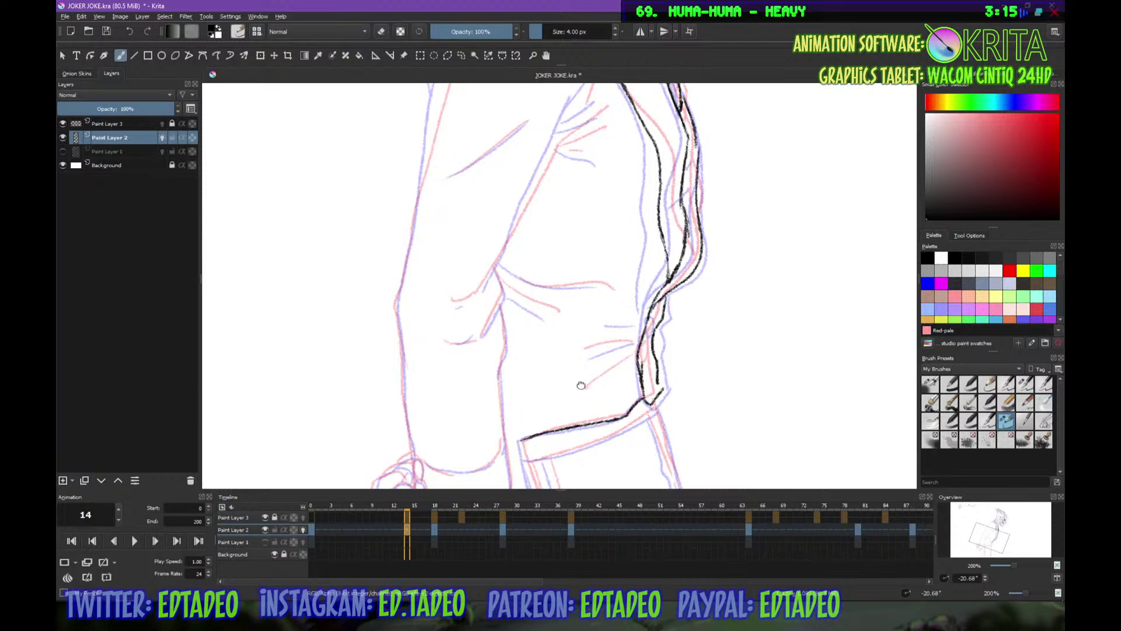
Draw the sleeve's outer edge down to the elbow and its inner edge from the armpit to the elbow crease
scroll(605, 255, "up", 6)
mouse_move(476, 175)
left_mouse_down()
mouse_move(419, 295)
mouse_move(426, 370)
left_mouse_up()
scroll(425, 370, "down", 3)
left_click_drag(479, 176, 439, 367)
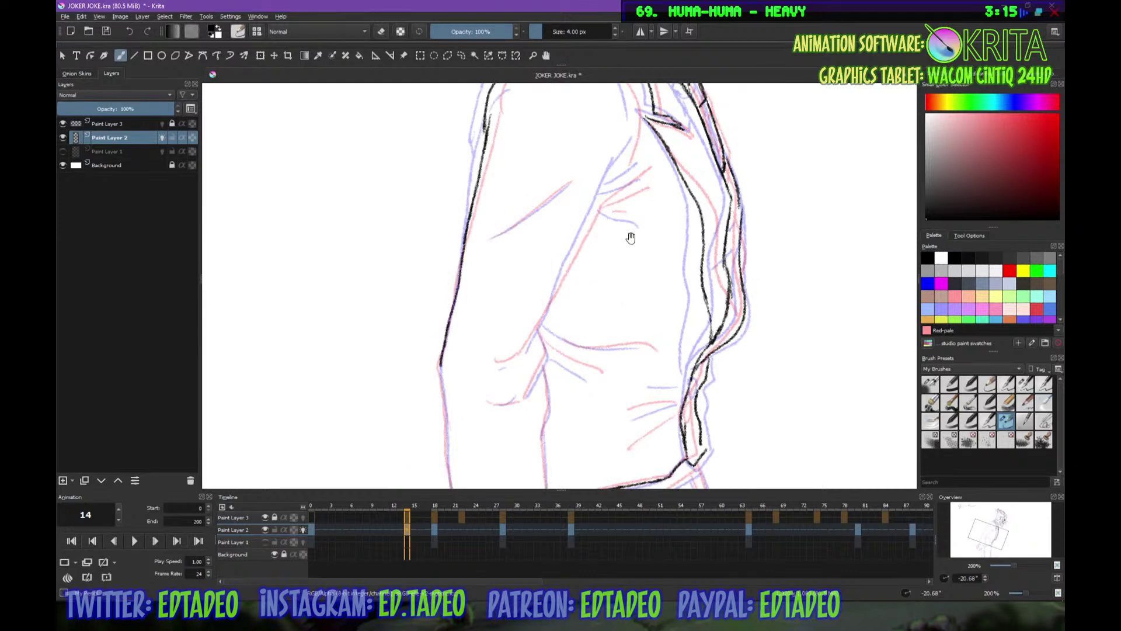
mouse_move(646, 152)
left_mouse_down()
mouse_move(593, 213)
mouse_move(523, 351)
mouse_move(495, 368)
left_mouse_up()
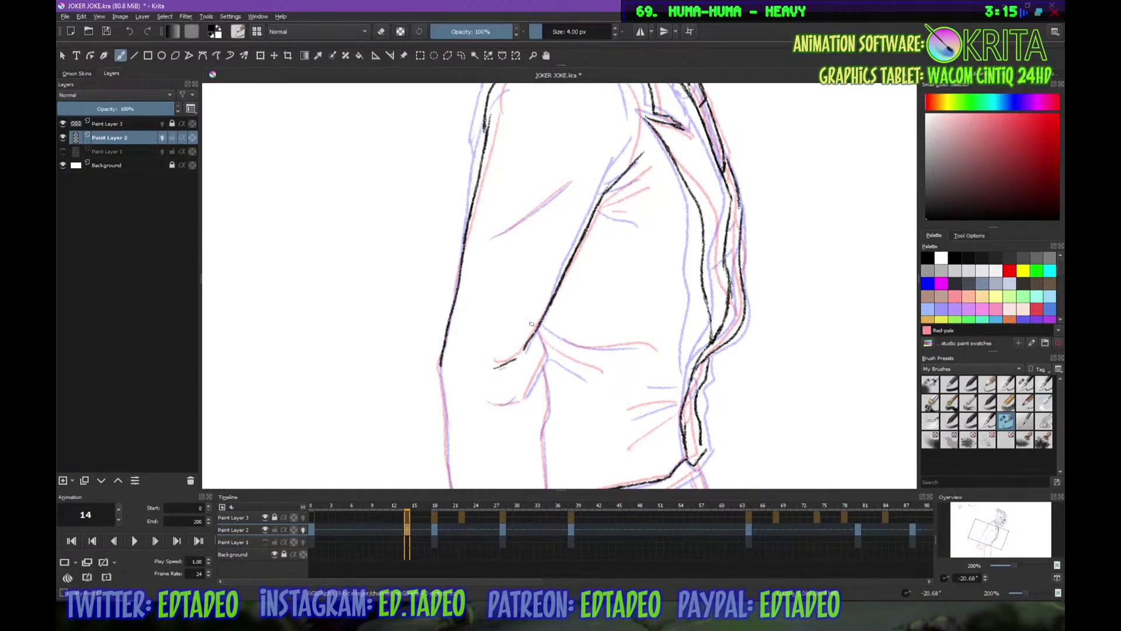
Draw the armhole seam curving over the top of the shoulder and down the chest side to the armpit
left_click_drag(627, 154, 593, 256)
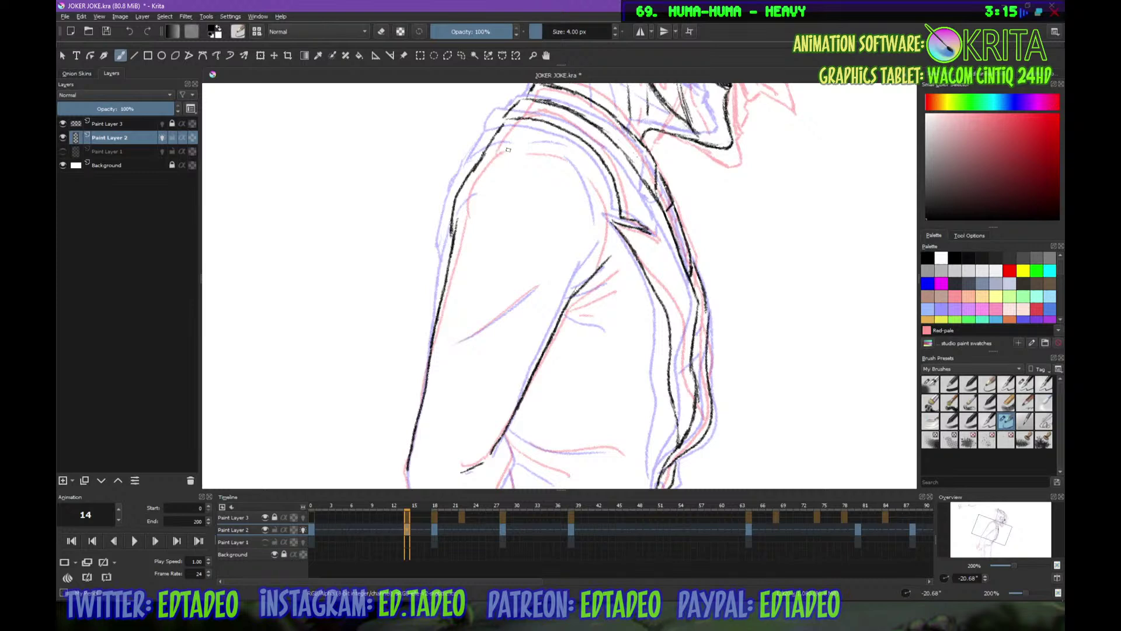
mouse_move(481, 161)
left_mouse_down()
mouse_move(517, 148)
mouse_move(579, 158)
left_mouse_up()
left_click_drag(582, 161, 602, 186)
key("e")
key("e")
mouse_move(561, 152)
left_mouse_down()
mouse_move(603, 228)
mouse_move(594, 257)
left_mouse_up()
Add the diagonal fold on the upper sleeve and the short creases at the armpit
left_click_drag(461, 341, 503, 315)
left_click_drag(507, 311, 536, 285)
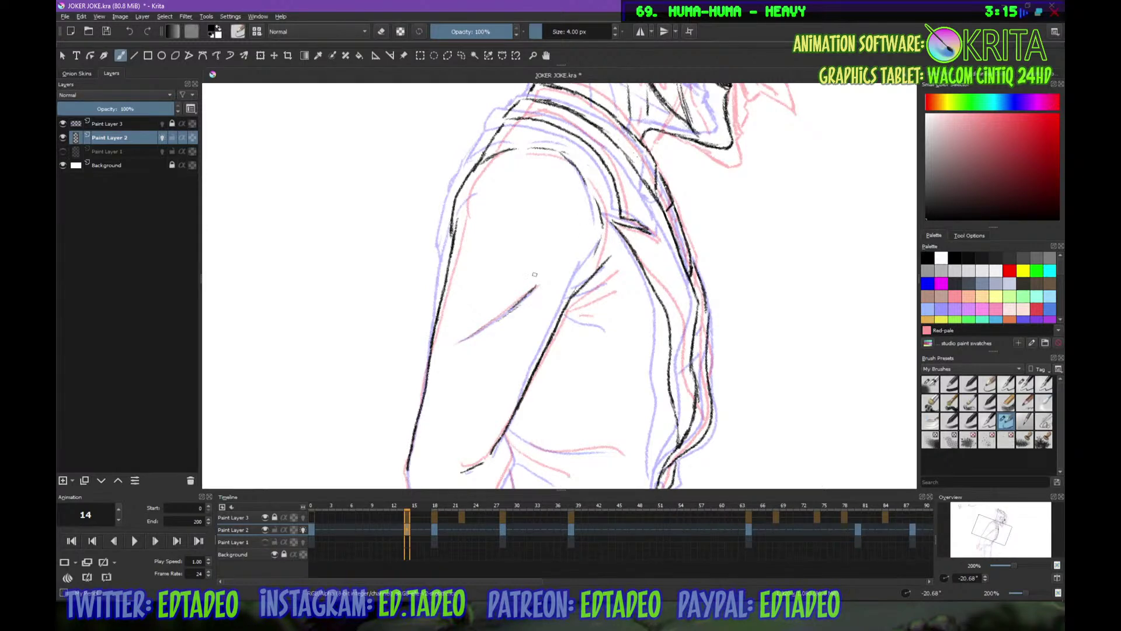
left_click_drag(456, 228, 455, 251)
left_click_drag(570, 302, 610, 287)
Draw the elbow creases and both edges of the forearm sleeve down to the cuff
left_click_drag(617, 250, 647, 106)
left_click_drag(534, 287, 538, 331)
mouse_move(490, 363)
left_mouse_down()
mouse_move(519, 355)
mouse_move(548, 373)
mouse_move(589, 292)
mouse_move(591, 256)
mouse_move(552, 281)
mouse_move(554, 349)
left_mouse_up()
left_click_drag(446, 221, 464, 374)
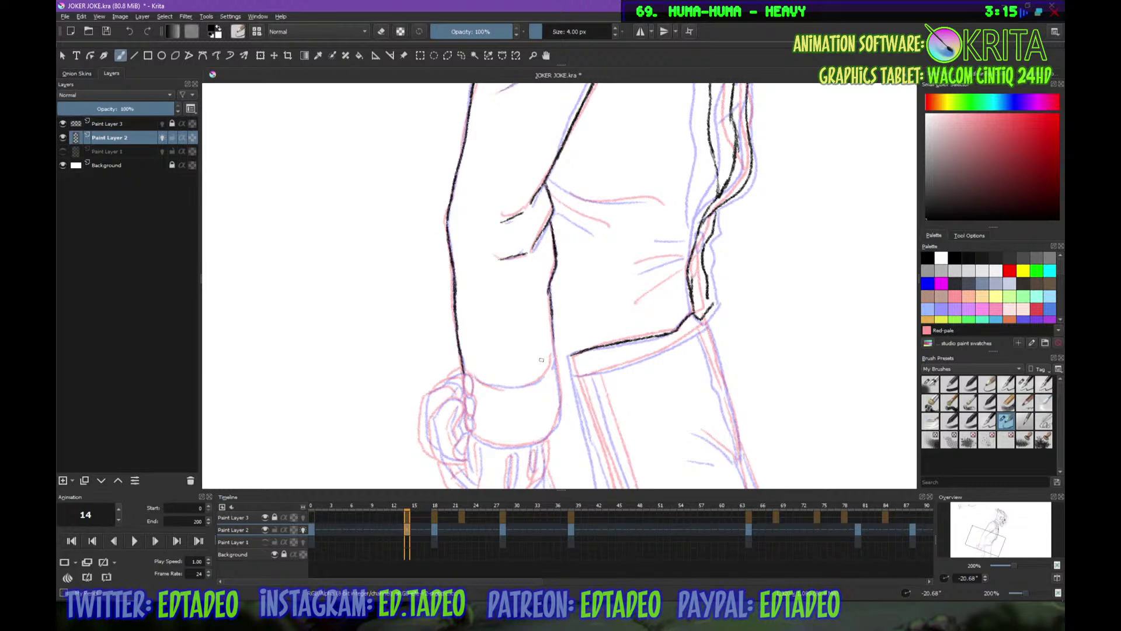
Draw the sleeve cuff with its curved lower and upper edges and the row of buttons along its back
left_click_drag(552, 318, 559, 420)
mouse_move(471, 433)
left_mouse_down()
mouse_move(509, 450)
mouse_move(559, 422)
left_mouse_up()
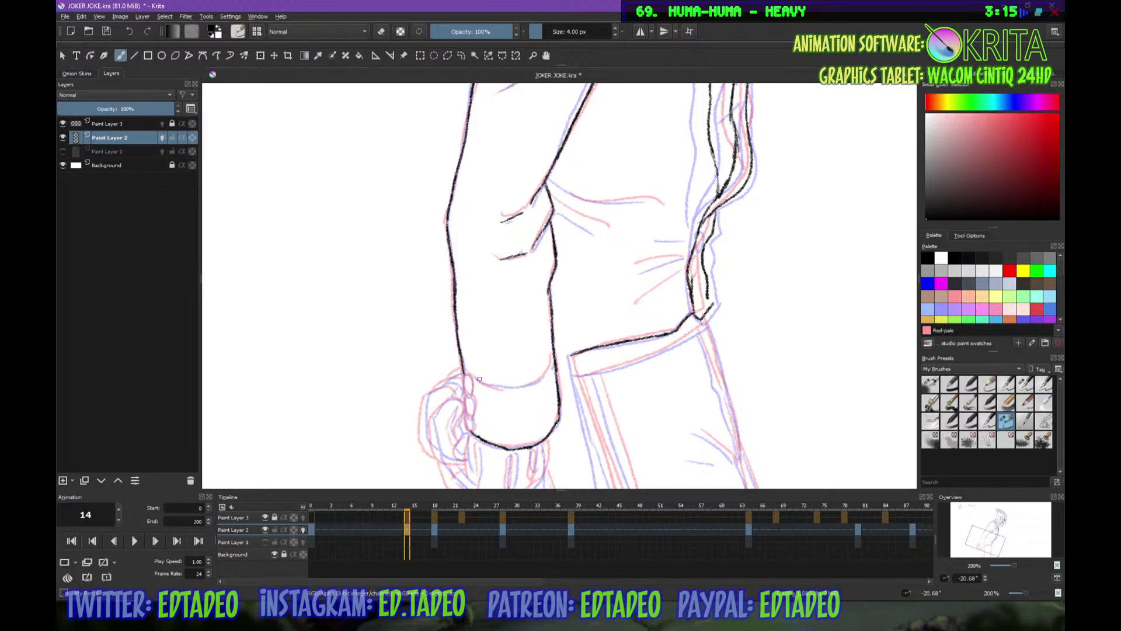
left_click_drag(469, 382, 470, 432)
mouse_move(477, 381)
left_mouse_down()
mouse_move(516, 387)
mouse_move(540, 380)
mouse_move(554, 357)
left_mouse_up()
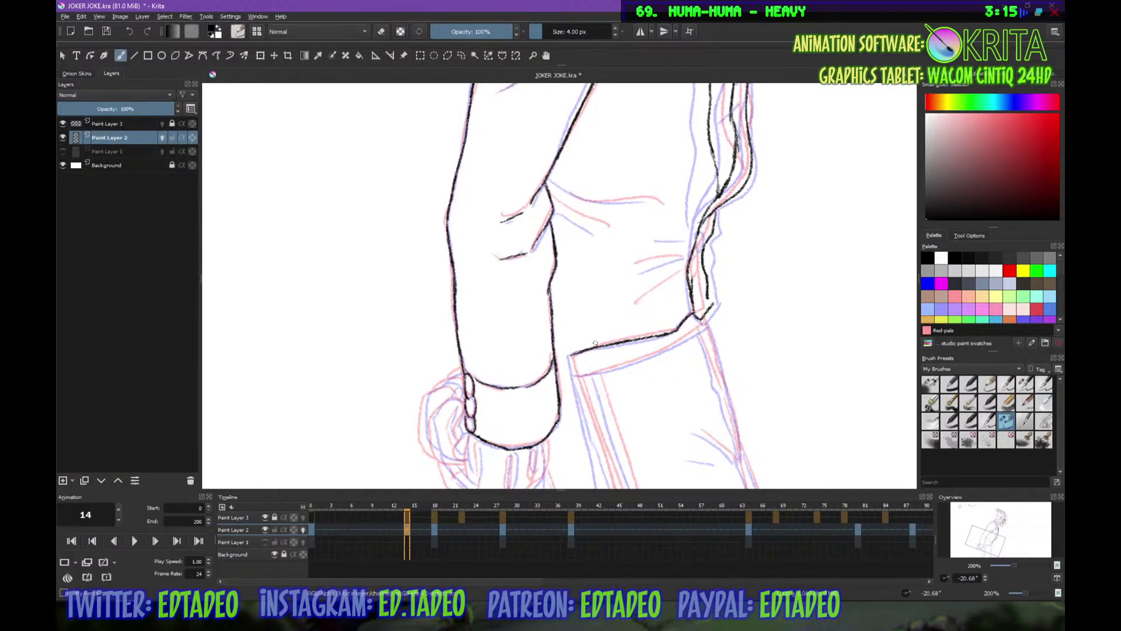
Add the jacket folds fanning out from the elbow and the short creases beside the front of the waist
left_click_drag(671, 188, 661, 313)
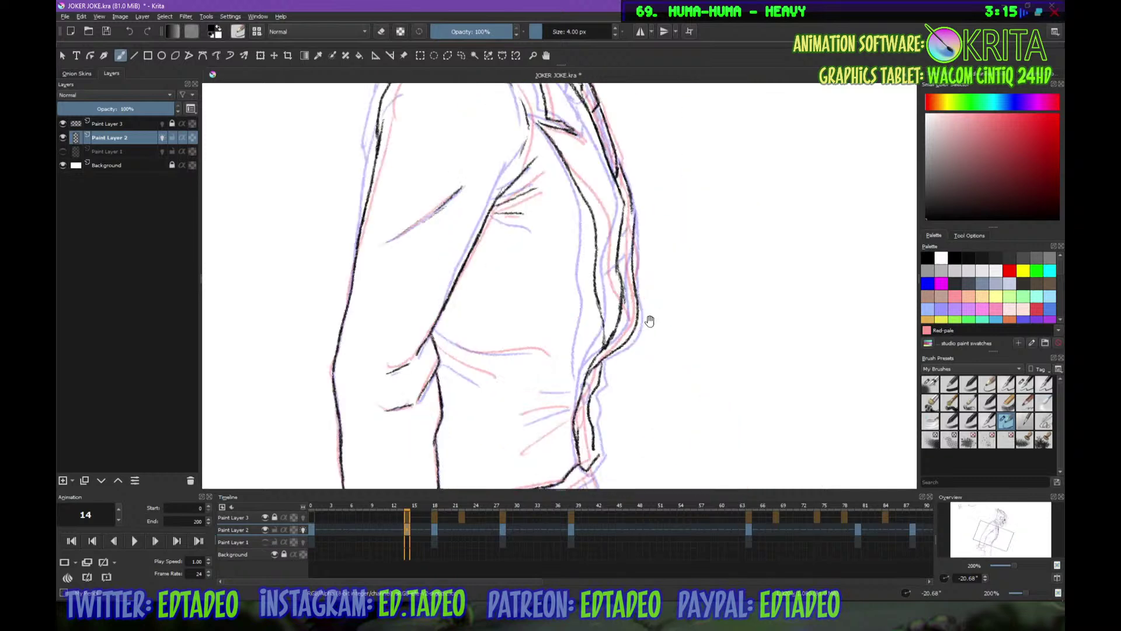
mouse_move(546, 351)
left_mouse_down()
mouse_move(571, 436)
mouse_move(440, 377)
left_mouse_up()
mouse_move(559, 191)
left_mouse_down()
mouse_move(557, 246)
mouse_move(575, 290)
mouse_move(538, 214)
mouse_move(529, 253)
left_mouse_up()
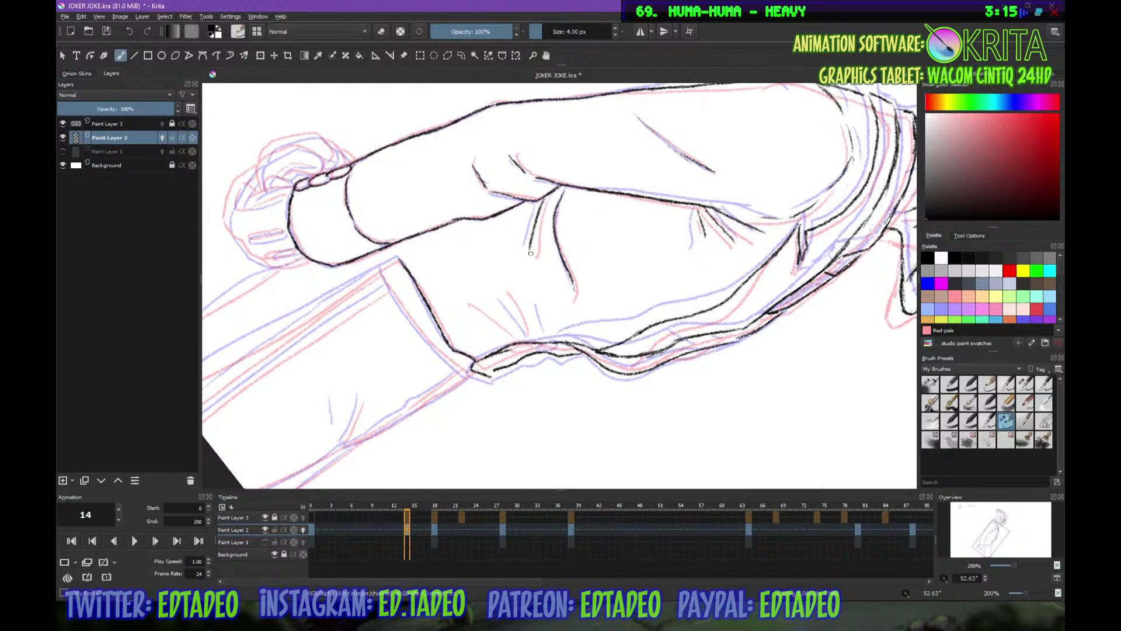
mouse_move(526, 300)
left_mouse_down()
mouse_move(501, 294)
mouse_move(529, 324)
left_mouse_up()
left_click_drag(498, 289, 521, 317)
left_click_drag(591, 351, 622, 386)
left_click_drag(633, 340, 621, 425)
mouse_move(624, 233)
left_mouse_down()
mouse_move(624, 337)
mouse_move(593, 380)
mouse_move(631, 305)
left_mouse_up()
left_click_drag(584, 409, 580, 343)
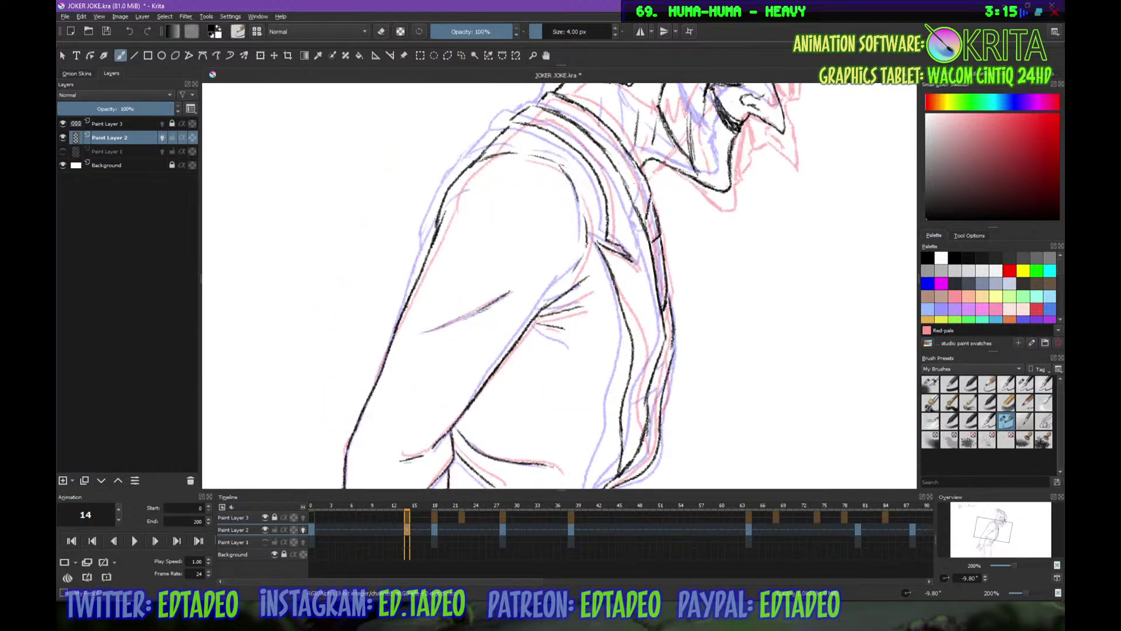
Draw the outline of the hand below the cuff, with the seam lines on its back
left_click_drag(520, 418, 592, 274)
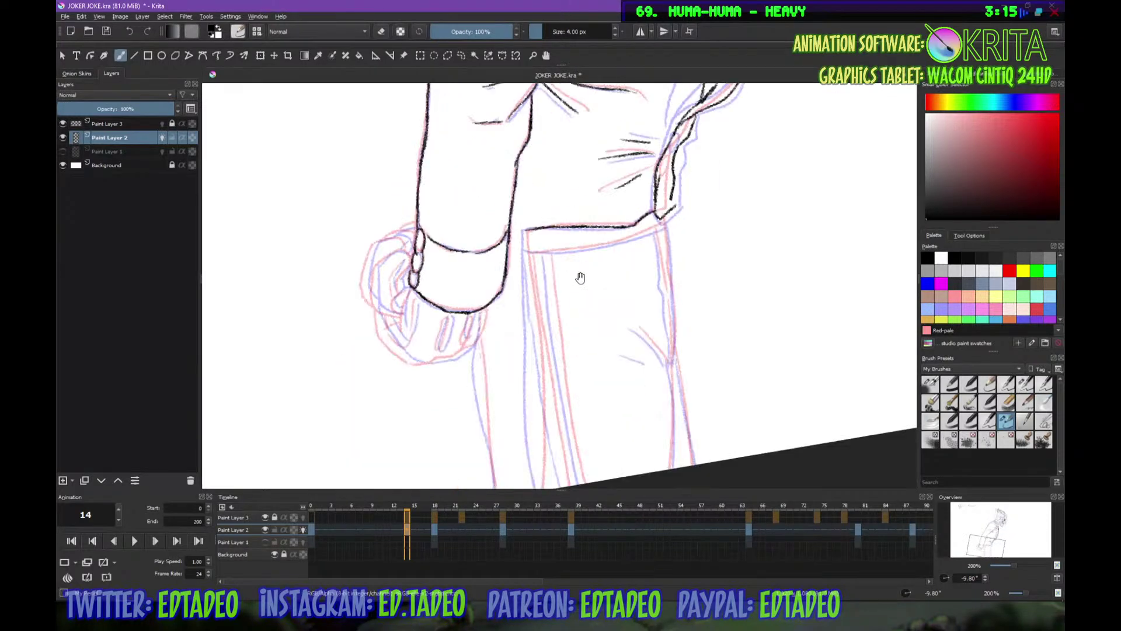
mouse_move(414, 285)
left_mouse_down()
mouse_move(401, 320)
mouse_move(412, 360)
mouse_move(461, 354)
mouse_move(482, 332)
mouse_move(472, 346)
mouse_move(443, 328)
mouse_move(440, 351)
left_mouse_up()
left_click_drag(453, 313, 447, 332)
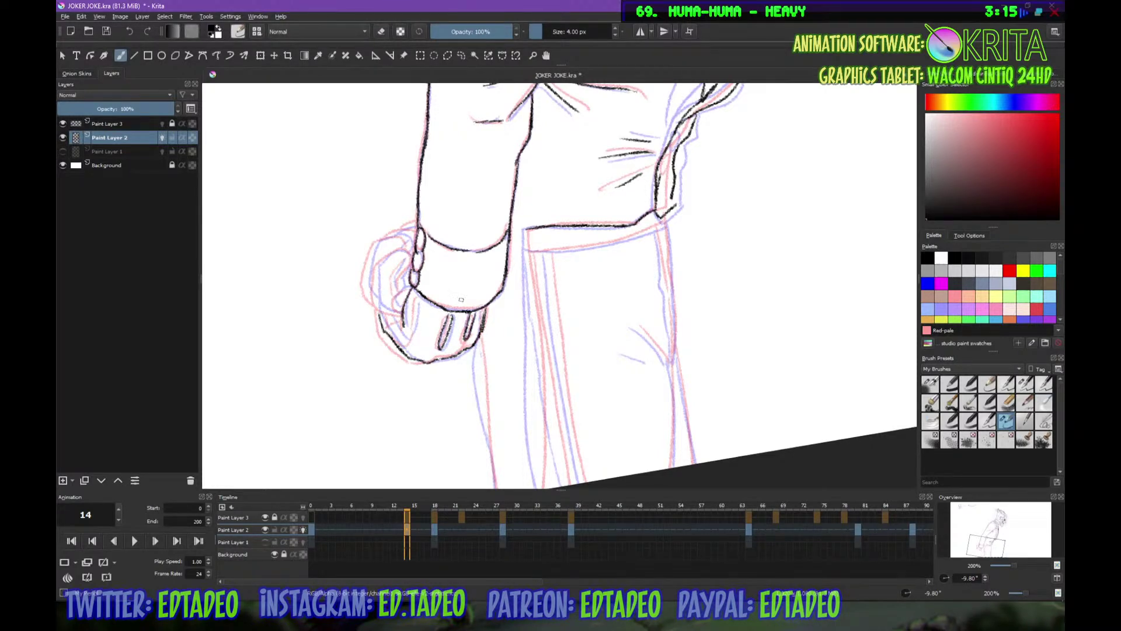
Draw the curled fingers of the clasped hands behind the cuff buttons
mouse_move(375, 268)
left_mouse_down()
mouse_move(377, 305)
mouse_move(392, 314)
left_mouse_up()
mouse_move(376, 270)
left_mouse_down()
mouse_move(404, 249)
mouse_move(397, 310)
left_mouse_up()
mouse_move(376, 250)
left_mouse_down()
mouse_move(364, 285)
mouse_move(378, 304)
left_mouse_up()
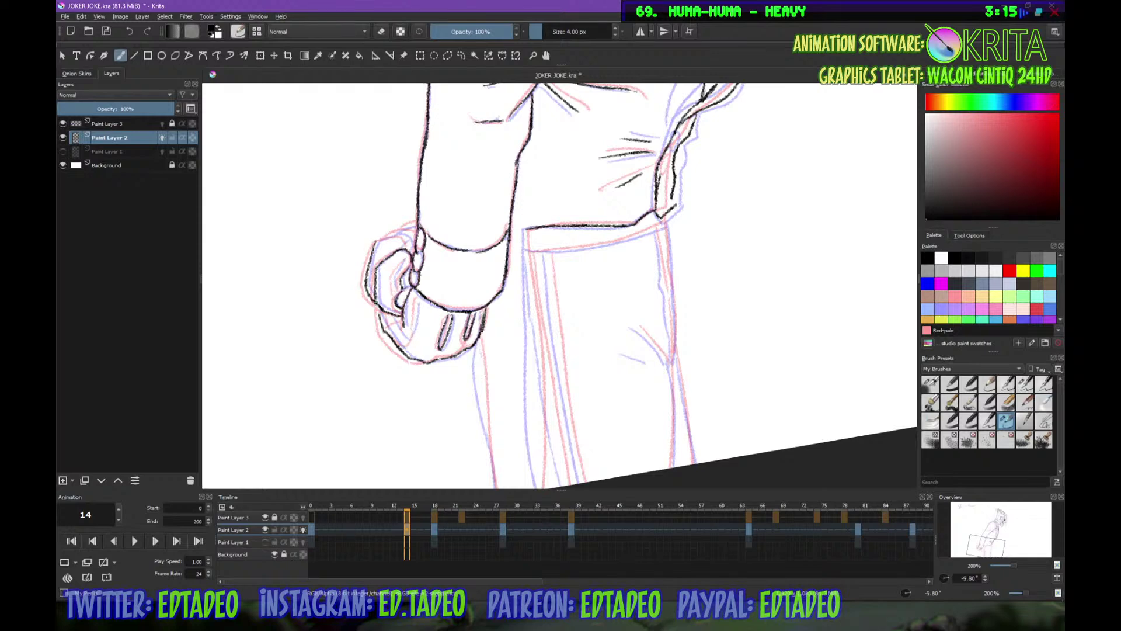
mouse_move(374, 242)
left_mouse_down()
mouse_move(402, 234)
mouse_move(411, 250)
left_mouse_up()
left_click_drag(378, 306, 381, 320)
mouse_move(388, 235)
left_mouse_down()
mouse_move(416, 226)
mouse_move(393, 295)
mouse_move(407, 343)
mouse_move(417, 338)
left_mouse_up()
Draw the far leg's edge below the hand and the near leg's back edge from the hem, erasing and correcting its lower part
mouse_move(606, 305)
left_mouse_down()
mouse_move(580, 356)
mouse_move(633, 348)
left_mouse_up()
left_click_drag(432, 284, 431, 435)
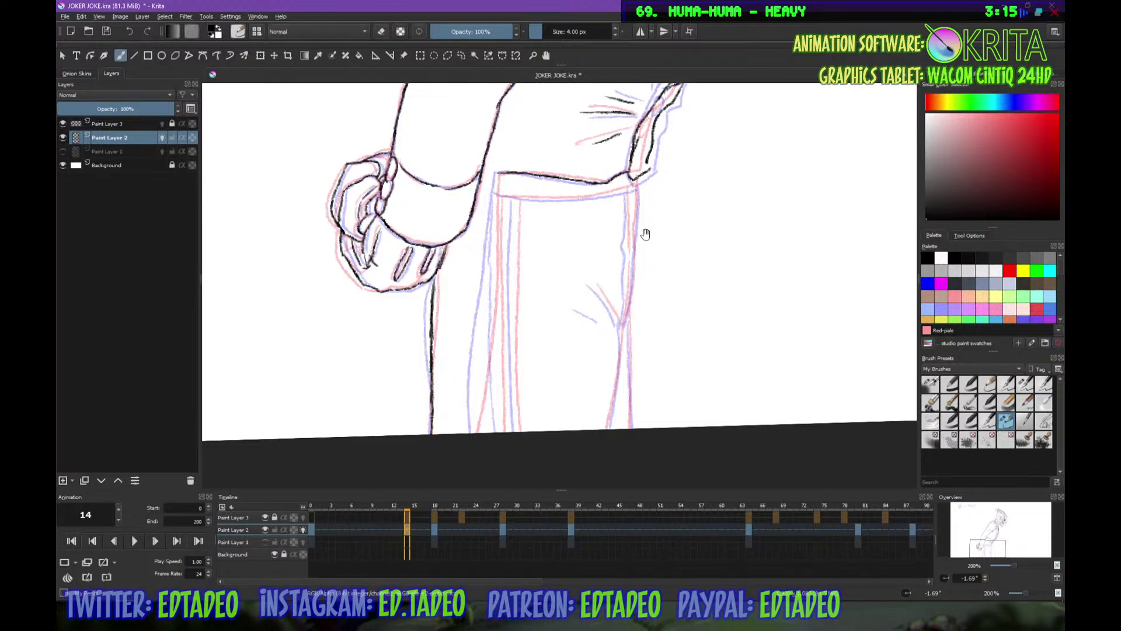
left_click_drag(623, 254, 615, 280)
left_click_drag(489, 201, 466, 459)
key("e")
left_click_drag(478, 333, 466, 451)
key("e")
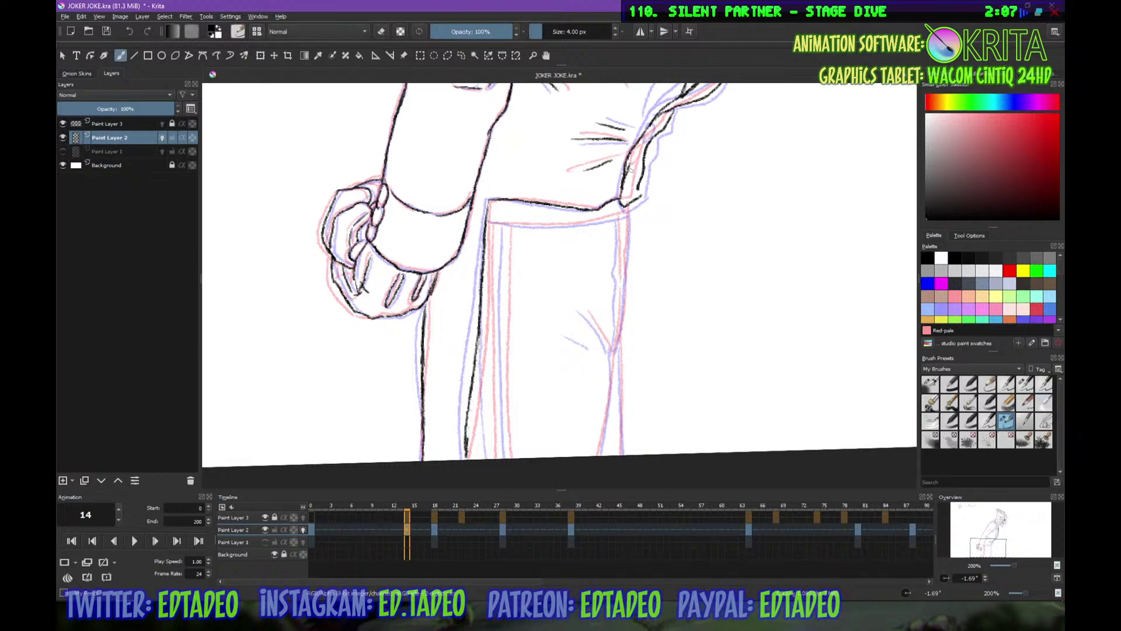
Draw the front edge of the trousers from the jacket corner down to the crotch
left_click_drag(630, 202, 626, 277)
left_click_drag(626, 272, 622, 319)
left_click_drag(622, 315, 614, 352)
Switch between the key poses at frames 18 and 28 to compare them
left_click(438, 533)
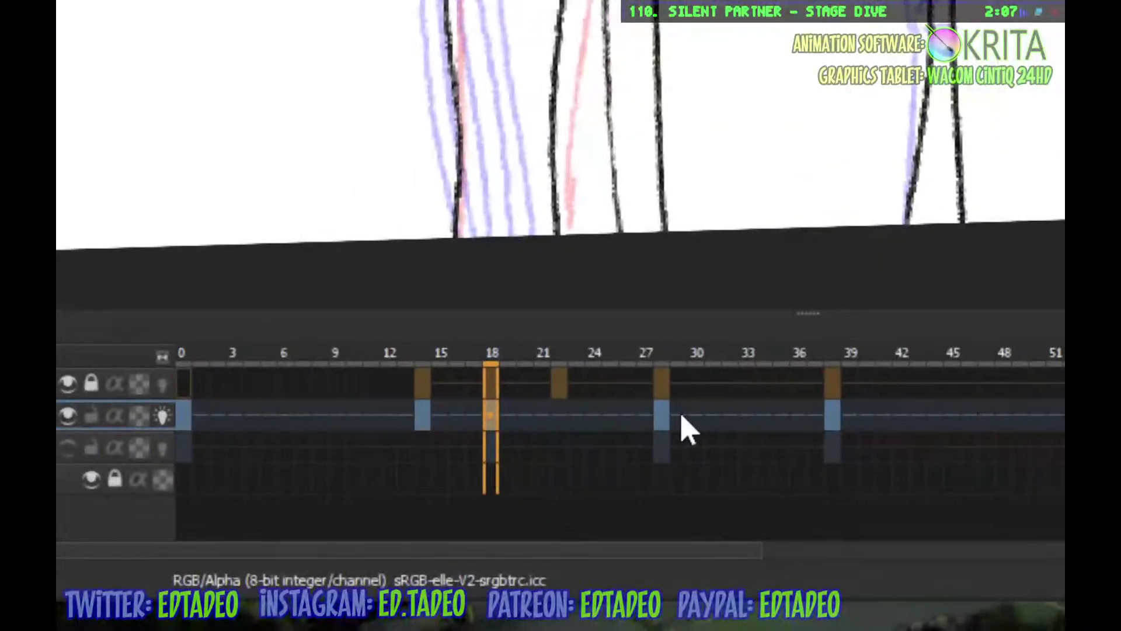
left_click(653, 418)
left_click(495, 418)
left_click(655, 417)
left_click(490, 418)
Compare the key poses at frames 38 and 64, scrub through the span between them, and return to frame 14
mouse_move(520, 366)
left_mouse_down()
mouse_move(615, 363)
mouse_move(689, 395)
mouse_move(503, 394)
mouse_move(710, 401)
mouse_move(841, 469)
mouse_move(857, 464)
left_mouse_up()
left_click(864, 416)
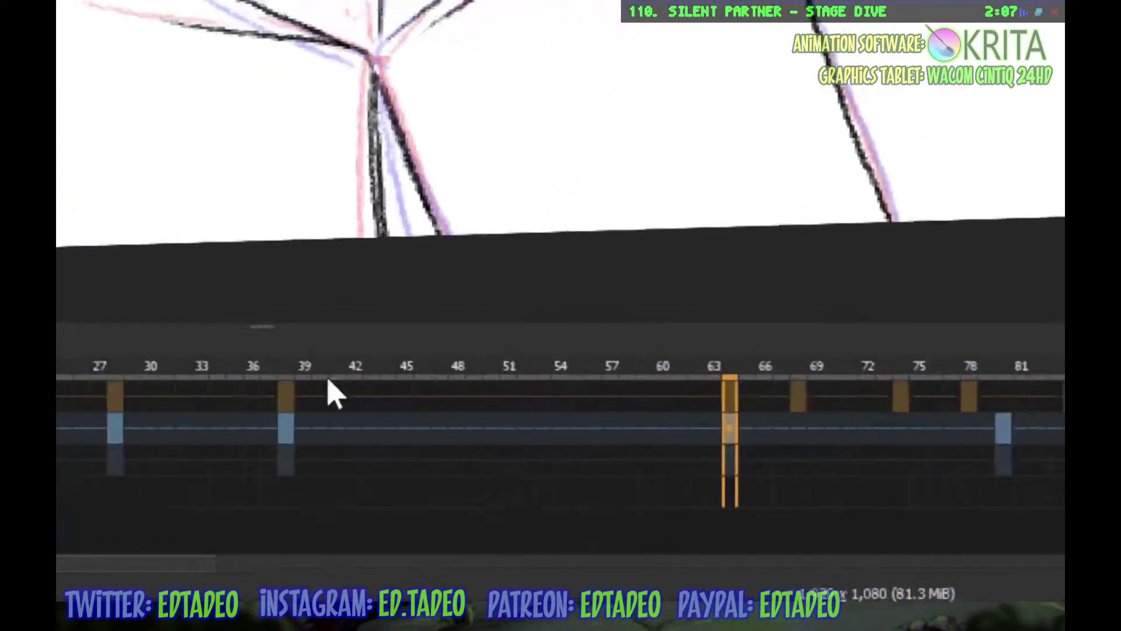
left_click(417, 416)
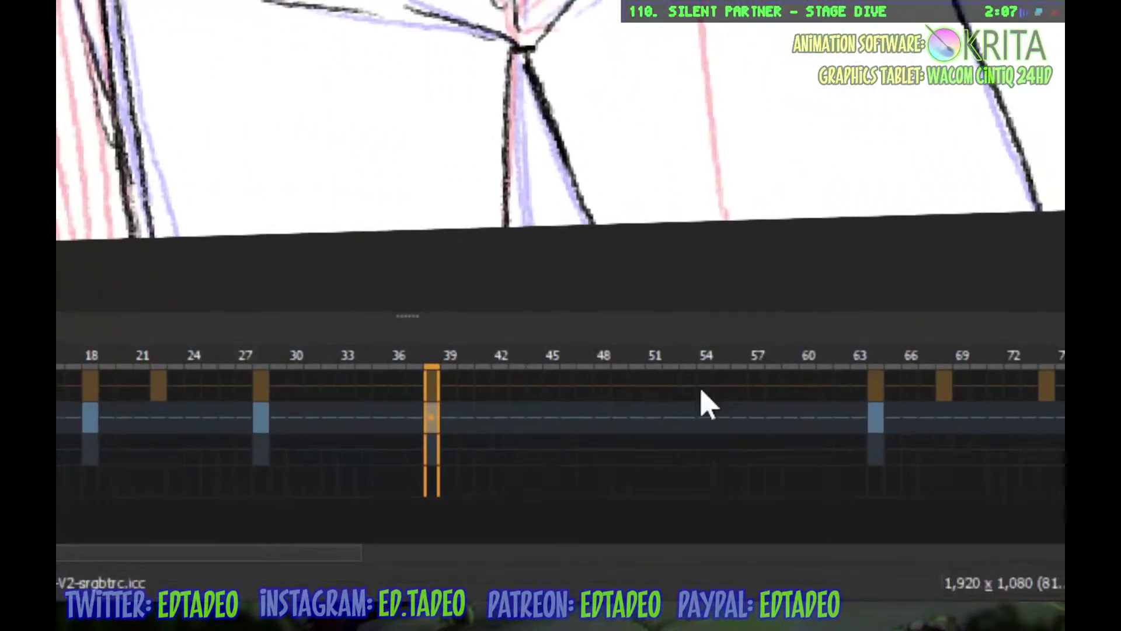
left_click(751, 416)
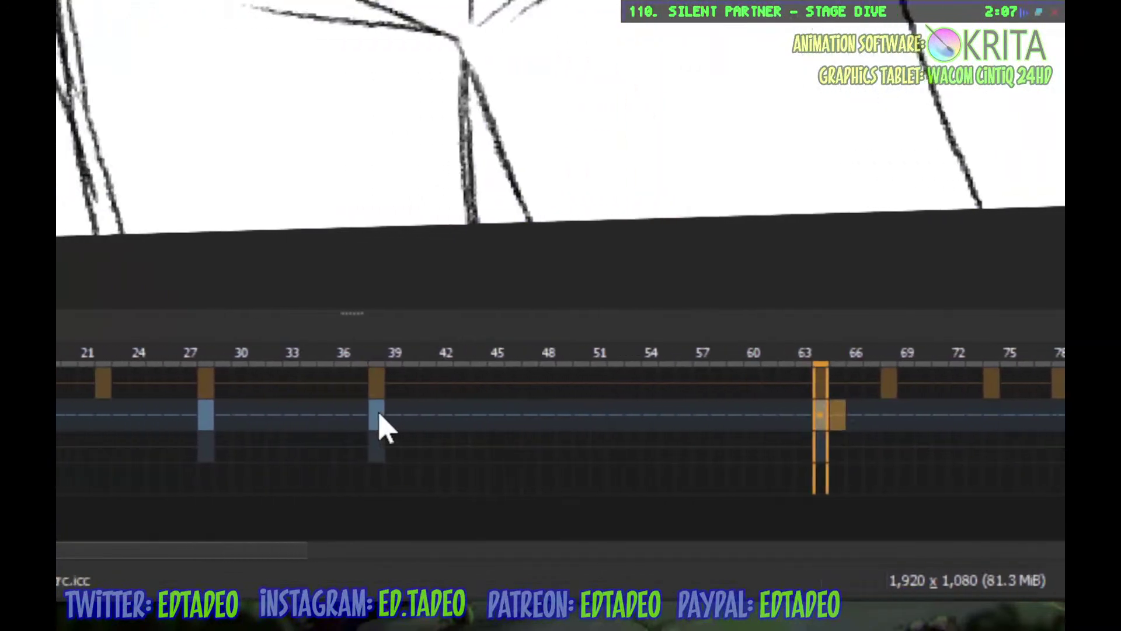
left_click_drag(427, 353, 614, 350)
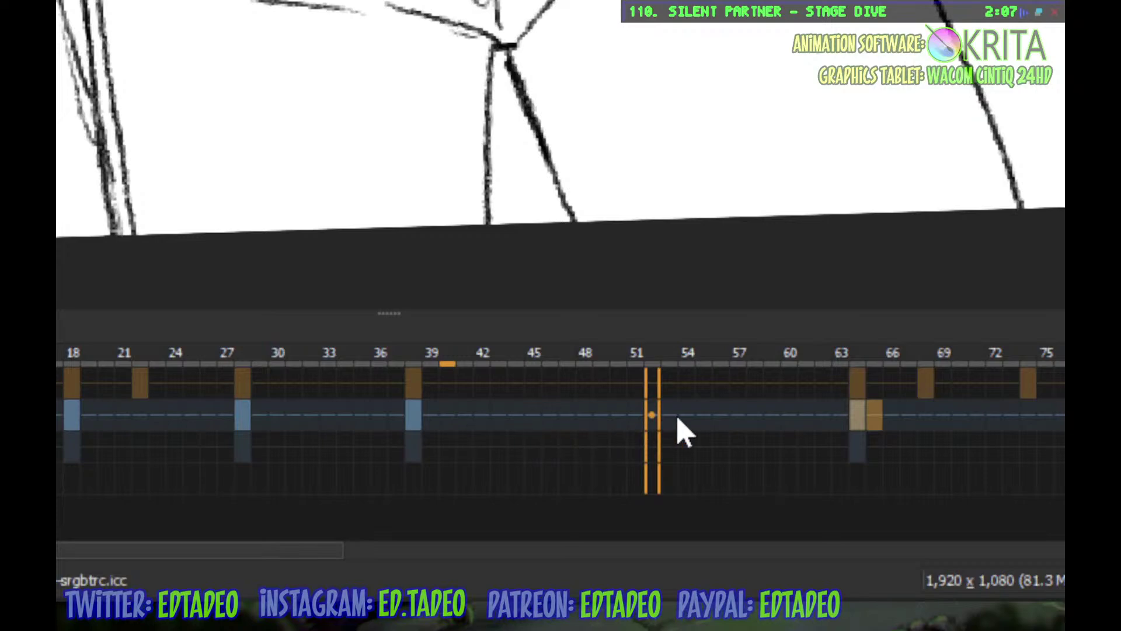
left_click(602, 409)
left_click_drag(607, 409, 846, 408)
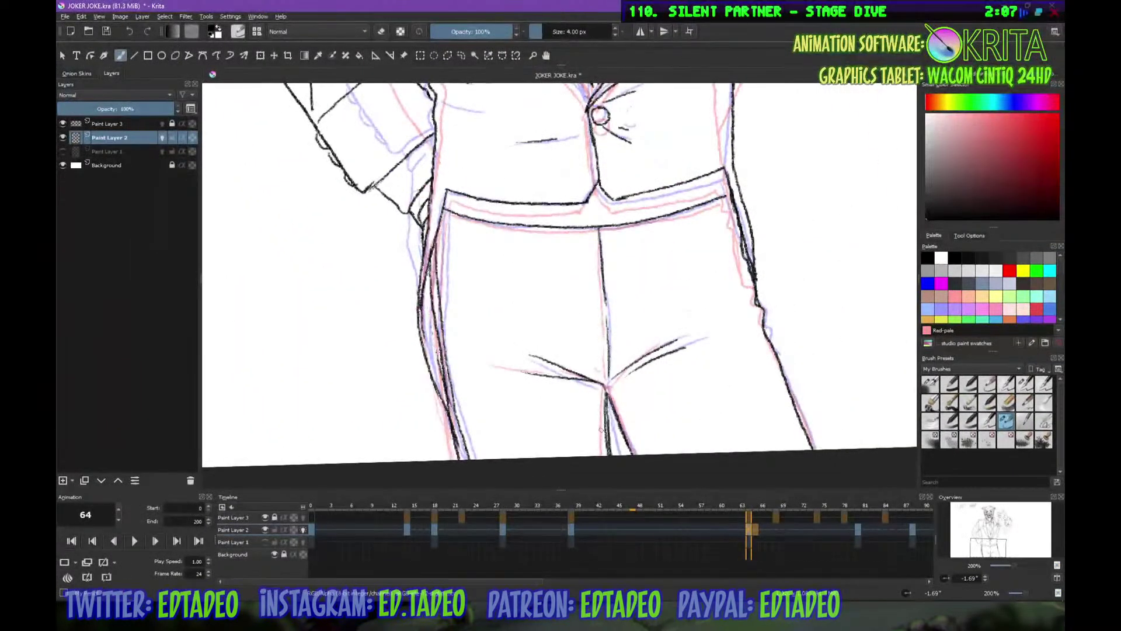
left_click(408, 529)
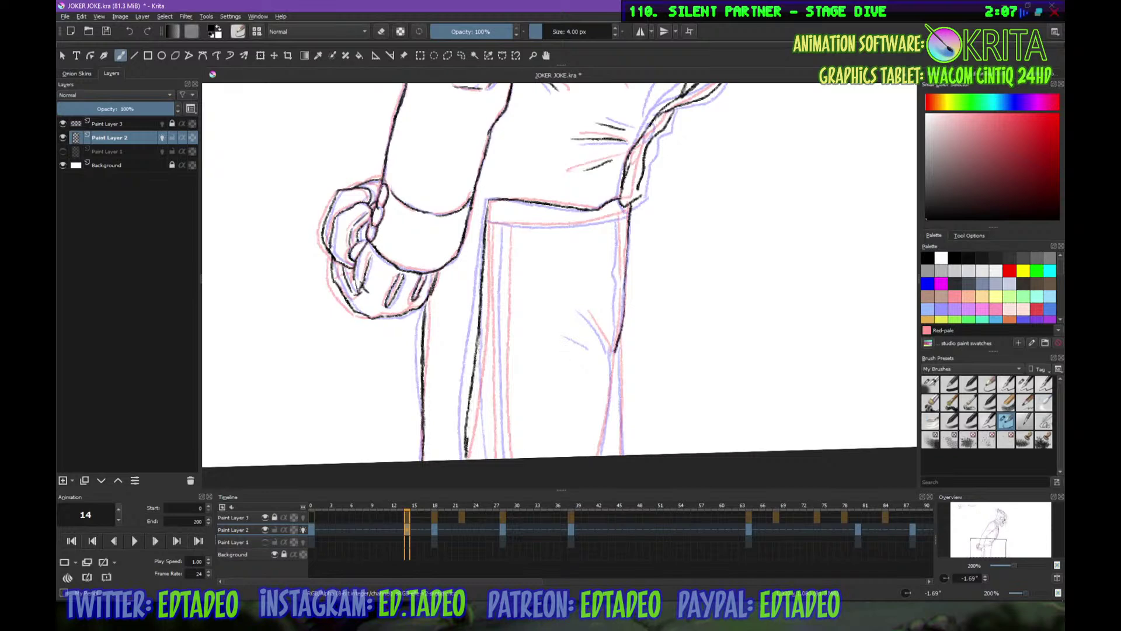
Complete the trousers with the lower waist line, crotch crease, front leg lines and the two lines of the side stripe
mouse_move(485, 225)
left_mouse_down()
mouse_move(631, 211)
mouse_move(618, 230)
mouse_move(613, 346)
left_mouse_up()
key("ctrl+z")
mouse_move(581, 309)
left_mouse_down()
mouse_move(613, 361)
mouse_move(598, 458)
left_mouse_up()
left_click_drag(621, 343, 625, 456)
left_click_drag(623, 417, 625, 430)
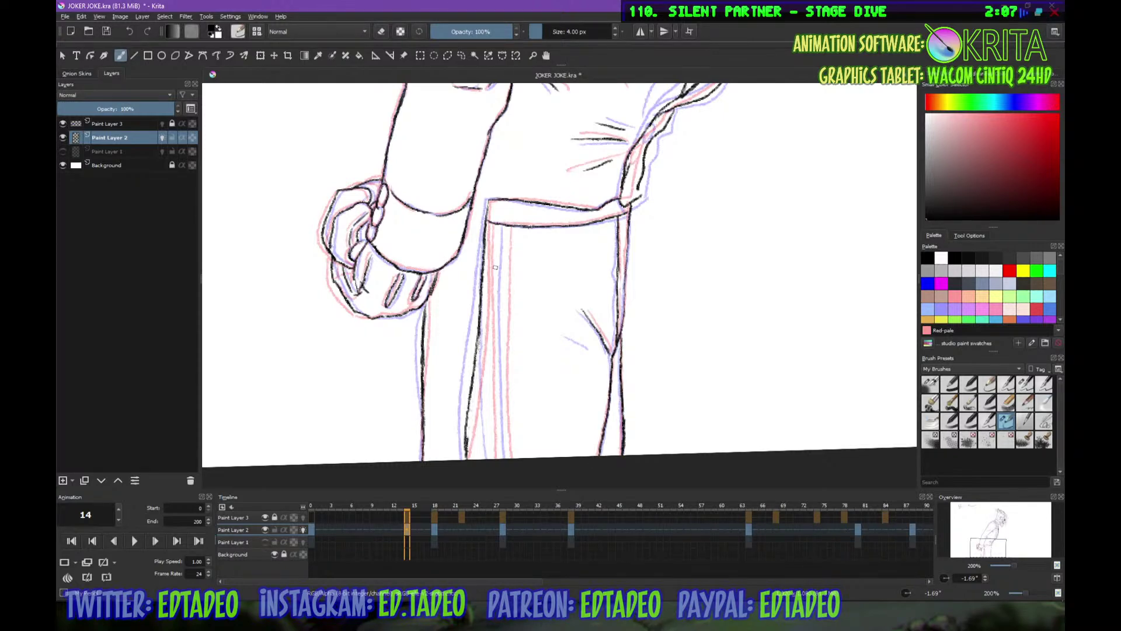
left_click_drag(506, 231, 509, 459)
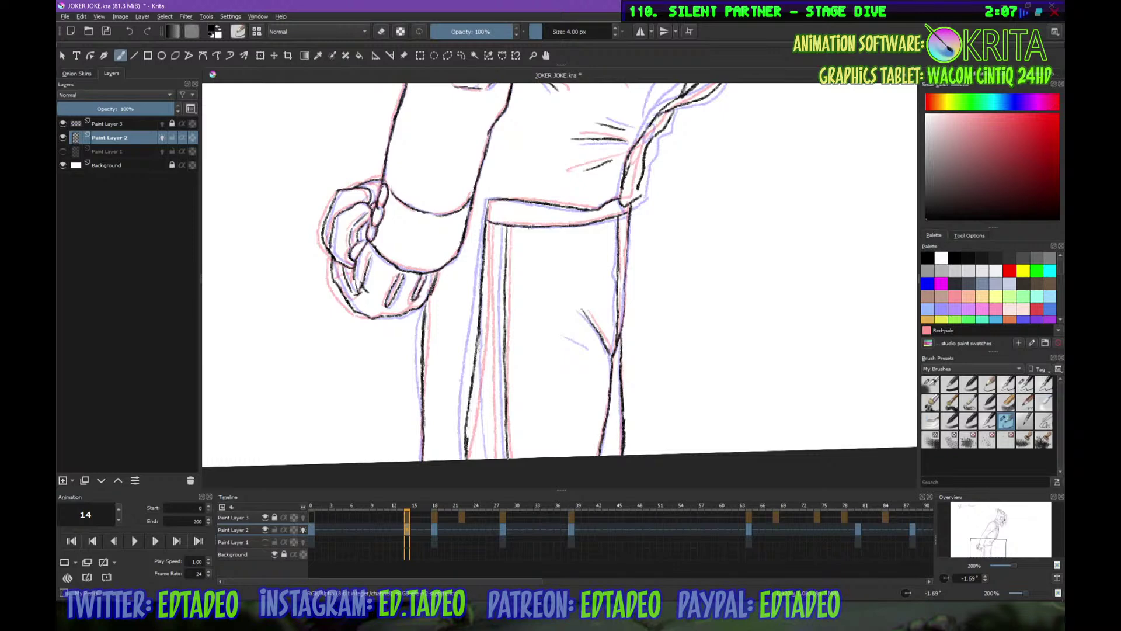
left_click_drag(491, 239, 494, 459)
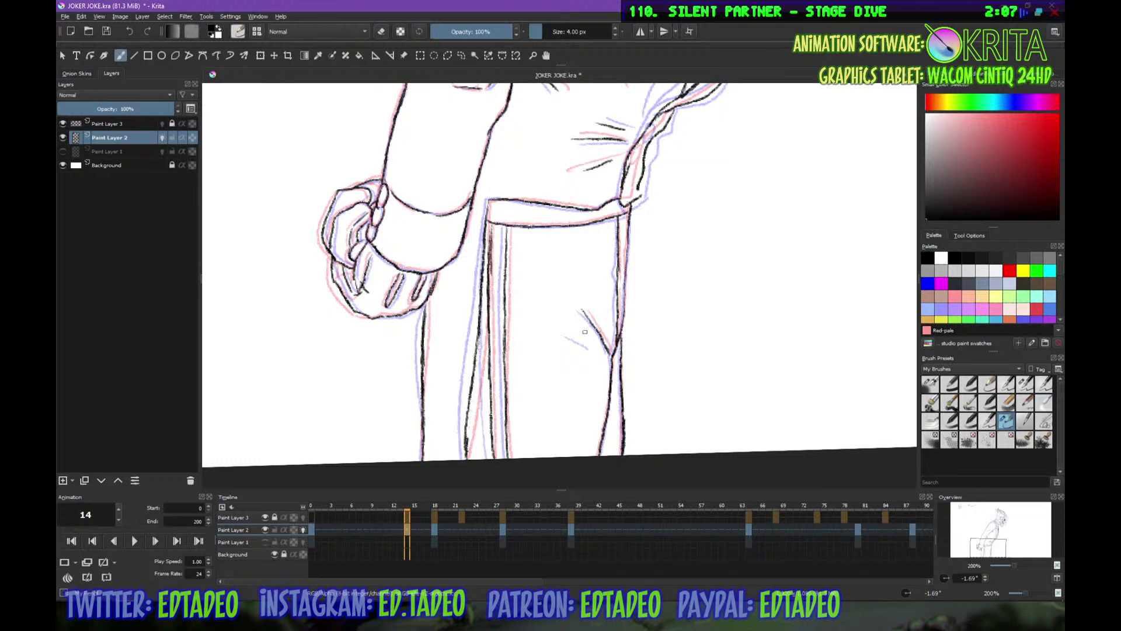
Straighten the canvas, fit the whole page in view, and scrub from frame 14 to frame 30 to check the motion
mouse_move(666, 280)
left_mouse_down()
mouse_move(638, 318)
mouse_move(619, 420)
left_mouse_up()
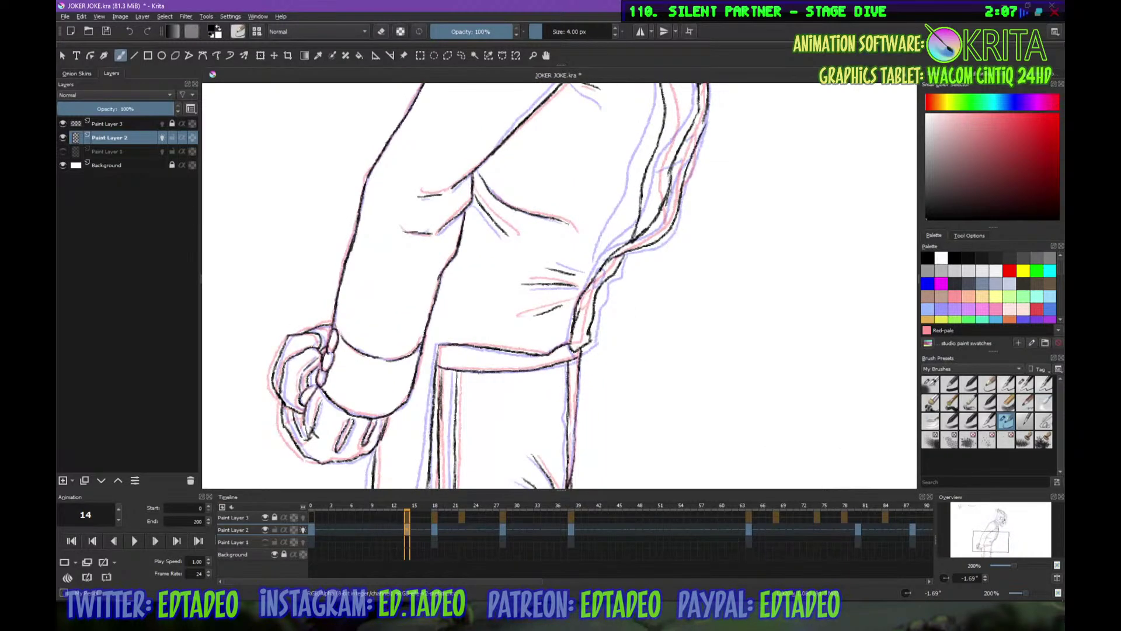
left_click_drag(601, 277, 585, 300)
left_click_drag(693, 200, 659, 339)
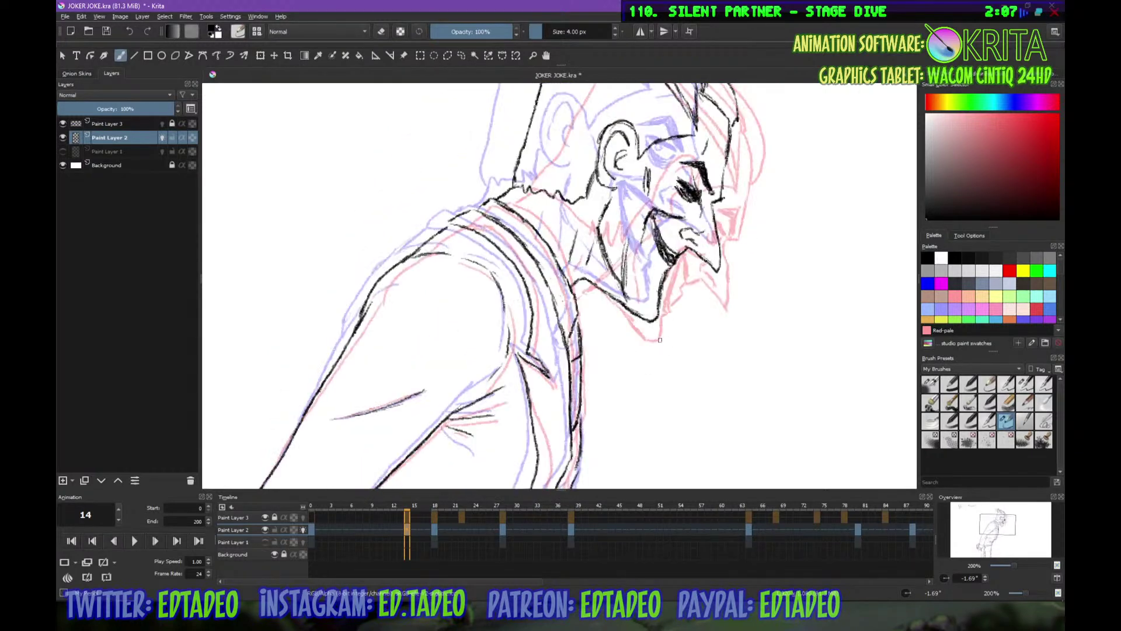
key("5")
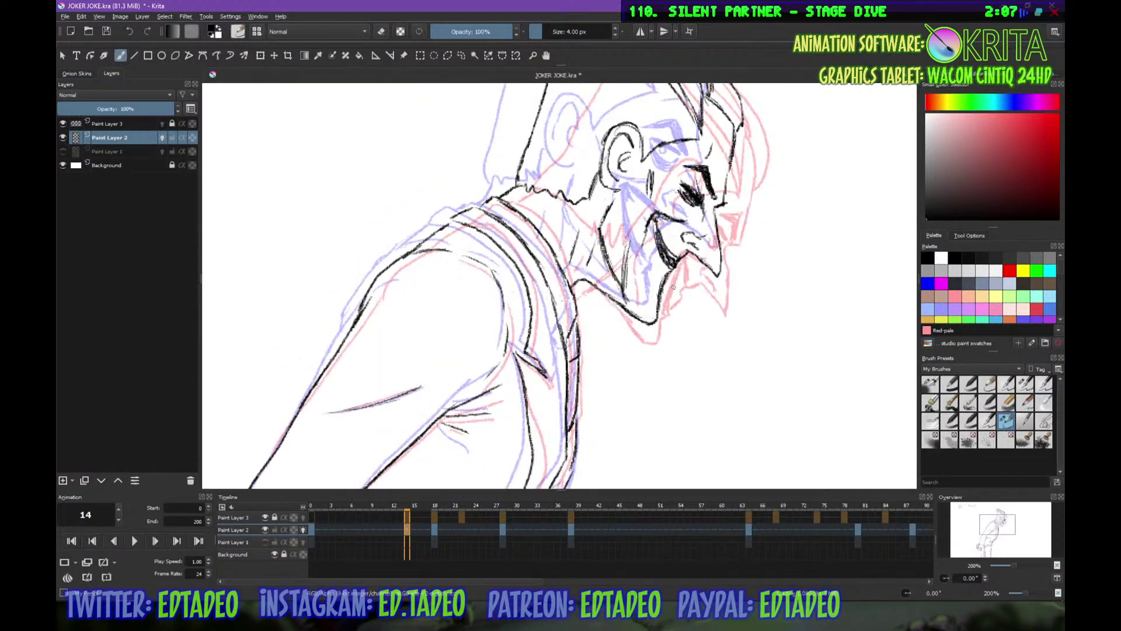
key("2")
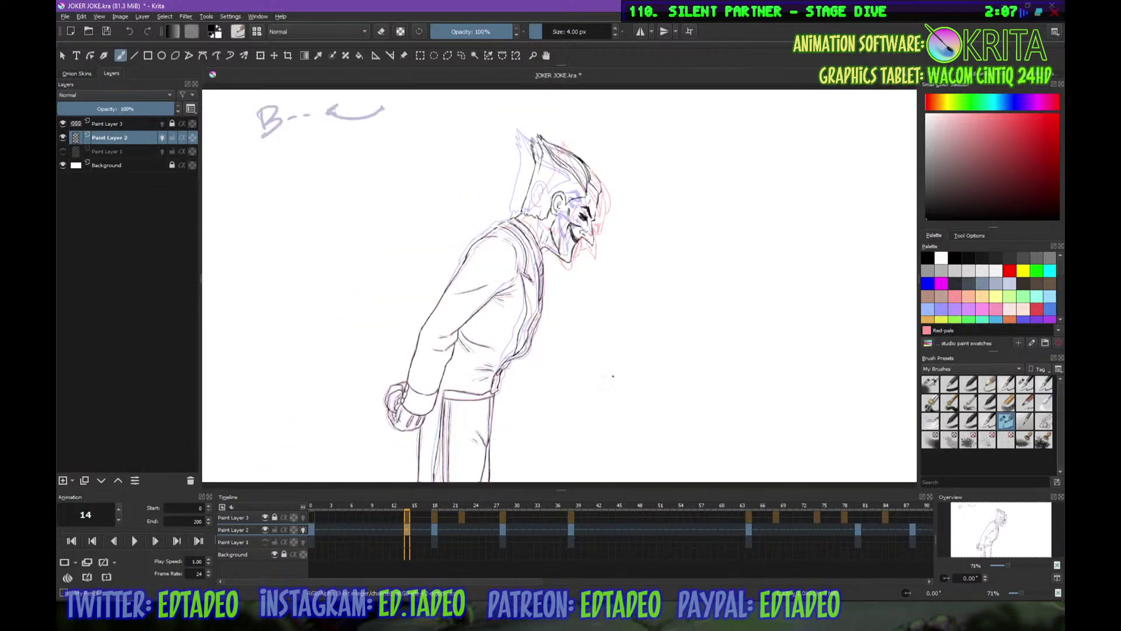
mouse_move(392, 505)
left_mouse_down()
mouse_move(532, 499)
mouse_move(405, 492)
mouse_move(454, 499)
mouse_move(401, 502)
mouse_move(520, 500)
left_mouse_up()
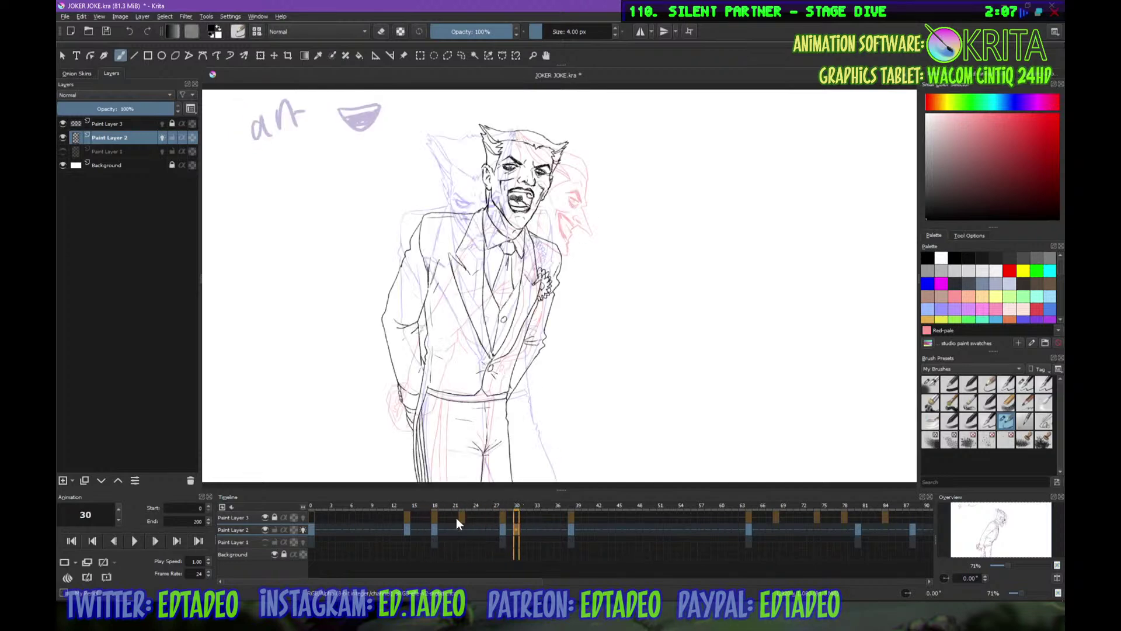
Scrub the timeline to frame 38, add a blank keyframe at frame 22 on Paint Layer 2, and save the file
mouse_move(429, 509)
left_mouse_down()
mouse_move(418, 504)
mouse_move(543, 502)
mouse_move(571, 529)
left_mouse_up()
left_click(463, 533)
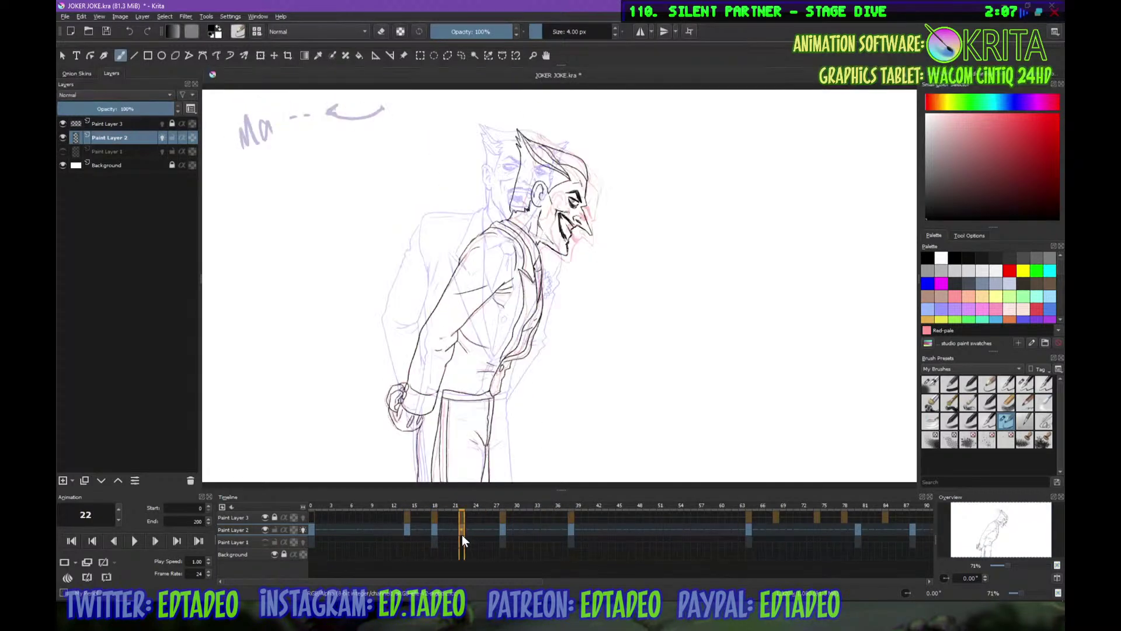
mouse_move(461, 528)
left_mouse_down()
mouse_move(439, 529)
mouse_move(461, 531)
left_mouse_up()
key("F7")
key("ctrl+s")
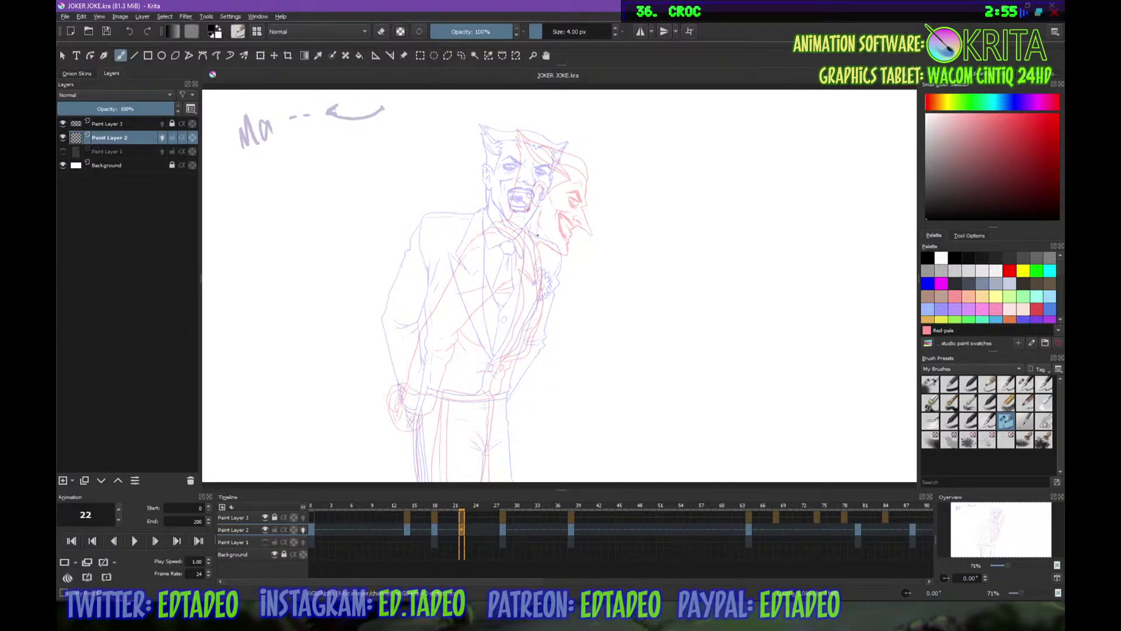
Rough in the head between the two onion-skinned heads with a cranium arc, face sides and tapering jaw lines
key("plus")
key("plus")
left_click_drag(584, 351, 615, 316)
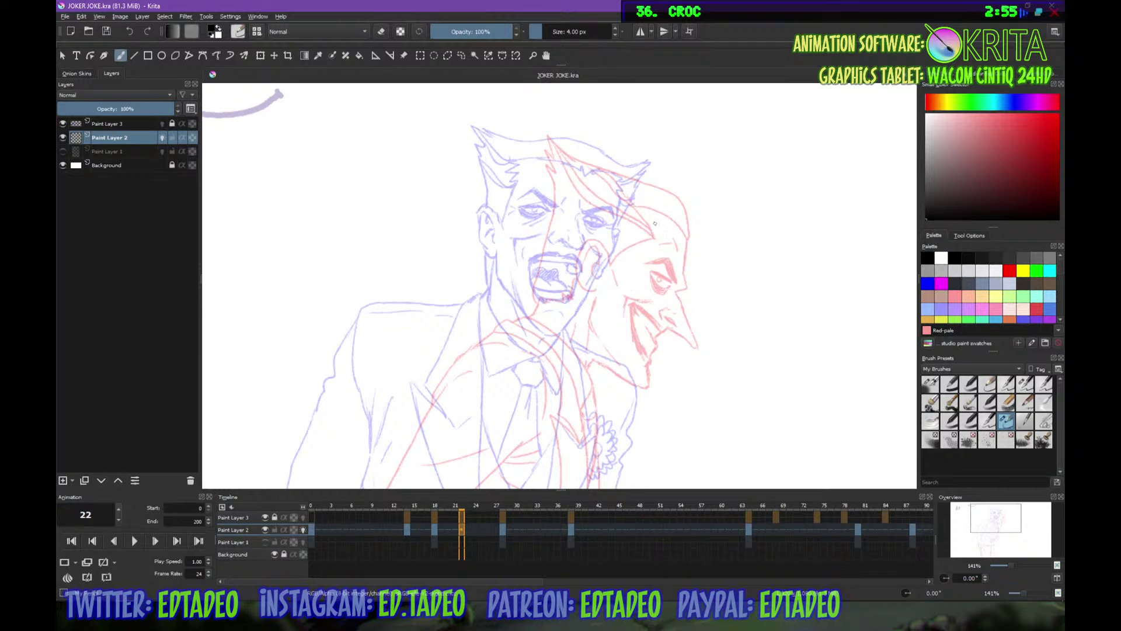
left_click_drag(648, 216, 553, 174)
mouse_move(529, 211)
left_mouse_down()
mouse_move(518, 275)
mouse_move(543, 346)
left_mouse_up()
mouse_move(639, 250)
left_mouse_down()
mouse_move(645, 282)
mouse_move(621, 330)
left_mouse_up()
left_click_drag(525, 299, 583, 359)
mouse_move(517, 286)
left_mouse_down()
mouse_move(553, 340)
mouse_move(580, 354)
left_mouse_up()
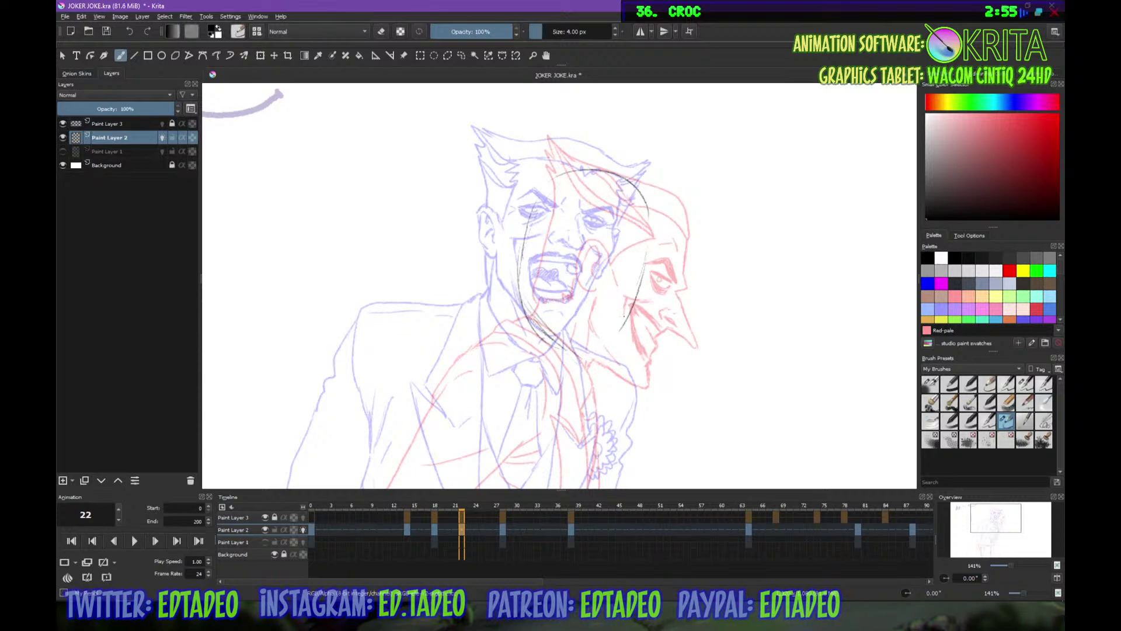
left_click_drag(629, 299, 590, 356)
mouse_move(632, 236)
left_mouse_down()
mouse_move(586, 370)
mouse_move(573, 367)
left_mouse_up()
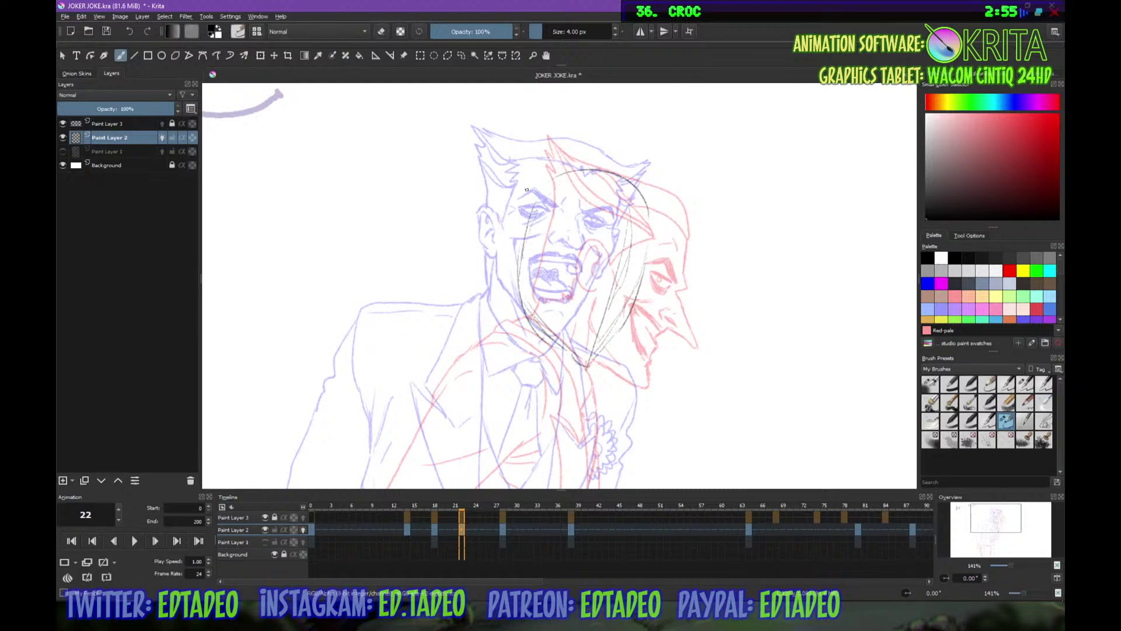
Add the side-plane lines of the head, a curved eye-level guideline, and the near ear
left_click_drag(527, 228, 535, 302)
left_click_drag(562, 189, 533, 297)
left_click_drag(544, 243, 585, 171)
left_click_drag(533, 305, 574, 360)
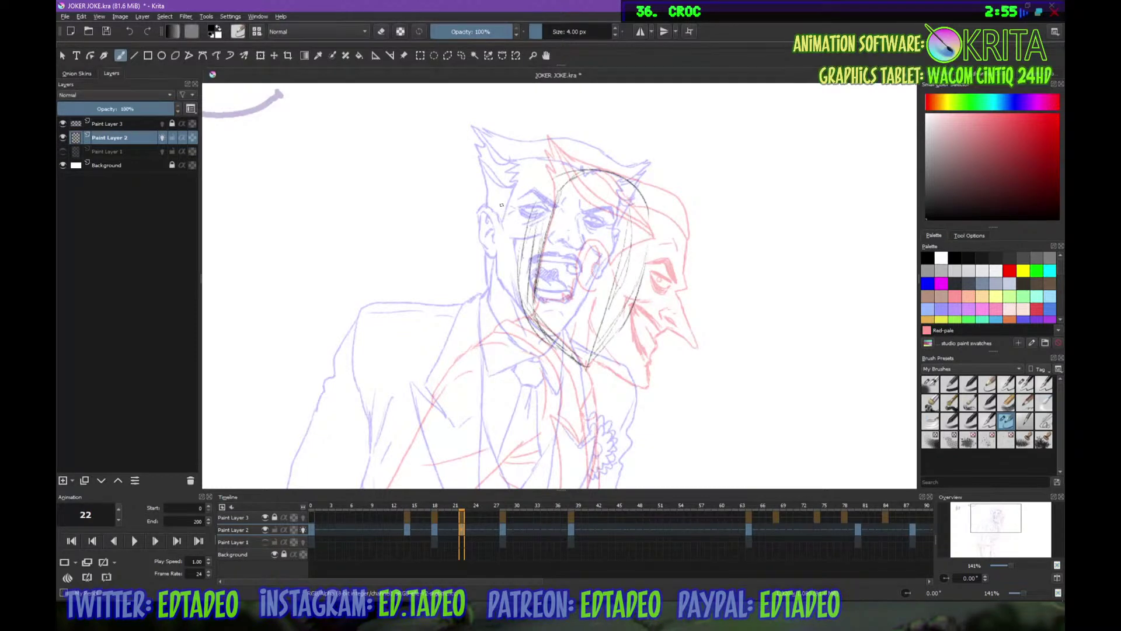
left_click_drag(552, 221, 636, 257)
mouse_move(545, 219)
left_mouse_down()
mouse_move(526, 268)
mouse_move(527, 237)
mouse_move(537, 272)
left_mouse_up()
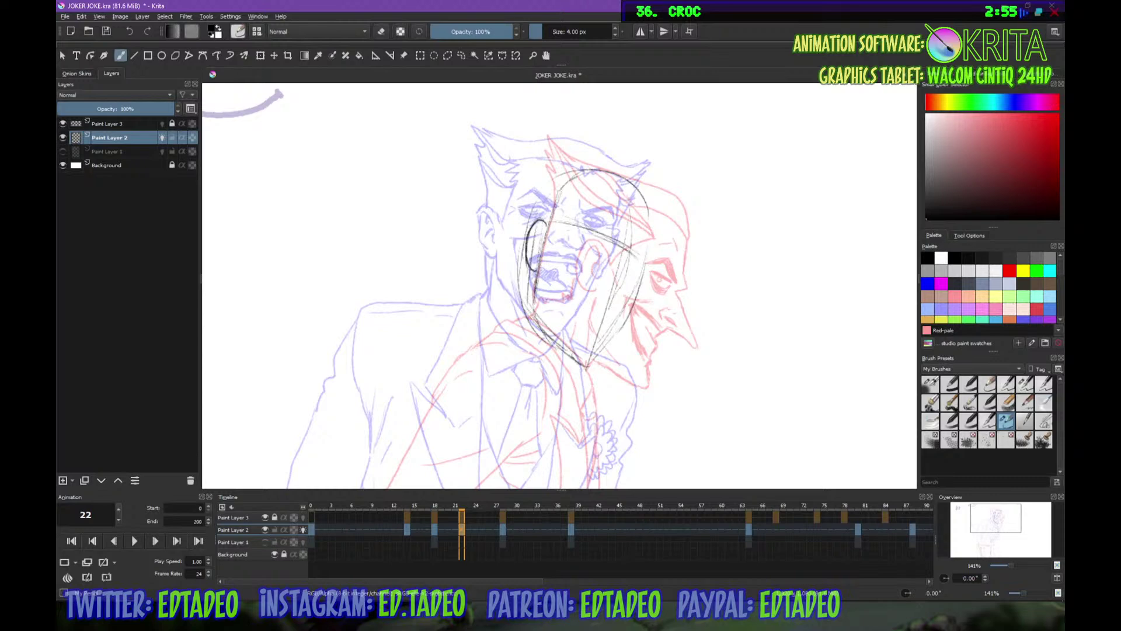
left_click_drag(538, 228, 535, 257)
Draw the hairline with its peak, jagged temple and forehead edge, and erase the rough cranium arc
left_click_drag(615, 184, 628, 203)
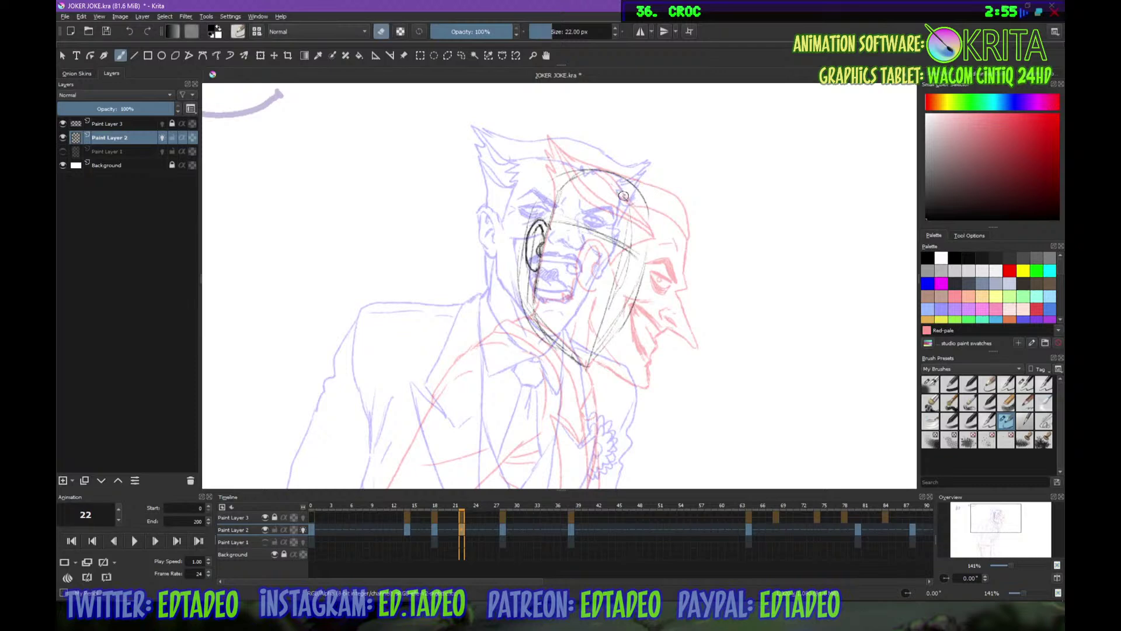
left_click_drag(622, 186, 624, 194)
mouse_move(628, 190)
left_mouse_down()
mouse_move(637, 199)
mouse_move(626, 194)
left_mouse_up()
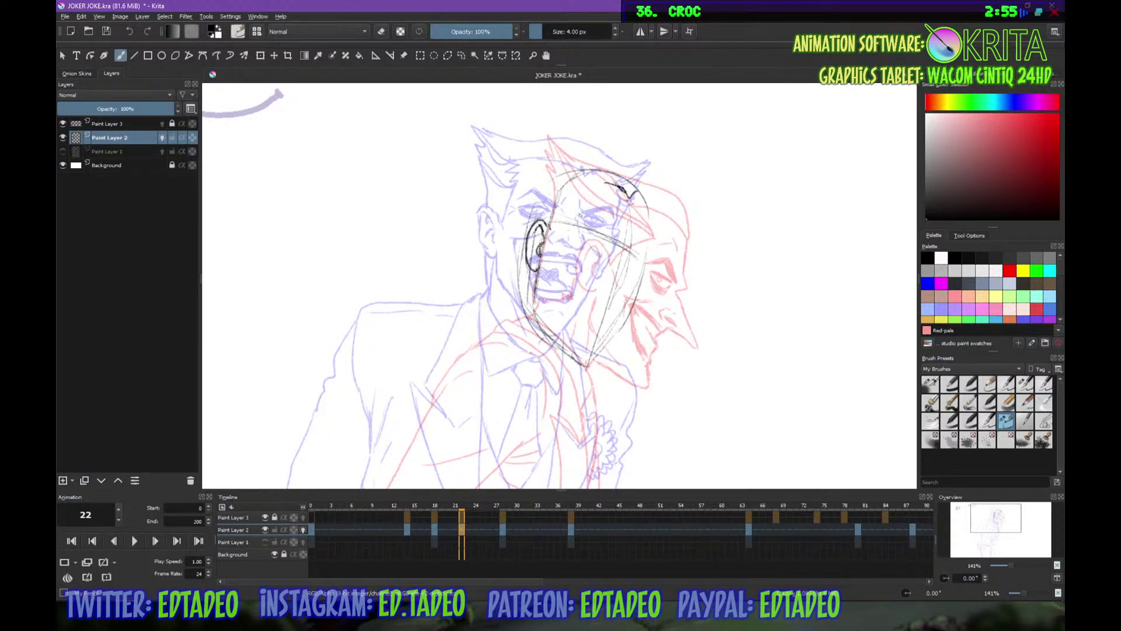
mouse_move(629, 191)
left_mouse_down()
mouse_move(651, 245)
mouse_move(636, 193)
mouse_move(652, 235)
left_mouse_up()
left_click_drag(587, 181, 598, 182)
left_click_drag(573, 203, 555, 227)
mouse_move(588, 181)
left_mouse_down()
mouse_move(570, 192)
mouse_move(580, 197)
mouse_move(551, 239)
left_mouse_up()
mouse_move(584, 182)
left_mouse_down()
mouse_move(615, 165)
mouse_move(650, 198)
left_mouse_up()
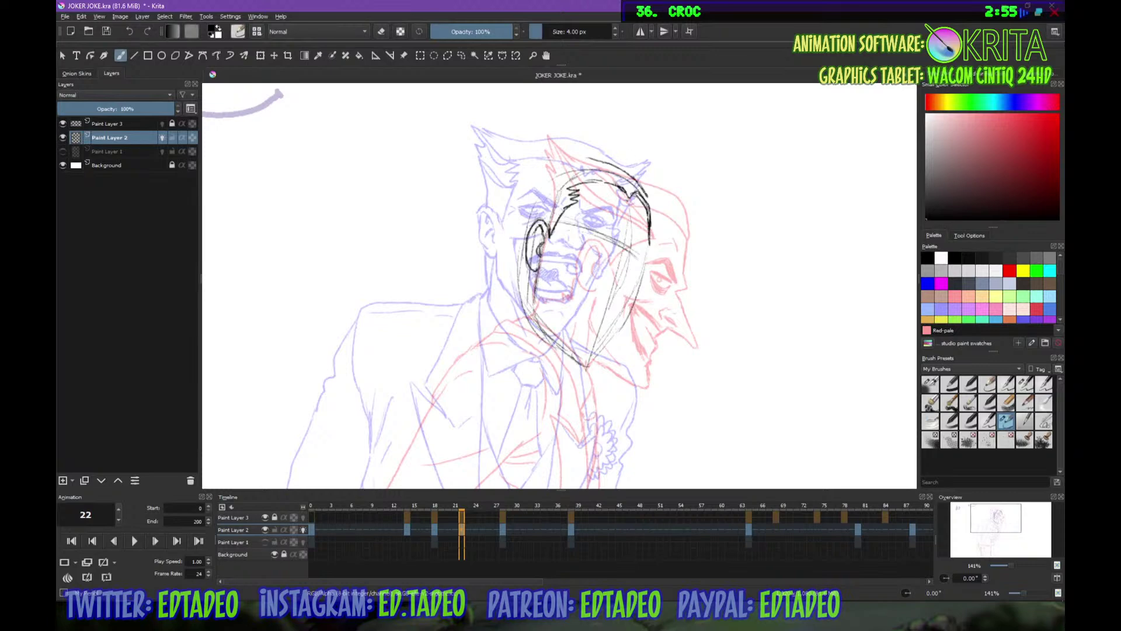
key("e")
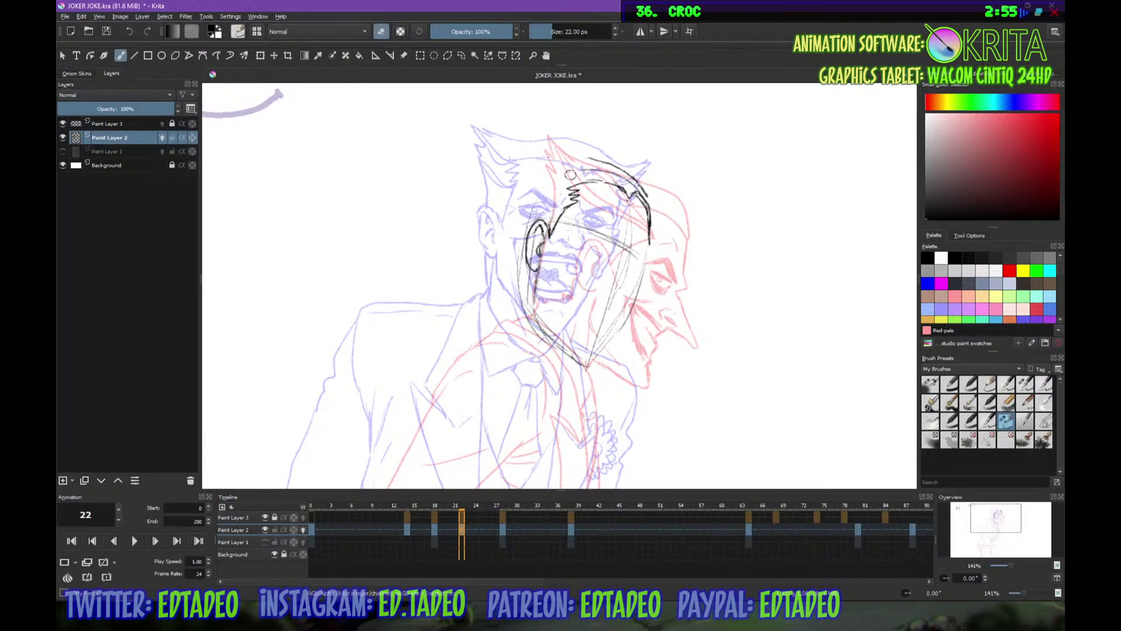
mouse_move(578, 172)
left_mouse_down()
mouse_move(628, 183)
mouse_move(646, 208)
left_mouse_up()
key("e")
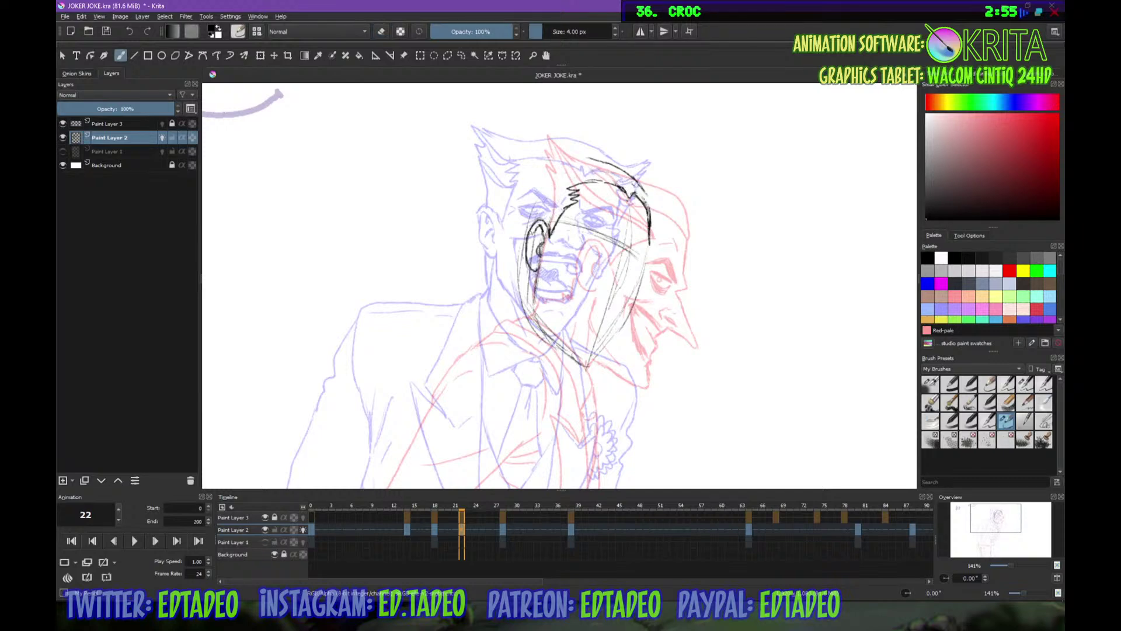
Draw both angry eyebrows and the far contour of the face from the brow down to the nose
key("e")
key("e")
left_click_drag(650, 239, 648, 254)
left_click_drag(584, 218, 593, 210)
mouse_move(595, 218)
left_mouse_down()
mouse_move(602, 211)
mouse_move(611, 237)
mouse_move(649, 253)
mouse_move(625, 239)
mouse_move(636, 256)
left_mouse_up()
key("e")
key("e")
mouse_move(632, 247)
left_mouse_down()
mouse_move(646, 265)
mouse_move(648, 257)
mouse_move(635, 287)
left_mouse_up()
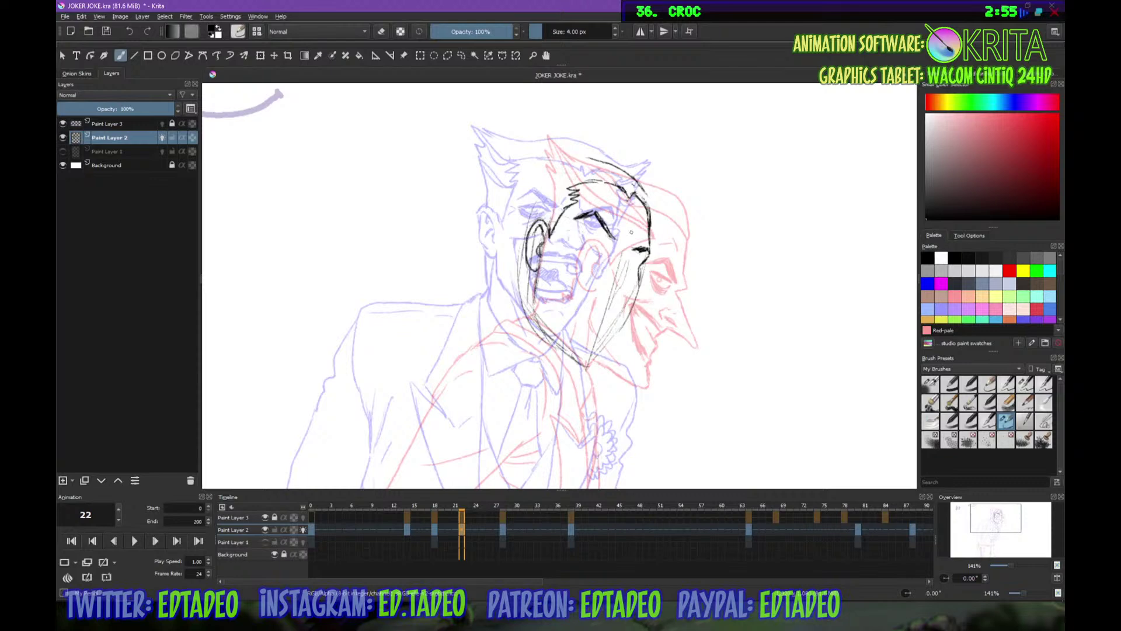
Draw the frown crease and the long pointed nose with its underside, bridge and nostril
left_click_drag(618, 231, 632, 249)
left_click_drag(616, 289, 632, 297)
mouse_move(625, 255)
left_mouse_down()
mouse_move(636, 294)
mouse_move(618, 285)
mouse_move(633, 298)
mouse_move(618, 272)
left_mouse_up()
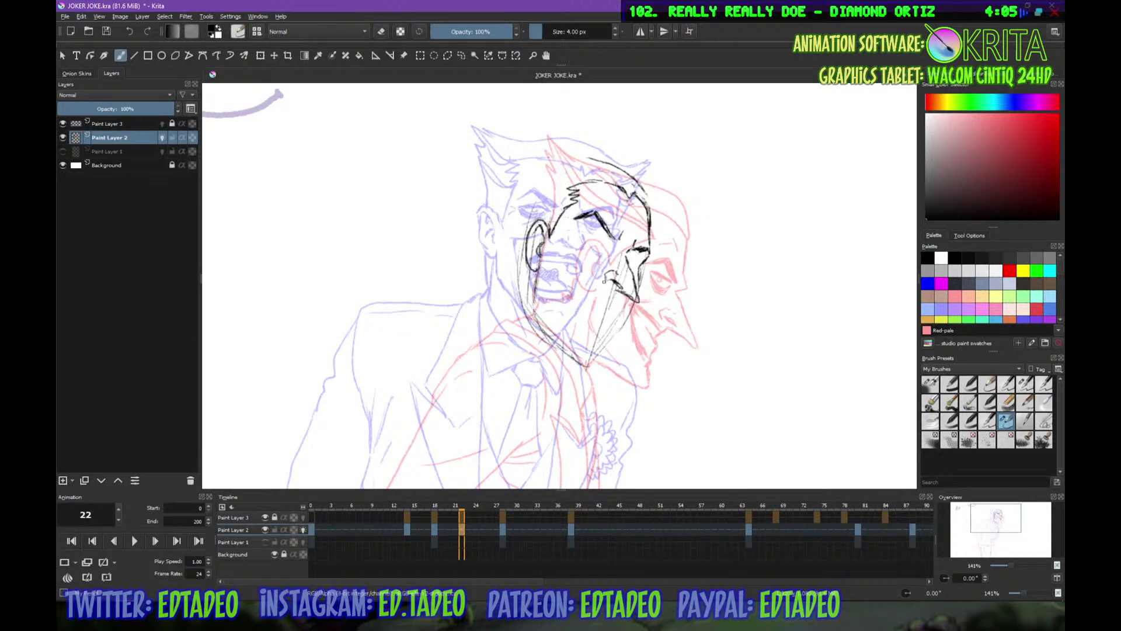
left_click_drag(606, 276, 613, 282)
Draw the near eye with lids and pupil, and the narrow far eye beneath its brow
left_click_drag(586, 224, 605, 243)
left_click_drag(583, 236, 602, 246)
left_click_drag(590, 233, 594, 238)
mouse_move(628, 253)
left_mouse_down()
mouse_move(637, 267)
mouse_move(639, 257)
left_mouse_up()
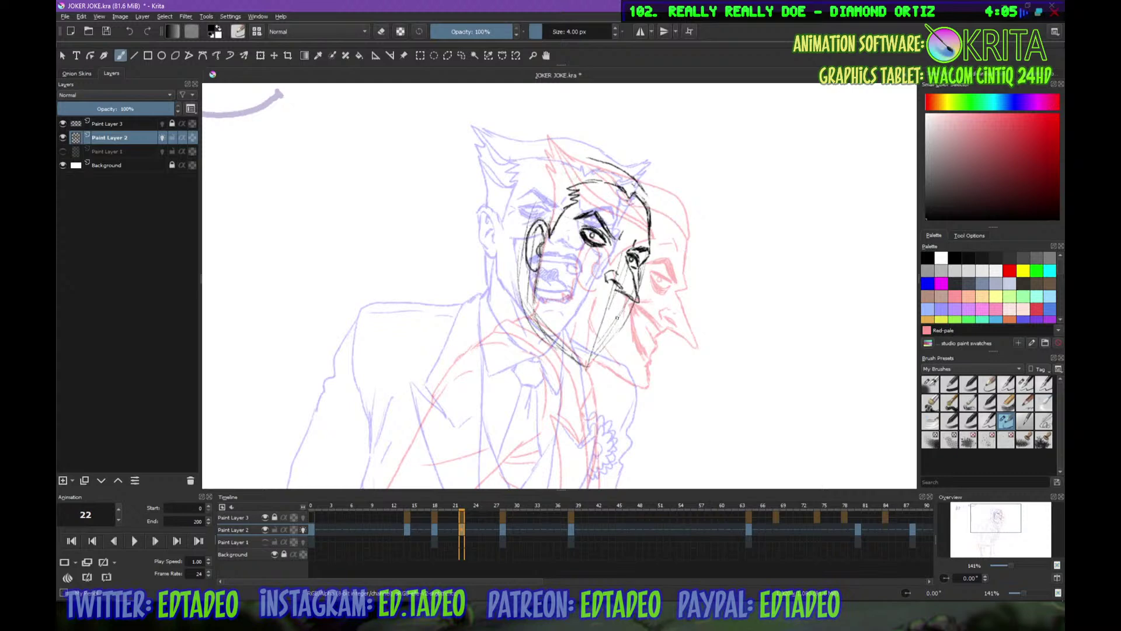
Darken the front of the jaw and the chin, erase the mouth-area construction lines, and refine the line under the nose
left_click_drag(633, 300, 598, 365)
left_click_drag(632, 301, 594, 367)
left_click_drag(548, 332, 596, 367)
key("e")
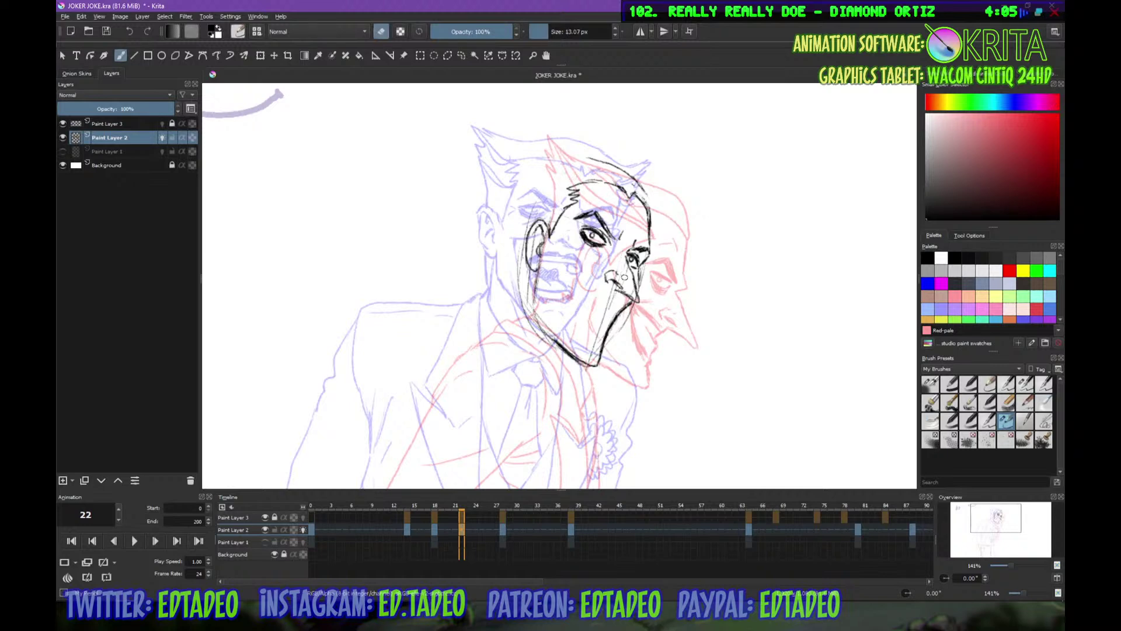
mouse_move(614, 302)
left_mouse_down()
mouse_move(611, 285)
mouse_move(594, 350)
mouse_move(596, 341)
left_mouse_up()
key("e")
mouse_move(641, 274)
left_mouse_down()
mouse_move(638, 291)
mouse_move(613, 308)
left_mouse_up()
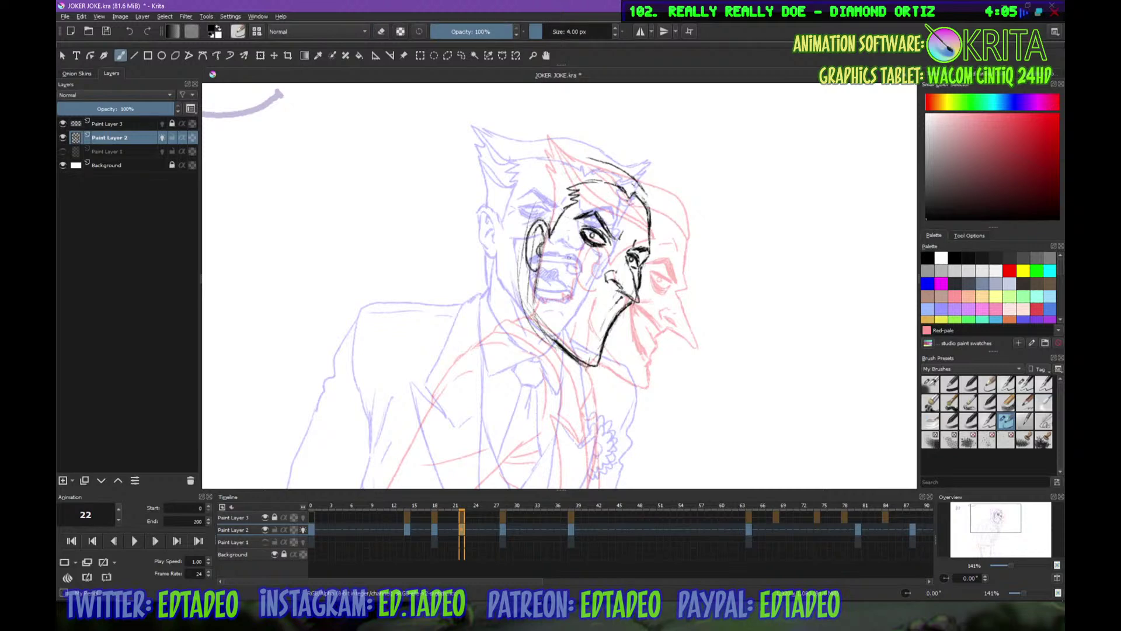
Firm up the near jaw line below the ear, erase the rough jaw lines, and clean up the inner ear
mouse_move(539, 275)
left_mouse_down()
mouse_move(533, 298)
mouse_move(557, 339)
left_mouse_up()
key("e")
left_click_drag(527, 268, 557, 350)
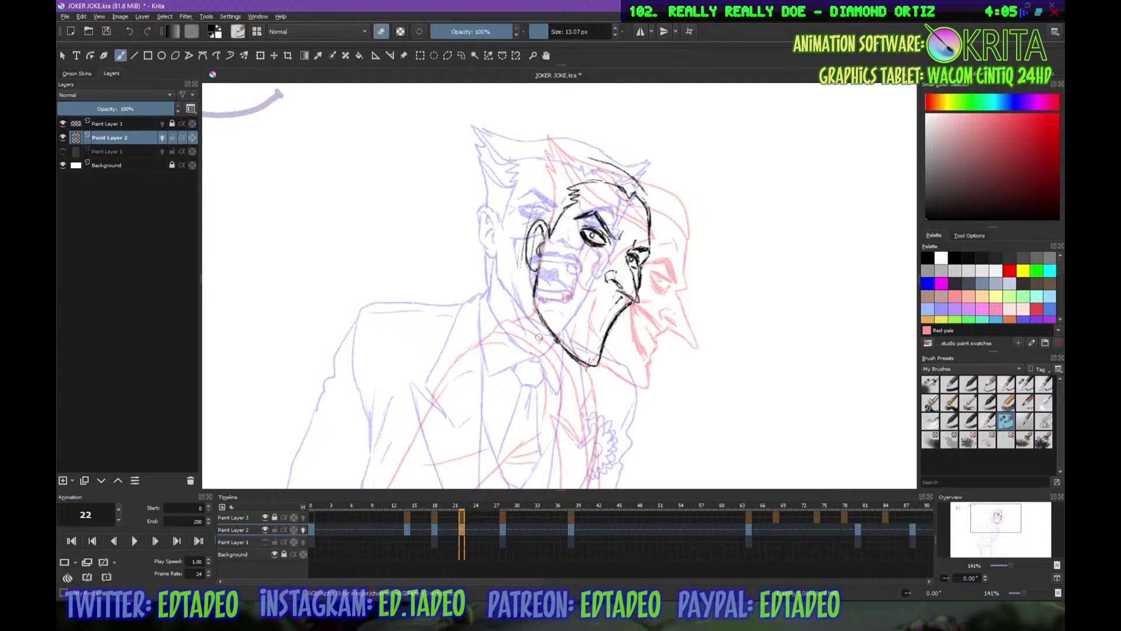
key("e")
key("e")
mouse_move(536, 233)
left_mouse_down()
mouse_move(531, 262)
mouse_move(543, 266)
mouse_move(543, 250)
left_mouse_up()
key("e")
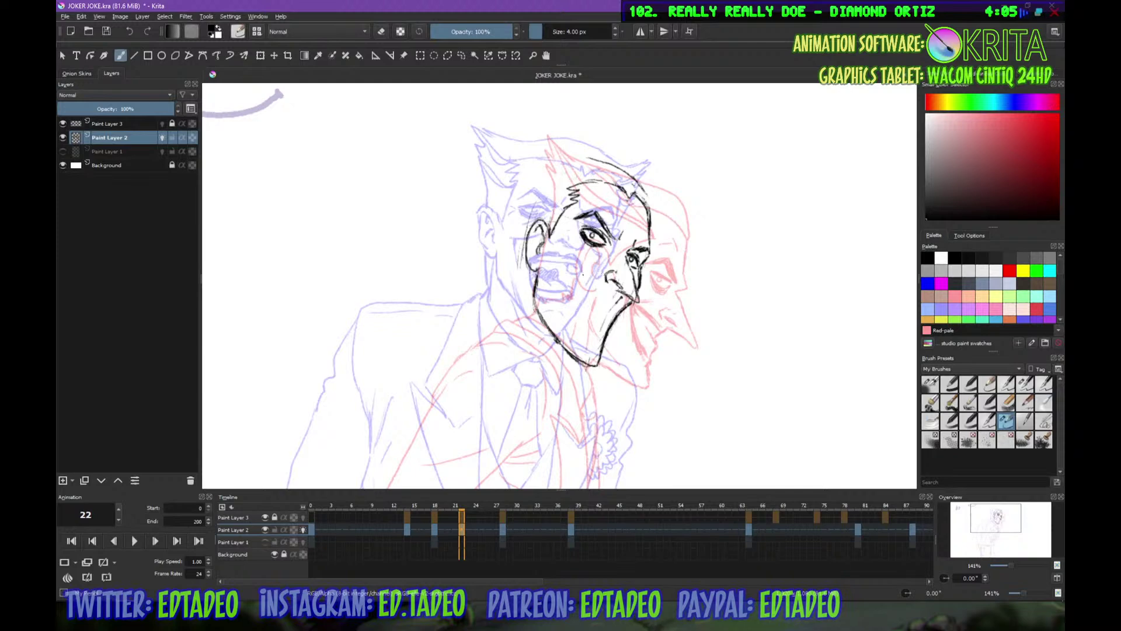
Draw the cheek folds, the dark grinning mouth and the chin crease, undoing one misplaced stroke
mouse_move(586, 278)
left_mouse_down()
mouse_move(612, 270)
mouse_move(596, 274)
left_mouse_up()
key("e")
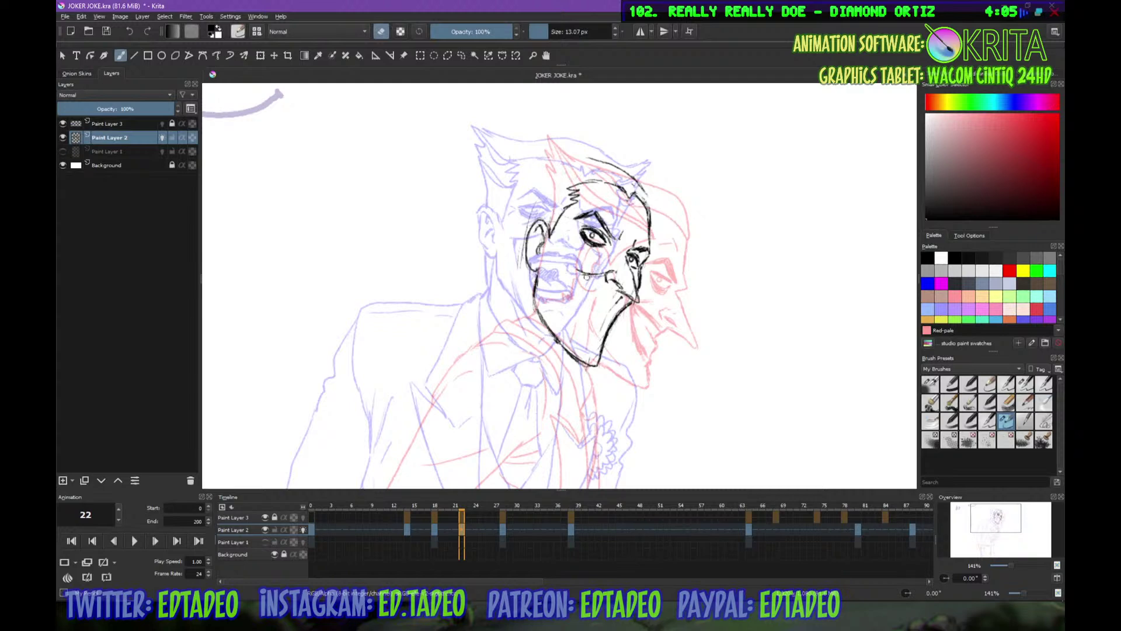
key("e")
left_click_drag(568, 285, 566, 347)
mouse_move(559, 245)
left_mouse_down()
mouse_move(563, 274)
mouse_move(560, 262)
left_mouse_up()
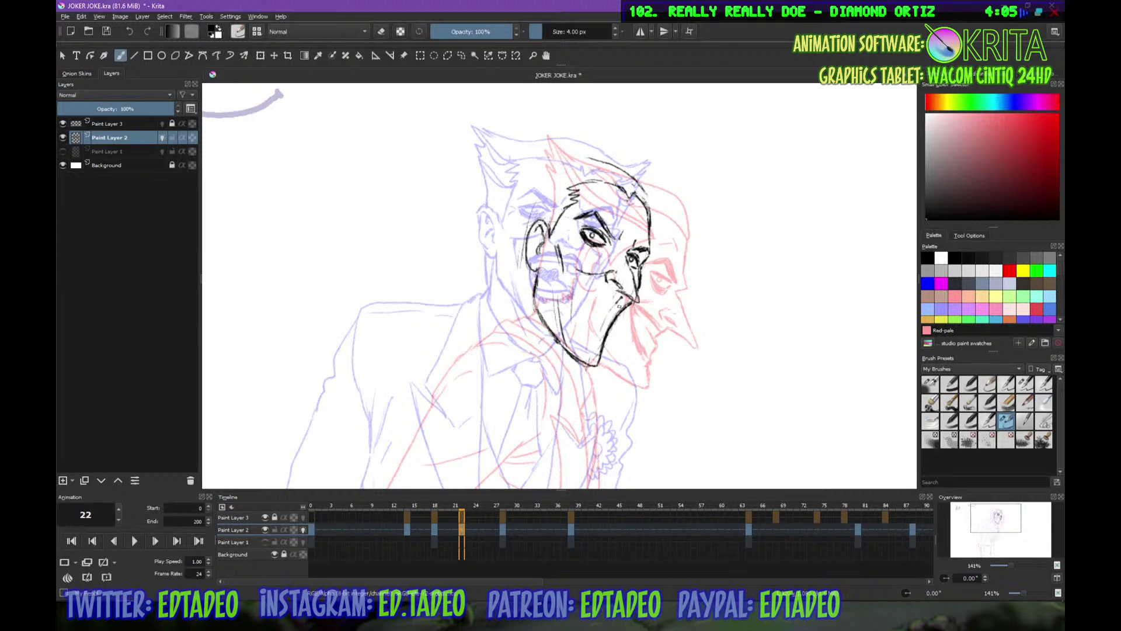
key("ctrl+z")
left_click_drag(568, 283, 570, 316)
left_click_drag(574, 269, 578, 279)
mouse_move(573, 274)
left_mouse_down()
mouse_move(608, 305)
mouse_move(596, 313)
mouse_move(587, 296)
mouse_move(611, 315)
mouse_move(601, 345)
left_mouse_up()
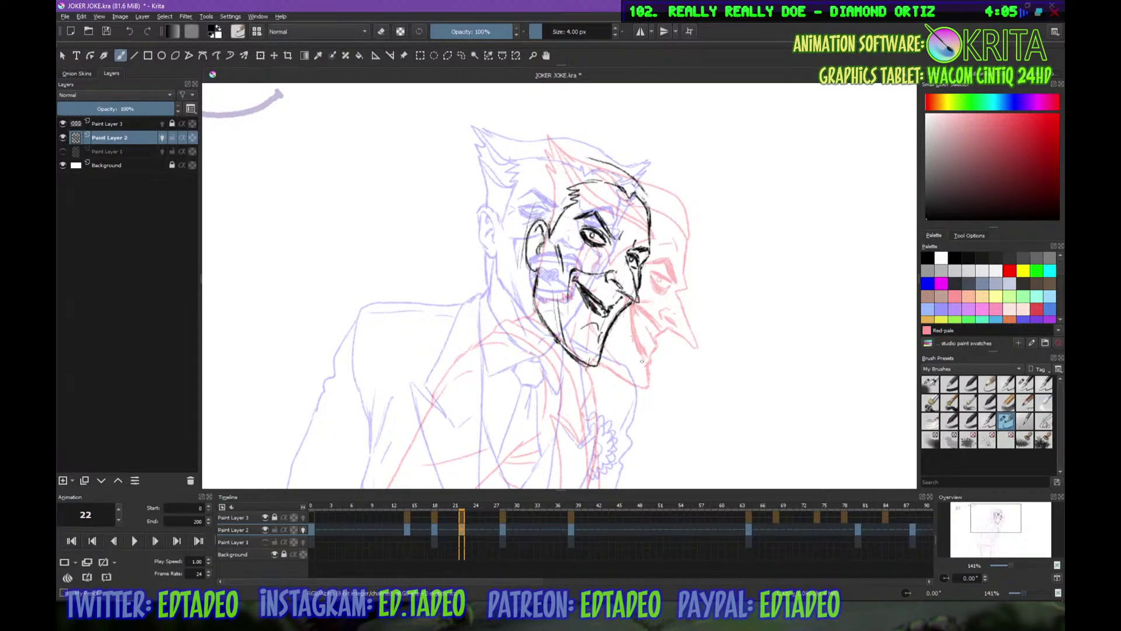
Erase the chin and lower jaw outline and redraw them slightly higher for a shorter face
key("minus")
key("minus")
key("plus")
key("plus")
key("e")
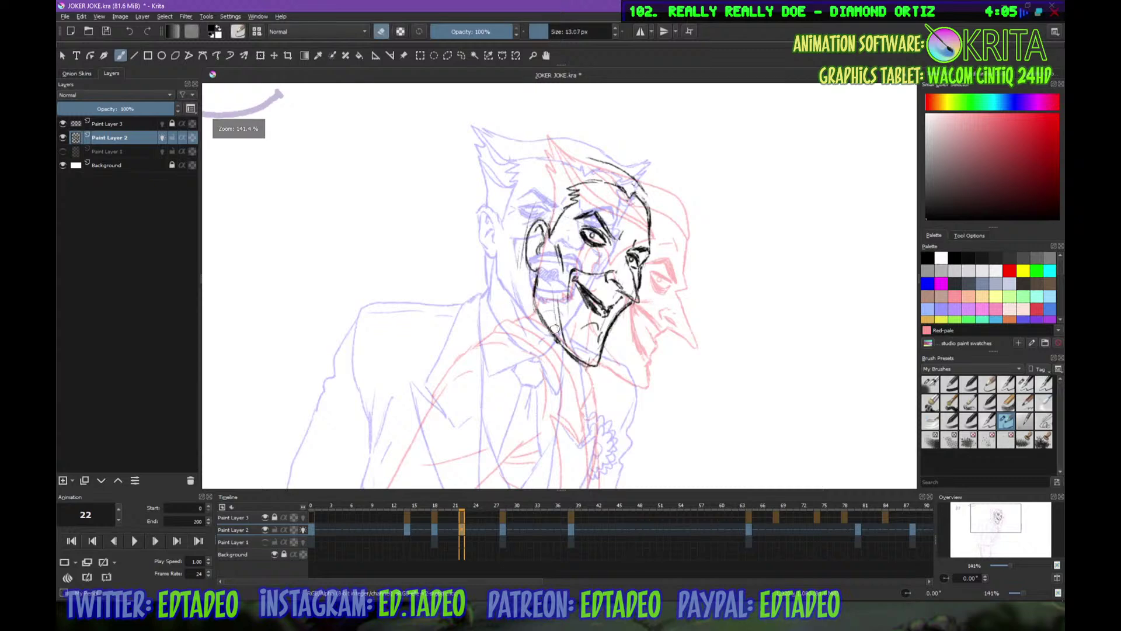
mouse_move(601, 357)
left_mouse_down()
mouse_move(597, 368)
mouse_move(607, 368)
left_mouse_up()
key("e")
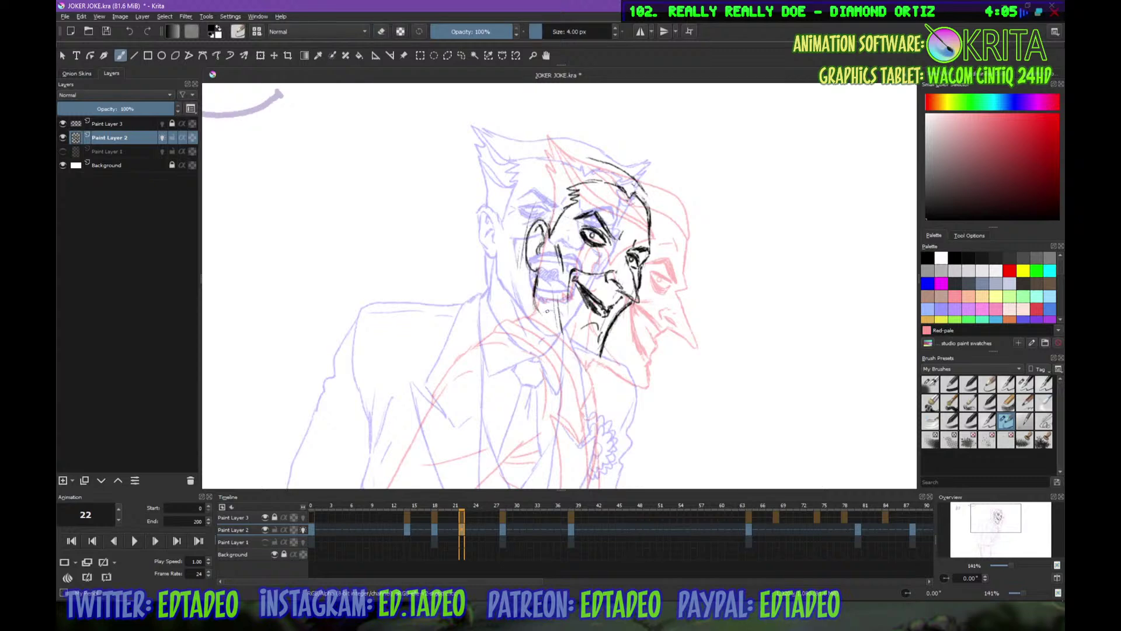
left_click_drag(538, 308, 596, 355)
left_click_drag(560, 330, 573, 342)
mouse_move(532, 276)
left_mouse_down()
mouse_move(559, 332)
mouse_move(528, 287)
mouse_move(548, 320)
left_mouse_up()
Draw the swept-back hair from its rear spike over the crown and down to the nape, and reshape the front tuft
key("e")
key("e")
left_click_drag(514, 124, 603, 164)
left_click_drag(515, 128, 520, 267)
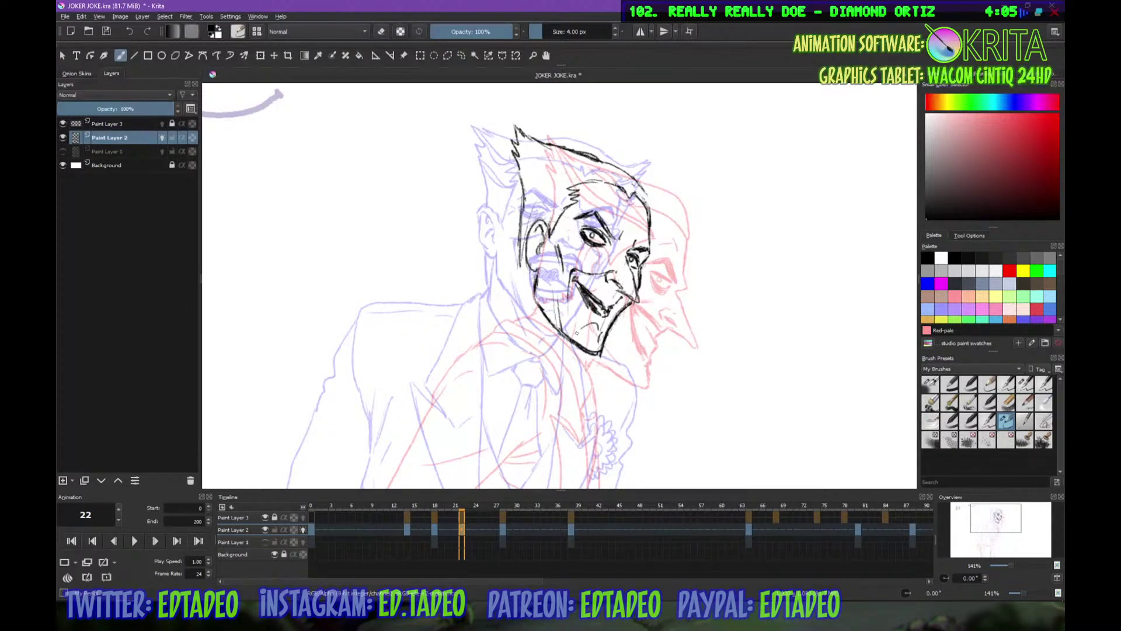
left_click_drag(636, 183, 631, 206)
key("e")
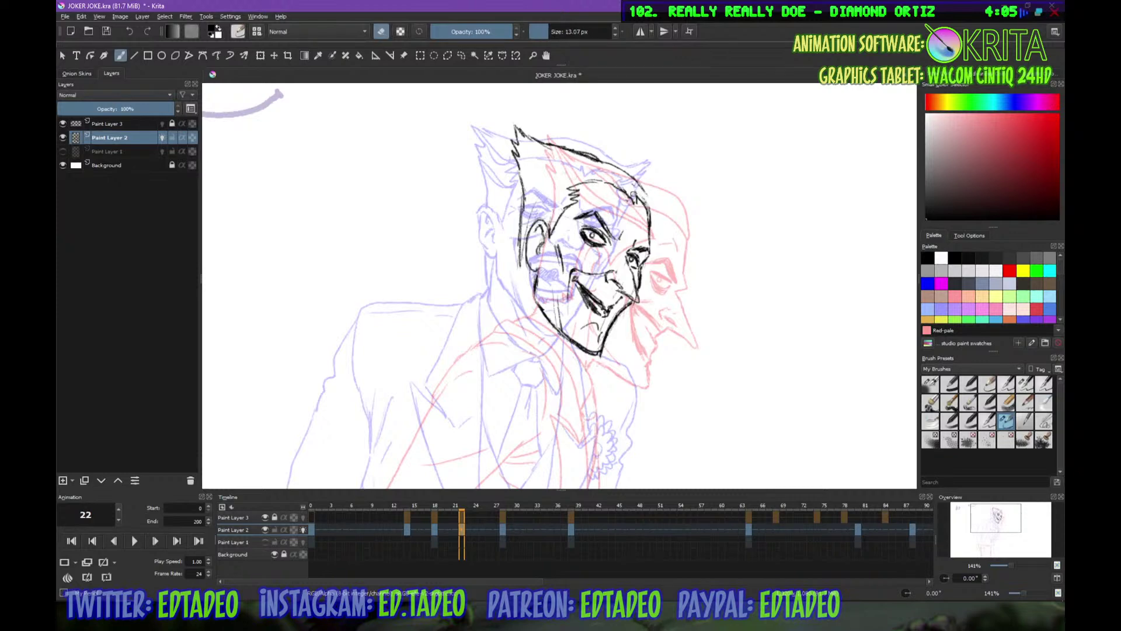
mouse_move(636, 196)
left_mouse_down()
mouse_move(643, 206)
mouse_move(645, 190)
left_mouse_up()
key("e")
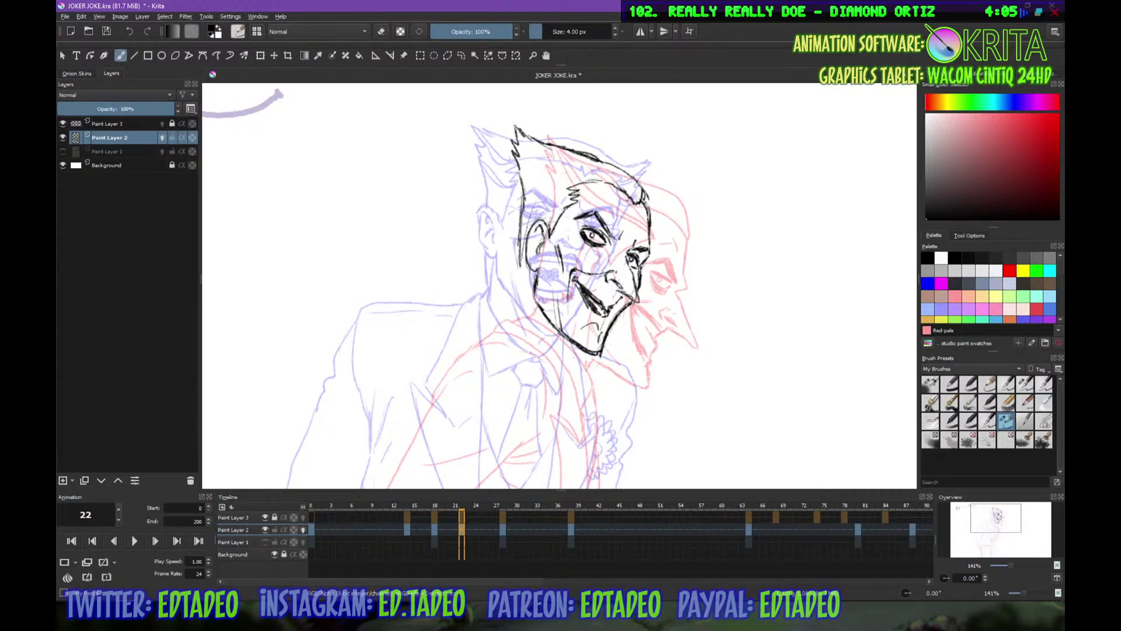
left_click_drag(636, 186, 647, 193)
Draw the two neck lines and rough in the shoulder curve and both sides of the near upper arm
left_click_drag(520, 274, 511, 299)
left_click_drag(579, 348, 564, 367)
left_click_drag(594, 267, 649, 176)
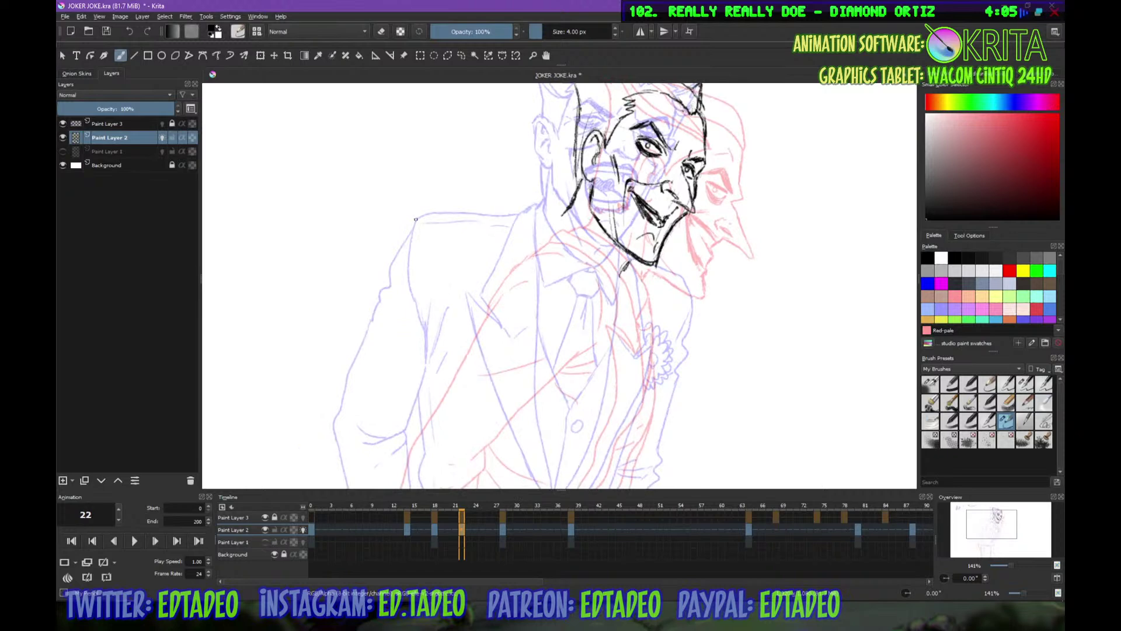
left_click_drag(471, 244, 527, 289)
left_click_drag(514, 339, 533, 226)
left_click_drag(460, 151, 391, 295)
left_click_drag(531, 197, 464, 330)
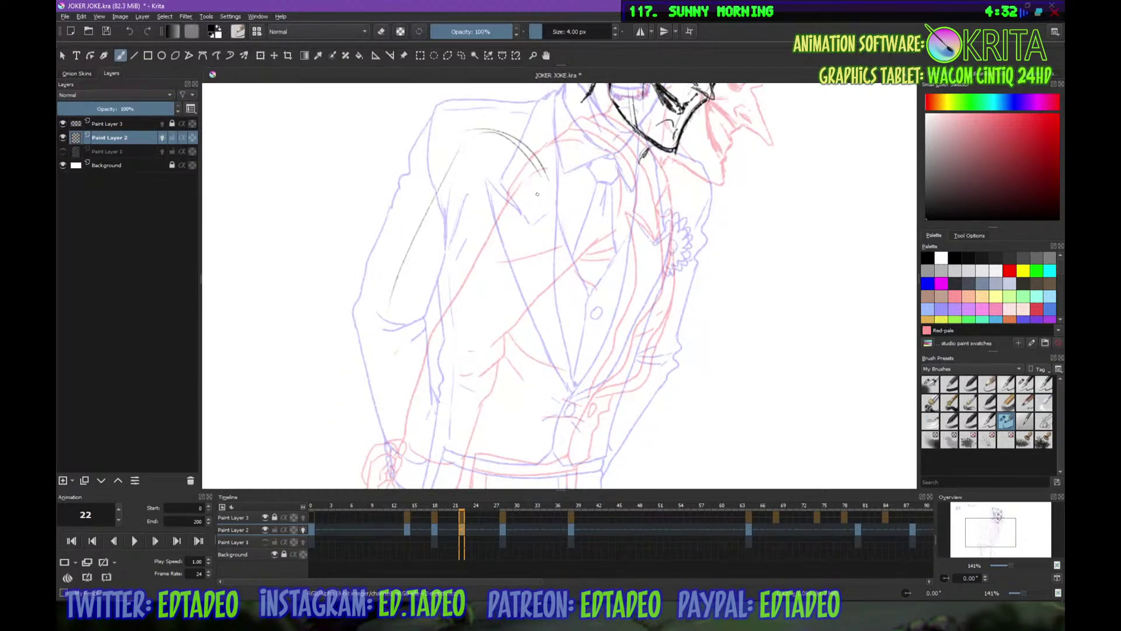
left_click_drag(531, 178, 451, 344)
Rough in the near forearm from the elbow down to the cuff, with outer and inner sleeve lines
left_click_drag(457, 346, 483, 246)
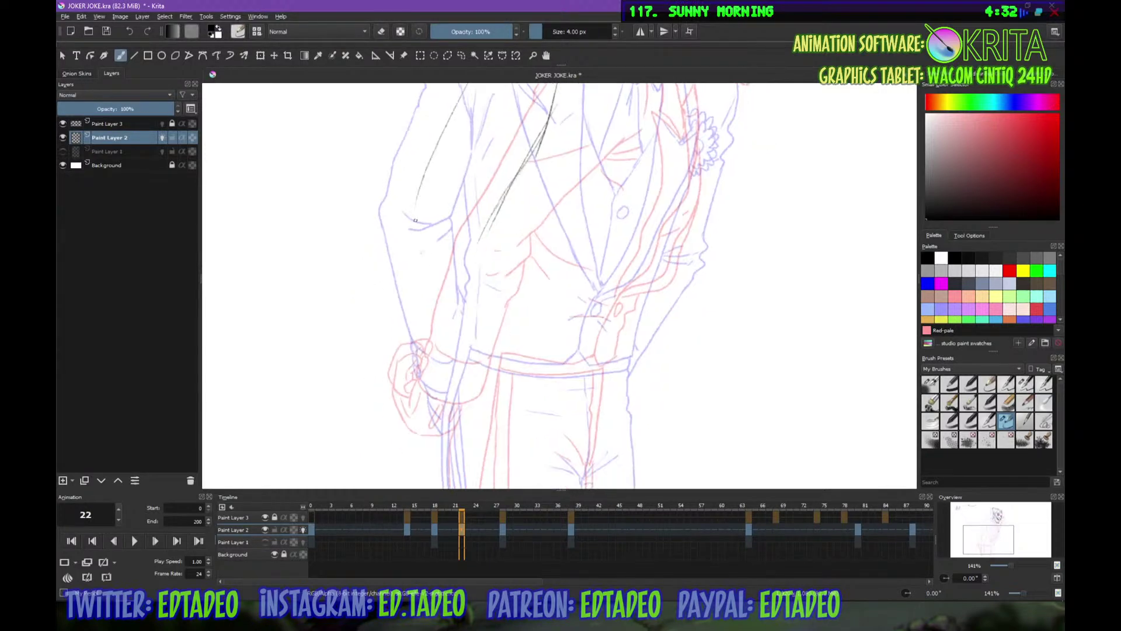
mouse_move(414, 223)
left_mouse_down()
mouse_move(417, 373)
mouse_move(427, 391)
mouse_move(467, 393)
left_mouse_up()
left_click_drag(485, 246, 472, 380)
left_click_drag(487, 264, 467, 381)
left_click_drag(490, 214, 485, 261)
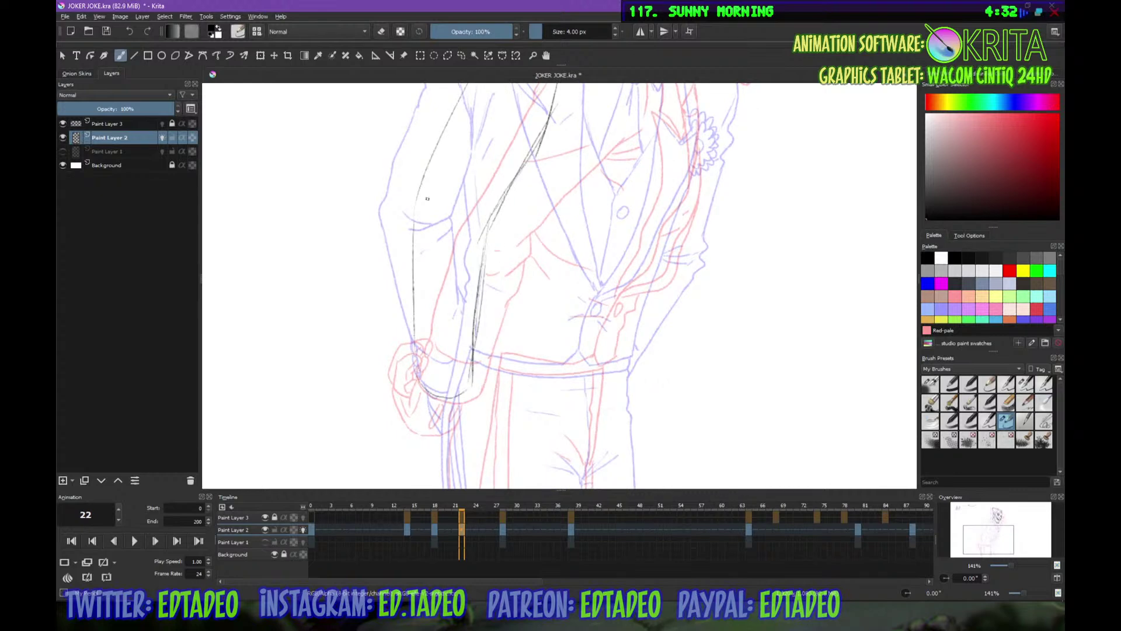
key("minus")
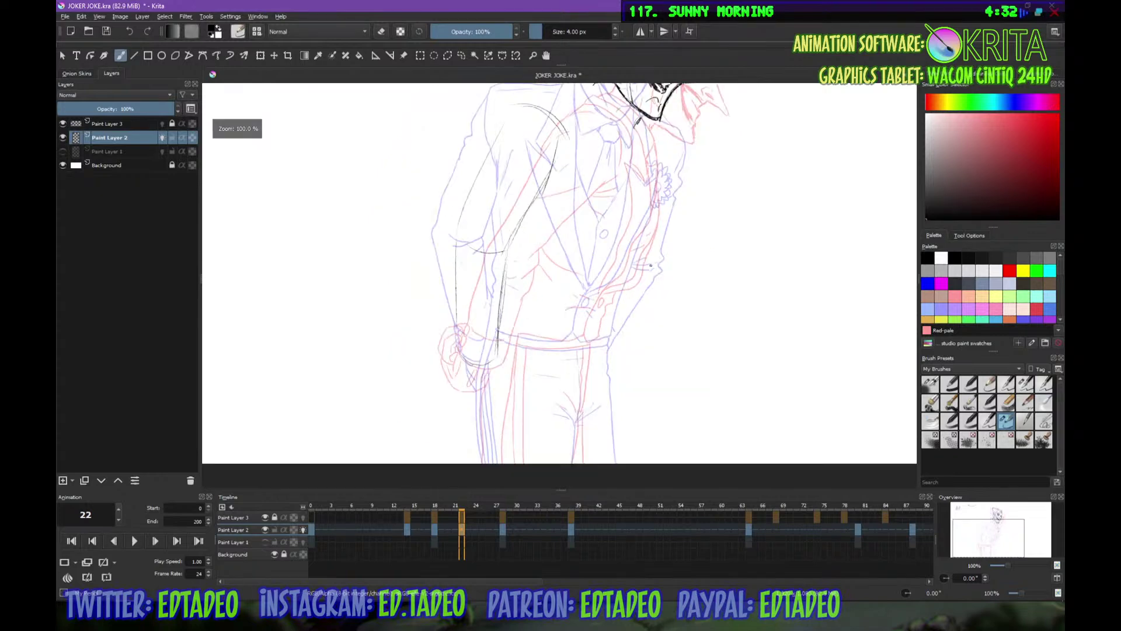
key("minus")
left_click_drag(623, 307, 601, 320)
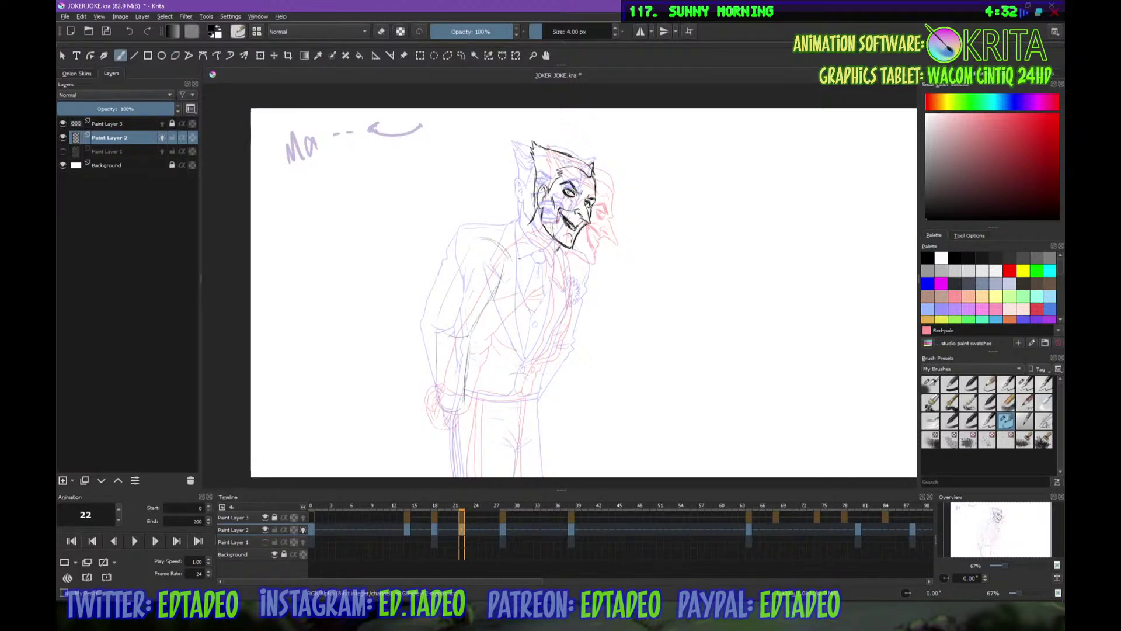
key("plus")
key("plus")
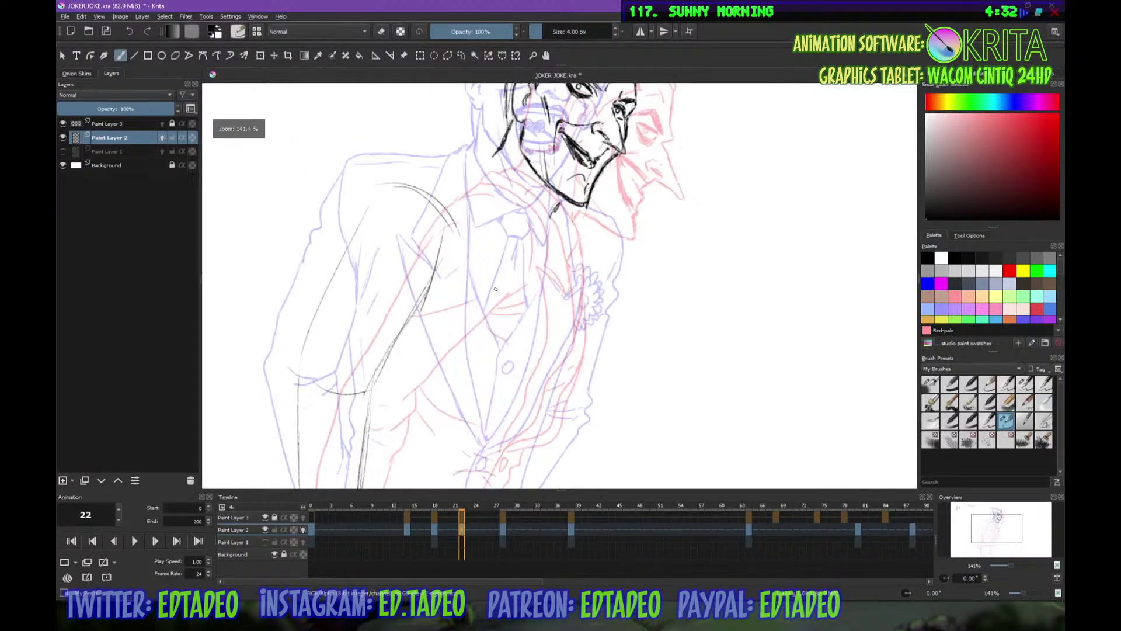
left_click_drag(576, 355, 634, 439)
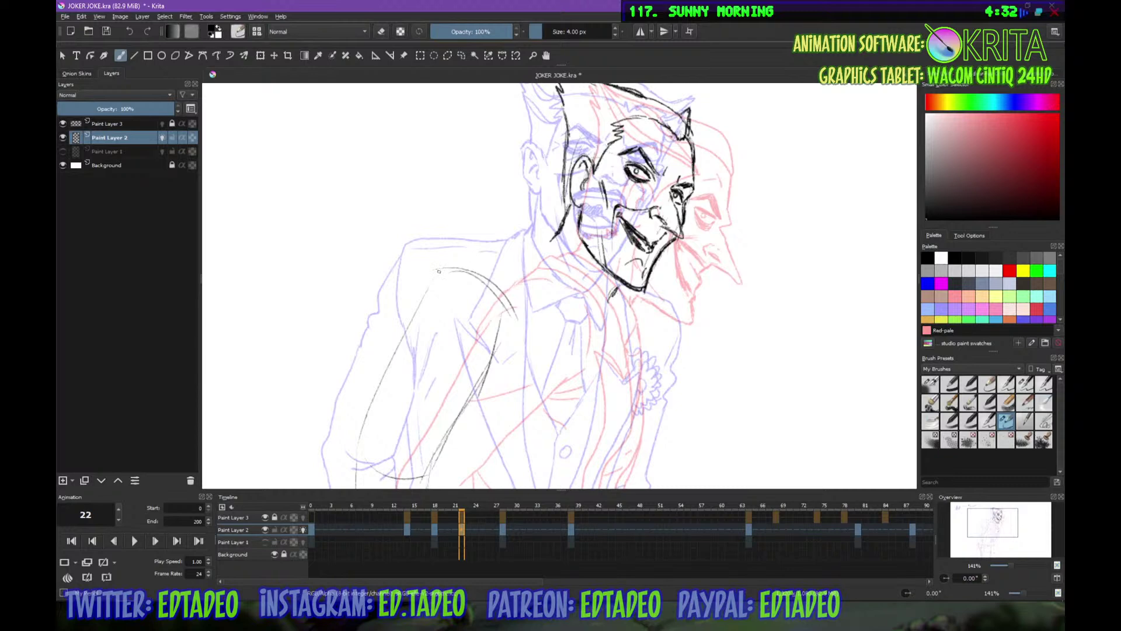
Rough in the near shoulder line up to the neck and the collar lines running under the jaw
left_click_drag(478, 259, 523, 251)
left_click_drag(563, 256, 604, 296)
mouse_move(562, 245)
left_mouse_down()
mouse_move(555, 254)
mouse_move(586, 281)
left_mouse_up()
left_click_drag(549, 236, 543, 240)
Rough in the jacket's front edge from the collar down the chest to the waist
scroll(629, 264, "down", 3)
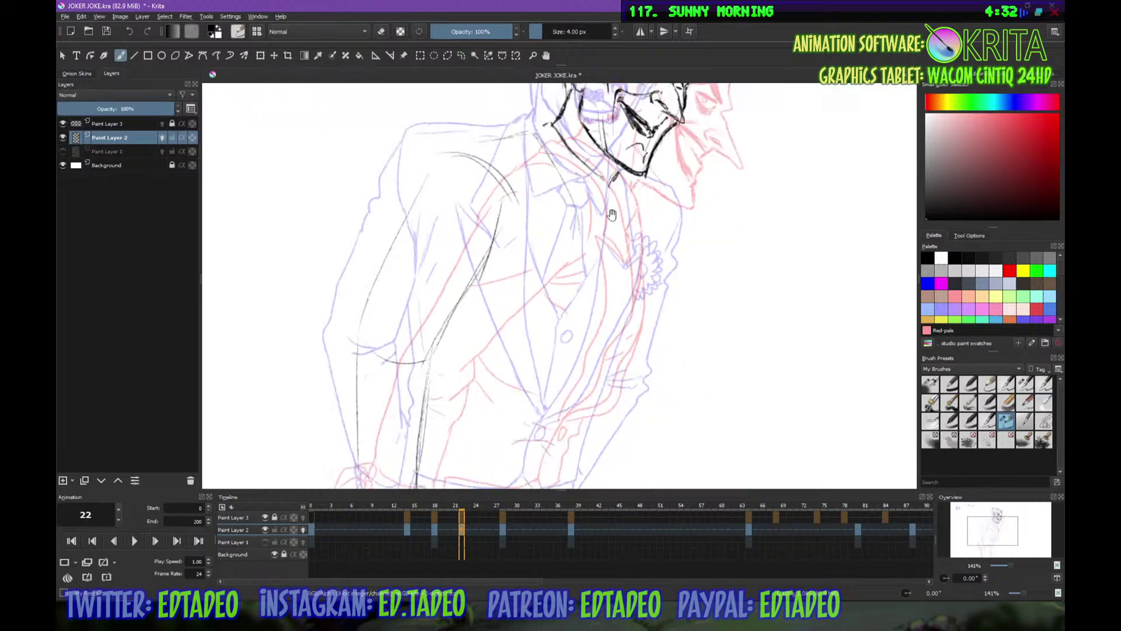
mouse_move(570, 192)
left_mouse_down()
mouse_move(575, 288)
mouse_move(558, 400)
left_mouse_up()
scroll(581, 330, "down", 3)
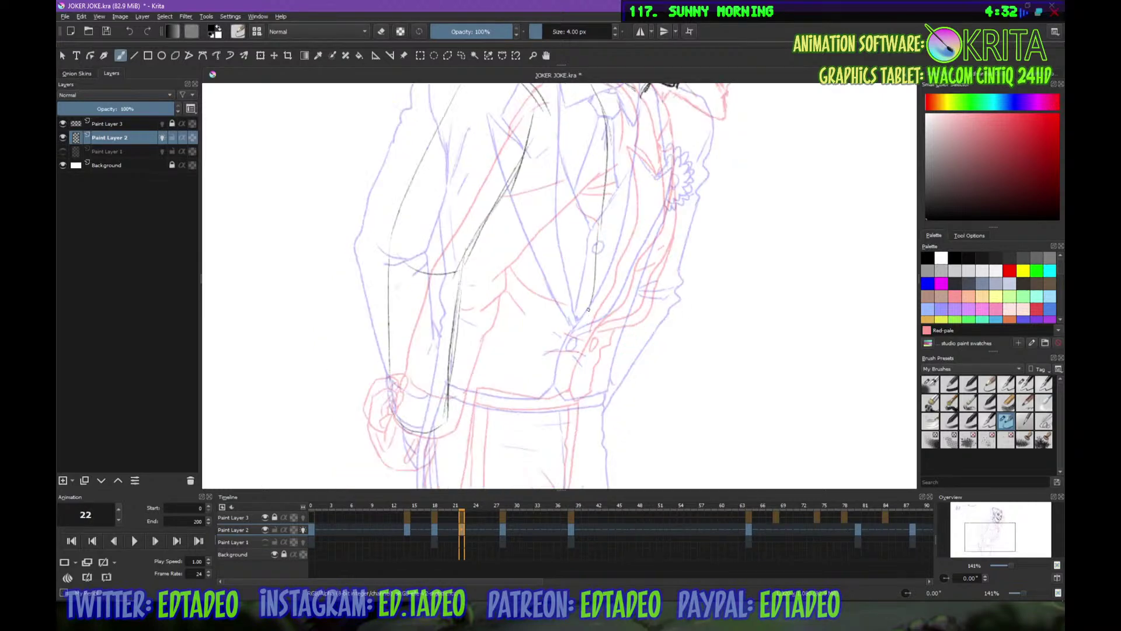
left_click_drag(581, 331, 564, 383)
Rough in the coattail line below the near sleeve, the jacket hem across the waist and the short front edge beside it
scroll(464, 384, "down", 4)
left_click_drag(483, 279, 471, 446)
left_click_drag(467, 401, 469, 449)
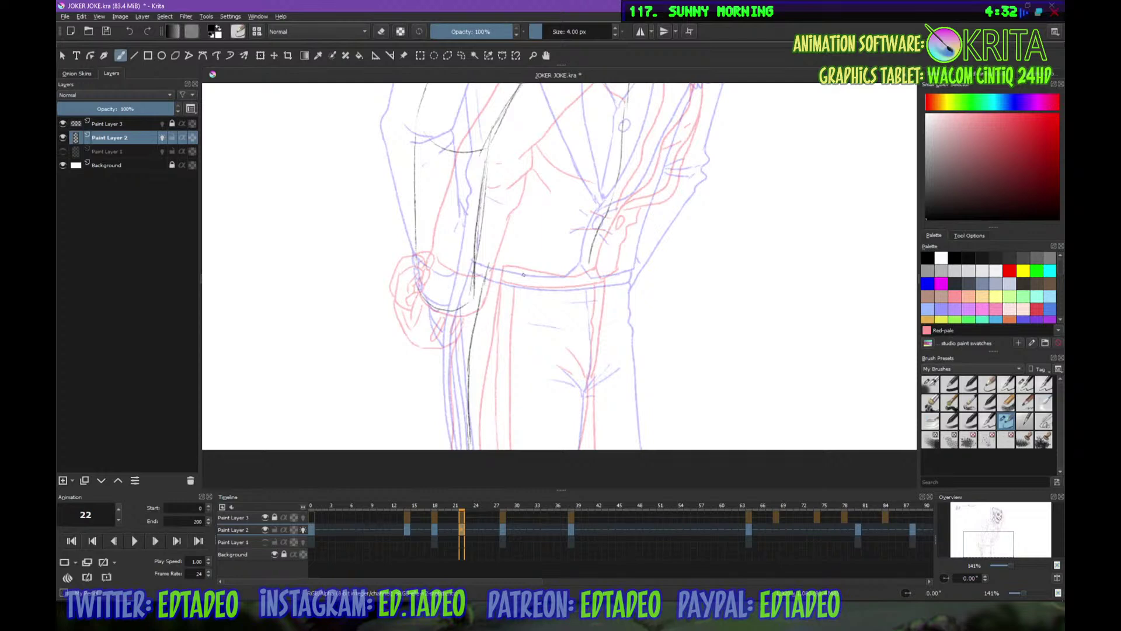
left_click_drag(503, 269, 573, 277)
left_click_drag(598, 275, 617, 272)
left_click_drag(616, 304, 593, 352)
key("e")
key("e")
left_click_drag(607, 293, 604, 320)
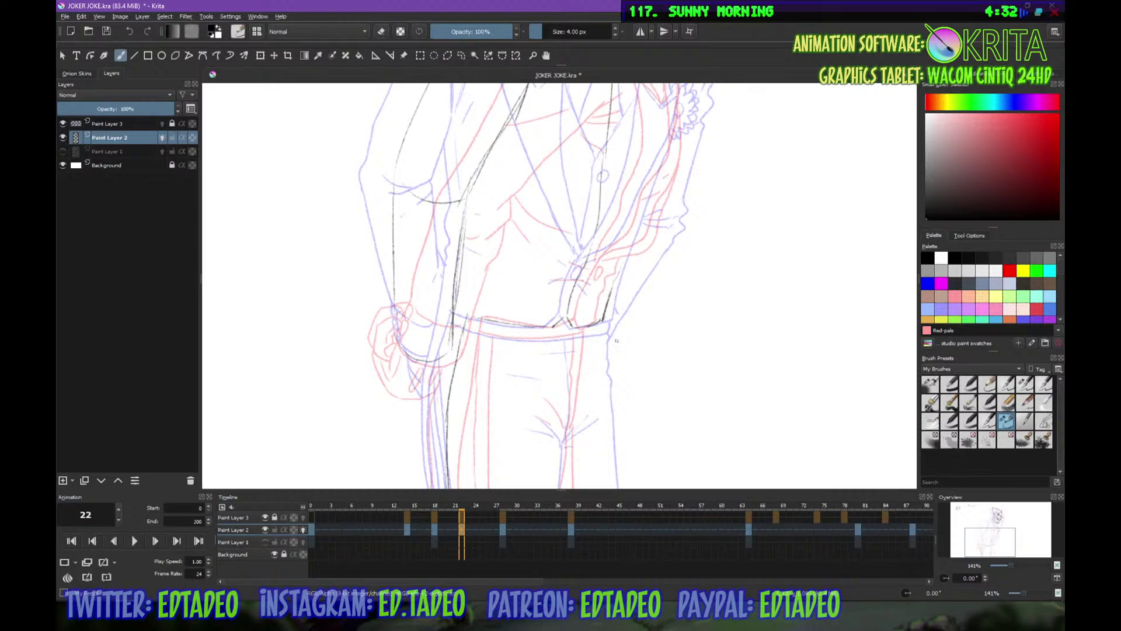
Draw the collar tip and far shoulder line below the chin, and rough in the hand curve below the near cuff
scroll(648, 320, "up", 3)
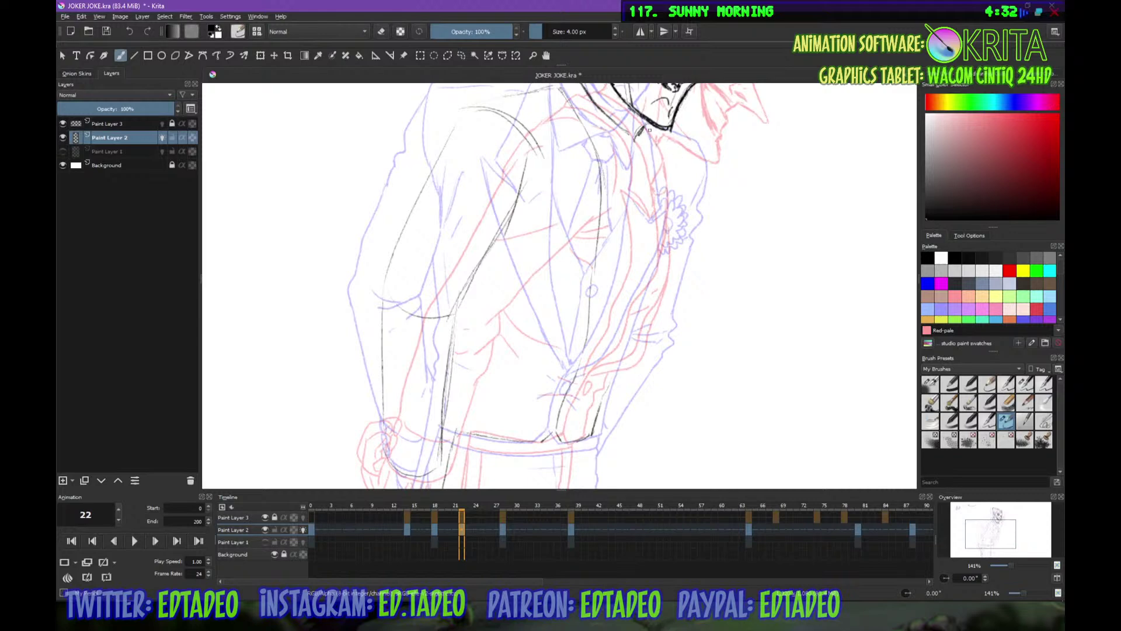
left_click_drag(647, 134, 659, 249)
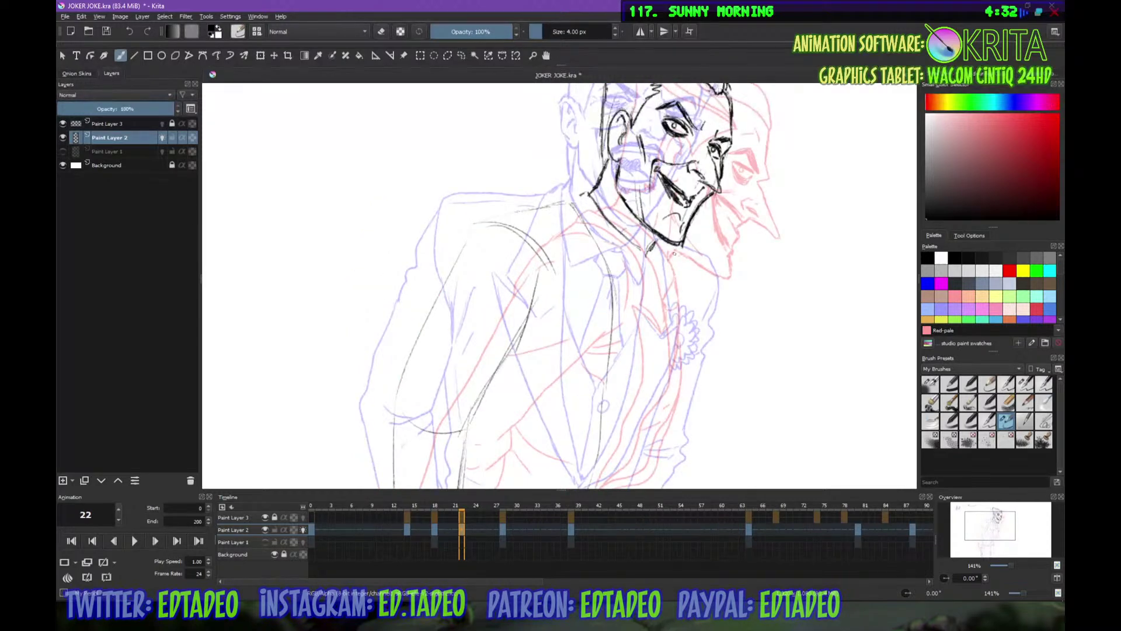
left_click_drag(654, 241, 647, 252)
mouse_move(618, 200)
left_mouse_down()
mouse_move(635, 233)
mouse_move(618, 199)
mouse_move(608, 222)
left_mouse_up()
left_click_drag(664, 243, 700, 298)
mouse_move(708, 377)
left_mouse_down()
mouse_move(728, 273)
mouse_move(742, 266)
left_mouse_up()
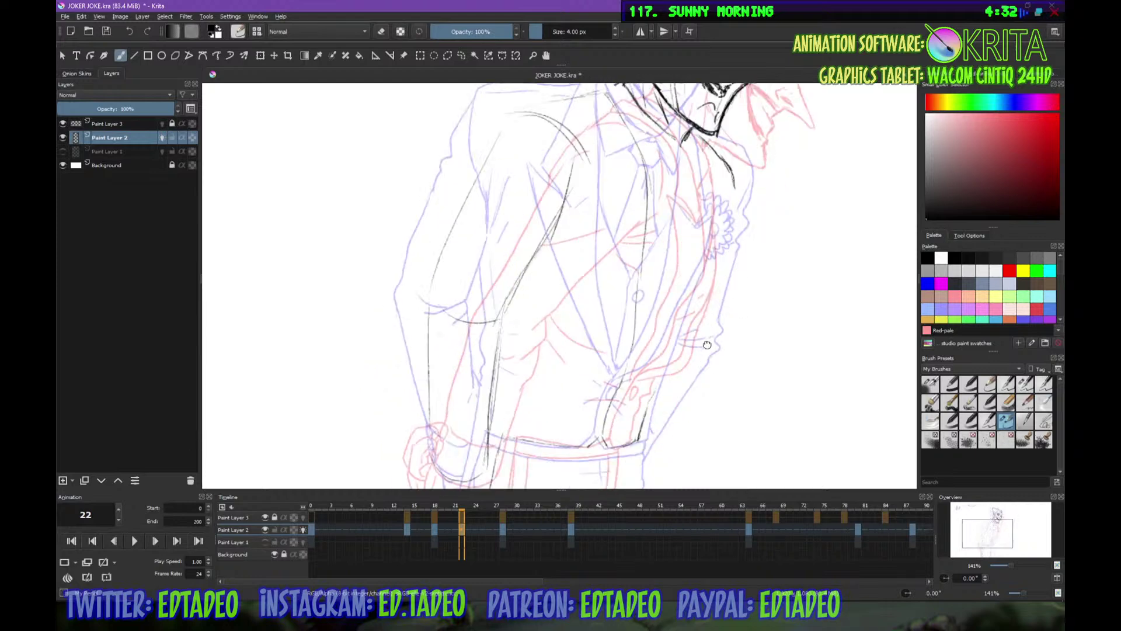
left_click_drag(706, 348, 720, 267)
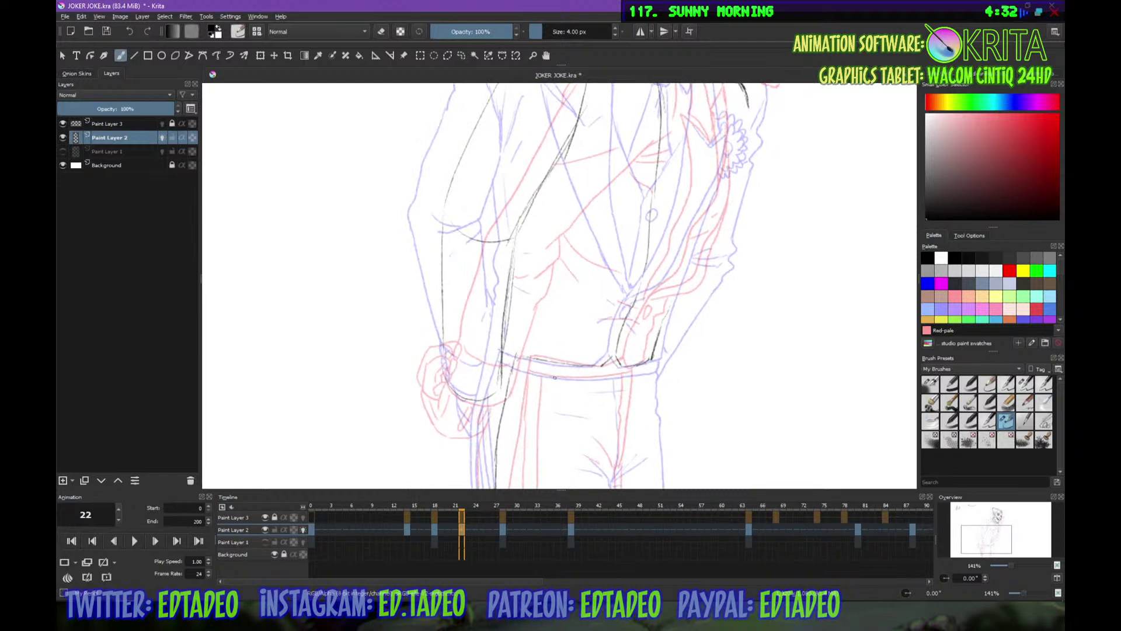
mouse_move(443, 383)
left_mouse_down()
mouse_move(444, 422)
mouse_move(459, 434)
mouse_move(499, 426)
left_mouse_up()
left_click_drag(643, 303, 638, 361)
left_click_drag(639, 222, 626, 333)
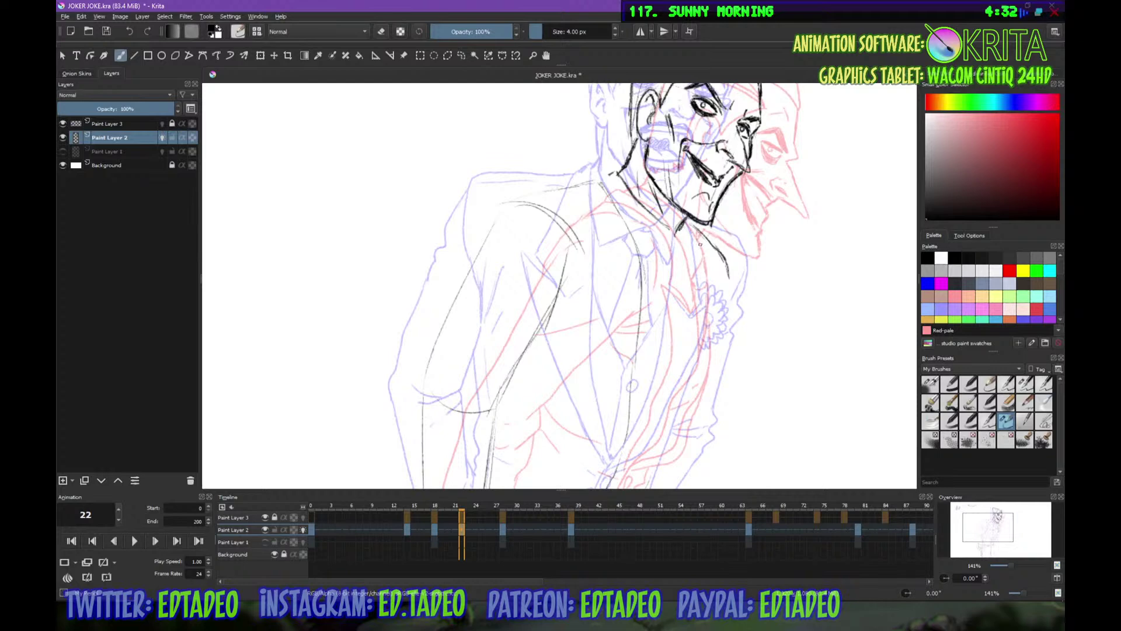
Draw the near lapel in dark lines, from the collar through the notch to its lower point, with both long edges
left_click_drag(605, 177, 621, 167)
left_click_drag(604, 173, 604, 204)
mouse_move(610, 196)
left_mouse_down()
mouse_move(642, 308)
mouse_move(629, 421)
mouse_move(619, 462)
left_mouse_up()
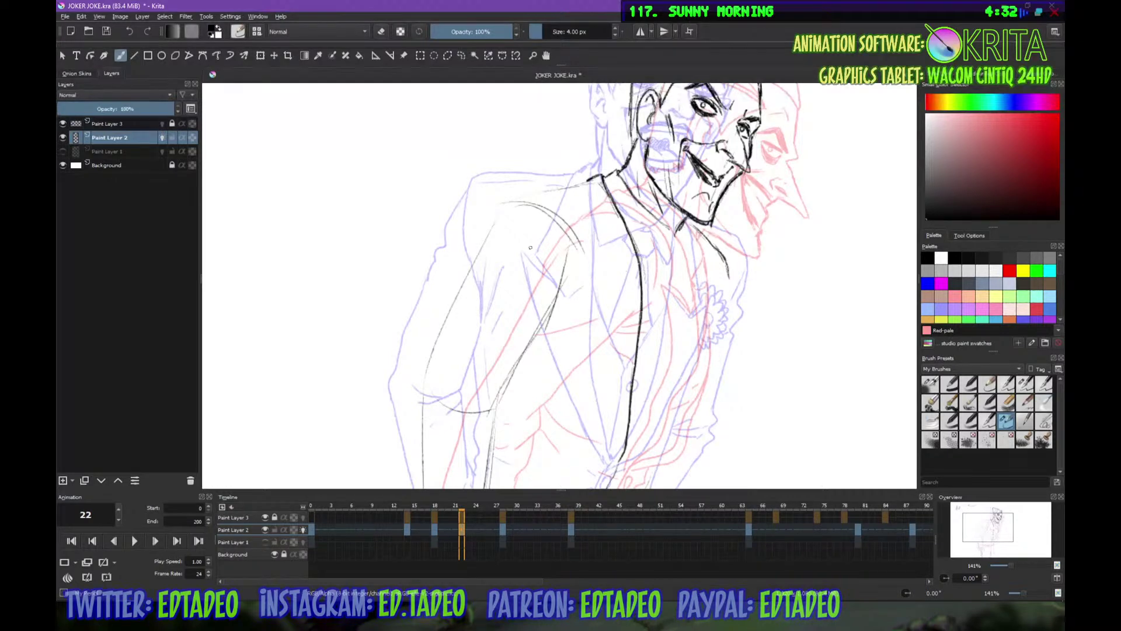
mouse_move(589, 178)
left_mouse_down()
mouse_move(597, 236)
mouse_move(628, 286)
left_mouse_up()
mouse_move(597, 272)
left_mouse_down()
mouse_move(628, 286)
mouse_move(604, 305)
mouse_move(608, 387)
mouse_move(652, 303)
mouse_move(615, 319)
mouse_move(616, 395)
left_mouse_up()
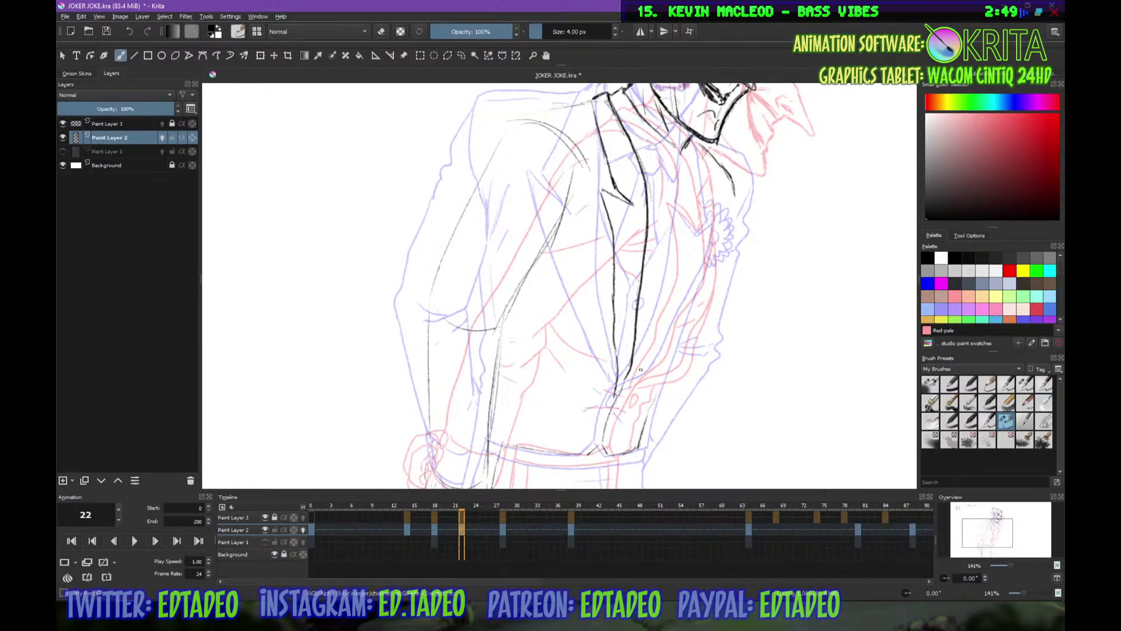
key("ctrl+z")
key("ctrl+shift+z")
left_click_drag(703, 253, 679, 331)
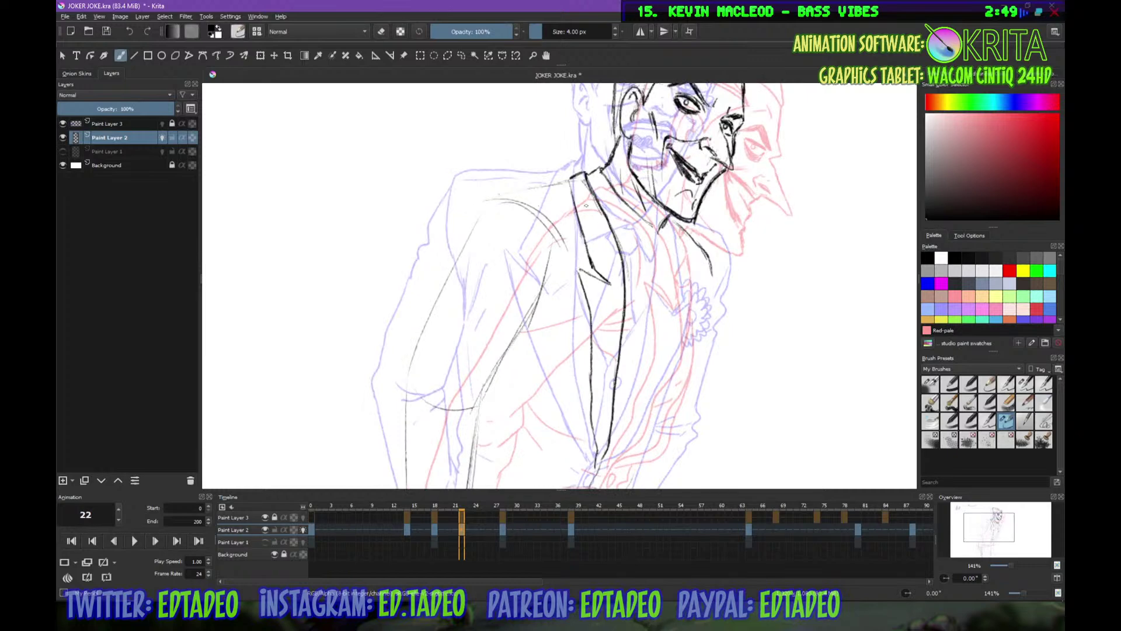
Draw the near shoulder line from the lapel over into the upper arm and erase the rough lines around it
mouse_move(536, 201)
left_mouse_down()
mouse_move(567, 182)
mouse_move(485, 245)
left_mouse_up()
left_click_drag(501, 219, 473, 271)
key("e")
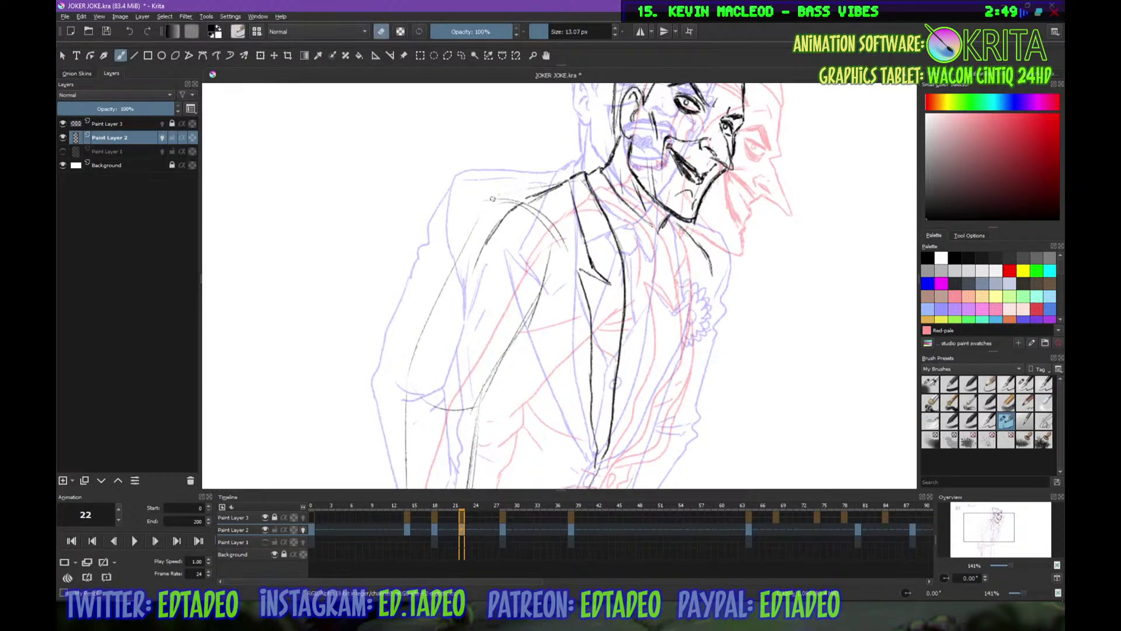
mouse_move(521, 181)
left_mouse_down()
mouse_move(544, 202)
mouse_move(439, 302)
left_mouse_up()
mouse_move(412, 369)
left_mouse_down()
mouse_move(490, 184)
mouse_move(509, 169)
left_mouse_up()
key("e")
Darken the outer edge of the near sleeve from the shoulder past the elbow to the forearm, cleaning up stray lines
left_click_drag(476, 245, 514, 163)
left_click_drag(461, 278, 530, 132)
mouse_move(472, 248)
left_mouse_down()
mouse_move(459, 286)
mouse_move(453, 393)
left_mouse_up()
key("e")
left_click_drag(452, 274, 448, 365)
key("e")
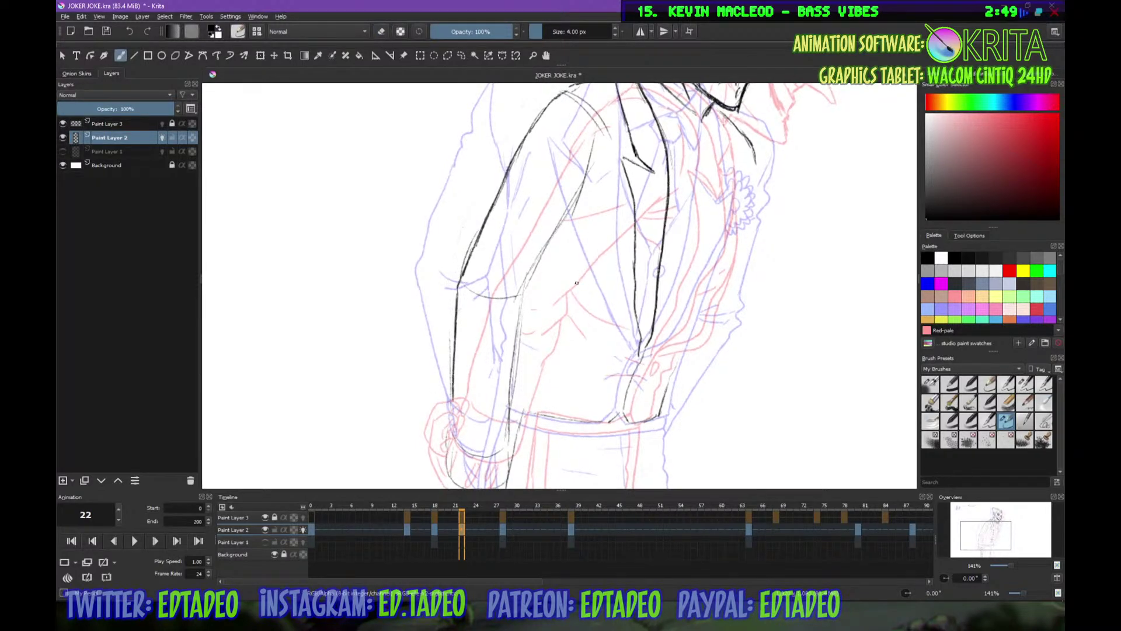
Darken the inner edge of the near sleeve with elbow folds, and strengthen the rounded shoulder seam
left_click_drag(529, 283, 597, 164)
mouse_move(554, 100)
left_mouse_down()
mouse_move(573, 92)
mouse_move(598, 125)
mouse_move(580, 188)
mouse_move(517, 290)
mouse_move(561, 252)
left_mouse_up()
key("e")
key("e")
mouse_move(546, 212)
left_mouse_down()
mouse_move(517, 242)
mouse_move(531, 292)
mouse_move(523, 380)
left_mouse_up()
left_click_drag(594, 305, 569, 467)
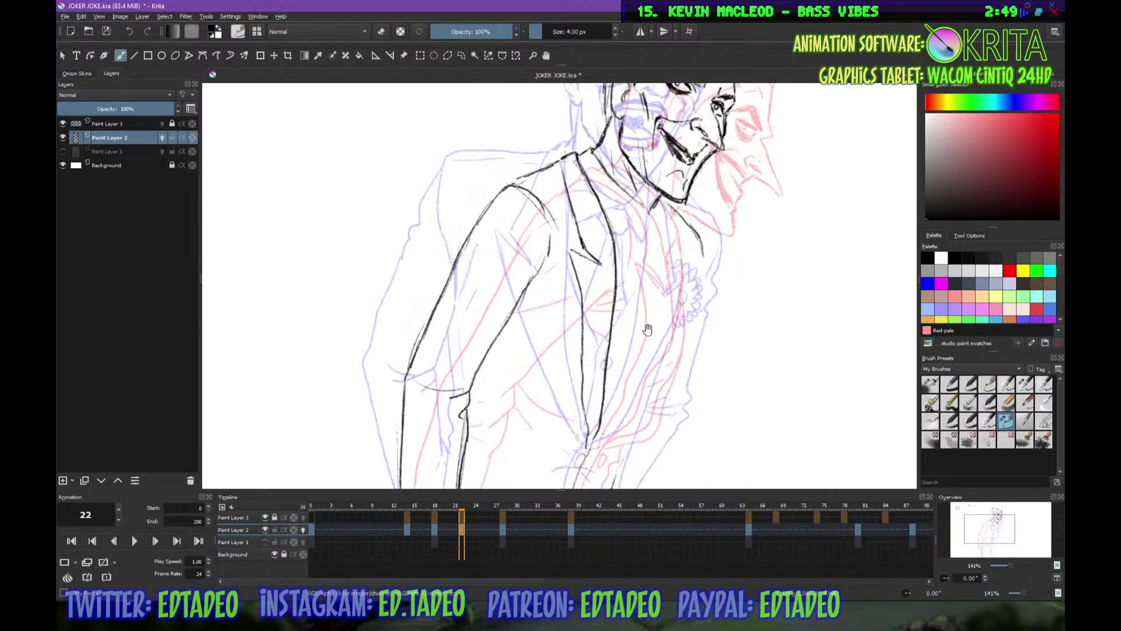
left_click_drag(483, 214, 509, 184)
left_click_drag(479, 219, 507, 185)
Add small crease lines to the face on the forehead, under the near eye and around the smile
key("minus")
key("minus")
key("minus")
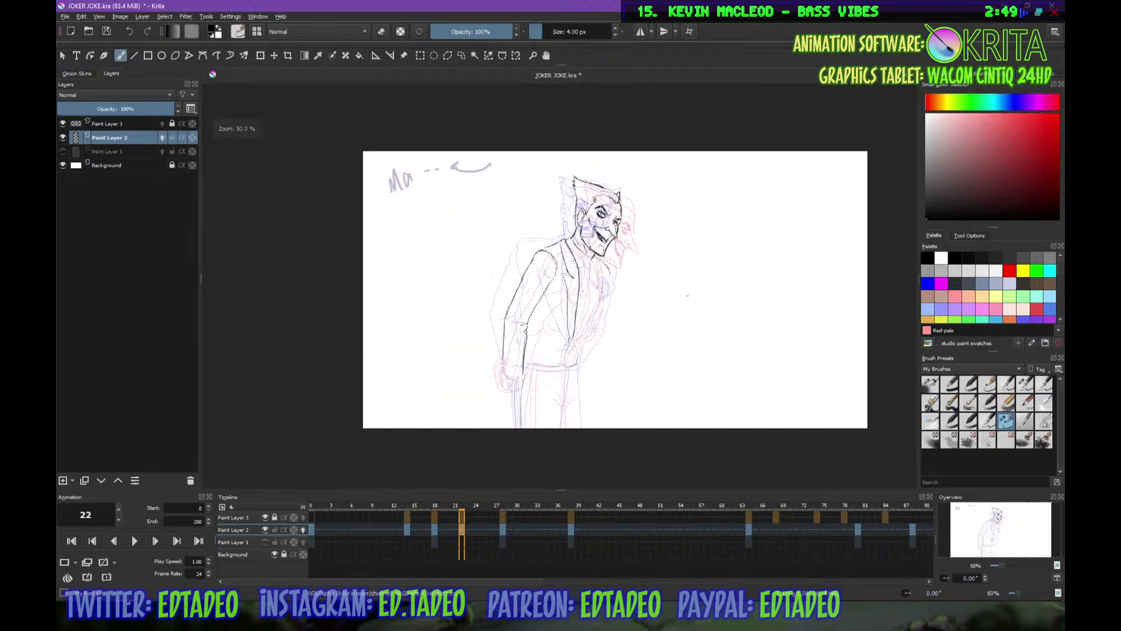
key("plus")
key("plus")
key("plus")
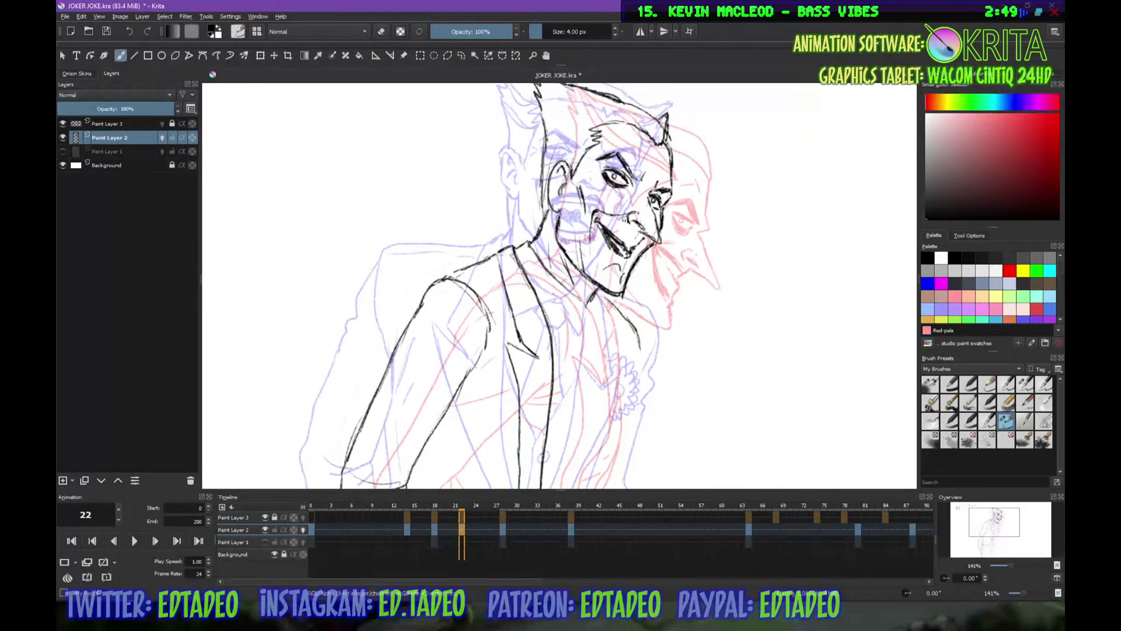
left_click_drag(604, 194, 626, 191)
left_click_drag(614, 122, 638, 127)
left_click_drag(596, 211, 611, 214)
left_click_drag(625, 228, 628, 236)
Save the animation file and fit the whole page in view
key("minus")
key("minus")
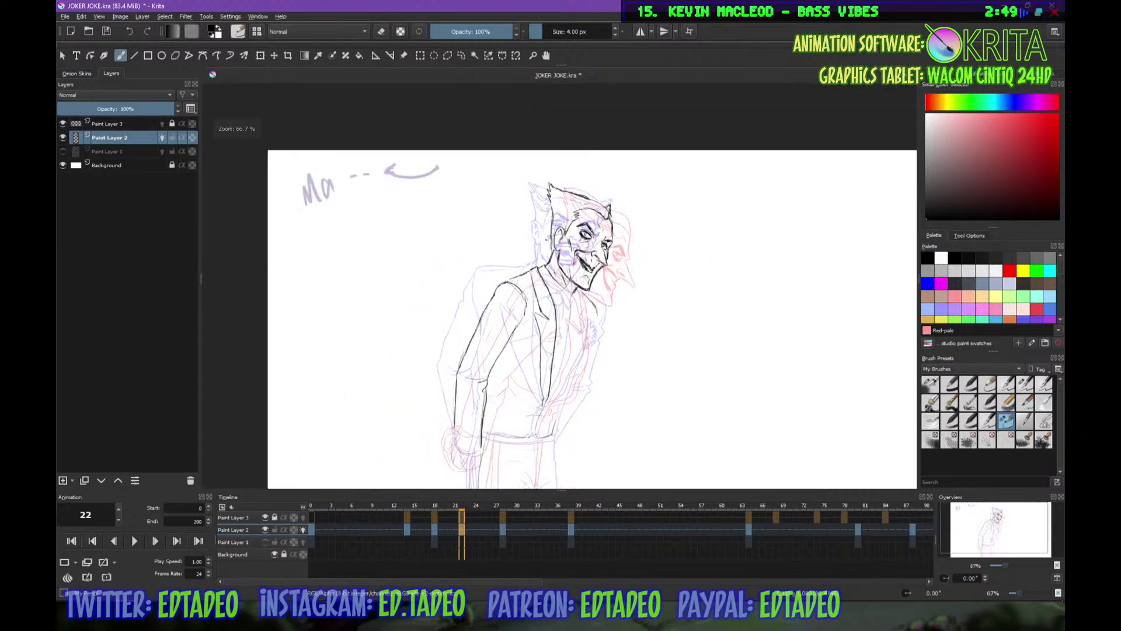
key("ctrl+s")
key("3")
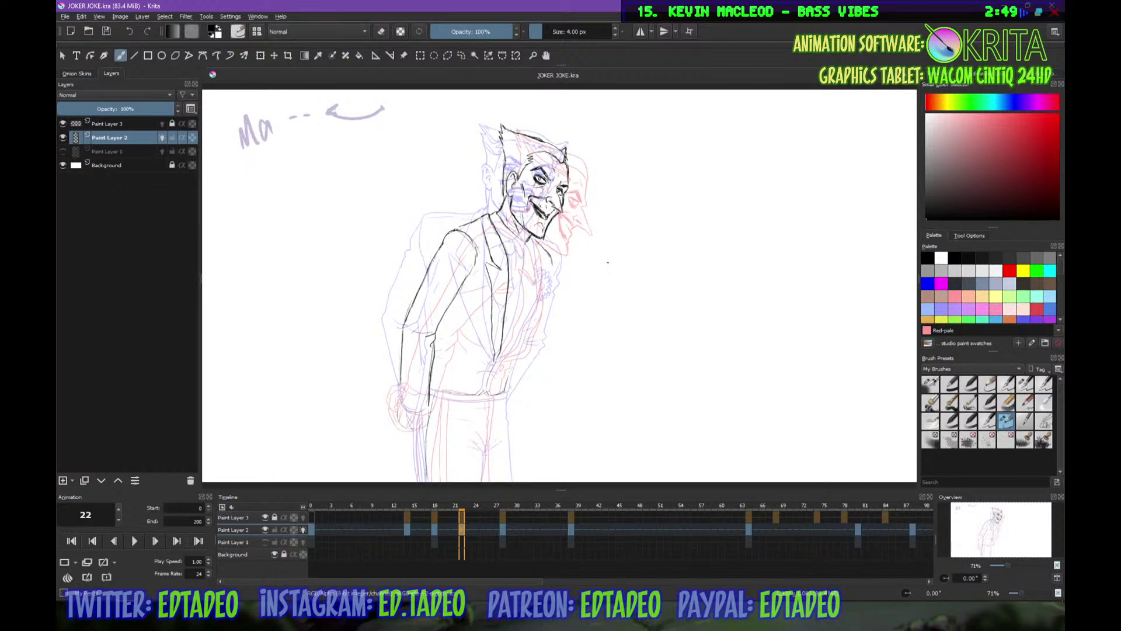
key("2")
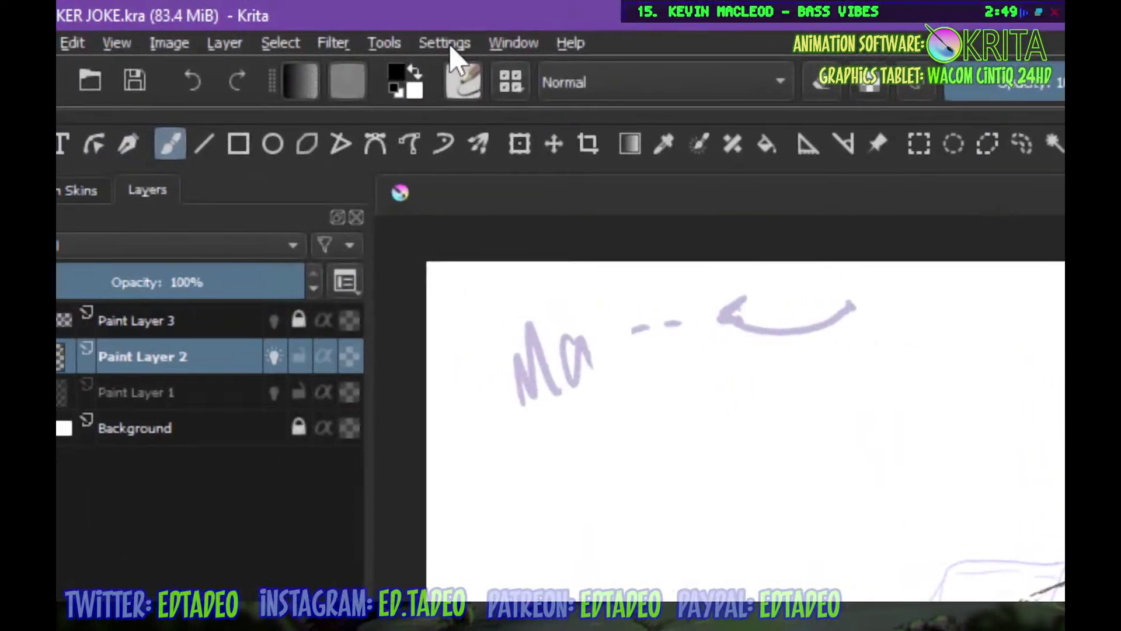
Examine the Animation section of the keyboard shortcuts in the Krita configuration, including the Create Blank Frame shortcut
left_click(447, 47)
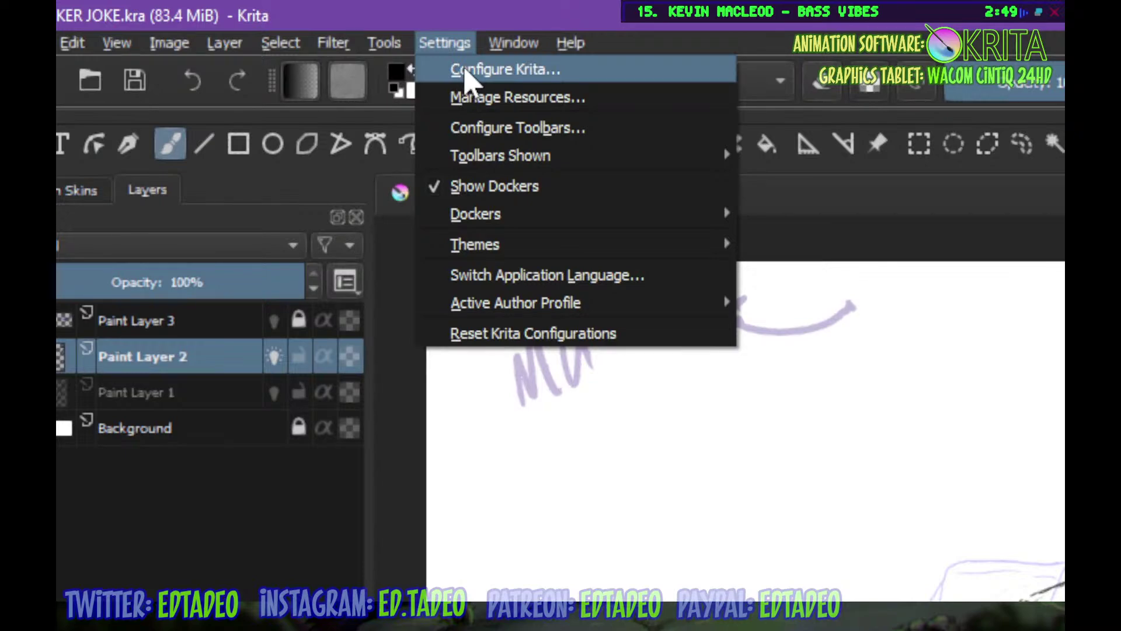
left_click(466, 69)
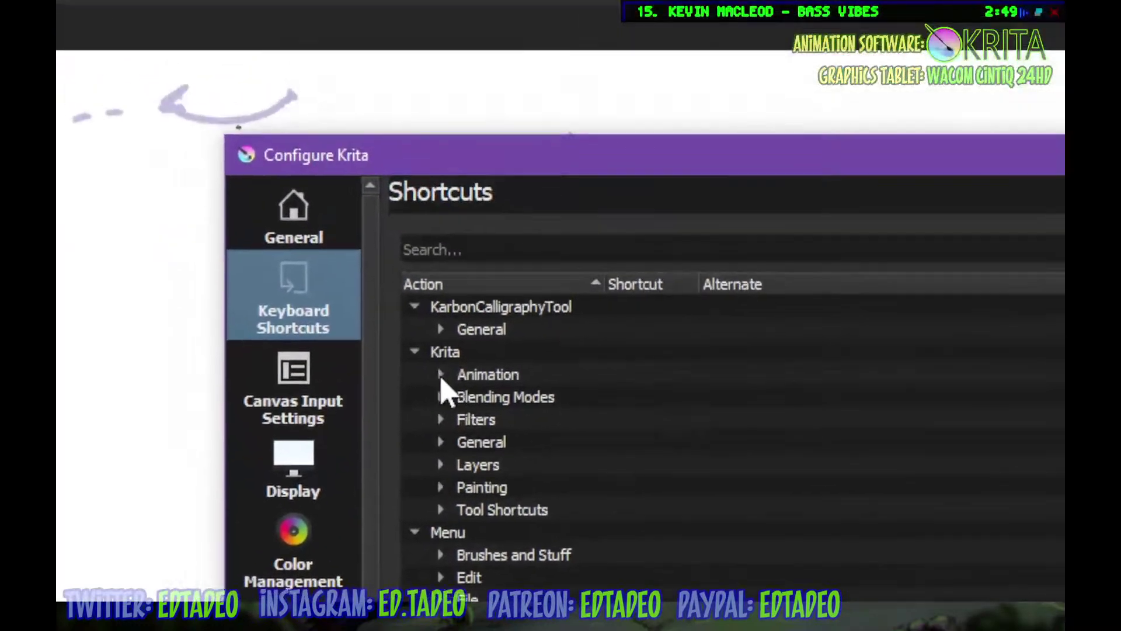
left_click(392, 196)
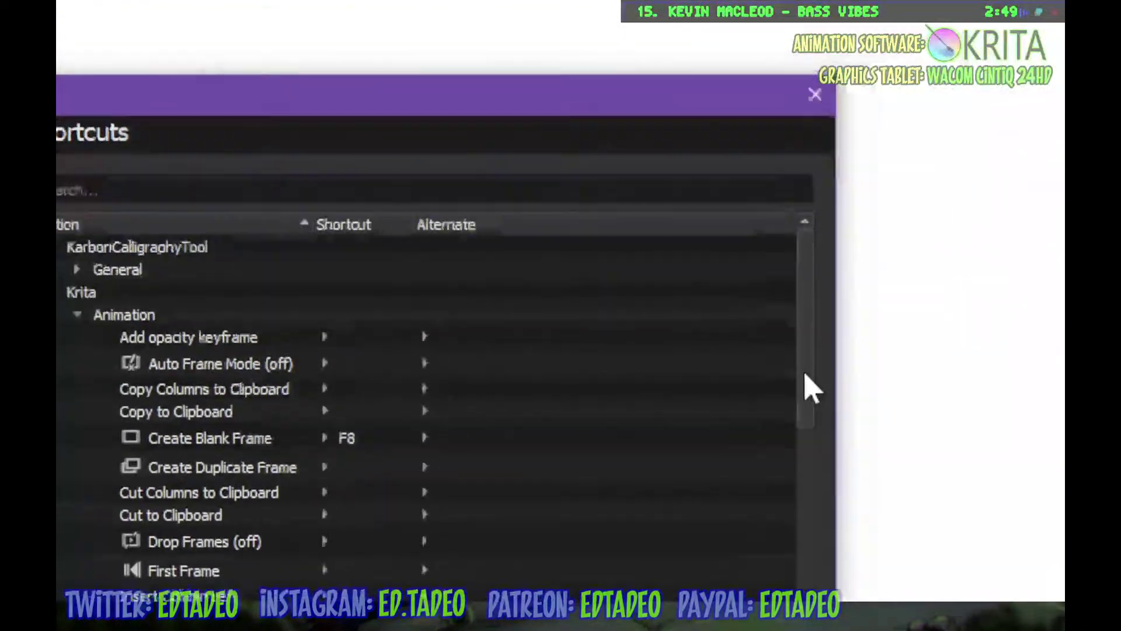
scroll(1118, 386, "down", 2)
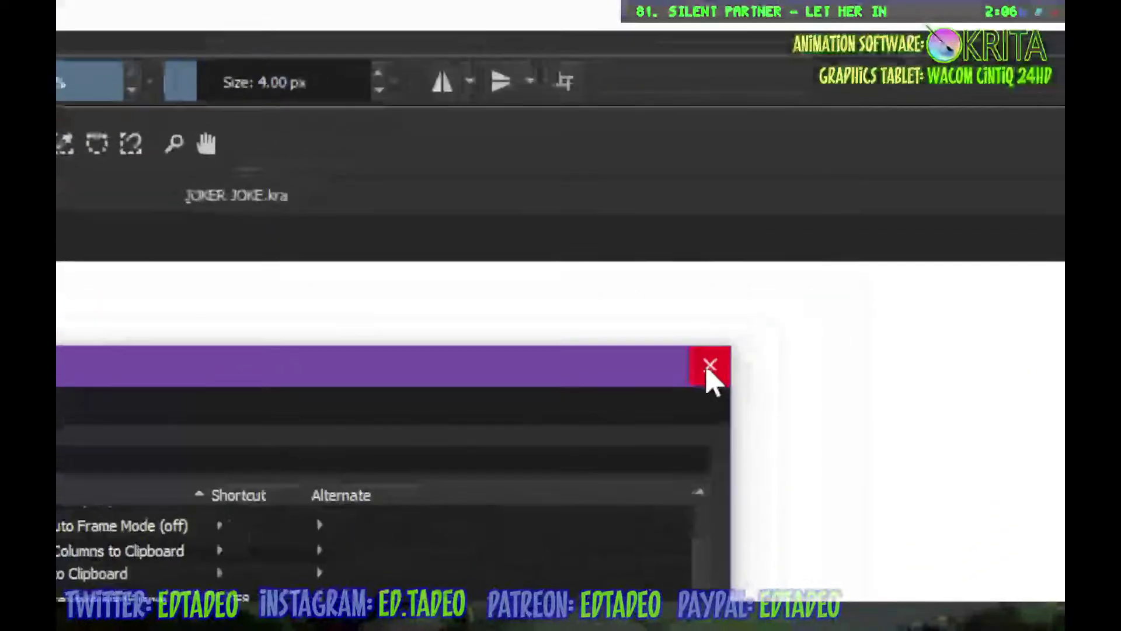
left_click(685, 368)
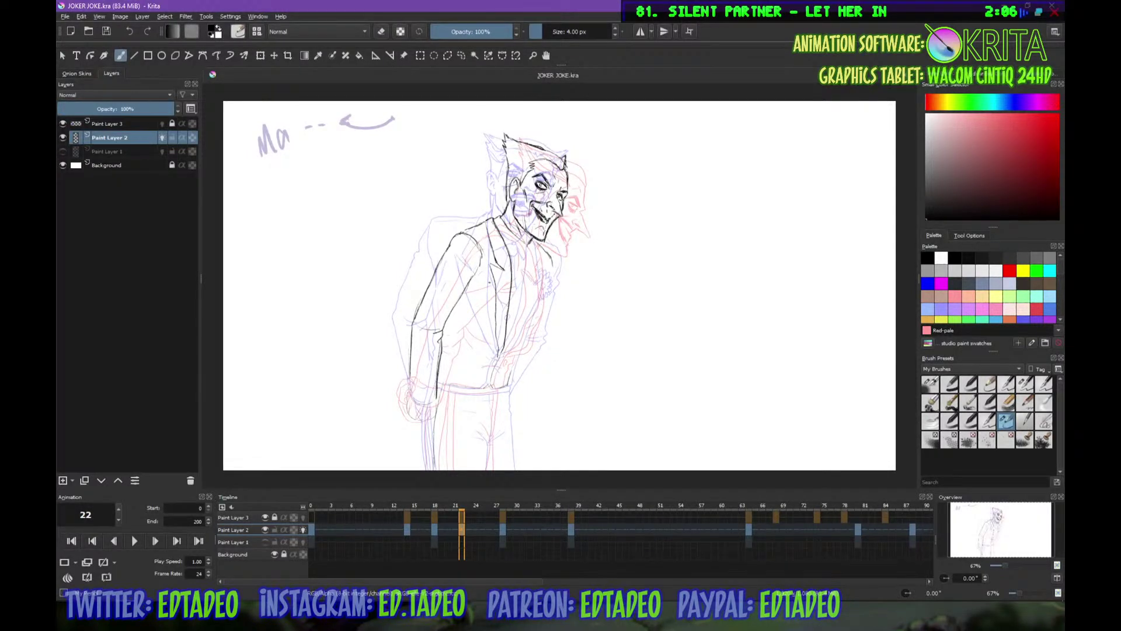
Draw the fold lines spreading from the near armpit across the jacket side
scroll(460, 296, "up", 3)
left_click_drag(506, 246, 486, 269)
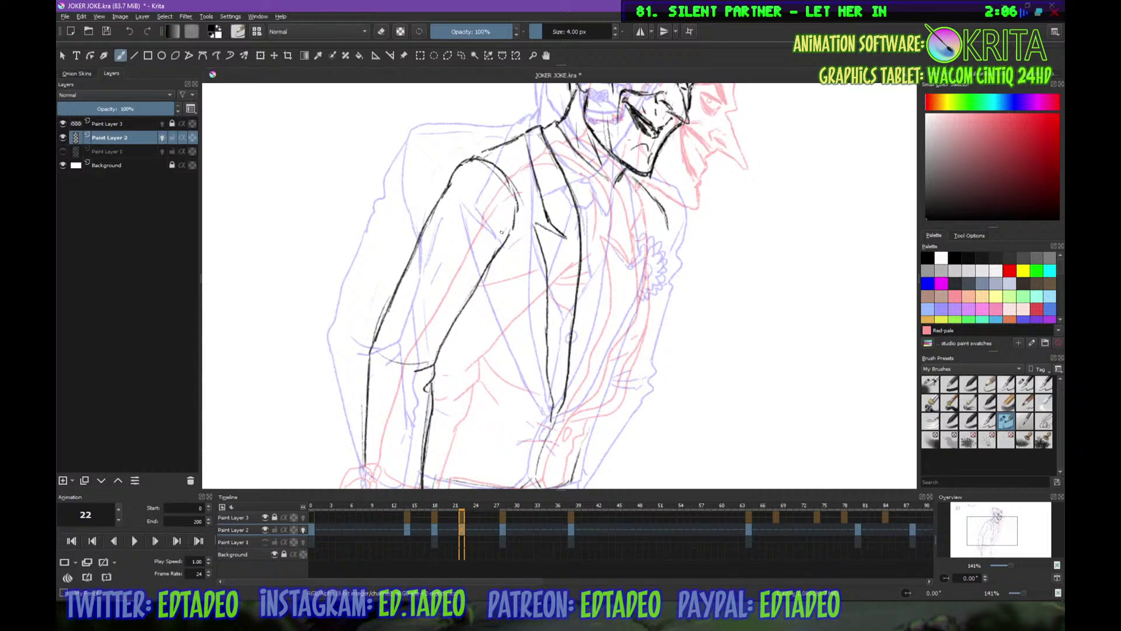
left_click_drag(517, 181, 512, 197)
left_click_drag(515, 254, 485, 279)
left_click_drag(578, 365, 593, 271)
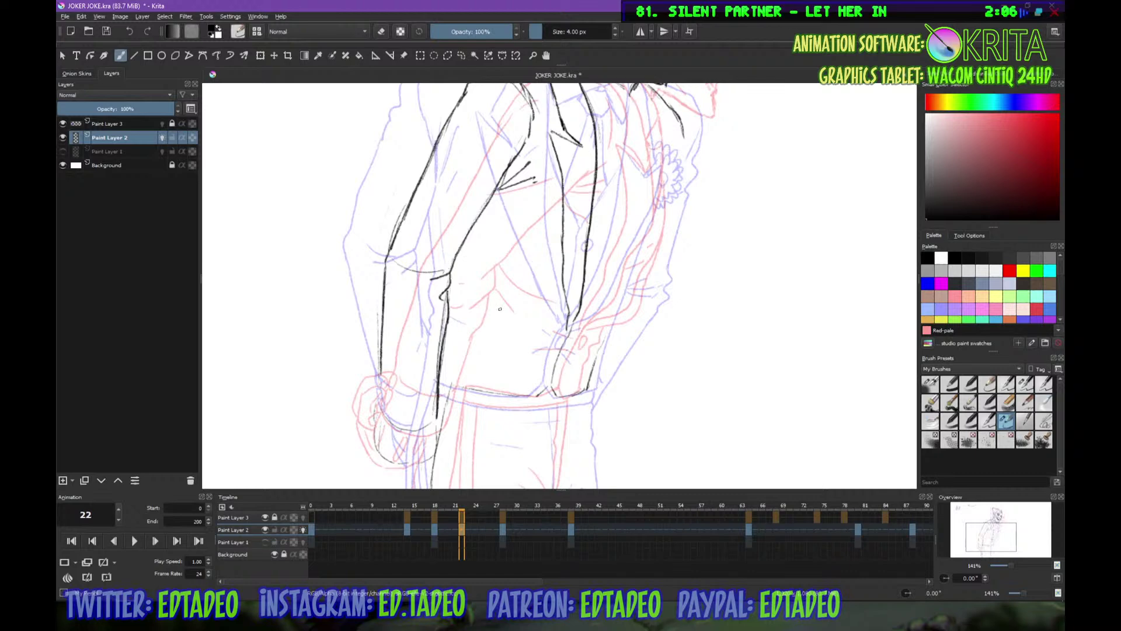
Draw the wrinkled jacket back beside the elbow, and outline the near cuff with its curved end and side detail
left_click_drag(463, 245, 442, 350)
left_click_drag(383, 376, 380, 408)
key("e")
left_click_drag(381, 360, 379, 394)
key("e")
mouse_move(383, 323)
left_mouse_down()
mouse_move(381, 410)
mouse_move(415, 430)
mouse_move(440, 413)
left_mouse_up()
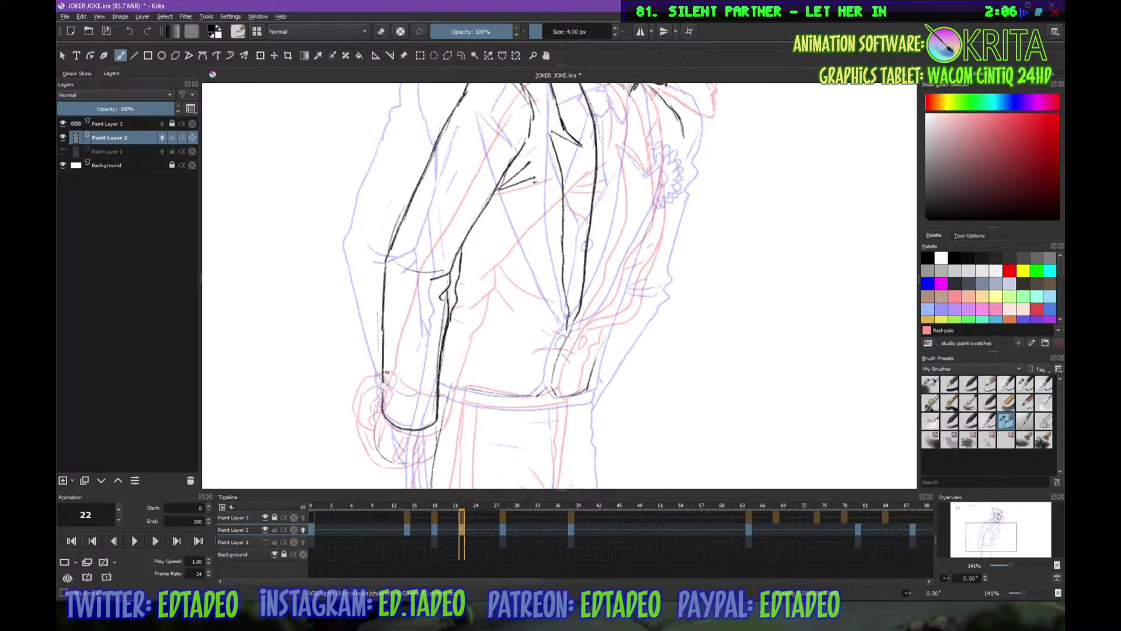
mouse_move(385, 374)
left_mouse_down()
mouse_move(420, 392)
mouse_move(436, 376)
mouse_move(382, 396)
mouse_move(380, 415)
left_mouse_up()
Darken both edges of the coattail hanging from below the near cuff to the canvas edge
left_click_drag(528, 413, 544, 260)
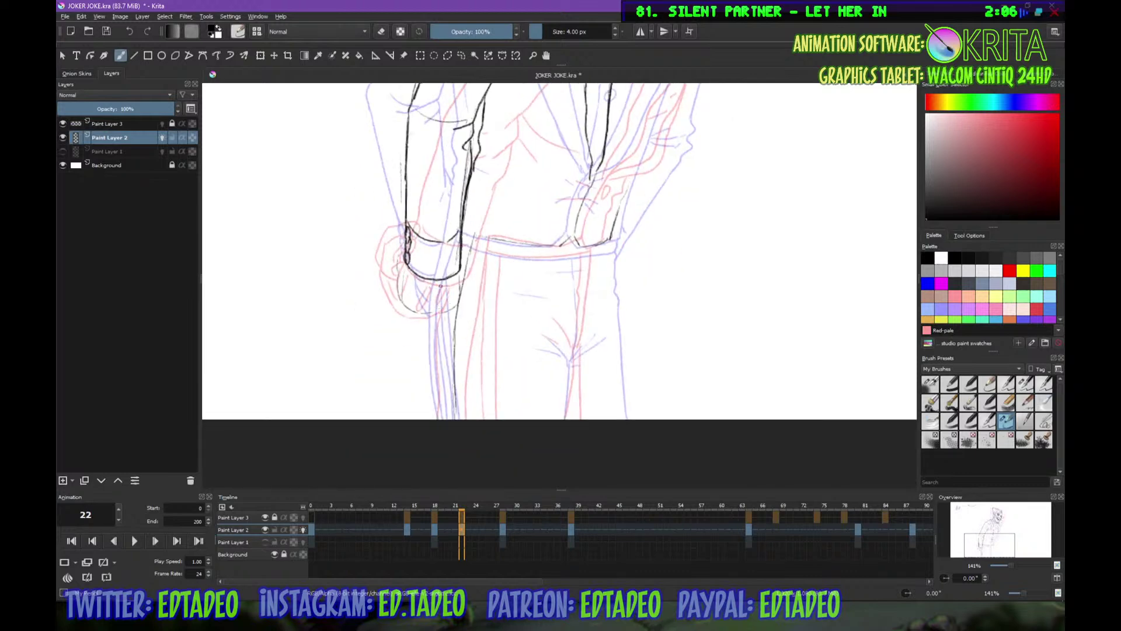
left_click_drag(443, 279, 438, 417)
left_click_drag(475, 234, 453, 373)
left_click_drag(458, 326, 455, 419)
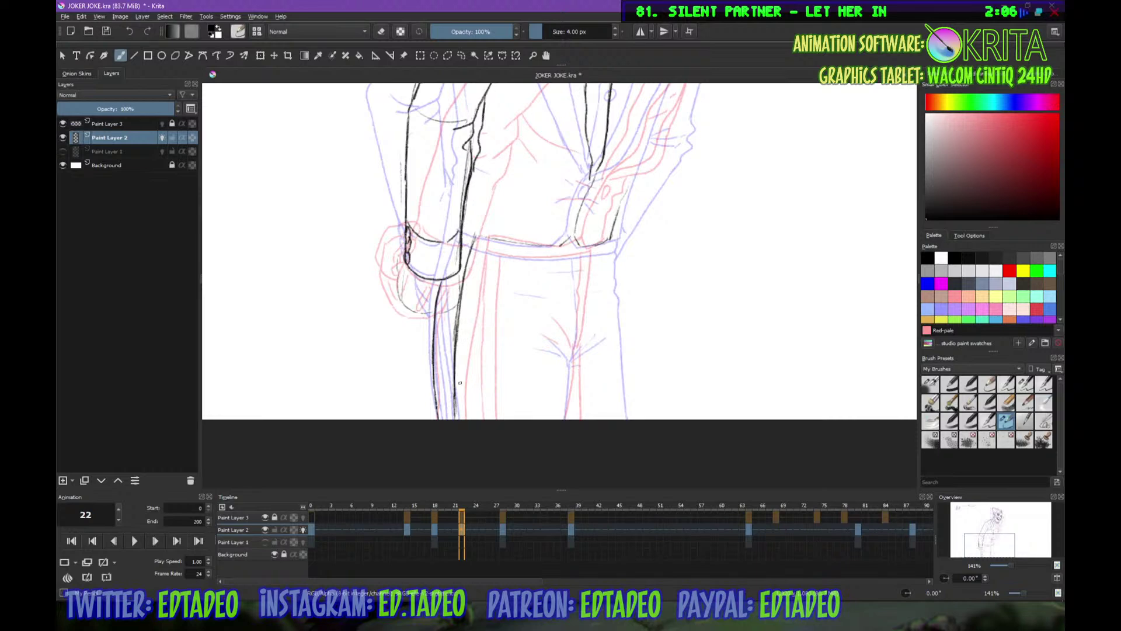
Darken the jacket hem with its front notch and add a parallel waistband line beneath it
left_click_drag(563, 318, 602, 403)
mouse_move(623, 303)
left_mouse_down()
mouse_move(628, 378)
mouse_move(566, 420)
mouse_move(514, 230)
mouse_move(519, 274)
left_mouse_up()
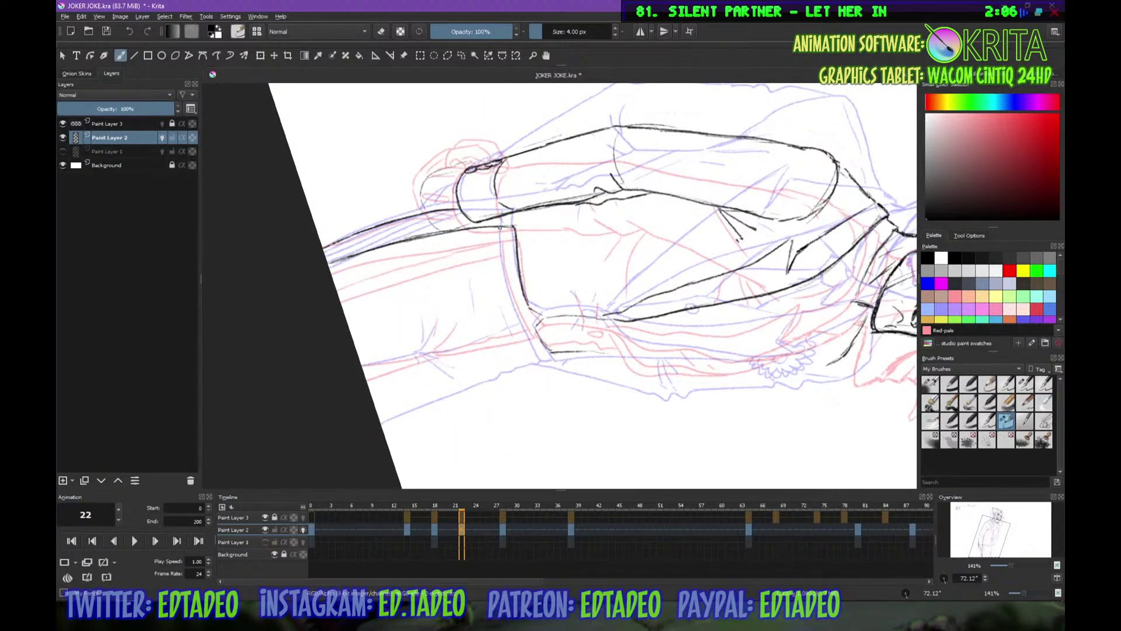
mouse_move(529, 310)
left_mouse_down()
mouse_move(546, 319)
mouse_move(549, 351)
left_mouse_up()
left_click_drag(500, 229, 526, 330)
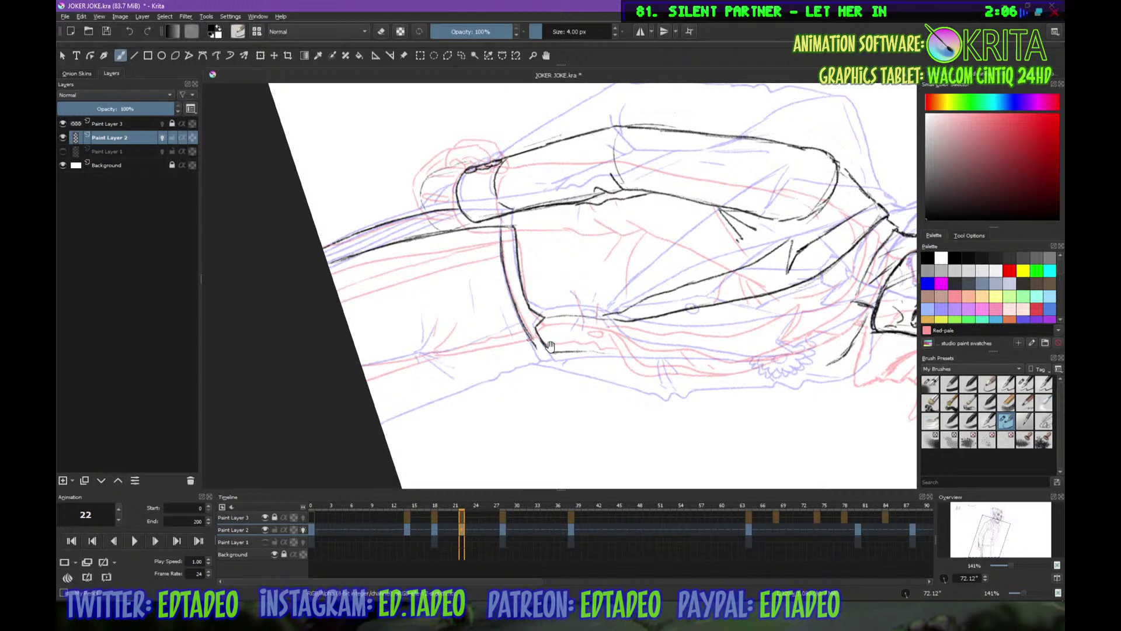
Draw the front edge of the trousers, the centre seam and the crotch folds
mouse_move(632, 335)
left_mouse_down()
mouse_move(628, 262)
mouse_move(688, 370)
mouse_move(620, 315)
mouse_move(612, 276)
mouse_move(629, 425)
left_mouse_up()
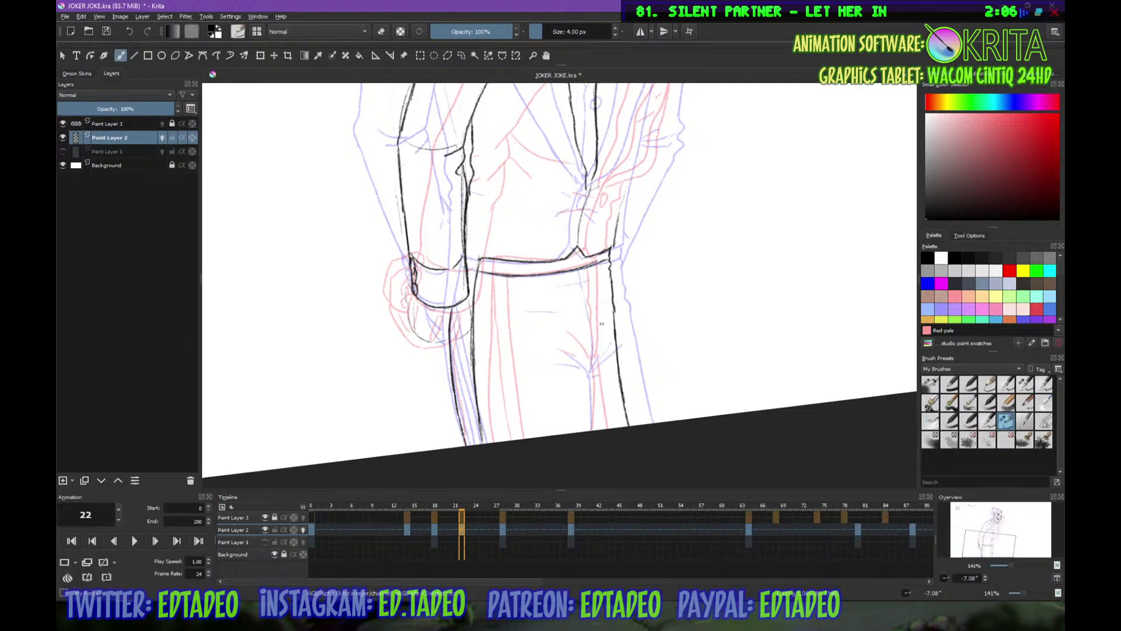
left_click_drag(584, 269, 592, 427)
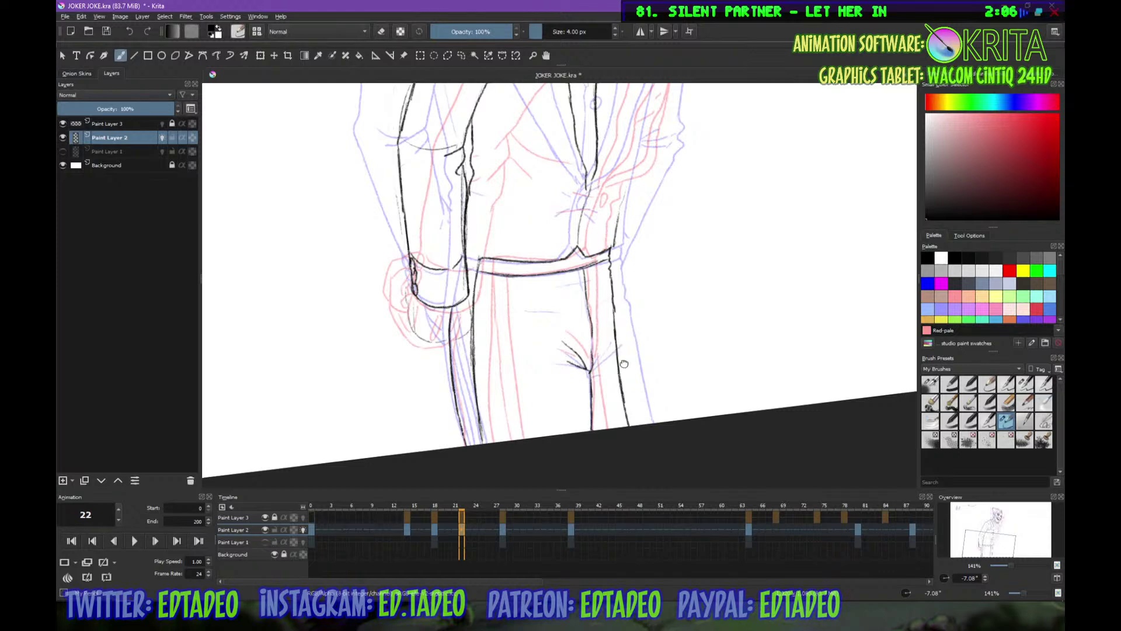
Darken the jacket's front edge below the lapel, add its button, and define the collar tip under the chin
scroll(622, 362, "up", 3)
left_click_drag(584, 307, 566, 361)
left_click_drag(565, 316, 532, 445)
left_click_drag(567, 189, 582, 180)
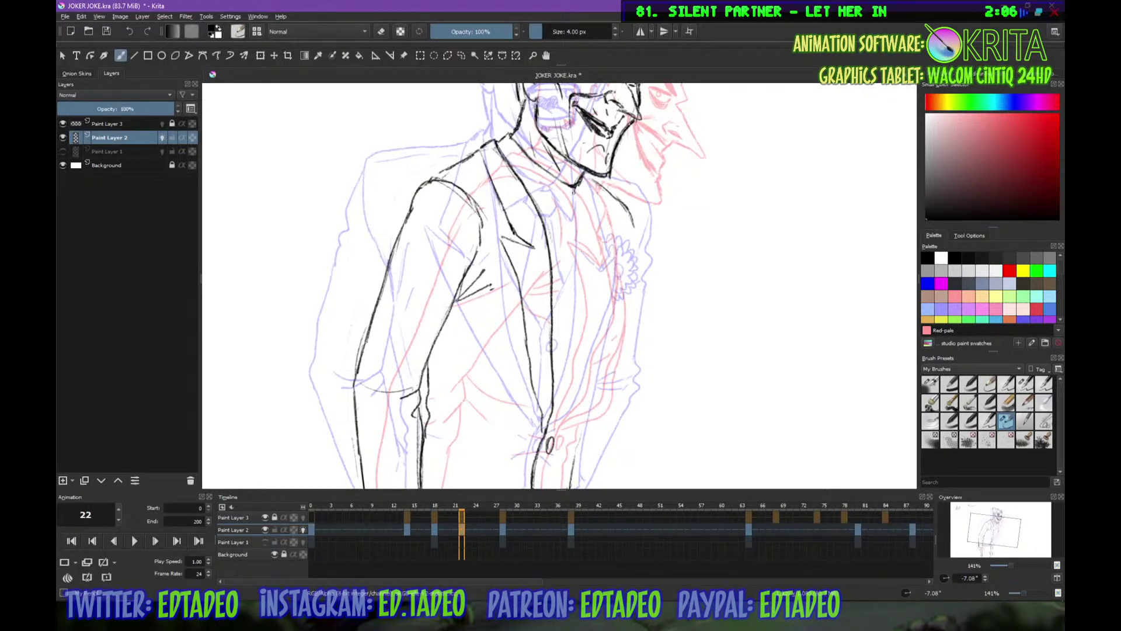
Draw the two pointed tips of the shirt collar beneath the chin, meeting at the neck opening
left_click_drag(573, 194, 537, 220)
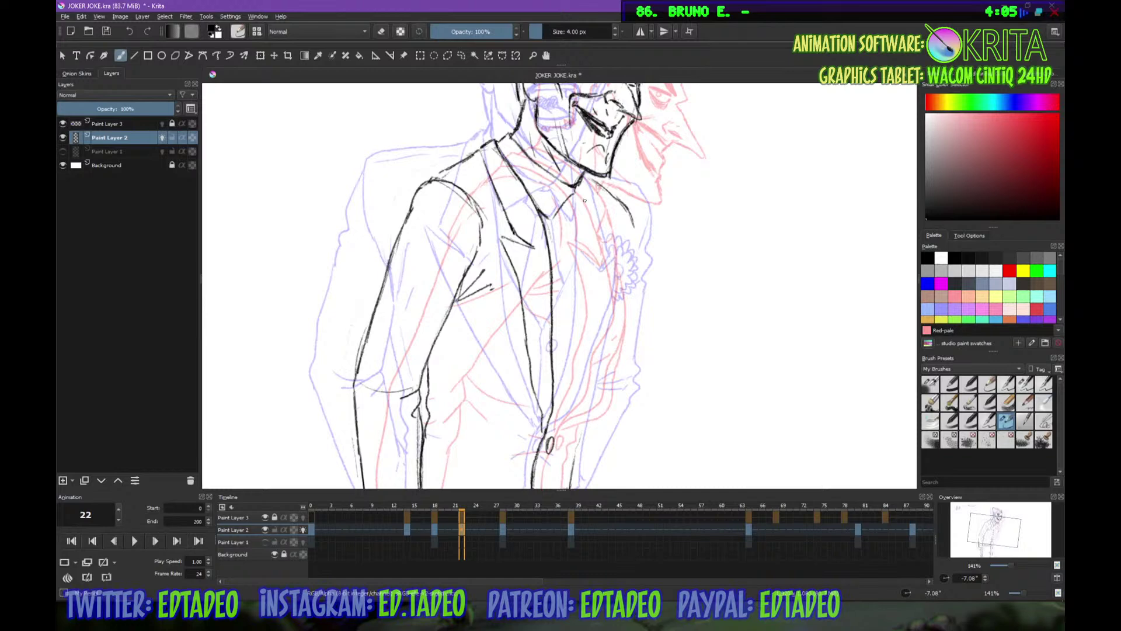
left_click_drag(569, 199, 554, 218)
left_click_drag(599, 227, 602, 228)
mouse_move(582, 174)
left_mouse_down()
mouse_move(603, 216)
mouse_move(569, 197)
left_mouse_up()
key("e")
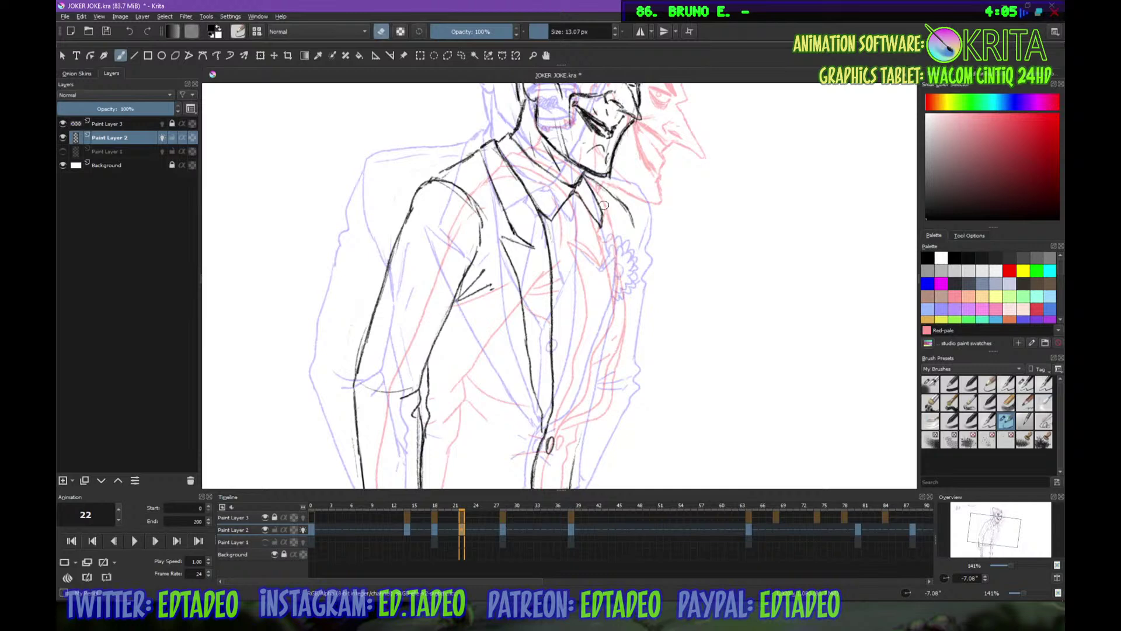
key("e")
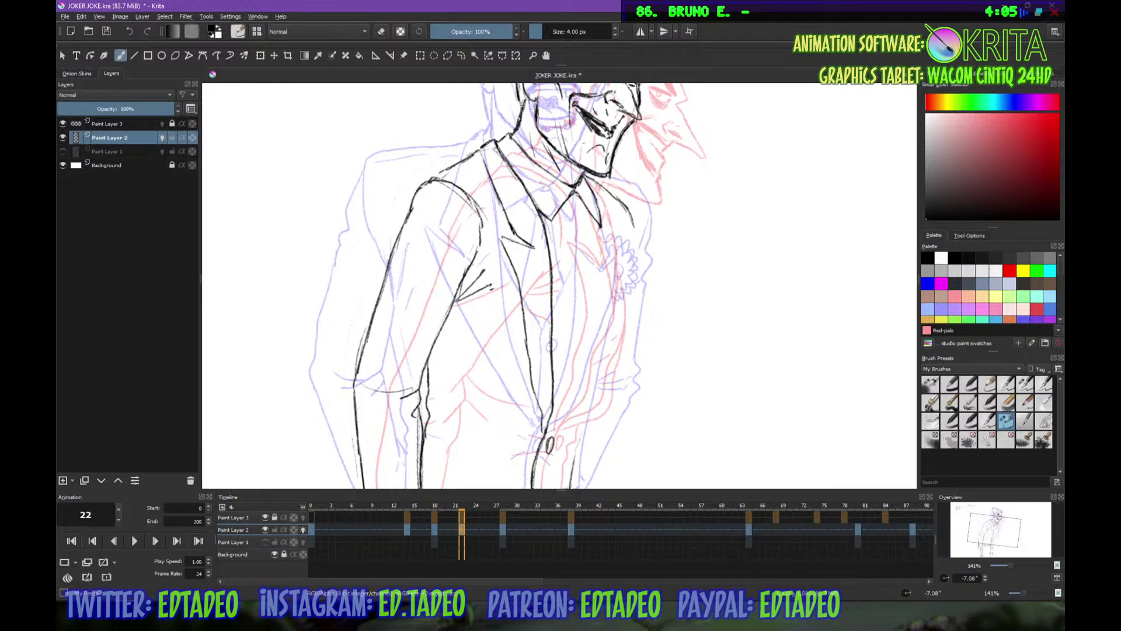
Darken the shoulder line, and draw the far jacket opening and notched lapel from the collar down to the button
left_click_drag(433, 178, 479, 151)
scroll(628, 305, "down", 3)
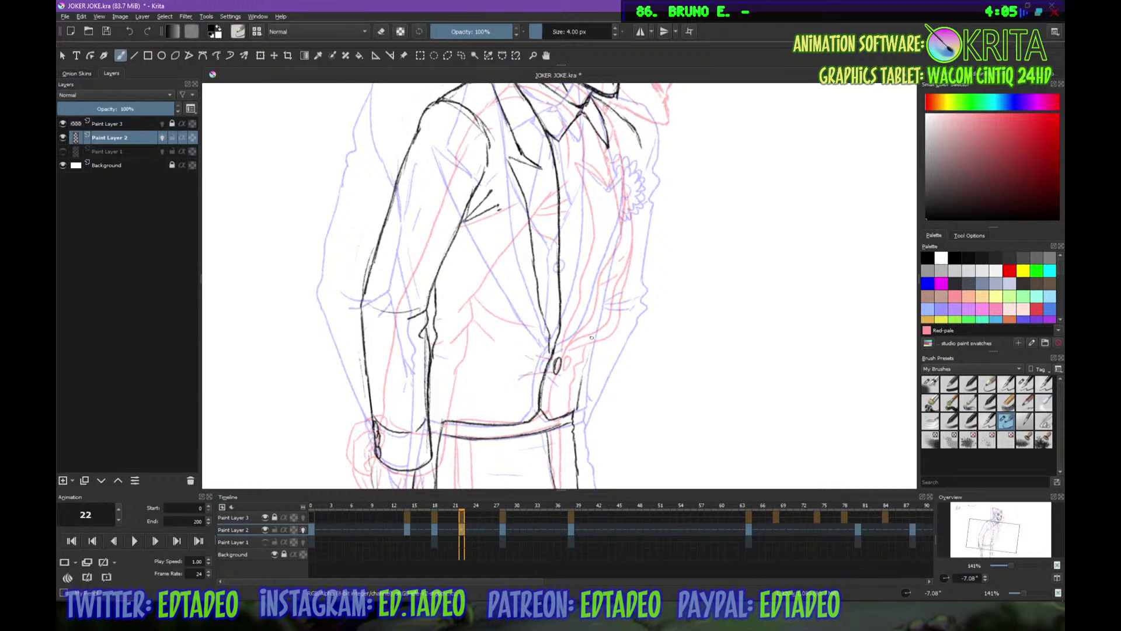
left_click_drag(583, 380, 590, 345)
left_click_drag(604, 255, 613, 230)
mouse_move(608, 144)
left_mouse_down()
mouse_move(614, 210)
mouse_move(601, 266)
left_mouse_up()
left_click_drag(562, 332, 603, 253)
left_click_drag(583, 296, 573, 317)
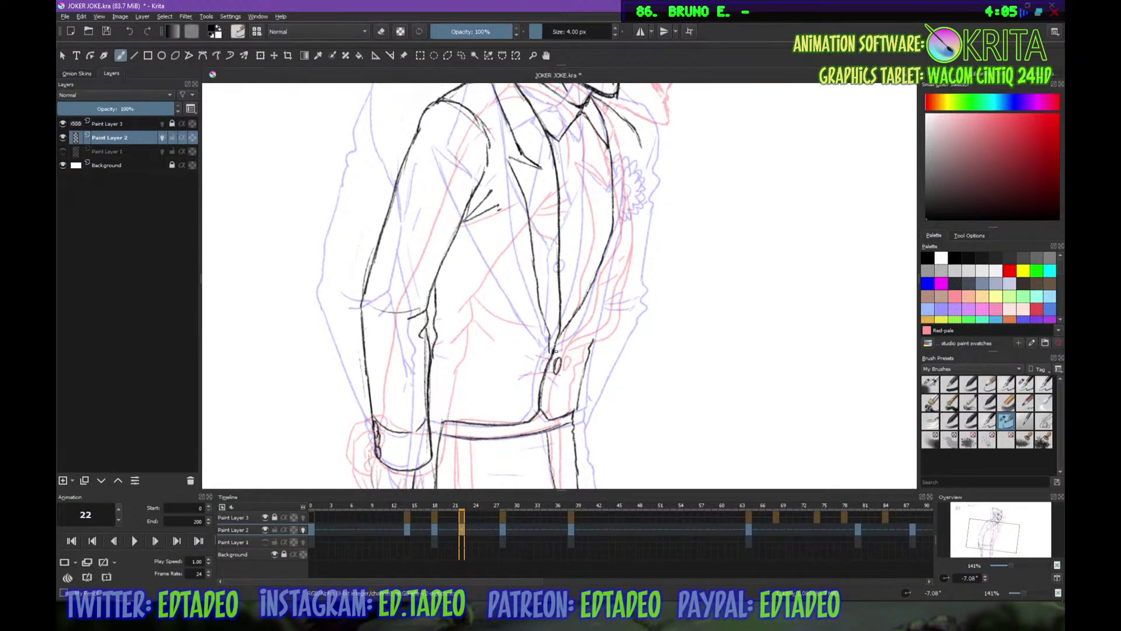
left_click_drag(552, 356, 576, 333)
mouse_move(602, 106)
left_mouse_down()
mouse_move(632, 167)
mouse_move(628, 191)
mouse_move(639, 169)
mouse_move(641, 194)
mouse_move(603, 299)
mouse_move(571, 336)
left_mouse_up()
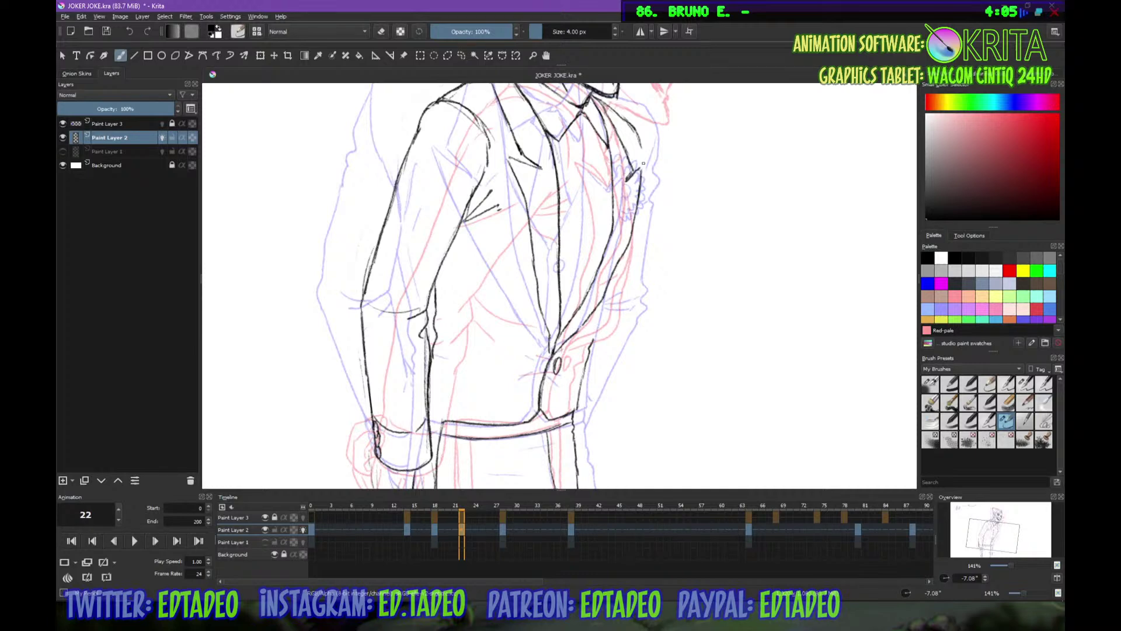
Draw the far outer contour of the jacket from the chest down toward the hem, cleaning up stray strokes
left_click_drag(640, 143, 645, 199)
left_click_drag(634, 281, 630, 304)
key("e")
left_click_drag(635, 283, 630, 303)
key("e")
left_click_drag(594, 340, 619, 270)
mouse_move(597, 328)
left_mouse_down()
mouse_move(608, 288)
mouse_move(594, 343)
mouse_move(601, 315)
left_mouse_up()
key("e")
key("e")
left_click_drag(627, 254, 585, 363)
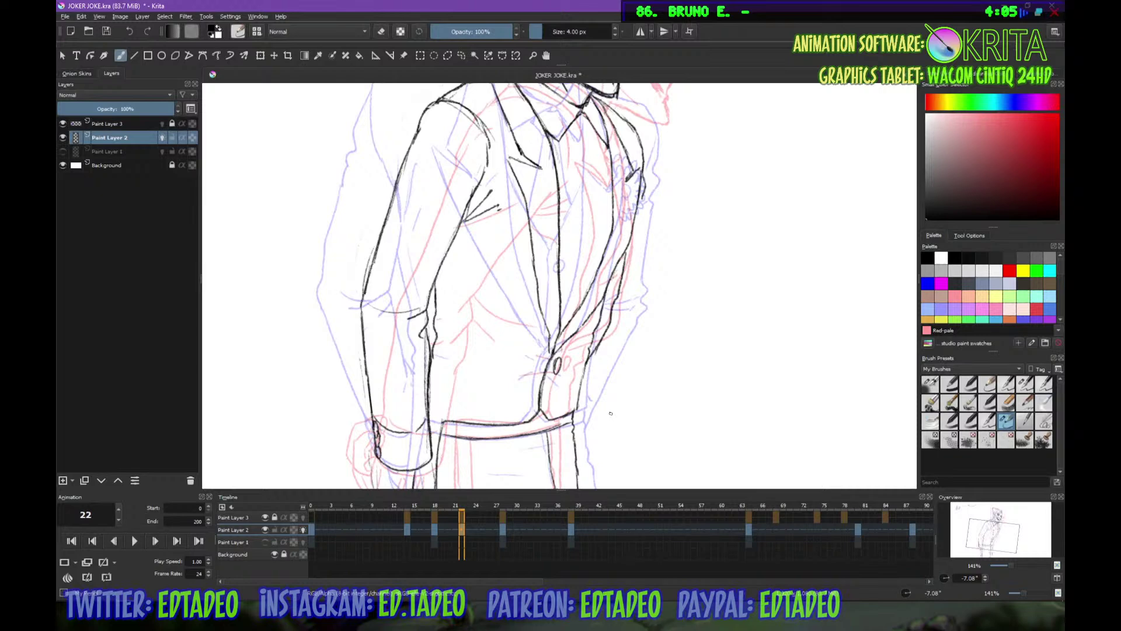
Draw the near-side trouser lines from the waistband to the canvas edge, and outline the curled hand below the cuff
scroll(472, 367, "down", 4)
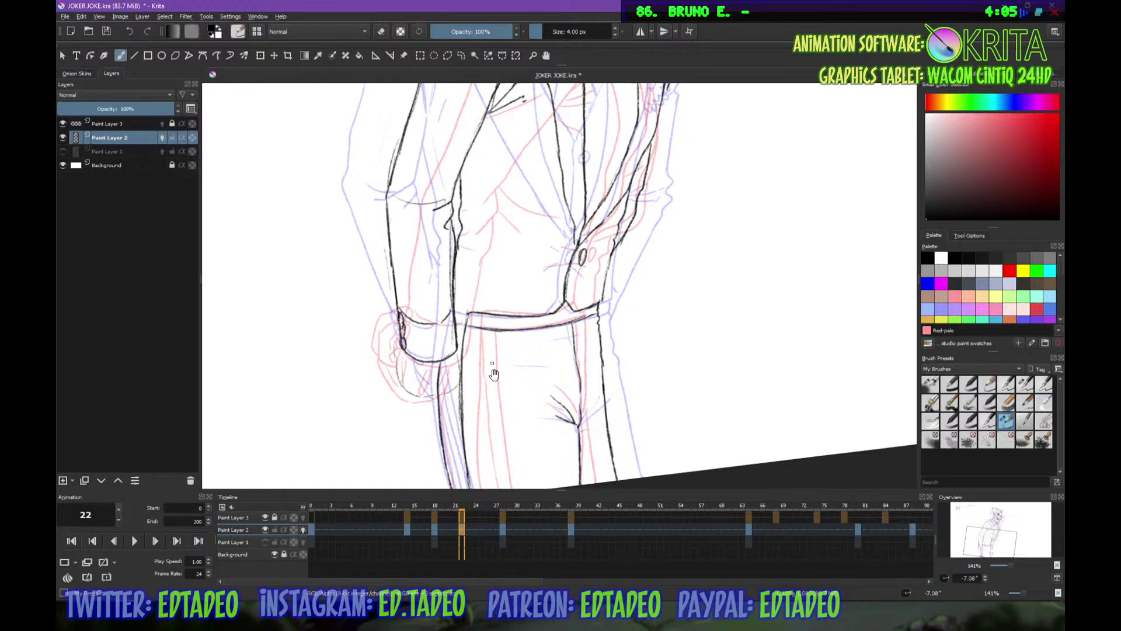
scroll(454, 341, "down", 2)
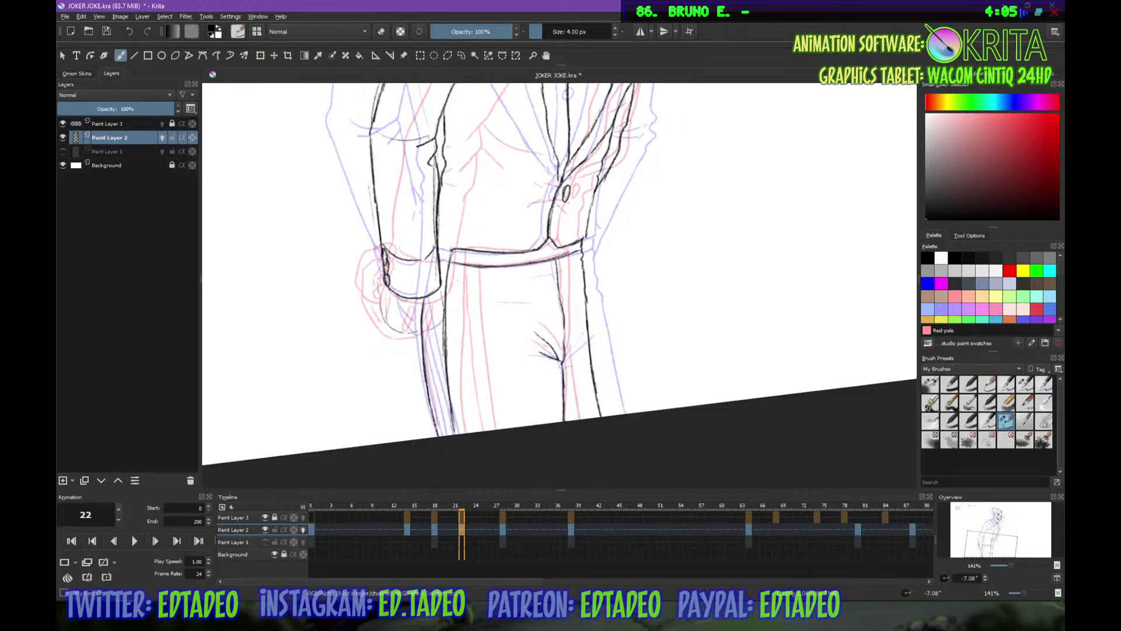
left_click_drag(456, 264, 477, 433)
left_click_drag(447, 296, 467, 434)
mouse_move(385, 287)
left_mouse_down()
mouse_move(383, 324)
mouse_move(420, 332)
mouse_move(394, 332)
mouse_move(380, 292)
mouse_move(423, 333)
mouse_move(395, 317)
mouse_move(399, 329)
left_mouse_up()
key("ctrl+z")
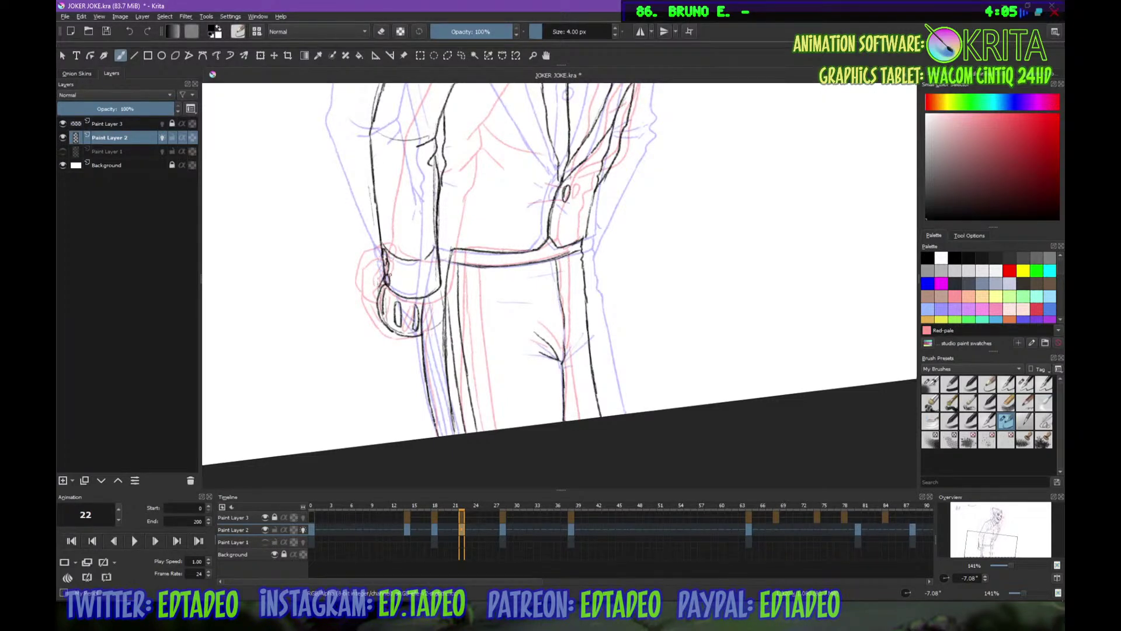
Add the front crotch fold to the trousers, straighten the canvas, and check the full pose without onion skins
left_click_drag(633, 245, 621, 260)
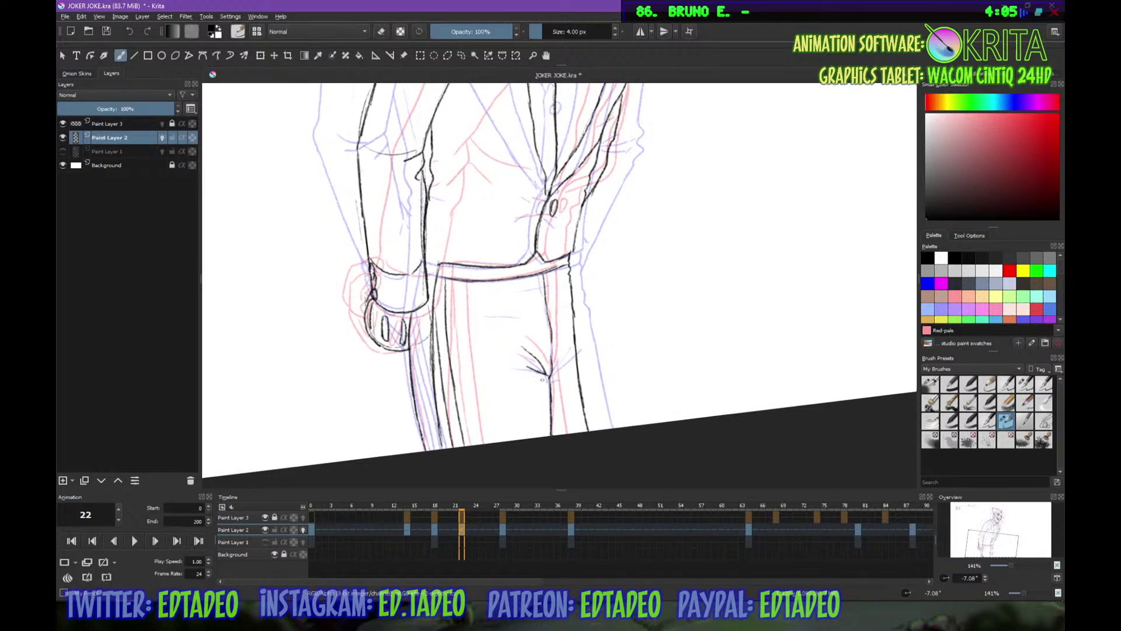
left_click_drag(568, 352, 551, 378)
key("5")
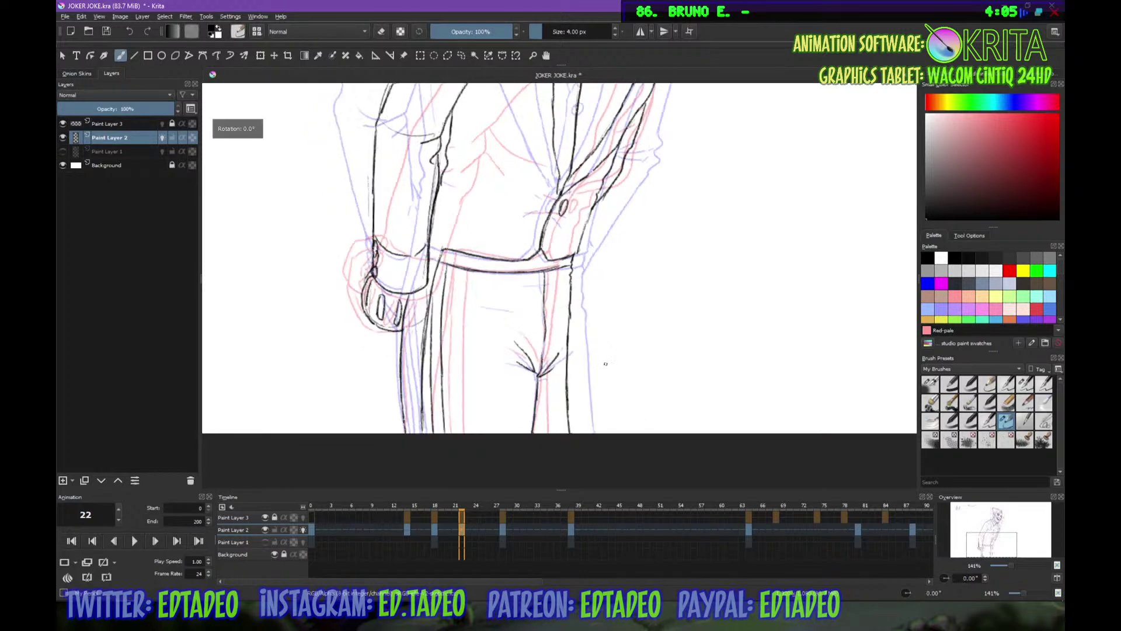
key("minus")
key("minus")
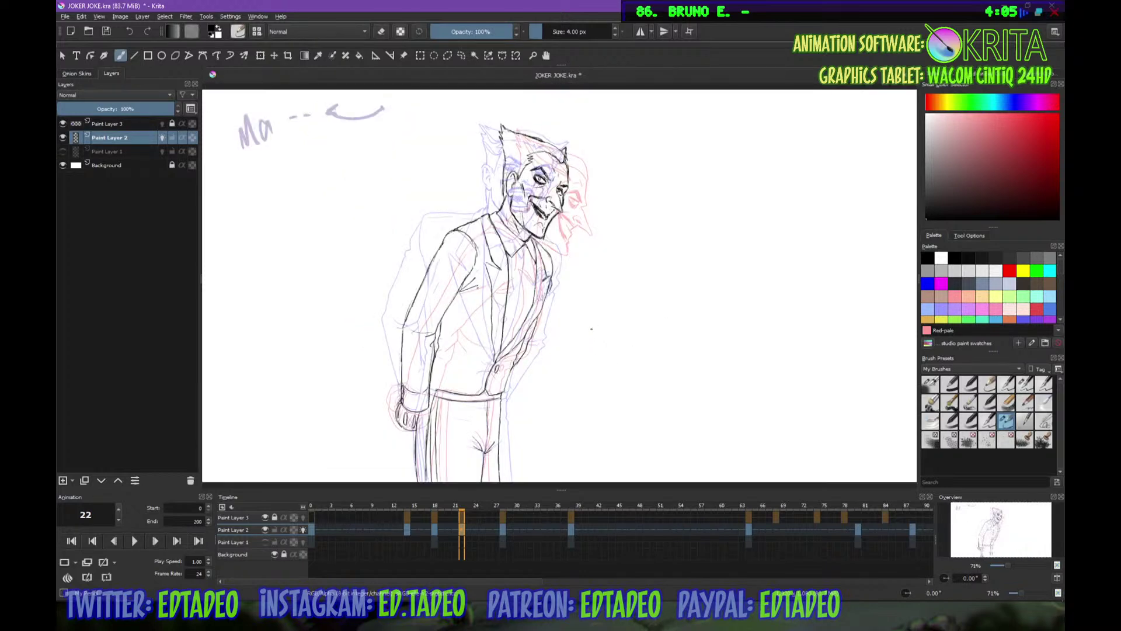
left_click(303, 530)
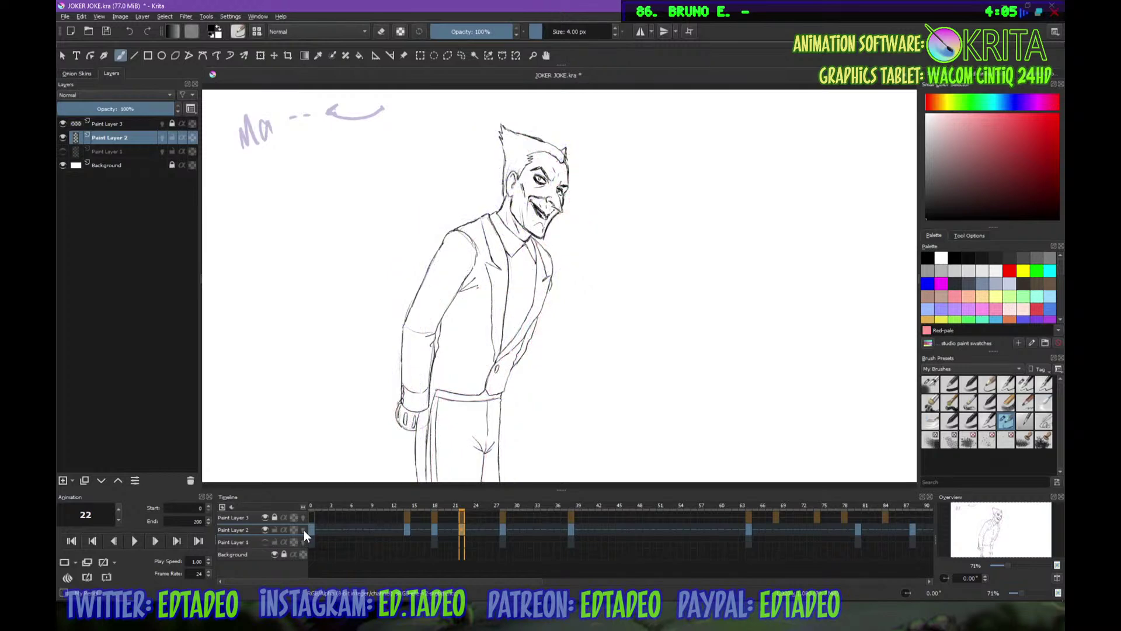
left_click(304, 530)
Erase the overlapping stroke alongside the near sleeve below the elbow
key("plus")
key("plus")
key("e")
left_click_drag(321, 371, 314, 426)
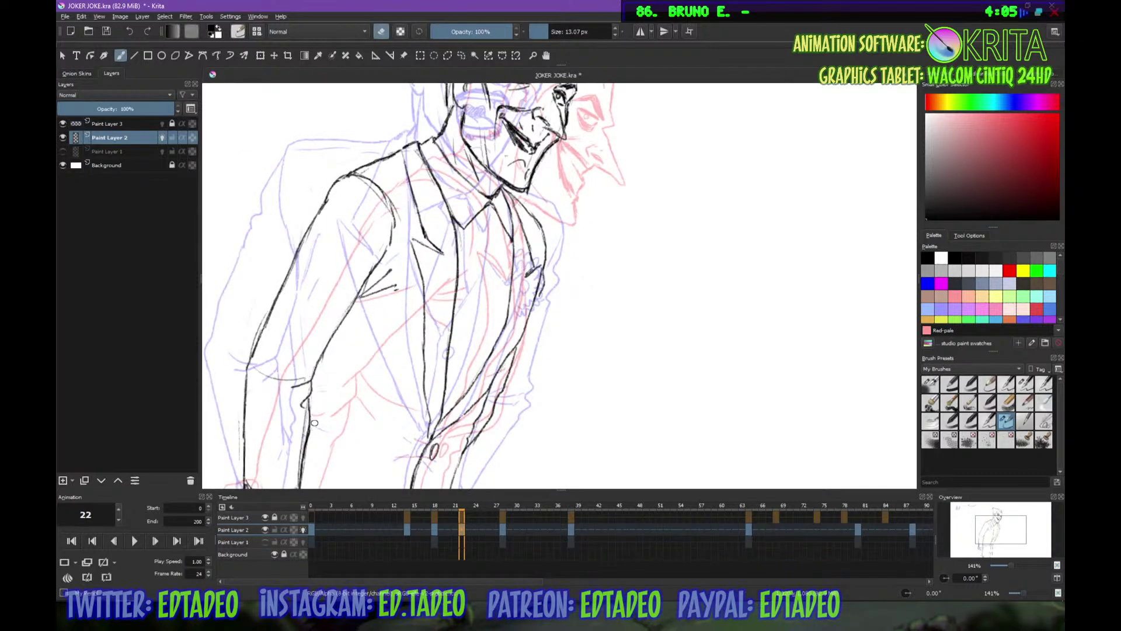
key("e")
Draw two short crease lines on the jacket beside the near elbow and trim their ends
left_click_drag(392, 408, 480, 329)
mouse_move(418, 301)
left_mouse_down()
mouse_move(450, 324)
mouse_move(447, 353)
left_mouse_up()
key("minus")
key("plus")
key("e")
mouse_move(400, 322)
left_mouse_down()
mouse_move(388, 393)
mouse_move(387, 378)
mouse_move(332, 340)
mouse_move(332, 372)
left_mouse_up()
key("e")
key("minus")
key("minus")
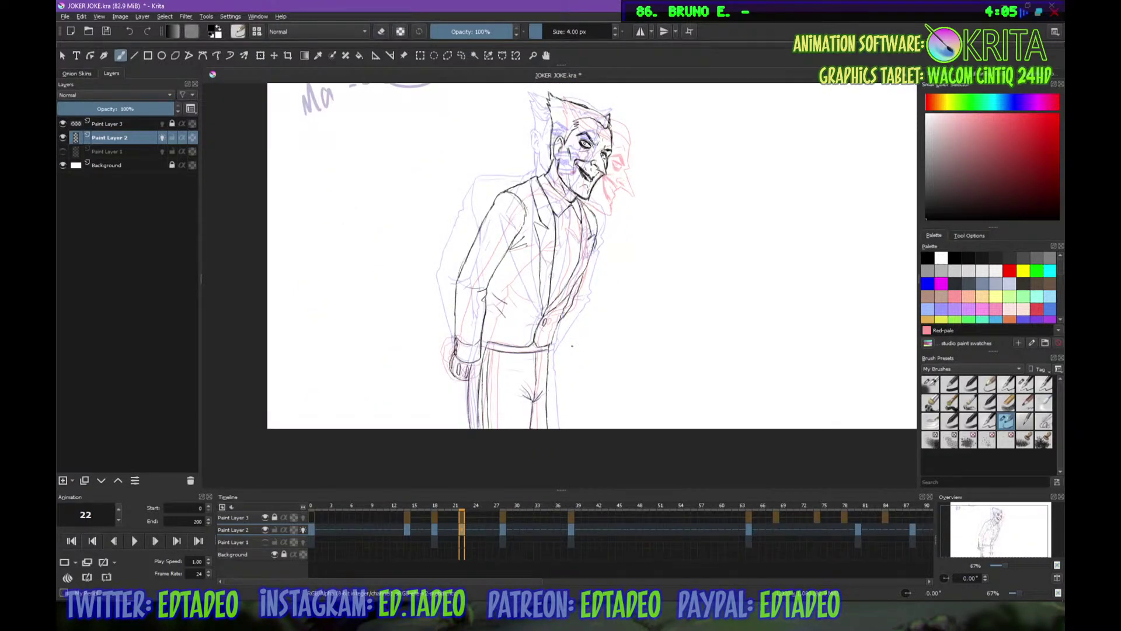
Erase the jacket edge below the far lapel notch and draw the flower's scalloped petals there
key("plus")
key("plus")
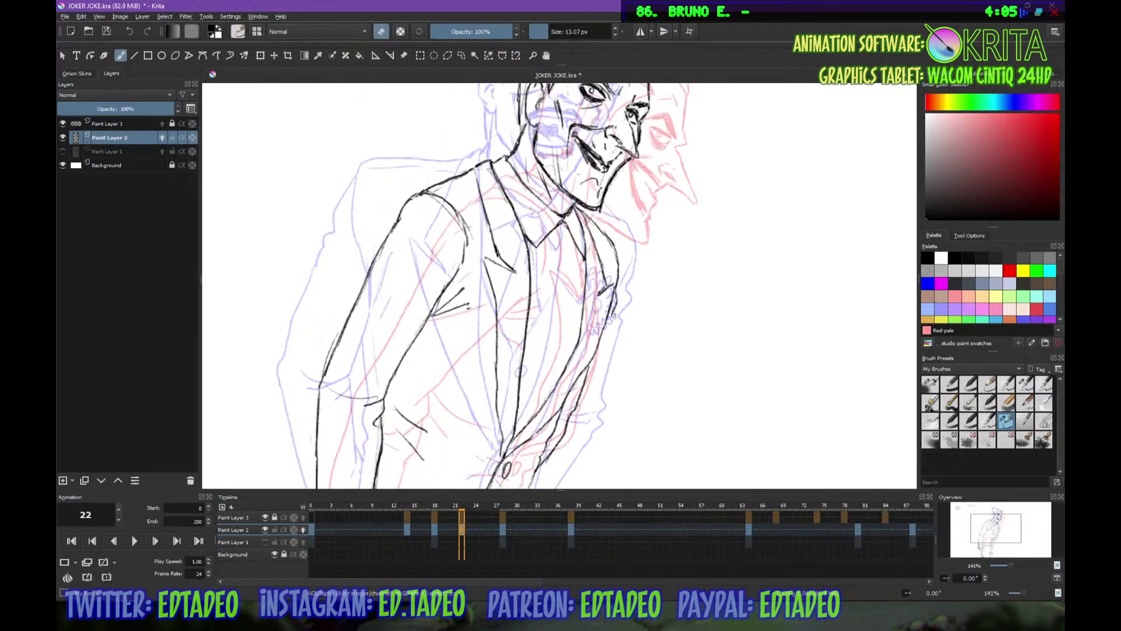
mouse_move(613, 280)
left_mouse_down()
mouse_move(622, 310)
mouse_move(606, 337)
left_mouse_up()
left_click_drag(619, 299, 604, 338)
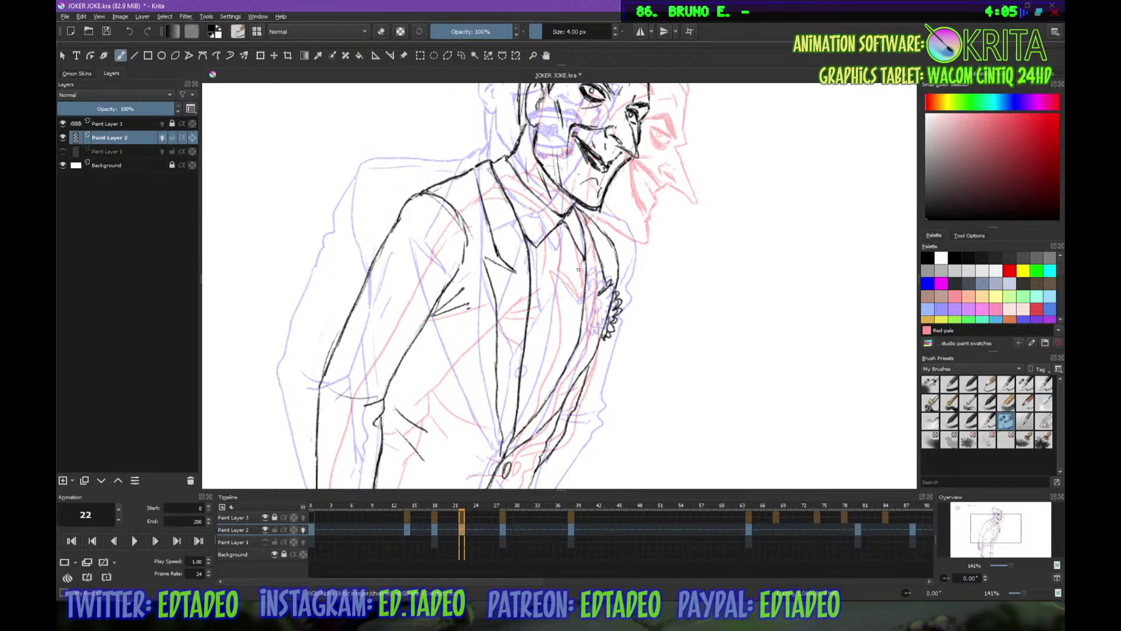
Draw the tie knot, the hanging tie with its creases, and the vest's neckline around it
mouse_move(568, 228)
left_mouse_down()
mouse_move(554, 233)
mouse_move(553, 257)
mouse_move(571, 270)
left_mouse_up()
key("ctrl+z")
left_click_drag(537, 329, 554, 275)
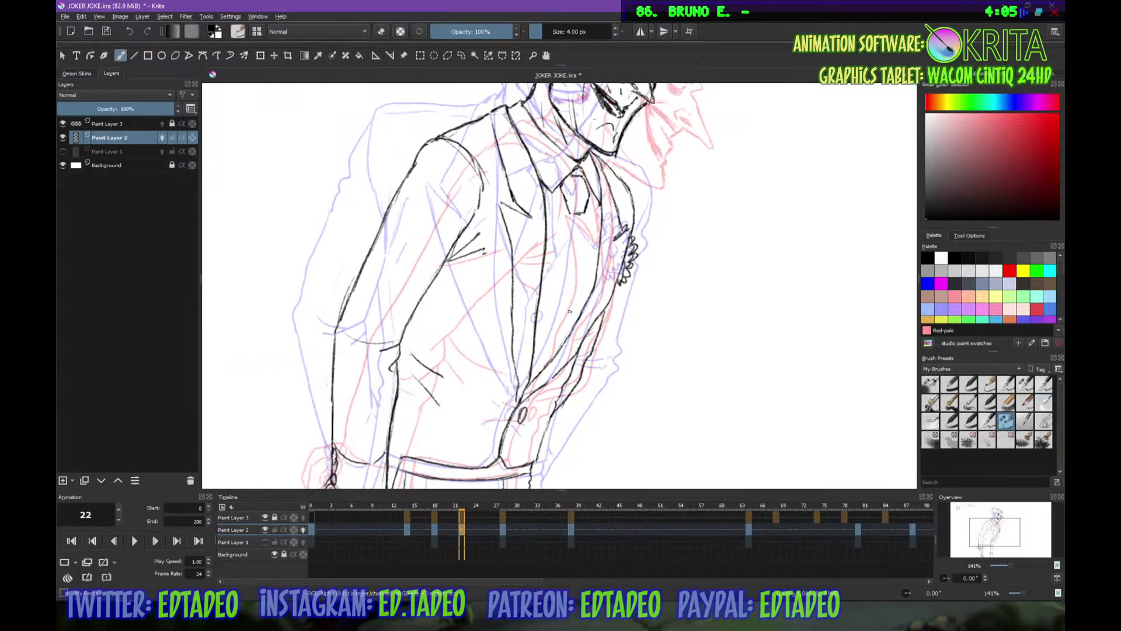
left_click_drag(542, 291, 555, 320)
left_click_drag(600, 268, 559, 318)
left_click_drag(572, 213, 545, 299)
left_click_drag(586, 212, 572, 308)
left_click_drag(571, 219, 575, 244)
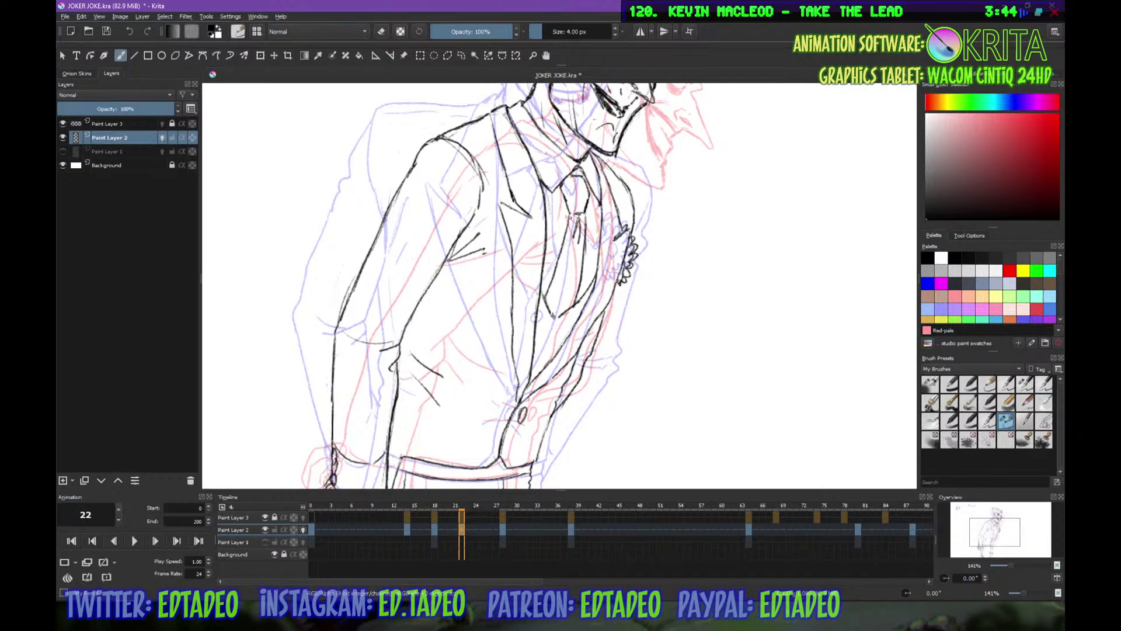
Draw the vest's front edge below the neckline and add a small oval button
left_click_drag(557, 317, 531, 370)
left_click_drag(559, 324, 556, 339)
key("minus")
key("minus")
key("minus")
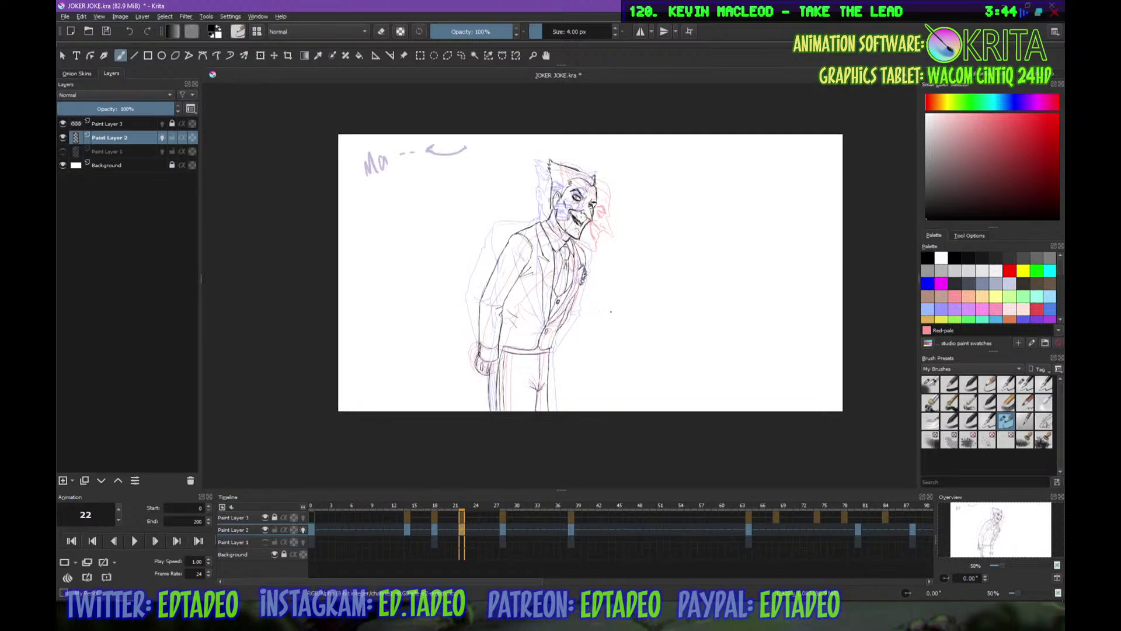
key("plus")
key("plus")
key("plus")
scroll(435, 283, "down", 1)
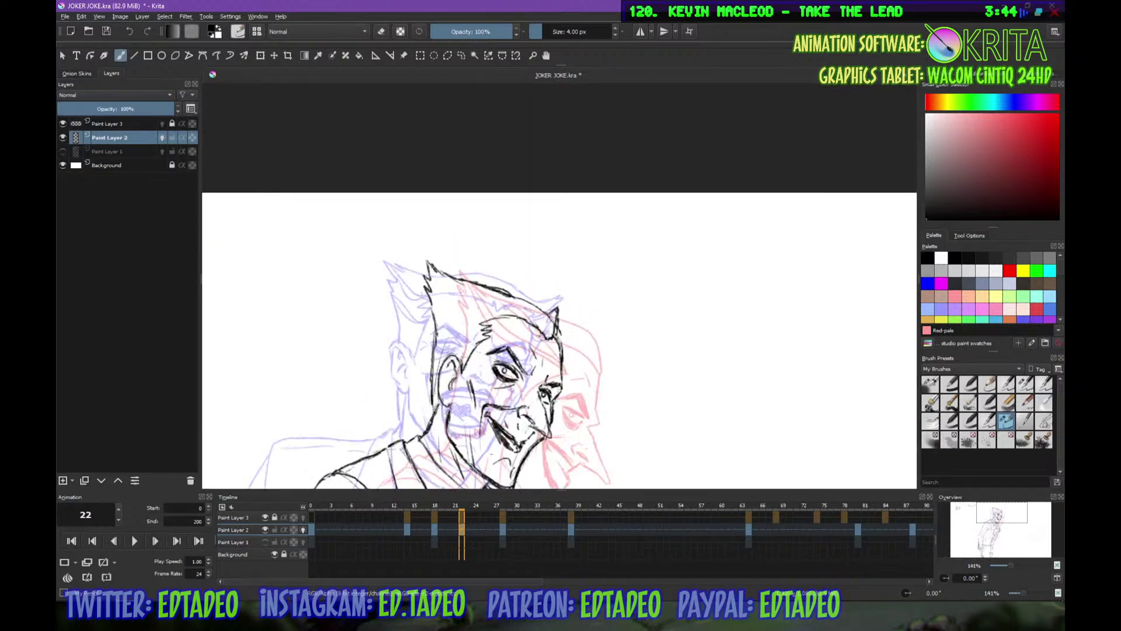
left_click_drag(432, 269, 469, 321)
mouse_move(433, 279)
left_mouse_down()
mouse_move(452, 313)
mouse_move(480, 326)
left_mouse_up()
left_click_drag(459, 281, 521, 318)
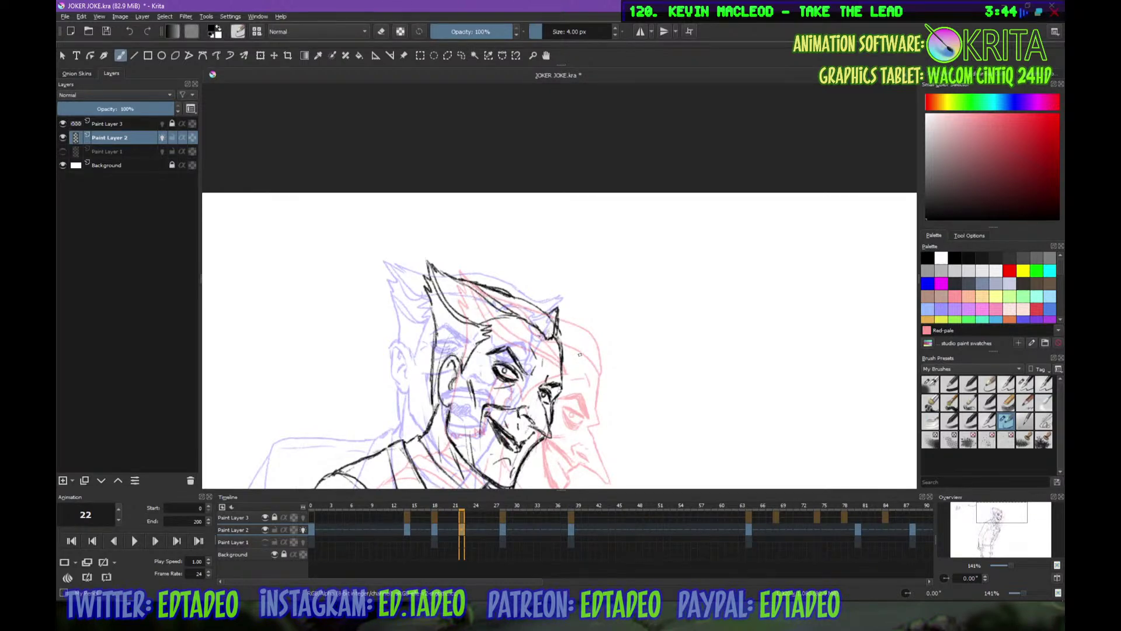
key("ctrl+z")
key("ctrl+z")
key("ctrl+z")
key("ctrl+z")
Draw the curved hair lock sweeping from the forehead hairline back to the spiked tuft
mouse_move(429, 282)
left_mouse_down()
mouse_move(477, 340)
mouse_move(486, 336)
mouse_move(457, 289)
mouse_move(488, 318)
left_mouse_up()
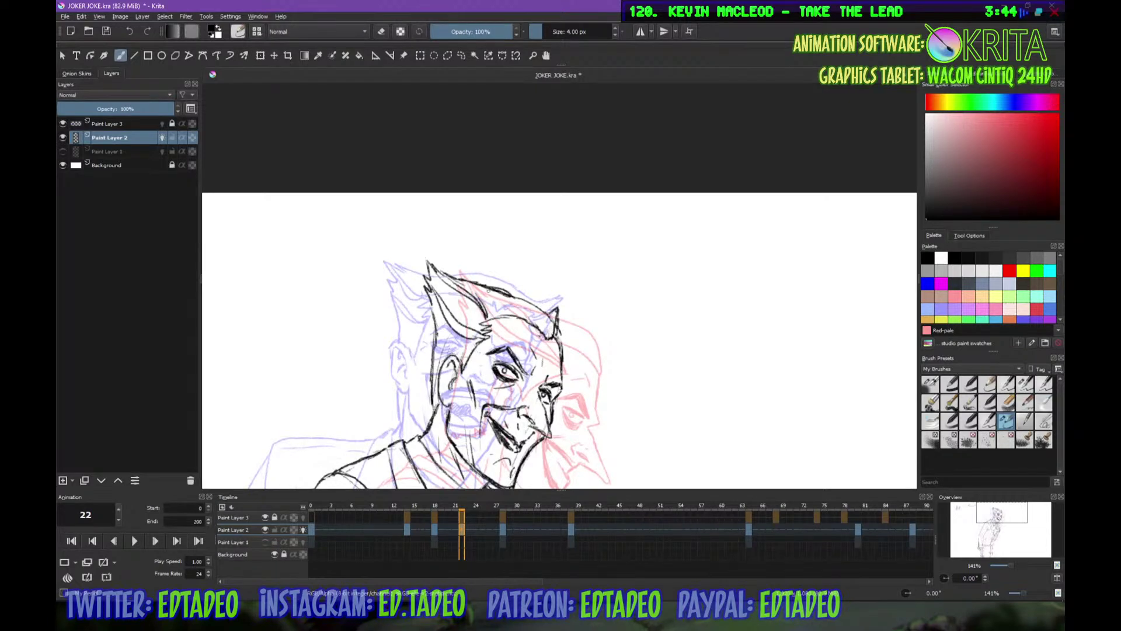
mouse_move(561, 332)
left_mouse_down()
mouse_move(568, 380)
mouse_move(587, 372)
mouse_move(596, 303)
mouse_move(620, 251)
left_mouse_up()
key("minus")
key("minus")
key("minus")
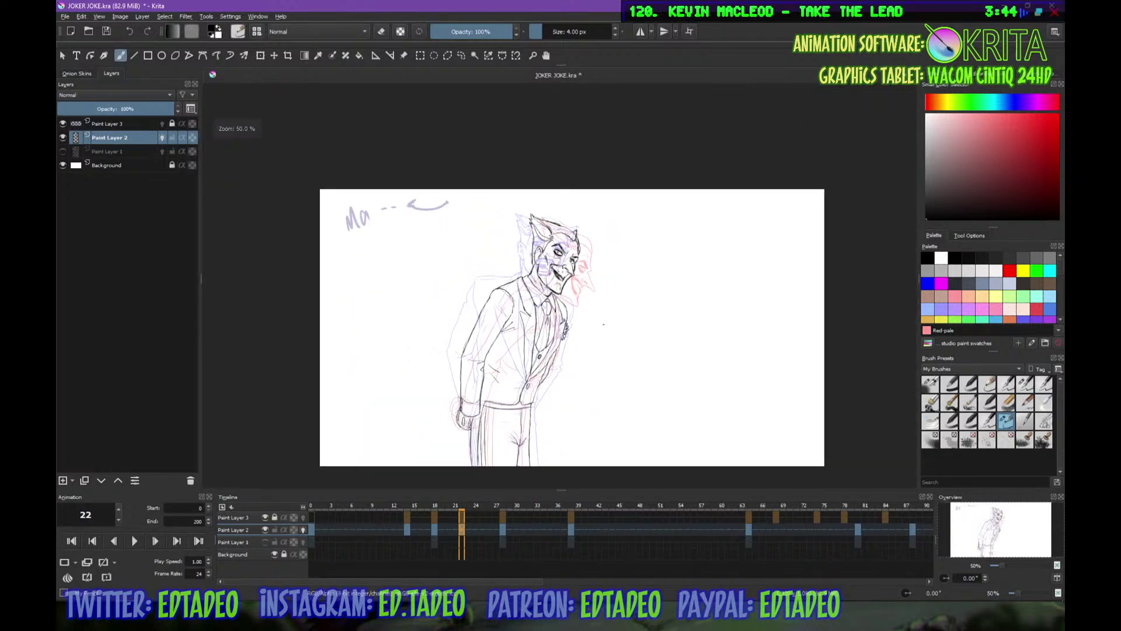
Compare the frame 22 pose with neighbouring frames on the timeline, return to frame 22 and save the file
left_click_drag(598, 383, 617, 348)
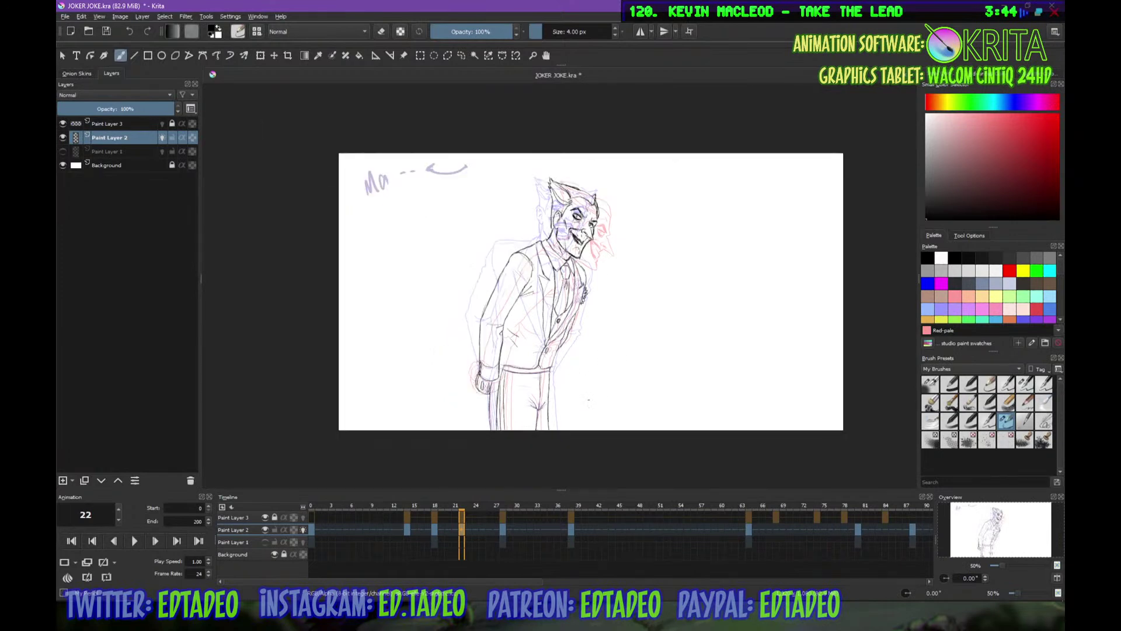
left_click_drag(433, 505, 514, 516)
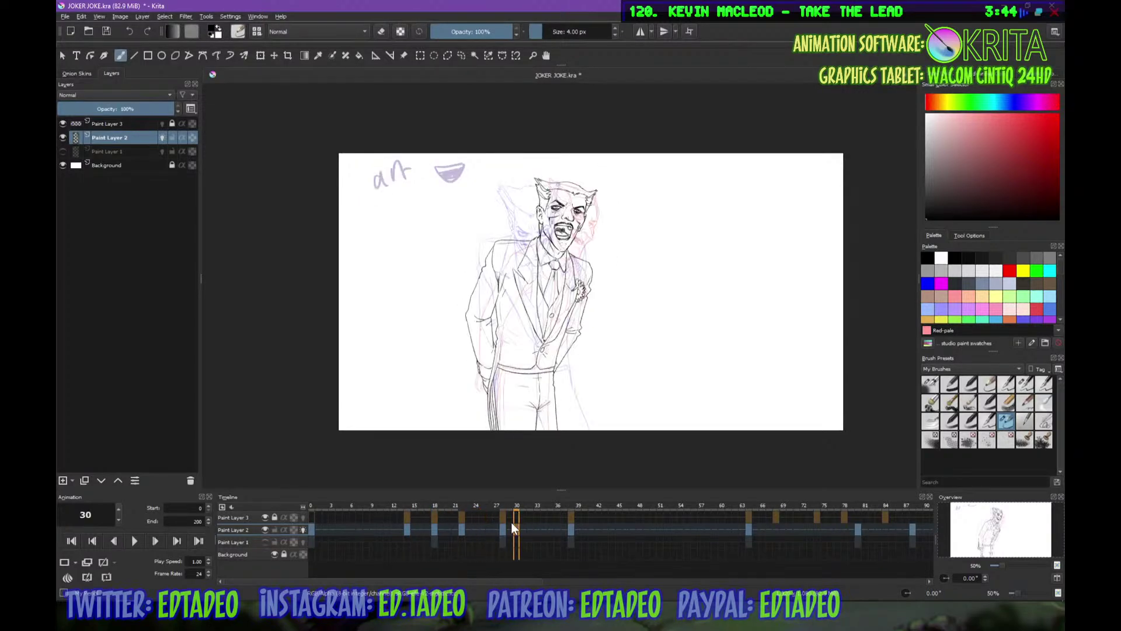
left_click(437, 530)
left_click(463, 529)
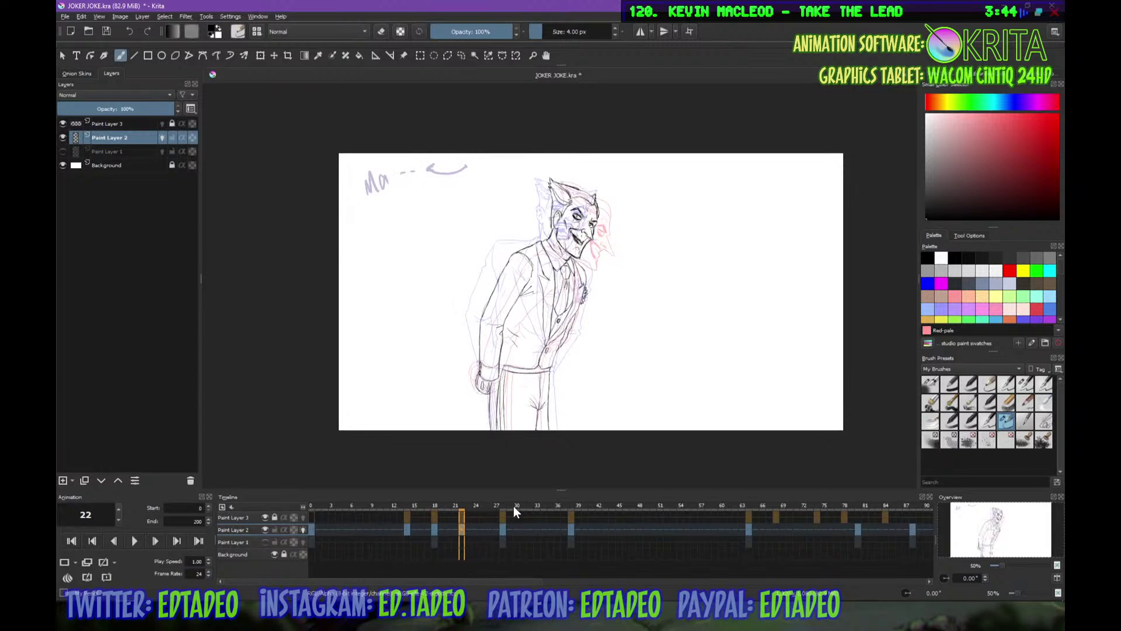
key("ctrl+s")
scroll(582, 232, "up", 3)
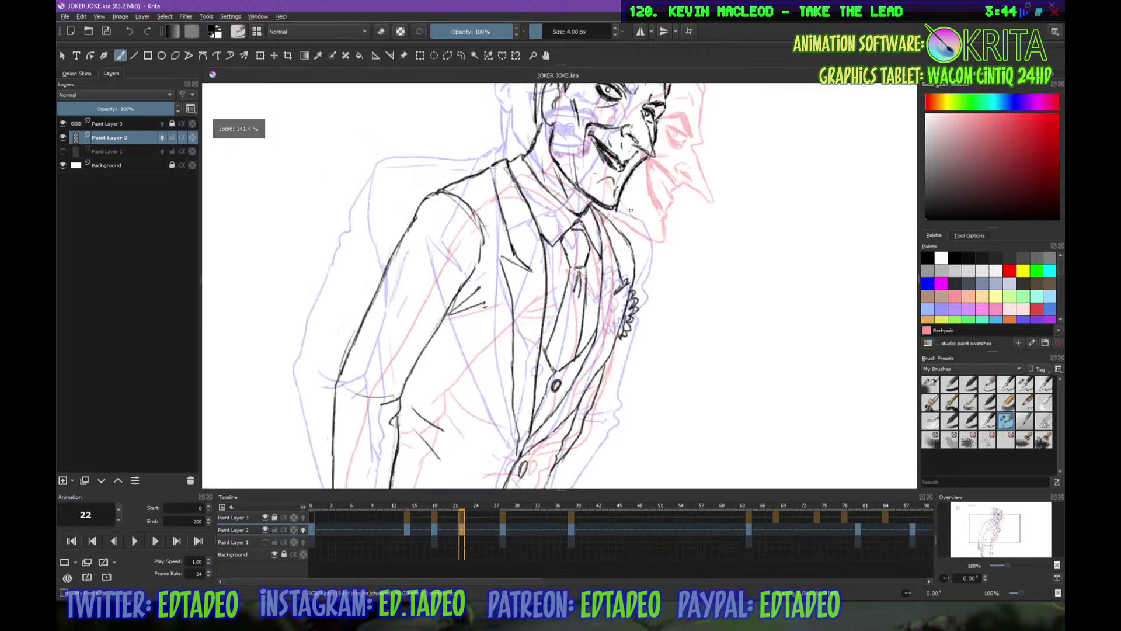
left_click(636, 273)
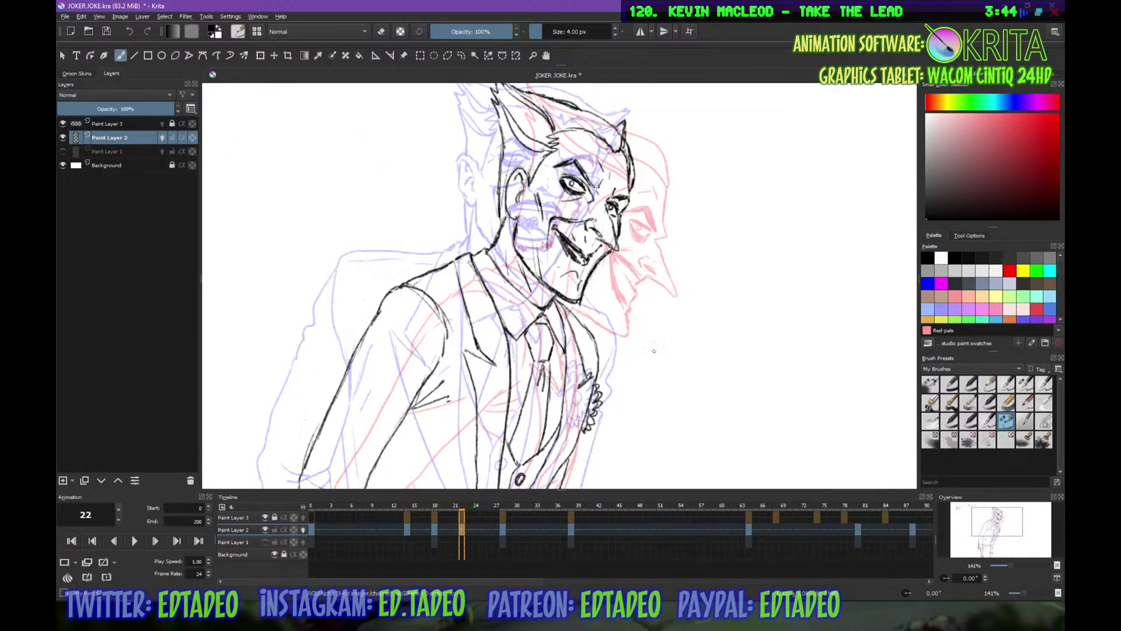
scroll(654, 350, "down", 4)
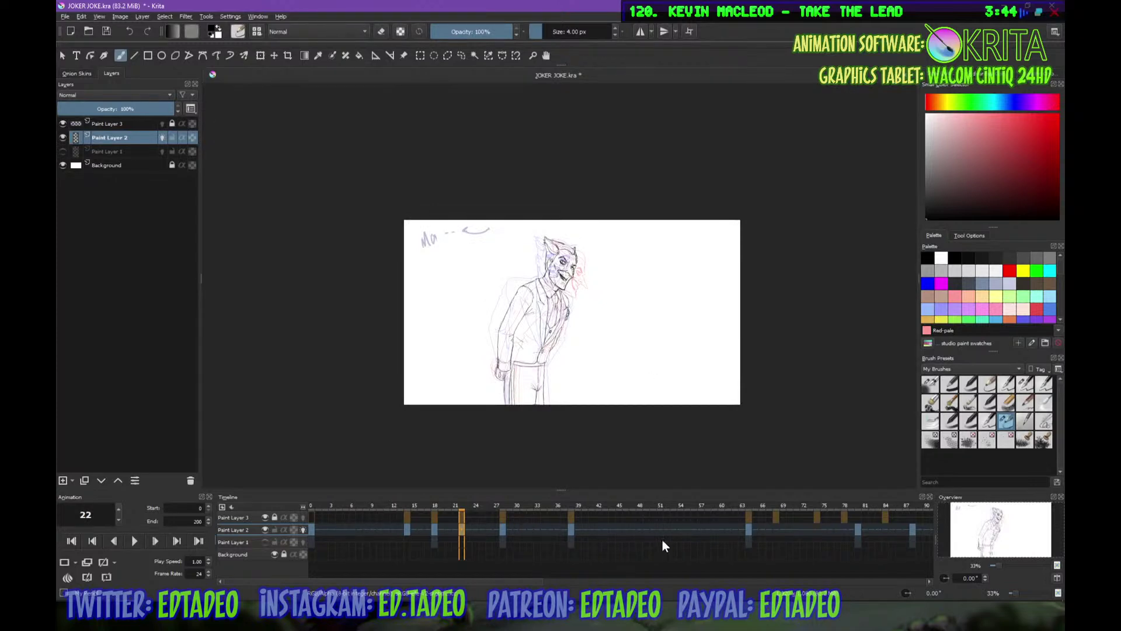
Go to frame 68 on Paint Layer 2 to work on its pose over the onion skins
left_click_drag(538, 580, 662, 575)
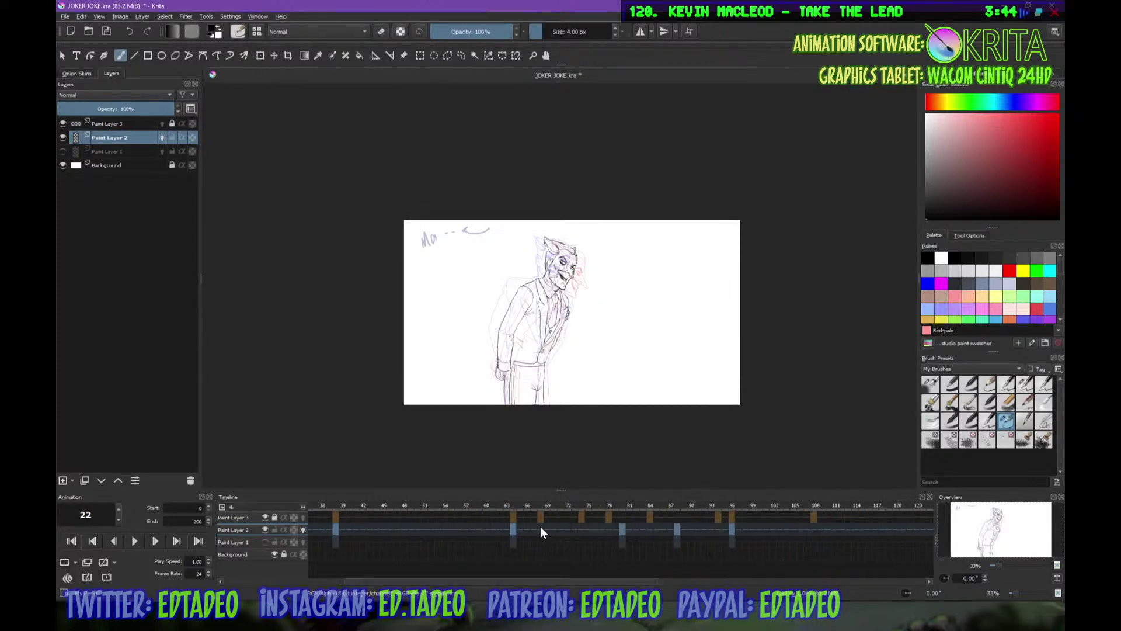
left_click(541, 528)
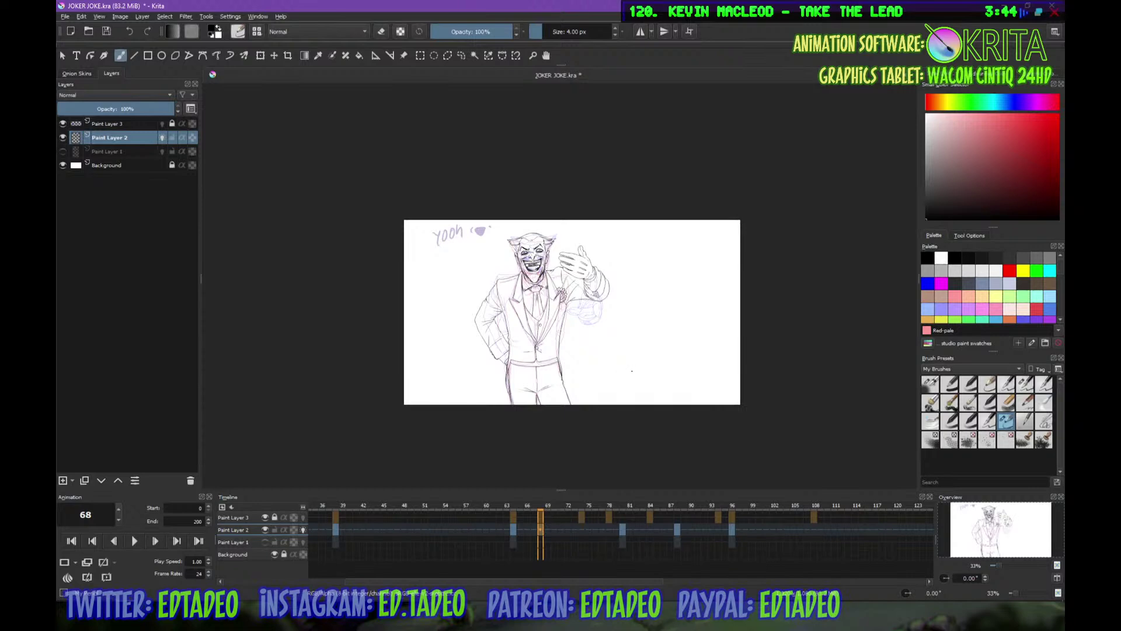
scroll(535, 282, "up", 6)
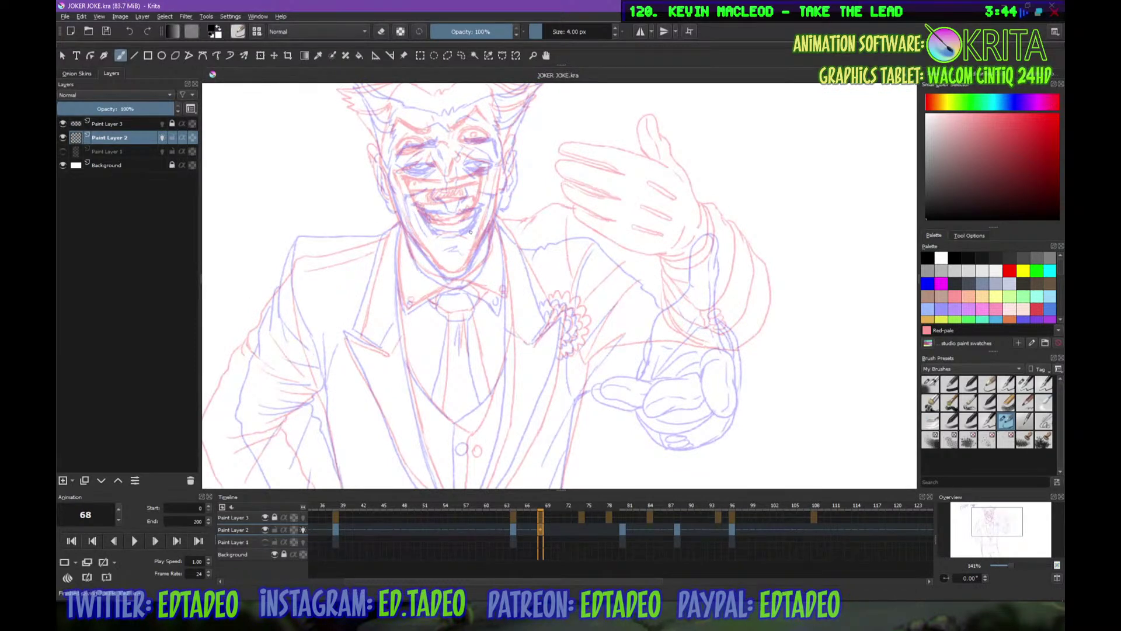
Sketch a small front-facing practice head beside the raised hand, with guide lines, eyes, nose, mouth, neck and an inner forehead contour
left_click_drag(483, 241, 555, 330)
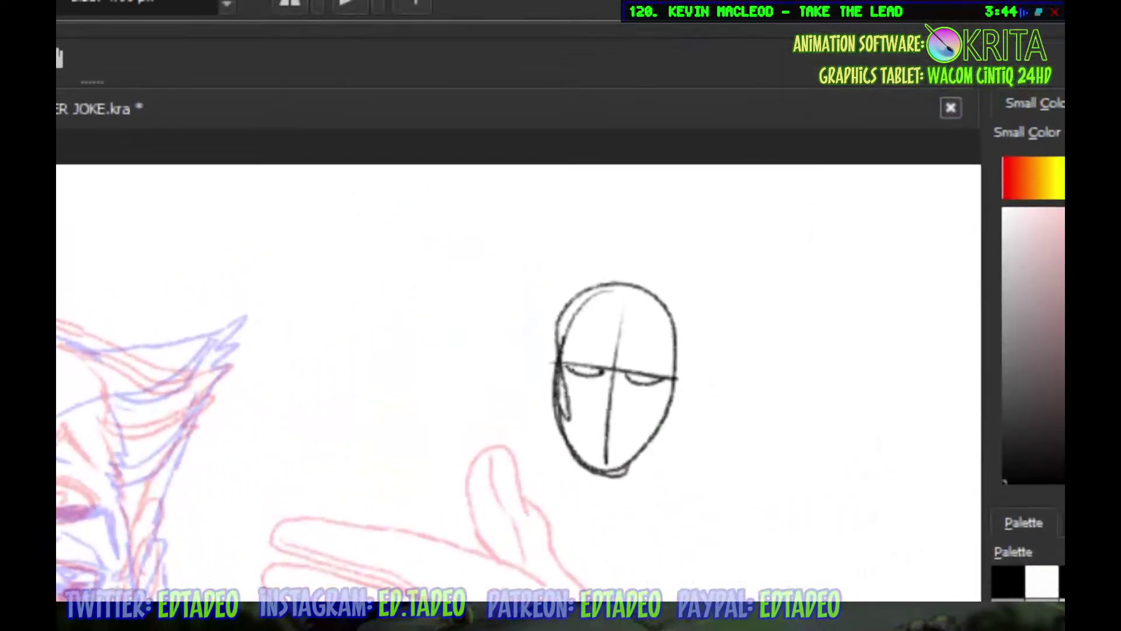
left_click_drag(611, 394, 611, 429)
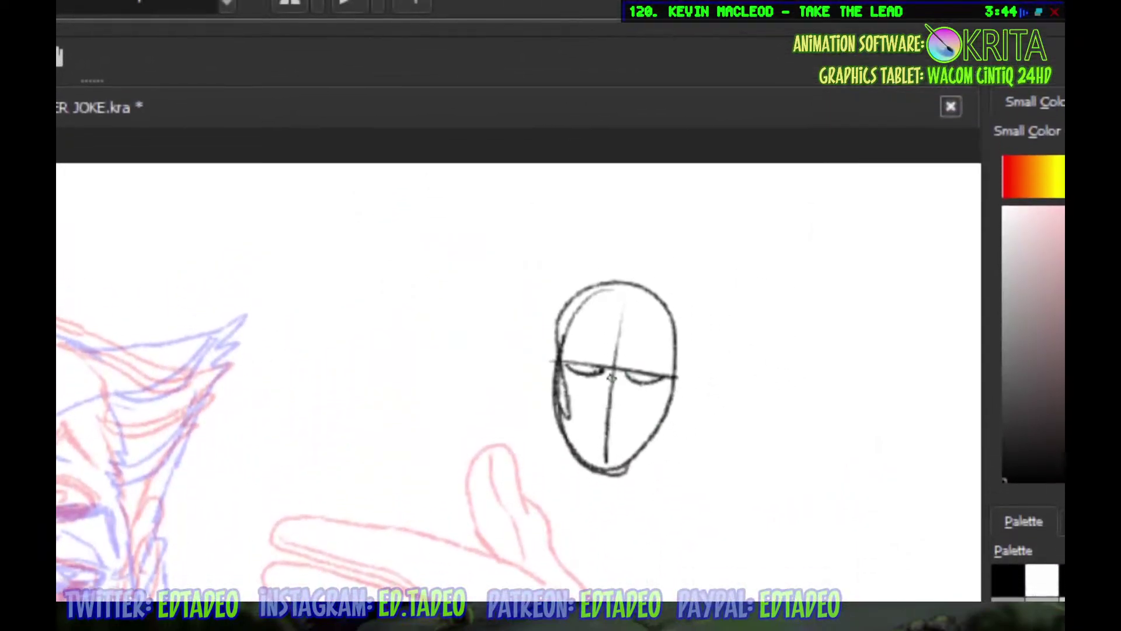
left_click_drag(614, 357, 624, 424)
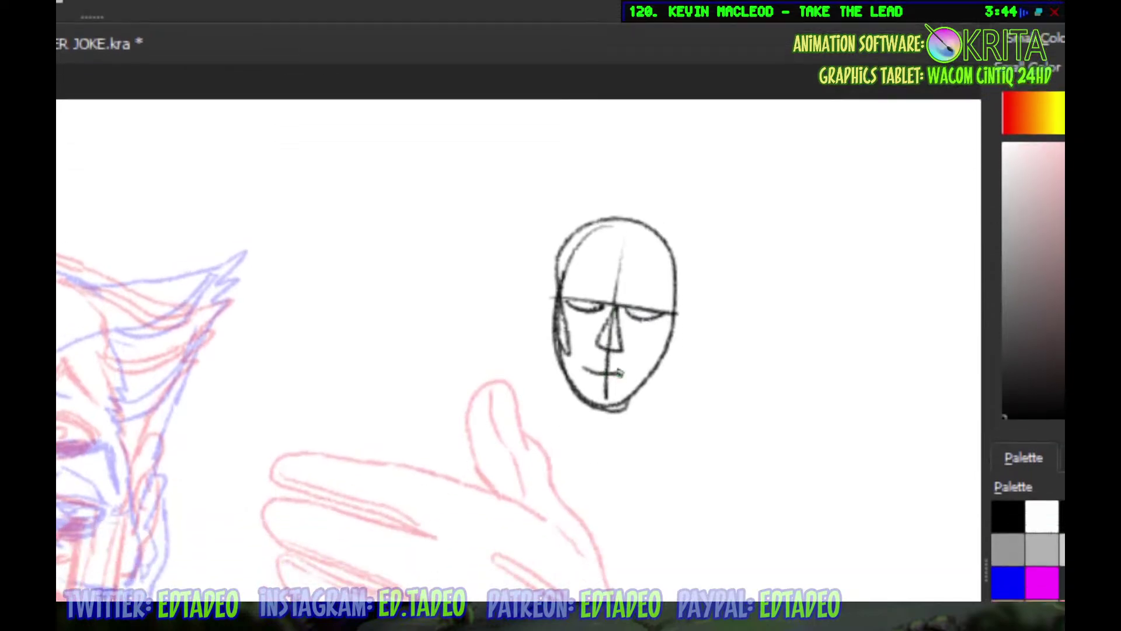
left_click_drag(565, 396, 571, 425)
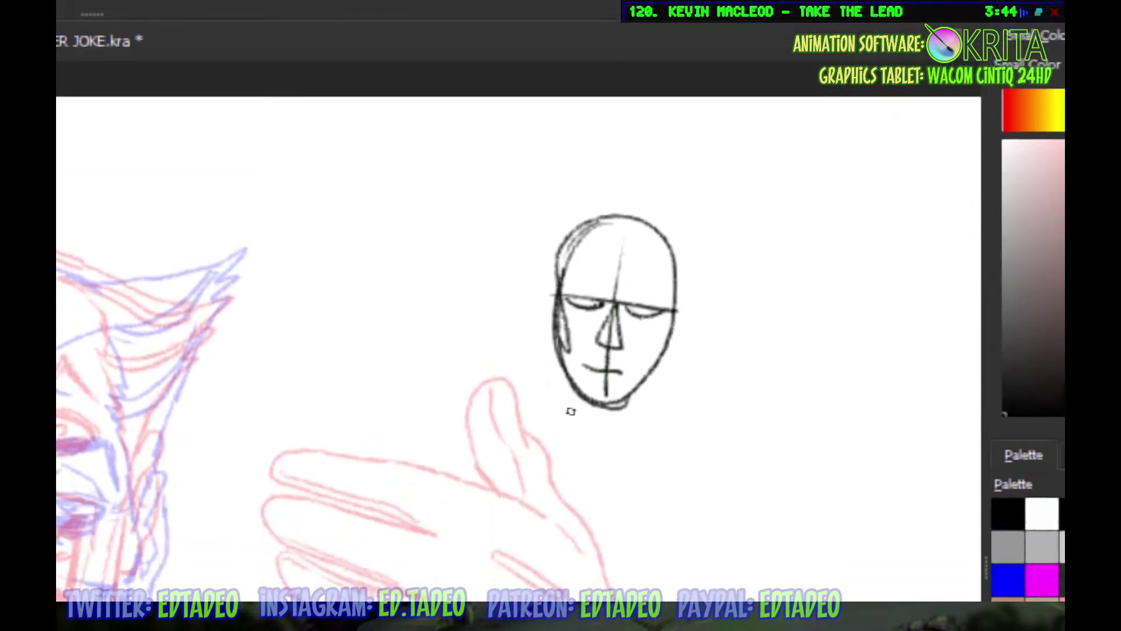
left_click_drag(643, 365, 645, 386)
left_click_drag(555, 375, 678, 389)
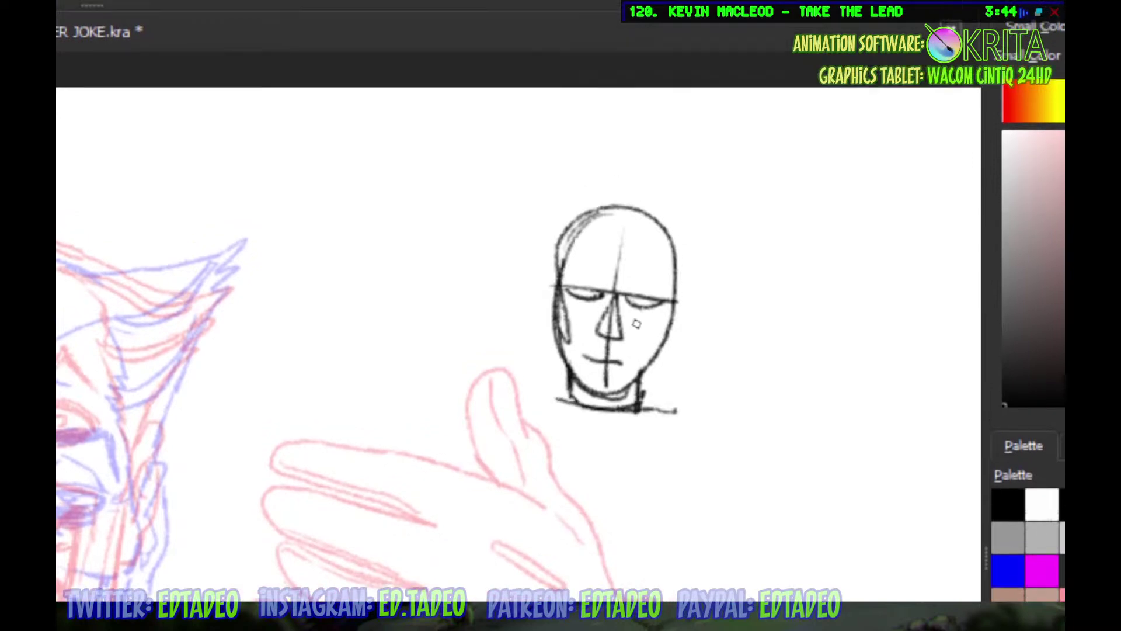
left_click_drag(575, 295, 663, 354)
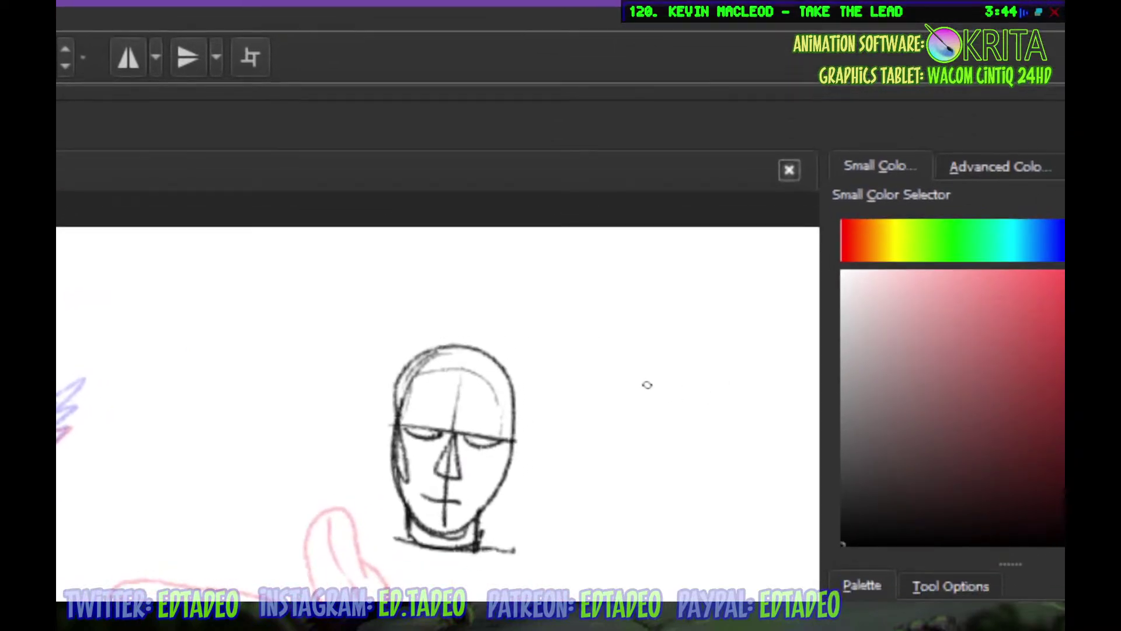
Sketch a second practice head in three-quarter view beside the first, with brow line, eye, nose, jaw and ear
mouse_move(675, 376)
left_mouse_down()
mouse_move(619, 424)
mouse_move(602, 529)
left_mouse_up()
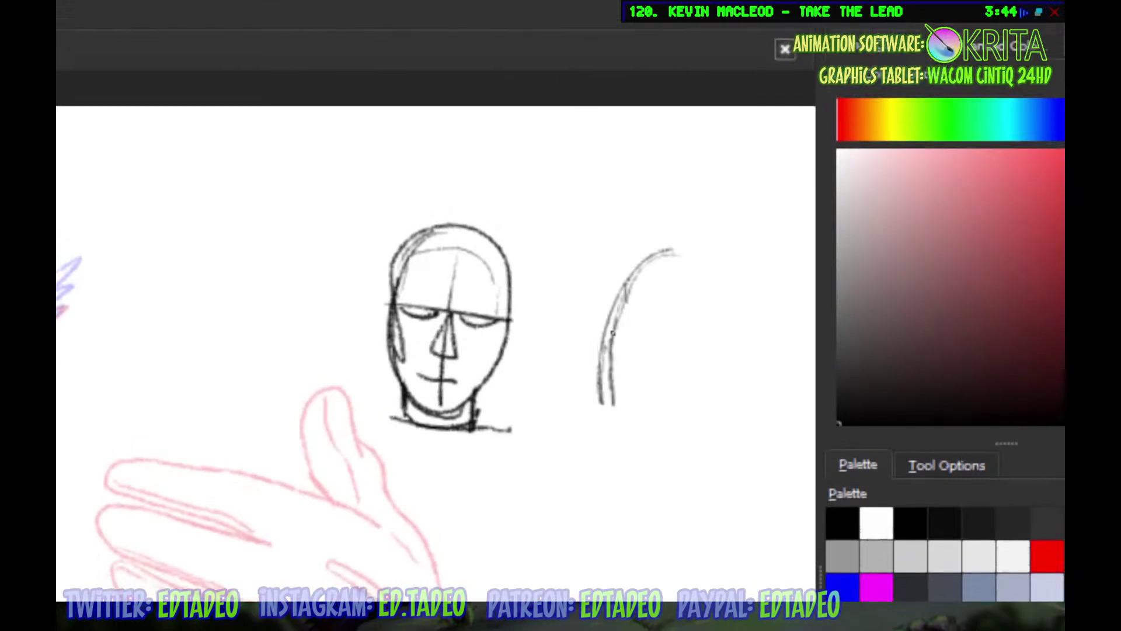
left_click_drag(640, 299, 613, 435)
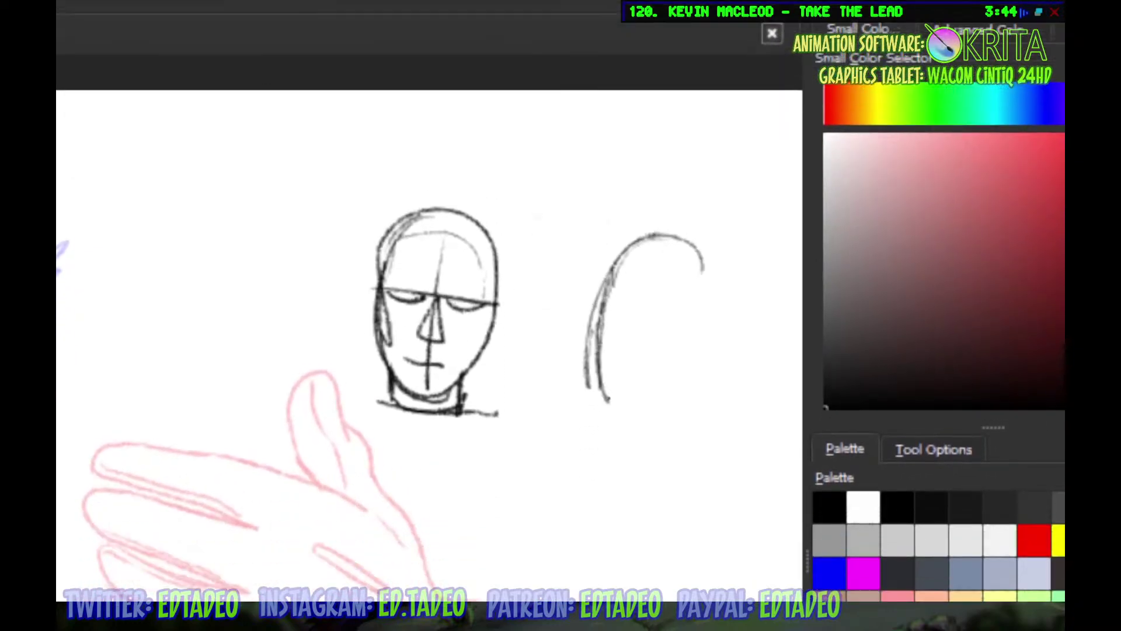
left_click_drag(648, 304, 609, 441)
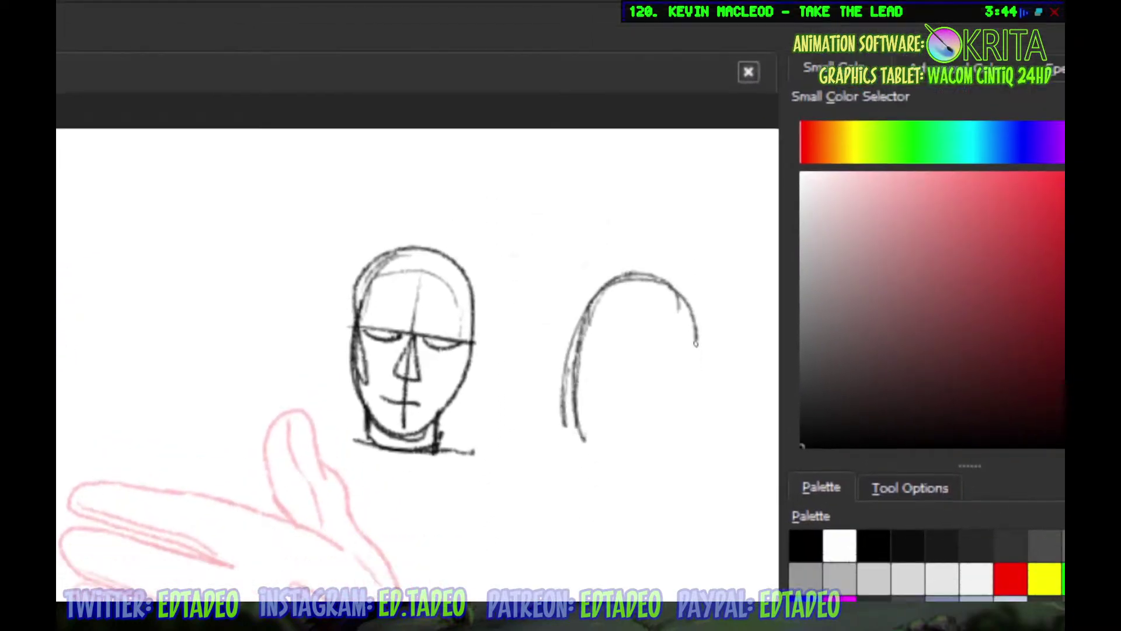
left_click_drag(697, 345, 586, 424)
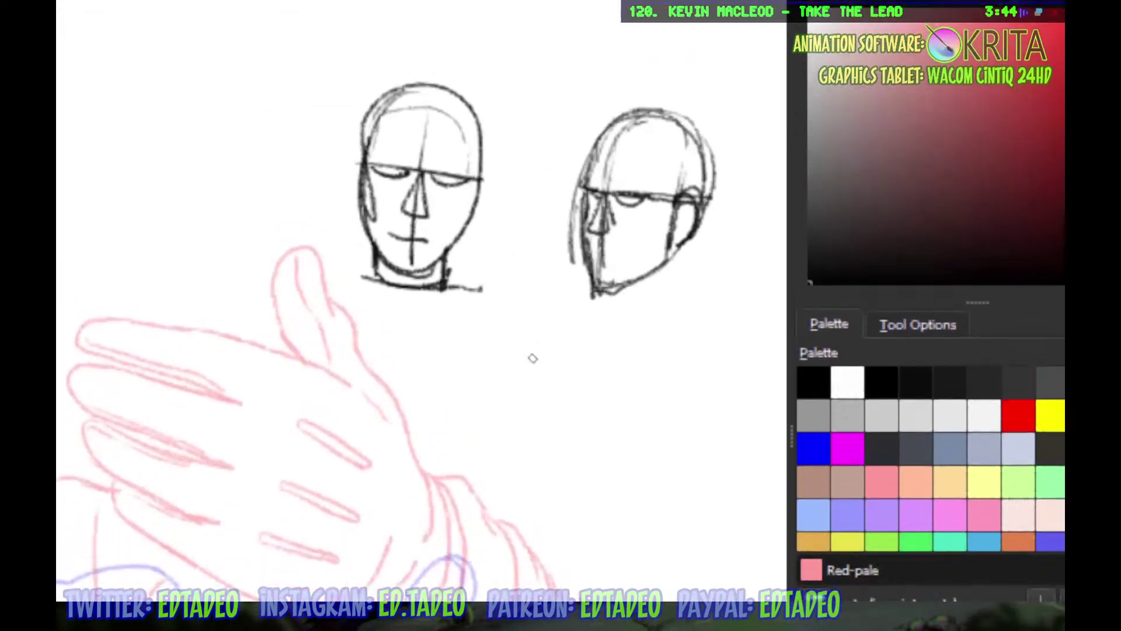
Sketch a larger practice face below the two heads, with thick eyebrows, eyes, nose and mouth inside a rounded outline
mouse_move(419, 406)
left_mouse_down()
mouse_move(476, 405)
mouse_move(485, 422)
mouse_move(532, 424)
left_mouse_up()
left_click_drag(648, 419, 587, 431)
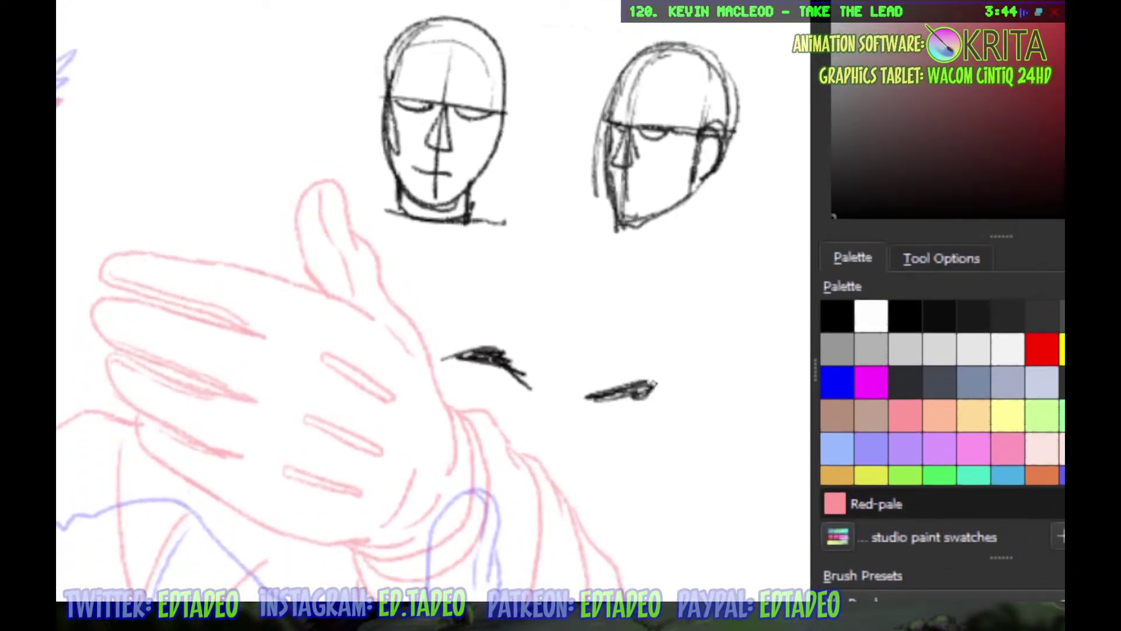
mouse_move(457, 381)
left_mouse_down()
mouse_move(514, 398)
mouse_move(482, 391)
left_mouse_up()
mouse_move(630, 385)
left_mouse_down()
mouse_move(657, 399)
mouse_move(632, 414)
left_mouse_up()
left_click_drag(606, 407, 617, 410)
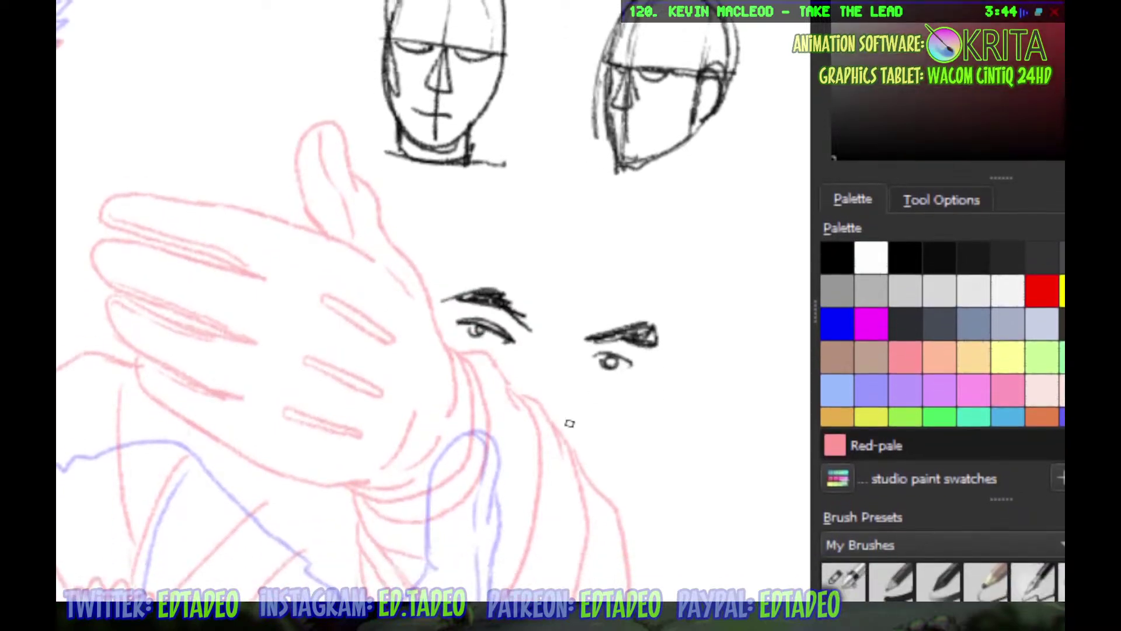
mouse_move(555, 386)
left_mouse_down()
mouse_move(528, 421)
mouse_move(549, 465)
left_mouse_up()
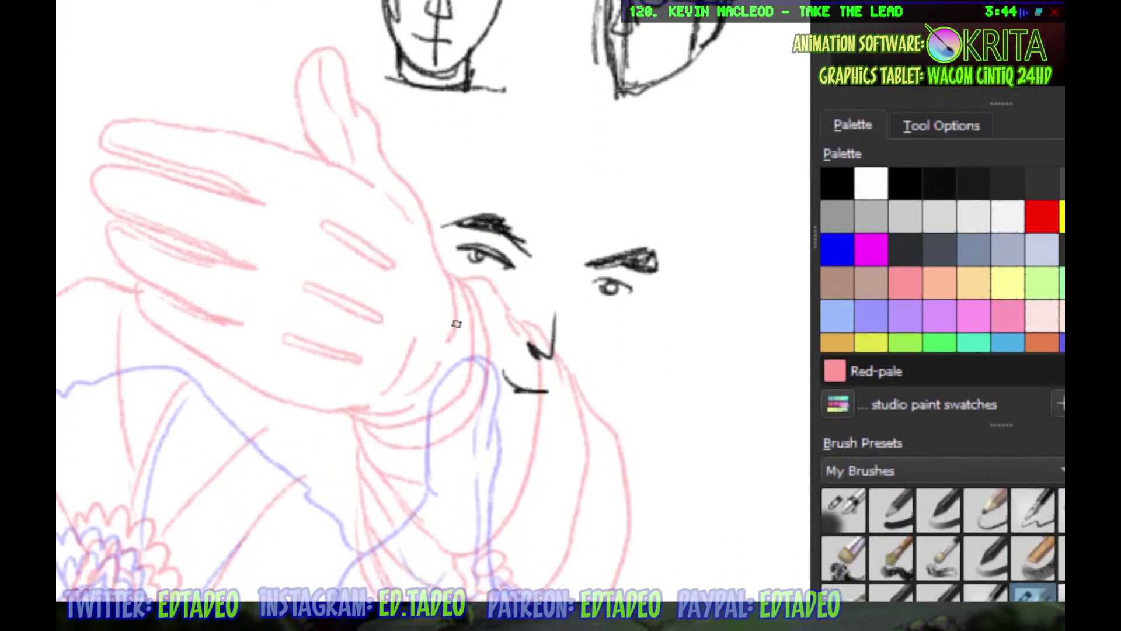
mouse_move(433, 222)
left_mouse_down()
mouse_move(563, 450)
mouse_move(439, 199)
left_mouse_up()
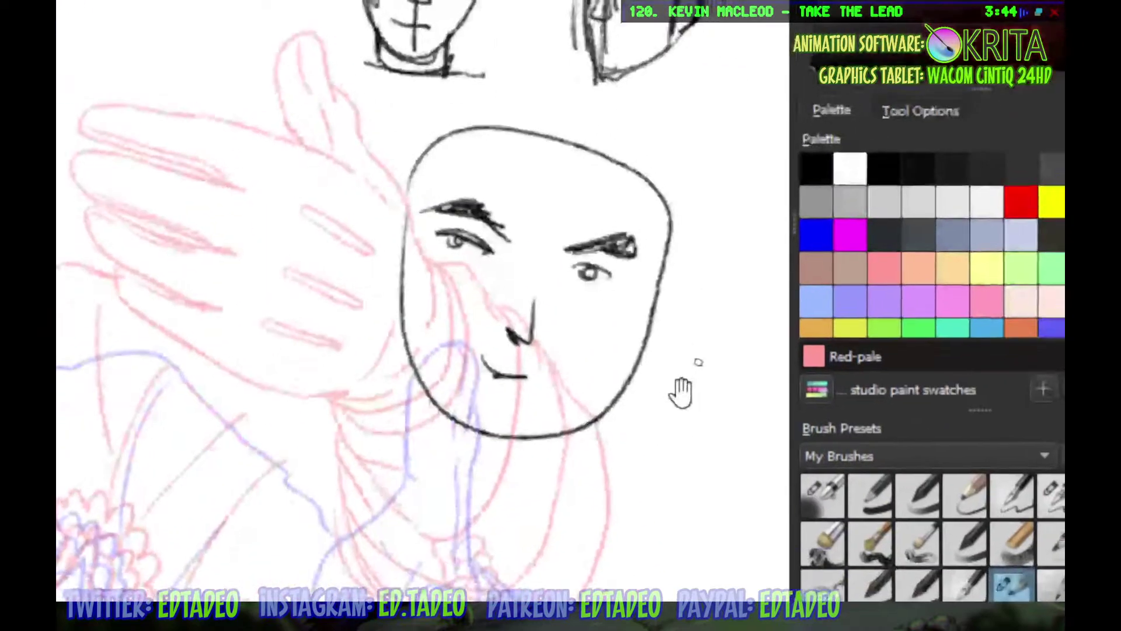
Sketch another practice face beside the larger one, with a domed head contour, angled eyebrows, eyes, nose and mouth
mouse_move(681, 393)
left_mouse_down()
mouse_move(316, 336)
mouse_move(243, 336)
mouse_move(428, 300)
mouse_move(365, 448)
left_mouse_up()
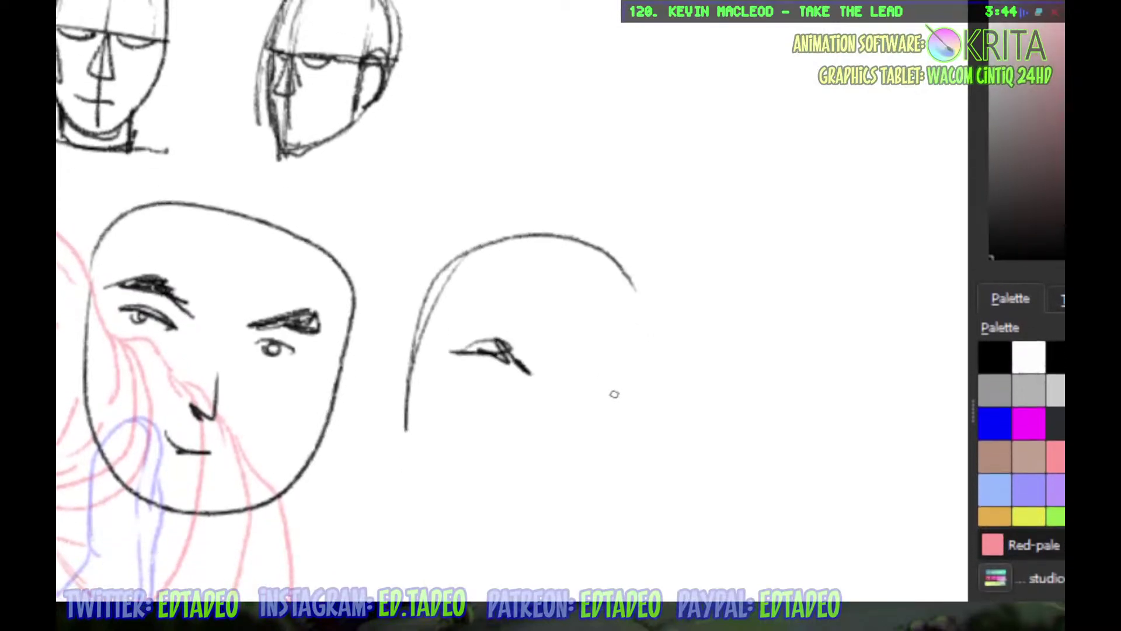
left_click_drag(596, 398, 650, 400)
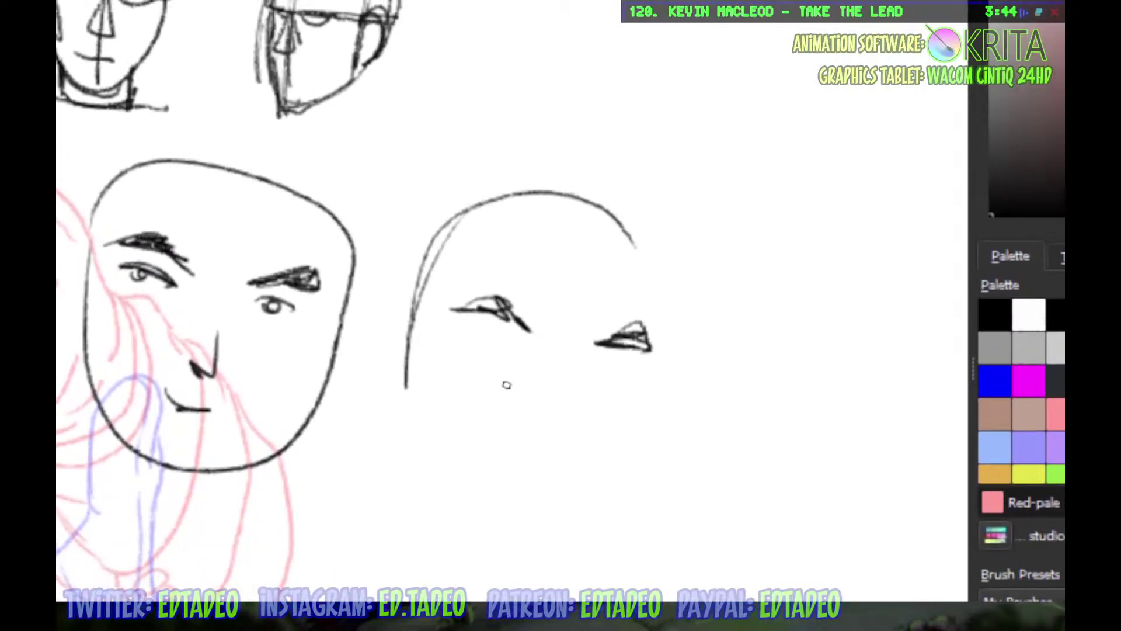
left_click_drag(572, 380, 559, 419)
left_click_drag(461, 343, 512, 354)
left_click_drag(598, 375, 627, 386)
left_click_drag(502, 491, 545, 491)
mouse_move(426, 248)
left_mouse_down()
mouse_move(492, 436)
mouse_move(636, 394)
left_mouse_up()
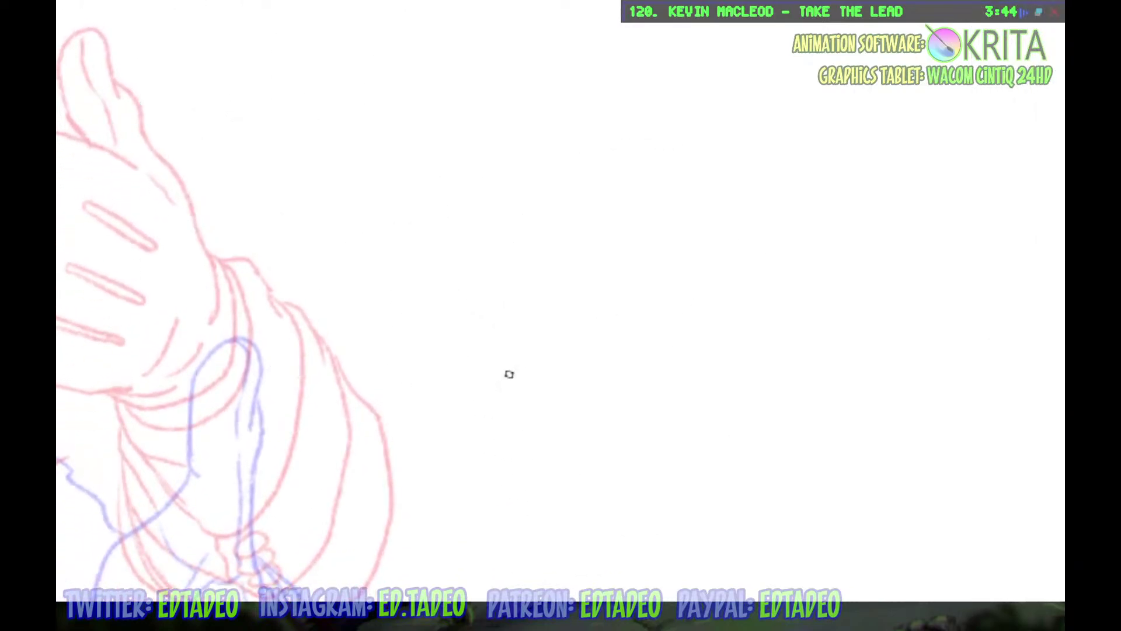
Draw the Joker's two thick angular eyebrows in black between the red and blue onion-skin poses
left_click_drag(345, 376, 795, 391)
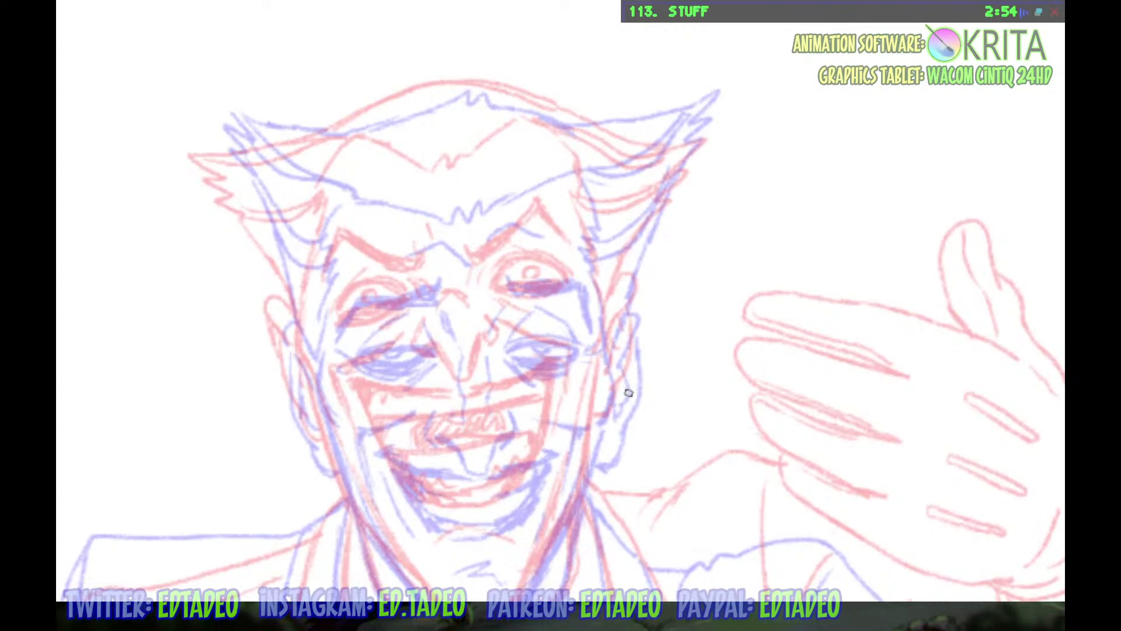
left_click_drag(628, 392, 509, 452)
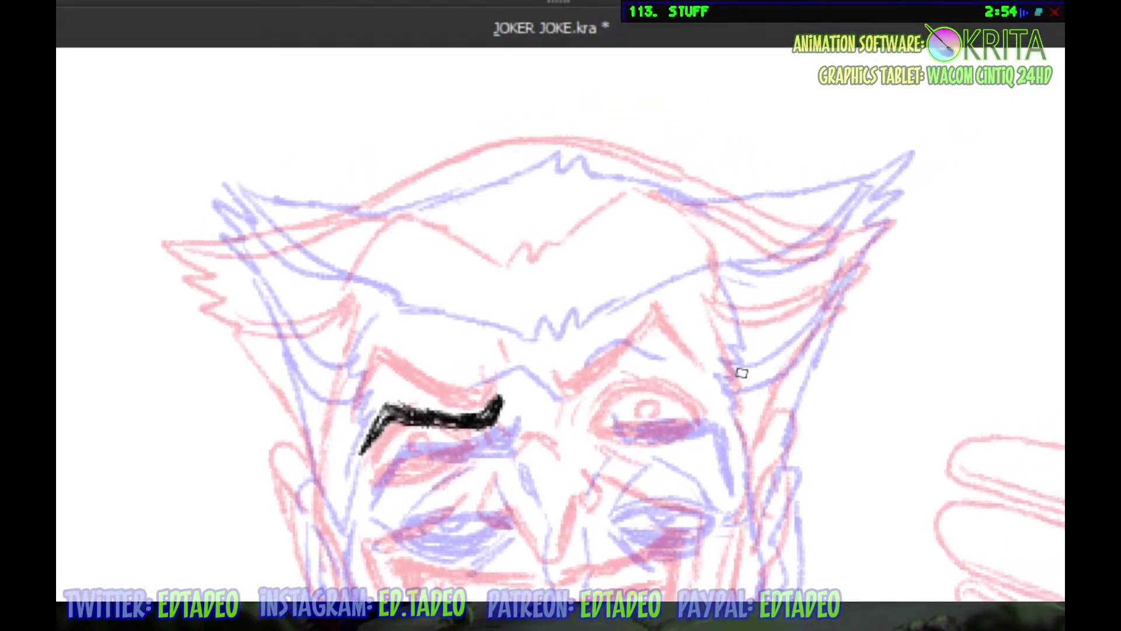
left_click_drag(587, 409, 671, 361)
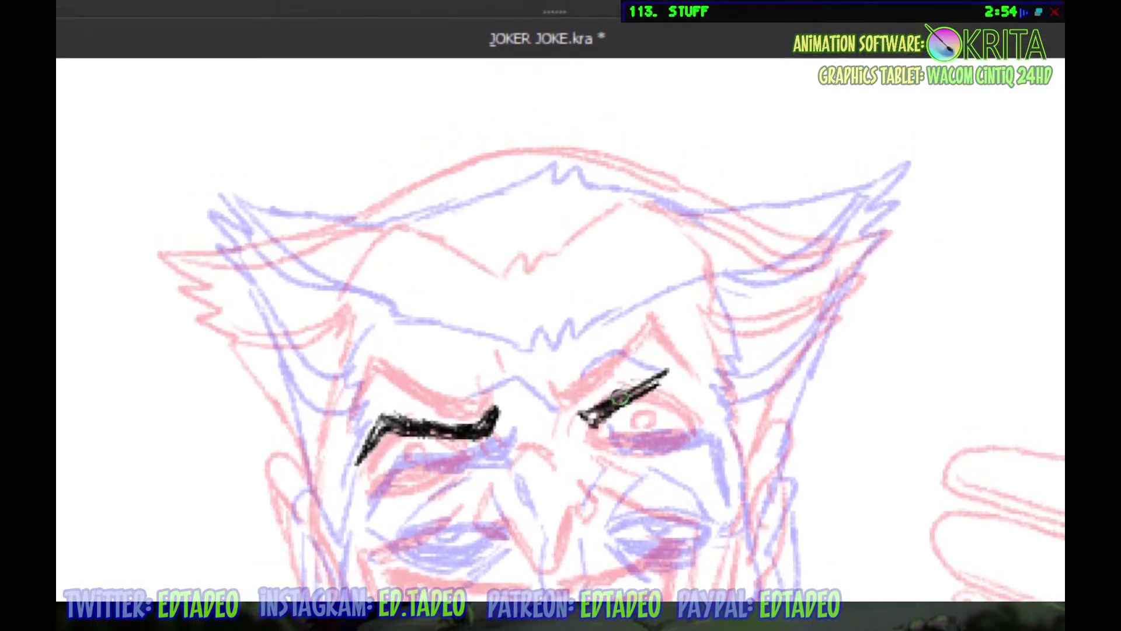
mouse_move(585, 413)
left_mouse_down()
mouse_move(676, 374)
mouse_move(708, 404)
left_mouse_up()
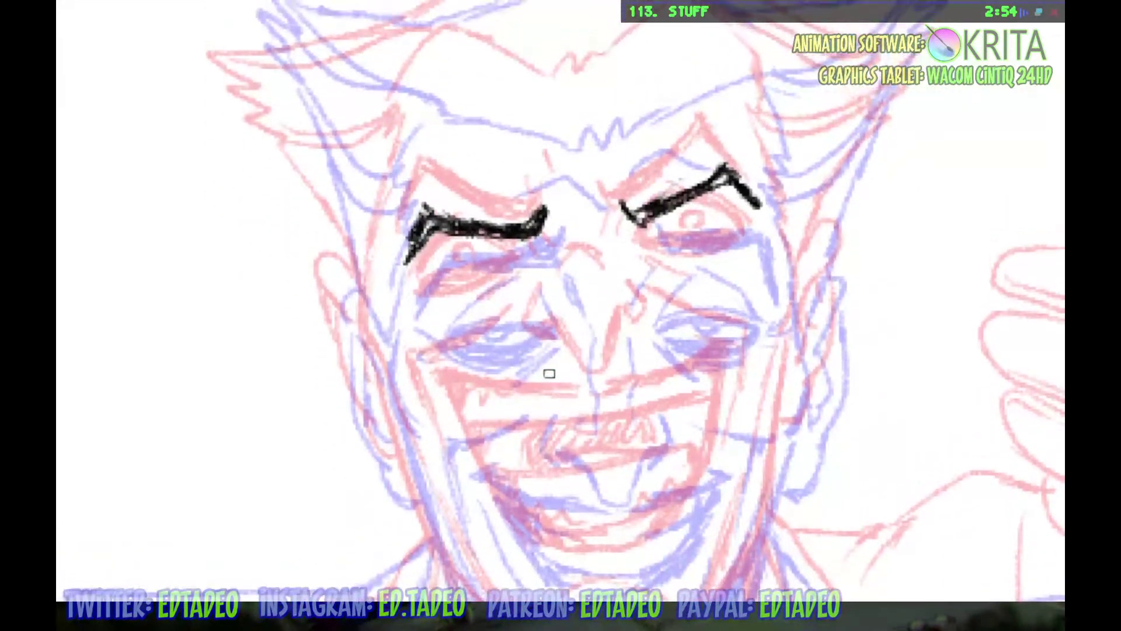
Trace the nose of both onion-skin poses as guides and draw the in-between nose with its nostrils midway between them
left_click_drag(547, 363, 550, 401)
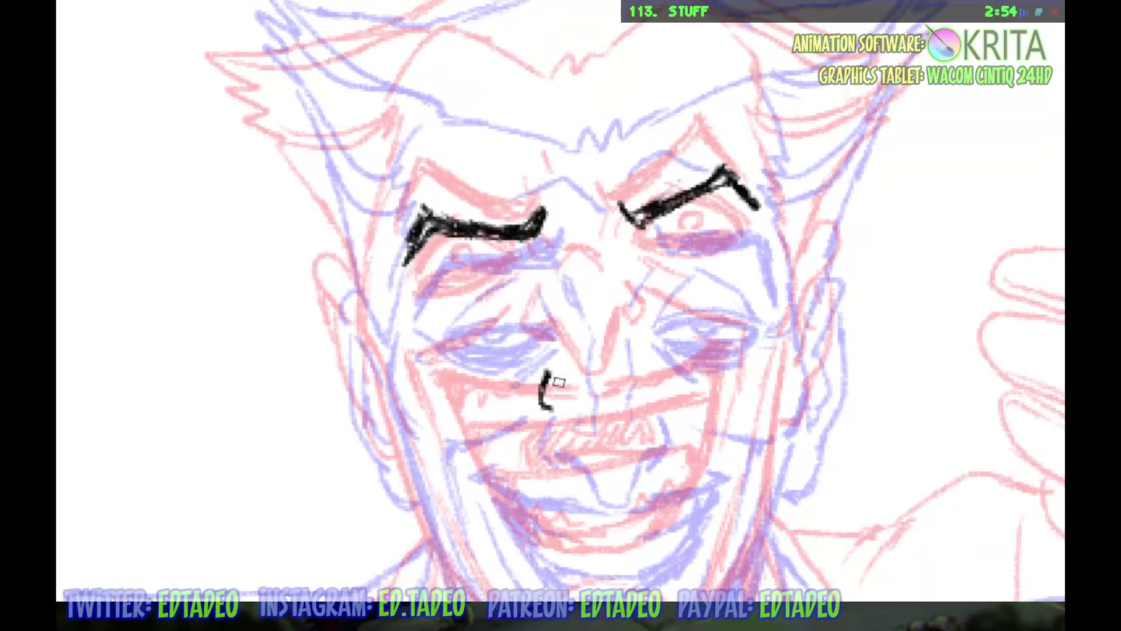
key("ctrl+z")
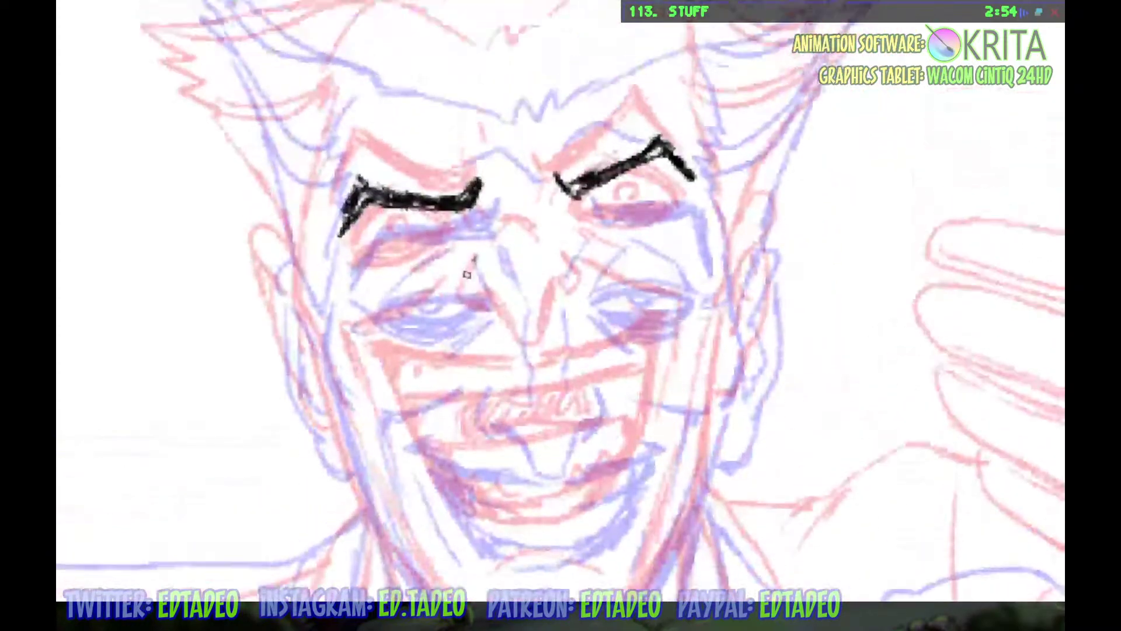
left_click_drag(475, 209, 526, 285)
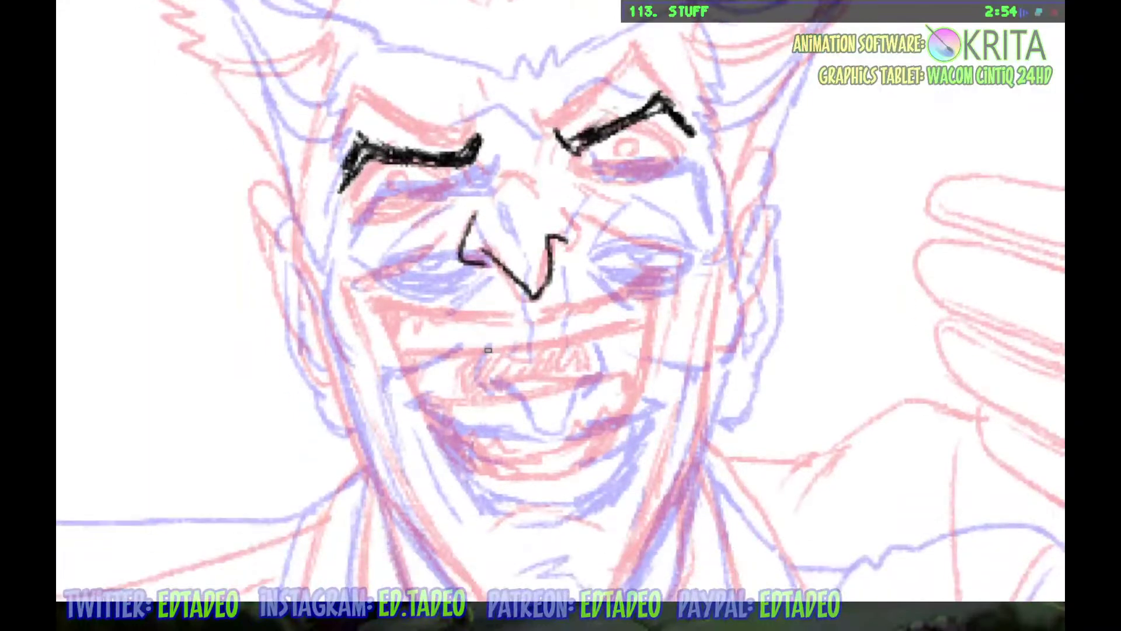
mouse_move(489, 342)
left_mouse_down()
mouse_move(483, 380)
mouse_move(561, 430)
mouse_move(583, 383)
mouse_move(608, 380)
left_mouse_up()
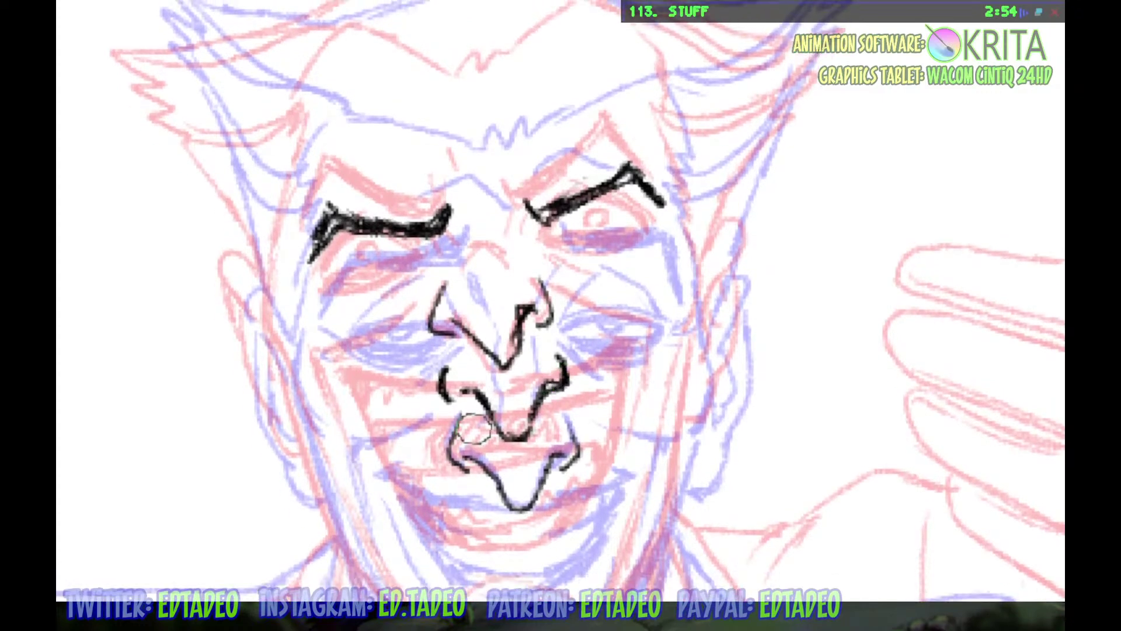
Erase the two traced guide noses above and below the in-between nose
scroll(496, 358, "down", 5)
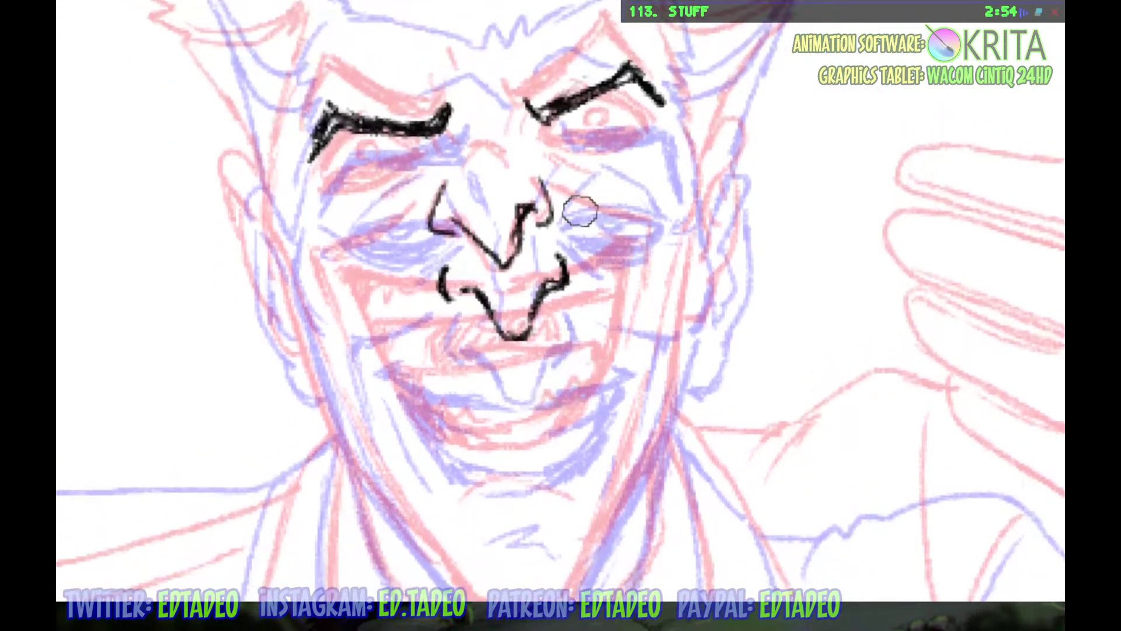
left_click_drag(581, 205, 584, 314)
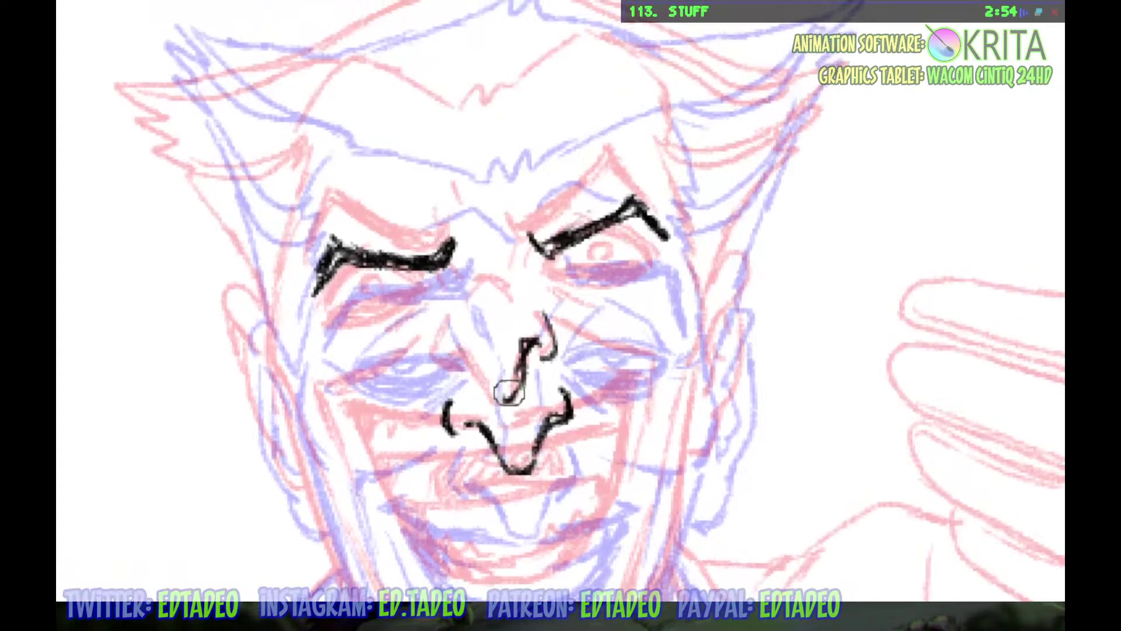
scroll(554, 386, "up", 2)
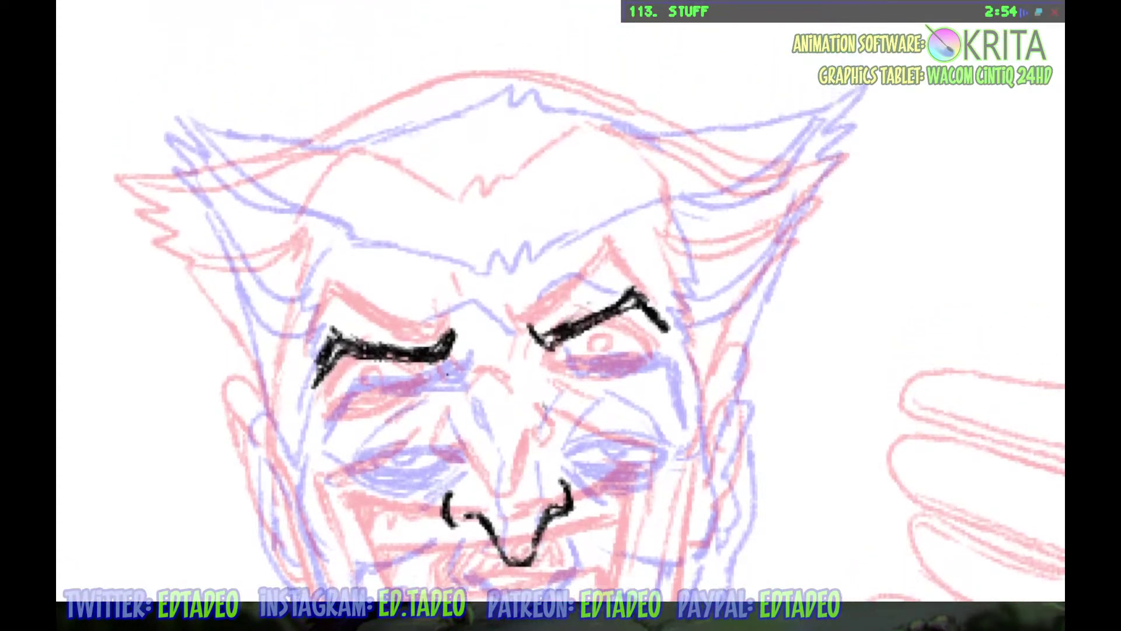
Draw the short crease strokes between the eyebrows and the broken line along the nose bridge
scroll(456, 358, "up", 1)
scroll(518, 380, "down", 2)
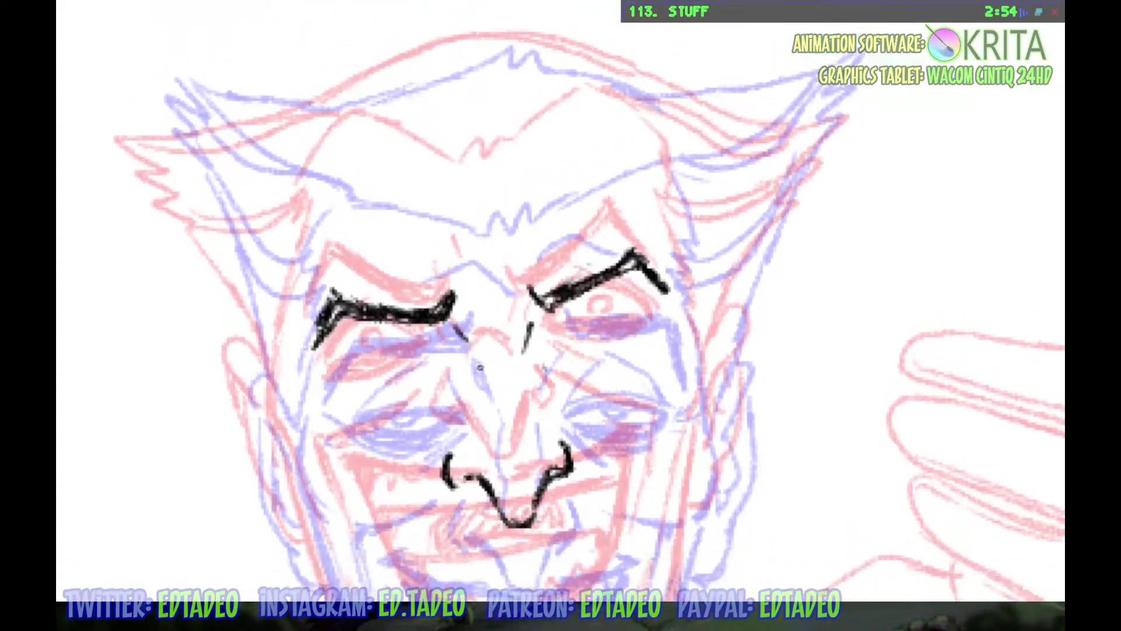
scroll(518, 380, "down", 3)
left_click_drag(530, 257, 523, 284)
left_click_drag(481, 303, 481, 353)
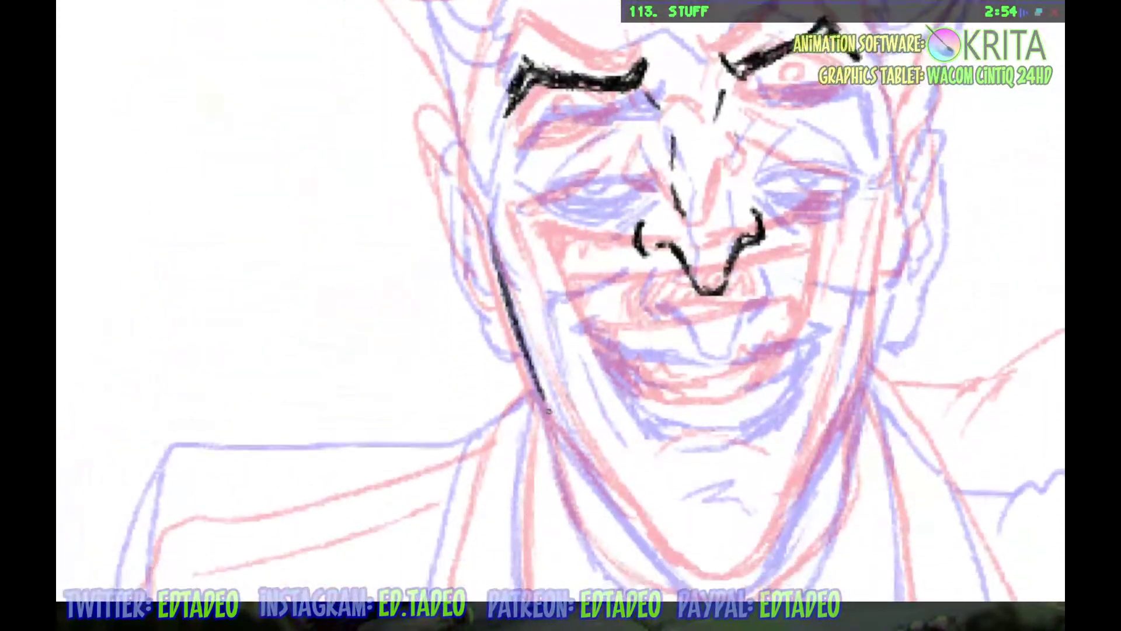
Draw the Joker's jawline in black down both sides of the face to the chin, between the onion-skin poses
left_click_drag(490, 320, 599, 567)
left_click_drag(598, 408, 672, 508)
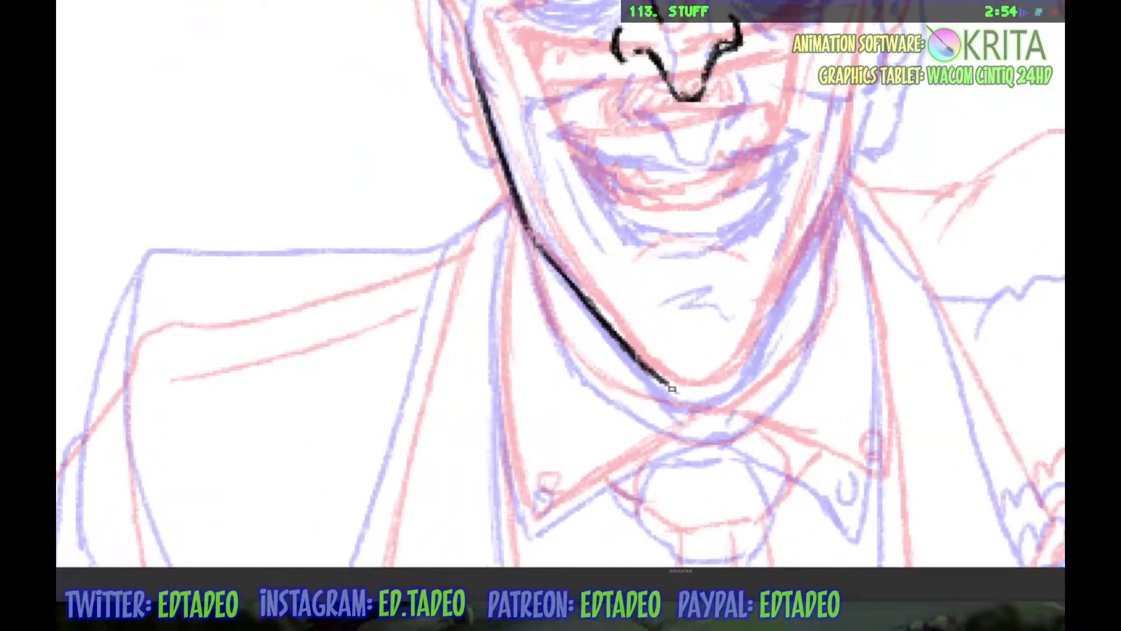
mouse_move(672, 389)
left_mouse_down()
mouse_move(701, 403)
mouse_move(742, 374)
mouse_move(789, 275)
left_mouse_up()
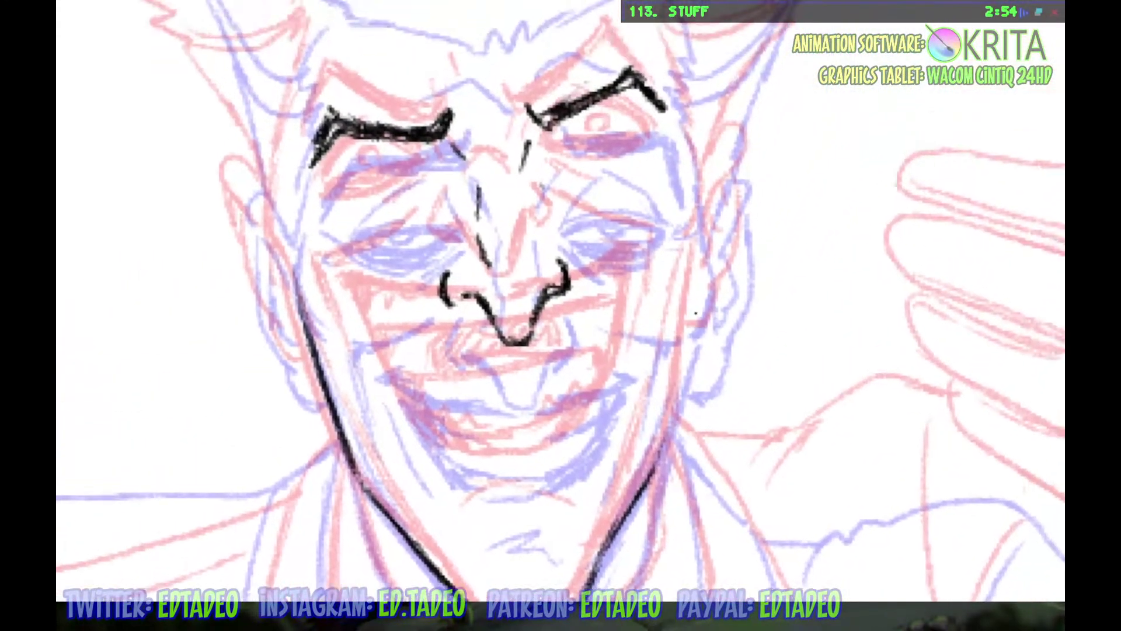
left_click_drag(782, 152, 767, 243)
left_click_drag(688, 318, 673, 416)
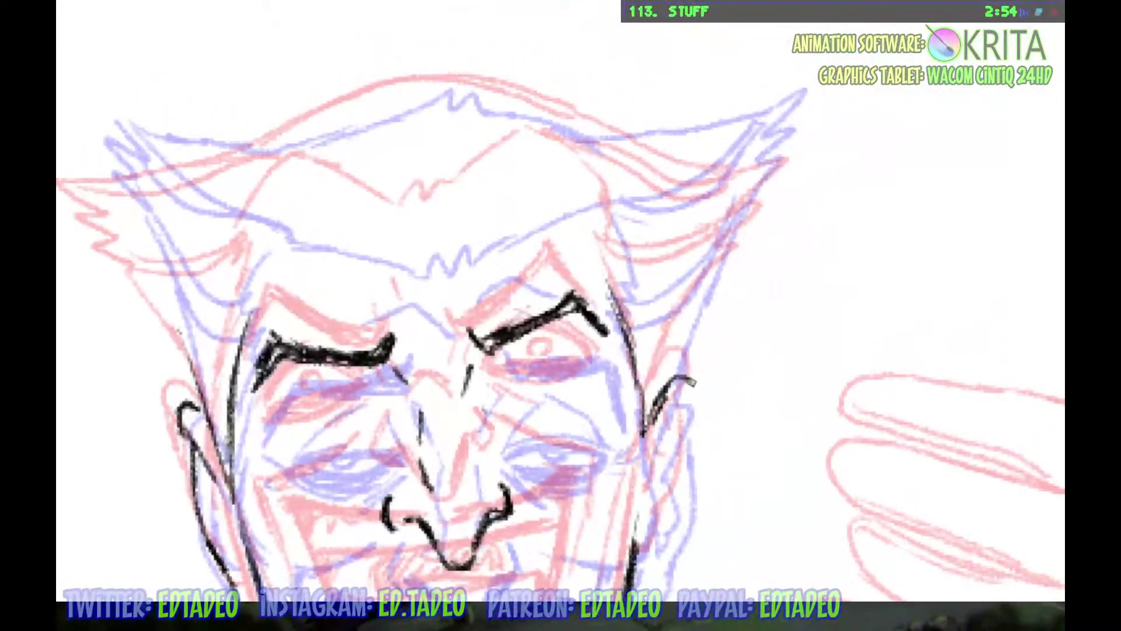
Draw the right ear's outer contour and inner fold beside the face
left_click_drag(694, 383, 654, 458)
mouse_move(687, 410)
left_mouse_down()
mouse_move(653, 470)
mouse_move(666, 456)
left_mouse_up()
left_click_drag(675, 354, 678, 437)
left_click_drag(665, 502, 666, 373)
left_click_drag(671, 320, 627, 394)
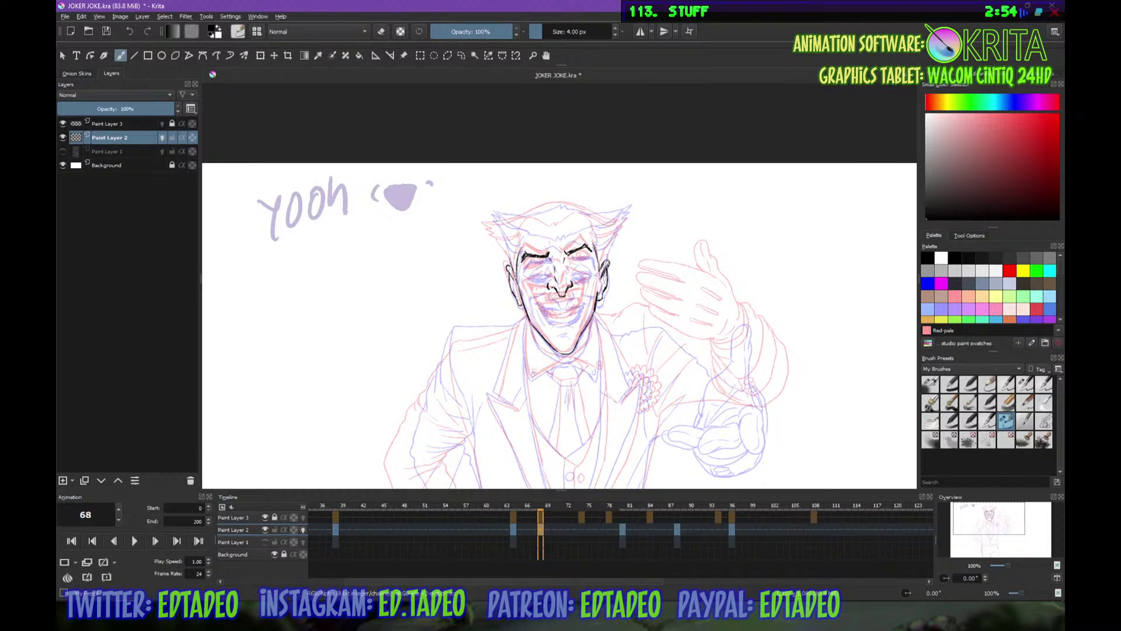
Draw the outline of the wide open laughing mouth below the nose, undoing the stray strokes
key("plus")
key("plus")
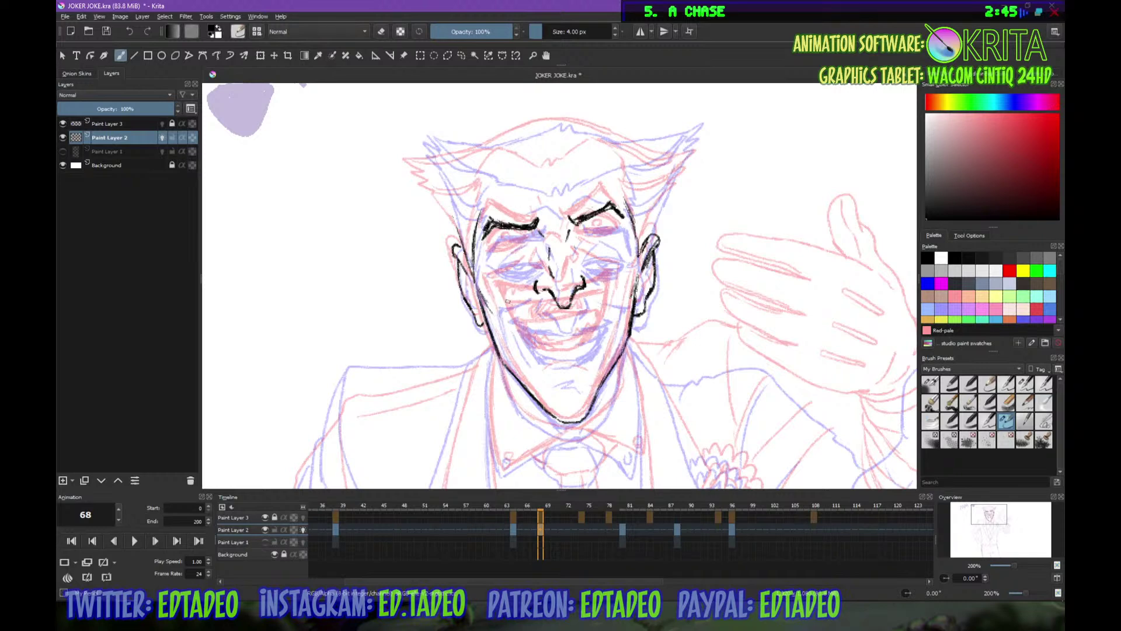
left_click_drag(509, 304, 530, 306)
key("ctrl+z")
mouse_move(522, 304)
left_mouse_down()
mouse_move(551, 305)
mouse_move(522, 332)
mouse_move(564, 361)
left_mouse_up()
mouse_move(520, 310)
left_mouse_down()
mouse_move(598, 302)
mouse_move(601, 333)
mouse_move(561, 361)
mouse_move(530, 346)
mouse_move(583, 308)
mouse_move(577, 315)
left_mouse_up()
key("ctrl+z")
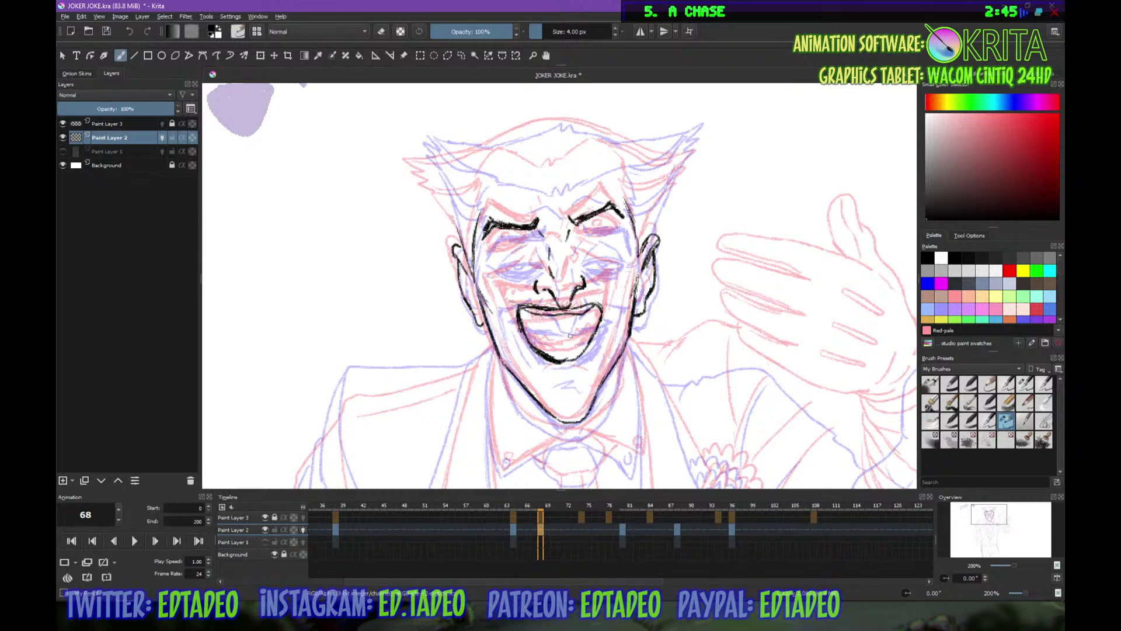
Draw the tongue and upper teeth line inside the mouth and hatch the dark gap and upper lip
mouse_move(530, 343)
left_mouse_down()
mouse_move(569, 351)
mouse_move(583, 341)
left_mouse_up()
key("e")
key("e")
mouse_move(522, 309)
left_mouse_down()
mouse_move(528, 334)
mouse_move(585, 322)
mouse_move(552, 318)
left_mouse_up()
left_click_drag(543, 332, 584, 323)
mouse_move(520, 307)
left_mouse_down()
mouse_move(534, 334)
mouse_move(597, 310)
left_mouse_up()
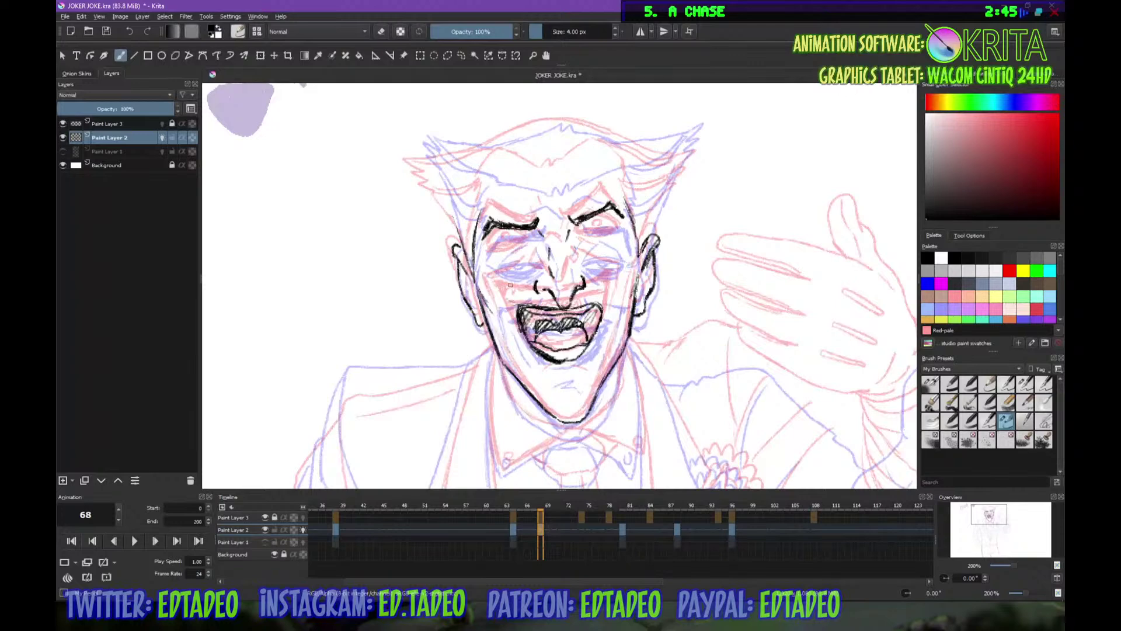
Draw the left cheek crease beside the mouth and thicken the lower lip in black
mouse_move(496, 287)
left_mouse_down()
mouse_move(529, 279)
mouse_move(508, 336)
left_mouse_up()
left_click_drag(496, 287, 516, 315)
left_click_drag(598, 296, 601, 307)
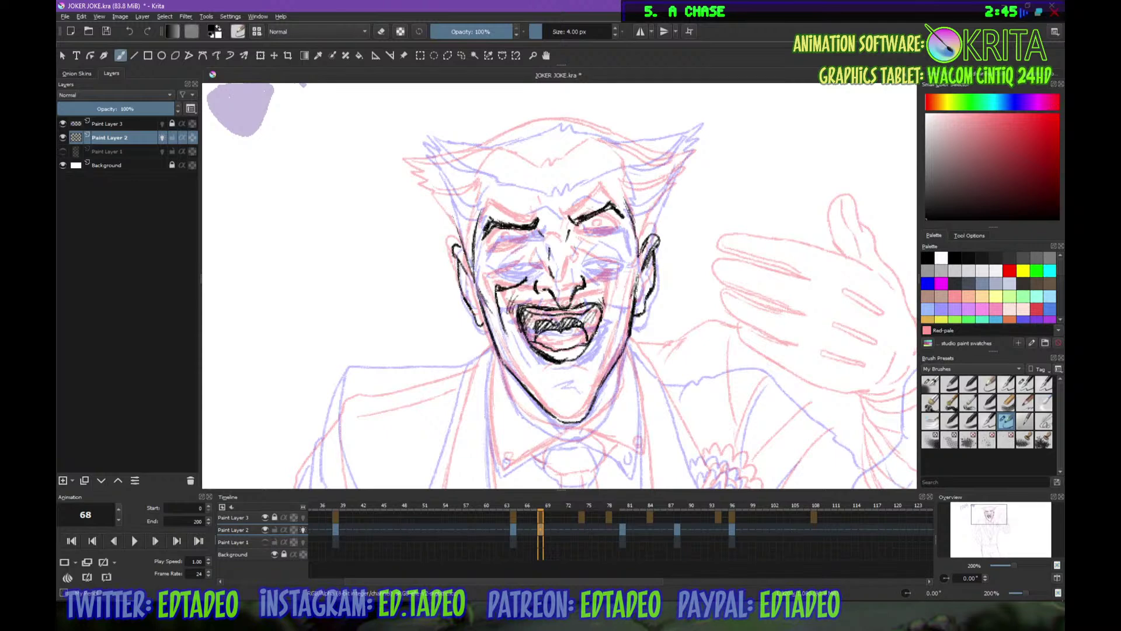
mouse_move(521, 334)
left_mouse_down()
mouse_move(556, 362)
mouse_move(592, 339)
left_mouse_up()
left_click_drag(573, 362, 584, 353)
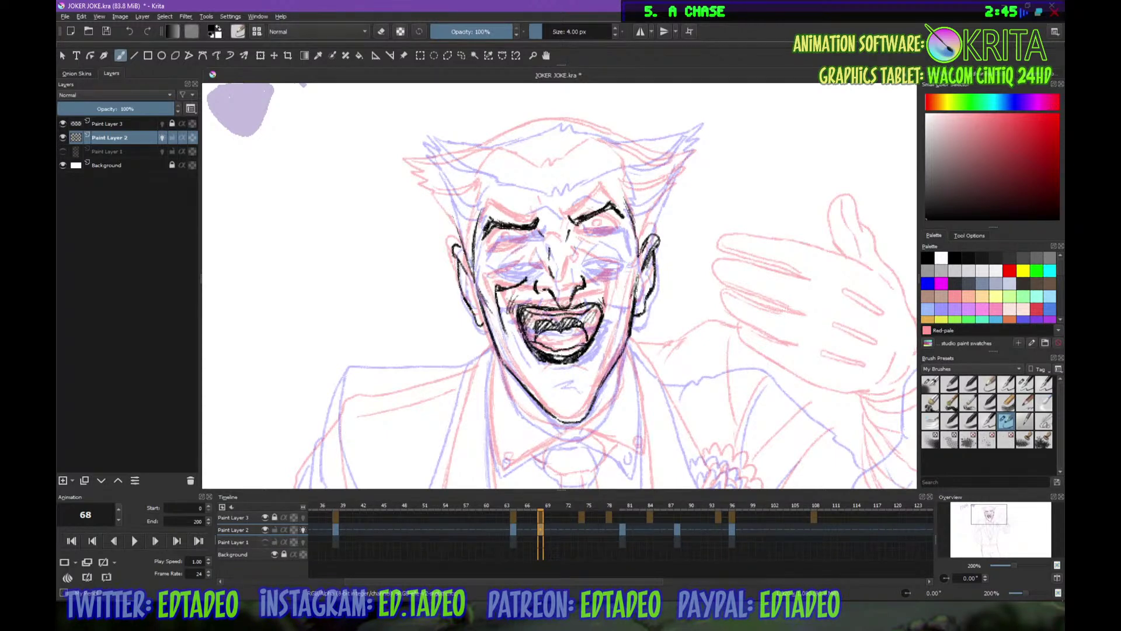
Draw the right smile crease, shading strokes along both sides of the jaw, and the short crease above the chin
left_click_drag(545, 313, 604, 304)
mouse_move(622, 289)
left_mouse_down()
mouse_move(615, 311)
mouse_move(621, 282)
mouse_move(608, 298)
mouse_move(606, 345)
left_mouse_up()
left_click_drag(504, 327, 529, 391)
left_click_drag(509, 354, 538, 400)
mouse_move(620, 331)
left_mouse_down()
mouse_move(589, 408)
mouse_move(566, 374)
mouse_move(570, 387)
mouse_move(583, 381)
mouse_move(580, 423)
left_mouse_up()
key("e")
key("e")
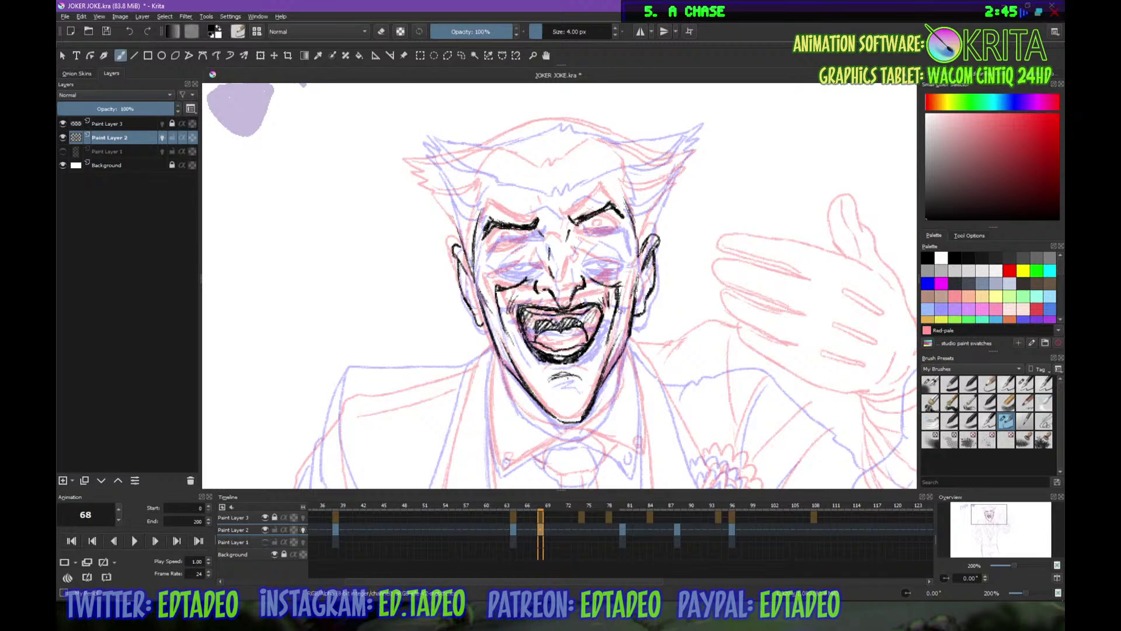
Draw both eyes with lids, pupils and dark under-eye strokes beneath the eyebrows, and touch up the cheek creases
left_click_drag(589, 299, 603, 291)
left_click_drag(536, 274, 577, 282)
mouse_move(494, 256)
left_mouse_down()
mouse_move(528, 250)
mouse_move(529, 236)
mouse_move(510, 236)
mouse_move(518, 251)
mouse_move(603, 245)
mouse_move(615, 232)
mouse_move(614, 245)
mouse_move(593, 235)
mouse_move(620, 234)
left_mouse_up()
left_click_drag(503, 248, 516, 251)
mouse_move(595, 239)
left_mouse_down()
mouse_move(608, 246)
mouse_move(598, 228)
mouse_move(612, 226)
mouse_move(596, 228)
left_mouse_up()
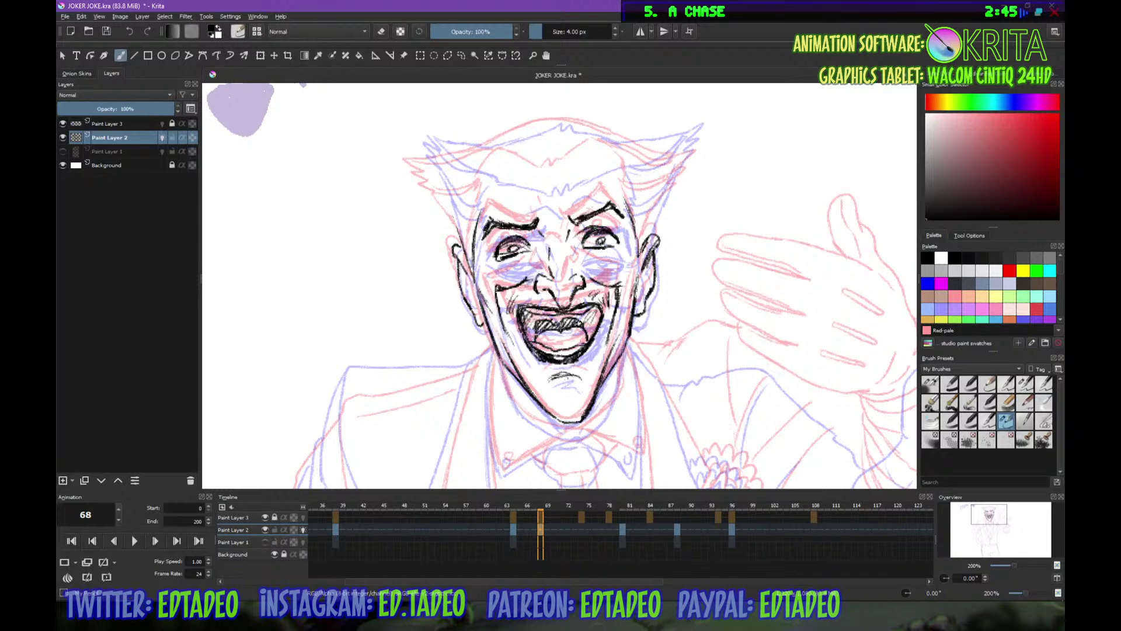
mouse_move(509, 246)
left_mouse_down()
mouse_move(535, 233)
mouse_move(511, 255)
left_mouse_up()
left_click_drag(583, 248, 616, 246)
mouse_move(506, 260)
left_mouse_down()
mouse_move(621, 247)
mouse_move(569, 255)
left_mouse_up()
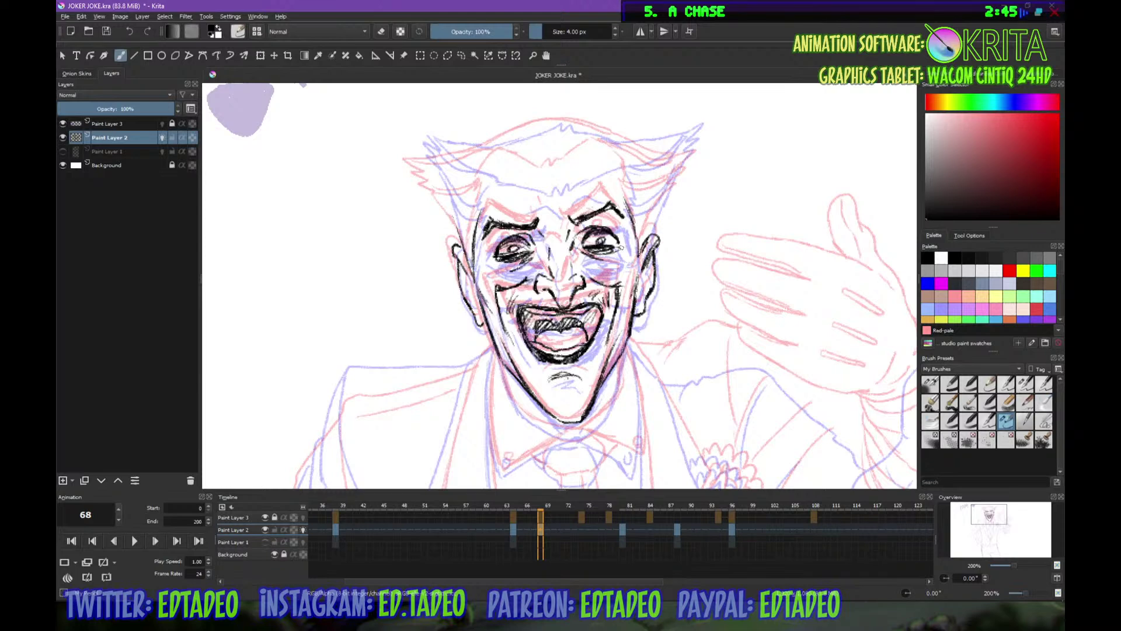
Add short strokes at both sides of the face beside the eyes and save the file
left_click_drag(479, 261, 475, 278)
left_click_drag(628, 249, 639, 257)
key("ctrl+s")
Draw the hair's outer contour with its pointed side tufts and the jagged hairline across the forehead
mouse_move(423, 156)
left_mouse_down()
mouse_move(415, 161)
mouse_move(451, 202)
mouse_move(463, 245)
left_mouse_up()
mouse_move(413, 147)
left_mouse_down()
mouse_move(467, 149)
mouse_move(563, 126)
mouse_move(704, 137)
mouse_move(675, 165)
mouse_move(650, 235)
left_mouse_up()
key("e")
key("e")
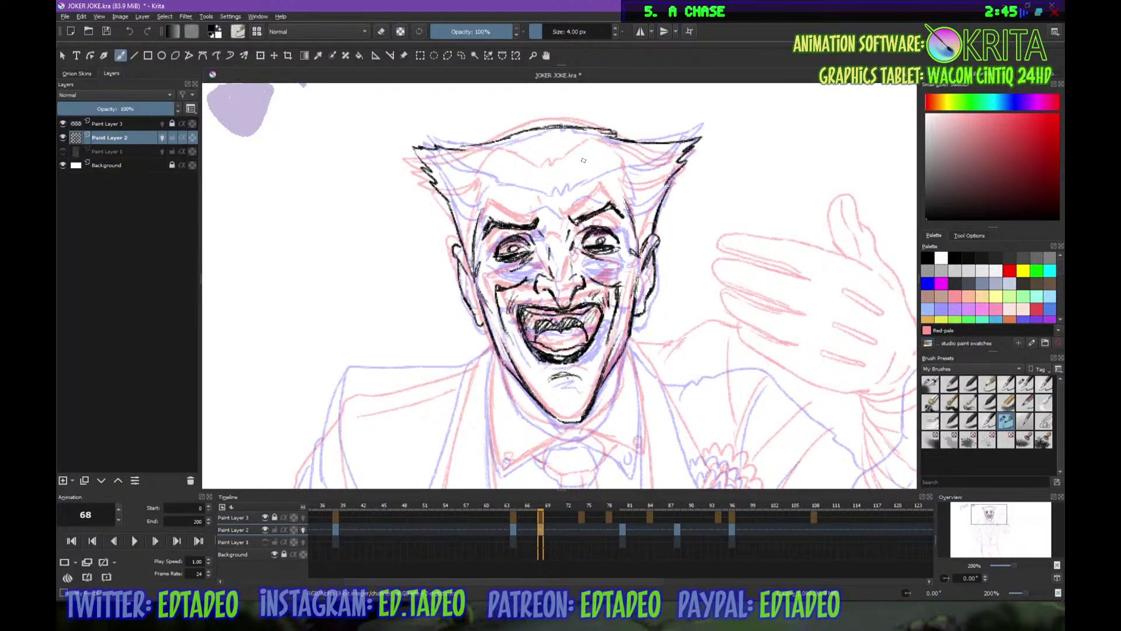
mouse_move(499, 165)
left_mouse_down()
mouse_move(568, 181)
mouse_move(613, 156)
mouse_move(630, 188)
mouse_move(481, 181)
mouse_move(476, 217)
left_mouse_up()
left_click_drag(626, 188, 617, 212)
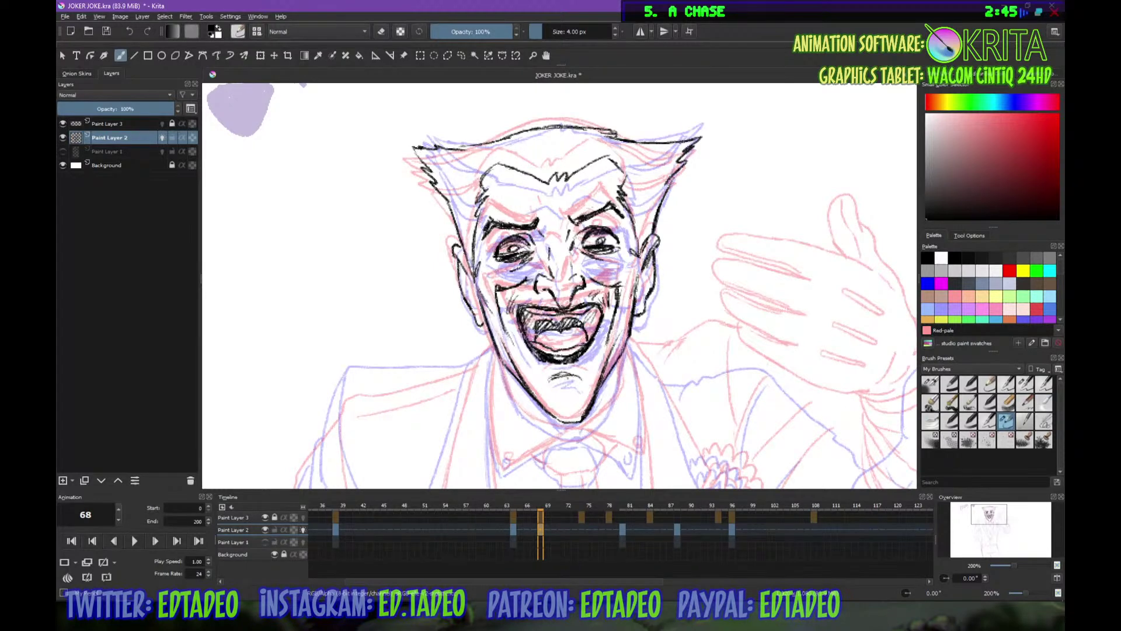
Draw the inner strand lines of the left and right hair tufts
mouse_move(416, 149)
left_mouse_down()
mouse_move(444, 193)
mouse_move(481, 203)
left_mouse_up()
mouse_move(496, 154)
left_mouse_down()
mouse_move(464, 167)
mouse_move(478, 164)
left_mouse_up()
left_click_drag(629, 145, 608, 158)
left_click_drag(684, 145, 624, 203)
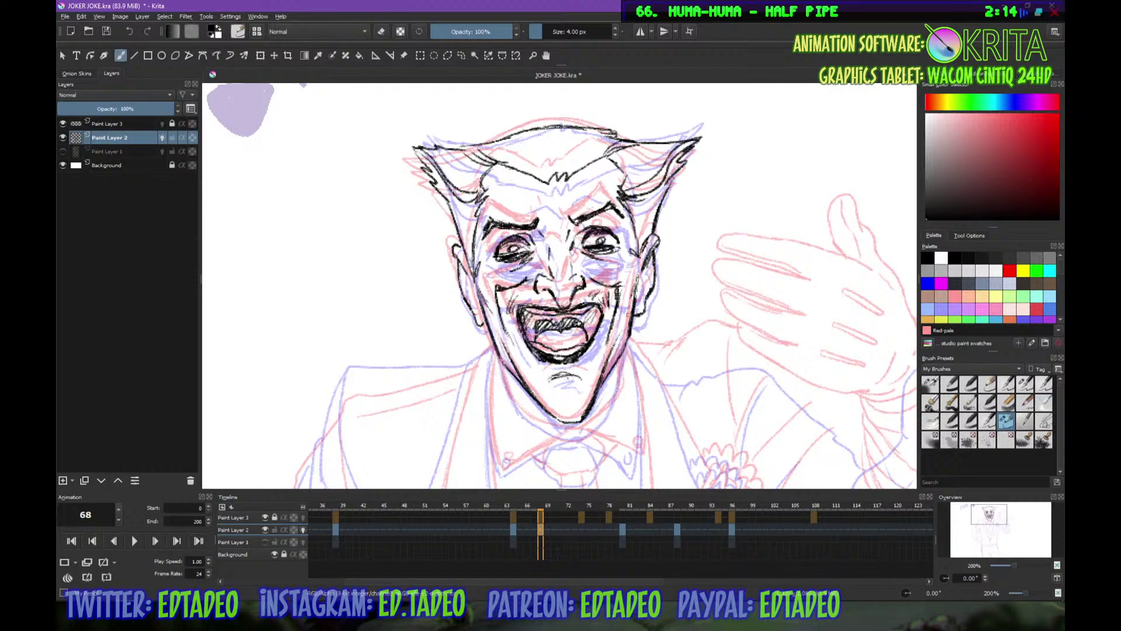
Add inner strokes around both ears and draw the neck opening curve beneath the jaw
left_click_drag(477, 274, 477, 302)
mouse_move(645, 272)
left_mouse_down()
mouse_move(637, 289)
mouse_move(630, 279)
left_mouse_up()
left_click_drag(476, 276, 484, 317)
left_click_drag(548, 396, 552, 280)
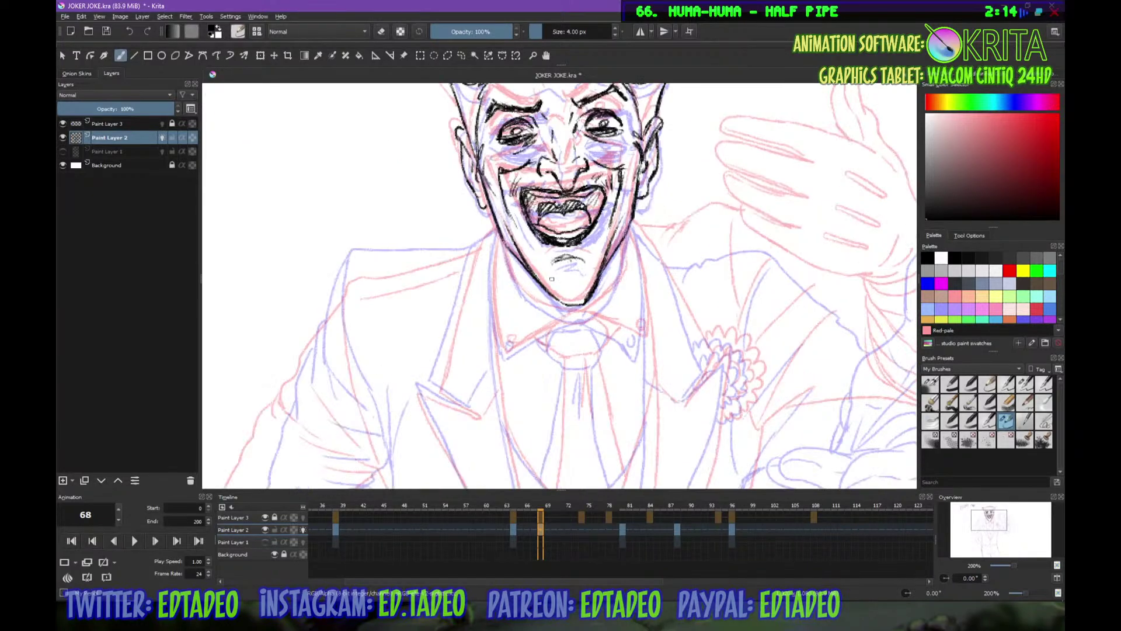
mouse_move(506, 249)
left_mouse_down()
mouse_move(532, 302)
mouse_move(555, 314)
mouse_move(612, 288)
left_mouse_up()
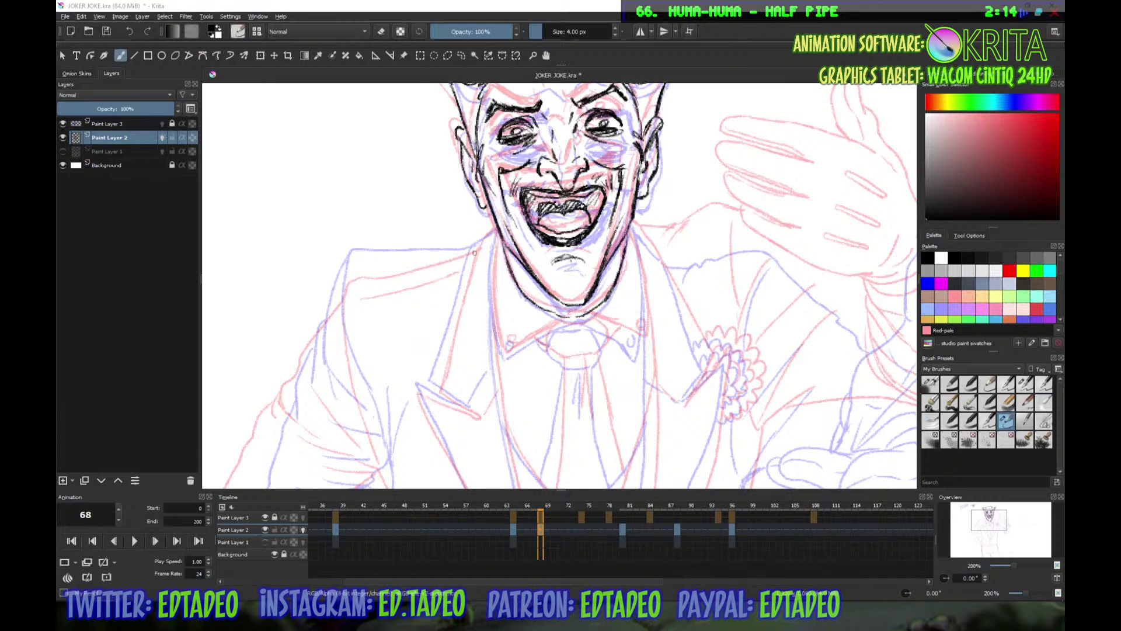
Draw the left jacket lapel with its notch and its long inner and outer edges down to the waist
mouse_move(496, 226)
left_mouse_down()
mouse_move(466, 273)
mouse_move(434, 385)
mouse_move(462, 403)
mouse_move(439, 401)
mouse_move(476, 416)
left_mouse_up()
left_click_drag(416, 390, 438, 435)
left_click_drag(500, 231, 491, 321)
mouse_move(492, 282)
left_mouse_down()
mouse_move(491, 324)
mouse_move(479, 222)
left_mouse_up()
left_click_drag(473, 158, 478, 209)
left_click_drag(475, 164, 481, 257)
left_click_drag(479, 205, 510, 376)
mouse_move(513, 374)
left_mouse_down()
mouse_move(475, 246)
mouse_move(487, 295)
left_mouse_up()
left_click_drag(471, 247, 521, 368)
mouse_move(371, 129)
left_mouse_down()
mouse_move(442, 276)
mouse_move(520, 369)
left_mouse_up()
scroll(543, 323, "up", 5)
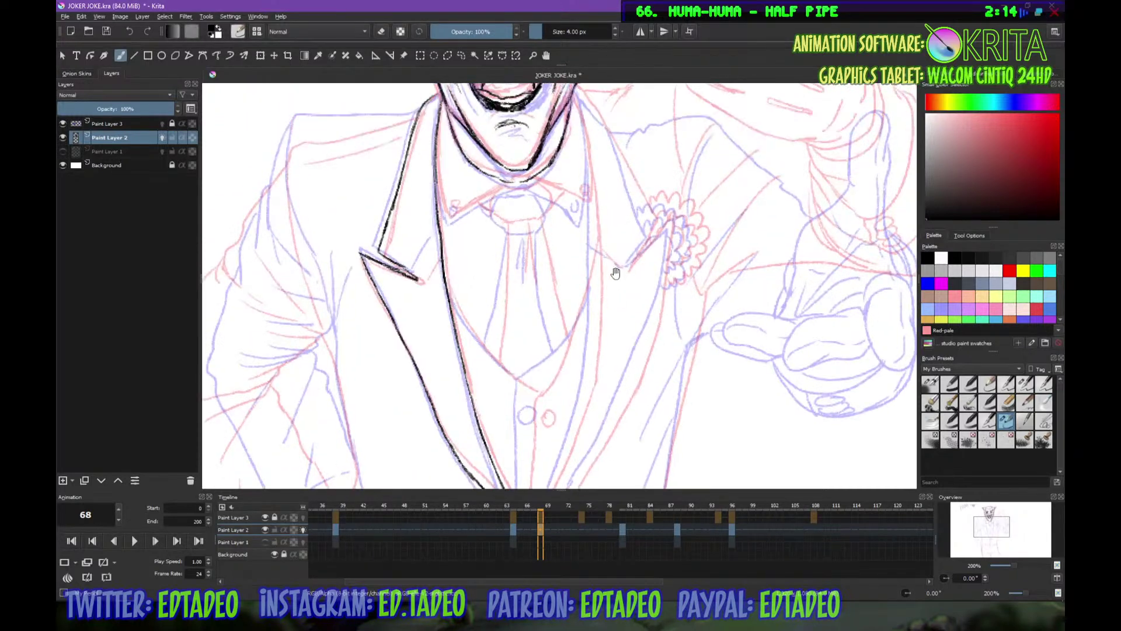
Draw the inner edge of the right jacket lapel down to the closing point, redoing the first stroke
mouse_move(574, 91)
left_mouse_down()
mouse_move(588, 133)
mouse_move(596, 357)
left_mouse_up()
key("ctrl+z")
mouse_move(595, 257)
left_mouse_down()
mouse_move(595, 327)
mouse_move(602, 227)
mouse_move(568, 351)
mouse_move(523, 423)
left_mouse_up()
Draw the shirt collar points with their buttons, the tie knot and the two long edges of the tie
scroll(580, 325, "up", 5)
mouse_move(442, 224)
left_mouse_down()
mouse_move(457, 285)
mouse_move(532, 238)
left_mouse_up()
mouse_move(463, 191)
left_mouse_down()
mouse_move(499, 229)
mouse_move(597, 273)
mouse_move(585, 257)
left_mouse_up()
key("ctrl+z")
mouse_move(459, 265)
left_mouse_down()
mouse_move(536, 260)
mouse_move(487, 279)
mouse_move(555, 272)
mouse_move(544, 254)
mouse_move(562, 270)
mouse_move(519, 296)
mouse_move(546, 286)
mouse_move(508, 322)
mouse_move(499, 414)
left_mouse_up()
mouse_move(548, 294)
left_mouse_down()
mouse_move(549, 332)
mouse_move(569, 410)
mouse_move(547, 326)
left_mouse_up()
Draw the vest's V-shaped neckline, its centre front edge and the button below the tie
mouse_move(435, 267)
left_mouse_down()
mouse_move(485, 342)
mouse_move(516, 367)
left_mouse_up()
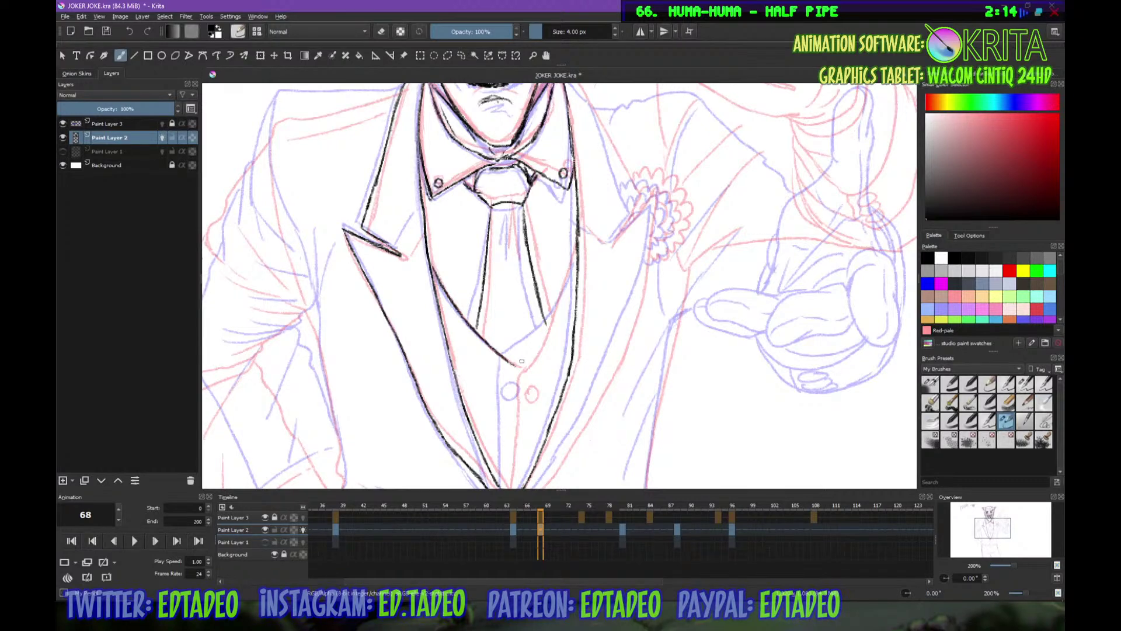
left_click_drag(544, 326, 514, 364)
key("e")
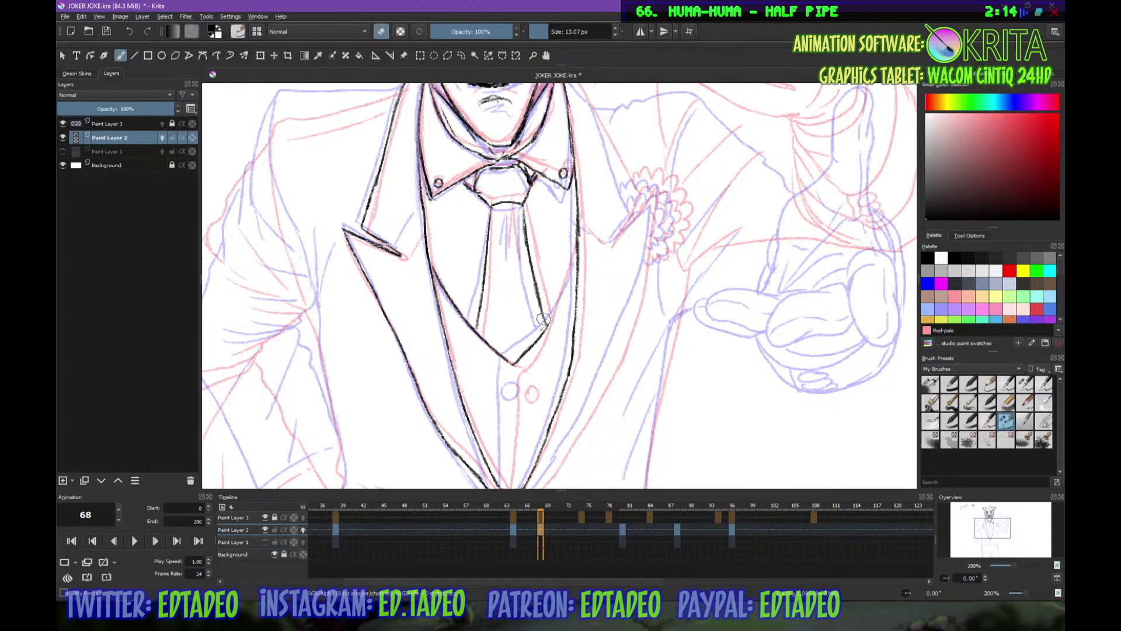
key("e")
left_click_drag(577, 248, 543, 336)
mouse_move(520, 374)
left_mouse_down()
mouse_move(518, 299)
mouse_move(508, 428)
left_mouse_up()
left_click_drag(529, 312, 521, 327)
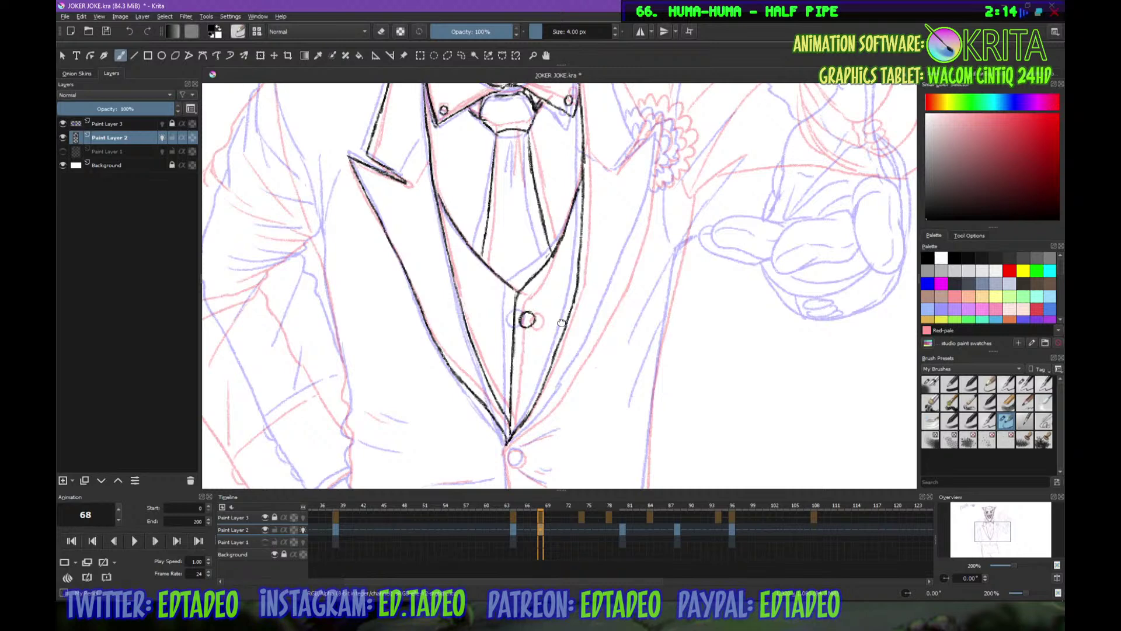
Draw the fold strokes running down from the tie knot
left_click_drag(544, 250, 569, 325)
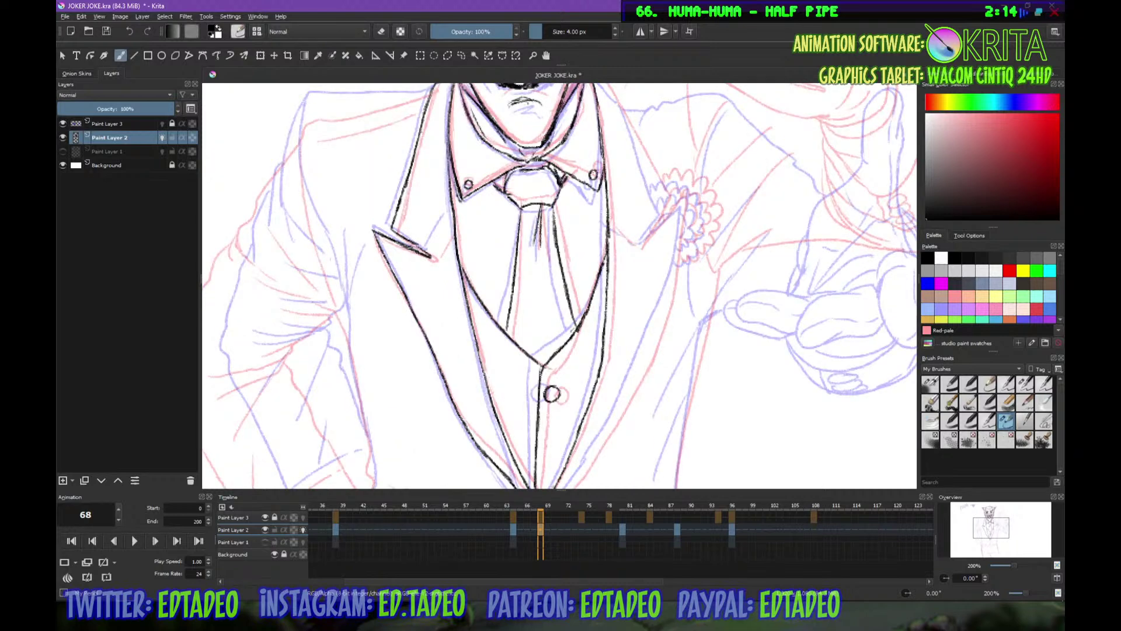
left_click_drag(591, 289, 608, 330)
left_click_drag(498, 277, 585, 291)
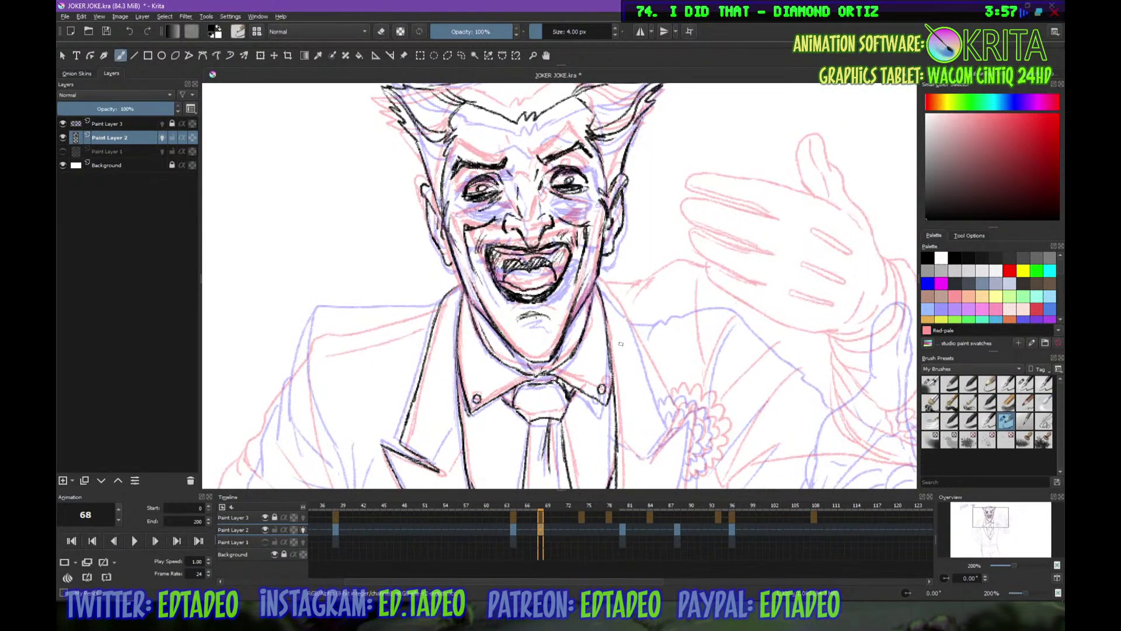
left_click_drag(621, 343, 588, 297)
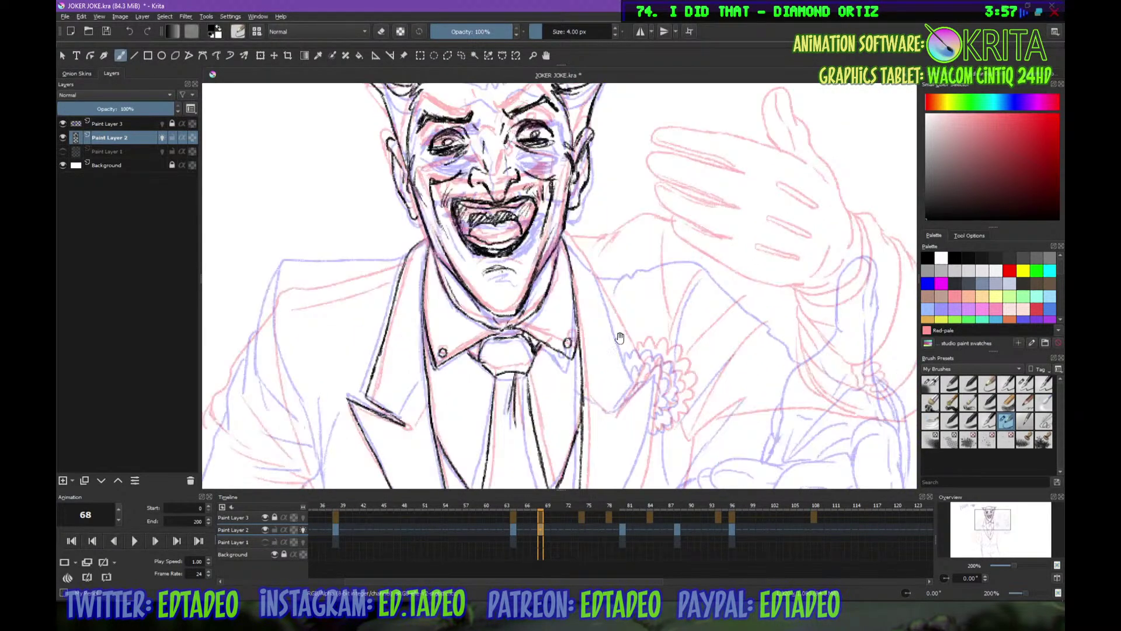
Rework the upper lip line of the mouth with brush and eraser strokes
left_click_drag(462, 205, 524, 204)
key("e")
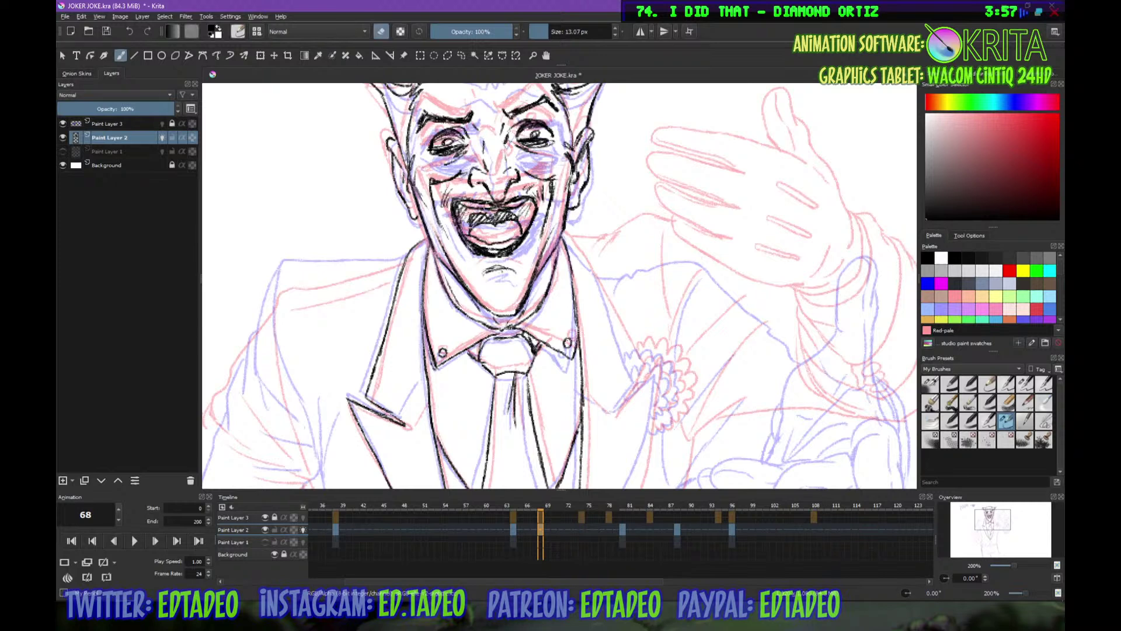
left_click_drag(484, 208, 524, 205)
key("e")
key("minus")
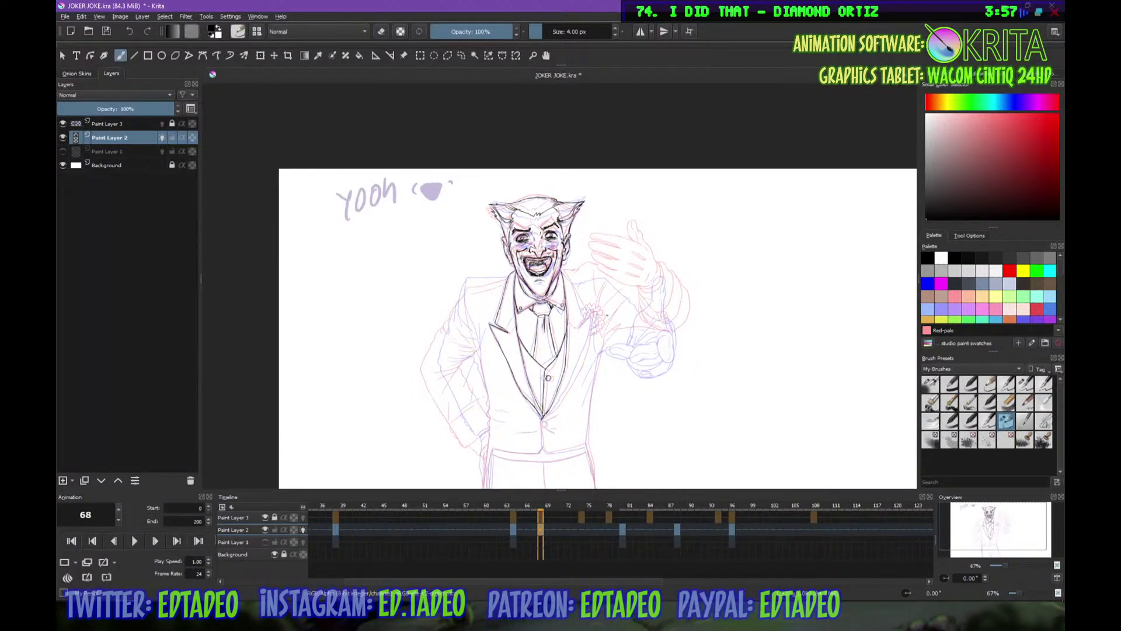
Erase the mouth's wide outer corners with a 10.72 px eraser and redraw its left side narrower
key("plus")
key("plus")
key("e")
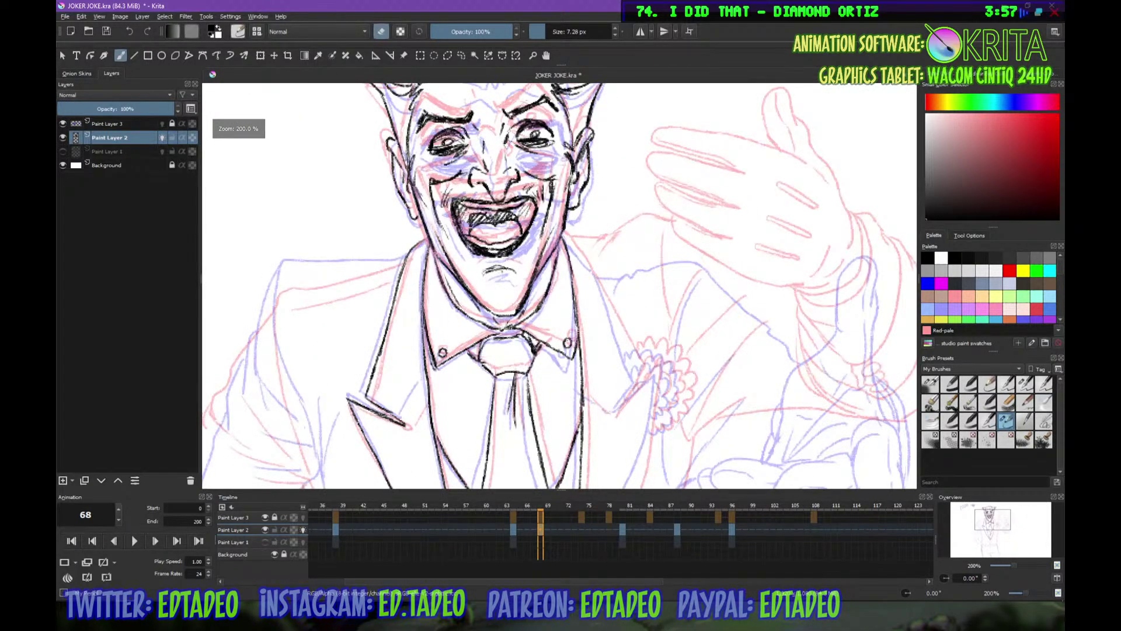
key("bracketright")
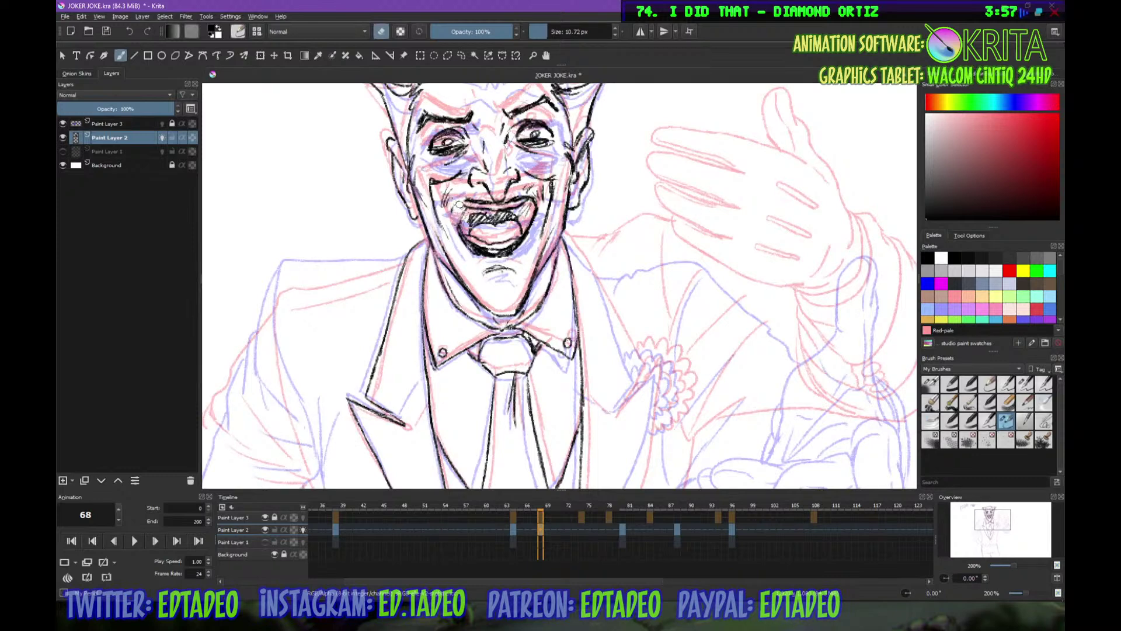
left_click_drag(532, 204, 540, 223)
key("e")
mouse_move(463, 201)
left_mouse_down()
mouse_move(461, 236)
mouse_move(458, 223)
left_mouse_up()
key("e")
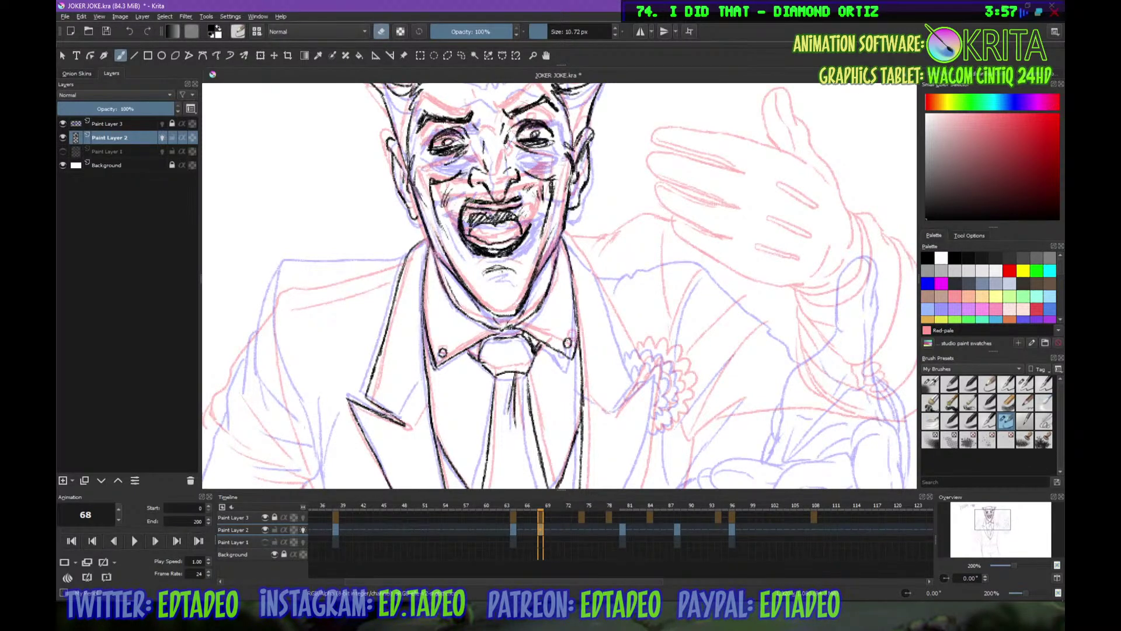
Redraw the narrowed mouth's right side and darken its contour into a rounder open shape
key("e")
key("e")
key("e")
mouse_move(465, 207)
left_mouse_down()
mouse_move(522, 201)
mouse_move(527, 233)
mouse_move(524, 193)
mouse_move(538, 199)
mouse_move(526, 196)
mouse_move(527, 227)
left_mouse_up()
key("e")
key("e")
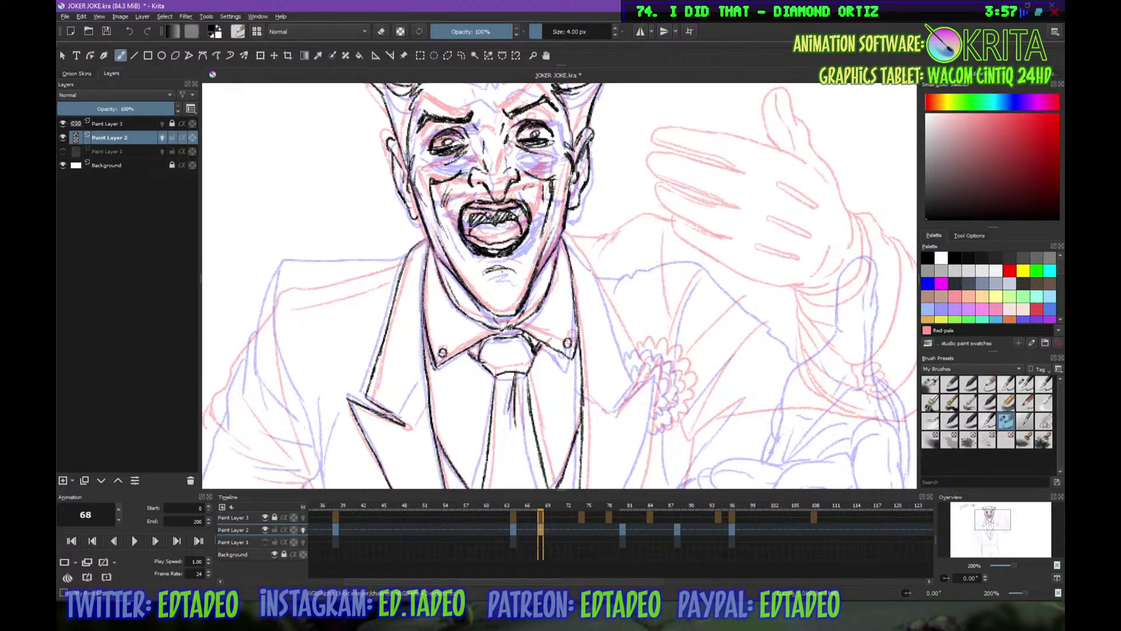
key("e")
key("e")
left_click_drag(527, 228, 539, 238)
key("minus")
key("minus")
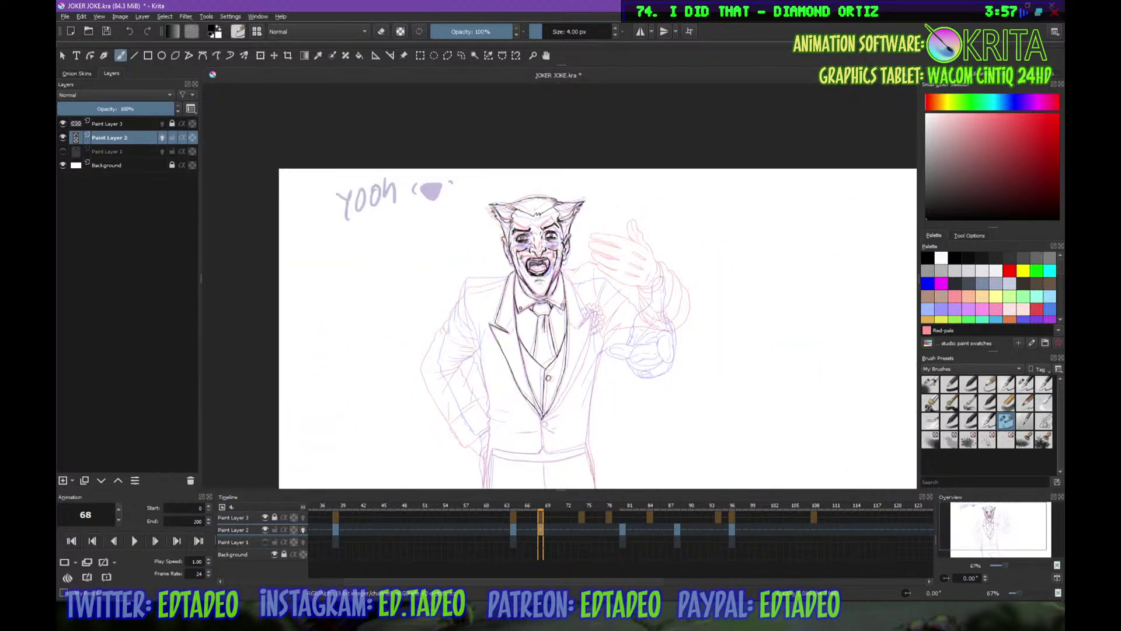
Trim both sides of the mouth with the eraser and redraw the lower right lip contour
key("plus")
key("plus")
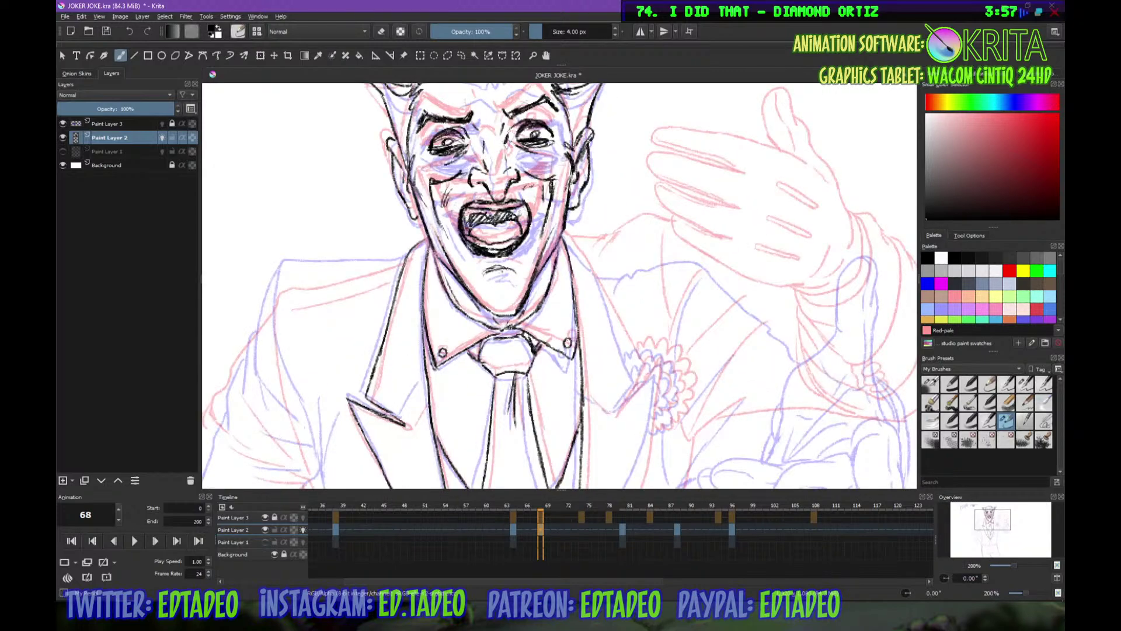
key("e")
mouse_move(464, 215)
left_mouse_down()
mouse_move(461, 251)
mouse_move(474, 248)
left_mouse_up()
mouse_move(528, 215)
left_mouse_down()
mouse_move(523, 248)
mouse_move(482, 260)
mouse_move(480, 245)
mouse_move(479, 266)
left_mouse_up()
key("e")
key("e")
key("e")
left_click_drag(526, 236, 527, 252)
key("minus")
key("minus")
key("minus")
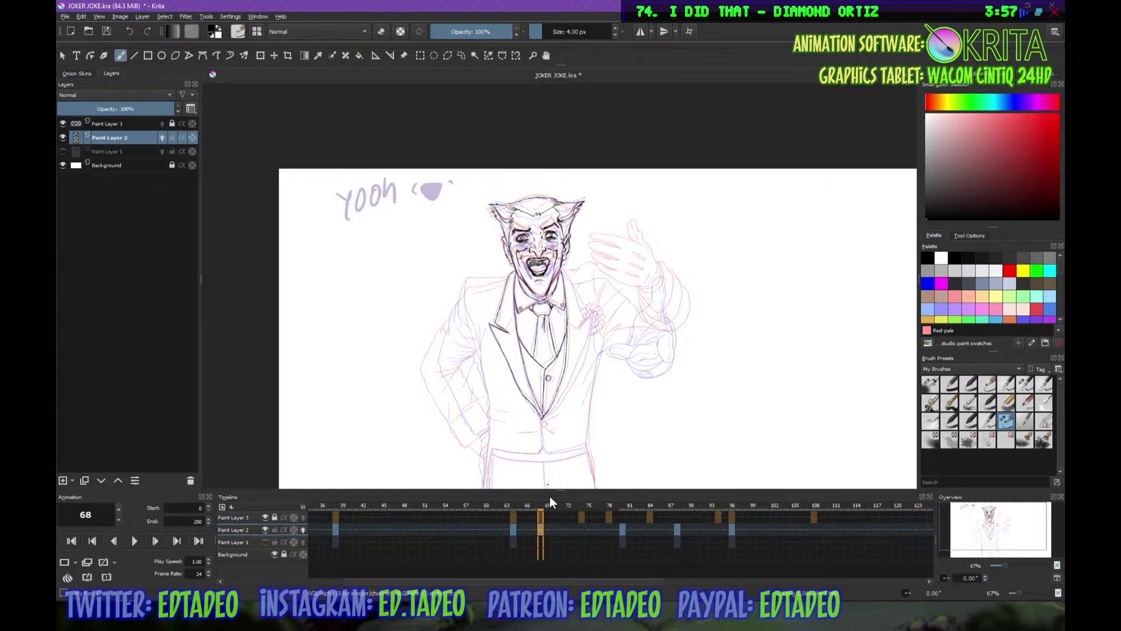
Draw the left shoulder line of the jacket from the sleeve top to the collar, between the onion-skin poses
key("plus")
key("plus")
key("plus")
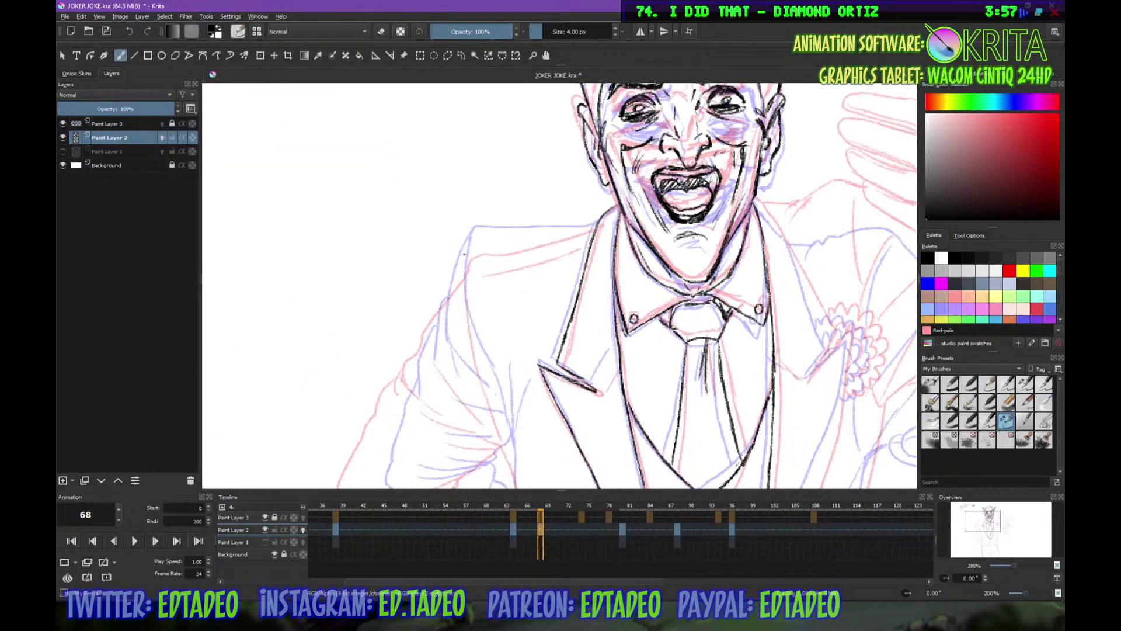
left_click_drag(465, 254, 593, 226)
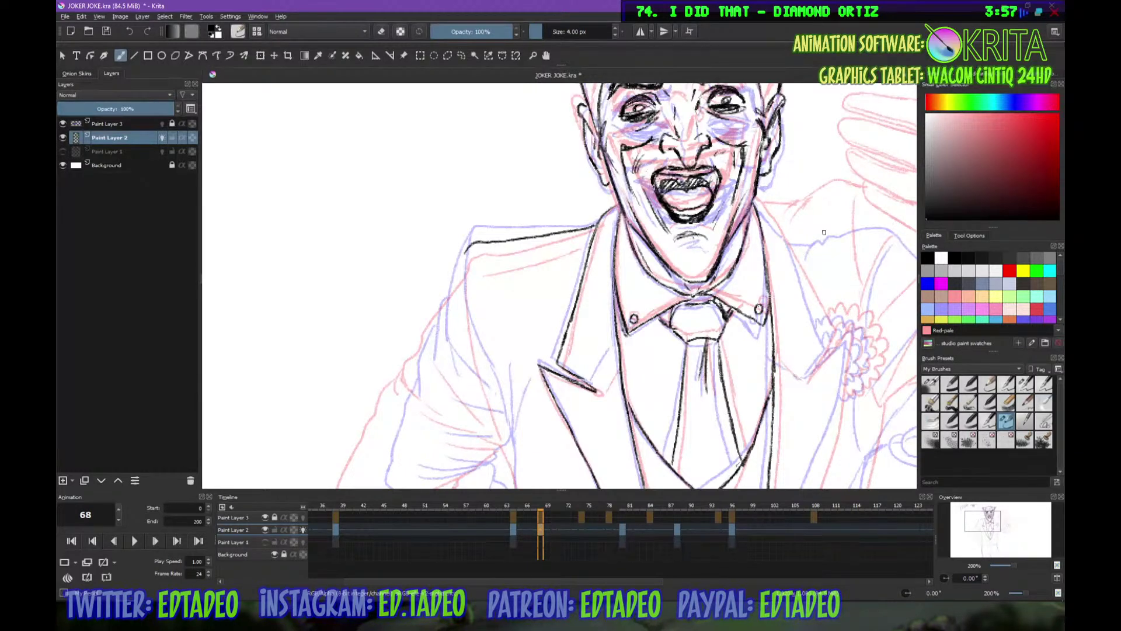
Draw the left armhole seam from the shoulder to the armpit and continue it down the side of the jacket's torso
left_click_drag(467, 253, 465, 277)
mouse_move(501, 311)
left_mouse_down()
mouse_move(464, 188)
mouse_move(450, 186)
mouse_move(492, 347)
left_mouse_up()
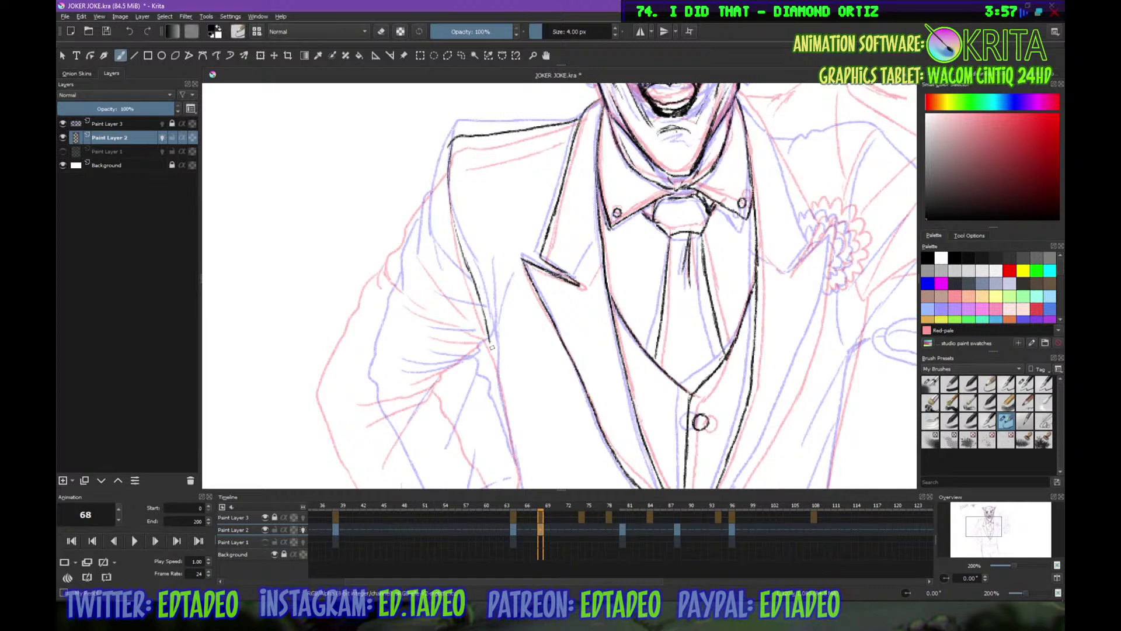
scroll(492, 343, "down", 4)
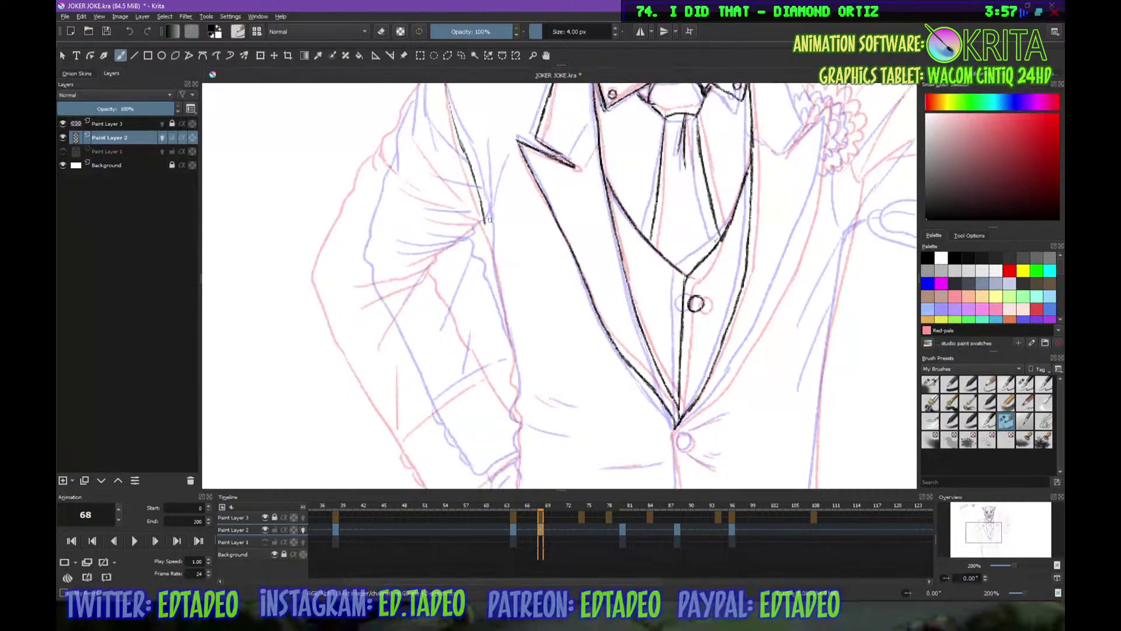
mouse_move(485, 222)
left_mouse_down()
mouse_move(505, 308)
mouse_move(611, 371)
left_mouse_up()
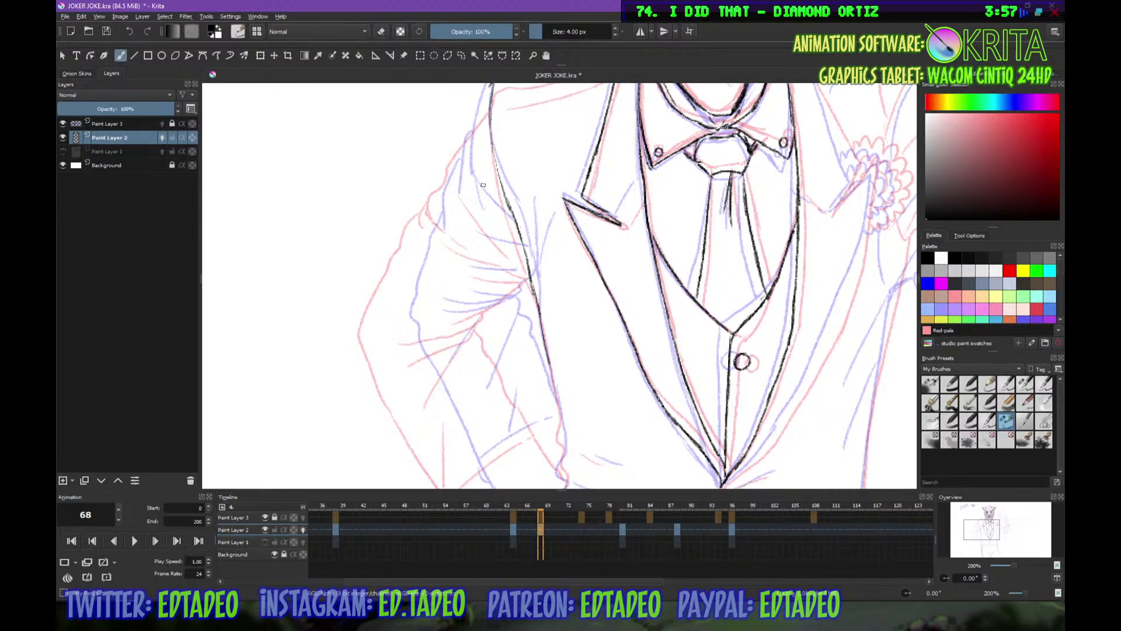
Outline the left sleeve's outer contour from the shoulder past the elbow to the wrist, and close it with the sleeve's end edge
left_click_drag(507, 146, 522, 191)
left_click_drag(507, 130, 502, 177)
left_click_drag(504, 134, 450, 262)
left_click_drag(491, 152, 527, 18)
mouse_move(483, 123)
left_mouse_down()
mouse_move(438, 243)
mouse_move(478, 234)
mouse_move(406, 252)
mouse_move(513, 434)
mouse_move(564, 390)
left_mouse_up()
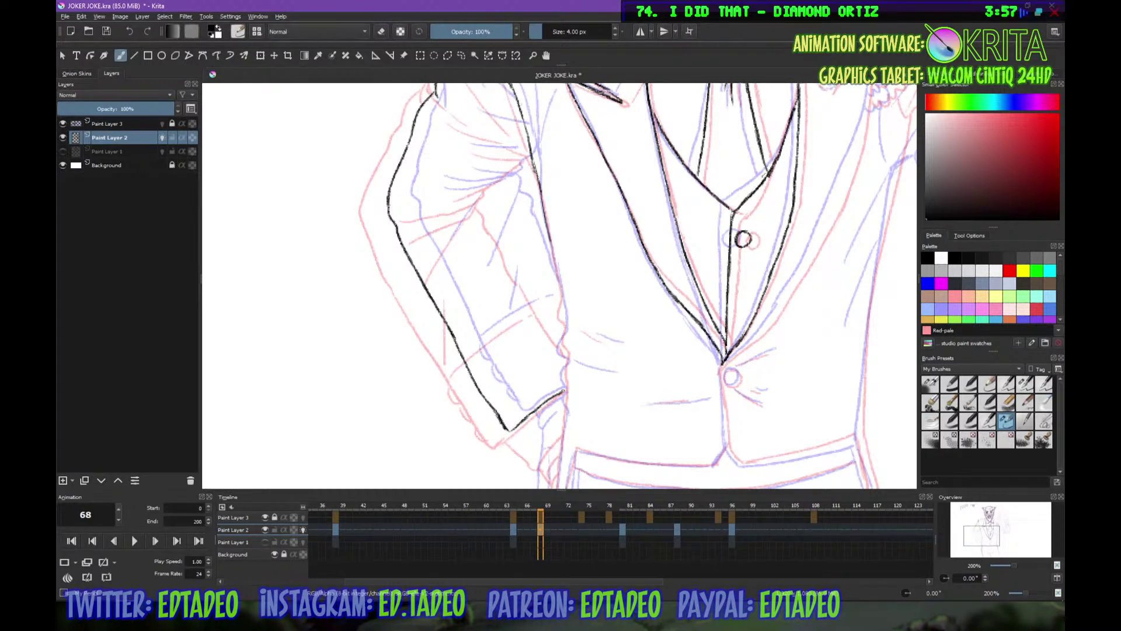
Draw the left sleeve's inner contour and the crease lines radiating from the armpit and inner elbow
left_click_drag(497, 194, 557, 314)
left_click_drag(529, 155, 490, 191)
mouse_move(431, 228)
left_mouse_down()
mouse_move(485, 197)
mouse_move(485, 226)
mouse_move(496, 214)
left_mouse_up()
scroll(548, 275, "up", 3)
mouse_move(492, 211)
left_mouse_down()
mouse_move(532, 230)
mouse_move(536, 156)
left_mouse_up()
scroll(552, 296, "down", 4)
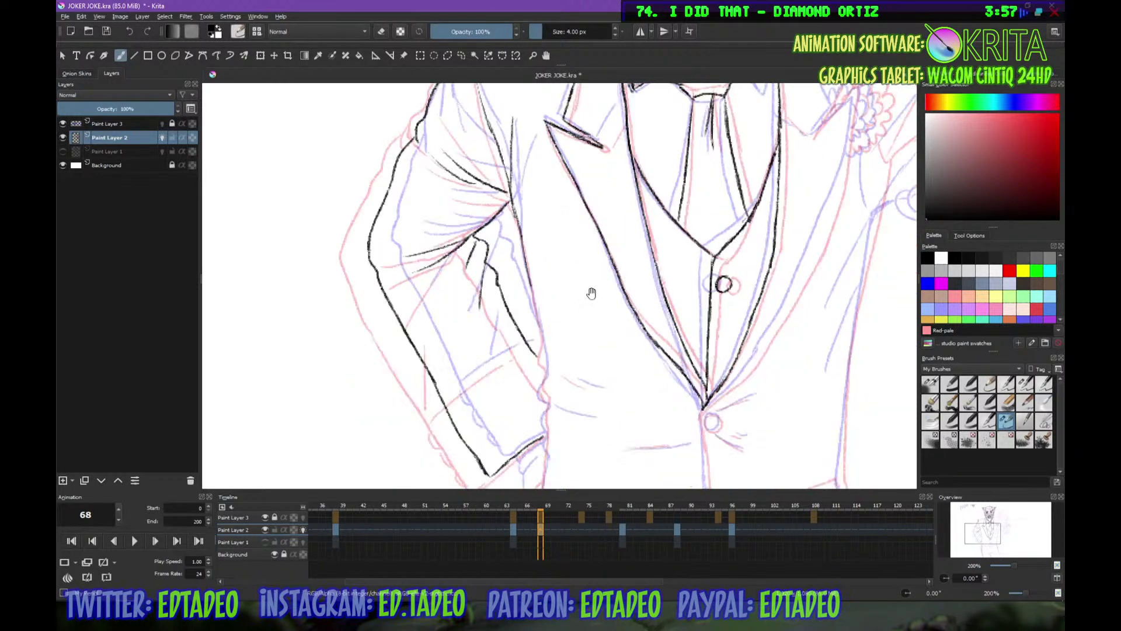
Erase the jacket's left side line below the armpit with the 10.72 px eraser and redraw it down the torso
left_click_drag(527, 207, 536, 248)
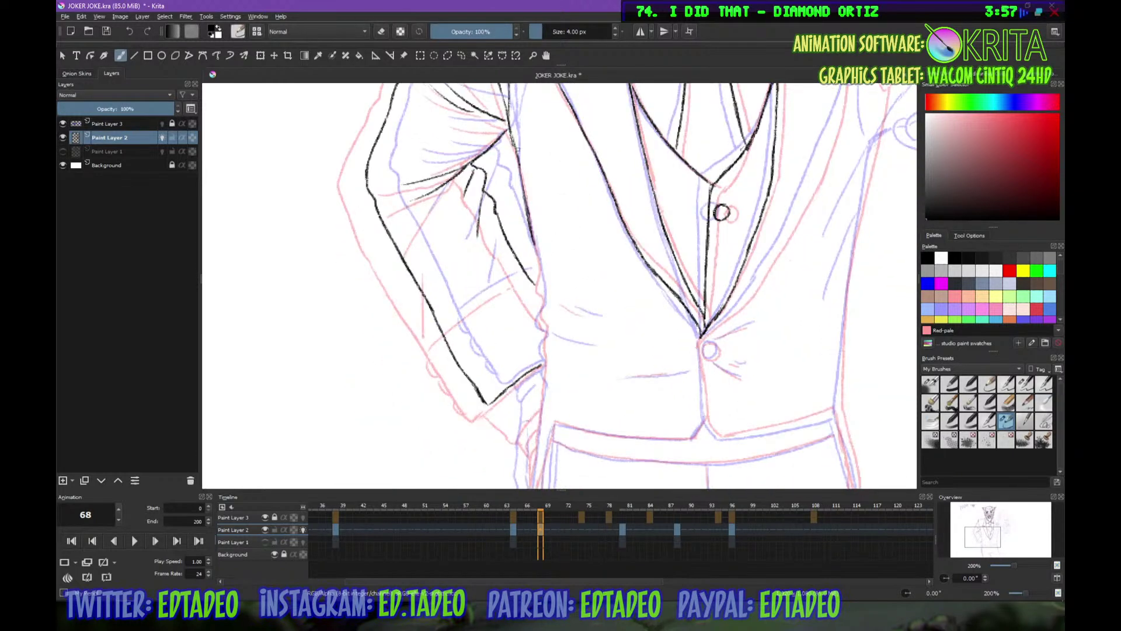
key("e")
left_click_drag(506, 115, 528, 211)
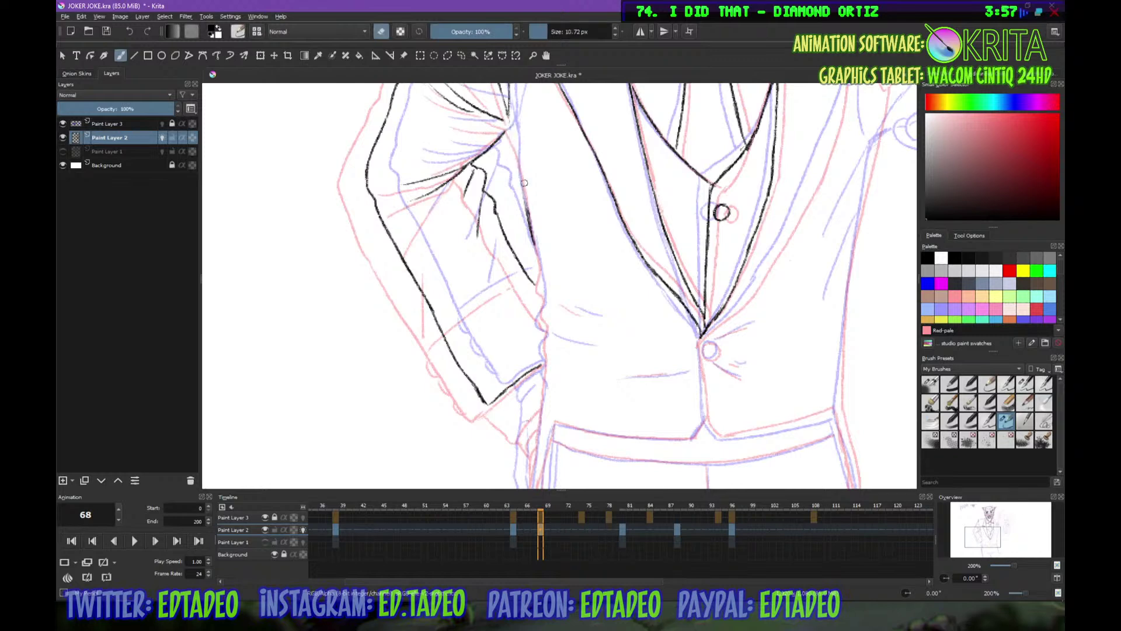
key("e")
key("e")
mouse_move(506, 101)
left_mouse_down()
mouse_move(507, 146)
mouse_move(575, 384)
left_mouse_up()
key("e")
mouse_move(506, 181)
left_mouse_down()
mouse_move(516, 242)
mouse_move(522, 178)
mouse_move(522, 256)
left_mouse_up()
key("e")
key("e")
left_click_drag(525, 217, 529, 255)
Draw the jacket's left edge from the wrist down along the hip to the thigh at the canvas edge
left_click_drag(553, 183, 551, 53)
left_click_drag(544, 225, 559, 359)
left_click_drag(561, 286, 560, 191)
mouse_move(558, 263)
left_mouse_down()
mouse_move(556, 331)
mouse_move(561, 247)
left_mouse_up()
mouse_move(556, 207)
left_mouse_down()
mouse_move(556, 394)
mouse_move(544, 336)
left_mouse_up()
left_click_drag(533, 292, 555, 388)
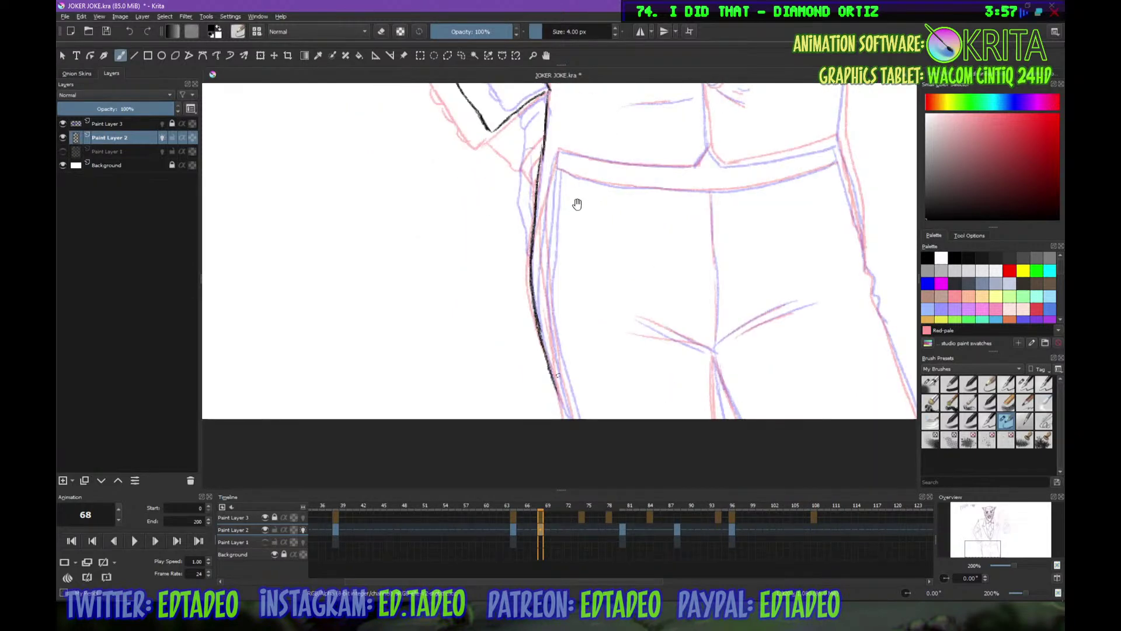
Draw the left hand's visible edge below the sleeve, the cuff band line and the scalloped cuff buttons
left_click_drag(576, 208, 578, 330)
left_click_drag(494, 258, 508, 278)
key("ctrl+z")
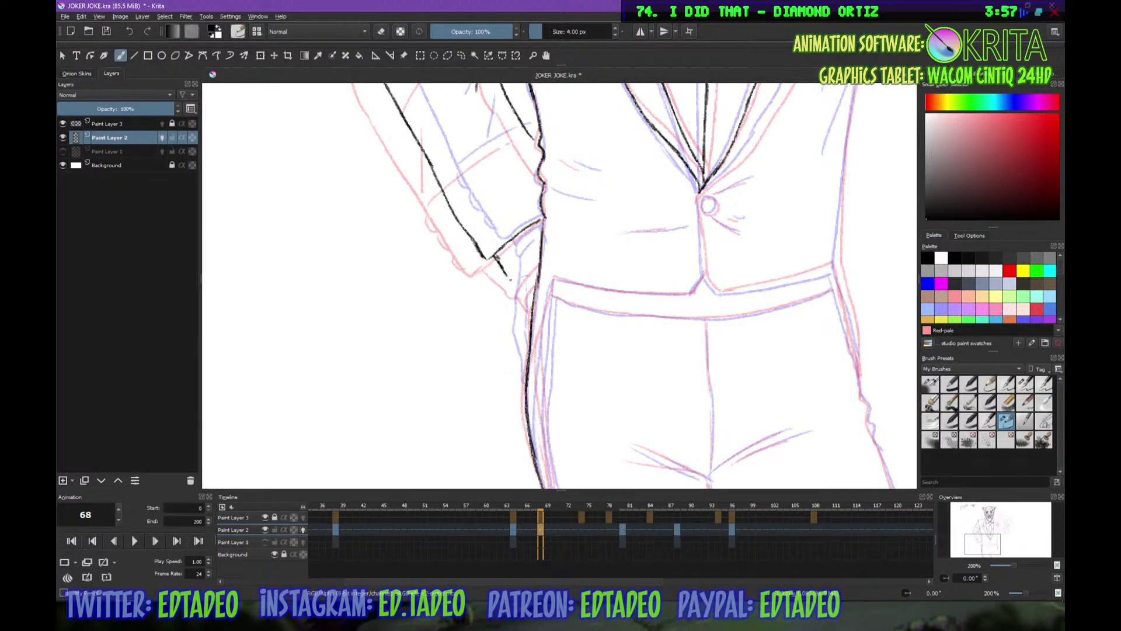
left_click_drag(540, 240, 514, 281)
left_click_drag(509, 226, 506, 257)
left_click_drag(449, 235, 536, 181)
left_click_drag(452, 250, 482, 303)
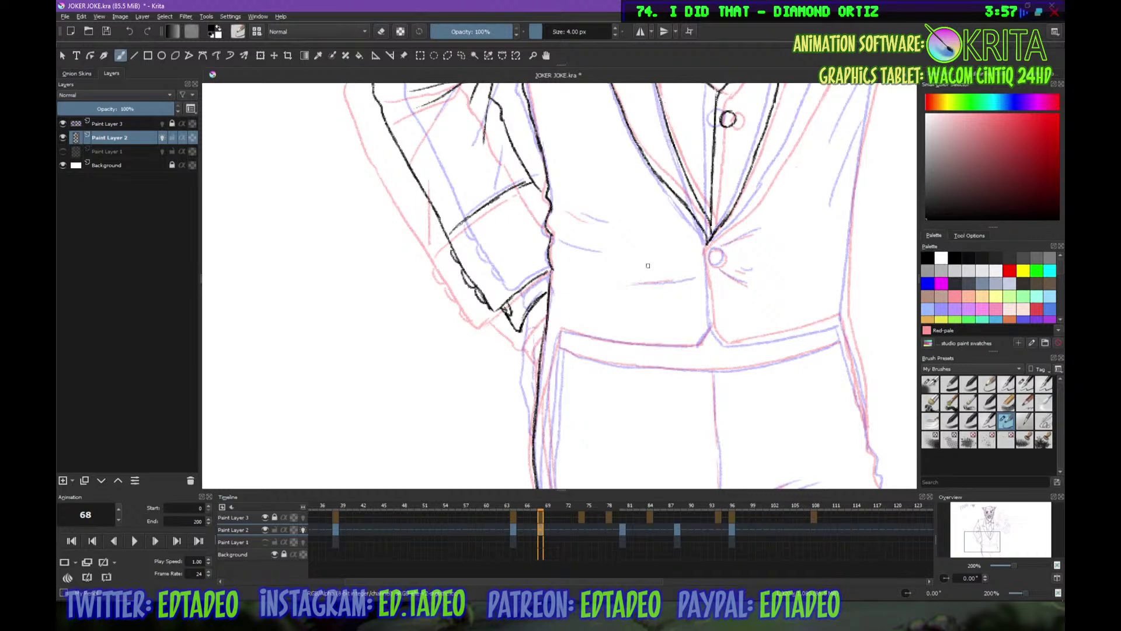
Add crease strokes to the left forearm and waist, fold marks by the vest button and the inner left lapel line
mouse_move(638, 182)
left_mouse_down()
mouse_move(584, 234)
mouse_move(619, 251)
mouse_move(603, 338)
mouse_move(594, 331)
left_mouse_up()
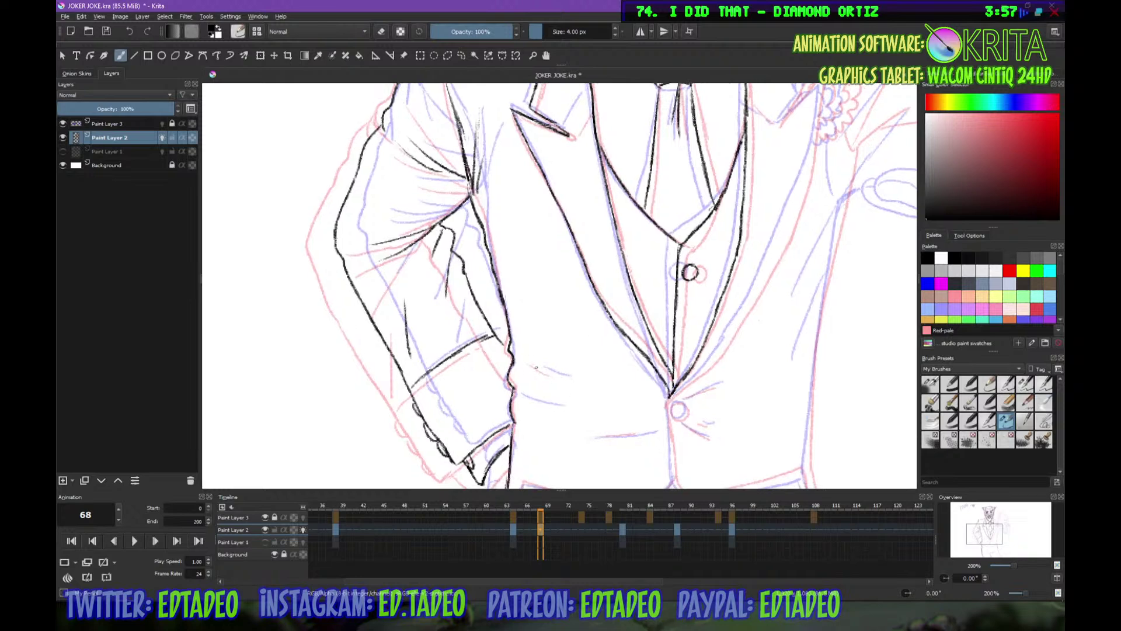
mouse_move(649, 353)
left_mouse_down()
mouse_move(641, 302)
mouse_move(651, 375)
mouse_move(628, 502)
mouse_move(588, 586)
left_mouse_up()
left_click_drag(660, 300, 657, 321)
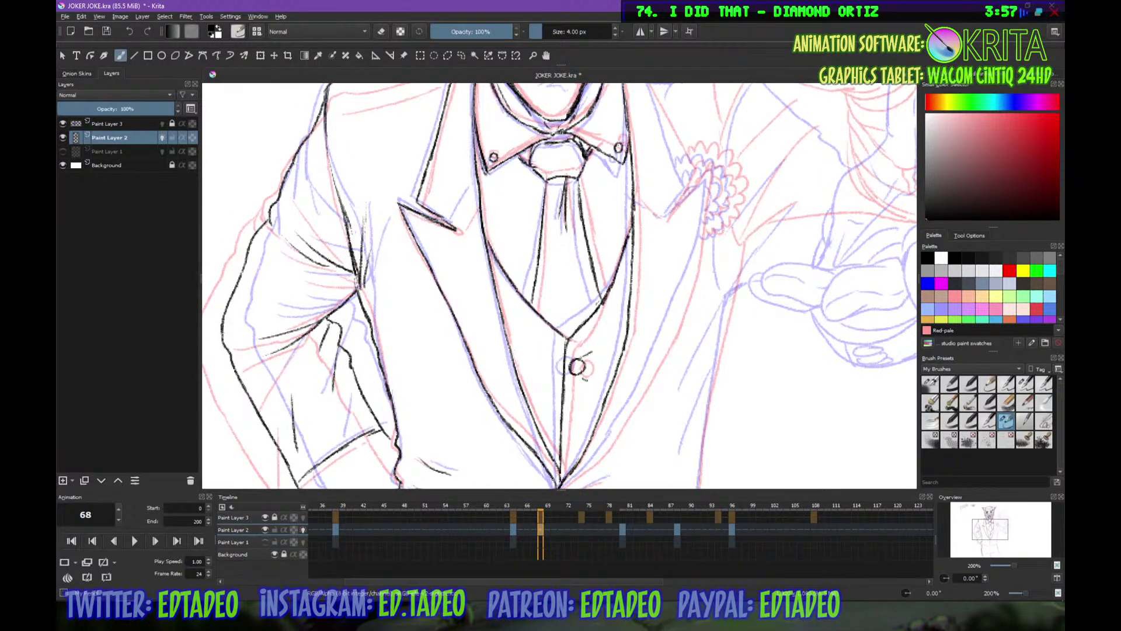
scroll(602, 344, "up", 1)
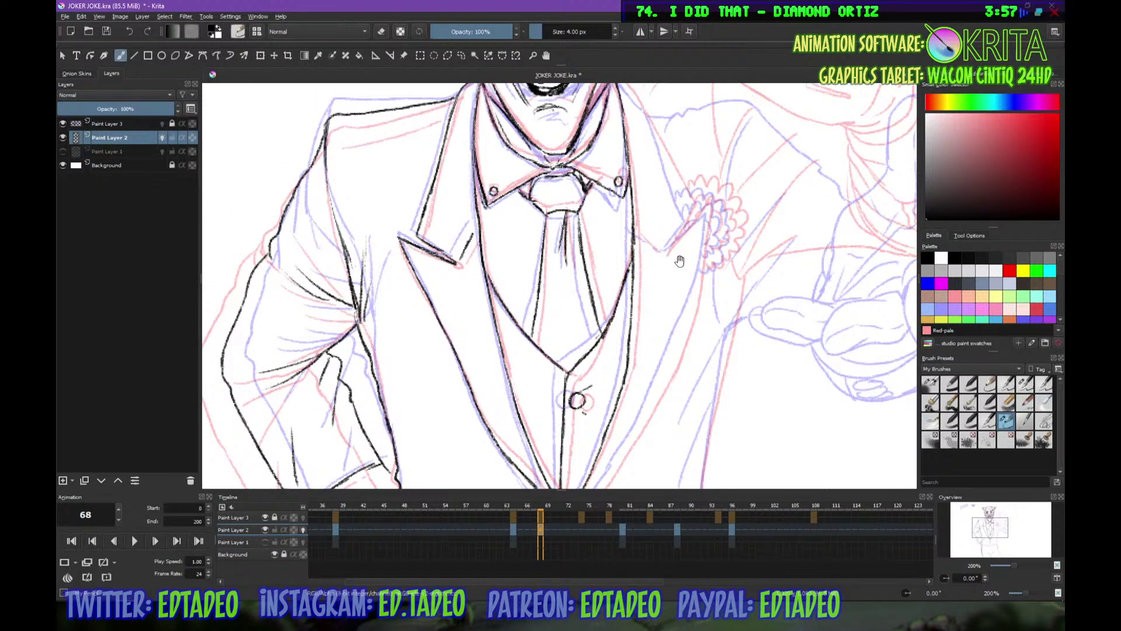
scroll(663, 305, "up", 1)
scroll(636, 199, "up", 1)
Outline the right lapel from the collar around its notch and down to the jacket's closing point
mouse_move(579, 150)
left_mouse_down()
mouse_move(614, 192)
mouse_move(653, 291)
left_mouse_up()
mouse_move(602, 312)
left_mouse_down()
mouse_move(631, 329)
mouse_move(655, 288)
left_mouse_up()
mouse_move(629, 331)
left_mouse_down()
mouse_move(654, 290)
mouse_move(675, 284)
mouse_move(701, 152)
mouse_move(660, 286)
mouse_move(700, 199)
left_mouse_up()
mouse_move(680, 245)
left_mouse_down()
mouse_move(589, 369)
mouse_move(598, 386)
left_mouse_up()
Draw the jacket button, a waist fold, the front opening edge and the left half of the jacket hem
left_click_drag(524, 409, 578, 400)
left_click_drag(640, 371, 659, 270)
left_click_drag(638, 281, 625, 299)
left_click_drag(492, 286, 627, 298)
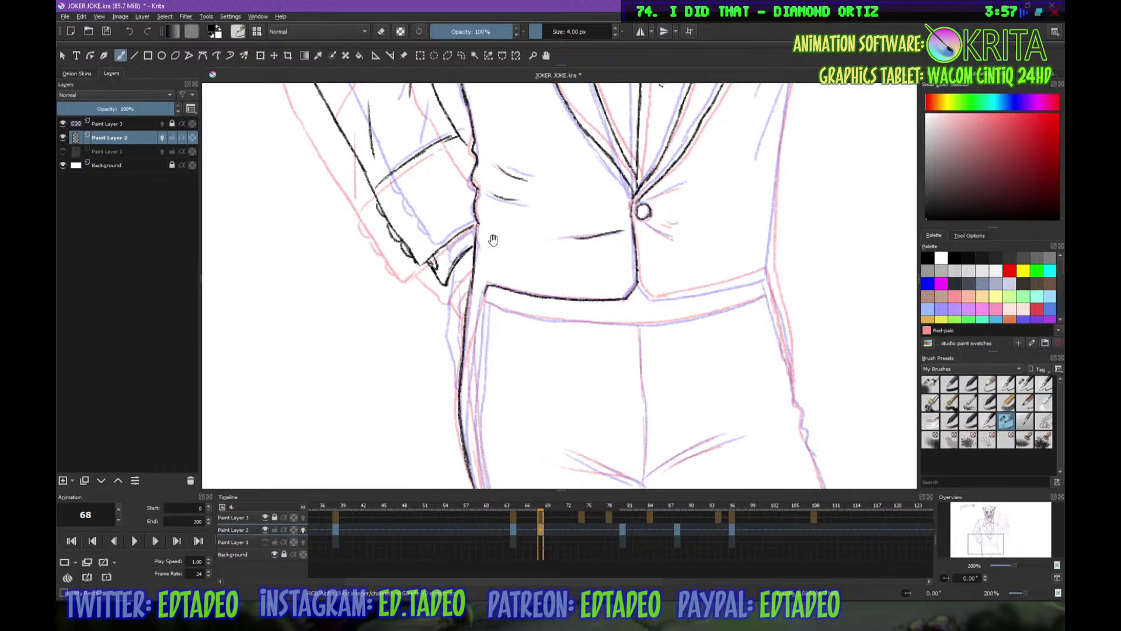
Draw the left coat tail's inner edge from the jacket hem corner down along the thigh
left_click_drag(491, 240, 503, 142)
left_click_drag(488, 233, 481, 350)
left_click_drag(479, 305, 502, 423)
left_click_drag(487, 238, 483, 322)
mouse_move(488, 265)
left_mouse_down()
mouse_move(490, 350)
mouse_move(514, 453)
left_mouse_up()
left_click_drag(500, 409, 514, 453)
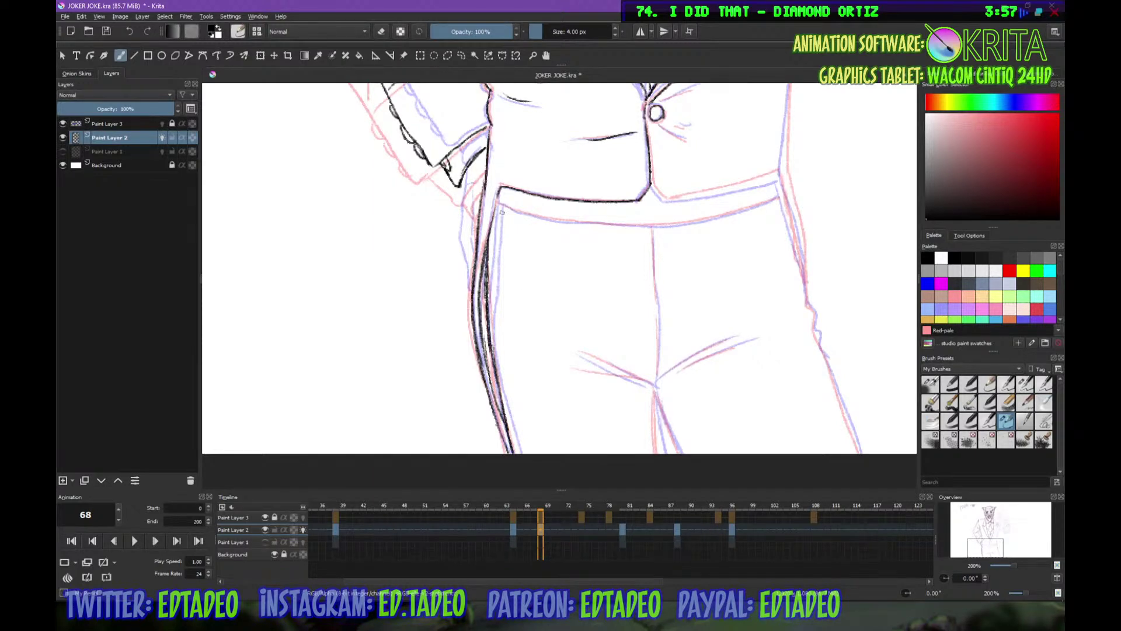
Draw the trousers' left outer contour from the waist down to the canvas edge, redoing the first stroke
left_click_drag(501, 203, 497, 319)
left_click_drag(496, 274, 505, 382)
key("ctrl+z")
mouse_move(497, 217)
left_mouse_down()
mouse_move(493, 304)
mouse_move(518, 453)
left_mouse_up()
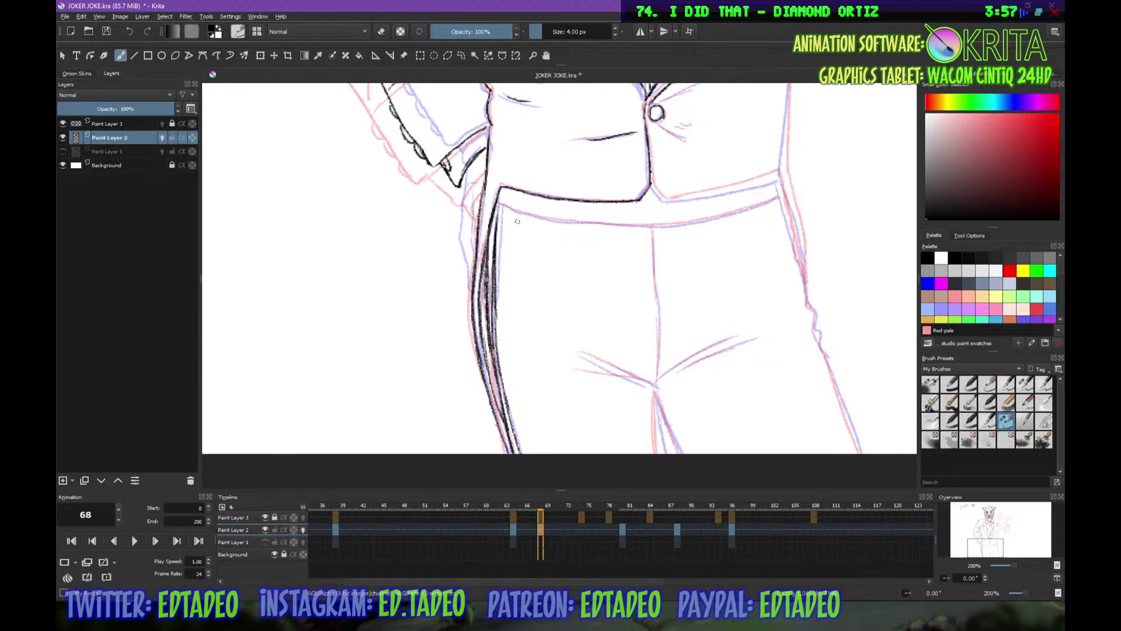
Draw the right half of the jacket hem and the jacket's right side line from the armpit to the hem
mouse_move(571, 240)
left_mouse_down()
mouse_move(615, 273)
mouse_move(707, 277)
mouse_move(650, 291)
mouse_move(631, 251)
mouse_move(710, 232)
mouse_move(664, 308)
left_mouse_up()
left_click_drag(701, 189, 674, 245)
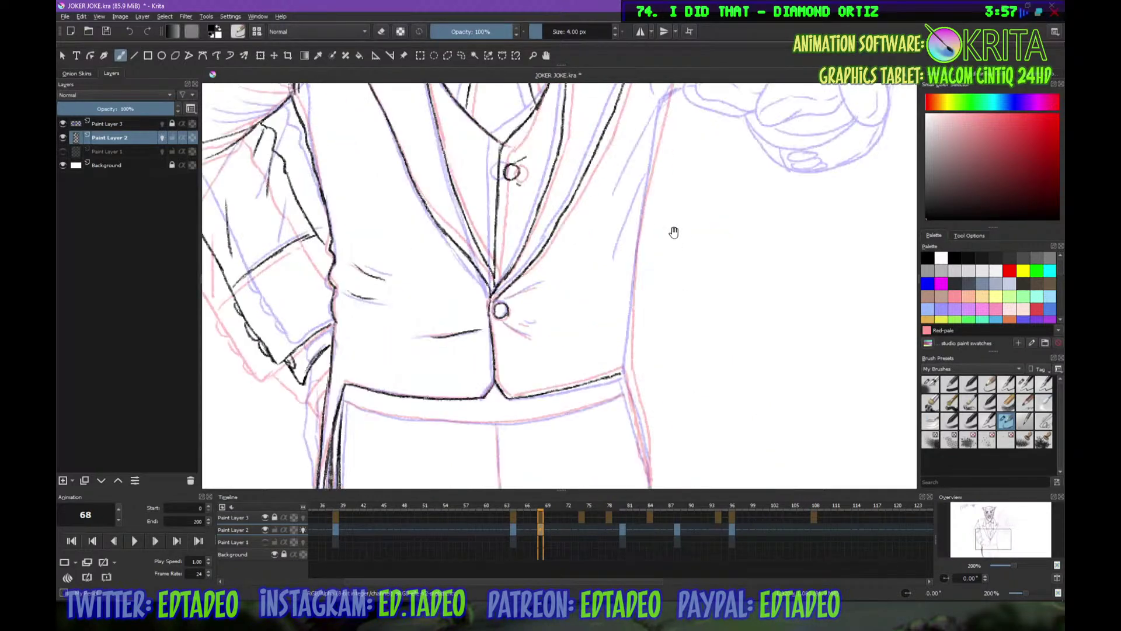
left_click_drag(666, 100, 626, 374)
Draw the trousers' waistband, right hip and leg contours, centre seam and crotch folds
left_click_drag(584, 292, 634, 125)
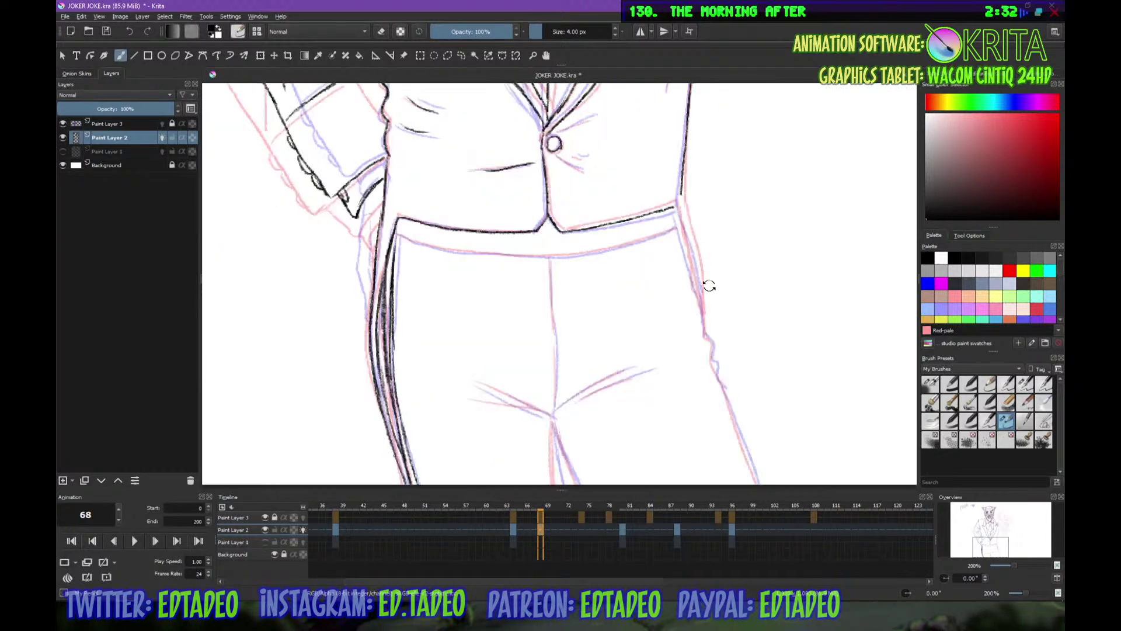
mouse_move(642, 245)
left_mouse_down()
mouse_move(565, 120)
mouse_move(567, 193)
left_mouse_up()
mouse_move(565, 153)
left_mouse_down()
mouse_move(588, 272)
mouse_move(653, 377)
mouse_move(715, 204)
mouse_move(697, 320)
left_mouse_up()
left_click_drag(694, 235, 704, 459)
mouse_move(520, 346)
left_mouse_down()
mouse_move(511, 407)
mouse_move(530, 412)
left_mouse_up()
left_click_drag(460, 291, 514, 335)
Add the fold strokes radiating from the jacket button and extend the right side line up toward the armpit
mouse_move(559, 184)
left_mouse_down()
mouse_move(520, 341)
mouse_move(554, 322)
mouse_move(624, 313)
left_mouse_up()
mouse_move(672, 285)
left_mouse_down()
mouse_move(666, 327)
mouse_move(590, 485)
left_mouse_up()
mouse_move(515, 292)
left_mouse_down()
mouse_move(531, 308)
mouse_move(556, 267)
left_mouse_up()
left_click_drag(628, 256, 640, 360)
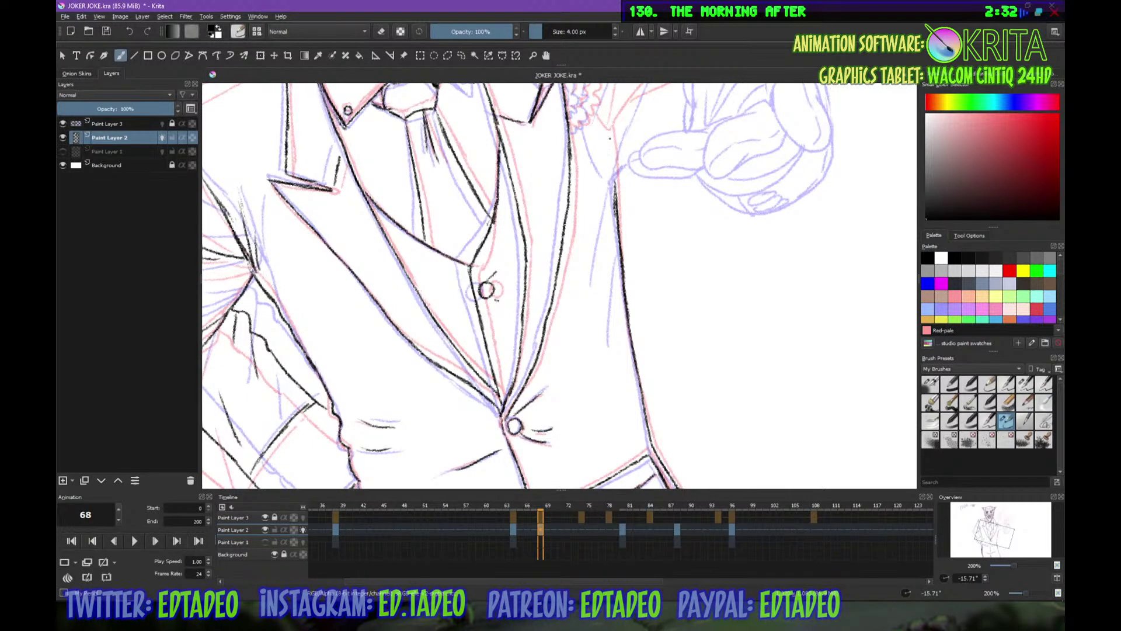
Draw the folds below the right armpit and start the right shoulder line outward from the collar
left_click_drag(642, 258, 615, 394)
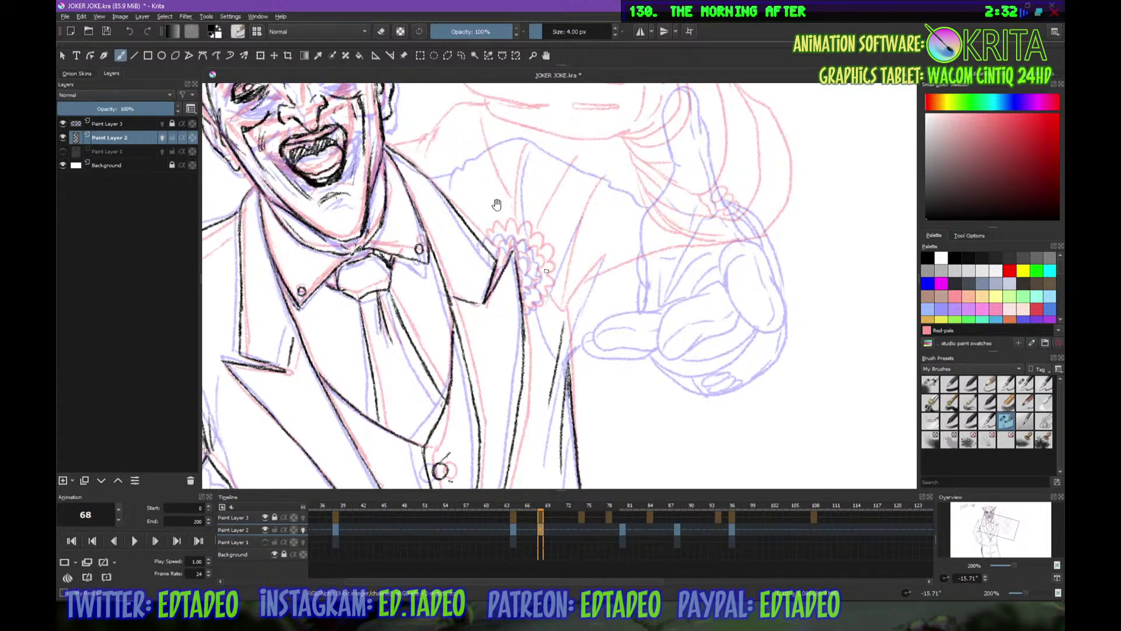
left_click_drag(545, 279, 572, 381)
left_click_drag(437, 264, 512, 233)
mouse_move(752, 305)
left_mouse_down()
mouse_move(747, 324)
mouse_move(721, 271)
left_mouse_up()
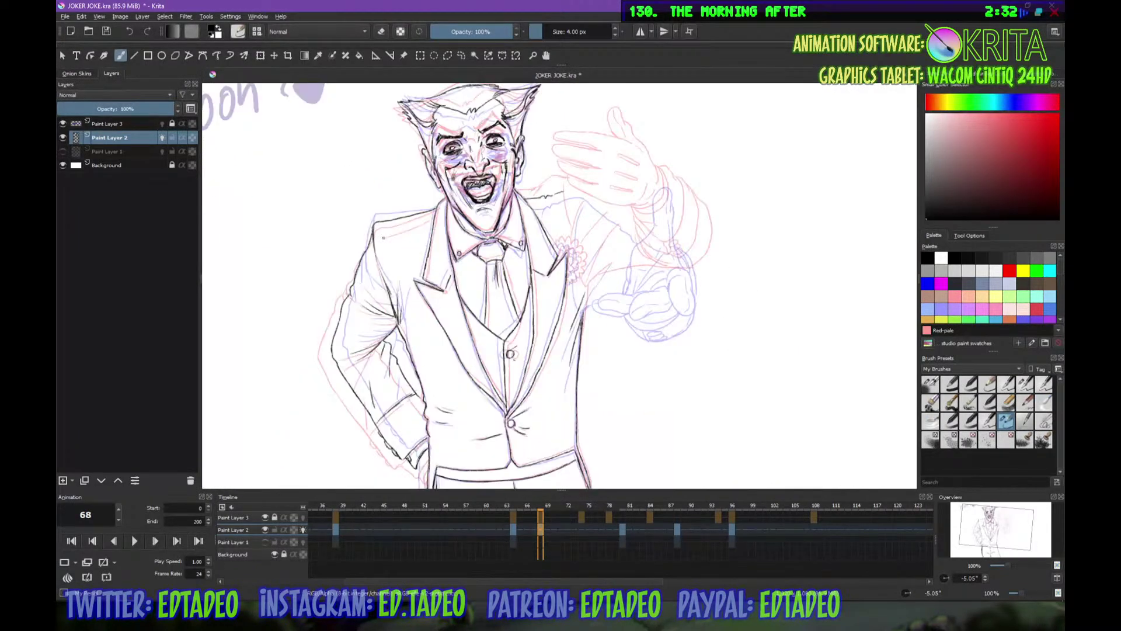
left_click_drag(378, 230, 426, 212)
Compare frame 68's drawing with and without Paint Layer 2's onion skins, checking the whole figure and the arm poses
scroll(683, 290, "up", 1)
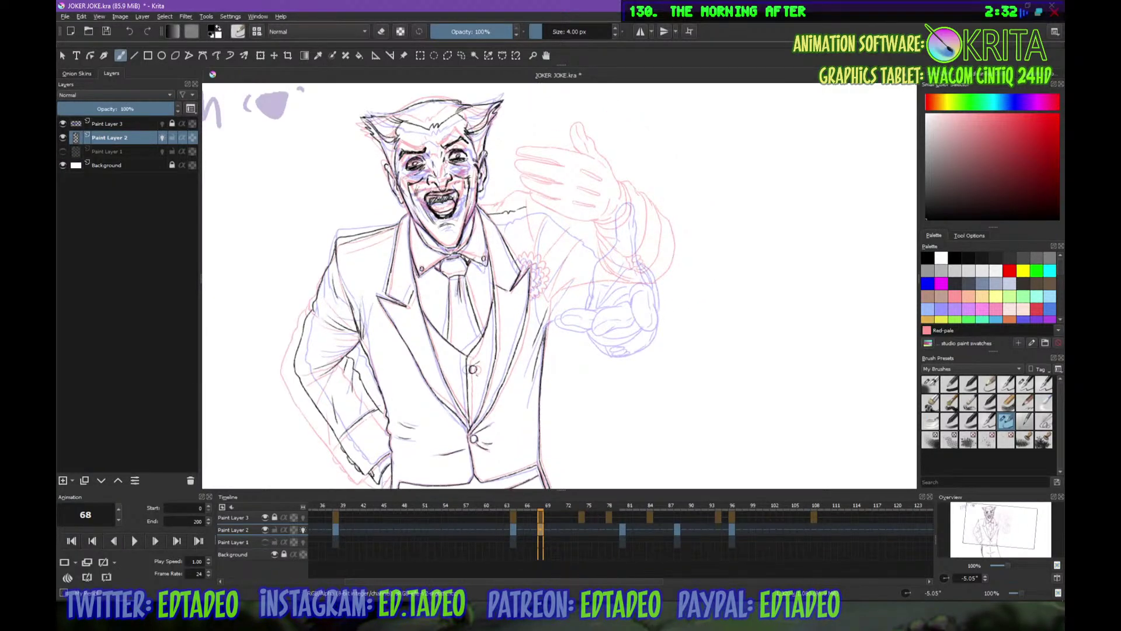
scroll(658, 343, "up", 1)
left_click_drag(658, 343, 594, 393)
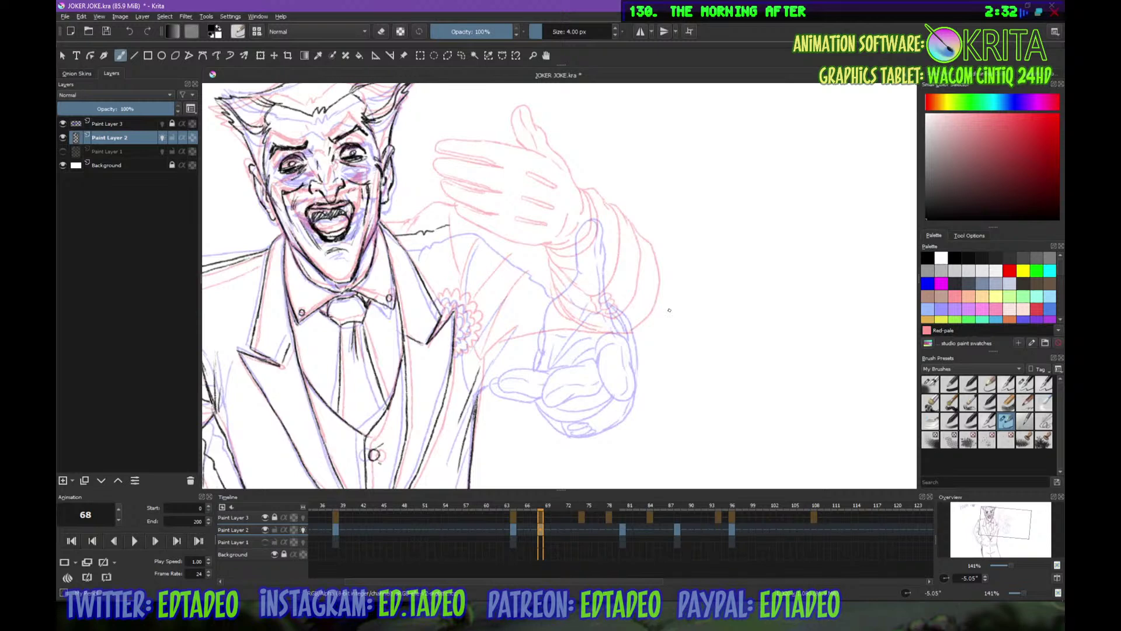
left_click_drag(335, 139, 394, 186)
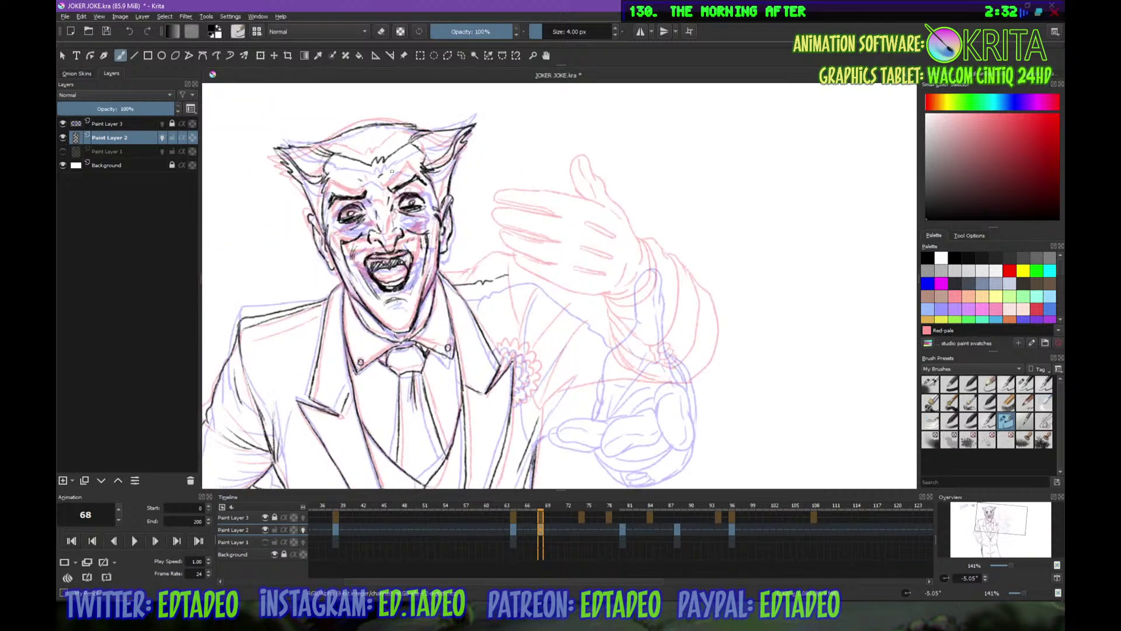
scroll(636, 241, "down", 1)
scroll(676, 309, "down", 1)
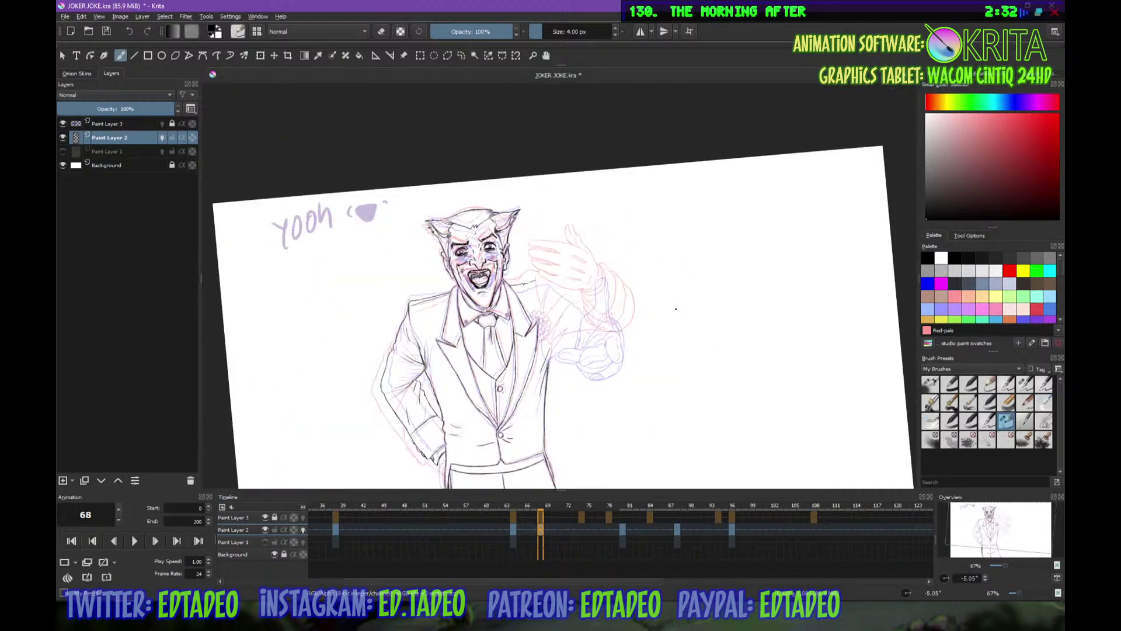
left_click(303, 530)
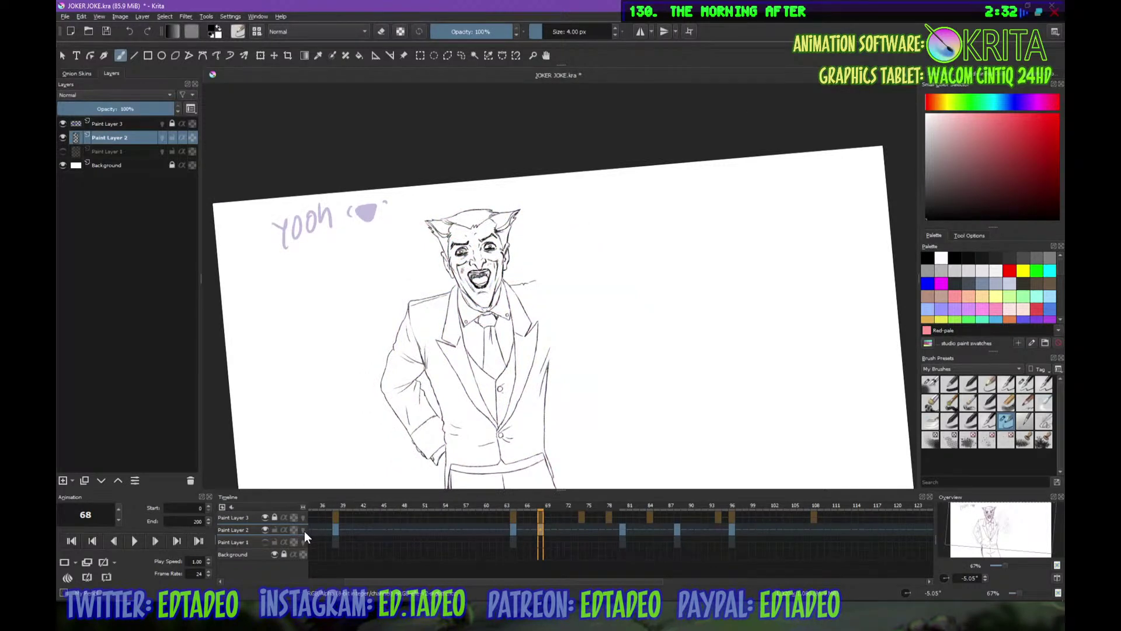
left_click(303, 531)
left_click_drag(657, 340, 622, 313)
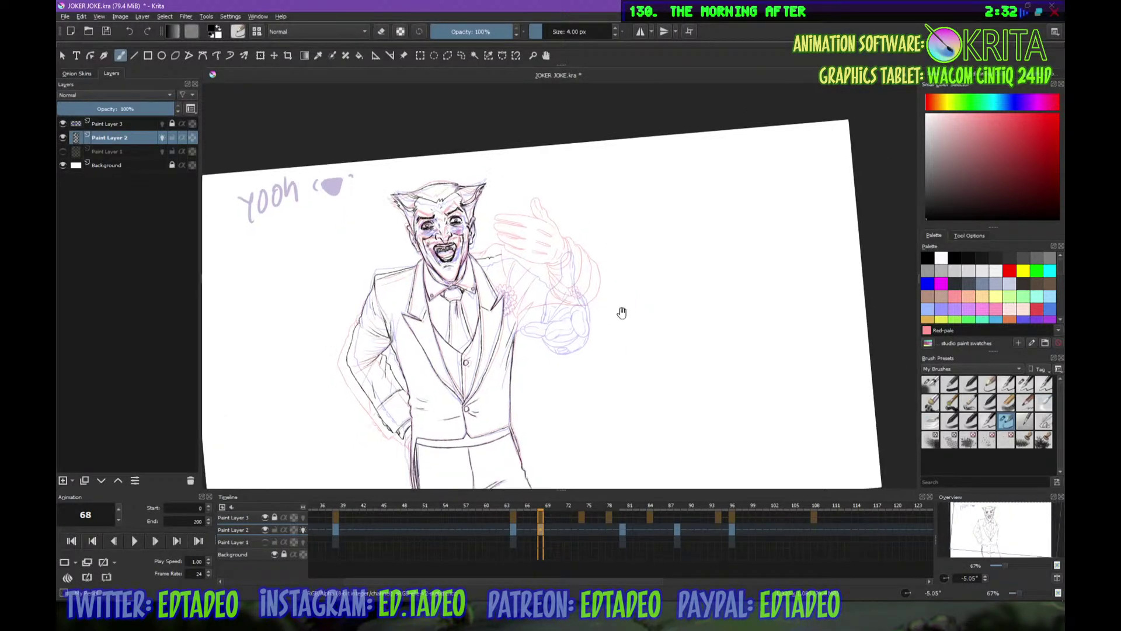
scroll(622, 313, "up", 2)
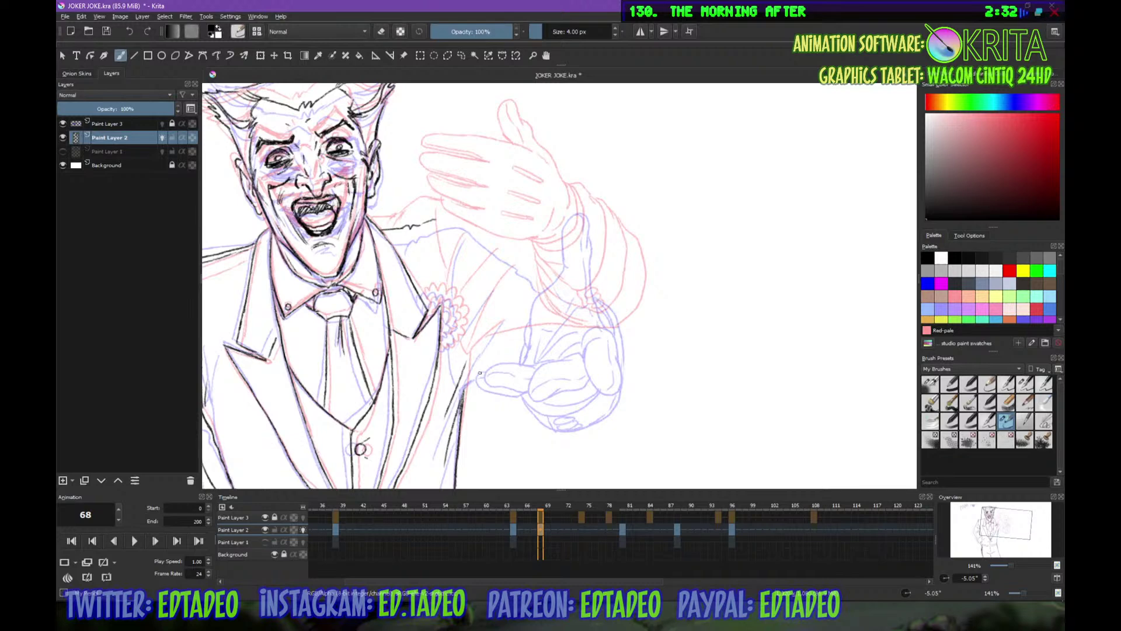
Outline the outstretched hand in black on frame 68 of Paint Layer 2, following the blue onion-skin fingers
mouse_move(536, 295)
left_mouse_down()
mouse_move(525, 359)
mouse_move(477, 377)
mouse_move(486, 391)
mouse_move(549, 399)
mouse_move(589, 381)
mouse_move(616, 396)
mouse_move(621, 380)
left_mouse_up()
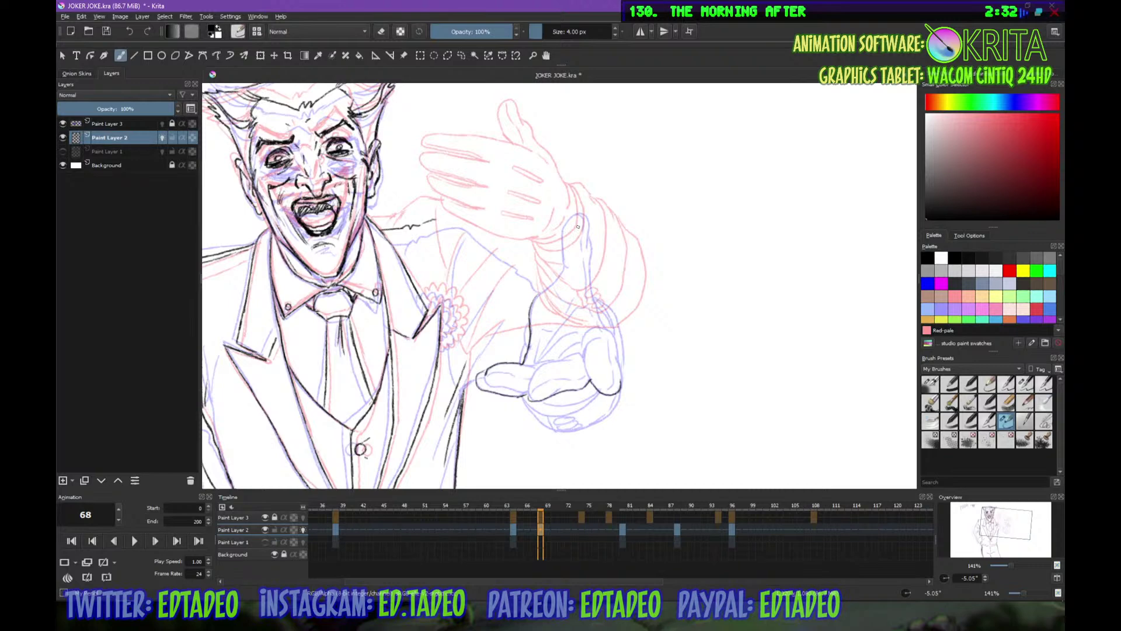
left_click_drag(567, 224, 535, 295)
mouse_move(568, 224)
left_mouse_down()
mouse_move(589, 234)
mouse_move(622, 379)
left_mouse_up()
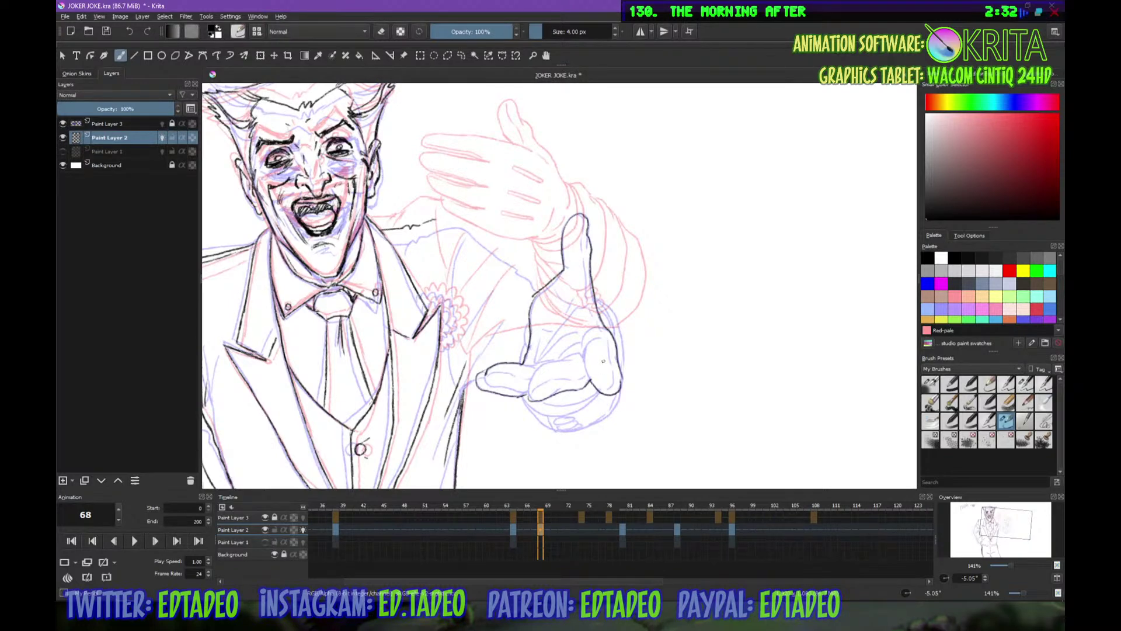
left_click_drag(532, 323, 535, 294)
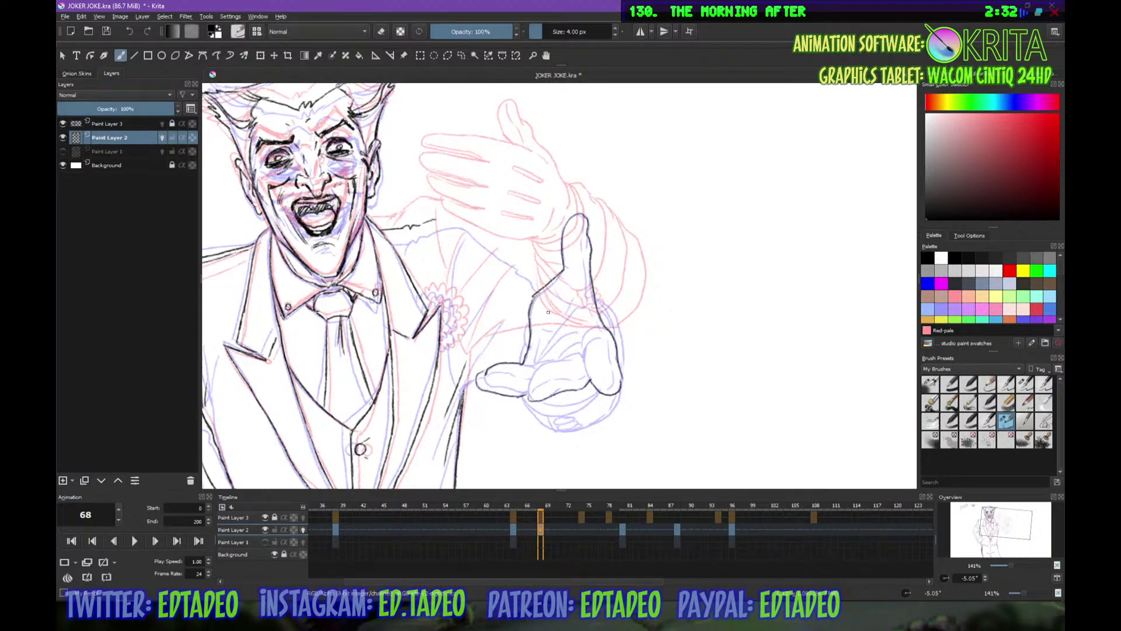
Select the new hand outline freehand, move it up between the red and blue onion-skin hands, and rotate it slightly counterclockwise
left_click(462, 55)
mouse_move(590, 194)
left_mouse_down()
mouse_move(475, 371)
mouse_move(482, 402)
mouse_move(522, 416)
mouse_move(618, 407)
mouse_move(646, 367)
mouse_move(644, 313)
mouse_move(617, 217)
left_mouse_up()
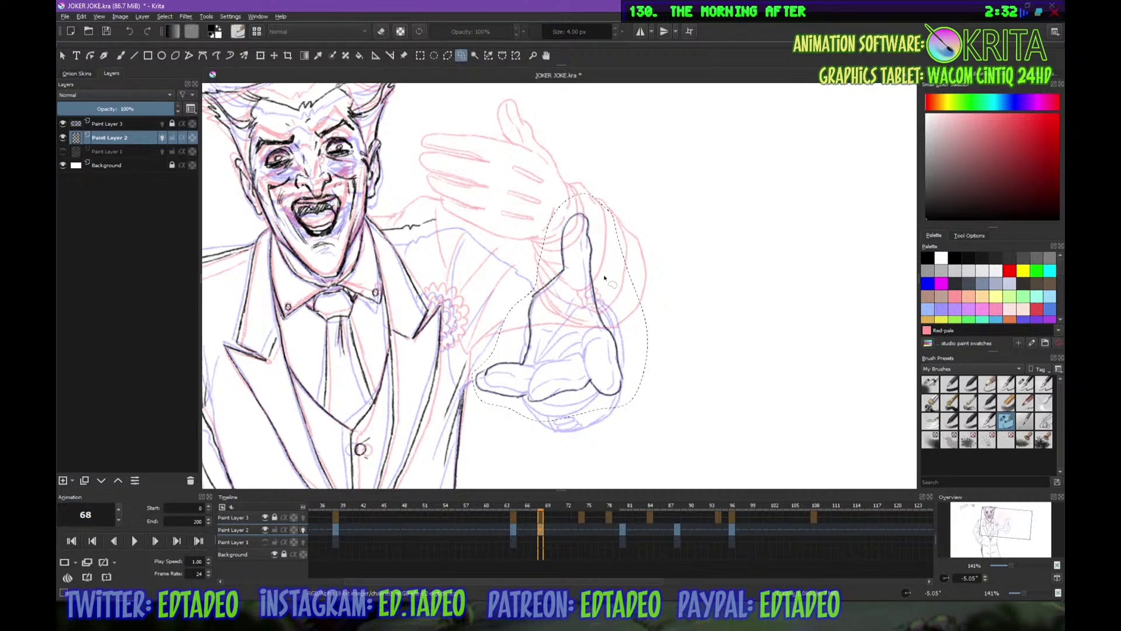
key("5")
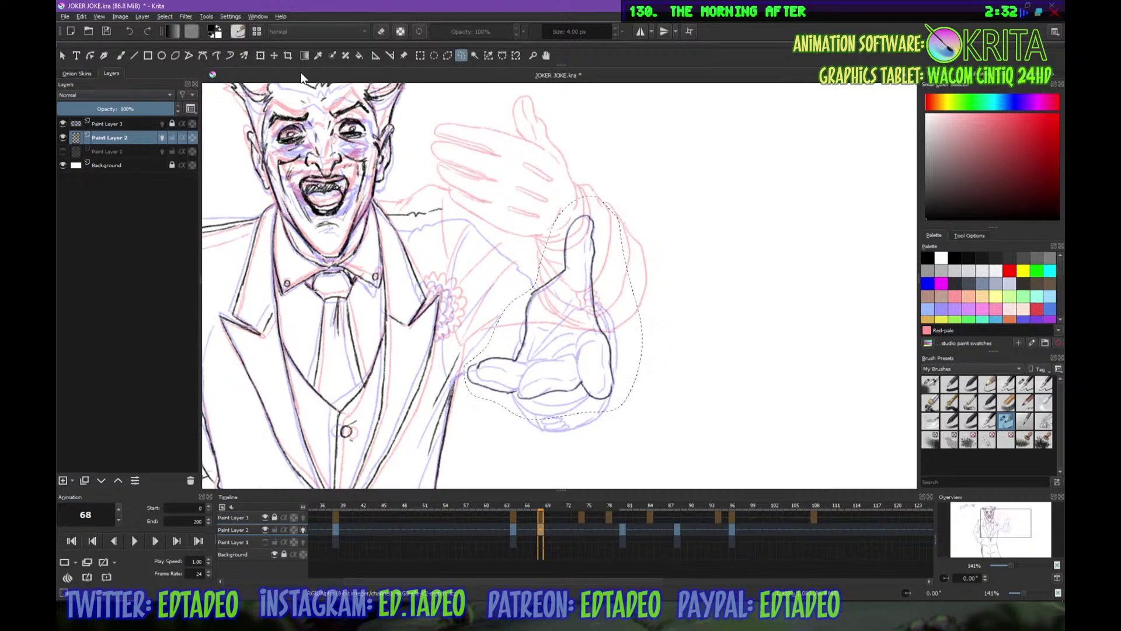
left_click(263, 55)
left_click_drag(608, 363, 605, 271)
left_click_drag(643, 104, 649, 241)
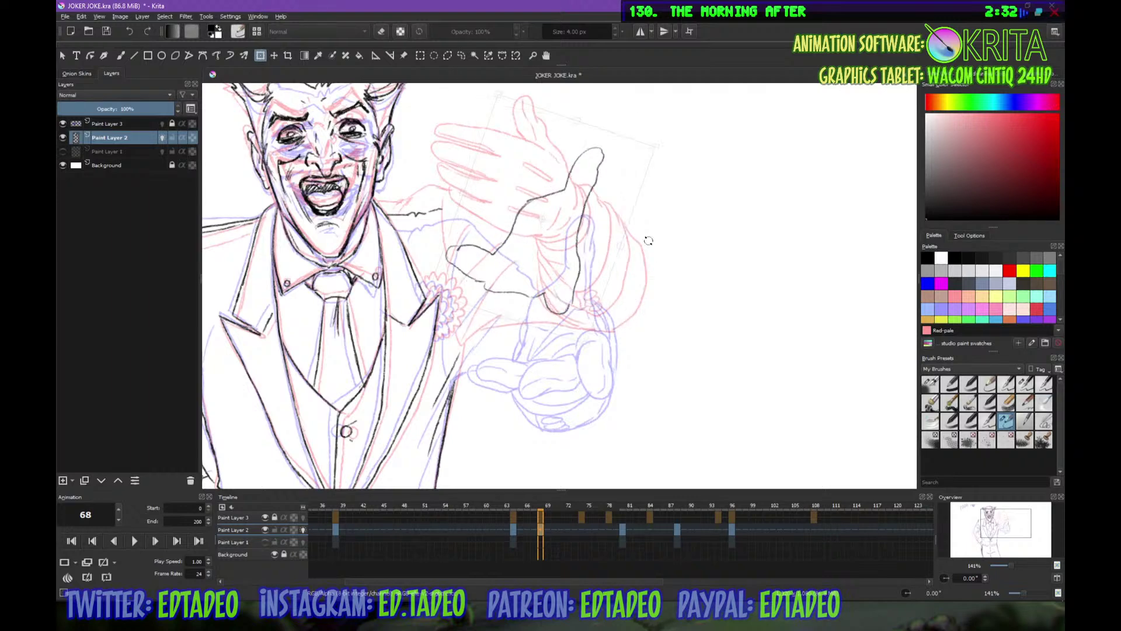
key("ctrl+z")
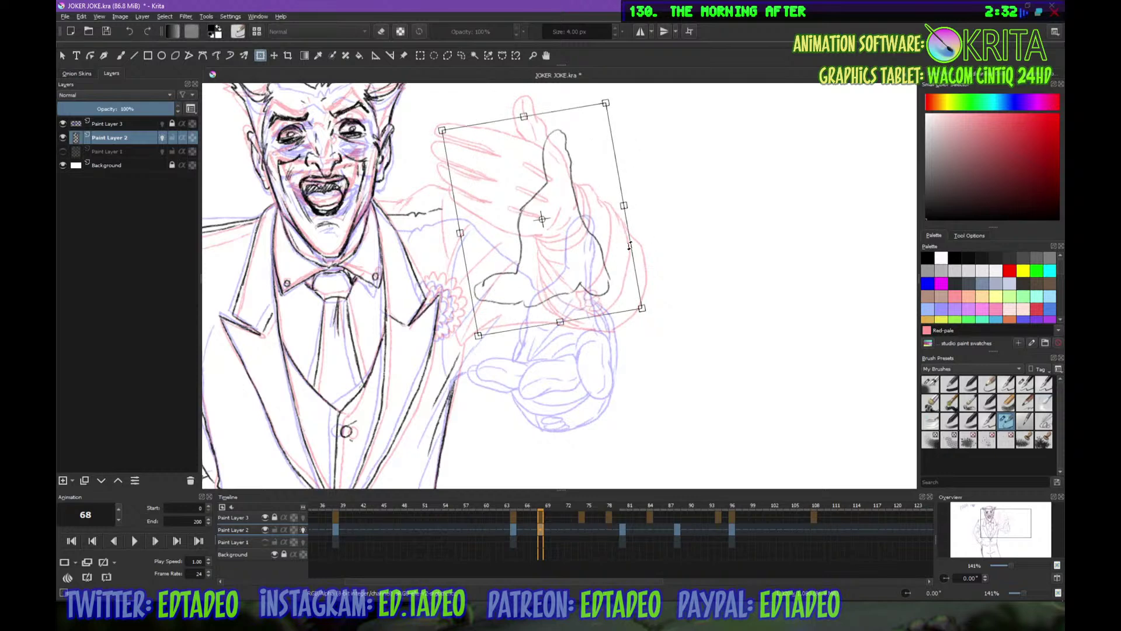
left_click_drag(610, 225, 606, 237)
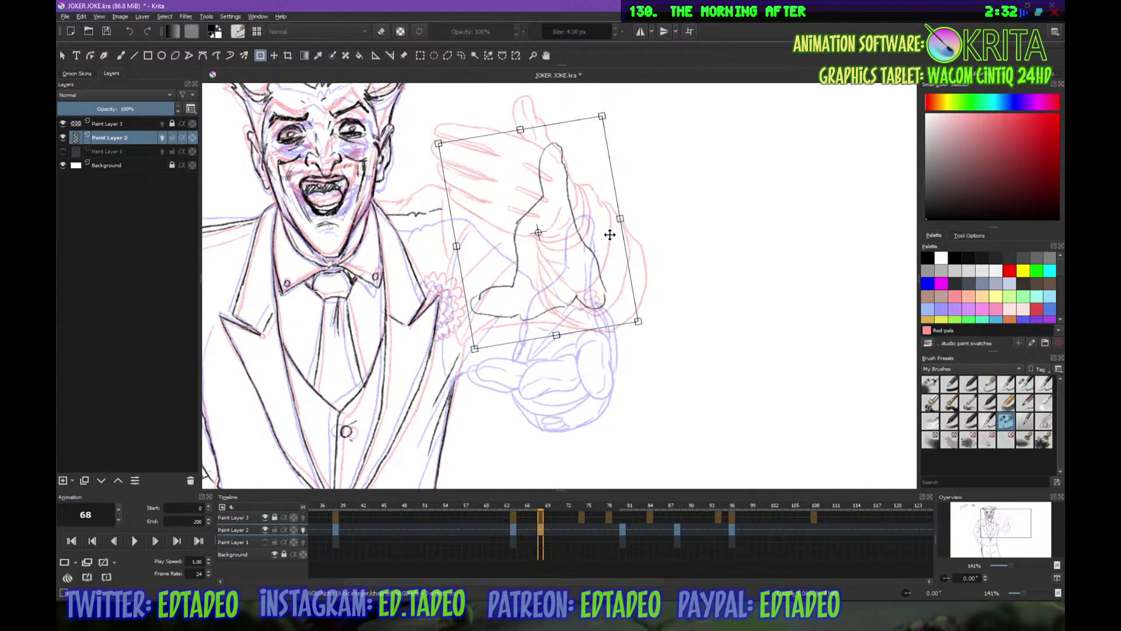
key("Return")
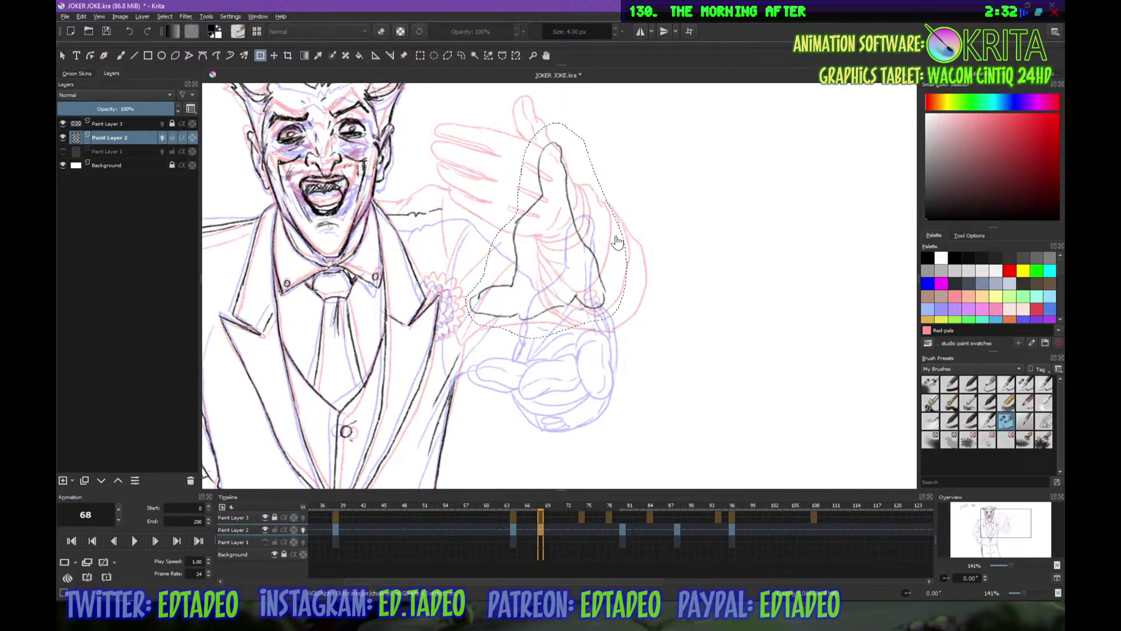
Draw the inner finger contours and finger divisions inside the repositioned hand outline
key("b")
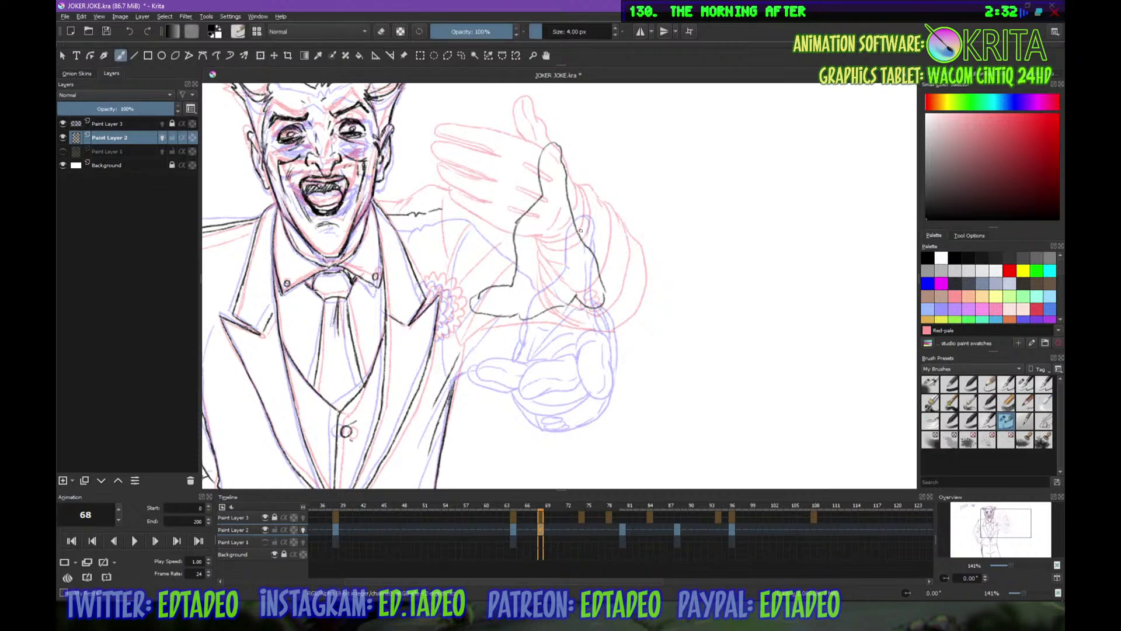
mouse_move(556, 233)
left_mouse_down()
mouse_move(579, 295)
mouse_move(521, 317)
mouse_move(557, 282)
mouse_move(527, 285)
mouse_move(526, 271)
left_mouse_up()
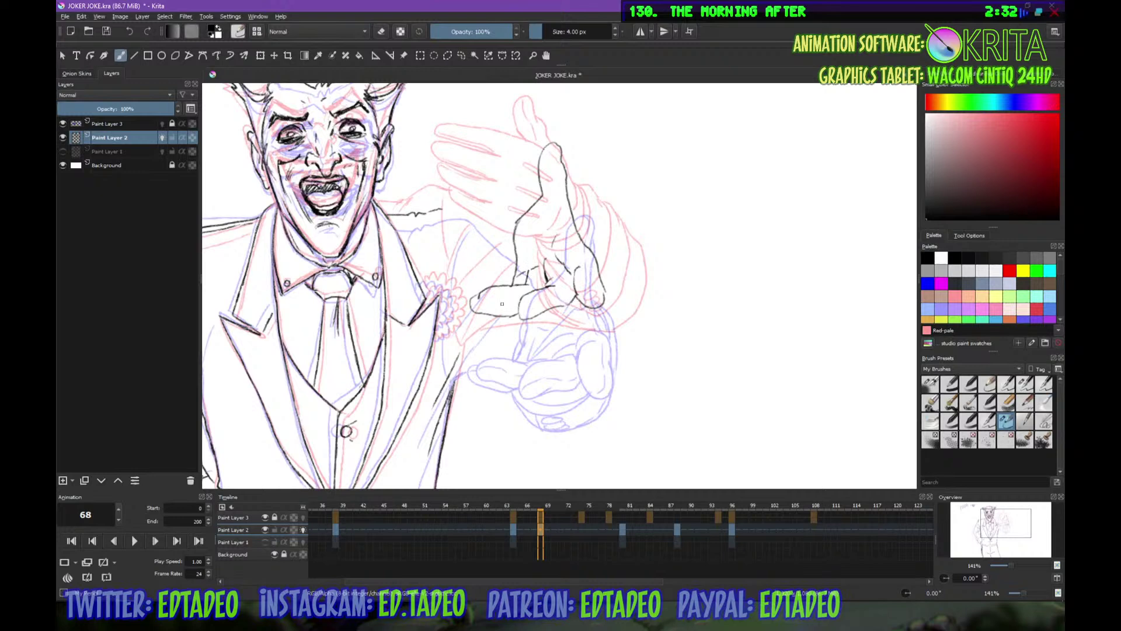
mouse_move(487, 304)
left_mouse_down()
mouse_move(516, 308)
mouse_move(505, 316)
mouse_move(514, 305)
mouse_move(499, 303)
left_mouse_up()
Clean up and thicken the hand's outer contours along the palm edge, raised finger and extended lower finger
key("e")
key("e")
left_click_drag(519, 223, 514, 247)
left_click_drag(516, 240, 521, 283)
key("e")
key("e")
left_click_drag(546, 189, 542, 206)
left_click_drag(556, 152, 601, 302)
mouse_move(520, 295)
left_mouse_down()
mouse_move(523, 320)
mouse_move(555, 315)
mouse_move(575, 300)
mouse_move(553, 296)
mouse_move(575, 288)
left_mouse_up()
key("ctrl+z")
left_click_drag(485, 296, 522, 294)
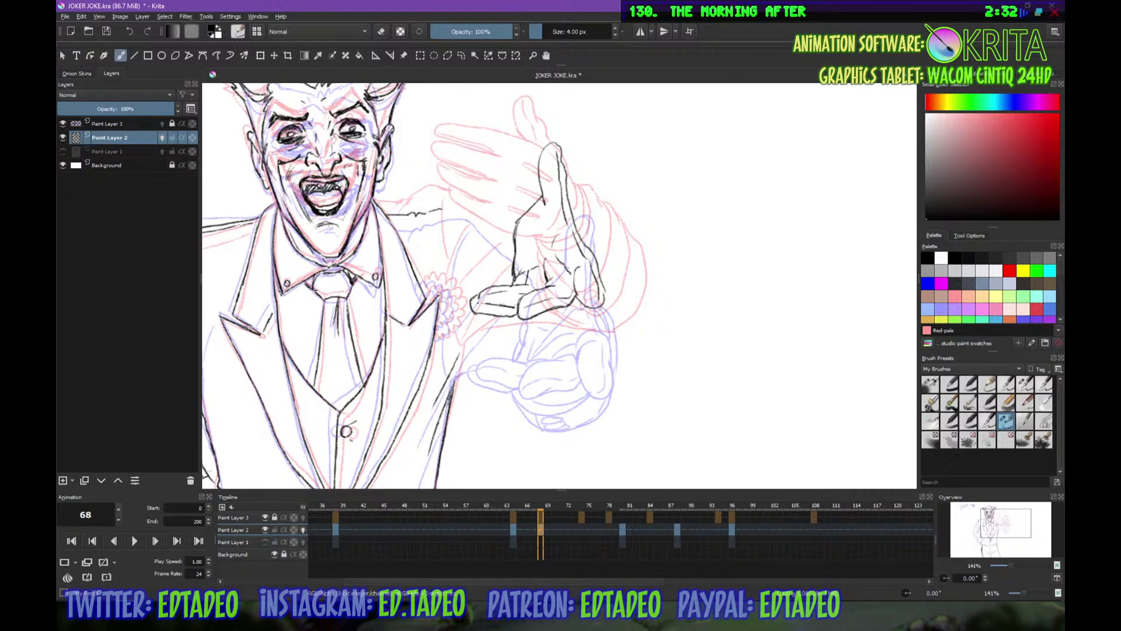
Add crease lines across the palm and fingers, and extend the top line of the shoulder above the raised arm
left_click_drag(518, 245, 574, 219)
mouse_move(555, 277)
left_mouse_down()
mouse_move(575, 256)
mouse_move(579, 305)
left_mouse_up()
mouse_move(595, 257)
left_mouse_down()
mouse_move(606, 300)
mouse_move(597, 291)
mouse_move(633, 290)
left_mouse_up()
left_click_drag(487, 205, 527, 217)
key("ctrl+z")
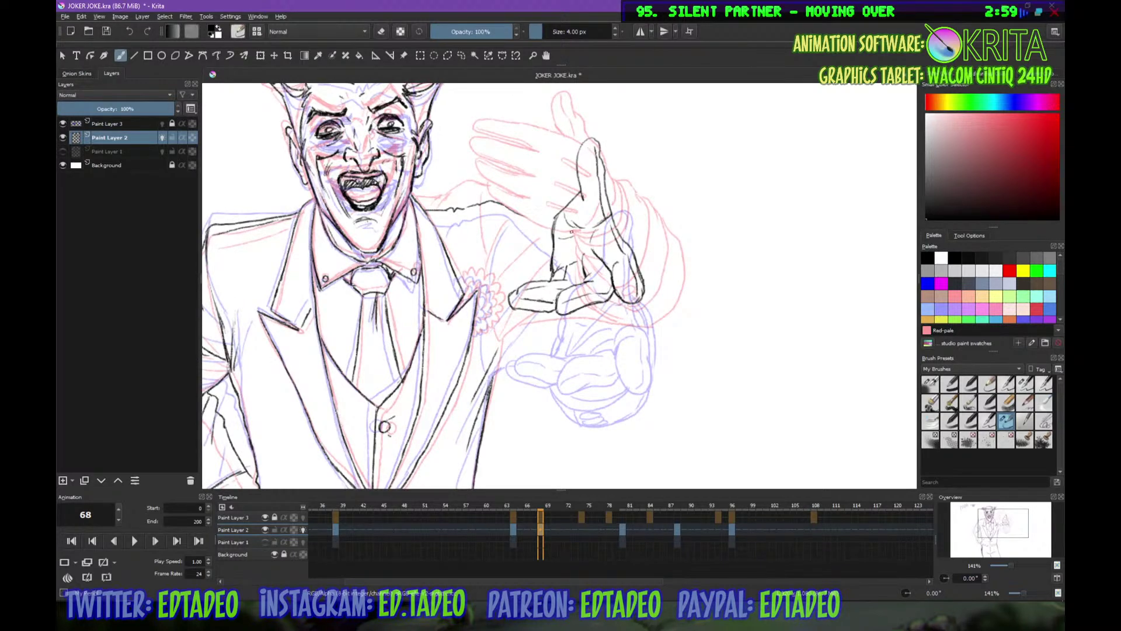
Draw the foreshortened sleeve around the wrist with its rounded cuff opening, lower arm edge and cuff buttons
left_click_drag(605, 182, 626, 244)
mouse_move(496, 386)
left_mouse_down()
mouse_move(521, 349)
mouse_move(585, 341)
left_mouse_up()
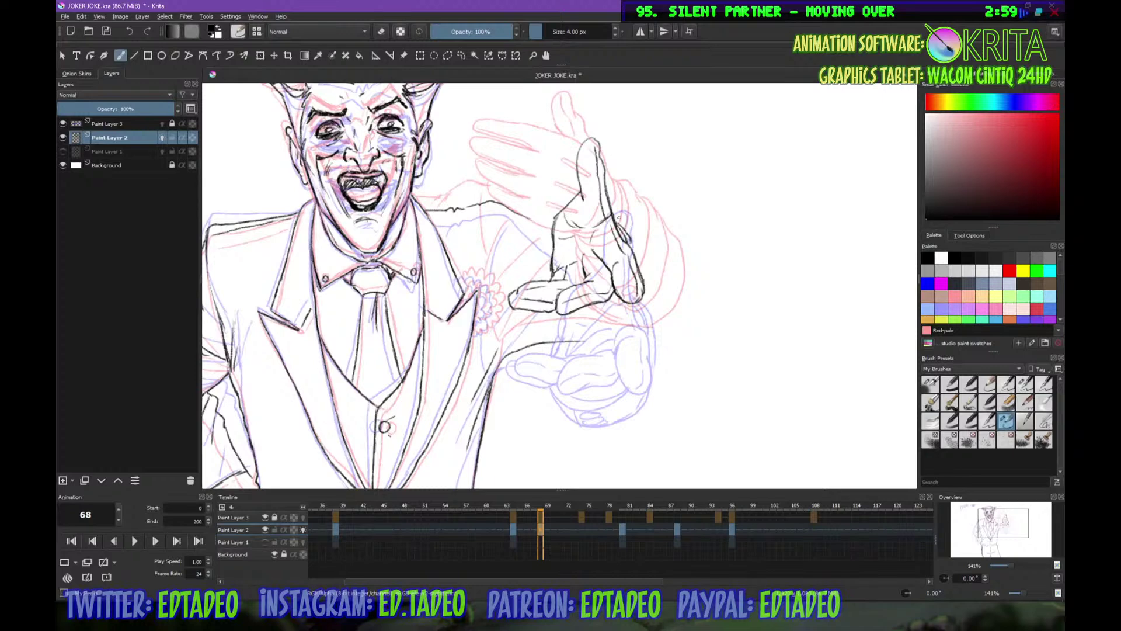
mouse_move(615, 220)
left_mouse_down()
mouse_move(655, 250)
mouse_move(675, 288)
mouse_move(650, 362)
left_mouse_up()
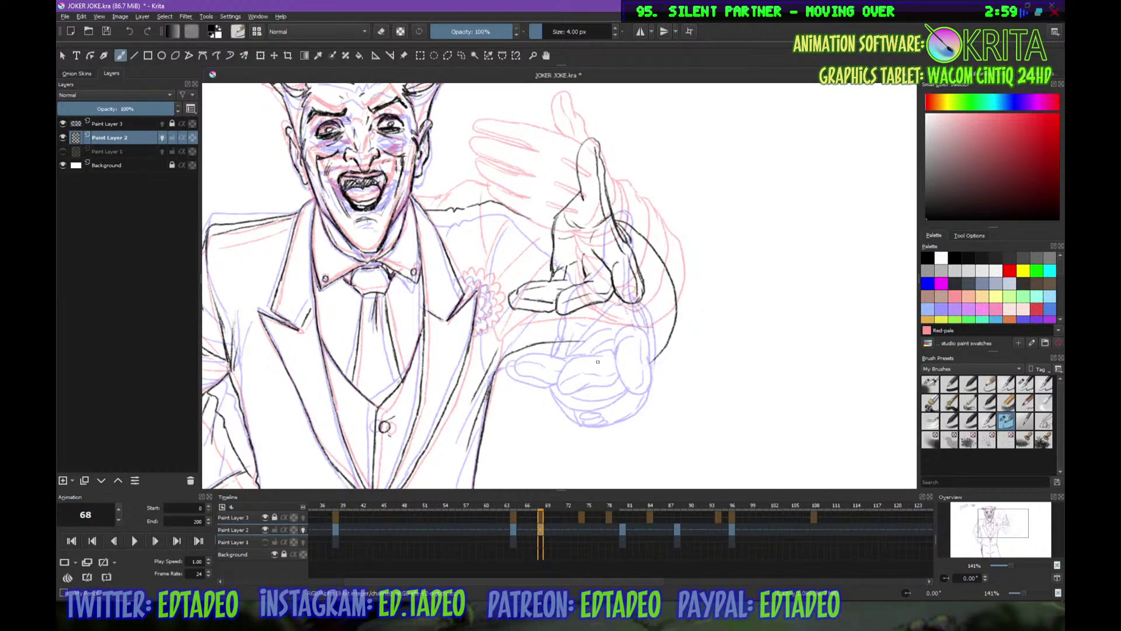
mouse_move(564, 316)
left_mouse_down()
mouse_move(573, 347)
mouse_move(598, 361)
mouse_move(659, 357)
left_mouse_up()
mouse_move(503, 356)
left_mouse_down()
mouse_move(559, 344)
mouse_move(584, 353)
left_mouse_up()
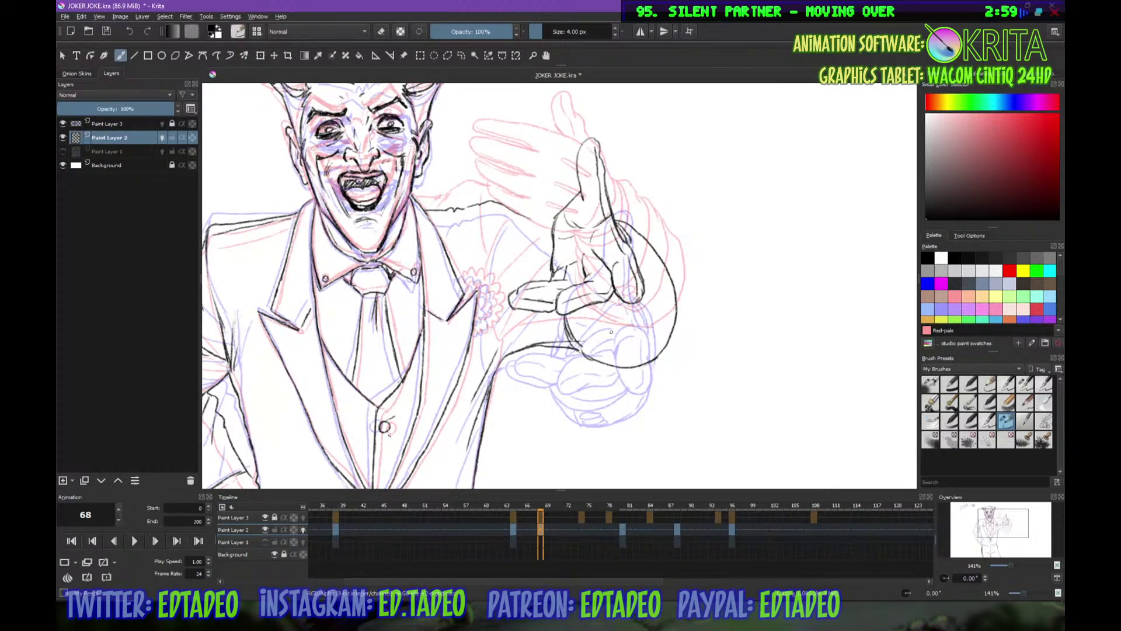
mouse_move(571, 313)
left_mouse_down()
mouse_move(620, 312)
mouse_move(581, 324)
mouse_move(626, 313)
mouse_move(582, 331)
mouse_move(618, 332)
left_mouse_up()
mouse_move(612, 329)
left_mouse_down()
mouse_move(607, 338)
mouse_move(632, 326)
mouse_move(593, 323)
mouse_move(604, 305)
left_mouse_up()
Draw the upper sleeve edge, the shoulder seam and the ruffled lapel flower
left_click_drag(522, 215, 552, 229)
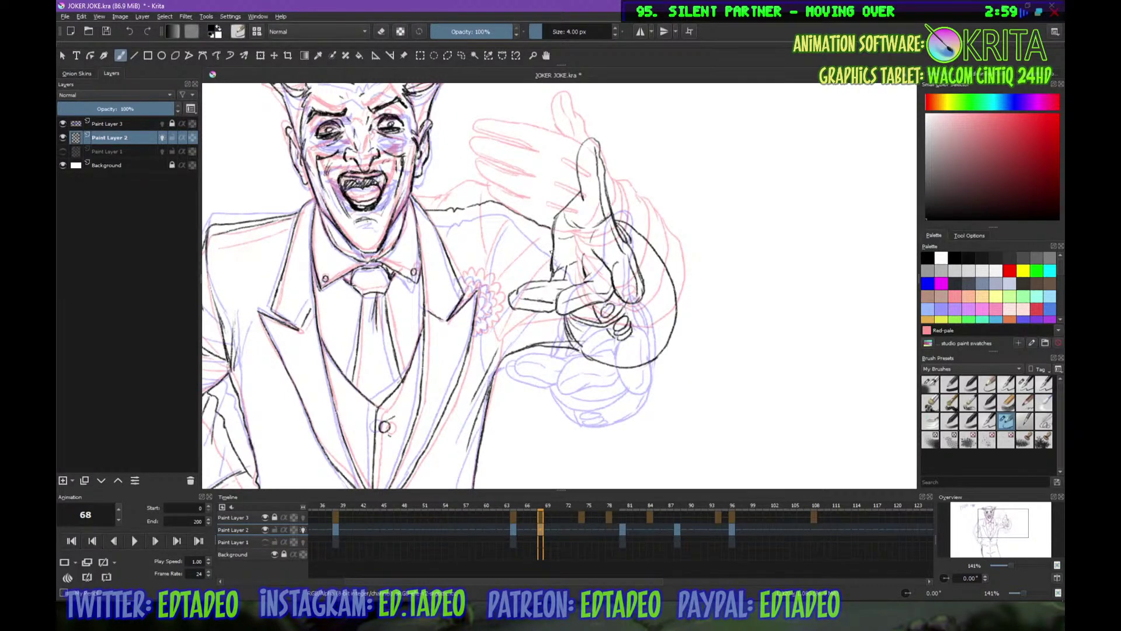
mouse_move(496, 203)
left_mouse_down()
mouse_move(488, 274)
mouse_move(471, 270)
mouse_move(497, 285)
mouse_move(501, 303)
mouse_move(481, 334)
left_mouse_up()
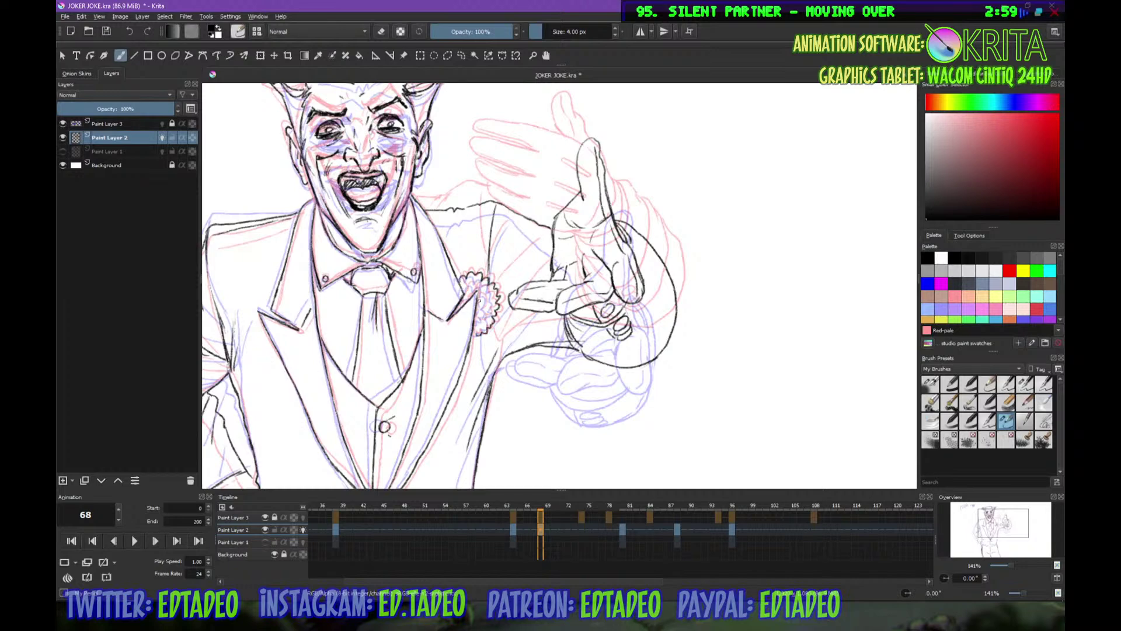
mouse_move(465, 288)
left_mouse_down()
mouse_move(478, 278)
mouse_move(496, 304)
mouse_move(485, 322)
left_mouse_up()
left_click_drag(486, 289, 474, 331)
Add fabric fold lines at the shoulder, upper sleeve and underarm of the jacket
left_click_drag(457, 212, 466, 240)
left_click_drag(484, 345, 491, 367)
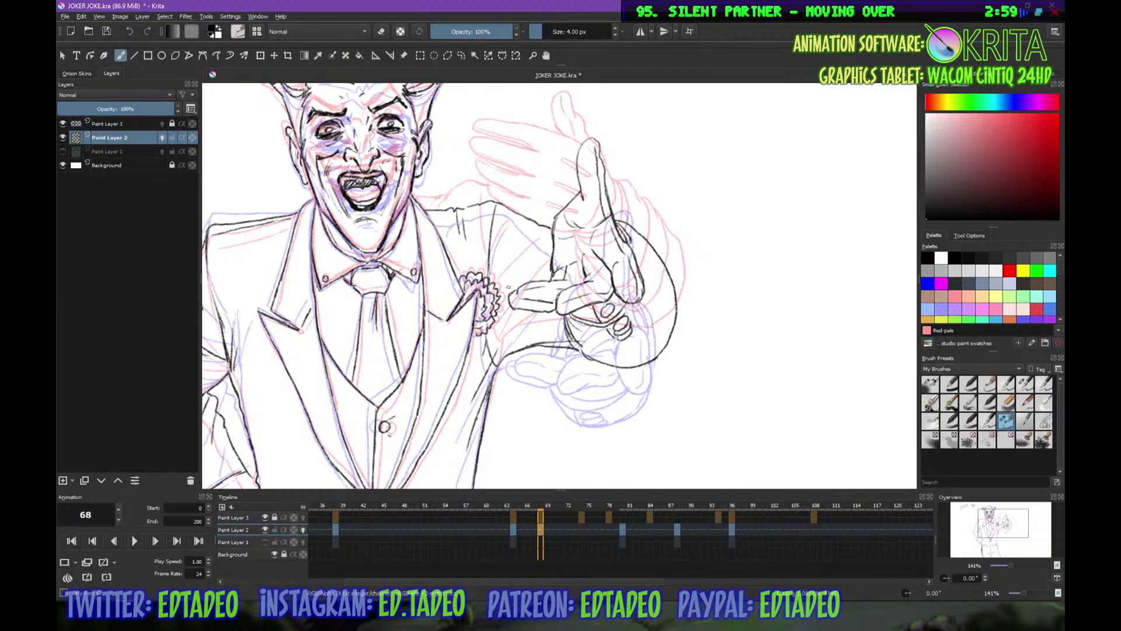
key("ctrl+z")
left_click_drag(507, 220, 493, 270)
left_click_drag(495, 358, 537, 341)
Draw the missing contour of the hand resting on the hip, just below the bent arm's cuff
left_click_drag(567, 448, 657, 307)
key("minus")
key("minus")
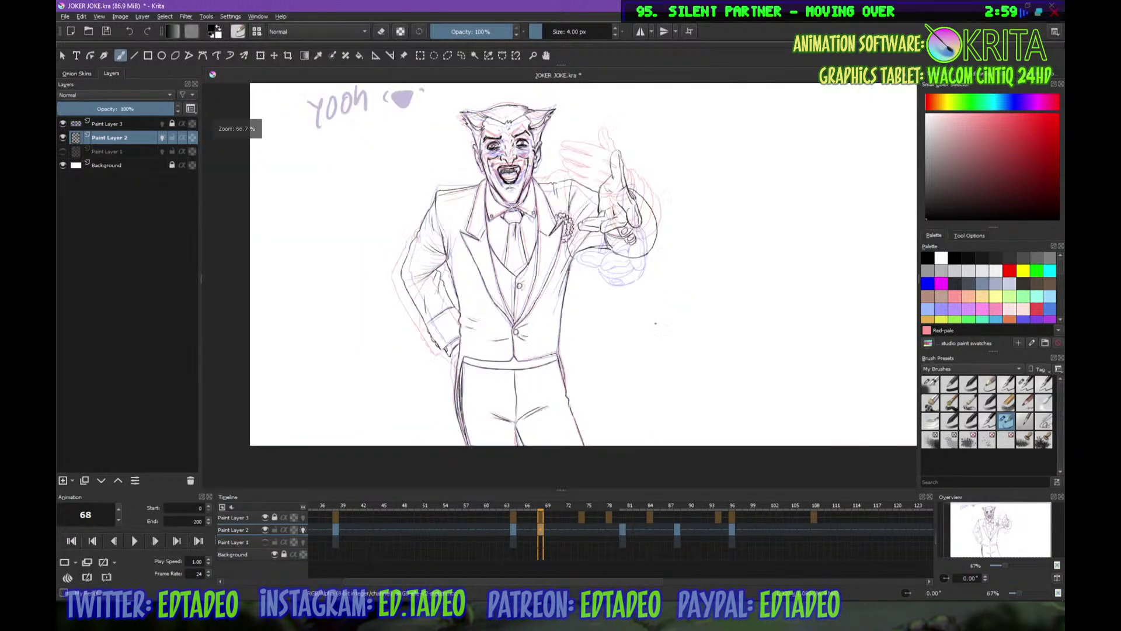
key("plus")
key("plus")
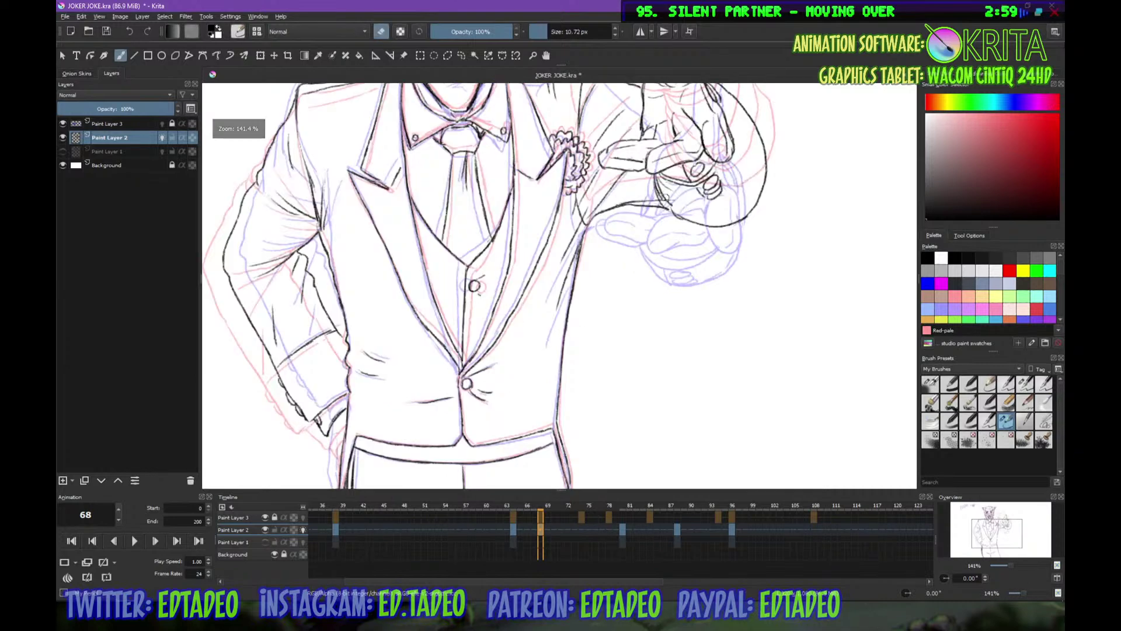
key("minus")
key("plus")
scroll(425, 307, "down", 3)
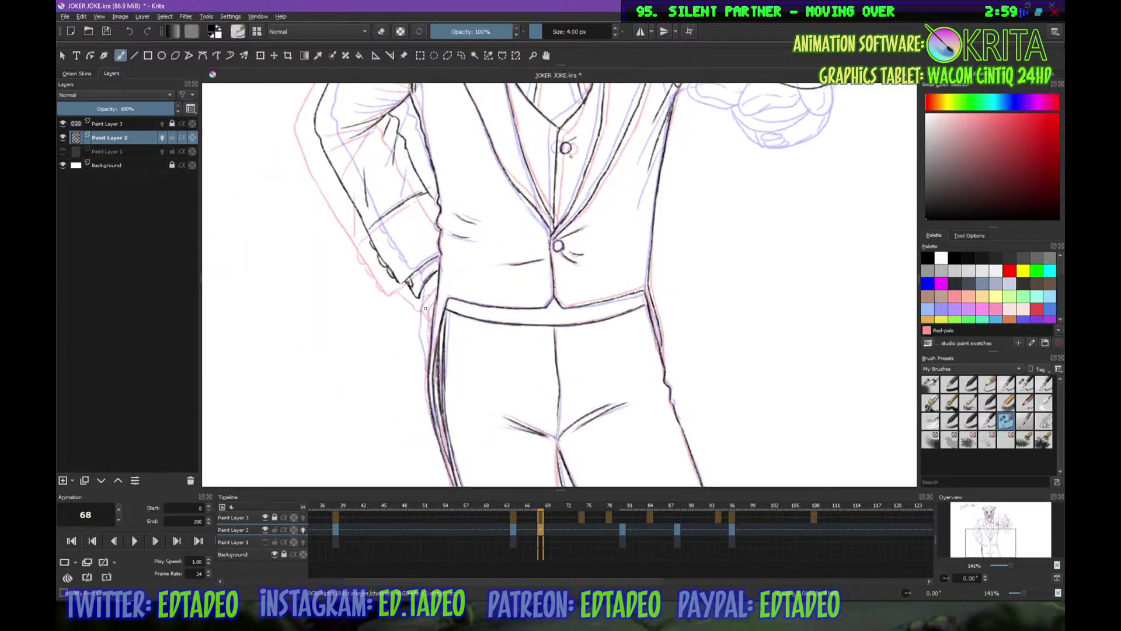
left_click_drag(422, 295, 428, 340)
left_click_drag(422, 302, 429, 318)
key("minus")
key("minus")
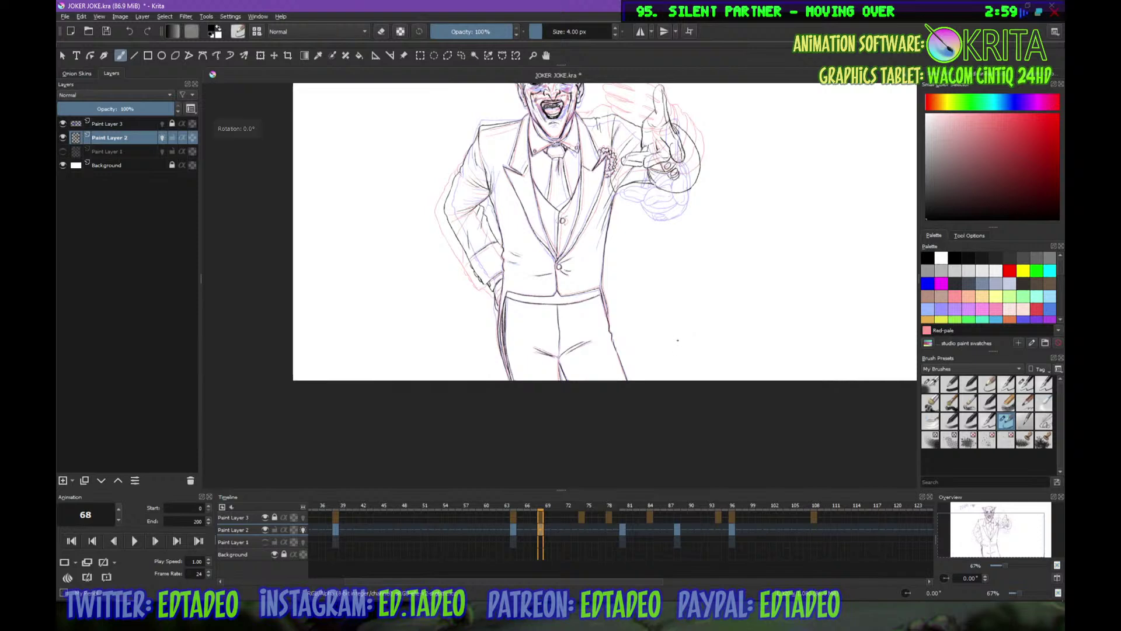
Check frame 68 with Paint Layer 2's onion skins hidden, show them again, and save the file
key("2")
left_click(303, 528)
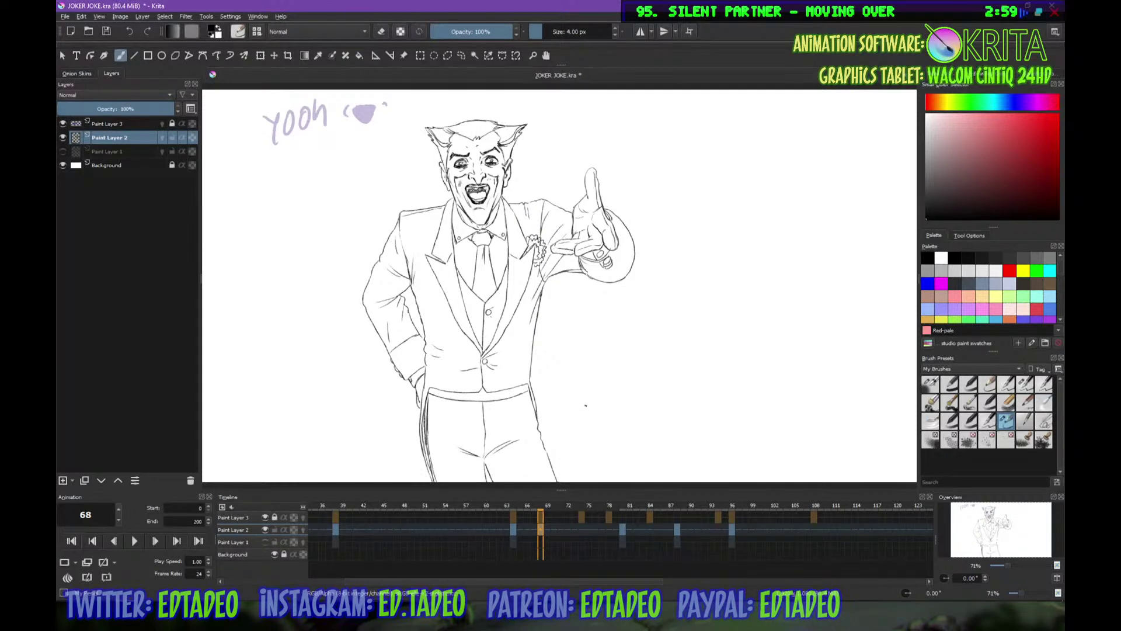
left_click(303, 530)
key("ctrl+s")
Create a blank keyframe at frame 74 on Paint Layer 2
left_click(582, 529)
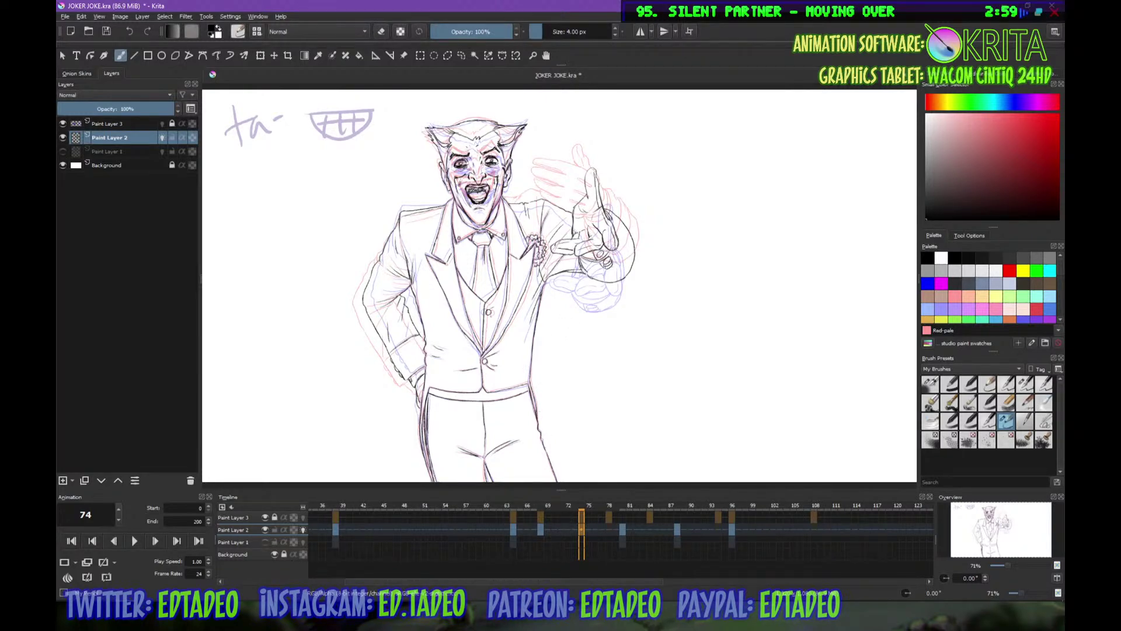
left_click_drag(487, 463, 485, 483)
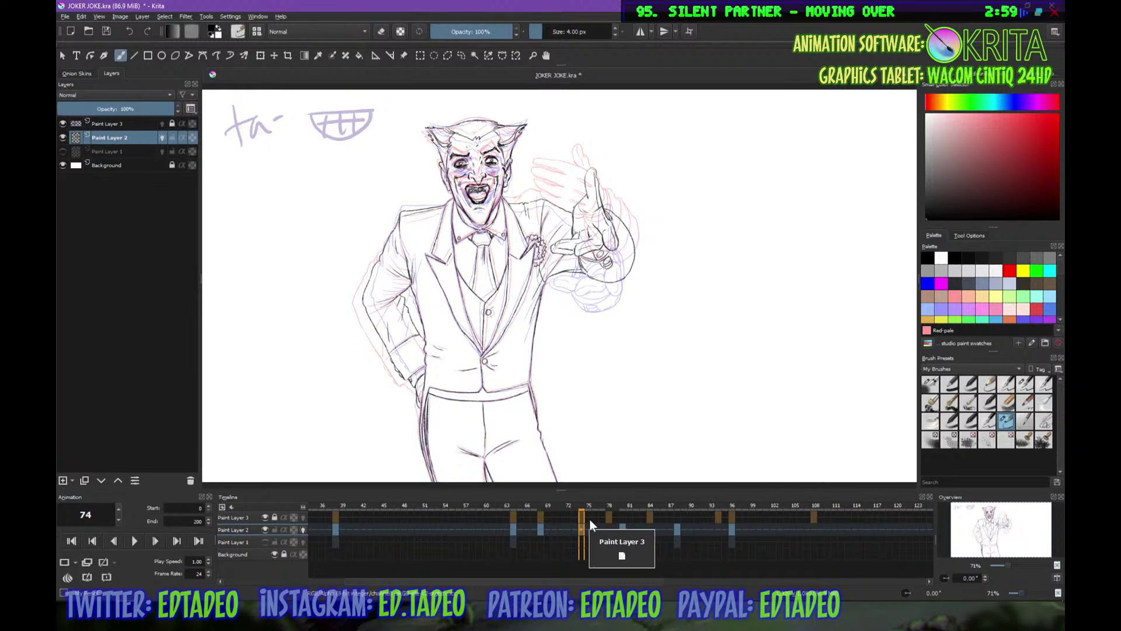
key("Delete")
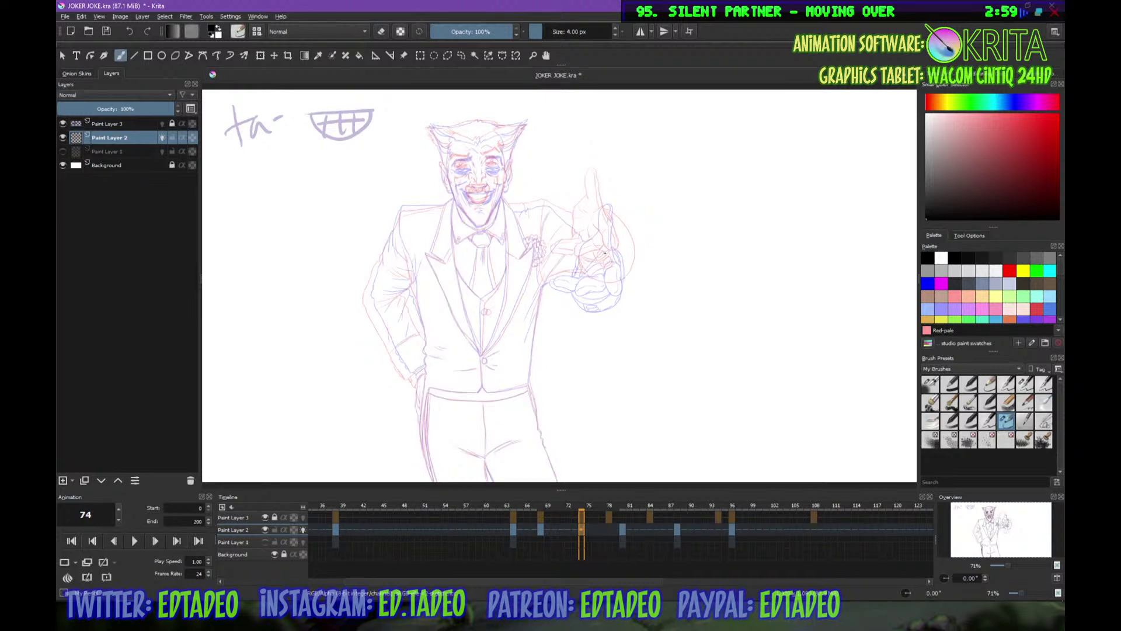
Draw both thick black eyebrows on frame 74 between the red and blue onion-skin positions
scroll(558, 203, "up", 3)
left_click_drag(607, 187, 641, 363)
left_click_drag(554, 283, 582, 336)
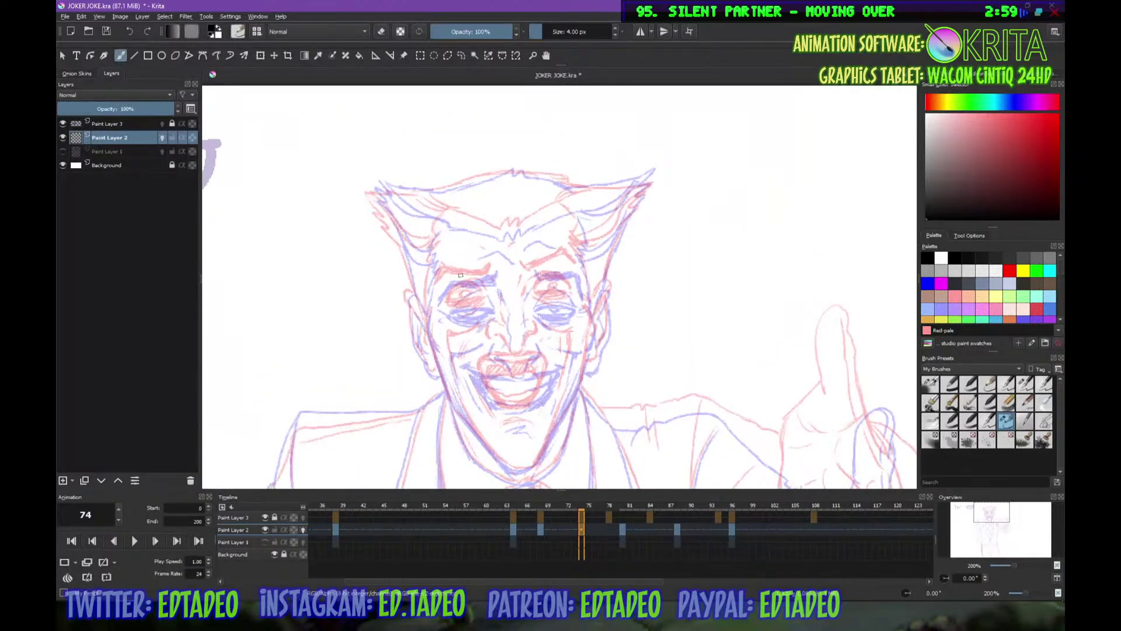
mouse_move(435, 290)
left_mouse_down()
mouse_move(450, 274)
mouse_move(495, 267)
mouse_move(434, 295)
left_mouse_up()
mouse_move(534, 271)
left_mouse_down()
mouse_move(568, 260)
mouse_move(529, 270)
mouse_move(578, 257)
mouse_move(584, 279)
left_mouse_up()
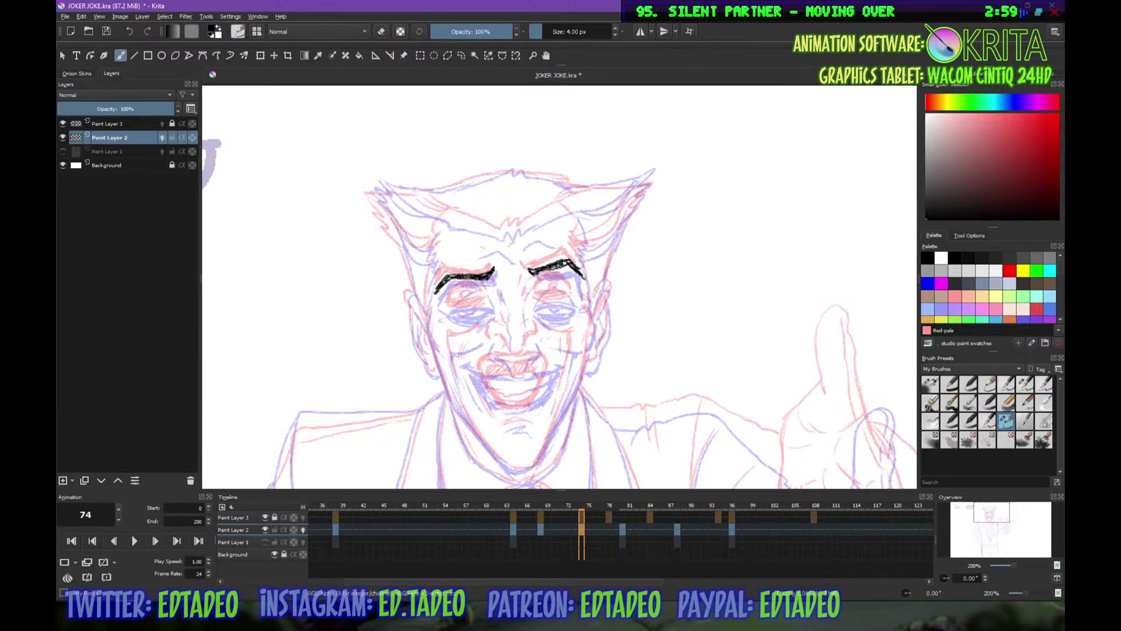
Draw the nose with its nostrils and bridge lines, and add the creases on both cheeks
mouse_move(491, 334)
left_mouse_down()
mouse_move(512, 363)
mouse_move(541, 341)
left_mouse_up()
left_click_drag(494, 280, 507, 335)
mouse_move(527, 282)
left_mouse_down()
mouse_move(524, 333)
mouse_move(464, 340)
mouse_move(487, 330)
mouse_move(456, 381)
left_mouse_up()
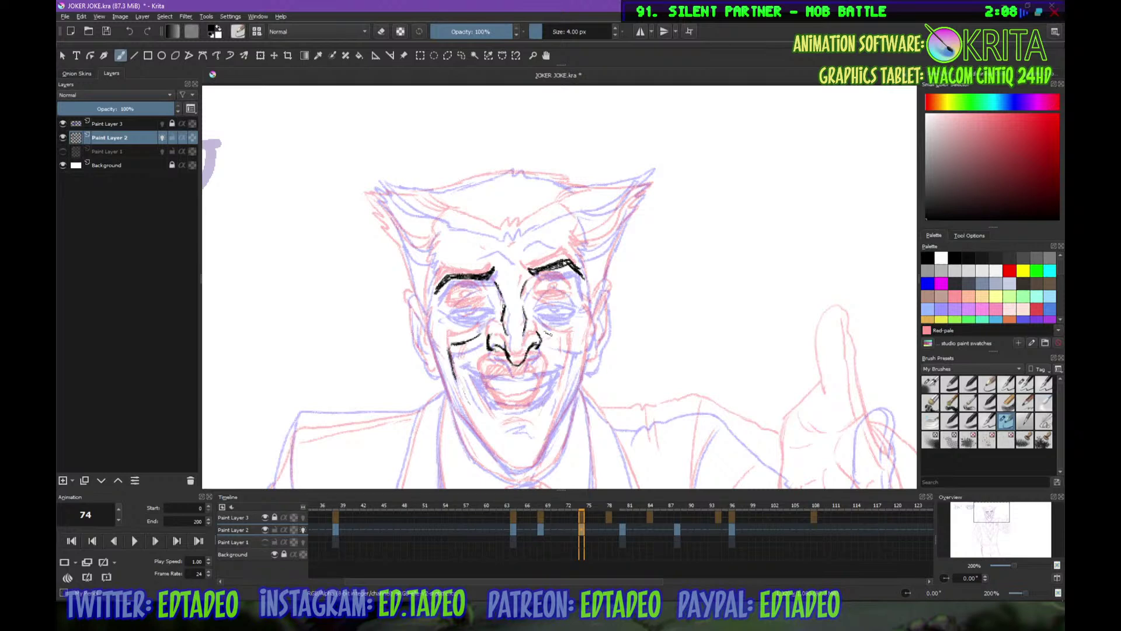
mouse_move(543, 336)
left_mouse_down()
mouse_move(576, 350)
mouse_move(564, 392)
left_mouse_up()
Outline the jaw down to the pointed chin and add shading lines along the lower cheeks and chin
mouse_move(441, 344)
left_mouse_down()
mouse_move(458, 409)
mouse_move(514, 470)
mouse_move(542, 462)
mouse_move(577, 380)
left_mouse_up()
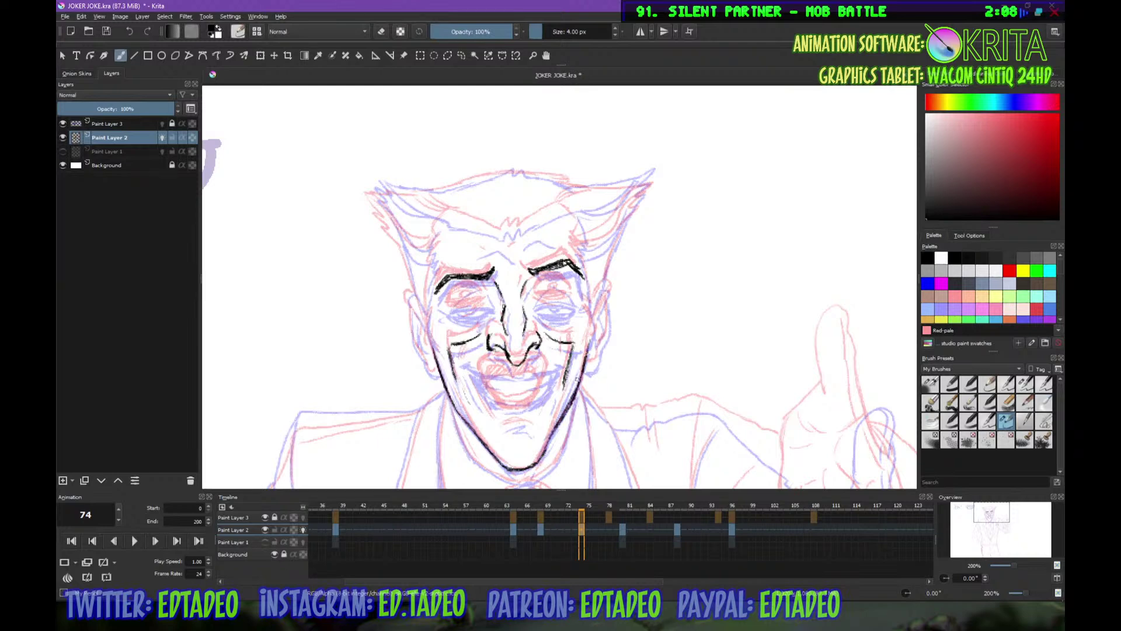
left_click_drag(446, 376, 485, 440)
mouse_move(564, 398)
left_mouse_down()
mouse_move(550, 434)
mouse_move(524, 429)
left_mouse_up()
key("1")
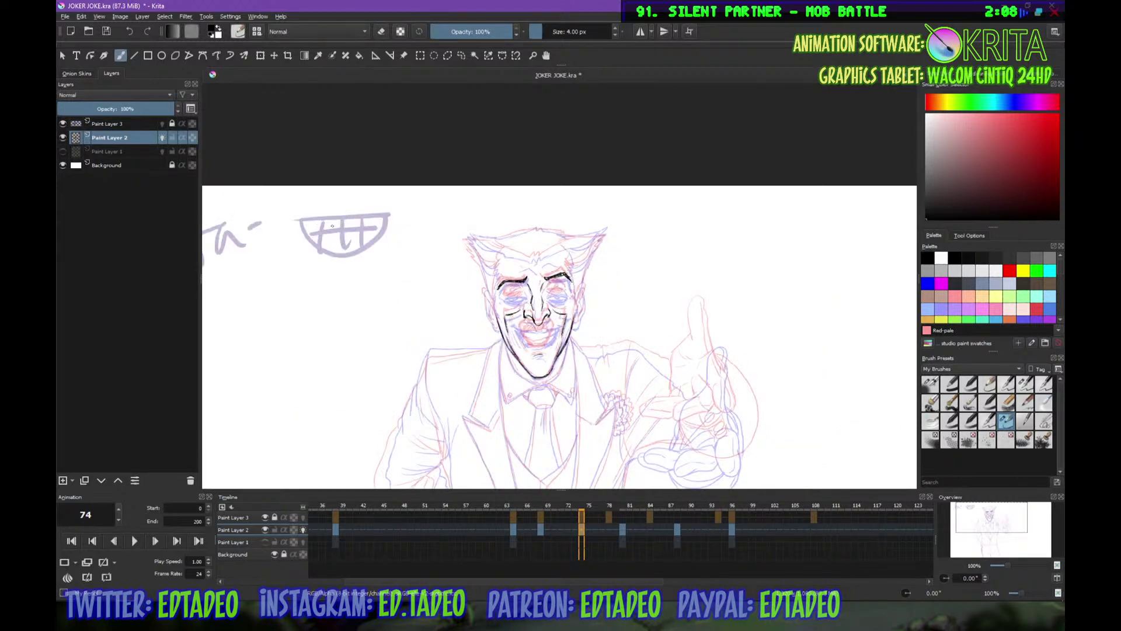
mouse_move(388, 215)
left_mouse_down()
mouse_move(320, 252)
mouse_move(376, 210)
left_mouse_up()
key("ctrl+z")
Draw the wide grinning mouth with a curved upper lip, lower lip line and teeth edge
scroll(631, 355, "up", 3)
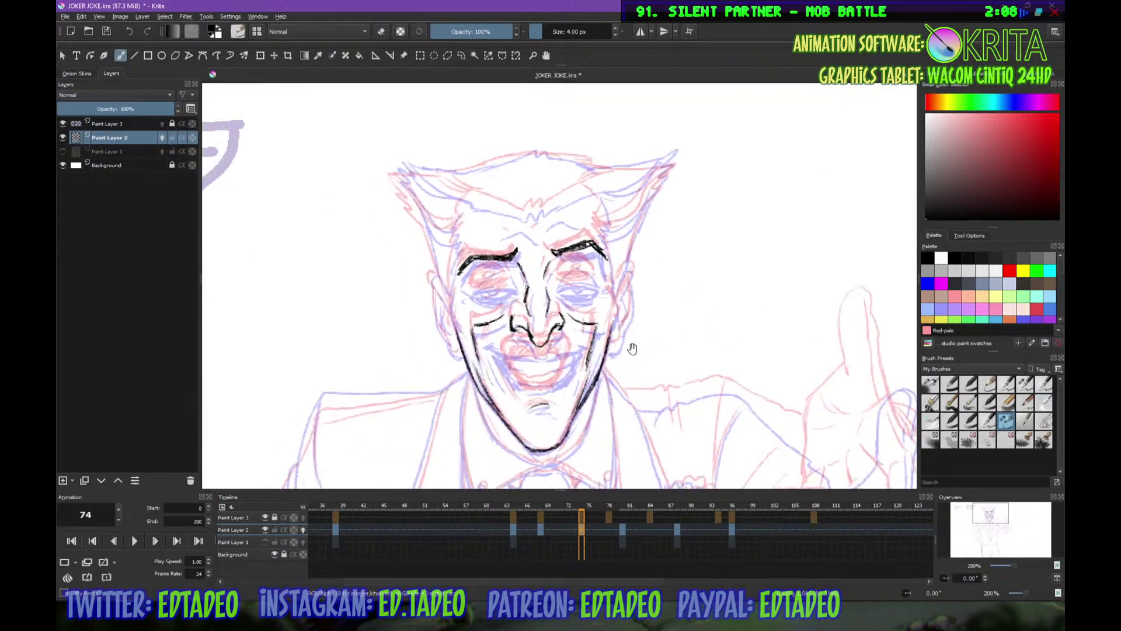
left_click_drag(632, 355, 652, 337)
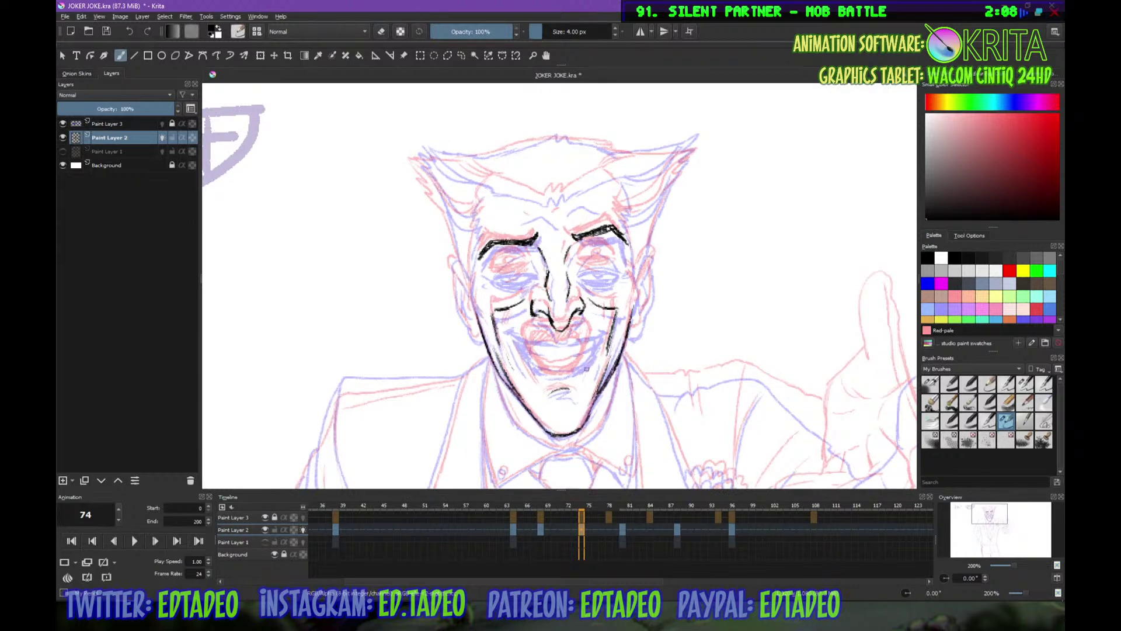
mouse_move(502, 320)
left_mouse_down()
mouse_move(546, 333)
mouse_move(610, 316)
left_mouse_up()
mouse_move(505, 327)
left_mouse_down()
mouse_move(526, 359)
mouse_move(554, 373)
left_mouse_up()
mouse_move(606, 320)
left_mouse_down()
mouse_move(578, 367)
mouse_move(587, 347)
mouse_move(569, 335)
mouse_move(588, 328)
mouse_move(548, 337)
mouse_move(592, 329)
left_mouse_up()
left_click_drag(510, 327, 587, 328)
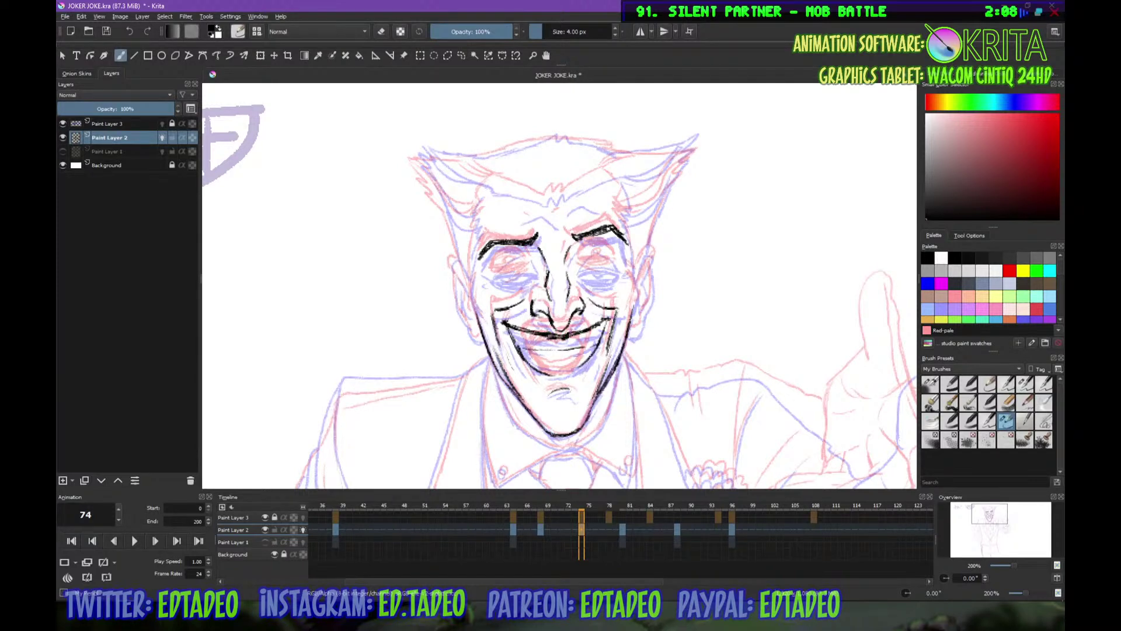
Outline the open grin's lower edge and add the surrounding cheek lines from the mouth corners toward the chin
left_click_drag(510, 331, 549, 376)
left_click_drag(610, 322, 577, 368)
mouse_move(611, 322)
left_mouse_down()
mouse_move(561, 375)
mouse_move(585, 365)
mouse_move(561, 379)
mouse_move(571, 388)
left_mouse_up()
left_click_drag(504, 341, 531, 392)
left_click_drag(599, 367, 586, 392)
left_click_drag(519, 344, 597, 344)
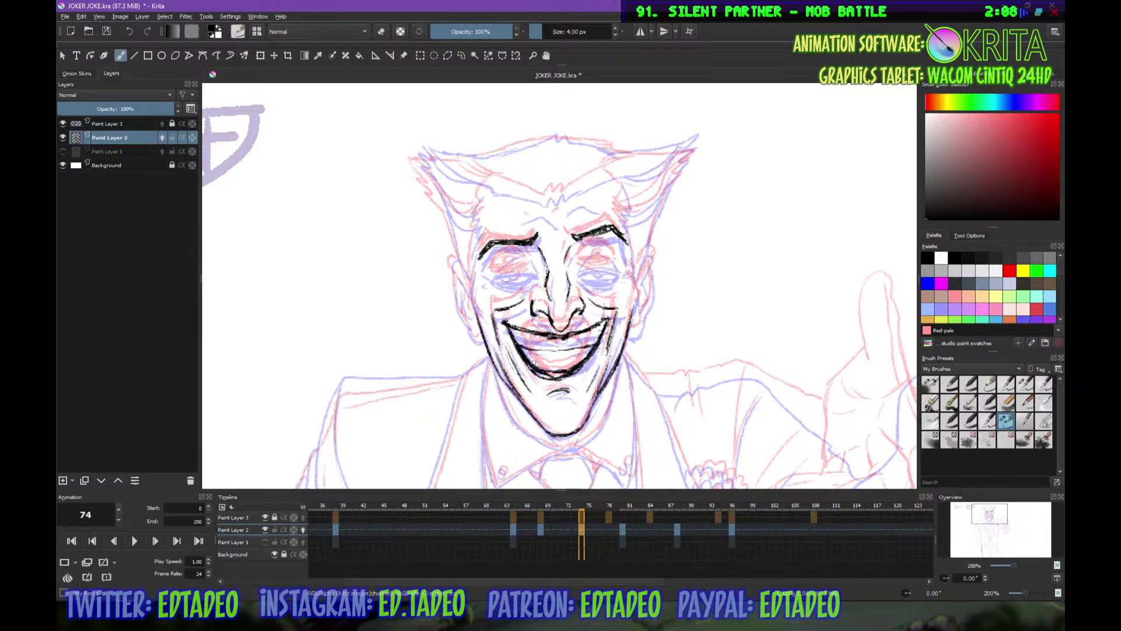
Draw the teeth divisions inside the grin and blacken the mouth's inner corners and lower edge
left_click_drag(530, 361, 555, 373)
left_click_drag(511, 329, 523, 348)
mouse_move(598, 327)
left_mouse_down()
mouse_move(588, 352)
mouse_move(526, 355)
mouse_move(541, 340)
left_mouse_up()
left_click_drag(564, 339, 578, 341)
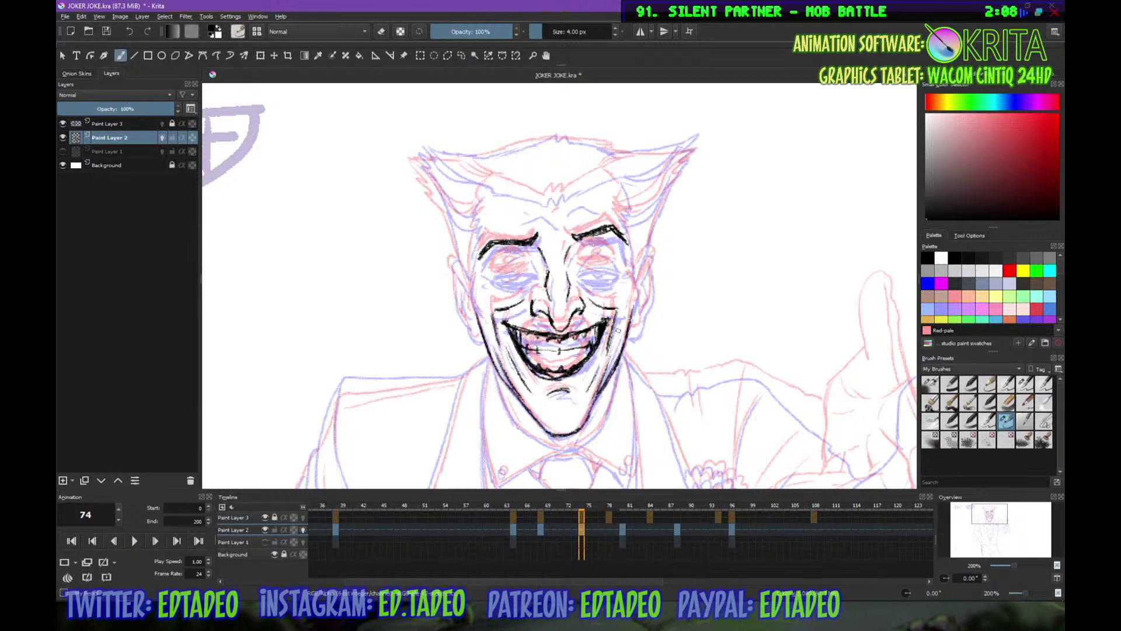
Draw both ears beside the face, including the inner ear lines and lobes
key("minus")
key("minus")
key("minus")
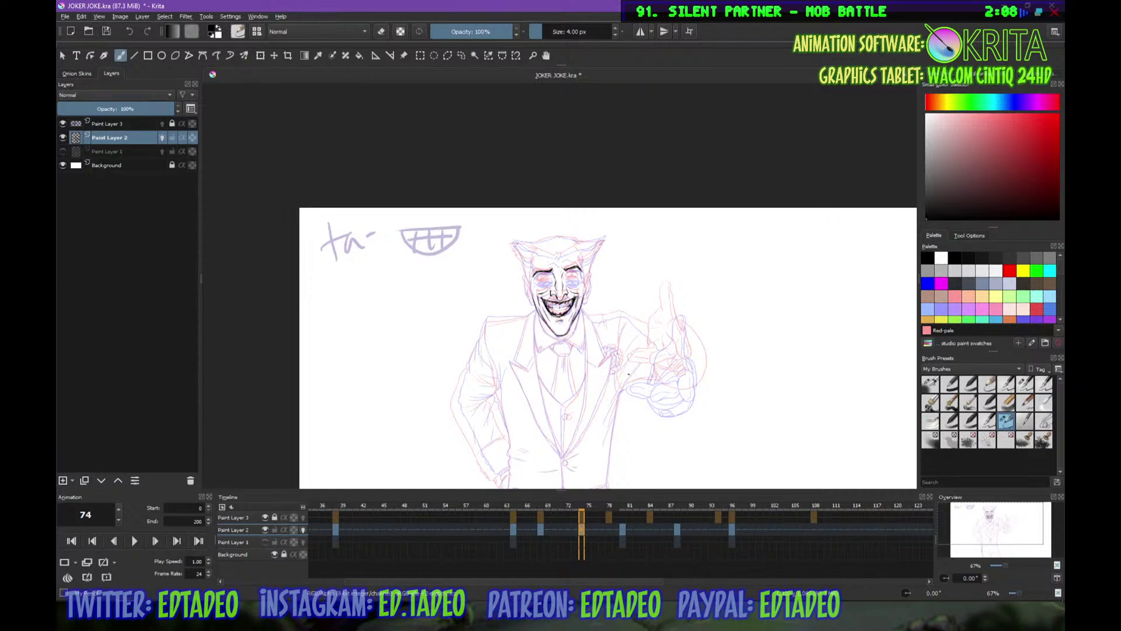
key("plus")
key("plus")
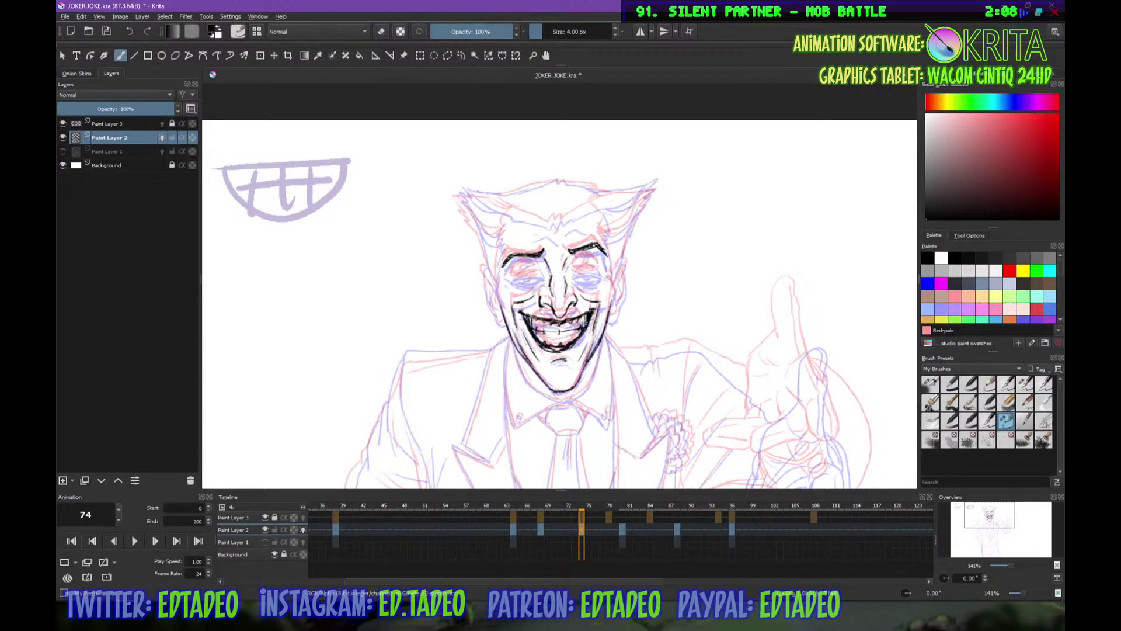
key("plus")
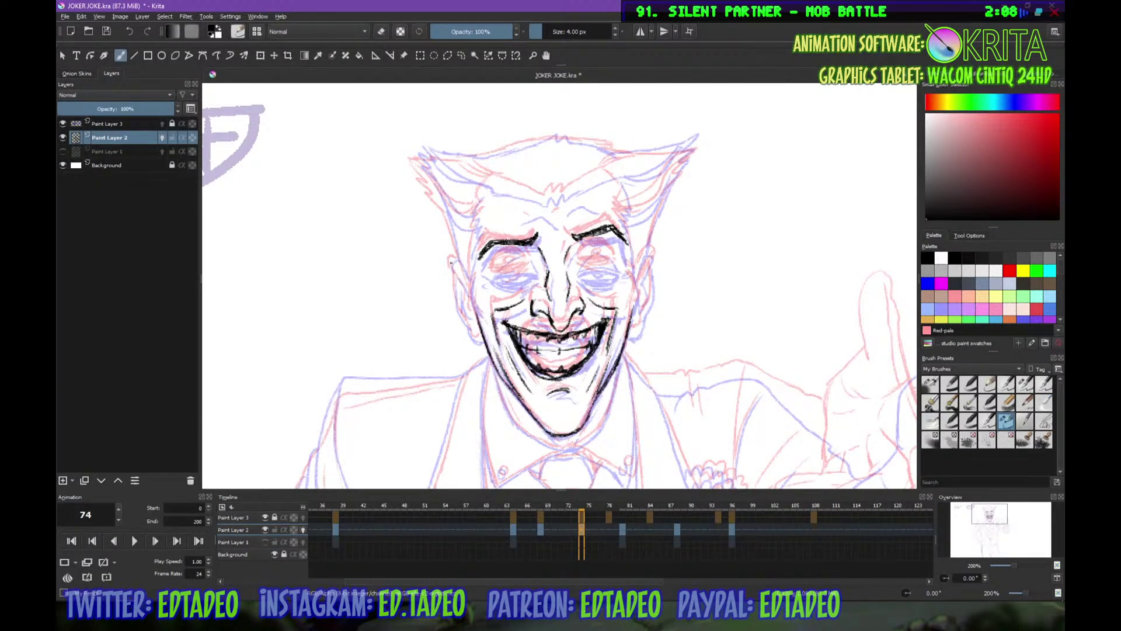
mouse_move(451, 260)
left_mouse_down()
mouse_move(471, 287)
mouse_move(454, 287)
mouse_move(478, 343)
left_mouse_up()
left_click_drag(469, 295, 475, 319)
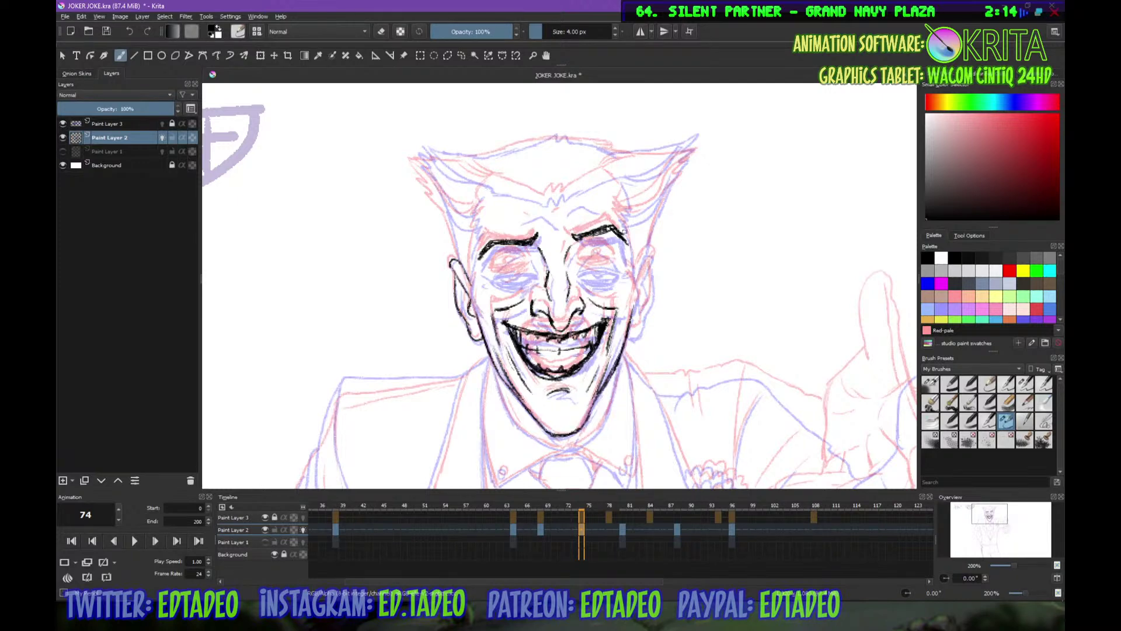
mouse_move(617, 212)
left_mouse_down()
mouse_move(643, 300)
mouse_move(631, 311)
mouse_move(643, 257)
mouse_move(656, 257)
mouse_move(635, 332)
left_mouse_up()
Outline the hair with its sideburns, flared side points, crown and widow's-peak hairline
mouse_move(436, 193)
left_mouse_down()
mouse_move(460, 259)
mouse_move(472, 254)
mouse_move(471, 279)
left_mouse_up()
left_click_drag(481, 207, 472, 229)
left_click_drag(418, 163, 437, 196)
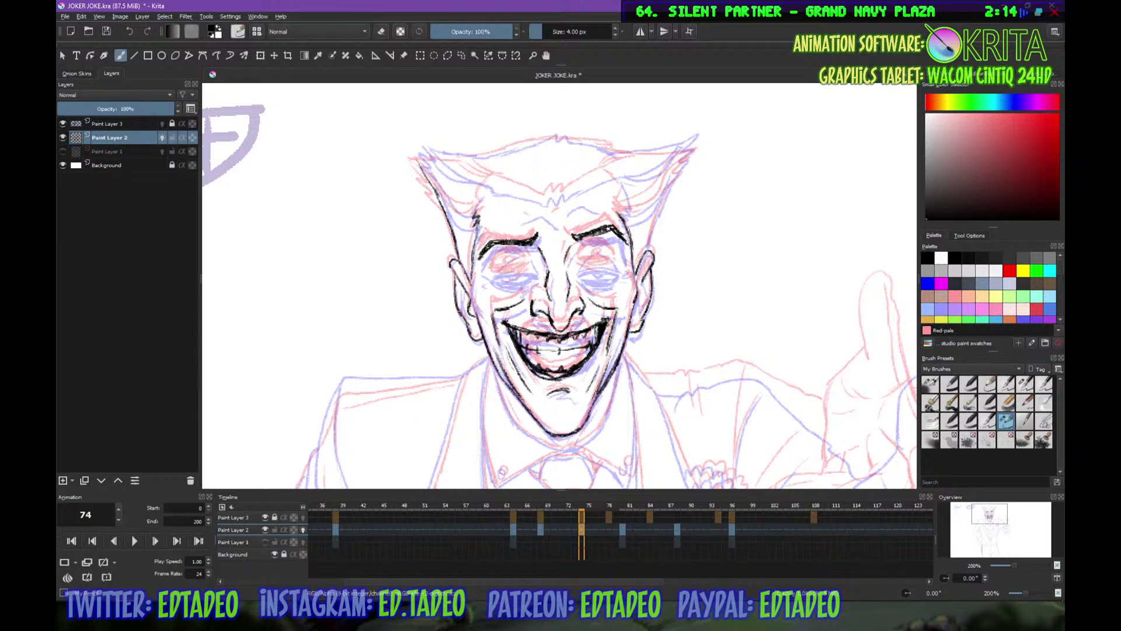
mouse_move(419, 151)
left_mouse_down()
mouse_move(433, 185)
mouse_move(434, 155)
mouse_move(548, 138)
mouse_move(653, 152)
mouse_move(692, 142)
mouse_move(649, 250)
left_mouse_up()
mouse_move(613, 173)
left_mouse_down()
mouse_move(629, 201)
mouse_move(619, 215)
left_mouse_up()
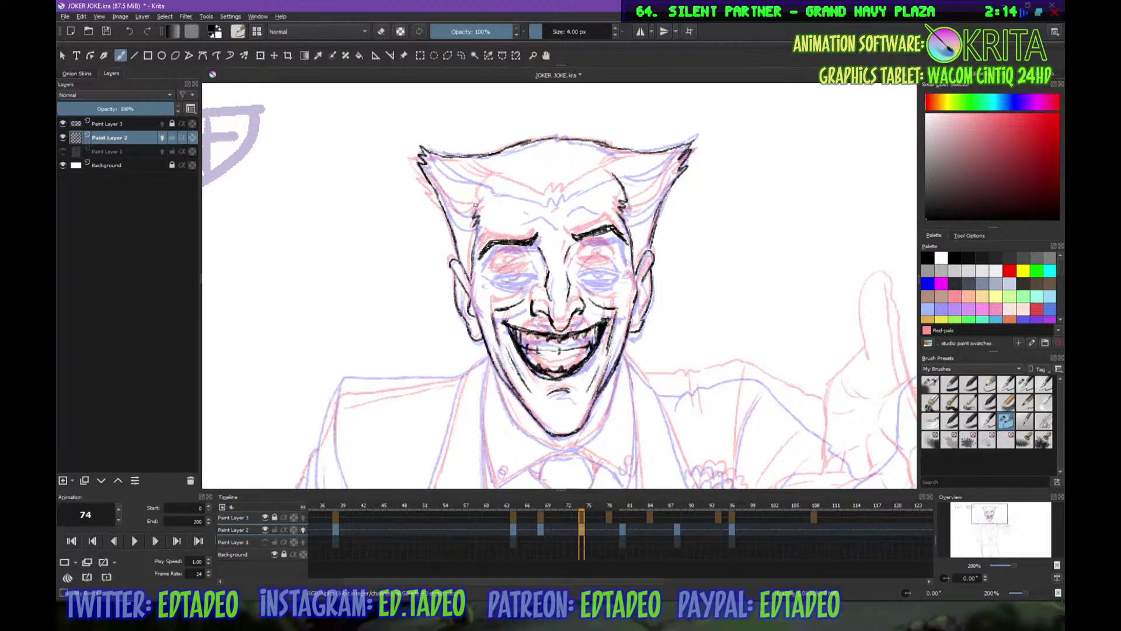
mouse_move(476, 206)
left_mouse_down()
mouse_move(491, 184)
mouse_move(556, 201)
mouse_move(614, 173)
left_mouse_up()
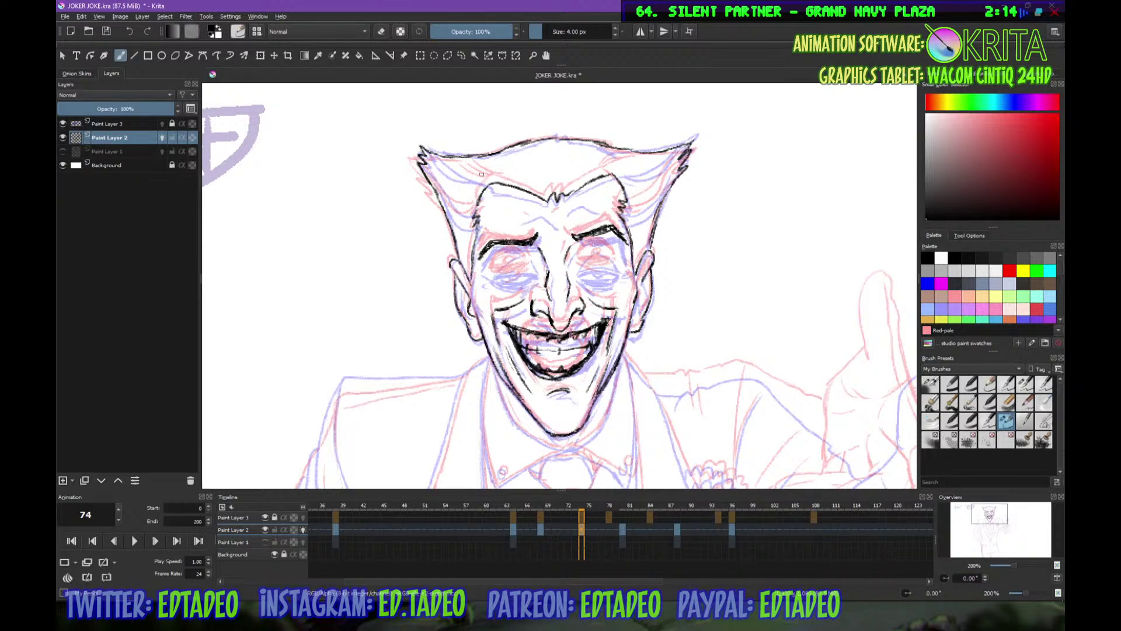
Add the inner strand lines to the swept-back hair tufts on both sides of the head
left_click_drag(444, 153, 497, 187)
left_click_drag(605, 175, 688, 141)
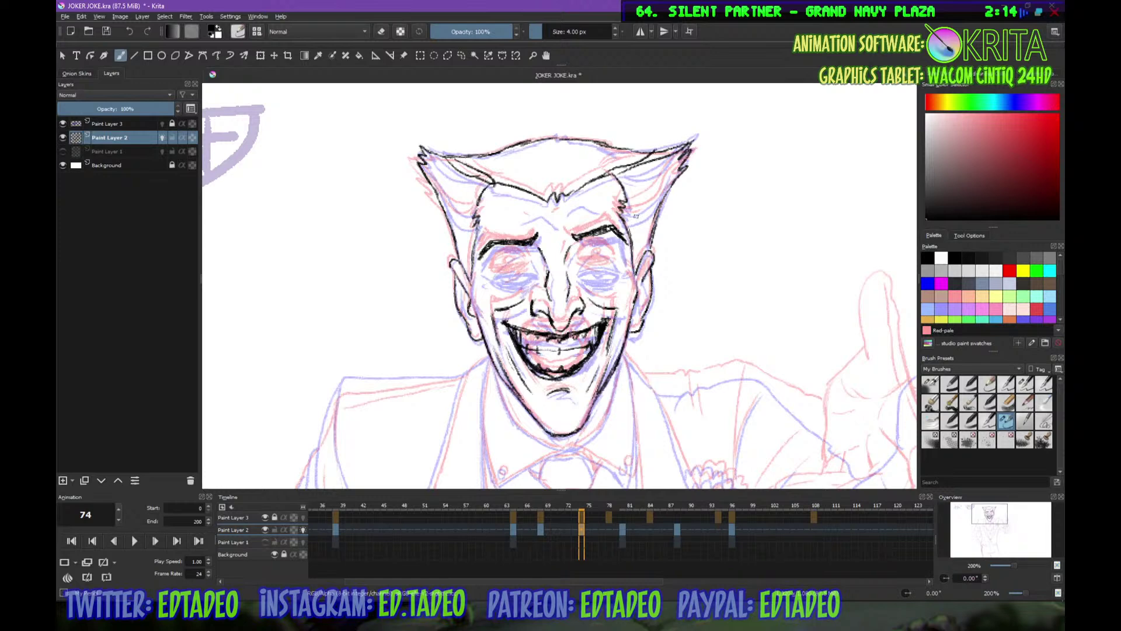
left_click_drag(672, 183, 623, 218)
left_click_drag(430, 180, 472, 223)
left_click_drag(443, 211, 481, 229)
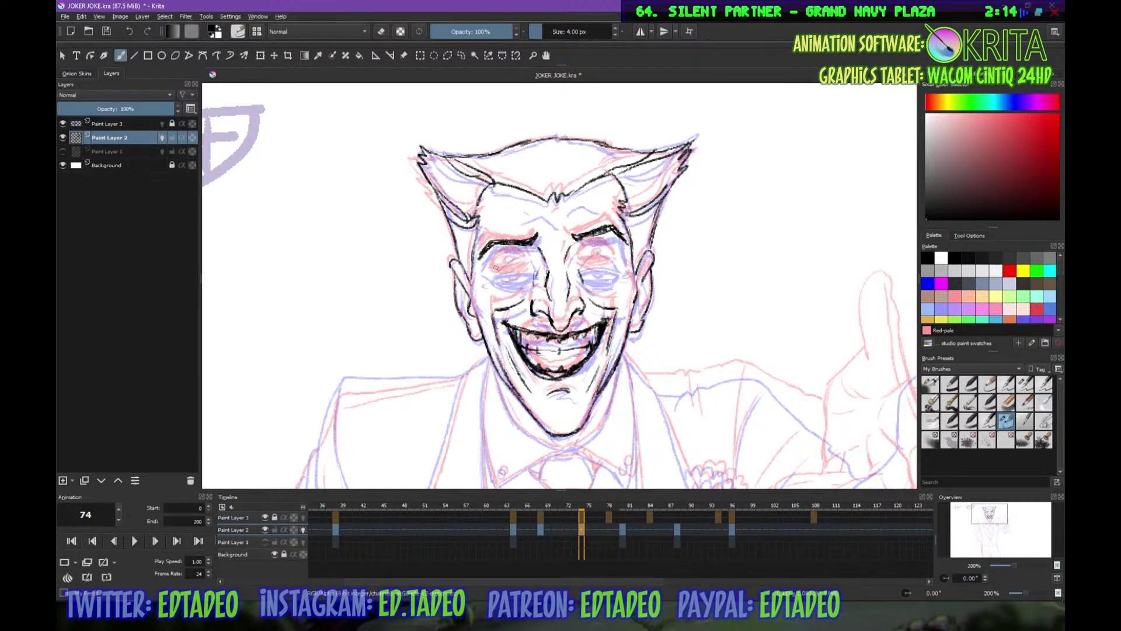
Draw both wide-open eyes with dark outlines and pupils, then shade beneath them with wrinkle lines
mouse_move(490, 270)
left_mouse_down()
mouse_move(528, 253)
mouse_move(526, 284)
mouse_move(524, 273)
mouse_move(616, 253)
mouse_move(593, 248)
mouse_move(619, 253)
mouse_move(597, 254)
left_mouse_up()
left_click_drag(583, 265, 618, 264)
left_click_drag(579, 269, 615, 267)
left_click_drag(591, 273, 618, 266)
left_click_drag(510, 267, 510, 268)
left_click_drag(596, 260, 603, 259)
left_click_drag(590, 268, 603, 266)
left_click_drag(487, 264, 614, 240)
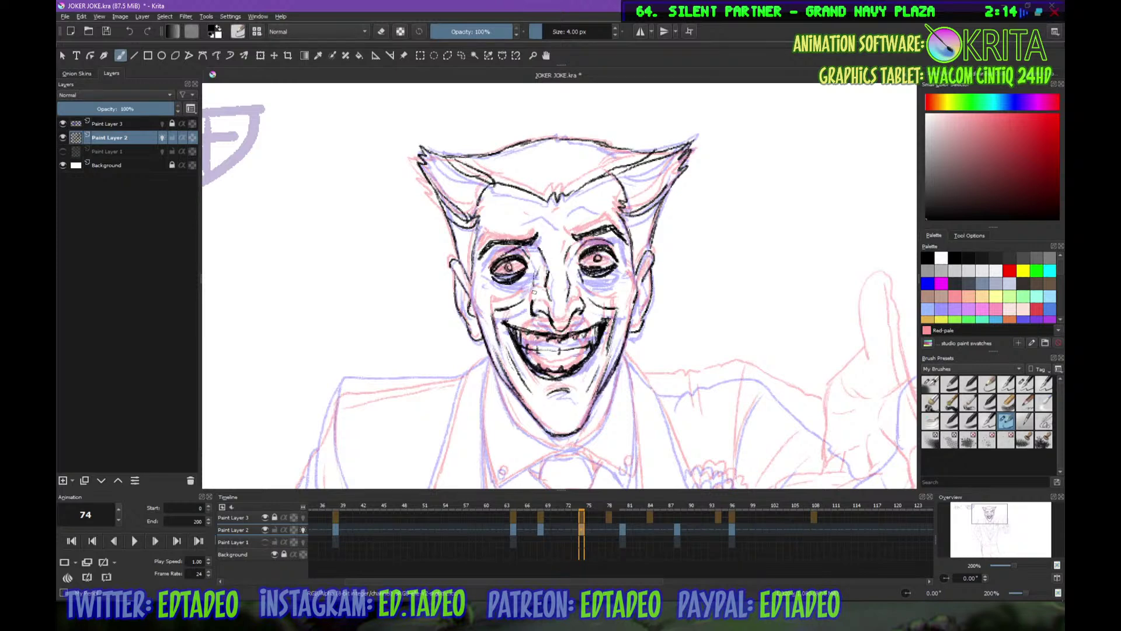
mouse_move(510, 274)
left_mouse_down()
mouse_move(530, 292)
mouse_move(610, 290)
mouse_move(629, 259)
left_mouse_up()
left_click_drag(573, 370, 558, 302)
left_click_drag(460, 199, 474, 225)
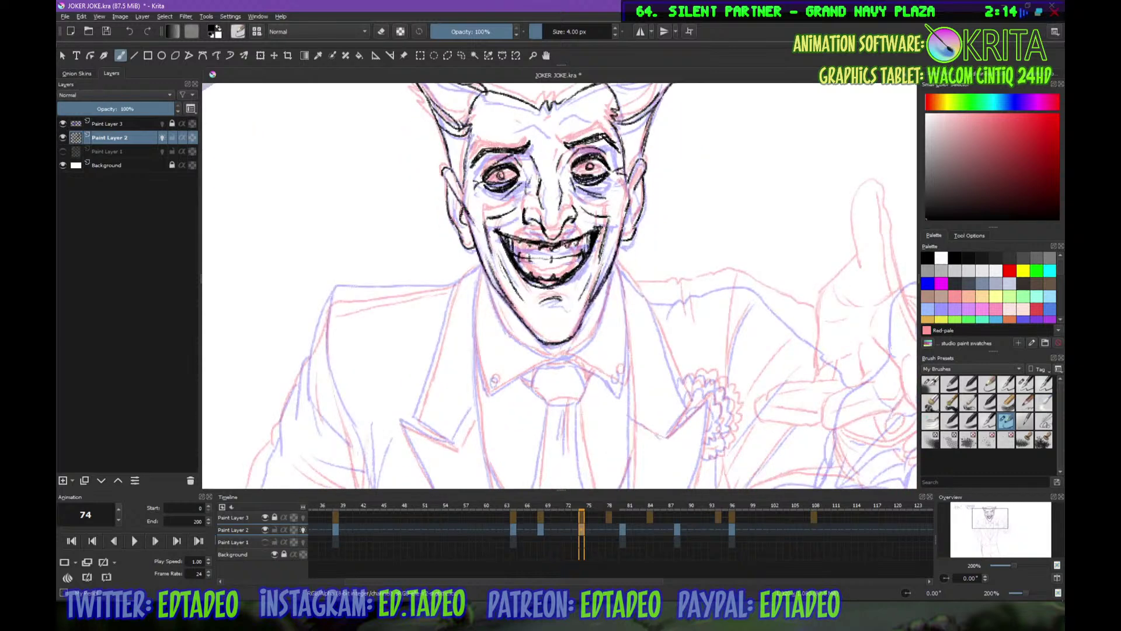
Draw the long inner and outer edges of the jacket lapel on the hand-on-hip side, converging toward the waist
left_click_drag(560, 286, 590, 237)
left_click_drag(502, 221, 507, 320)
left_click_drag(560, 351, 558, 236)
left_click_drag(503, 192, 524, 377)
mouse_move(516, 331)
left_mouse_down()
mouse_move(536, 412)
mouse_move(515, 292)
mouse_move(552, 390)
left_mouse_up()
mouse_move(436, 171)
left_mouse_down()
mouse_move(462, 237)
mouse_move(437, 216)
mouse_move(505, 367)
mouse_move(572, 458)
left_mouse_up()
mouse_move(579, 409)
left_mouse_down()
mouse_move(515, 450)
mouse_move(587, 481)
left_mouse_up()
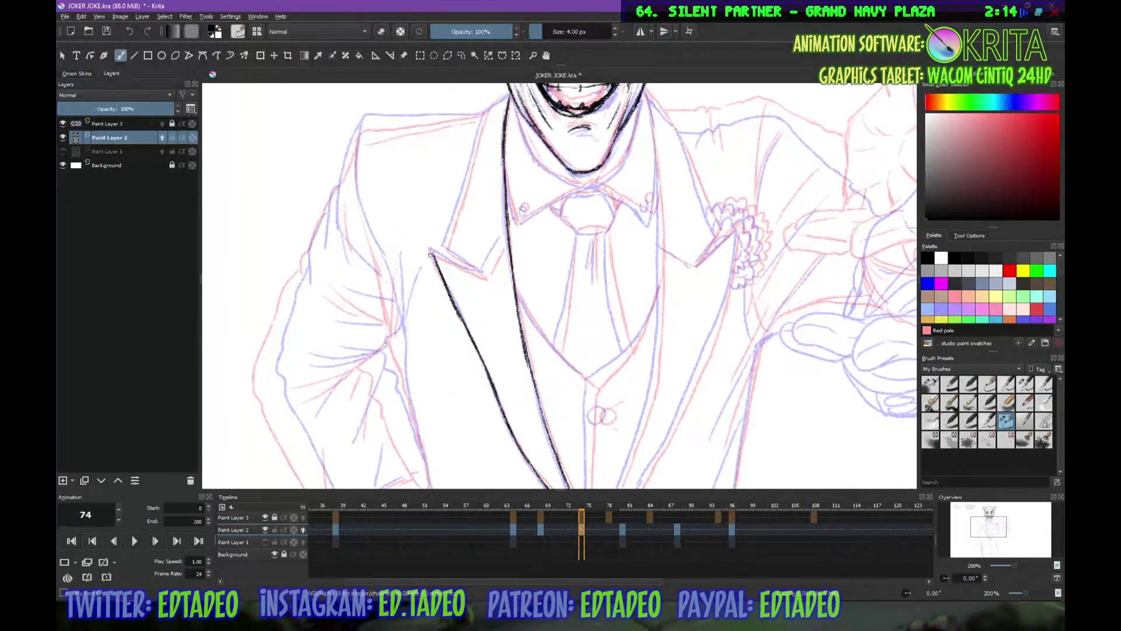
Draw the notch of that lapel and its upper collar edge rising to the neck
mouse_move(430, 251)
left_mouse_down()
mouse_move(485, 276)
mouse_move(554, 358)
left_mouse_up()
mouse_move(541, 180)
left_mouse_down()
mouse_move(506, 232)
mouse_move(478, 329)
left_mouse_up()
mouse_move(492, 289)
left_mouse_down()
mouse_move(477, 331)
mouse_move(521, 366)
mouse_move(536, 327)
left_mouse_up()
left_click_drag(555, 381, 496, 351)
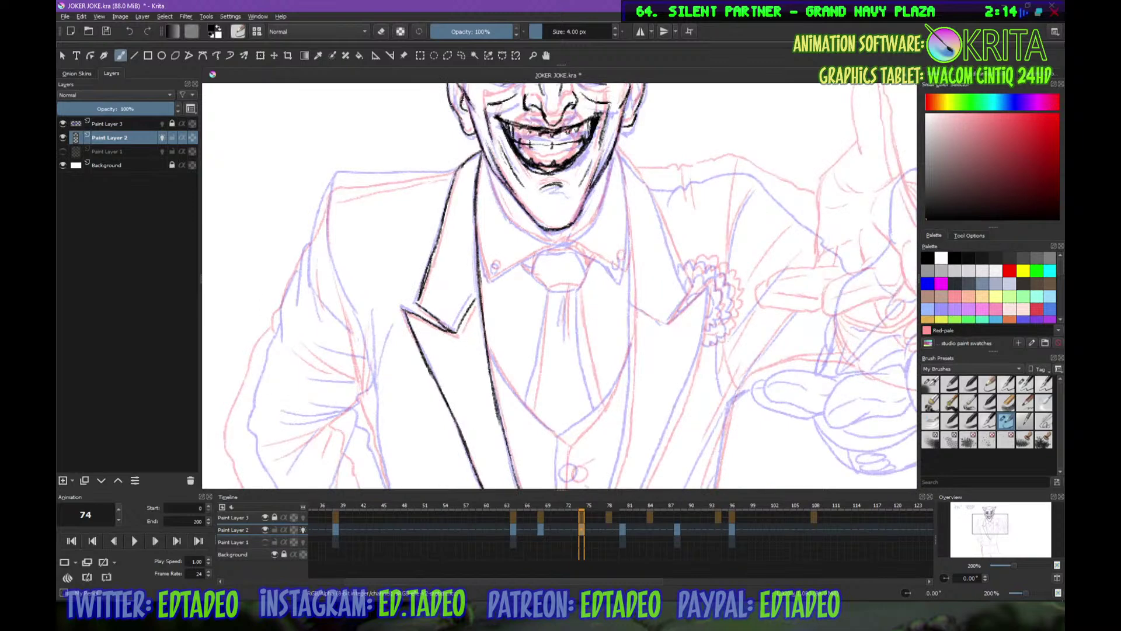
Draw the neckline under the jaw and outline both pointed wings of the shirt collar
mouse_move(531, 236)
left_mouse_down()
mouse_move(571, 245)
mouse_move(601, 214)
left_mouse_up()
left_click_drag(611, 173, 590, 224)
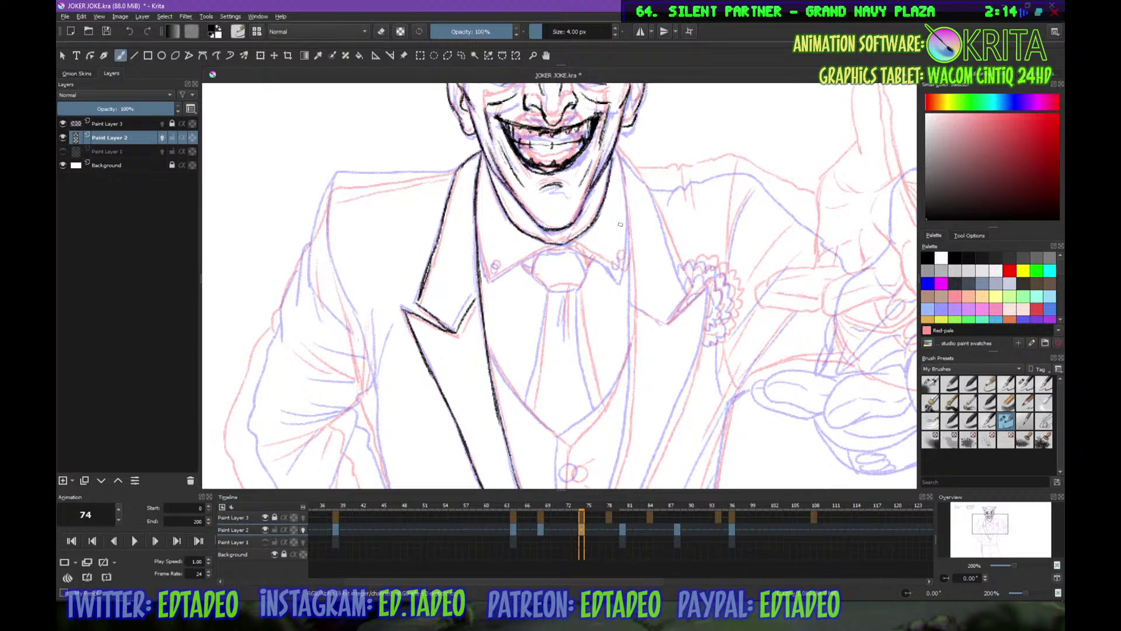
mouse_move(527, 217)
left_mouse_down()
mouse_move(566, 237)
mouse_move(542, 233)
left_mouse_up()
left_click_drag(535, 227, 569, 234)
mouse_move(477, 245)
left_mouse_down()
mouse_move(492, 283)
mouse_move(496, 269)
mouse_move(556, 245)
mouse_move(619, 275)
left_mouse_up()
left_click_drag(616, 145, 631, 288)
left_click_drag(625, 237, 629, 279)
left_click_drag(628, 272, 621, 283)
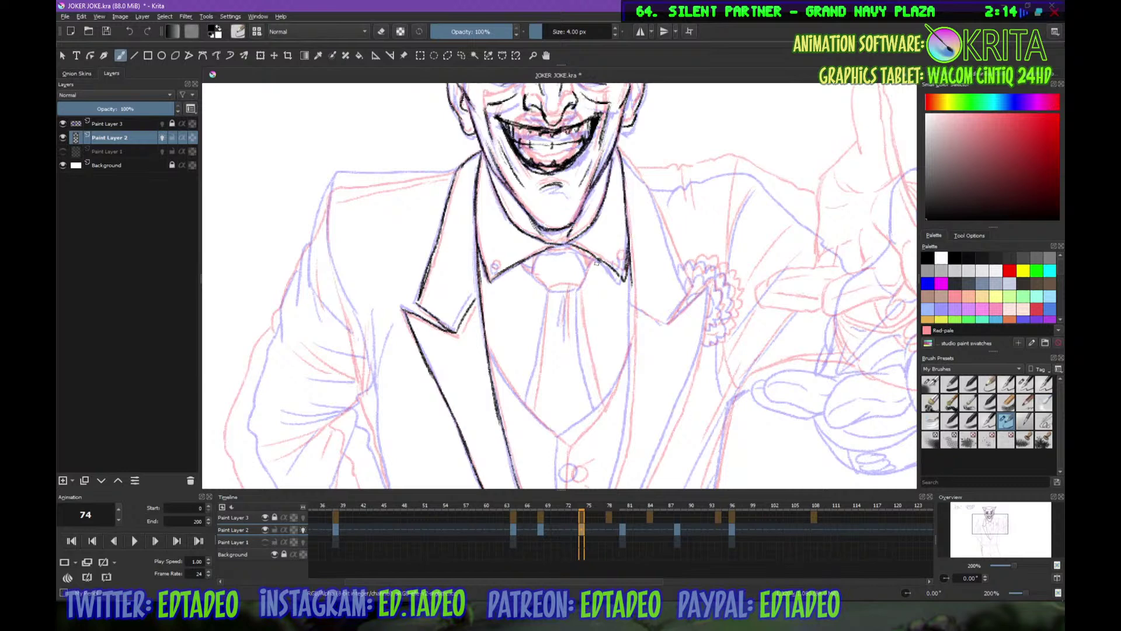
Draw the tie knot, the hanging tie and the V-shaped neckline of the vest
left_click_drag(534, 263, 532, 273)
mouse_move(558, 255)
left_mouse_down()
mouse_move(576, 249)
mouse_move(594, 271)
mouse_move(548, 291)
mouse_move(578, 286)
left_mouse_up()
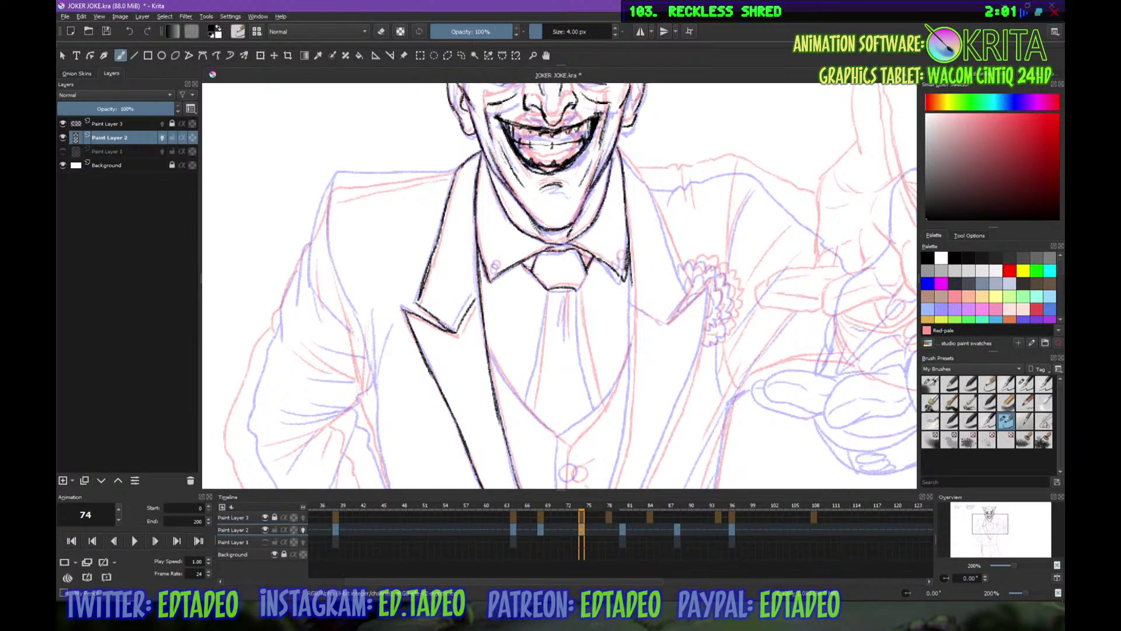
mouse_move(582, 324)
left_mouse_down()
mouse_move(591, 220)
mouse_move(552, 254)
mouse_move(541, 306)
left_mouse_up()
left_click_drag(587, 193, 611, 311)
mouse_move(498, 250)
left_mouse_down()
mouse_move(580, 344)
mouse_move(613, 312)
mouse_move(646, 248)
left_mouse_up()
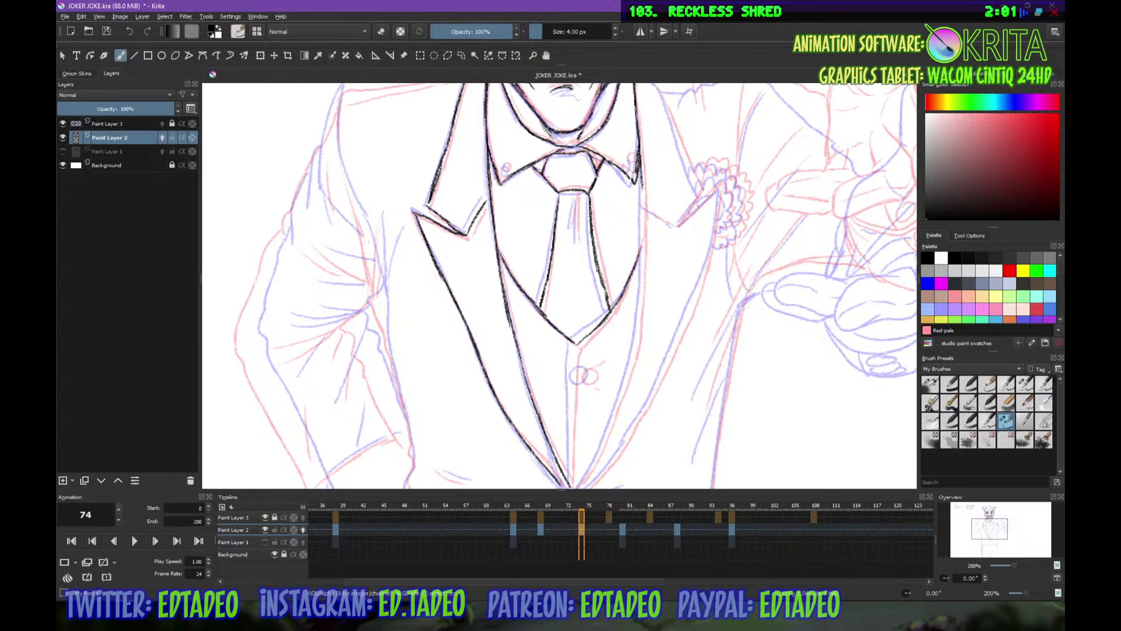
Draw the opposite inner lapel edge, the vest's centre seam and its round upper button
left_click_drag(643, 179, 643, 280)
left_click_drag(626, 232, 642, 133)
left_click_drag(587, 246, 581, 402)
mouse_move(655, 169)
left_mouse_down()
mouse_move(642, 273)
mouse_move(578, 417)
left_mouse_up()
left_click_drag(597, 272, 599, 287)
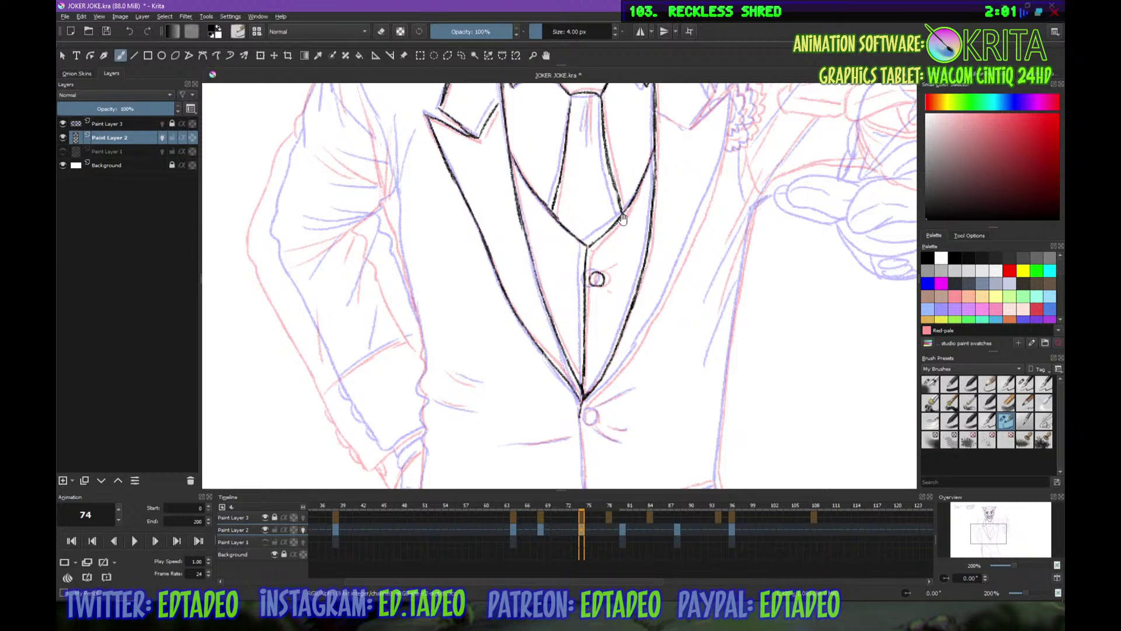
Add the crease lines below the tie knot and a small button on each shirt collar wing
left_click_drag(623, 220, 600, 305)
left_click_drag(560, 186, 566, 224)
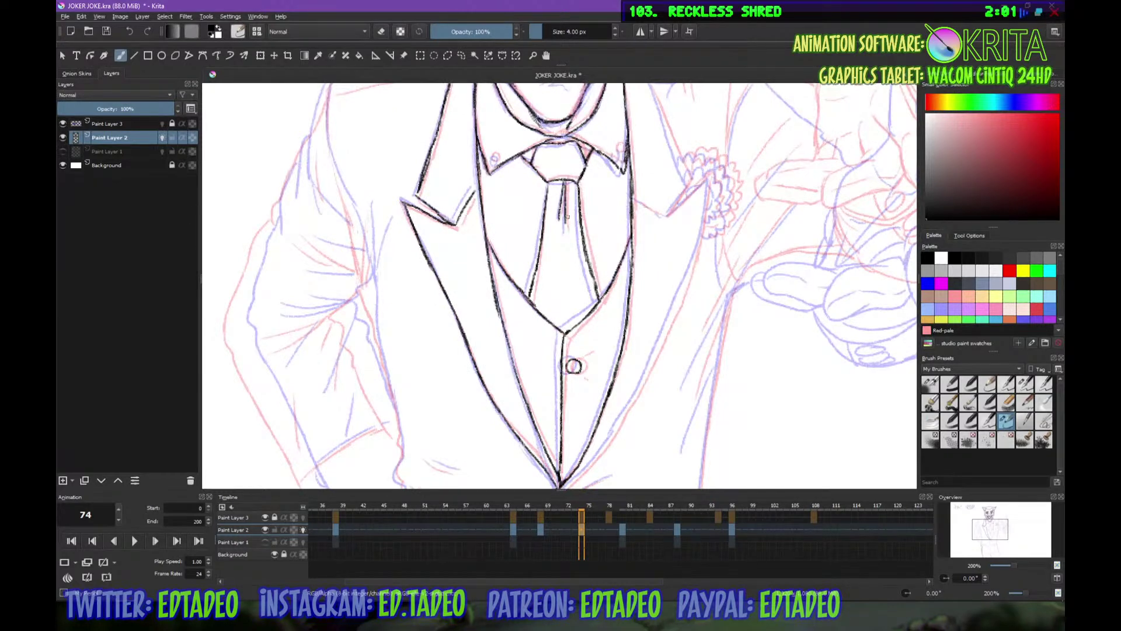
scroll(518, 245, "up", 3)
left_click_drag(498, 233, 498, 239)
left_click_drag(622, 225, 624, 232)
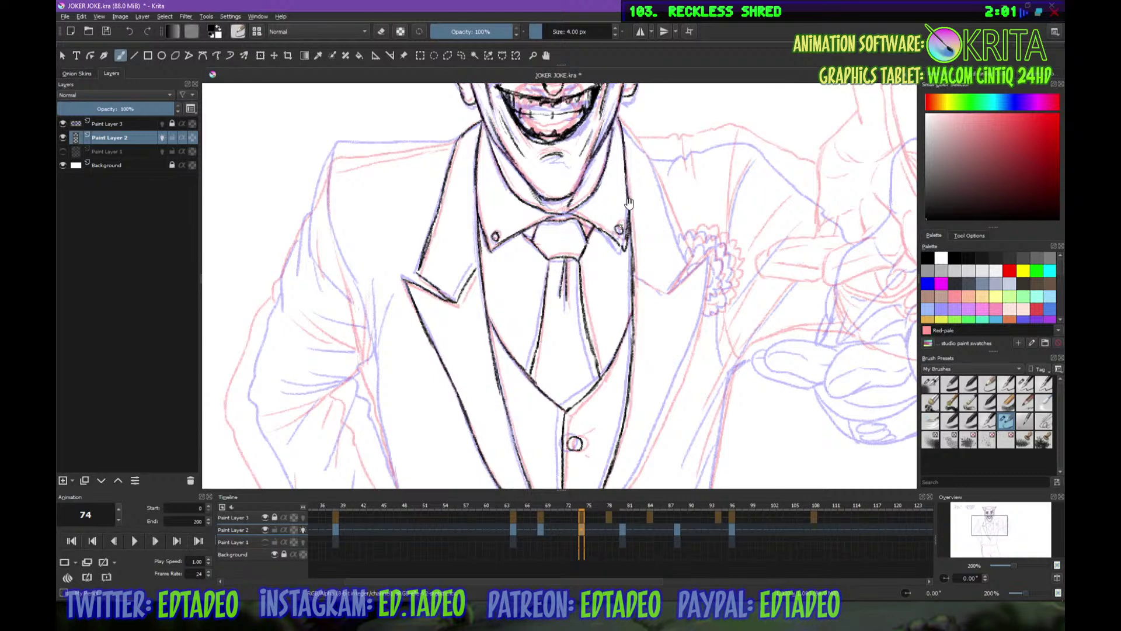
Draw the shoulder line and armhole seam of the jacket on the hand-on-hip side
mouse_move(546, 171)
left_mouse_down()
mouse_move(552, 240)
mouse_move(672, 232)
left_mouse_up()
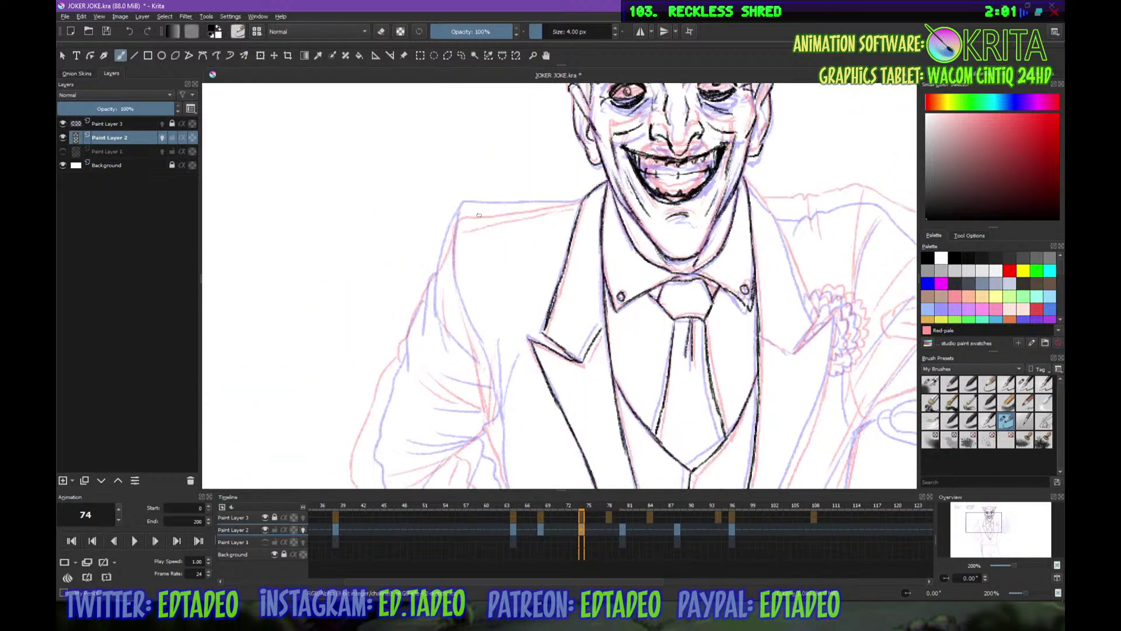
left_click_drag(463, 209, 587, 201)
mouse_move(463, 210)
left_mouse_down()
mouse_move(438, 286)
mouse_move(466, 188)
mouse_move(426, 267)
mouse_move(462, 187)
mouse_move(439, 257)
mouse_move(507, 415)
left_mouse_up()
Outline the bent arm's outer sleeve and cuff seam, and draw the jacket's side edge down past the hip
left_click_drag(610, 306, 529, 406)
mouse_move(447, 123)
left_mouse_down()
mouse_move(486, 347)
mouse_move(489, 358)
mouse_move(480, 257)
mouse_move(510, 374)
mouse_move(513, 272)
mouse_move(510, 326)
left_mouse_up()
mouse_move(520, 269)
left_mouse_down()
mouse_move(518, 197)
mouse_move(518, 319)
left_mouse_up()
mouse_move(529, 272)
left_mouse_down()
mouse_move(528, 223)
mouse_move(512, 372)
mouse_move(512, 292)
left_mouse_up()
mouse_move(507, 279)
left_mouse_down()
mouse_move(504, 339)
mouse_move(543, 412)
left_mouse_up()
left_click_drag(581, 274, 591, 391)
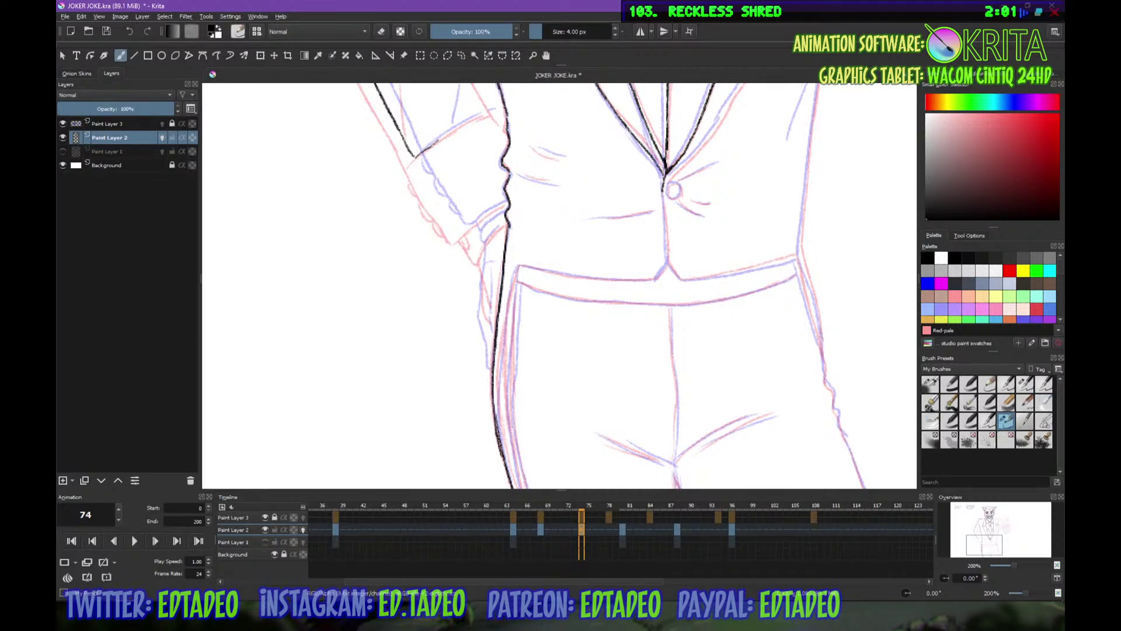
Draw the bent sleeve's inner edge and elbow folds, and outline the cuff below its seam
left_click_drag(495, 114, 506, 289)
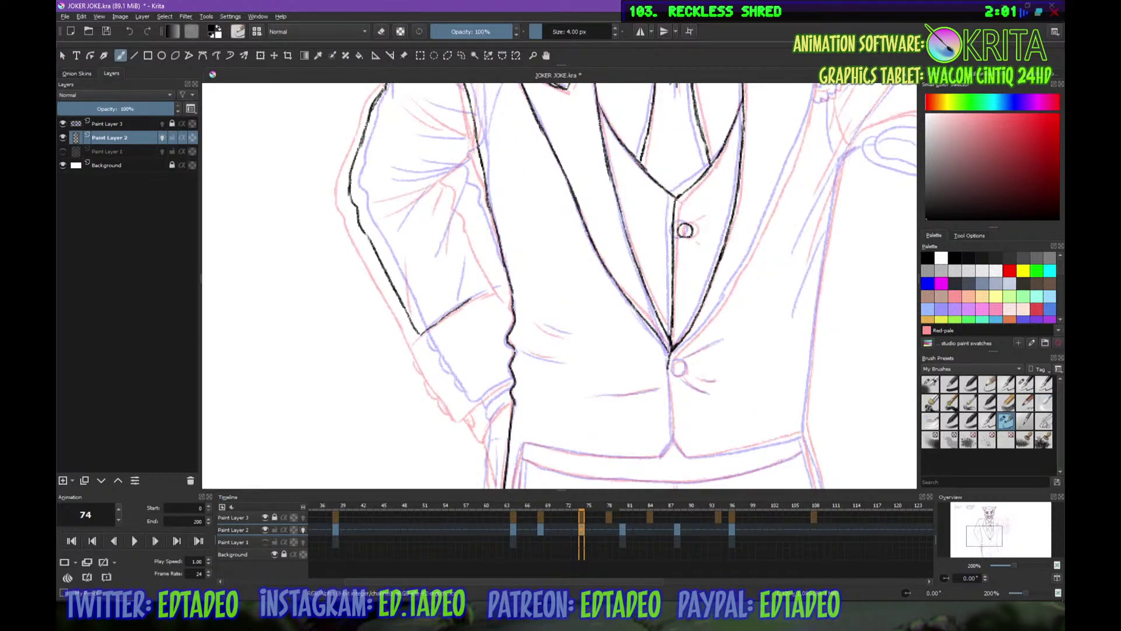
left_click_drag(478, 146, 460, 167)
mouse_move(386, 189)
left_mouse_down()
mouse_move(457, 170)
mouse_move(466, 201)
left_mouse_up()
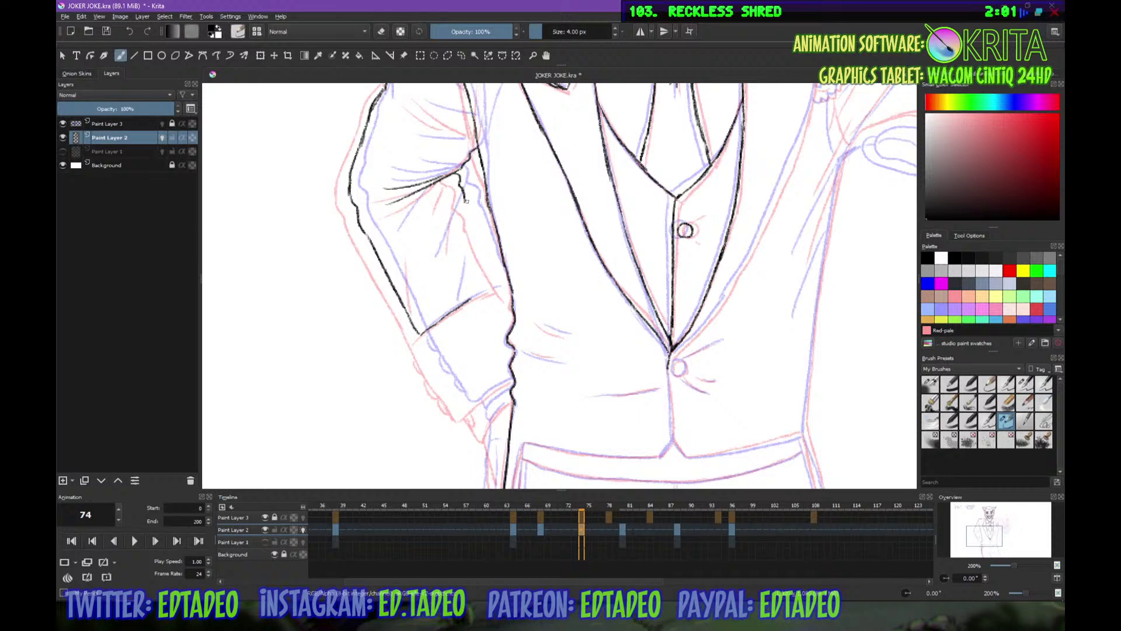
mouse_move(467, 200)
left_mouse_down()
mouse_move(512, 292)
mouse_move(498, 288)
left_mouse_up()
mouse_move(420, 333)
left_mouse_down()
mouse_move(457, 403)
mouse_move(460, 342)
mouse_move(510, 313)
mouse_move(504, 262)
left_mouse_up()
left_click_drag(457, 143, 450, 245)
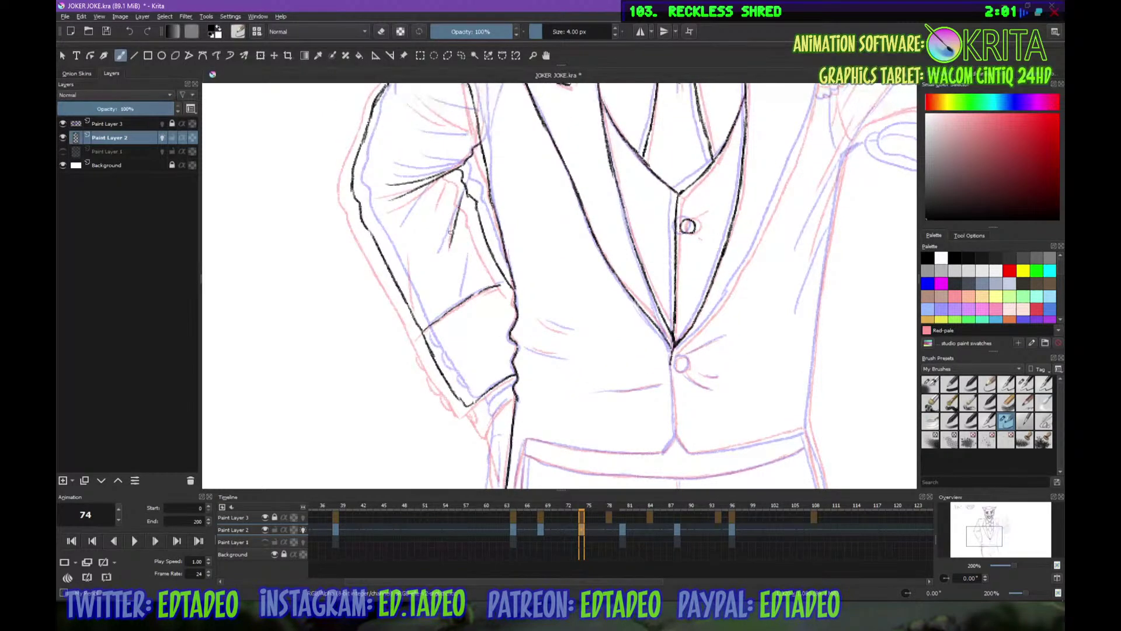
Add the lower sleeve creases, the scalloped cuff edge, and the wrist and hand resting behind the hip
left_click_drag(430, 185, 399, 218)
left_click_drag(438, 249, 432, 308)
scroll(480, 264, "down", 3)
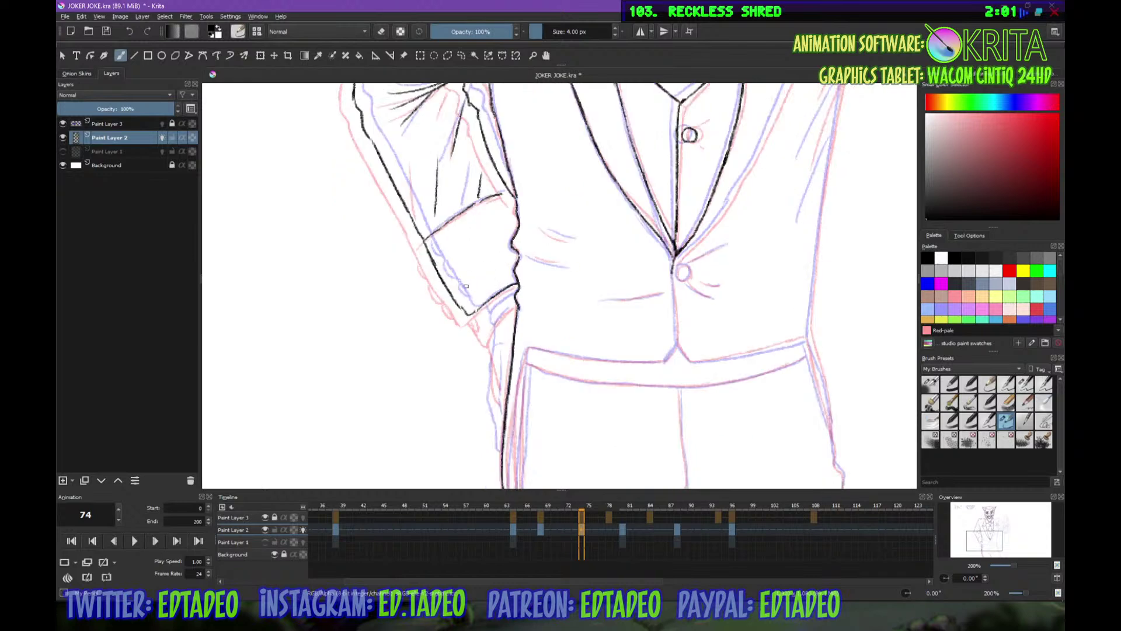
left_click_drag(432, 263, 458, 306)
left_click_drag(426, 251, 437, 269)
mouse_move(477, 316)
left_mouse_down()
mouse_move(485, 331)
mouse_move(515, 296)
mouse_move(485, 328)
mouse_move(491, 357)
left_mouse_up()
scroll(491, 327, "down", 2)
left_click_drag(489, 294, 498, 359)
left_click_drag(498, 304, 502, 356)
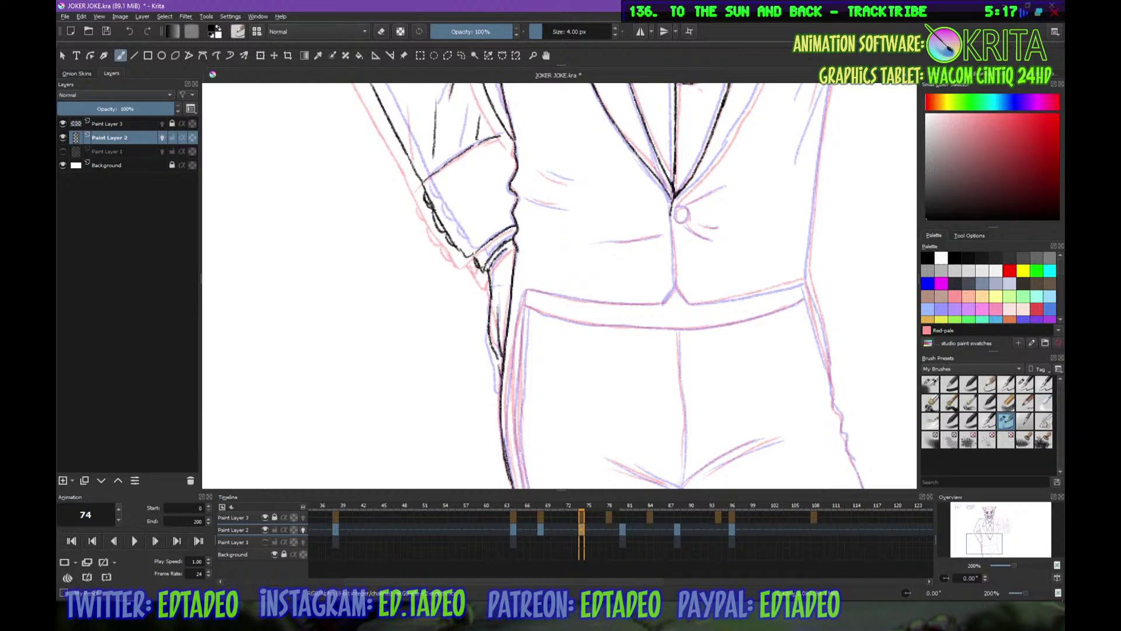
Add fold lines to the upper part of the bent sleeve and a crease along the shoulder
scroll(570, 248, "up", 5)
left_click_drag(405, 221, 457, 259)
mouse_move(407, 147)
left_mouse_down()
mouse_move(403, 201)
mouse_move(462, 250)
mouse_move(460, 272)
left_mouse_up()
scroll(507, 217, "up", 4)
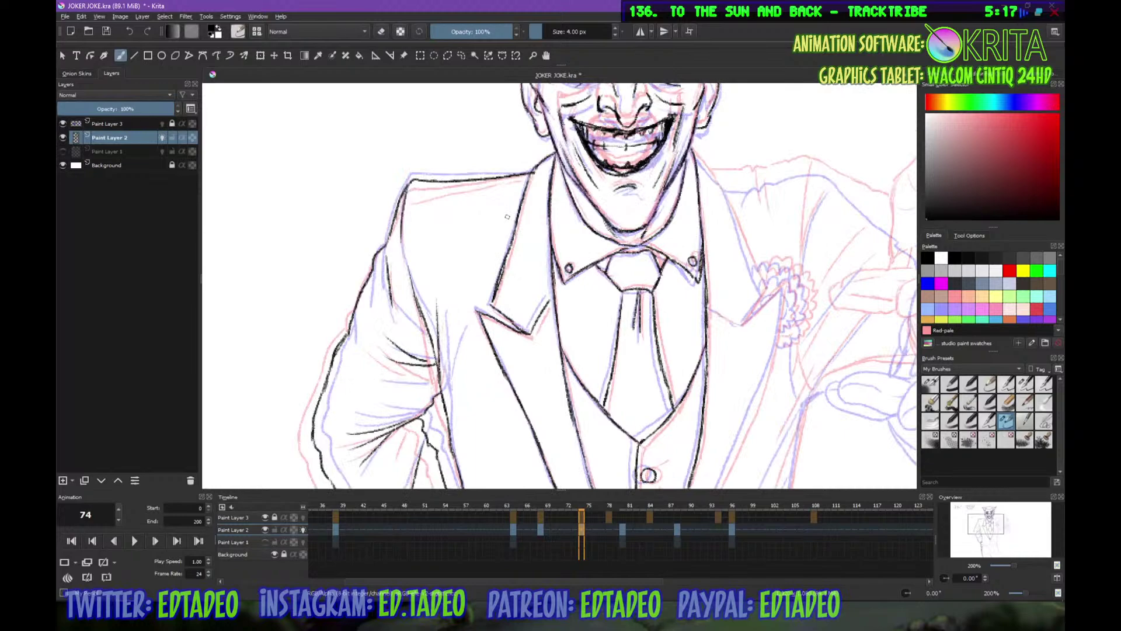
left_click_drag(411, 191, 537, 174)
Outline the outstretched hand's palm edge, little finger and neighbouring fingertips, following the blue onion skin
scroll(643, 245, "down", 3)
scroll(418, 290, "down", 4)
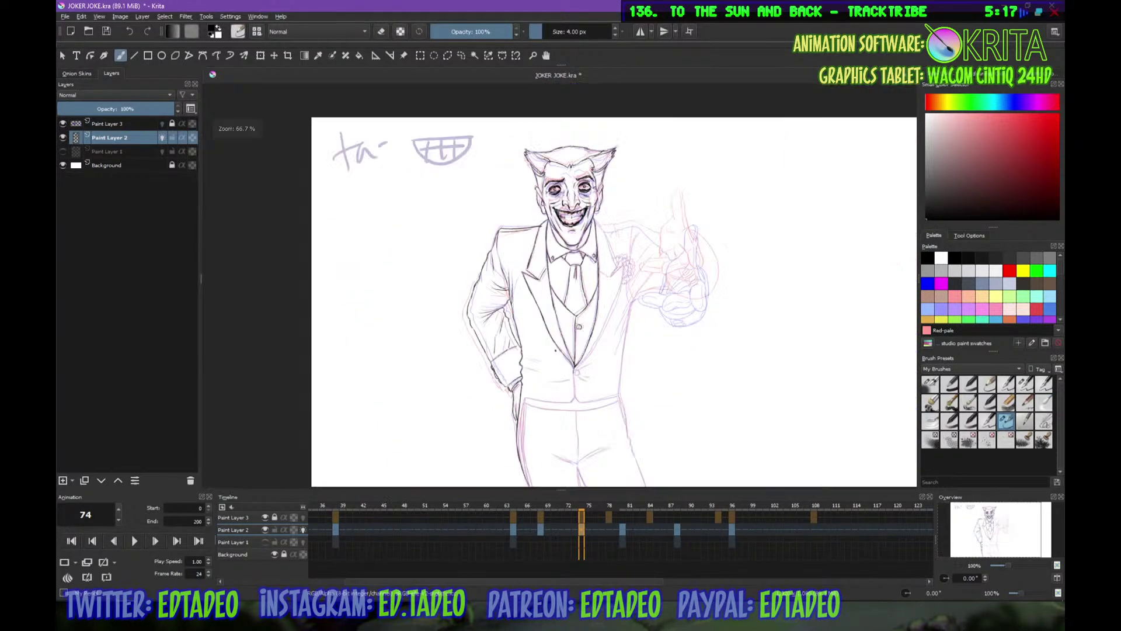
scroll(600, 233, "up", 5)
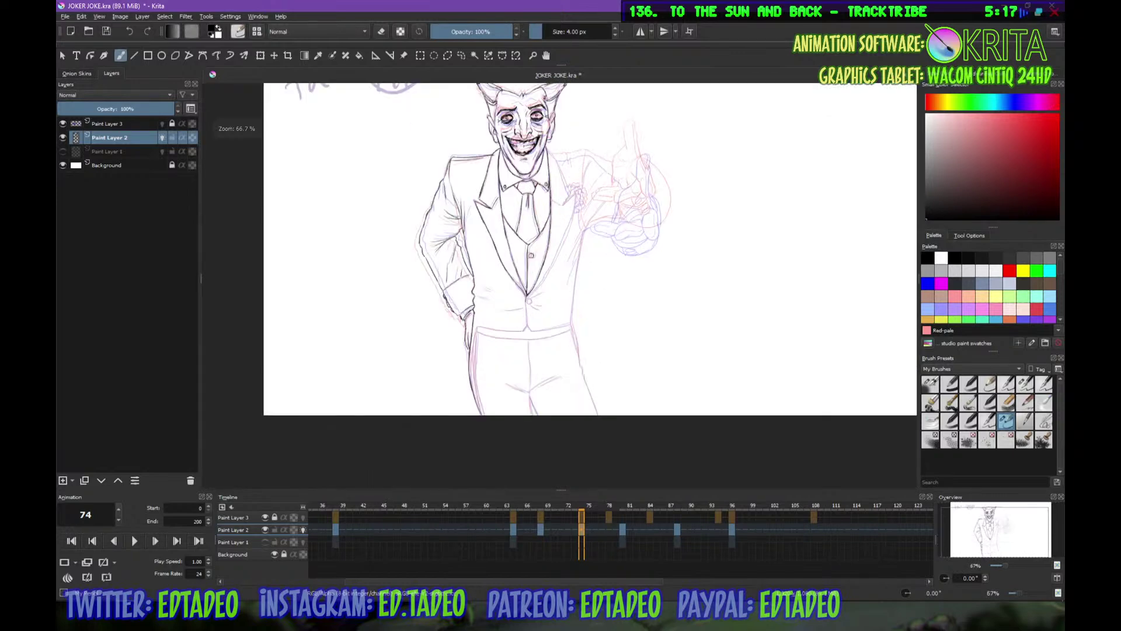
left_click_drag(604, 262, 624, 315)
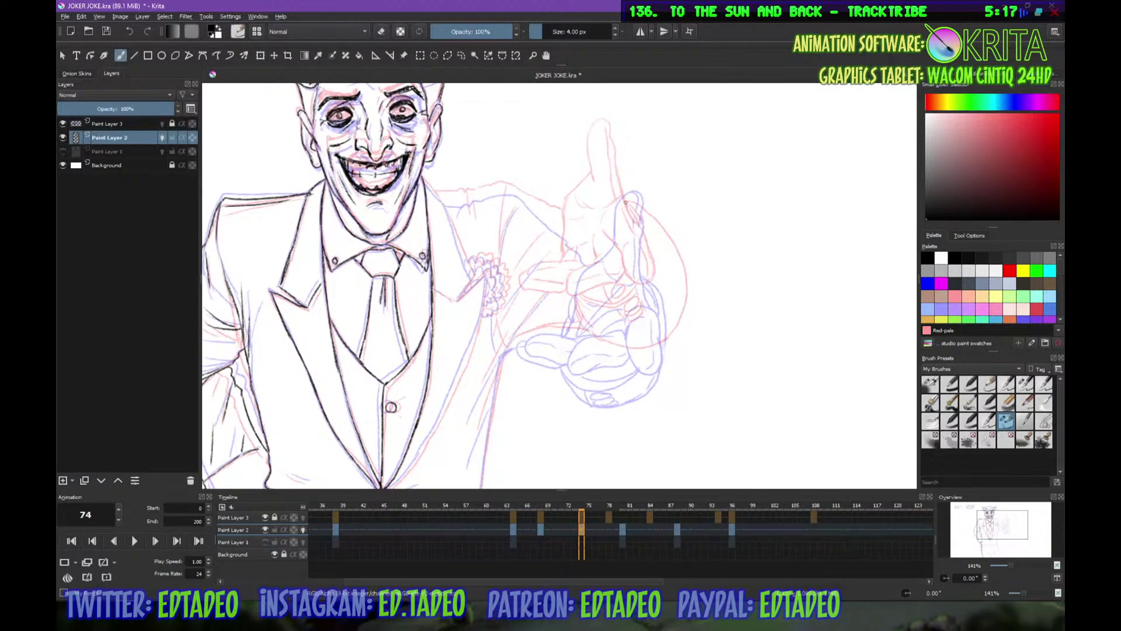
mouse_move(624, 197)
left_mouse_down()
mouse_move(615, 242)
mouse_move(589, 269)
mouse_move(566, 331)
left_mouse_up()
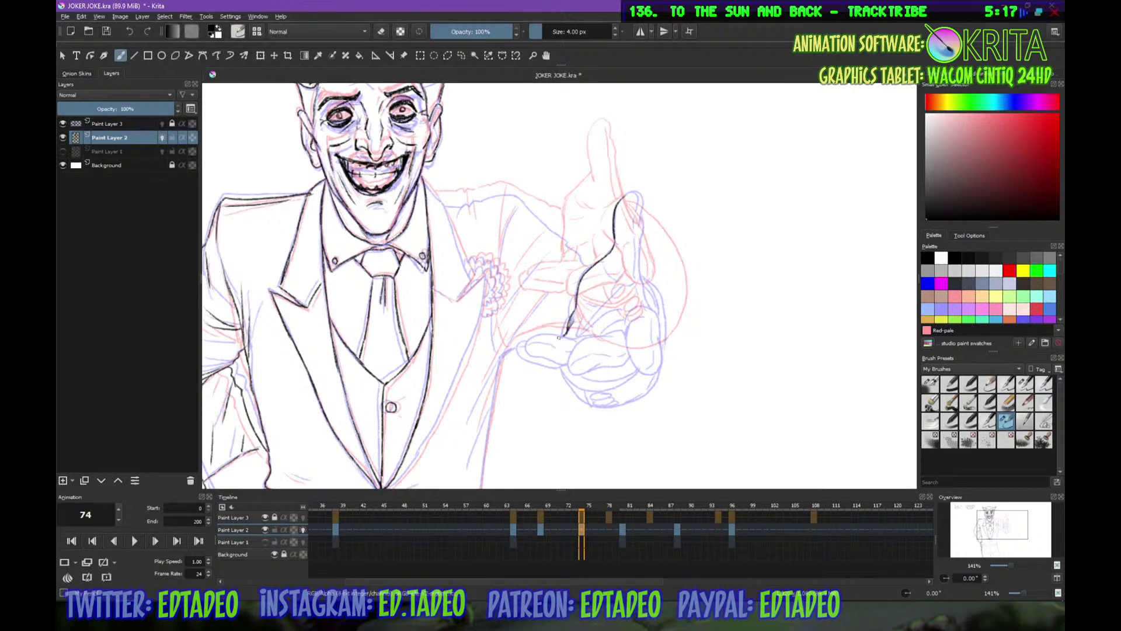
mouse_move(571, 339)
left_mouse_down()
mouse_move(536, 340)
mouse_move(451, 284)
mouse_move(451, 307)
mouse_move(464, 264)
mouse_move(489, 307)
left_mouse_up()
mouse_move(450, 270)
left_mouse_down()
mouse_move(450, 327)
mouse_move(601, 345)
mouse_move(656, 294)
mouse_move(638, 336)
left_mouse_up()
left_click_drag(660, 295, 656, 231)
left_click_drag(742, 285, 587, 392)
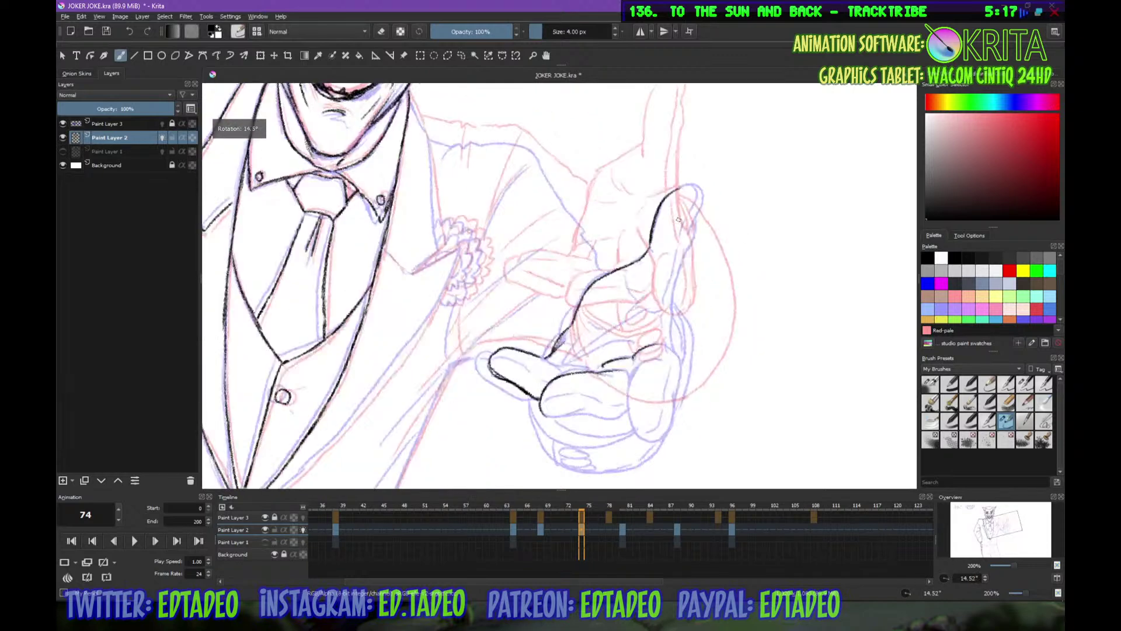
Complete the outstretched hand's raised thumb and outer edge, outline the remaining front fingers, and start the palm creases
mouse_move(671, 202)
left_mouse_down()
mouse_move(691, 184)
mouse_move(703, 191)
mouse_move(690, 246)
left_mouse_up()
mouse_move(677, 273)
left_mouse_down()
mouse_move(670, 339)
mouse_move(680, 353)
left_mouse_up()
scroll(560, 286, "down", 2)
left_click_drag(669, 295, 673, 340)
mouse_move(642, 307)
left_mouse_down()
mouse_move(632, 381)
mouse_move(667, 373)
mouse_move(671, 357)
mouse_move(666, 379)
left_mouse_up()
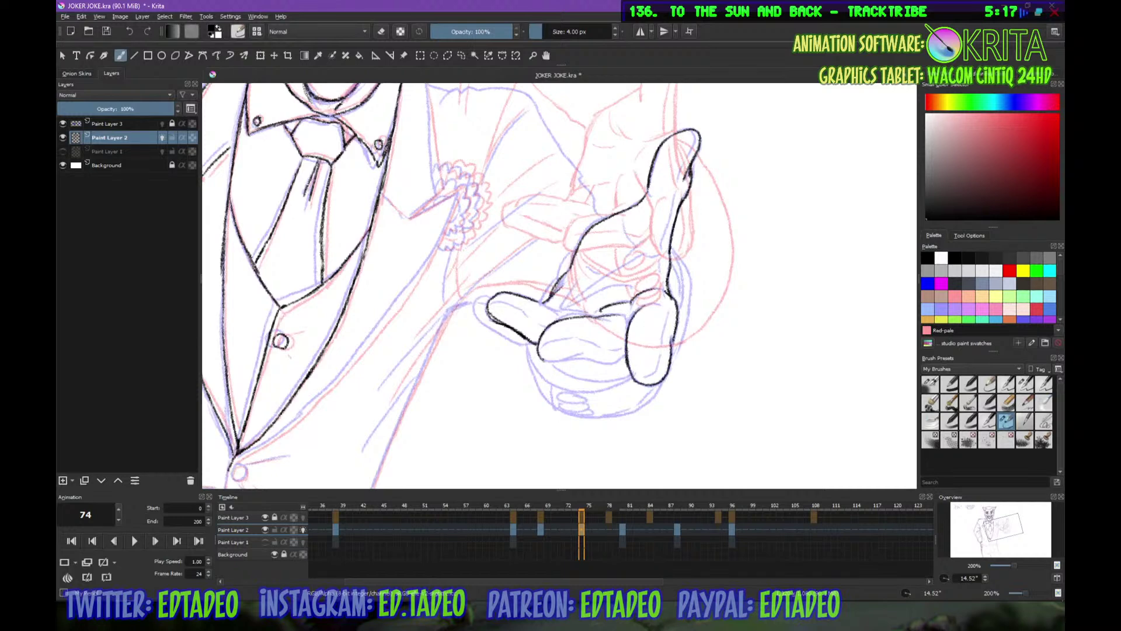
mouse_move(541, 357)
left_mouse_down()
mouse_move(616, 365)
mouse_move(626, 351)
mouse_move(612, 319)
mouse_move(545, 305)
mouse_move(561, 310)
left_mouse_up()
left_click_drag(613, 271, 568, 306)
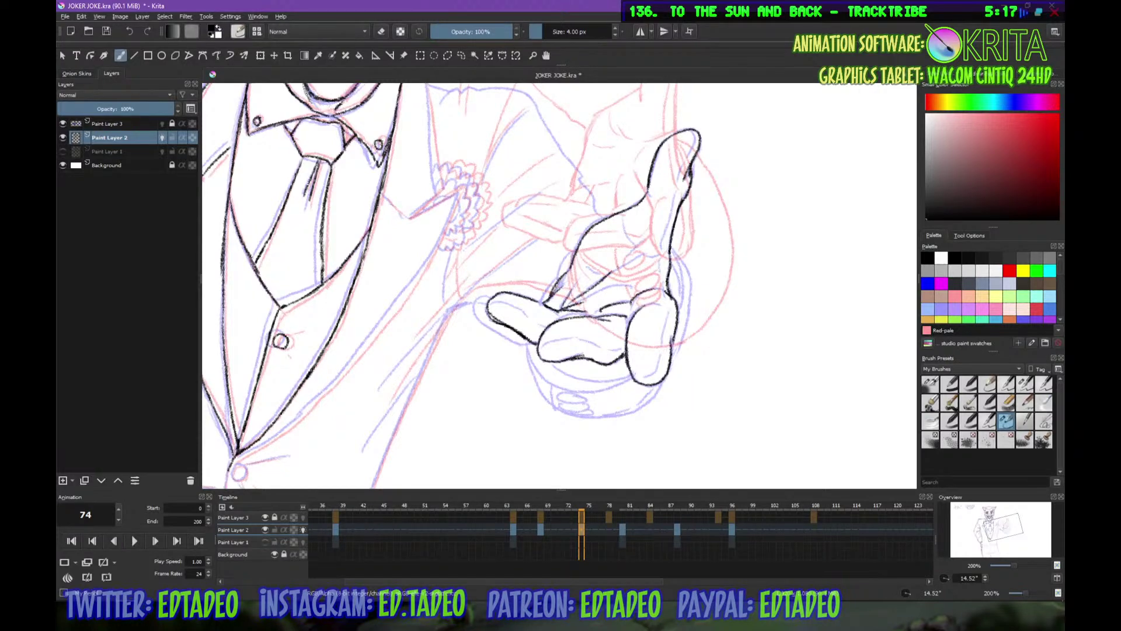
Add the palm creases, the thumb base fold and the contour lines on the fingers of the outstretched hand
mouse_move(620, 267)
left_mouse_down()
mouse_move(645, 241)
mouse_move(582, 274)
left_mouse_up()
mouse_move(625, 216)
left_mouse_down()
mouse_move(636, 249)
mouse_move(654, 257)
left_mouse_up()
mouse_move(698, 129)
left_mouse_down()
mouse_move(661, 240)
mouse_move(652, 372)
left_mouse_up()
mouse_move(552, 339)
left_mouse_down()
mouse_move(542, 349)
mouse_move(623, 350)
left_mouse_up()
mouse_move(496, 299)
left_mouse_down()
mouse_move(549, 324)
mouse_move(482, 294)
mouse_move(472, 307)
mouse_move(532, 346)
left_mouse_up()
left_click_drag(625, 280, 609, 331)
mouse_move(566, 288)
left_mouse_down()
mouse_move(537, 344)
mouse_move(565, 299)
left_mouse_up()
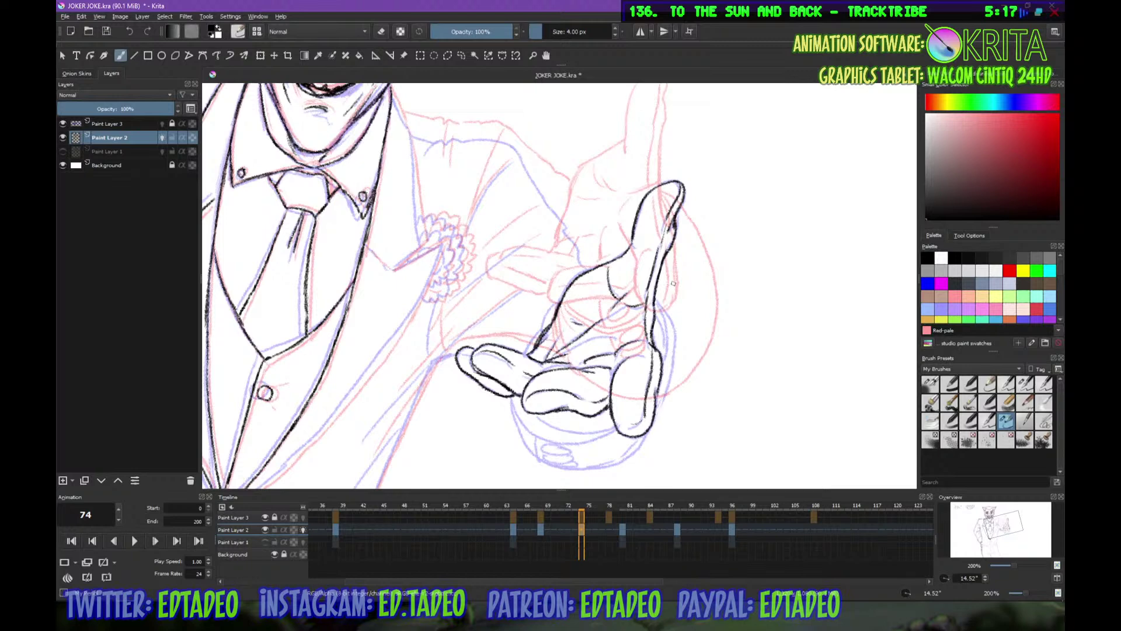
mouse_move(698, 319)
left_mouse_down()
mouse_move(719, 296)
mouse_move(725, 343)
mouse_move(737, 313)
left_mouse_up()
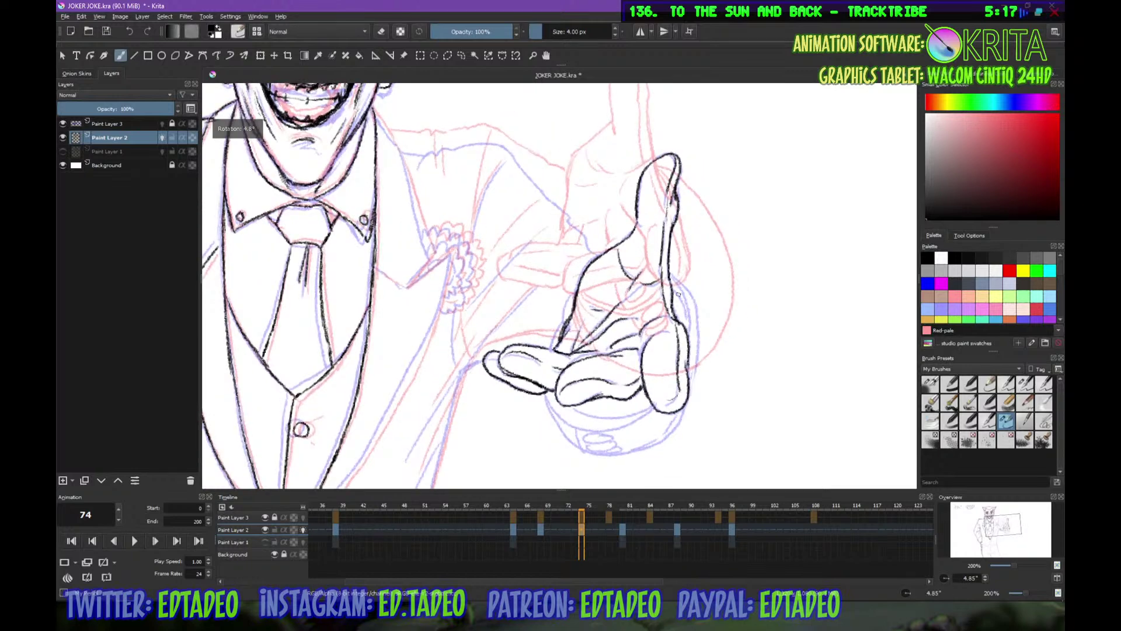
Lasso the outstretched hand, move it up between the two onion-skin poses, rotate it slightly counterclockwise, and apply the transform
key("minus")
key("minus")
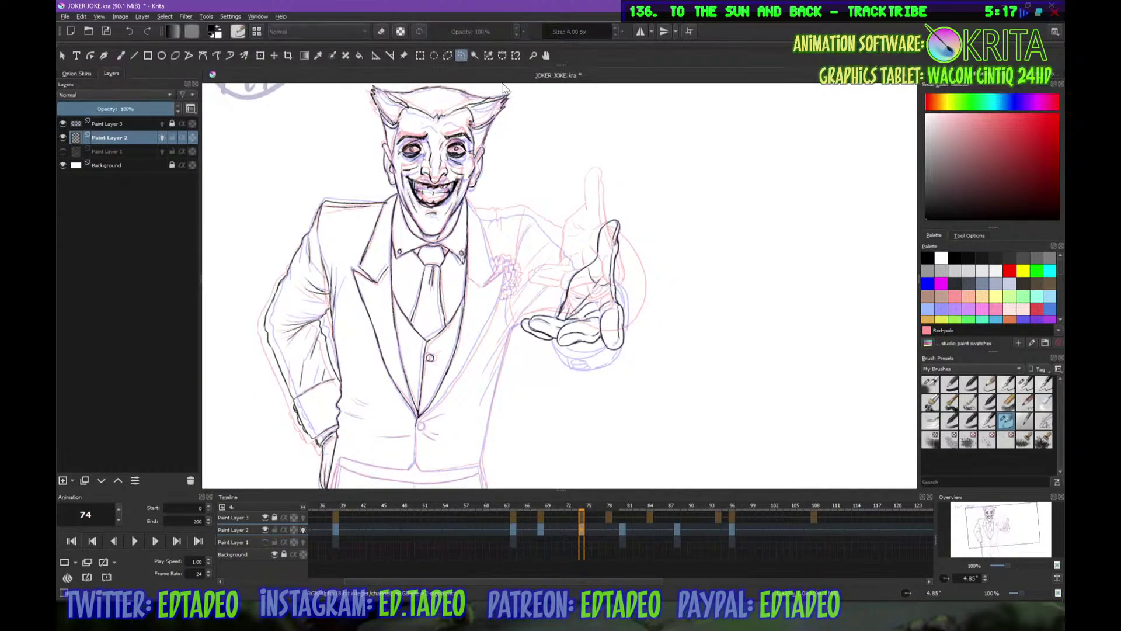
mouse_move(640, 221)
left_mouse_down()
mouse_move(523, 345)
mouse_move(575, 371)
mouse_move(660, 251)
mouse_move(639, 221)
left_mouse_up()
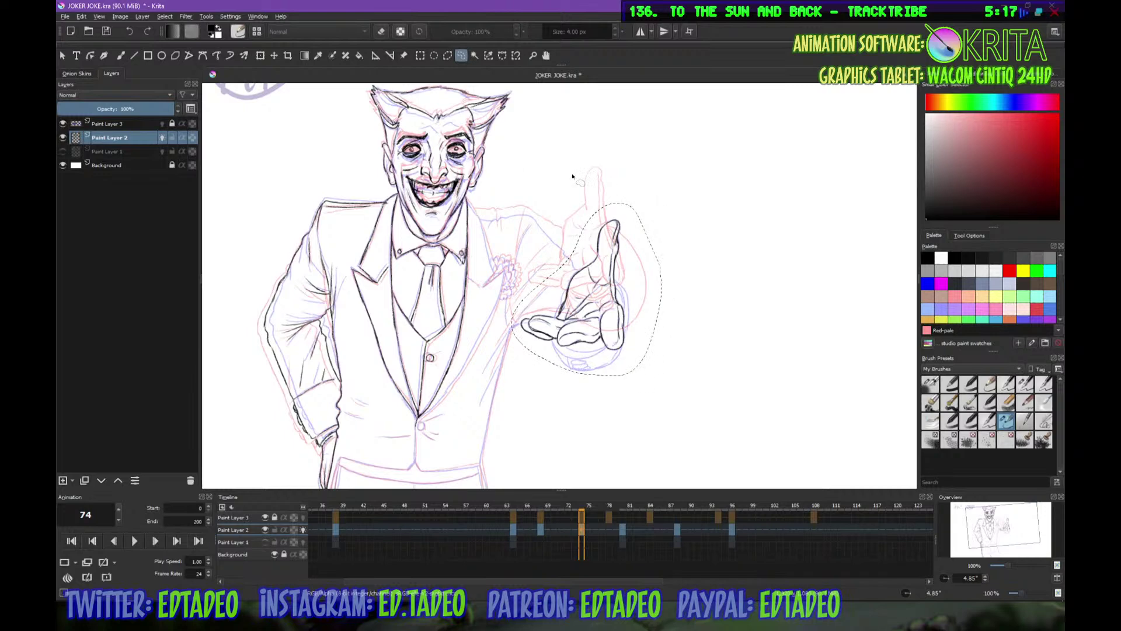
left_click(260, 55)
left_click_drag(619, 323, 623, 275)
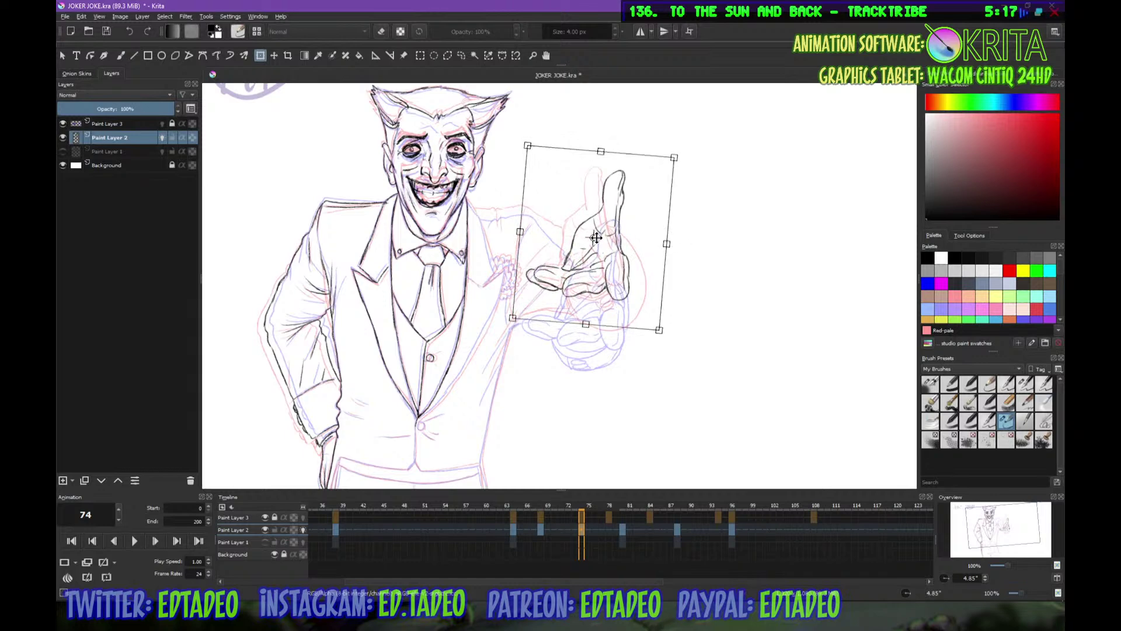
mouse_move(666, 248)
left_mouse_down()
mouse_move(681, 231)
mouse_move(671, 230)
left_mouse_up()
left_click_drag(610, 272, 609, 295)
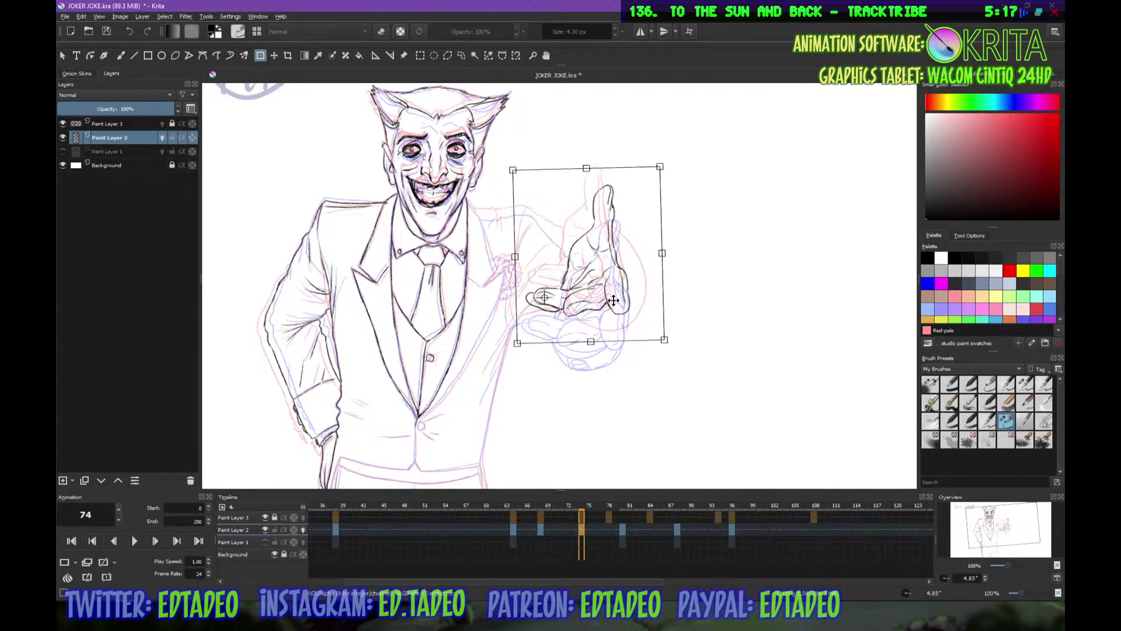
key("Return")
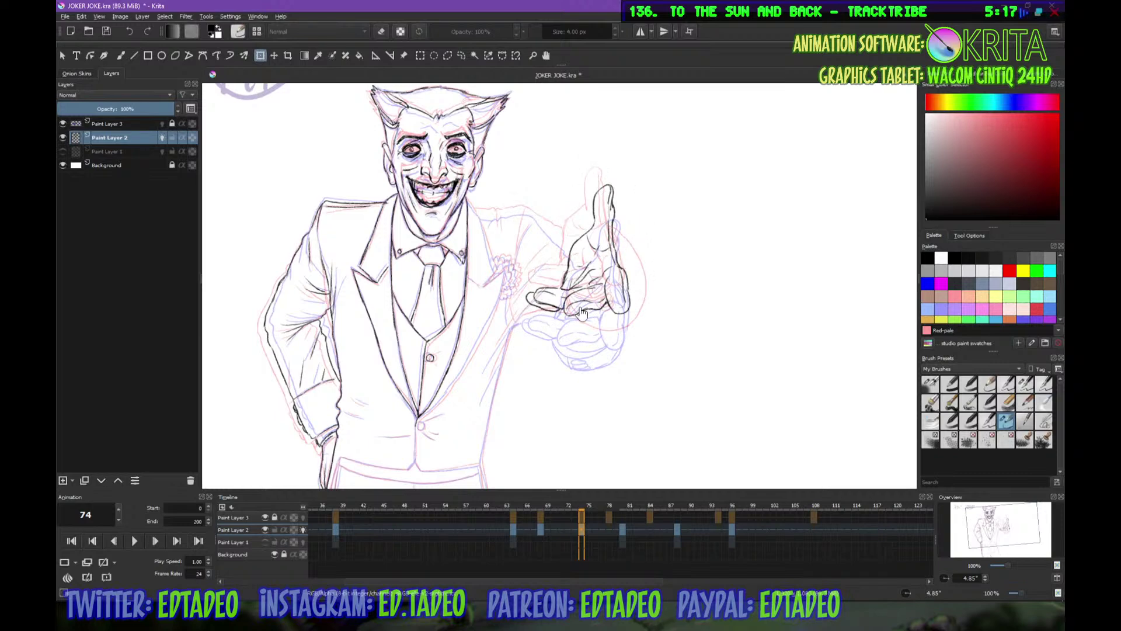
Draw the round cuff opening of the outstretched sleeve curving around and beneath the hand with the brush
key("b")
key("plus")
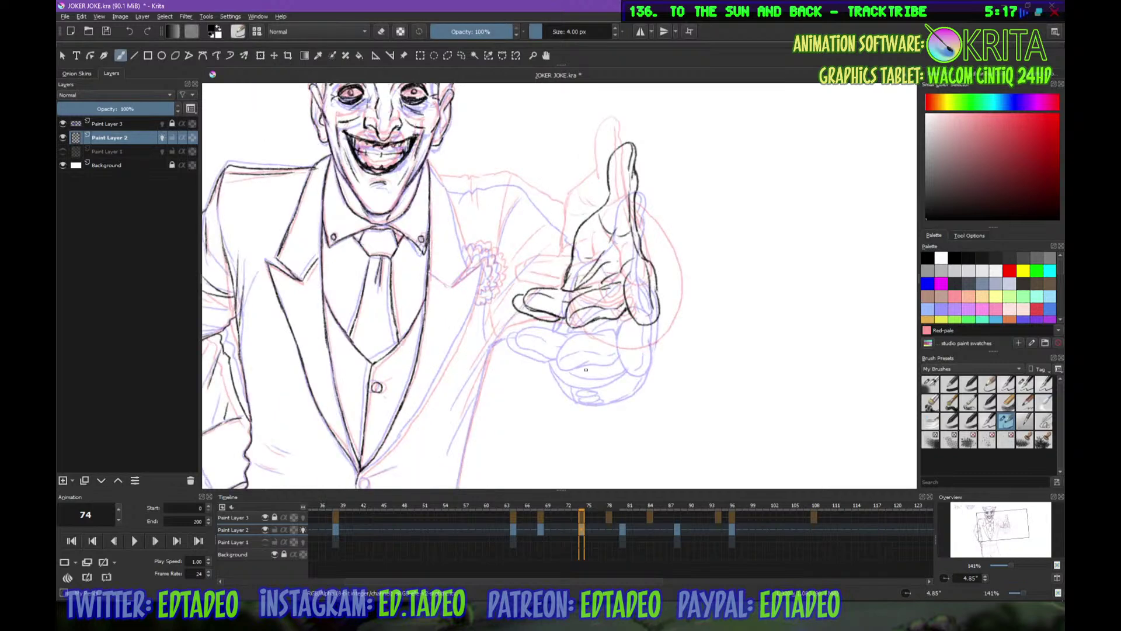
left_click_drag(585, 366, 639, 370)
mouse_move(638, 224)
left_mouse_down()
mouse_move(661, 251)
mouse_move(668, 318)
mouse_move(623, 370)
left_mouse_up()
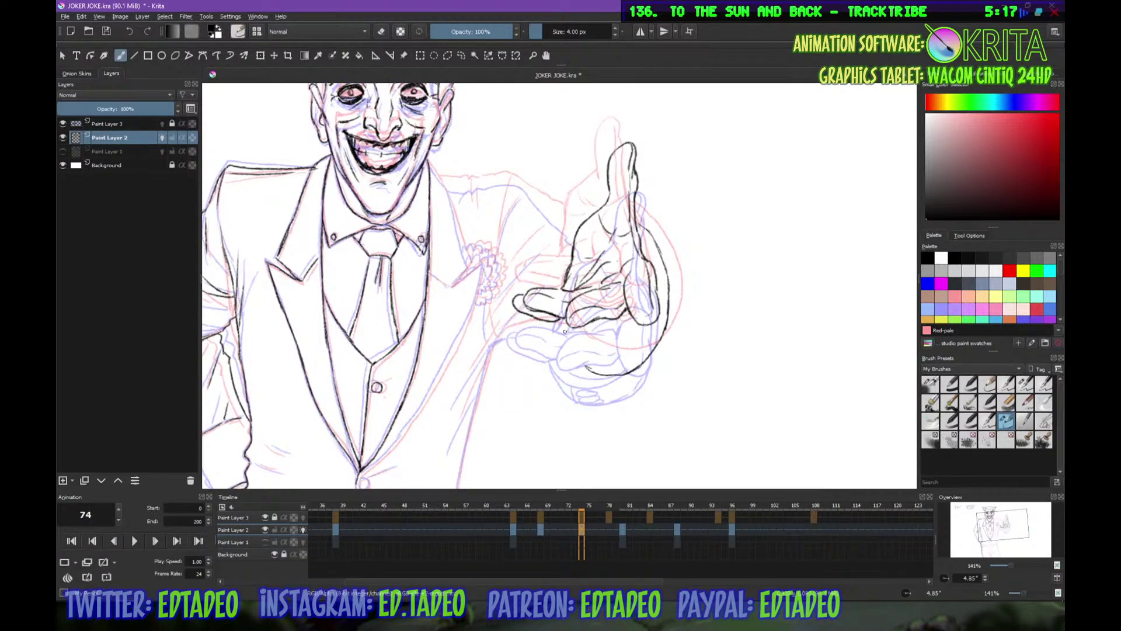
mouse_move(557, 327)
left_mouse_down()
mouse_move(561, 350)
mouse_move(596, 373)
left_mouse_up()
left_click_drag(641, 240, 650, 259)
Add the inner cuff line and cufflink below the fingers, and draw the underside of the outstretched sleeve
mouse_move(590, 328)
left_mouse_down()
mouse_move(633, 316)
mouse_move(583, 342)
mouse_move(644, 331)
left_mouse_up()
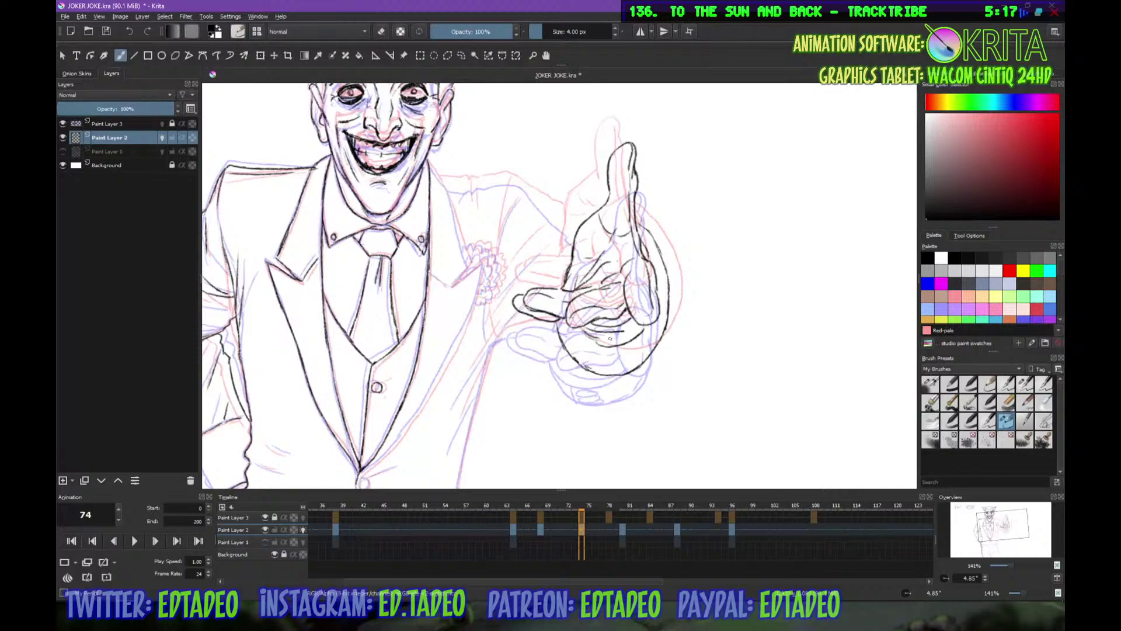
mouse_move(625, 330)
left_mouse_down()
mouse_move(611, 340)
mouse_move(627, 336)
left_mouse_up()
key("ctrl+z")
left_click_drag(641, 230, 663, 264)
mouse_move(490, 347)
left_mouse_down()
mouse_move(564, 334)
mouse_move(503, 336)
left_mouse_up()
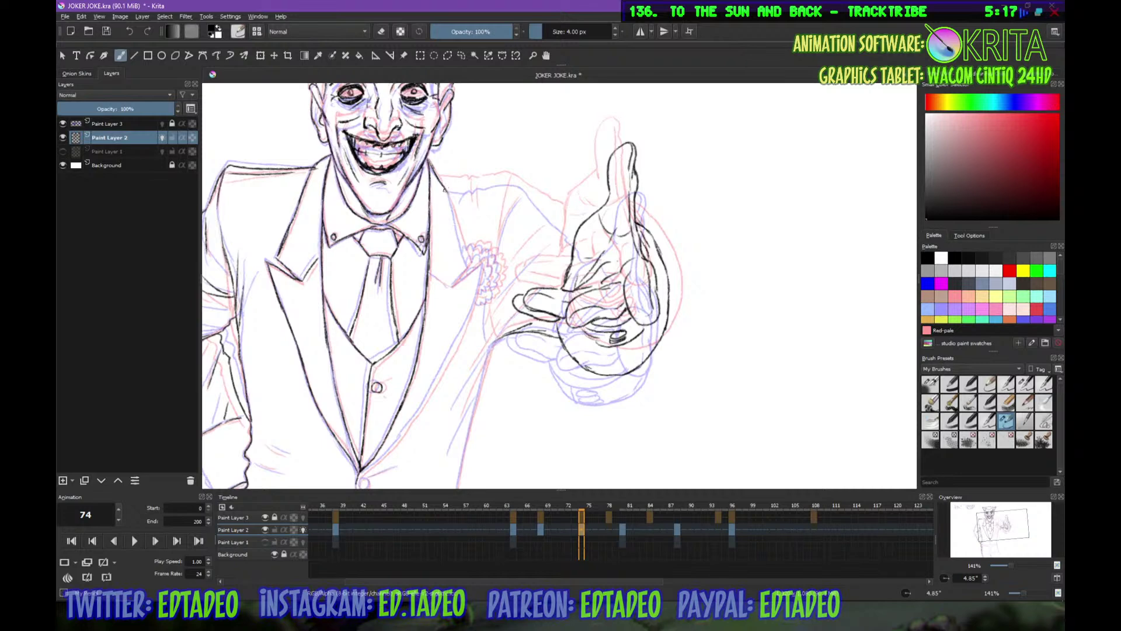
Outline the jacket lapel on the outstretched arm's side, with its upper edge, notch and long front edge
mouse_move(448, 193)
left_mouse_down()
mouse_move(470, 263)
mouse_move(446, 285)
mouse_move(483, 263)
left_mouse_up()
mouse_move(503, 309)
left_mouse_down()
mouse_move(599, 149)
mouse_move(583, 133)
mouse_move(517, 269)
mouse_move(463, 331)
left_mouse_up()
left_click_drag(580, 218, 485, 426)
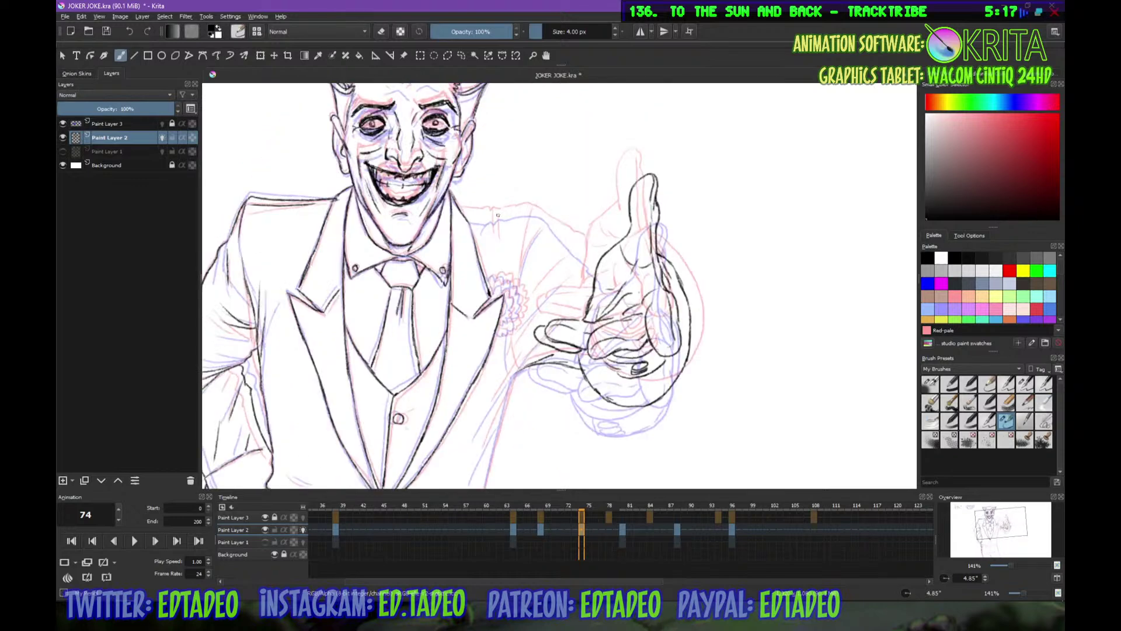
Draw the outstretched arm's shoulder and upper sleeve line, and outline the scalloped lapel flower
mouse_move(466, 213)
left_mouse_down()
mouse_move(529, 208)
mouse_move(587, 236)
mouse_move(600, 257)
left_mouse_up()
mouse_move(539, 214)
left_mouse_down()
mouse_move(522, 267)
mouse_move(496, 277)
mouse_move(511, 274)
mouse_move(526, 303)
mouse_move(505, 335)
left_mouse_up()
mouse_move(490, 292)
left_mouse_down()
mouse_move(516, 280)
mouse_move(517, 315)
mouse_move(504, 332)
mouse_move(509, 288)
mouse_move(500, 322)
left_mouse_up()
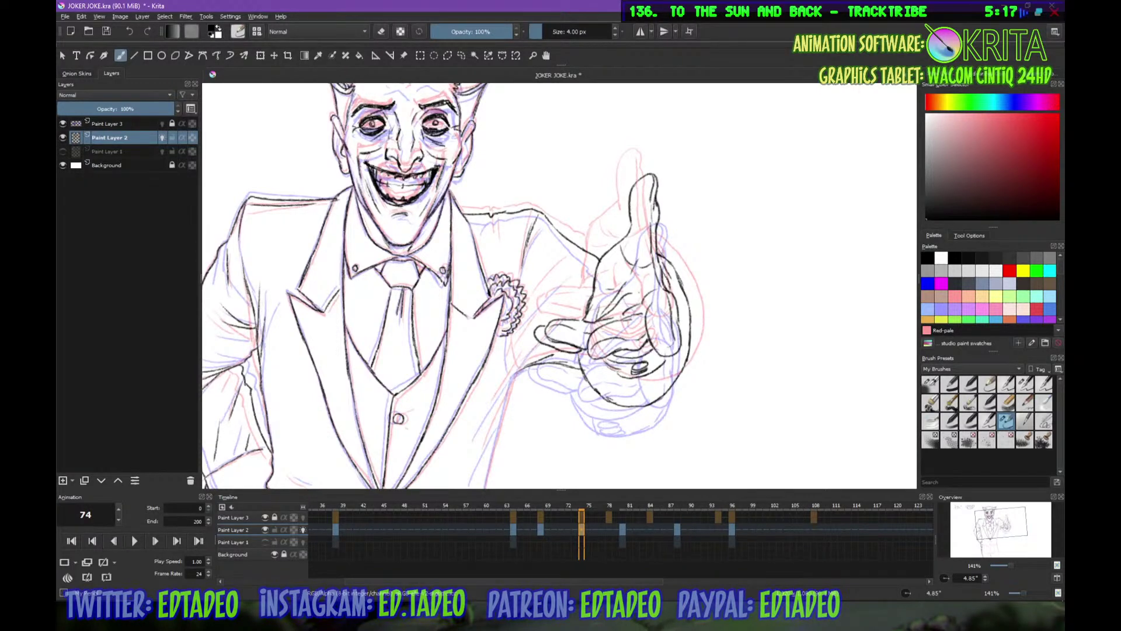
Add creases at the shoulder, armhole and elbow of the outstretched sleeve
left_click_drag(497, 220, 492, 239)
mouse_move(502, 225)
left_mouse_down()
mouse_move(494, 240)
mouse_move(533, 242)
mouse_move(525, 264)
left_mouse_up()
left_click_drag(506, 331, 513, 372)
left_click_drag(530, 320, 513, 343)
left_click_drag(566, 279, 527, 302)
left_click_drag(552, 360, 590, 282)
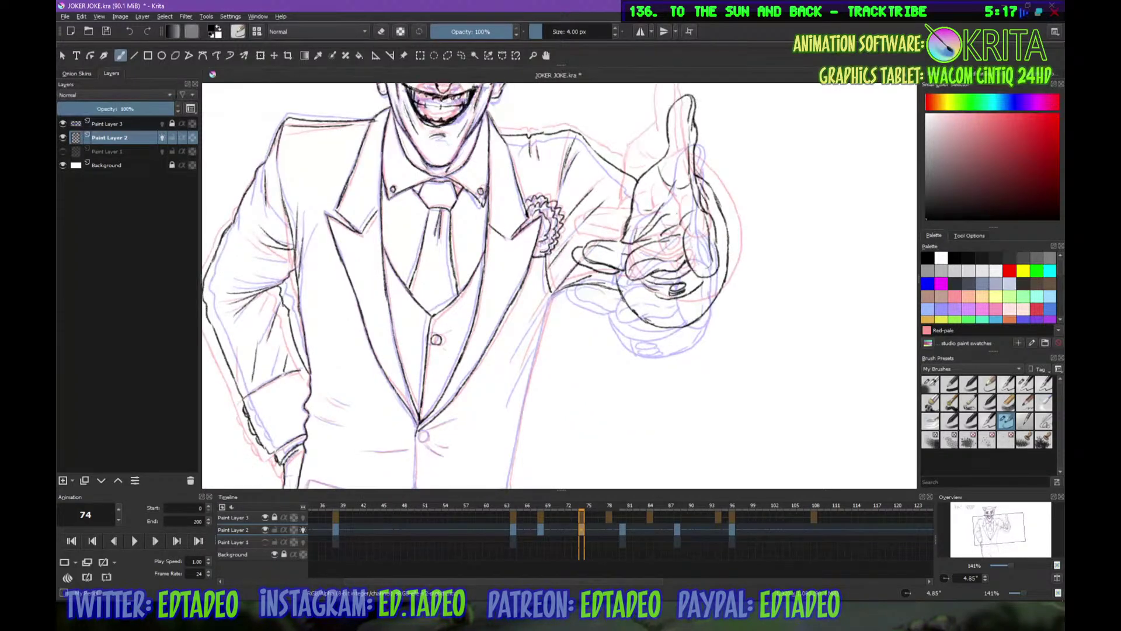
left_click_drag(596, 242, 609, 230)
left_click_drag(577, 248, 600, 160)
Add petal lines to the lapel flower, and draw the jacket's side edge down to the hip
left_click_drag(570, 217, 565, 237)
left_click_drag(578, 200, 563, 240)
left_click_drag(574, 201, 549, 238)
left_click_drag(546, 245, 537, 260)
mouse_move(566, 226)
left_mouse_down()
mouse_move(536, 297)
mouse_move(559, 257)
left_mouse_up()
left_click_drag(566, 231, 540, 330)
mouse_move(545, 328)
left_mouse_down()
mouse_move(528, 396)
mouse_move(528, 307)
mouse_move(533, 352)
left_mouse_up()
mouse_move(530, 311)
left_mouse_down()
mouse_move(538, 388)
mouse_move(549, 271)
left_mouse_up()
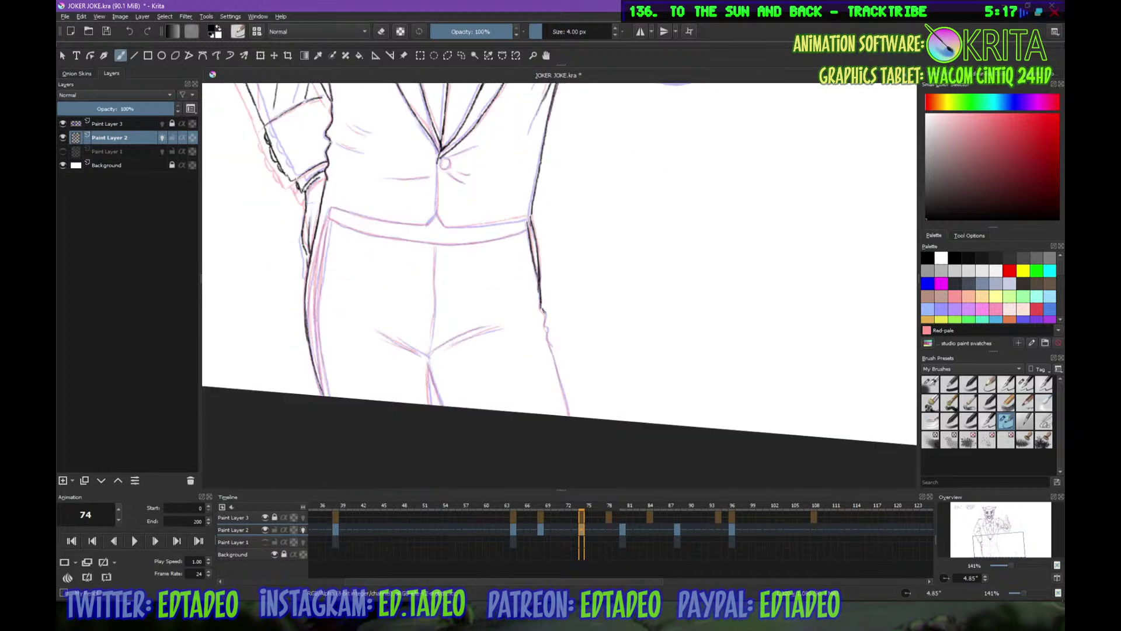
Draw the outer edge of the trouser leg below the outstretched arm and the inseam lines at the crotch
left_click_drag(544, 314, 571, 416)
left_click_drag(425, 362, 433, 405)
left_click_drag(427, 357, 443, 407)
Trace the trouser side seam below the resting hand, and draw the jacket hem and waistband lines across the hips
mouse_move(320, 219)
left_mouse_down()
mouse_move(409, 242)
mouse_move(397, 367)
left_mouse_up()
left_click_drag(403, 282, 409, 385)
left_click_drag(418, 246, 412, 418)
left_click_drag(611, 303, 573, 326)
left_click_drag(583, 141, 587, 237)
mouse_move(570, 143)
left_mouse_down()
mouse_move(569, 245)
mouse_move(598, 325)
mouse_move(564, 343)
mouse_move(562, 389)
left_mouse_up()
key("ctrl+z")
mouse_move(546, 291)
left_mouse_down()
mouse_move(560, 297)
mouse_move(549, 310)
mouse_move(575, 384)
mouse_move(663, 283)
left_mouse_up()
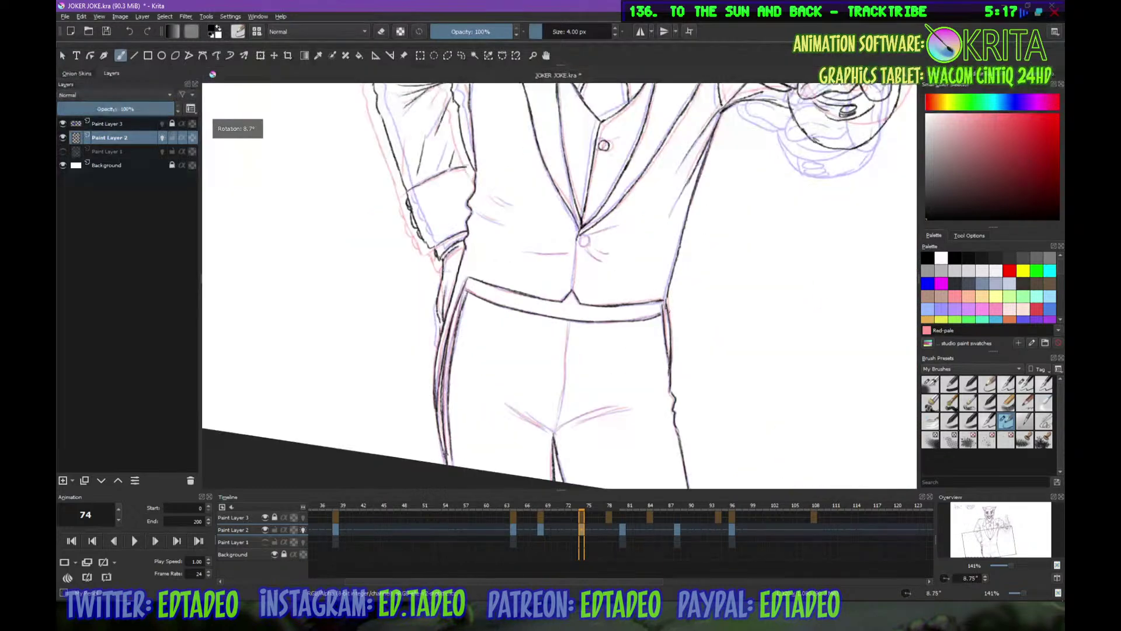
Draw the jacket's waist folds and closing button, and add the trousers' centre seam and crotch creases
mouse_move(574, 250)
left_mouse_down()
mouse_move(574, 284)
mouse_move(586, 254)
mouse_move(560, 362)
mouse_move(528, 420)
left_mouse_up()
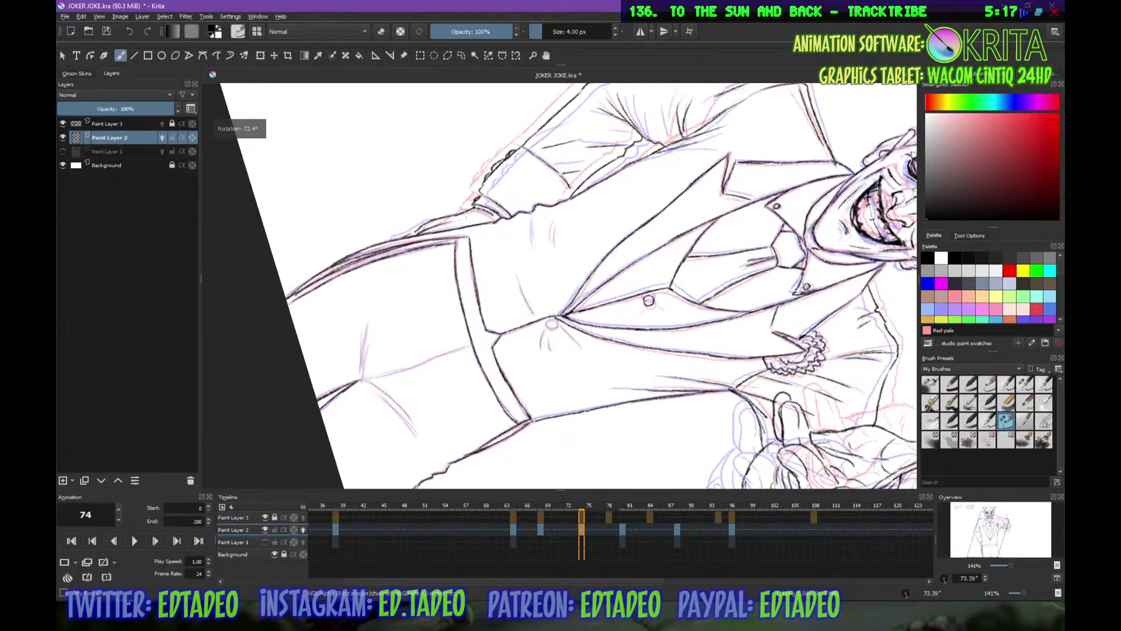
left_click_drag(517, 274, 531, 311)
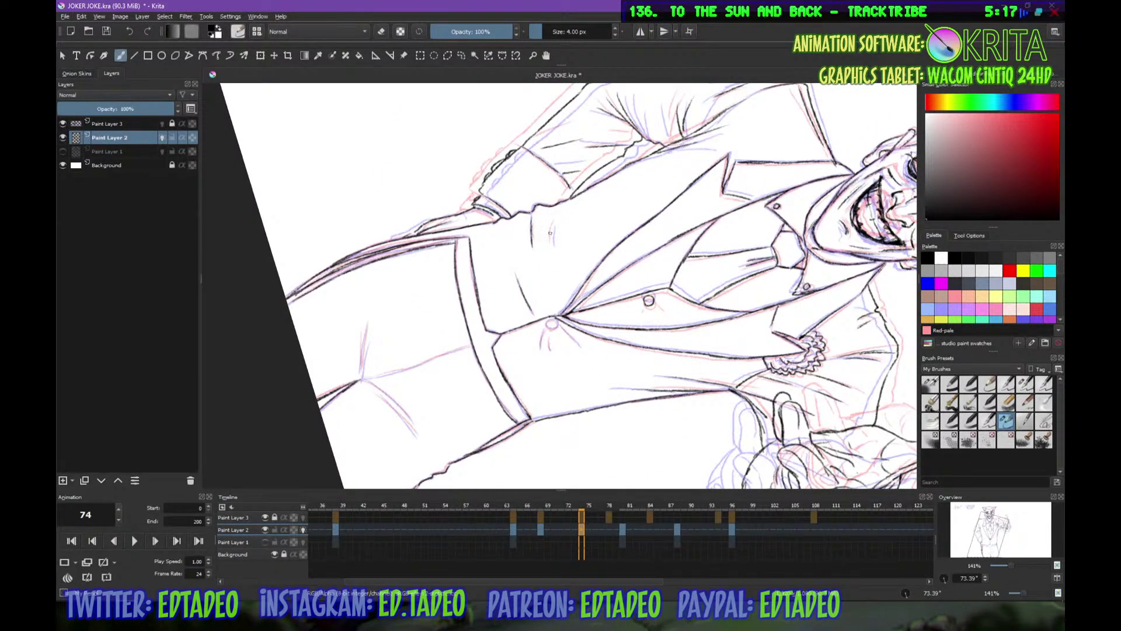
mouse_move(550, 233)
left_mouse_down()
mouse_move(601, 178)
mouse_move(555, 235)
mouse_move(576, 219)
mouse_move(574, 259)
left_mouse_up()
mouse_move(620, 334)
left_mouse_down()
mouse_move(597, 267)
mouse_move(550, 302)
mouse_move(559, 362)
left_mouse_up()
mouse_move(629, 365)
left_mouse_down()
mouse_move(534, 421)
mouse_move(468, 304)
mouse_move(501, 348)
left_mouse_up()
left_click_drag(634, 310, 610, 322)
mouse_move(571, 357)
left_mouse_down()
mouse_move(627, 322)
mouse_move(647, 410)
left_mouse_up()
Return to the upright full-figure view and turn off the onion skins for Paint Layer 2
key("5")
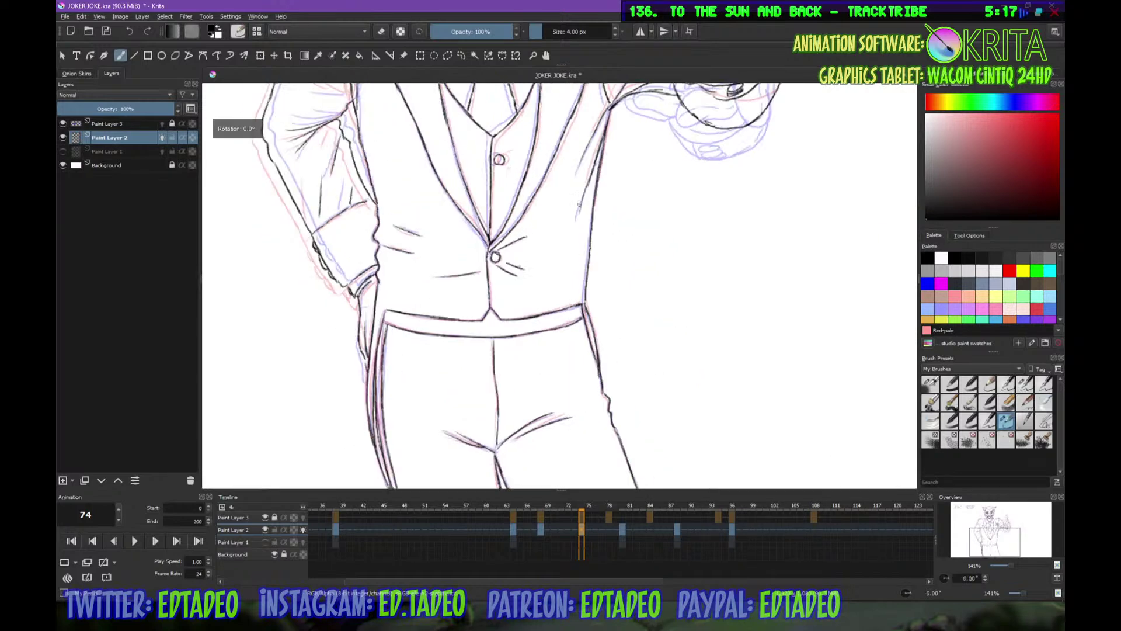
key("2")
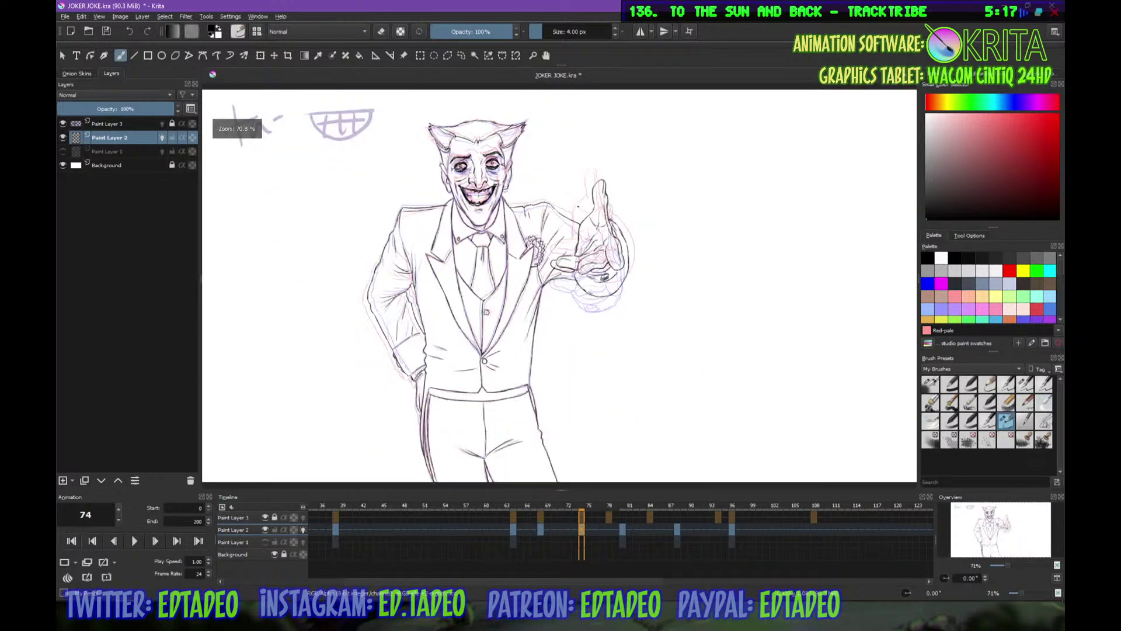
left_click(303, 530)
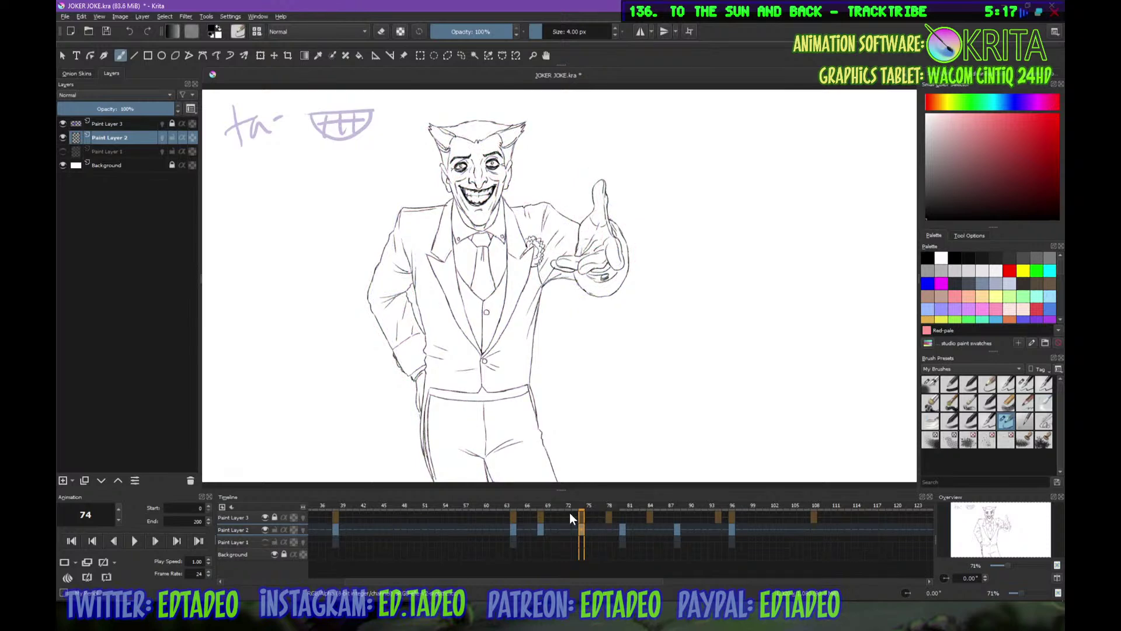
Lasso the eye on the bent arm's side, rotate it slightly clockwise, apply the transform and deselect
scroll(478, 191, "up", 5)
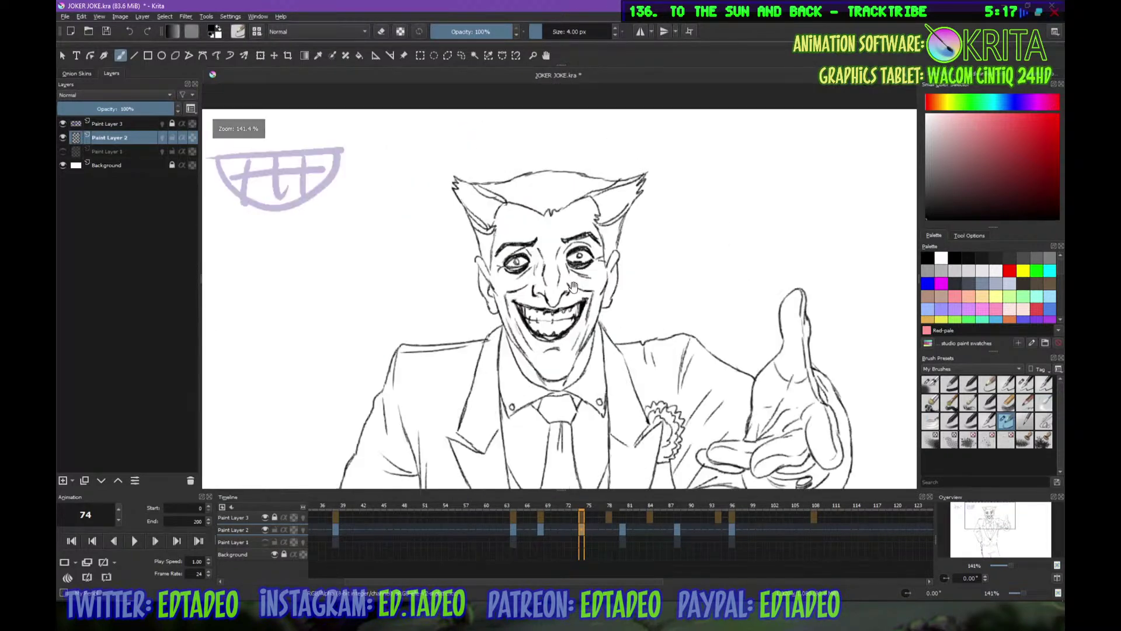
left_click(462, 55)
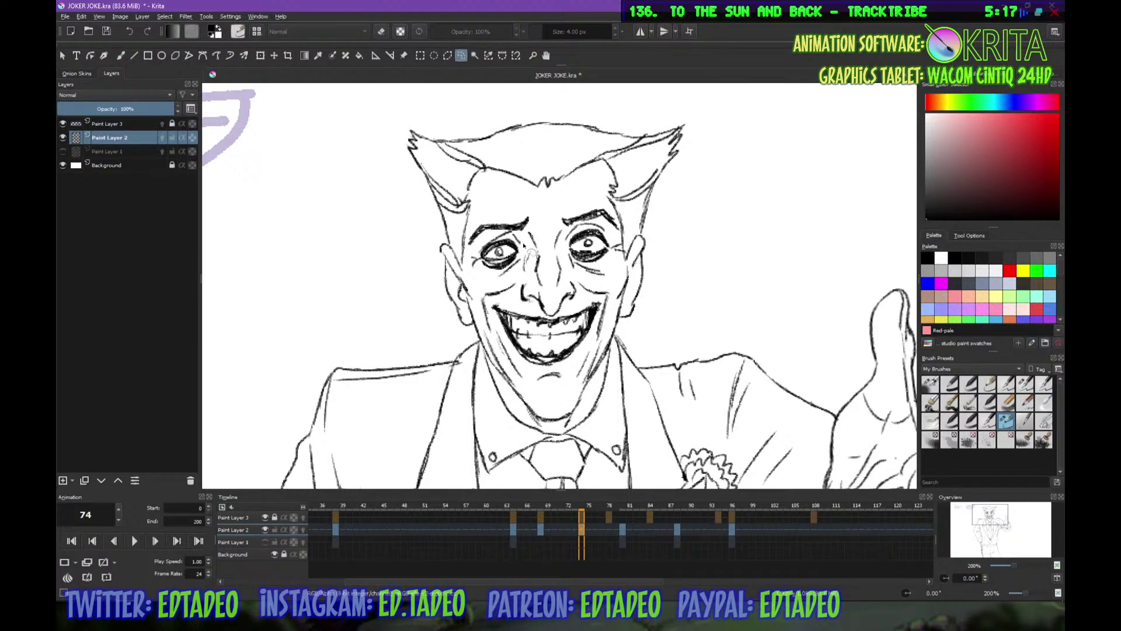
mouse_move(523, 241)
left_mouse_down()
mouse_move(508, 233)
mouse_move(470, 259)
mouse_move(495, 286)
mouse_move(519, 281)
mouse_move(529, 248)
left_mouse_up()
left_click(260, 55)
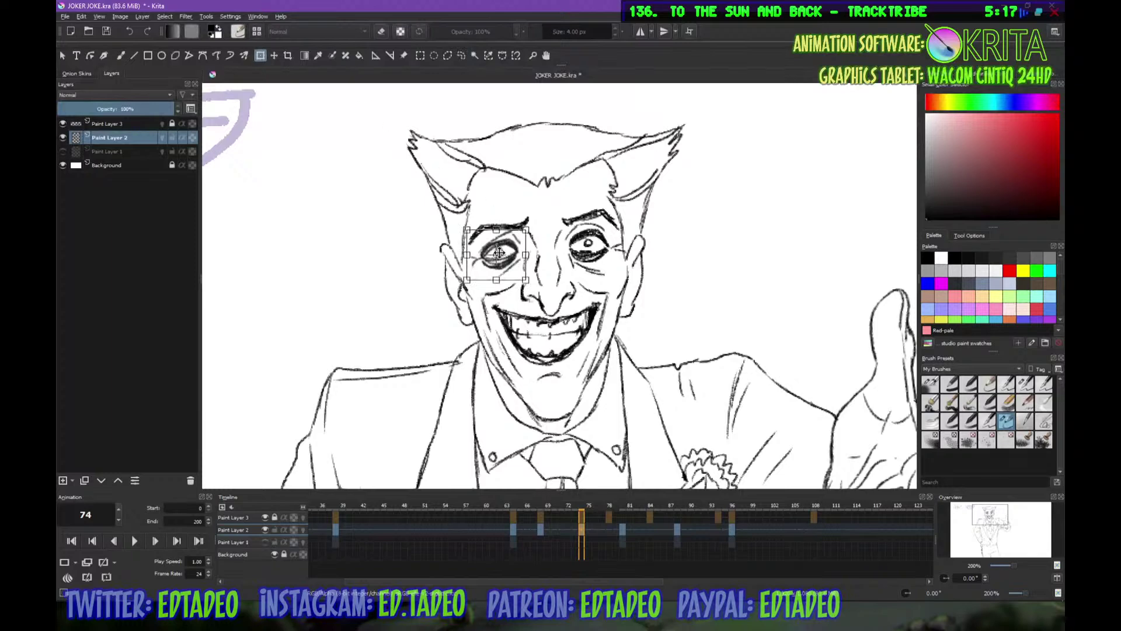
left_click_drag(572, 262, 584, 273)
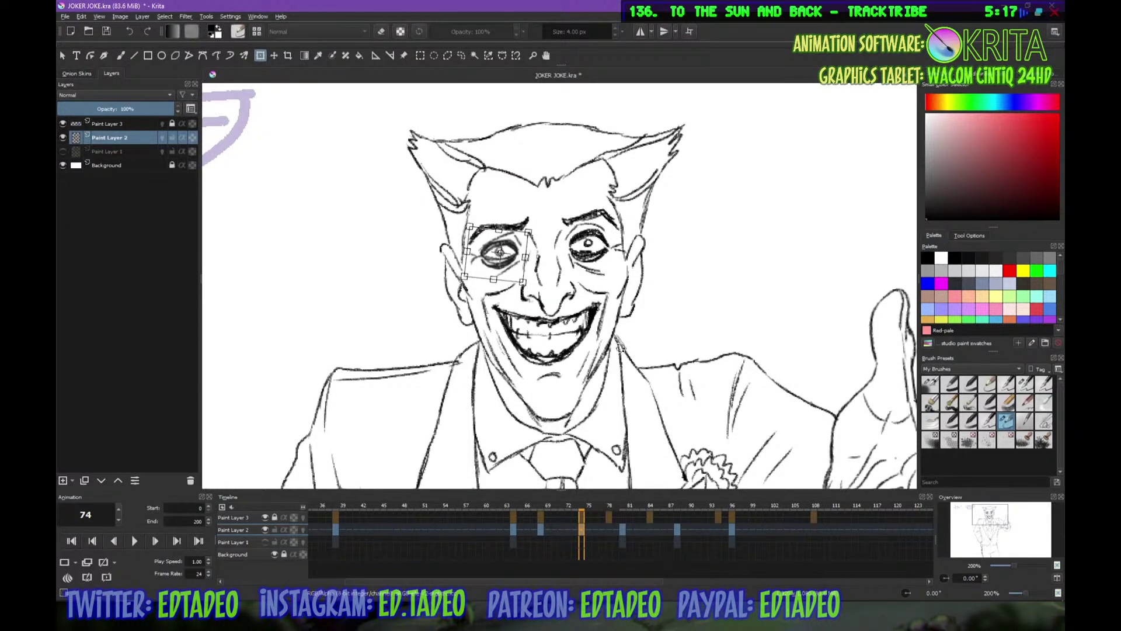
key("Return")
key("ctrl+shift+a")
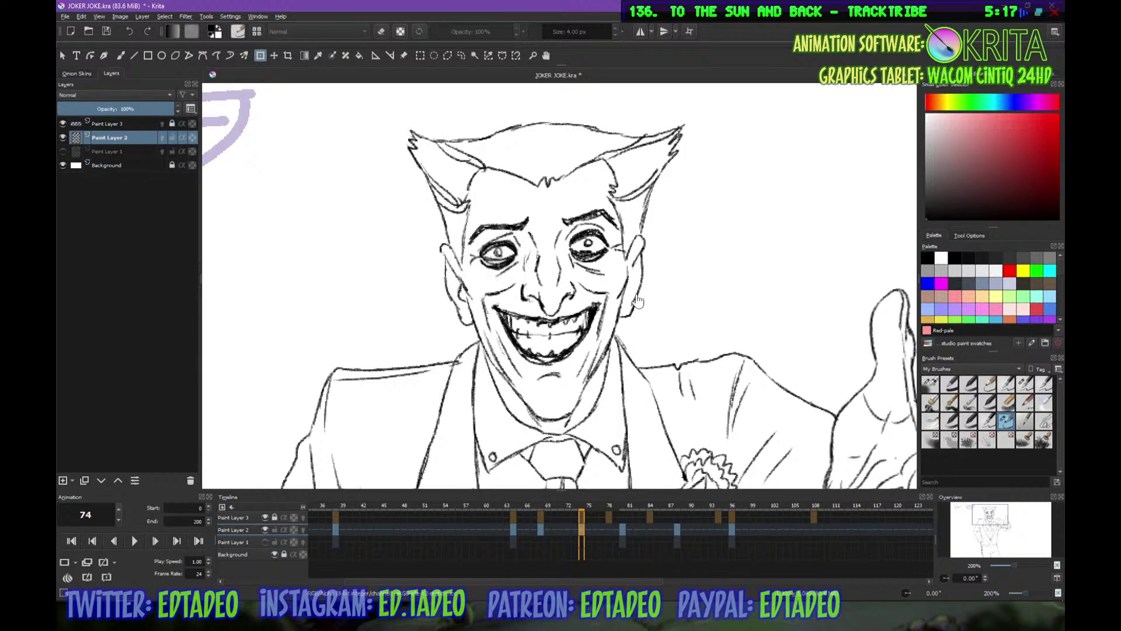
Switch back to the brush with the whole canvas in view and save the file
key("minus")
key("minus")
key("minus")
key("minus")
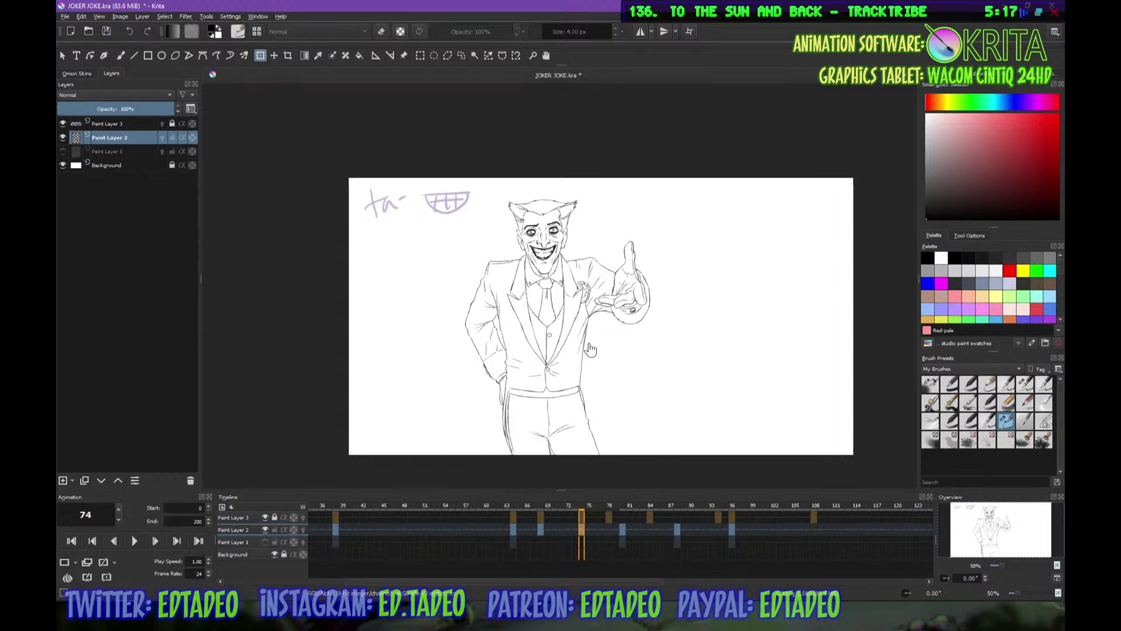
key("b")
key("ctrl+s")
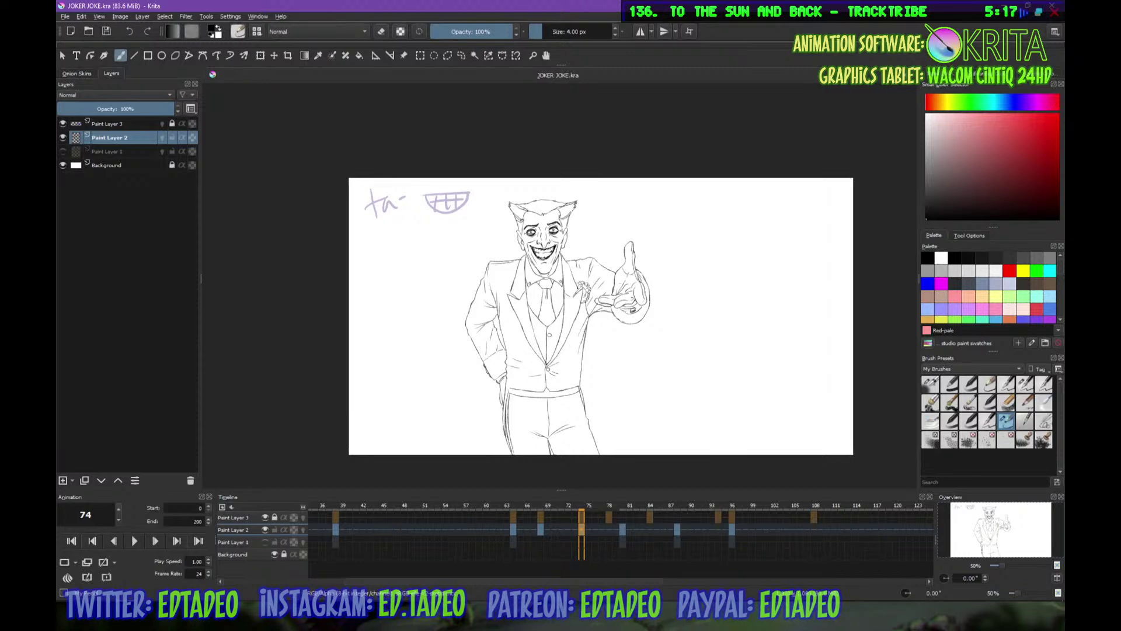
Create a blank keyframe at frame 78 on Paint Layer 2 and turn on the layer's onion skins
key("minus")
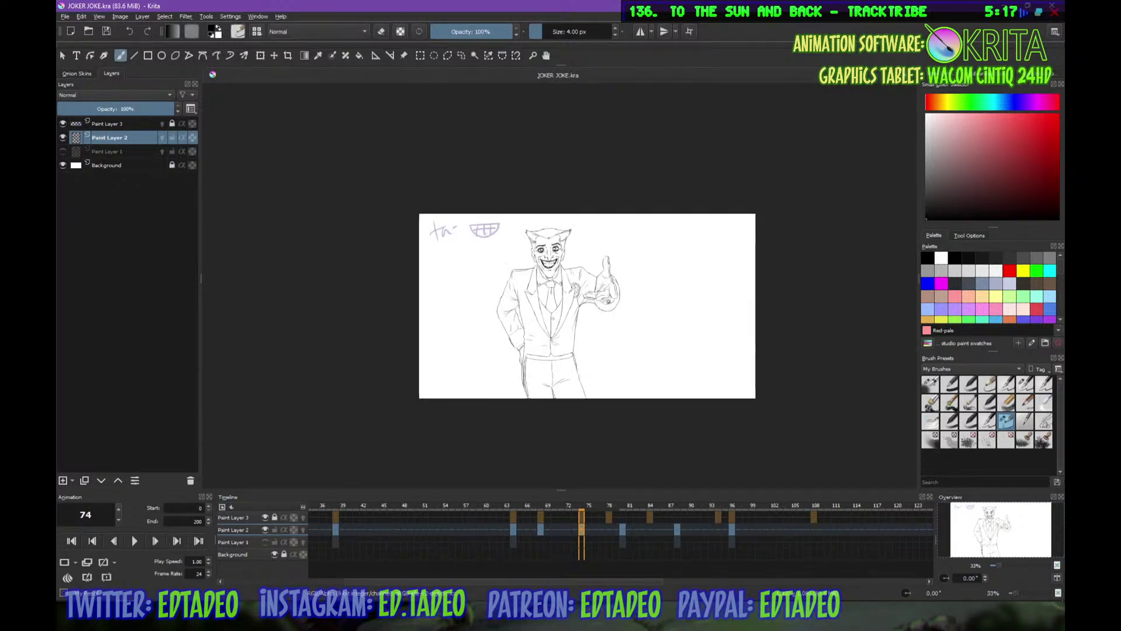
key("1")
key("3")
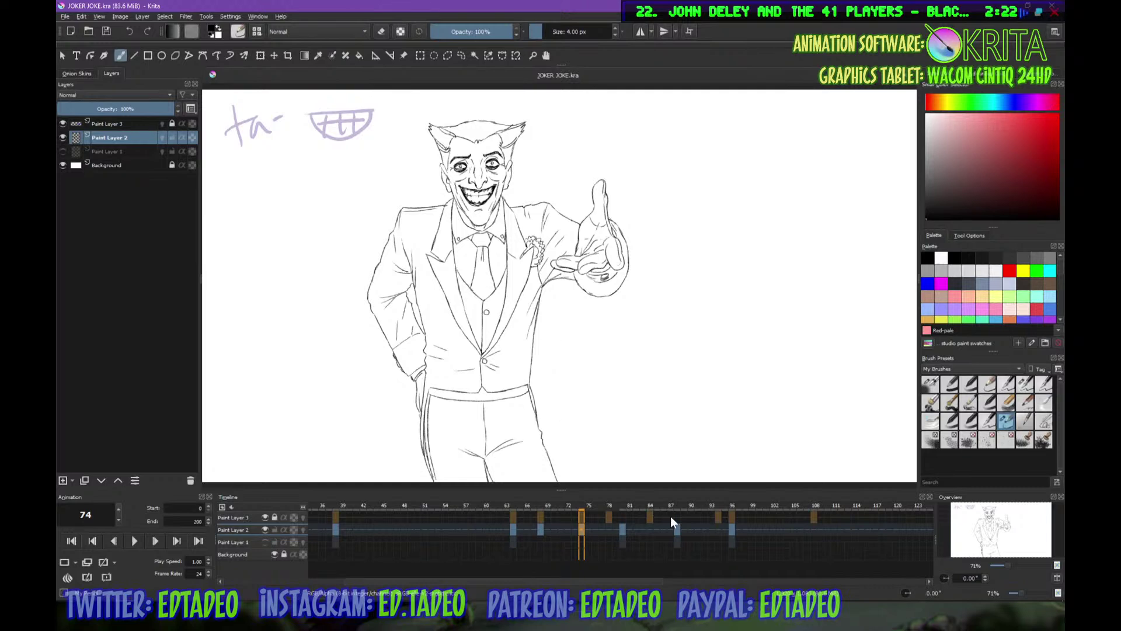
left_click(608, 529)
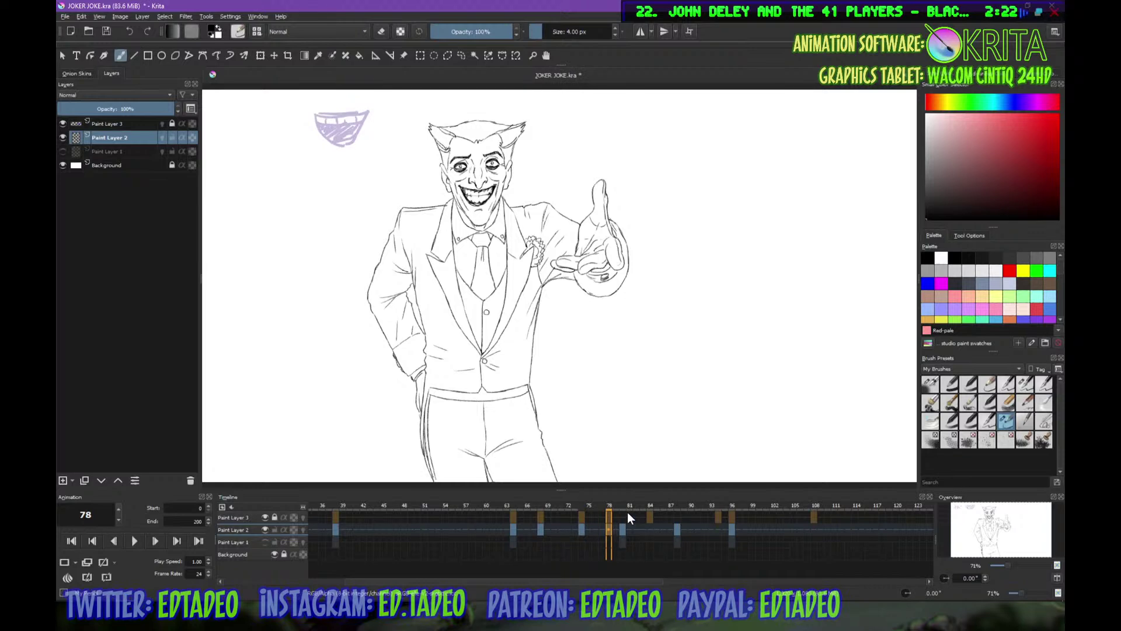
key("Delete")
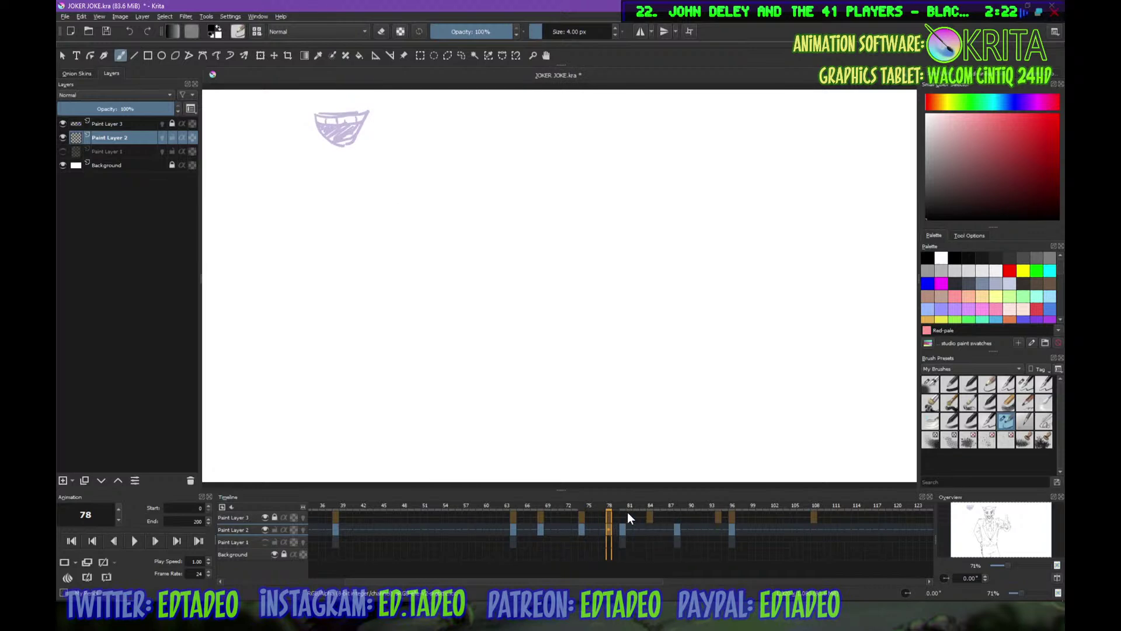
left_click(303, 529)
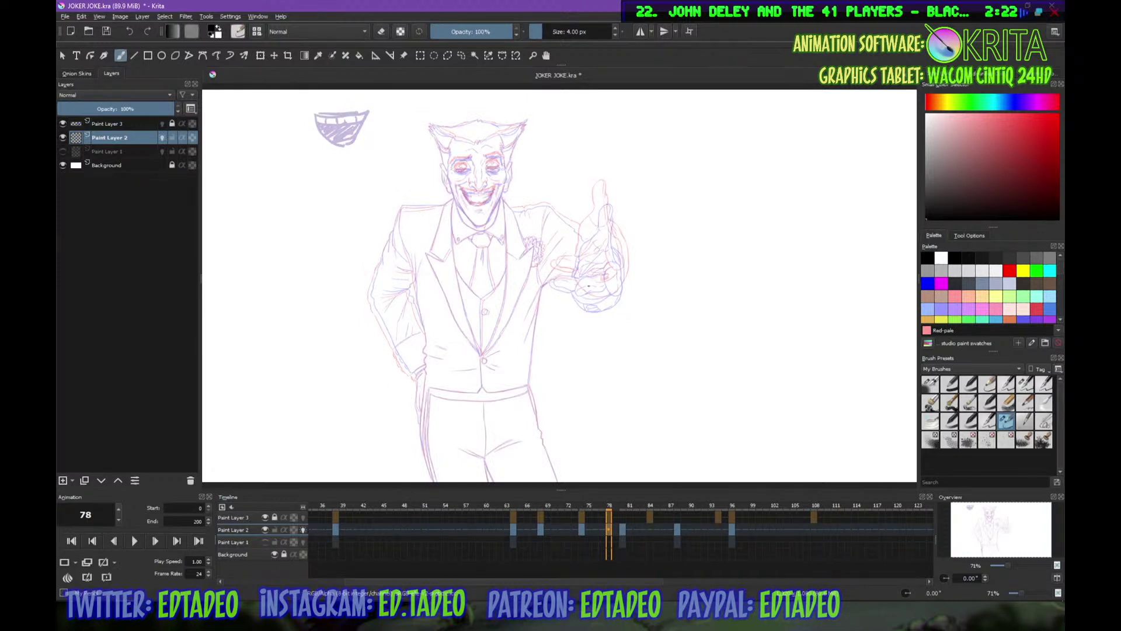
Draw the thick black eyebrows and the pointed nose between the onion-skin guides
key("1")
key("ctrl+plus")
key("ctrl+plus")
left_click_drag(466, 158, 570, 314)
left_click_drag(556, 193, 656, 343)
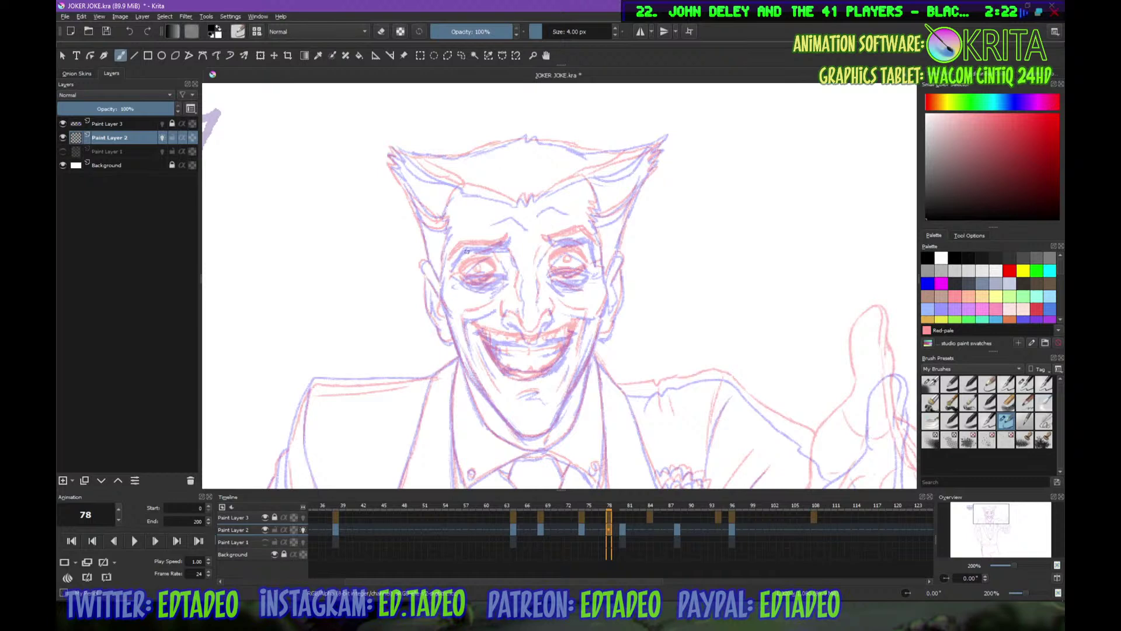
mouse_move(451, 258)
left_mouse_down()
mouse_move(466, 239)
mouse_move(510, 237)
mouse_move(449, 266)
left_mouse_up()
mouse_move(556, 241)
left_mouse_down()
mouse_move(598, 229)
mouse_move(598, 248)
mouse_move(578, 232)
mouse_move(597, 255)
mouse_move(575, 235)
mouse_move(587, 233)
mouse_move(564, 238)
left_mouse_up()
key("ctrl+z")
key("ctrl+z")
key("ctrl+z")
mouse_move(573, 235)
left_mouse_down()
mouse_move(594, 236)
mouse_move(597, 257)
left_mouse_up()
mouse_move(511, 253)
left_mouse_down()
mouse_move(518, 292)
mouse_move(506, 322)
mouse_move(537, 334)
mouse_move(521, 340)
left_mouse_up()
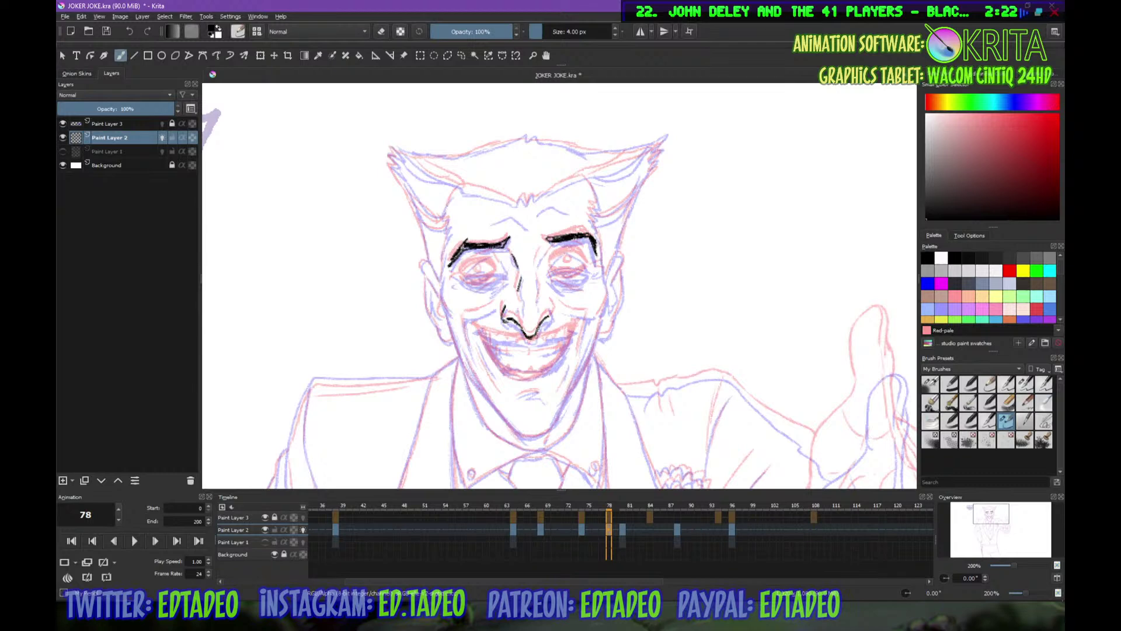
mouse_move(521, 301)
left_mouse_down()
mouse_move(517, 316)
mouse_move(552, 310)
mouse_move(547, 325)
left_mouse_up()
Draw both half-lowered eyes with heavy dark lower rims and small pupils
mouse_move(461, 275)
left_mouse_down()
mouse_move(500, 274)
mouse_move(489, 267)
left_mouse_up()
mouse_move(463, 273)
left_mouse_down()
mouse_move(503, 272)
mouse_move(478, 284)
left_mouse_up()
mouse_move(464, 280)
left_mouse_down()
mouse_move(492, 286)
mouse_move(588, 265)
mouse_move(579, 259)
left_mouse_up()
mouse_move(573, 261)
left_mouse_down()
mouse_move(586, 269)
mouse_move(554, 260)
mouse_move(587, 272)
left_mouse_up()
left_click_drag(578, 282, 582, 279)
mouse_move(476, 272)
left_mouse_down()
mouse_move(484, 277)
mouse_move(476, 270)
left_mouse_up()
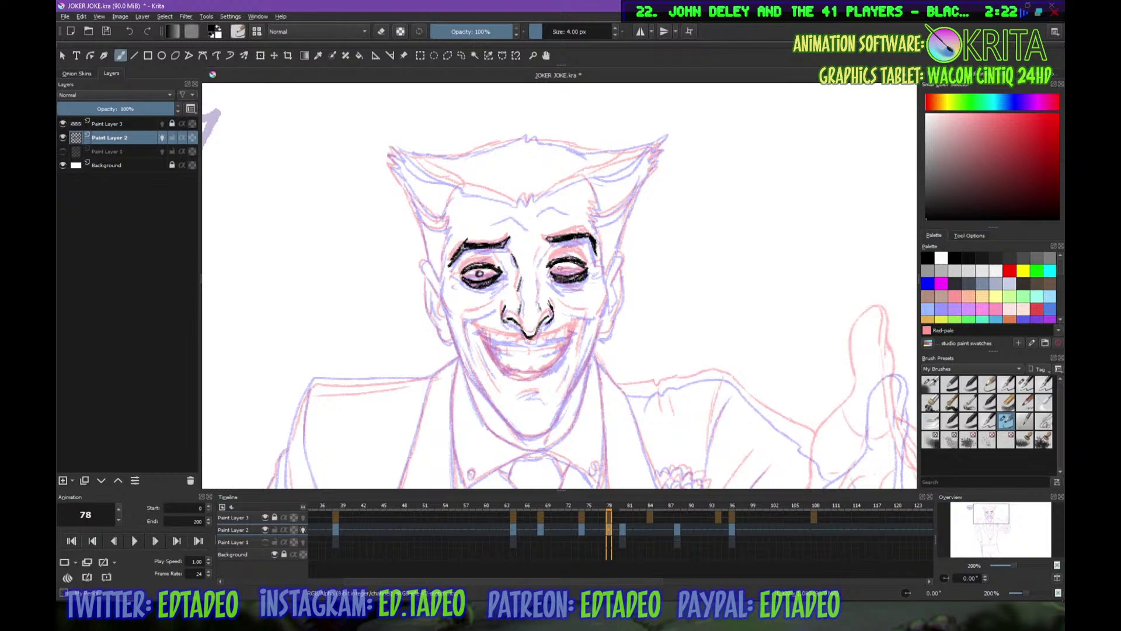
left_click_drag(563, 267, 564, 263)
Add the upper eyelid creases, the lines beside the nose bridge and the bags under the eyes
left_click_drag(458, 264, 493, 255)
mouse_move(497, 254)
left_mouse_down()
mouse_move(513, 264)
mouse_move(560, 247)
mouse_move(584, 258)
mouse_move(539, 263)
mouse_move(536, 294)
mouse_move(480, 299)
left_mouse_up()
left_click_drag(498, 286, 482, 301)
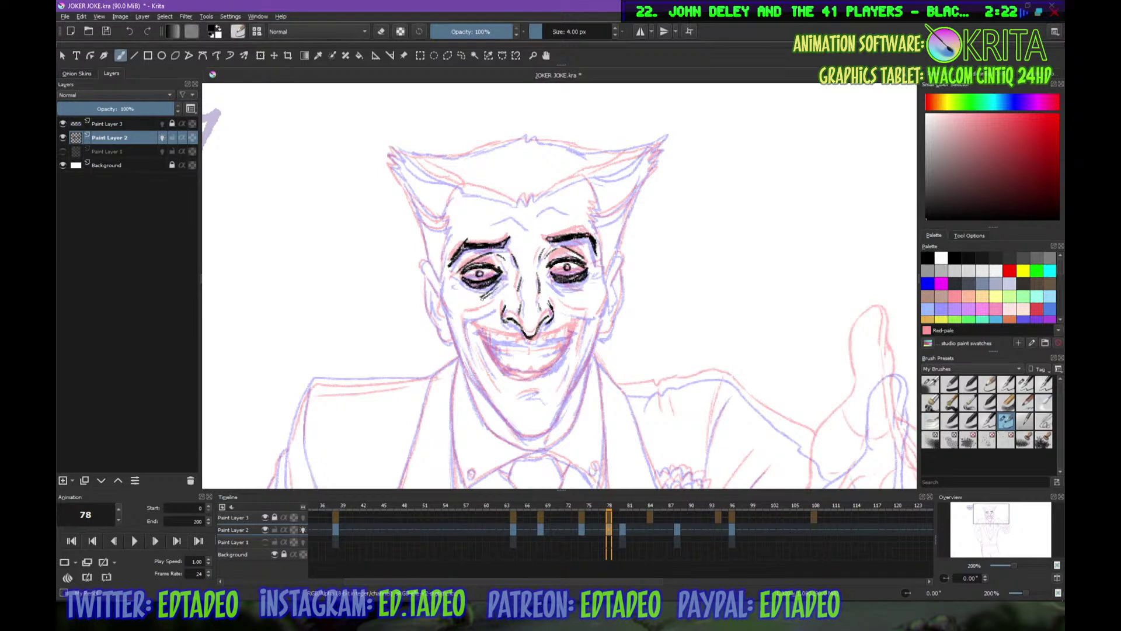
left_click_drag(550, 278, 566, 289)
Draw both ears and the long jawline tapering to the pointed chin
mouse_move(427, 260)
left_mouse_down()
mouse_move(440, 301)
mouse_move(428, 313)
mouse_move(457, 345)
left_mouse_up()
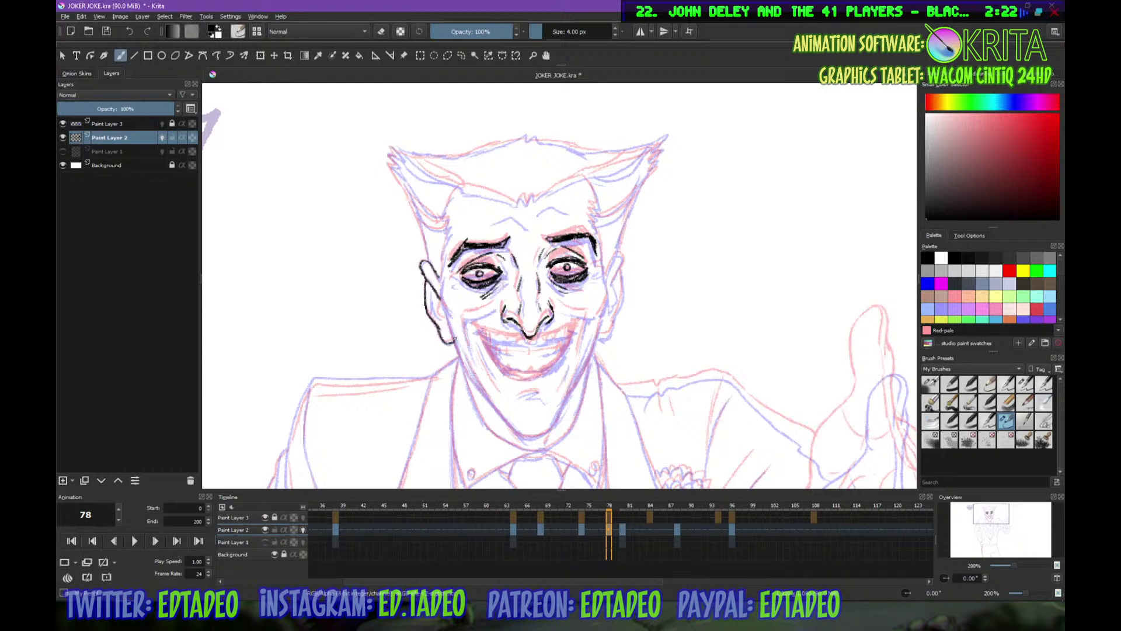
left_click_drag(440, 300, 447, 319)
mouse_move(441, 275)
left_mouse_down()
mouse_move(461, 365)
mouse_move(503, 420)
left_mouse_up()
left_click_drag(495, 409, 542, 439)
mouse_move(607, 279)
left_mouse_down()
mouse_move(580, 380)
mouse_move(543, 435)
left_mouse_up()
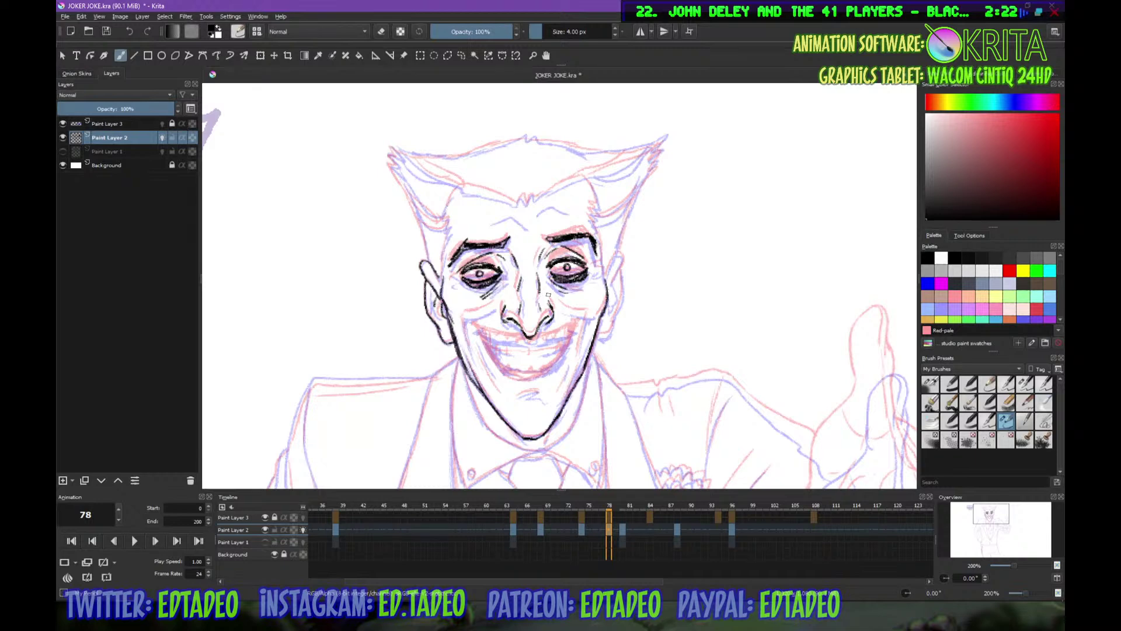
mouse_move(611, 267)
left_mouse_down()
mouse_move(606, 280)
mouse_move(623, 258)
mouse_move(609, 332)
left_mouse_up()
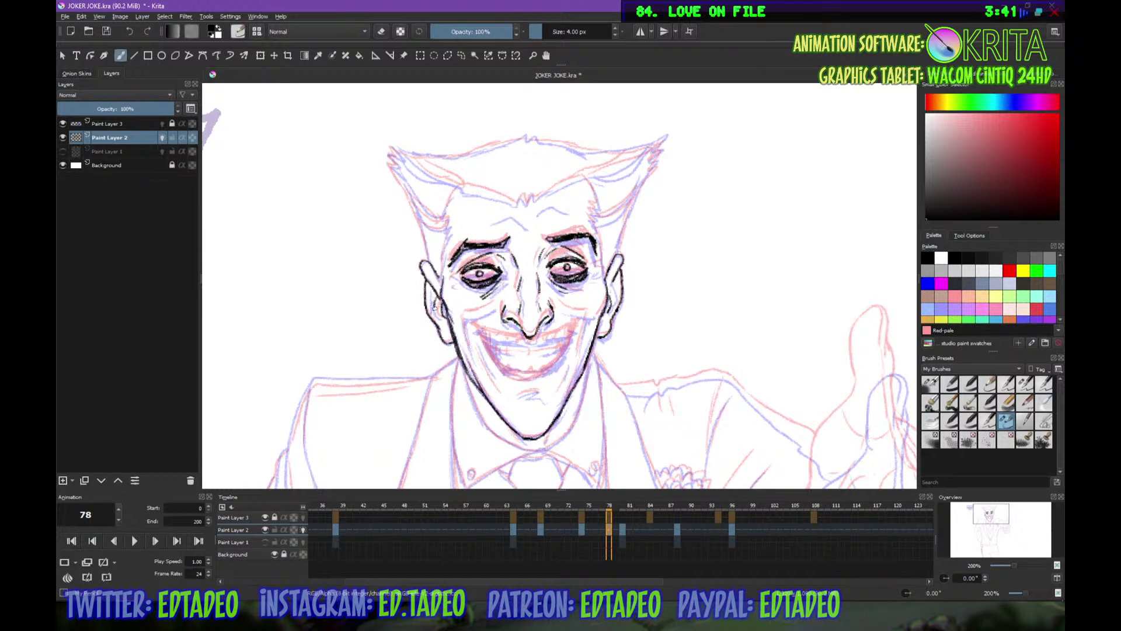
Draw the temples, the hairline and the two pointed hair tufts with their inner strands
mouse_move(448, 250)
left_mouse_down()
mouse_move(441, 280)
mouse_move(462, 188)
mouse_move(514, 203)
mouse_move(586, 175)
mouse_move(608, 279)
left_mouse_up()
left_click_drag(648, 180, 618, 252)
left_click_drag(390, 166, 428, 258)
mouse_move(389, 169)
left_mouse_down()
mouse_move(400, 155)
mouse_move(391, 143)
mouse_move(454, 155)
mouse_move(521, 139)
mouse_move(595, 154)
mouse_move(666, 136)
mouse_move(643, 182)
mouse_move(591, 172)
mouse_move(614, 166)
mouse_move(587, 178)
mouse_move(594, 220)
left_mouse_up()
left_click_drag(397, 153, 466, 191)
left_click_drag(403, 153, 464, 190)
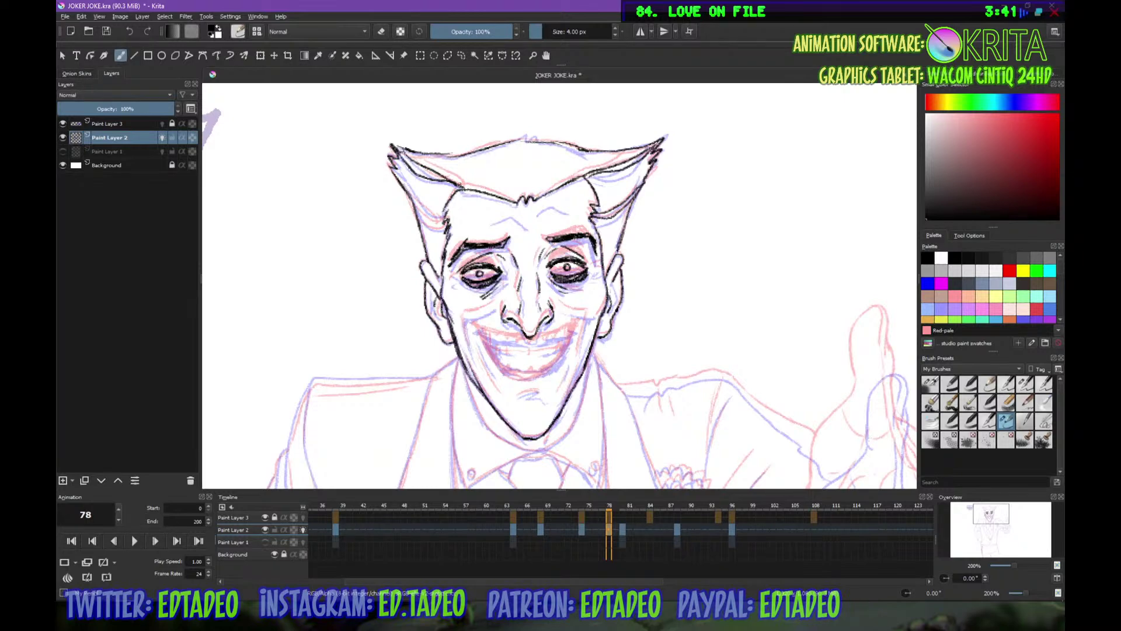
left_click_drag(395, 174, 446, 225)
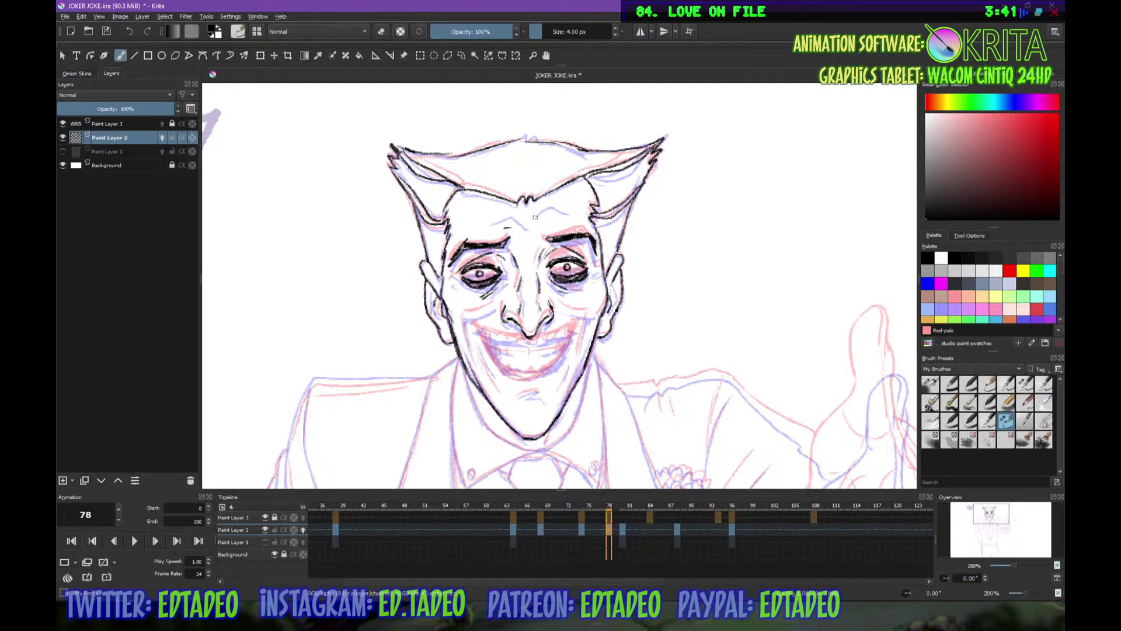
Add the forehead wrinkles, the smile folds on both cheeks and the short crease above the chin
left_click_drag(542, 215, 538, 222)
mouse_move(484, 309)
left_mouse_down()
mouse_move(467, 315)
mouse_move(497, 304)
mouse_move(463, 327)
mouse_move(468, 358)
left_mouse_up()
mouse_move(562, 304)
left_mouse_down()
mouse_move(591, 310)
mouse_move(581, 349)
left_mouse_up()
left_click_drag(597, 311, 601, 320)
key("minus")
key("minus")
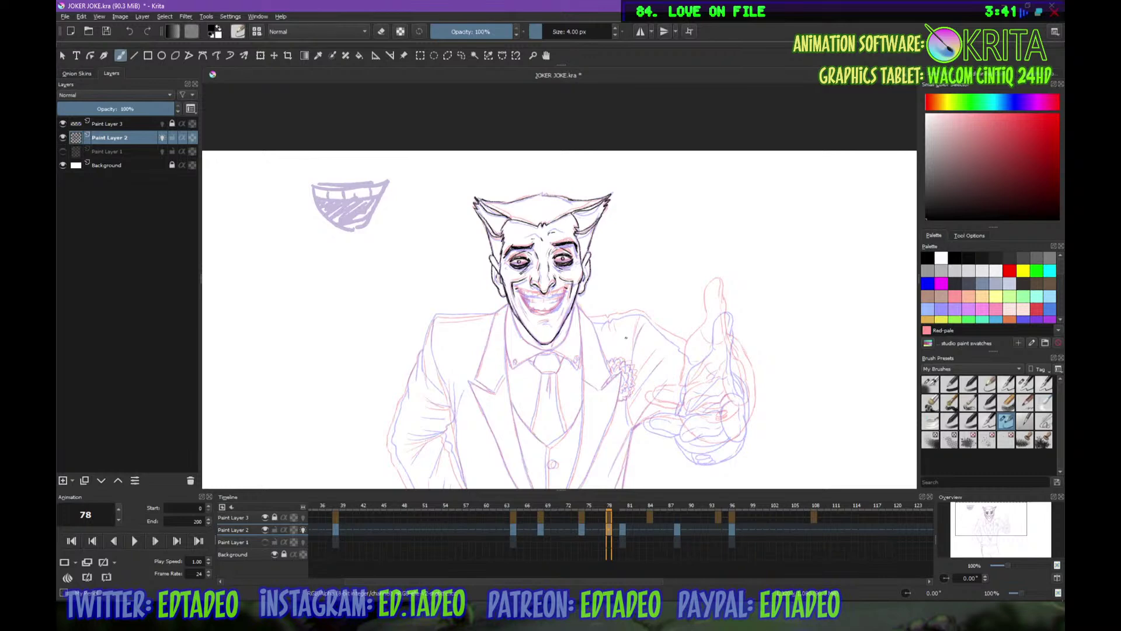
key("plus")
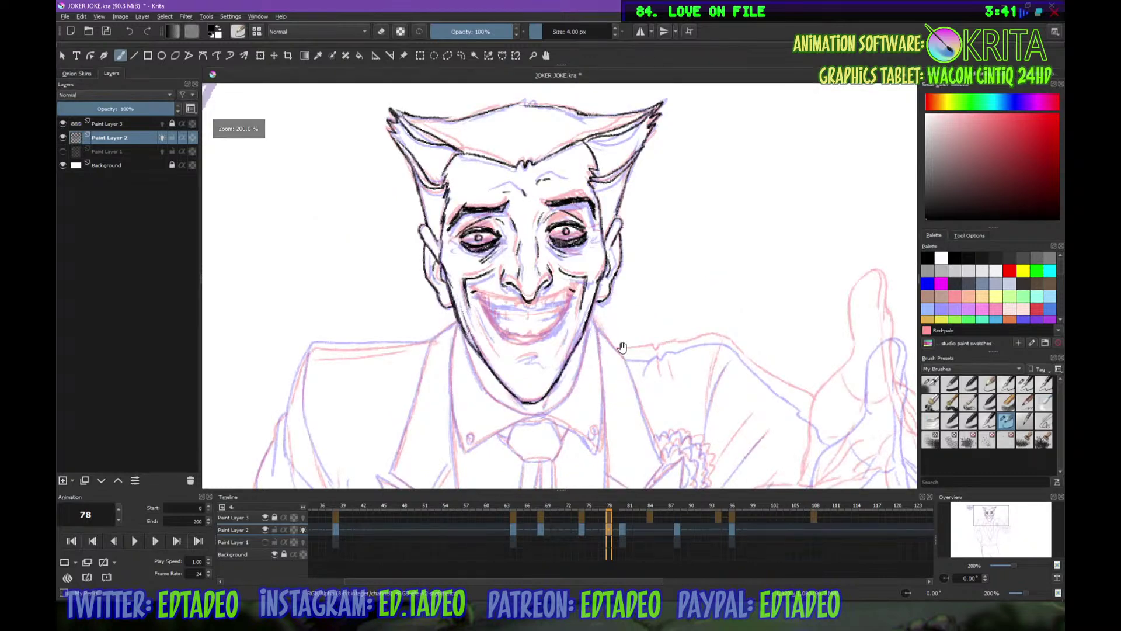
key("plus")
left_click_drag(509, 343, 523, 368)
mouse_move(599, 349)
left_mouse_down()
mouse_move(589, 375)
mouse_move(565, 384)
left_mouse_up()
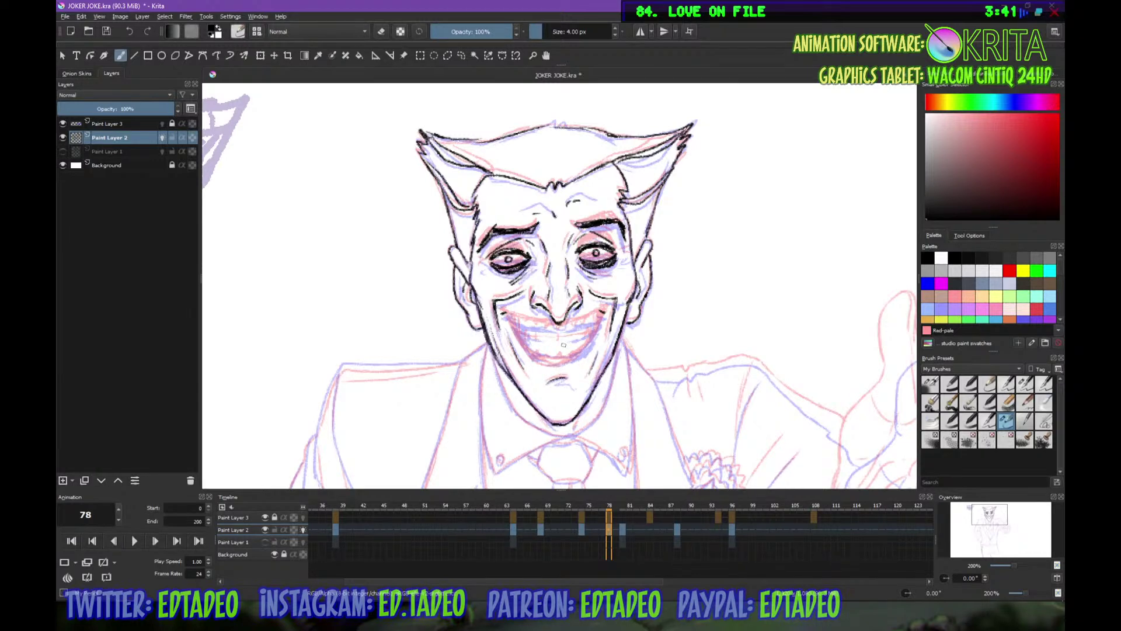
Draw the wide grin's upper and lower lip outlines, rotating the canvas to follow the curves
left_click_drag(563, 346, 672, 444)
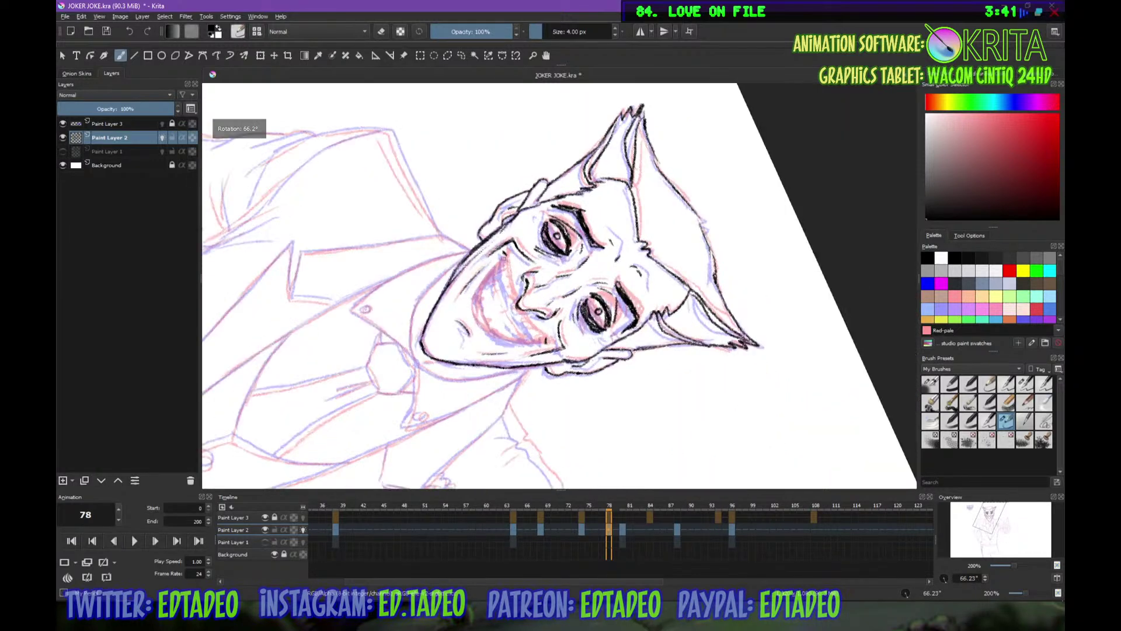
mouse_move(505, 254)
left_mouse_down()
mouse_move(514, 312)
mouse_move(542, 340)
mouse_move(510, 290)
mouse_move(543, 341)
left_mouse_up()
mouse_move(504, 255)
left_mouse_down()
mouse_move(479, 301)
mouse_move(482, 324)
left_mouse_up()
mouse_move(508, 330)
left_mouse_down()
mouse_move(606, 335)
mouse_move(589, 361)
mouse_move(611, 348)
left_mouse_up()
mouse_move(621, 304)
left_mouse_down()
mouse_move(605, 352)
mouse_move(583, 365)
left_mouse_up()
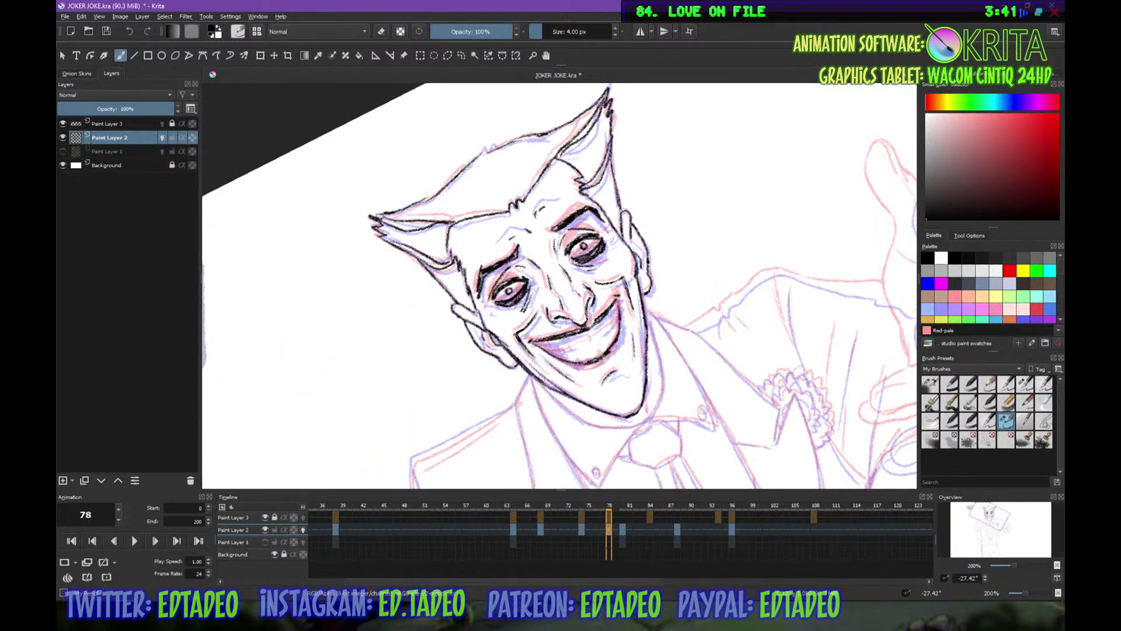
mouse_move(680, 372)
left_mouse_down()
mouse_move(590, 374)
mouse_move(497, 301)
left_mouse_up()
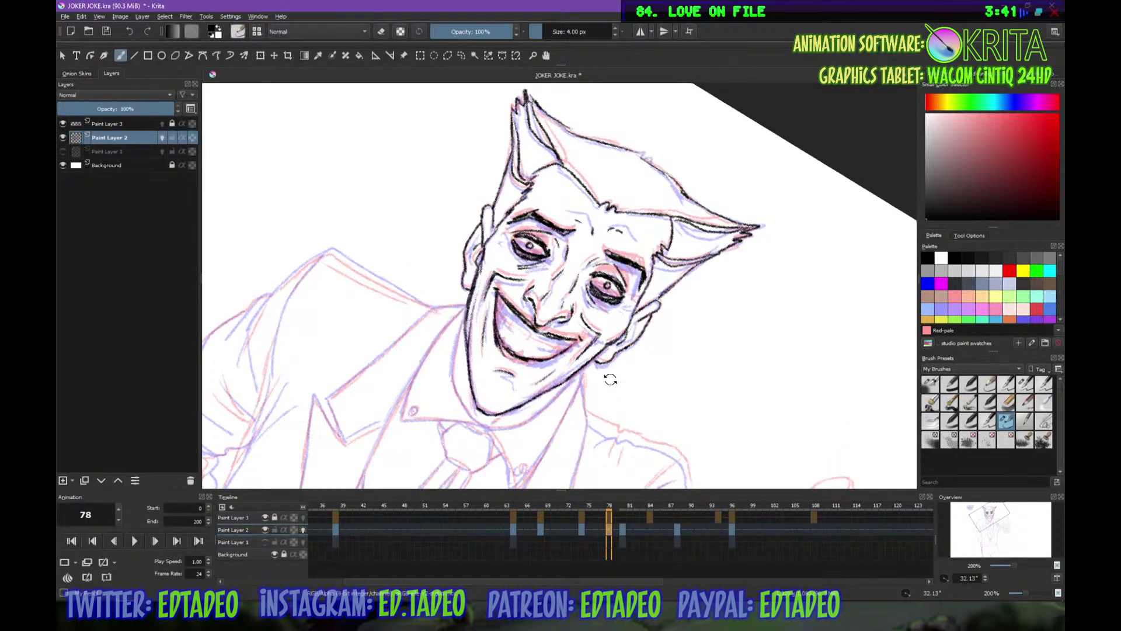
left_click_drag(502, 350, 584, 362)
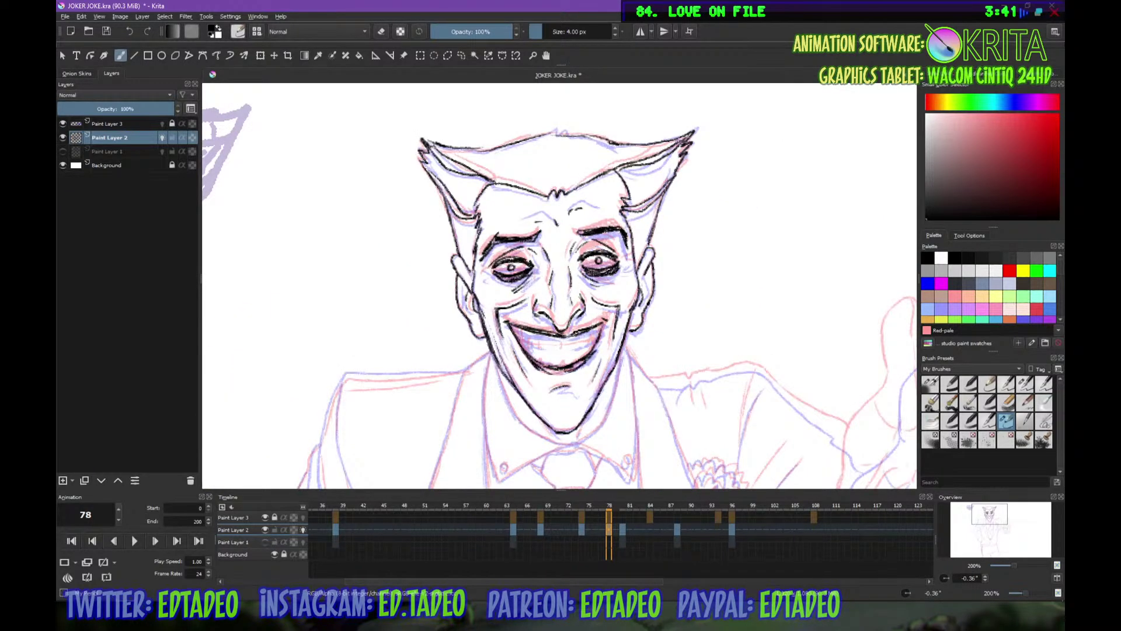
Draw the rows of teeth inside the grin and darken the mouth's interior and corners
mouse_move(552, 433)
left_mouse_down()
mouse_move(498, 297)
mouse_move(517, 336)
mouse_move(543, 344)
mouse_move(525, 348)
mouse_move(584, 350)
mouse_move(537, 347)
mouse_move(560, 360)
mouse_move(585, 351)
left_mouse_up()
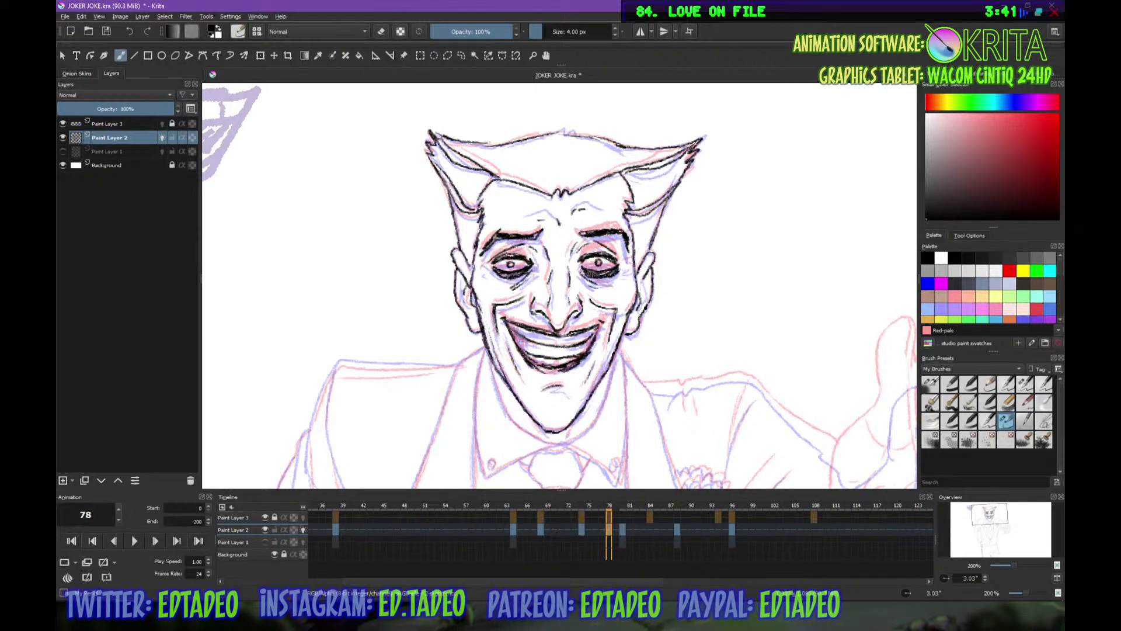
mouse_move(513, 332)
left_mouse_down()
mouse_move(522, 348)
mouse_move(512, 333)
left_mouse_up()
mouse_move(589, 327)
left_mouse_down()
mouse_move(595, 346)
mouse_move(543, 328)
mouse_move(492, 282)
mouse_move(503, 321)
left_mouse_up()
left_click_drag(490, 271, 503, 322)
left_click_drag(643, 175, 713, 280)
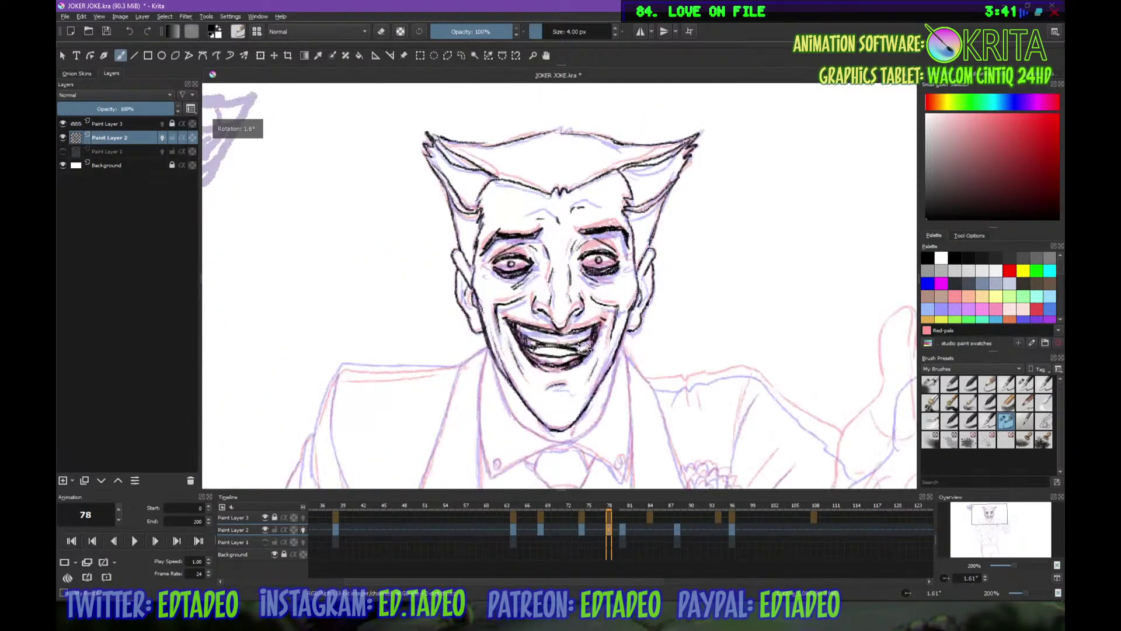
mouse_move(593, 339)
left_mouse_down()
mouse_move(584, 353)
mouse_move(534, 346)
mouse_move(537, 359)
left_mouse_up()
mouse_move(592, 329)
left_mouse_down()
mouse_move(585, 343)
mouse_move(532, 338)
mouse_move(508, 318)
left_mouse_up()
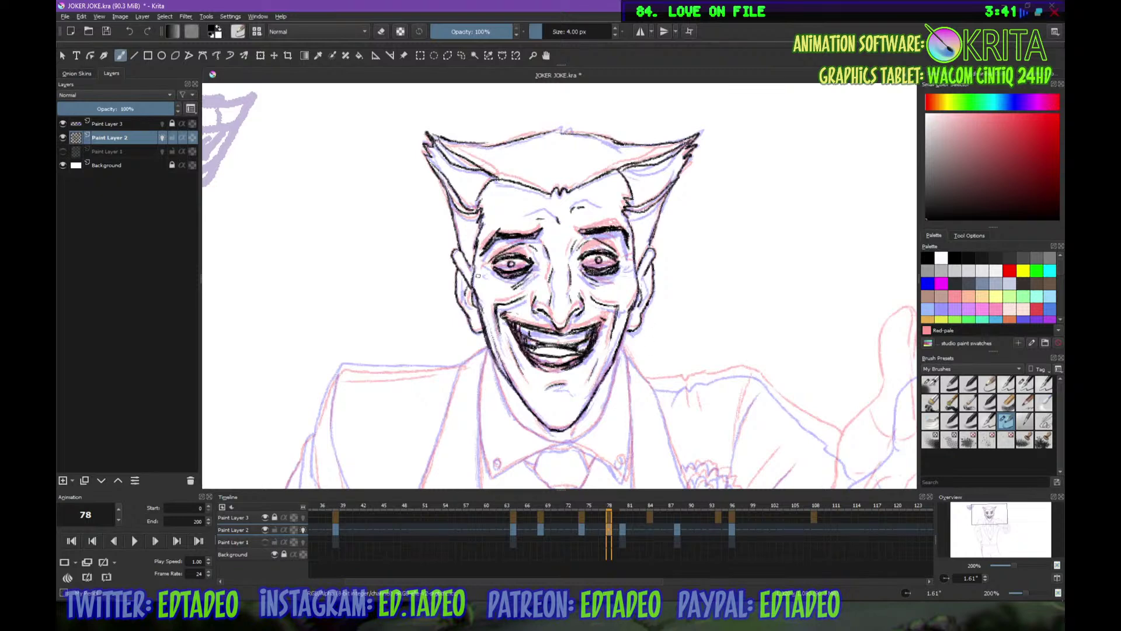
Add small creases beside the eyes, reinforce the chin crease and draw the neck line beneath the jaw
mouse_move(629, 267)
left_mouse_down()
mouse_move(615, 280)
mouse_move(620, 265)
left_mouse_up()
left_click_drag(479, 267, 490, 271)
left_click_drag(544, 389, 575, 388)
mouse_move(505, 384)
left_mouse_down()
mouse_move(517, 285)
mouse_move(539, 334)
mouse_move(582, 355)
mouse_move(613, 337)
left_mouse_up()
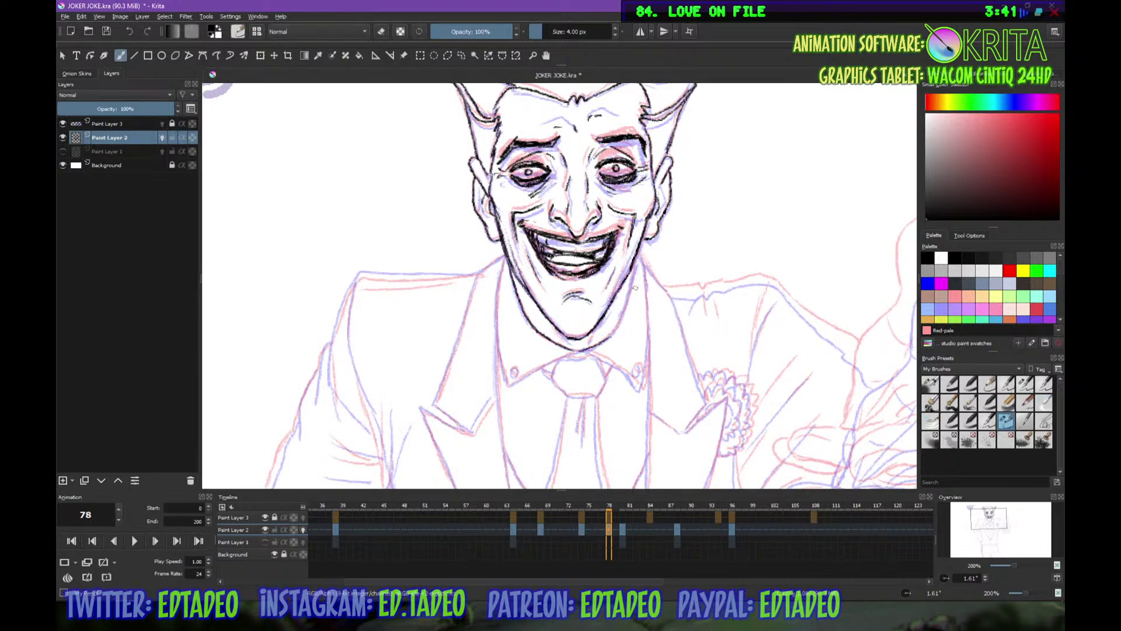
left_click_drag(636, 262, 615, 327)
left_click_drag(620, 323, 607, 339)
Scrub the timeline to compare the new head with neighbouring frames, return to frame 78 and save the file
key("minus")
key("minus")
key("minus")
key("5")
key("3")
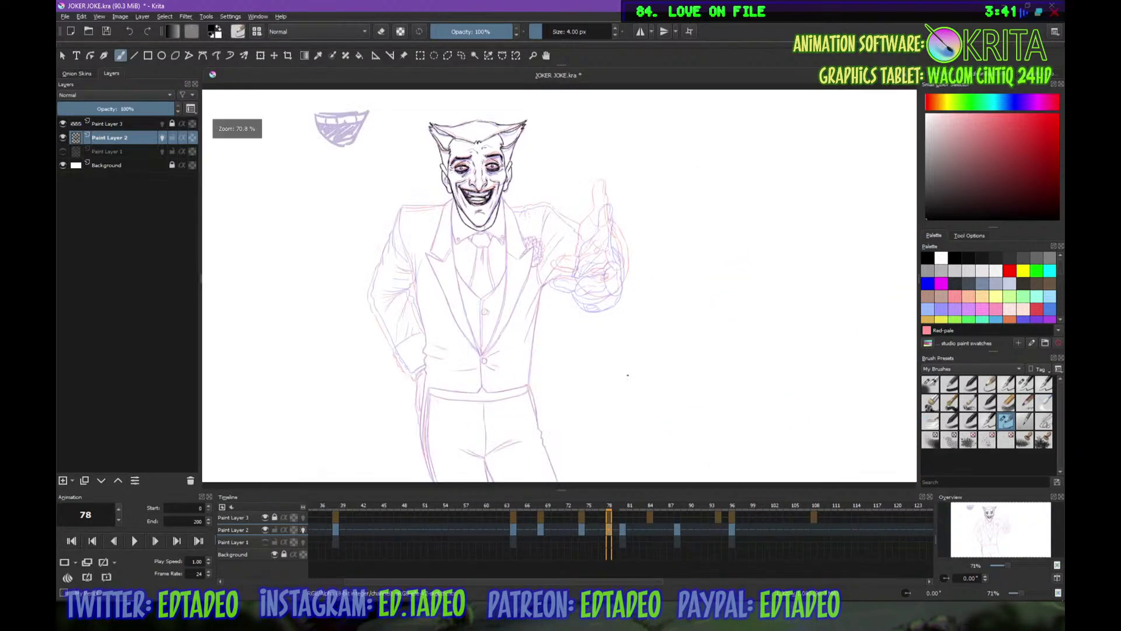
mouse_move(517, 503)
left_mouse_down()
mouse_move(686, 502)
mouse_move(549, 502)
mouse_move(644, 506)
left_mouse_up()
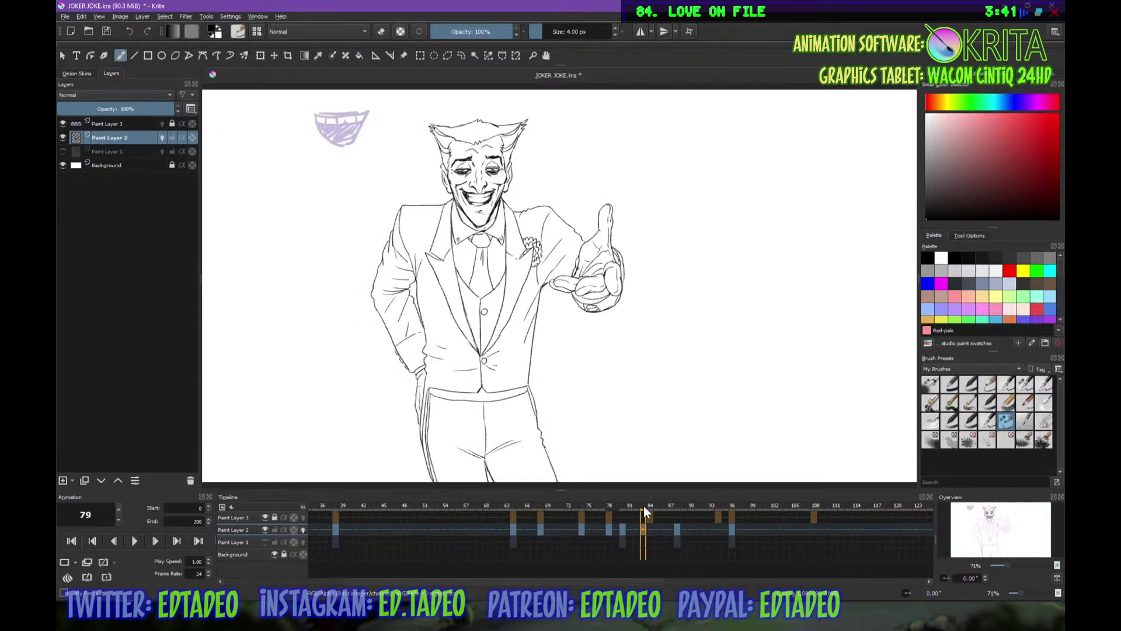
left_click(652, 541)
left_click(611, 531)
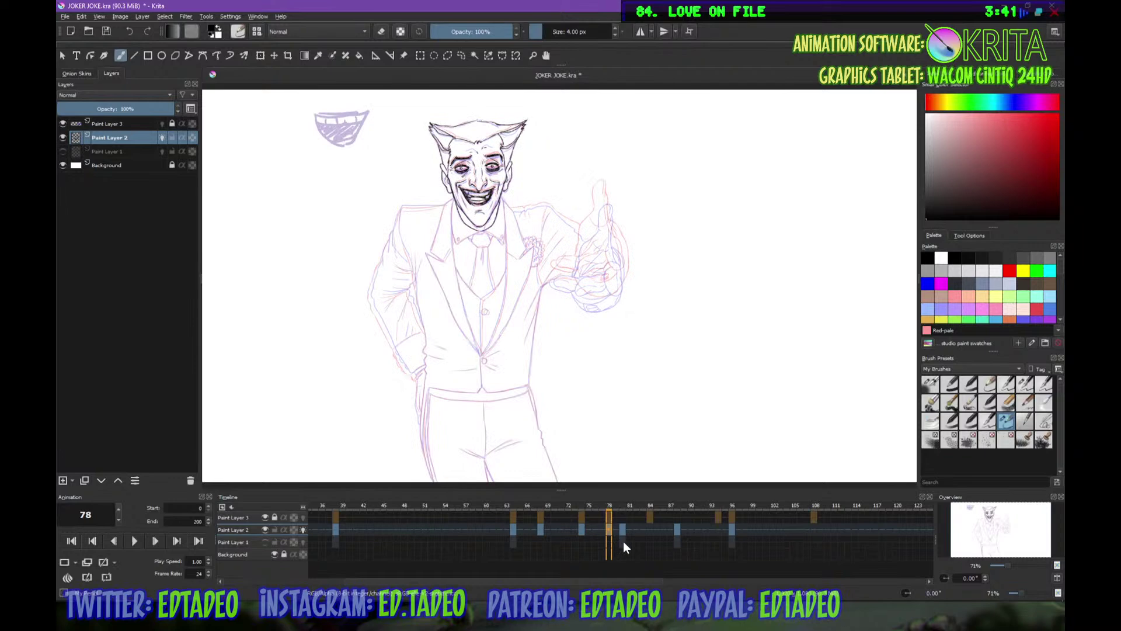
key("ctrl+s")
Draw the shirt collar flap and the jacket lapel's inner edge down to the closing button on the bent arm's side
key("plus")
key("plus")
key("plus")
key("minus")
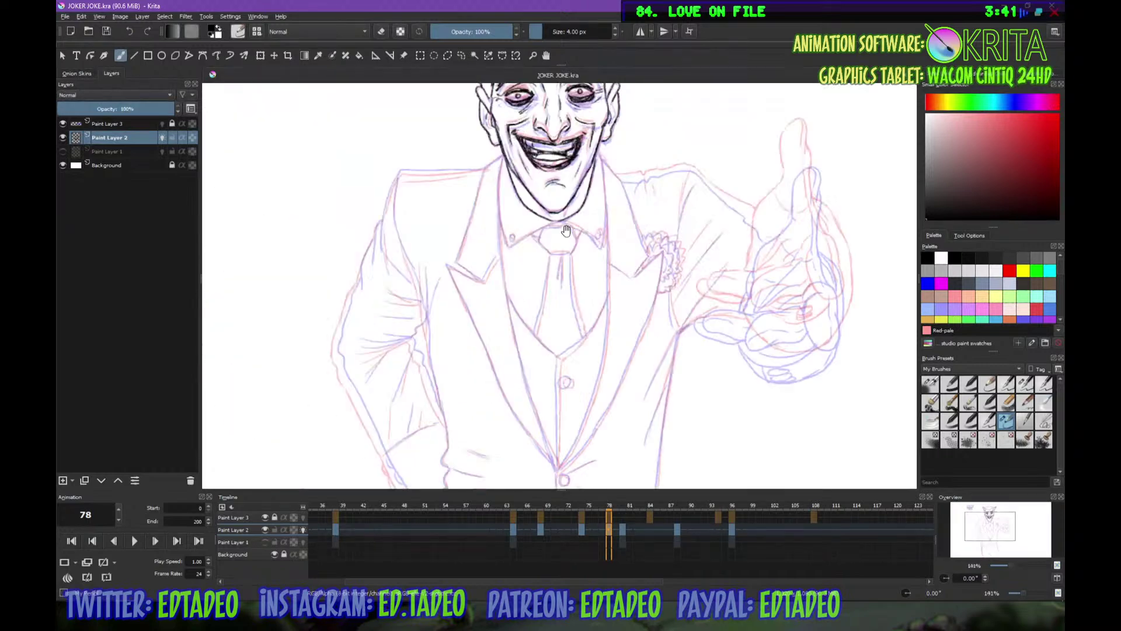
key("plus")
left_click_drag(486, 231, 546, 200)
left_click_drag(480, 105, 470, 190)
left_click_drag(472, 152, 478, 264)
left_click_drag(473, 222, 493, 342)
mouse_move(493, 351)
left_mouse_down()
mouse_move(466, 226)
mouse_move(493, 314)
left_mouse_up()
left_click_drag(483, 285, 529, 411)
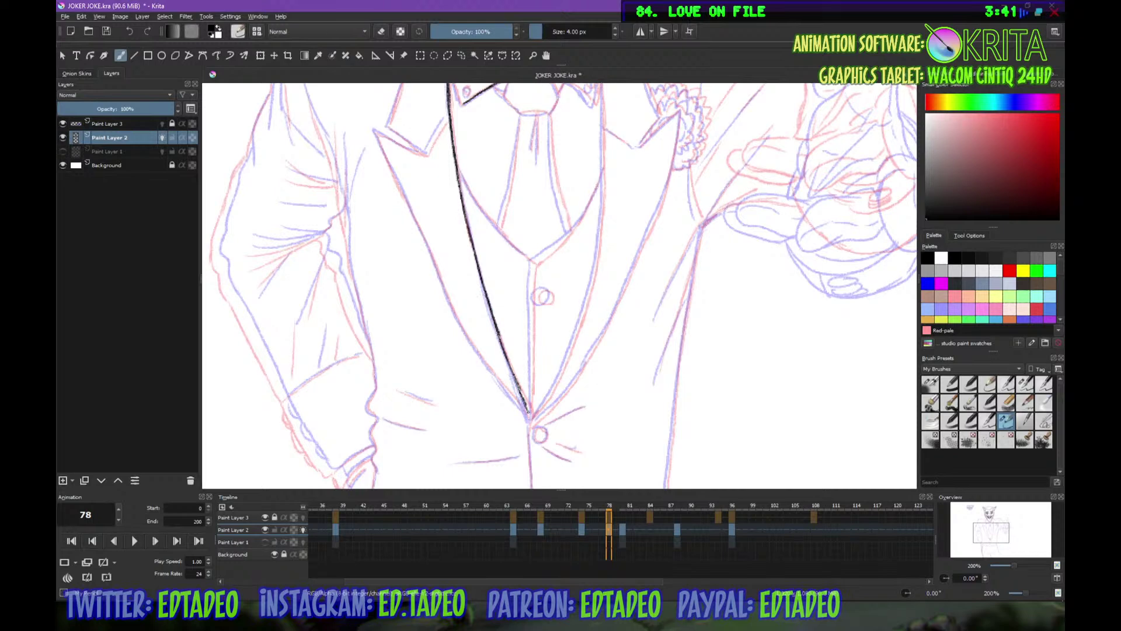
Draw the notched lapel on the bent arm's side, from the shoulder down to the jacket's closing point
mouse_move(510, 330)
left_mouse_down()
mouse_move(466, 141)
mouse_move(474, 172)
left_mouse_up()
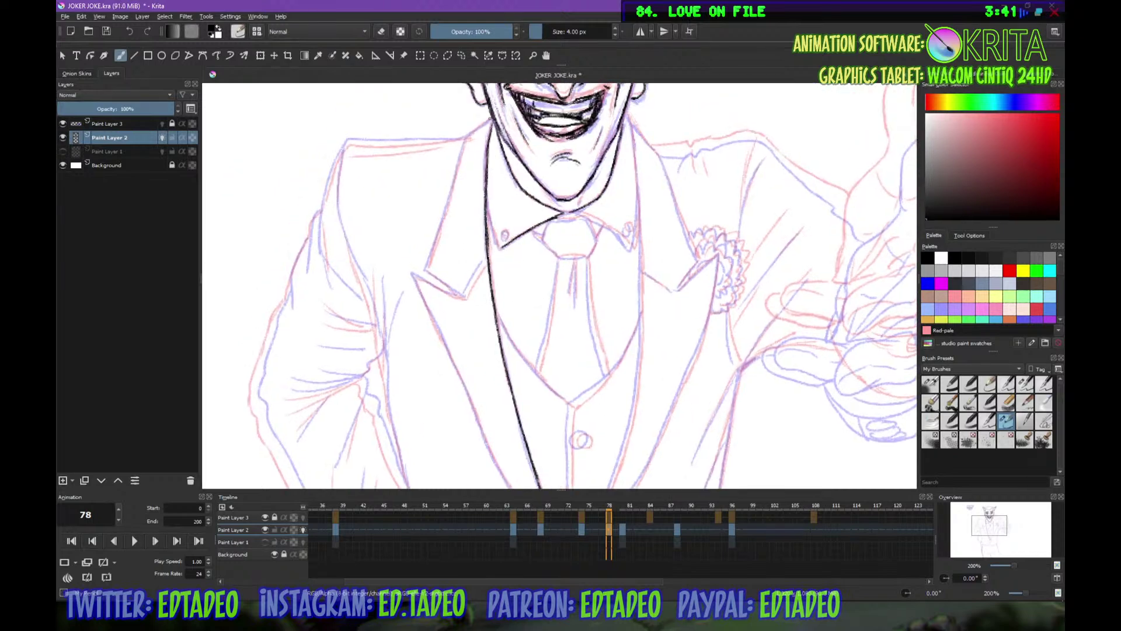
mouse_move(465, 139)
left_mouse_down()
mouse_move(425, 270)
mouse_move(464, 298)
left_mouse_up()
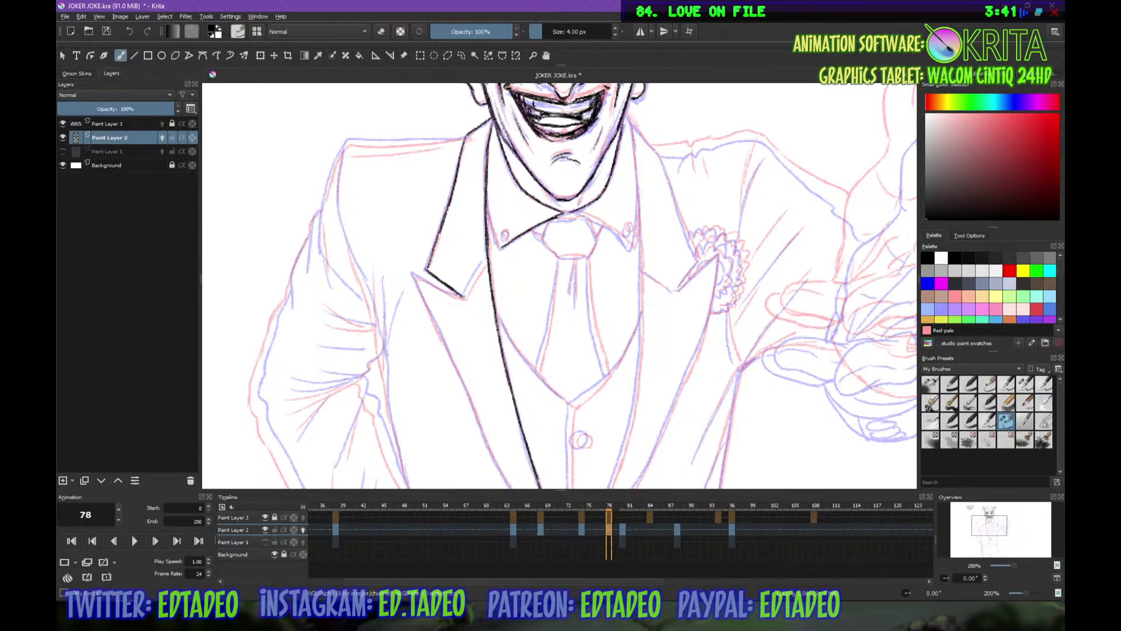
mouse_move(412, 273)
left_mouse_down()
mouse_move(460, 290)
mouse_move(486, 261)
left_mouse_up()
left_click_drag(448, 315, 426, 233)
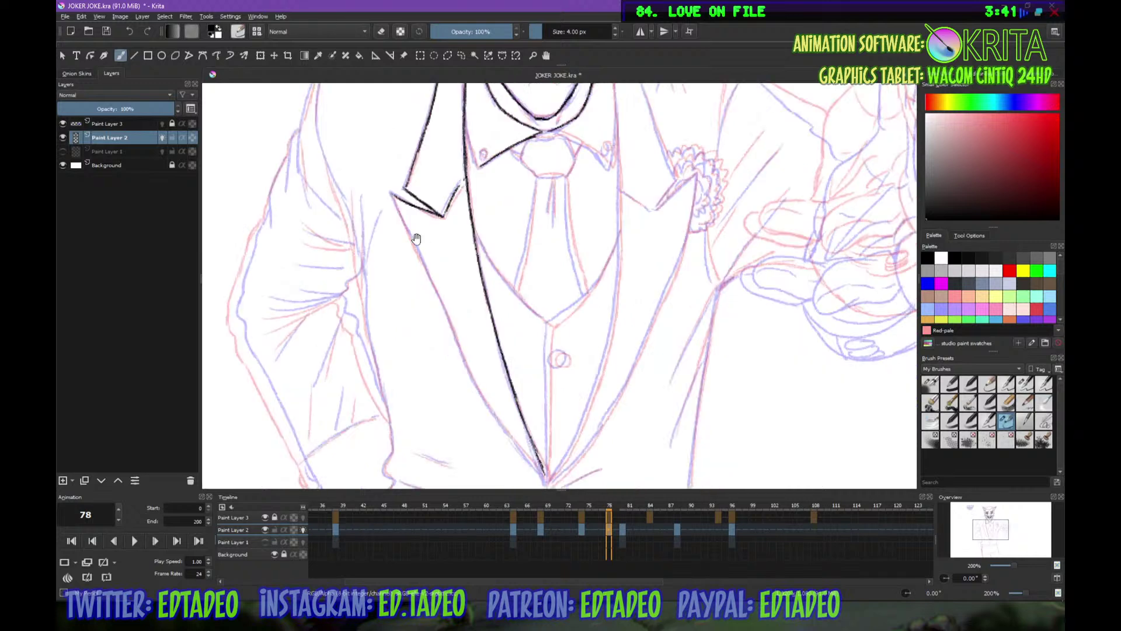
mouse_move(395, 197)
left_mouse_down()
mouse_move(502, 423)
mouse_move(545, 476)
left_mouse_up()
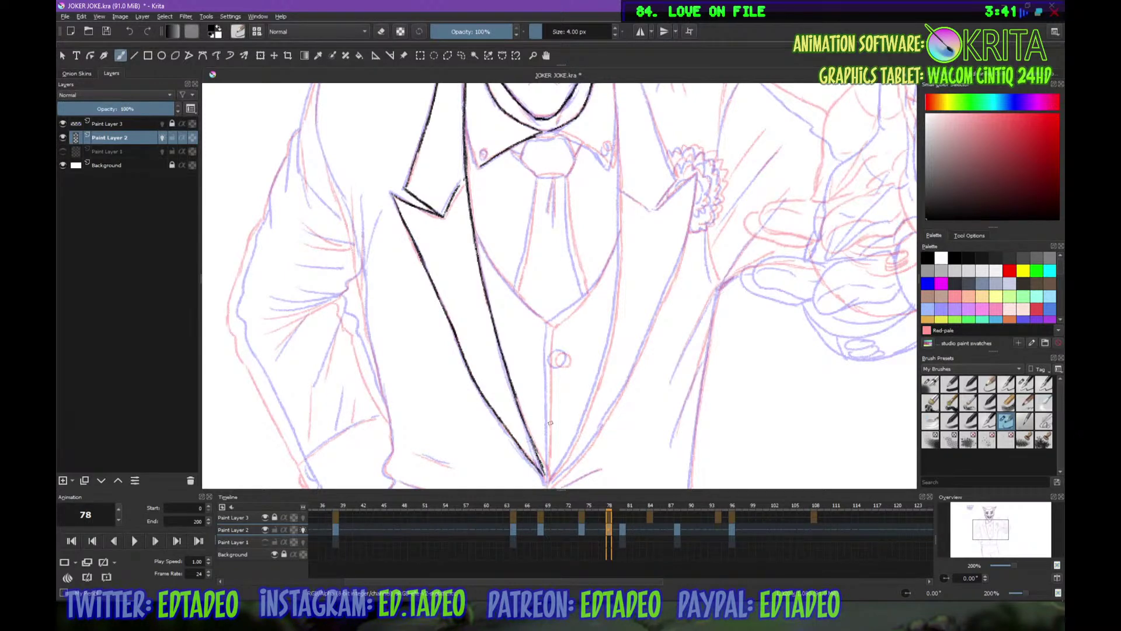
Add the collar button, the waistcoat's V-shaped neckline and its vertical centre seam
mouse_move(464, 124)
left_mouse_down()
mouse_move(479, 167)
mouse_move(481, 149)
left_mouse_up()
mouse_move(471, 219)
left_mouse_down()
mouse_move(550, 325)
mouse_move(581, 303)
mouse_move(617, 238)
left_mouse_up()
left_click_drag(549, 325, 550, 475)
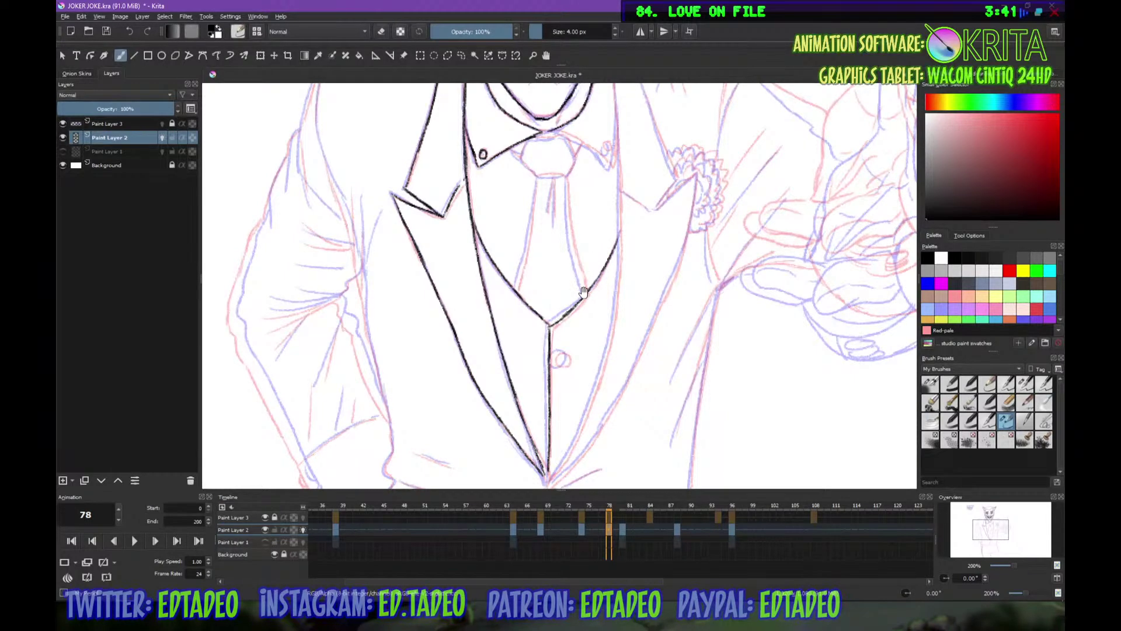
Draw the shirt collar flap with its button on the outstretched arm's side
scroll(583, 292, "up", 2)
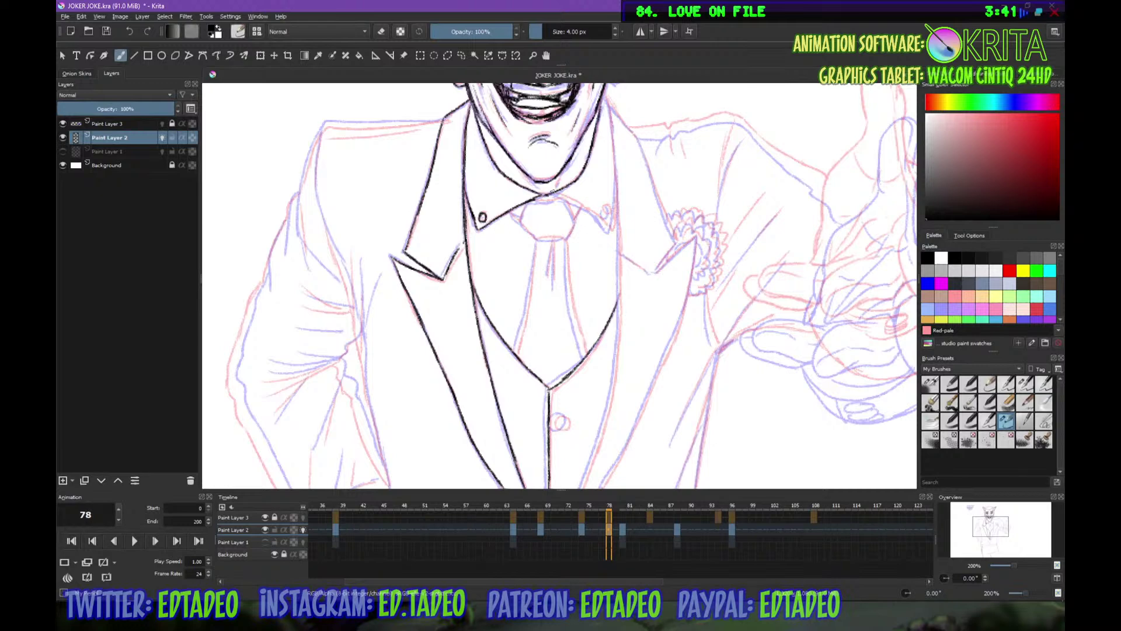
left_click_drag(547, 194, 611, 232)
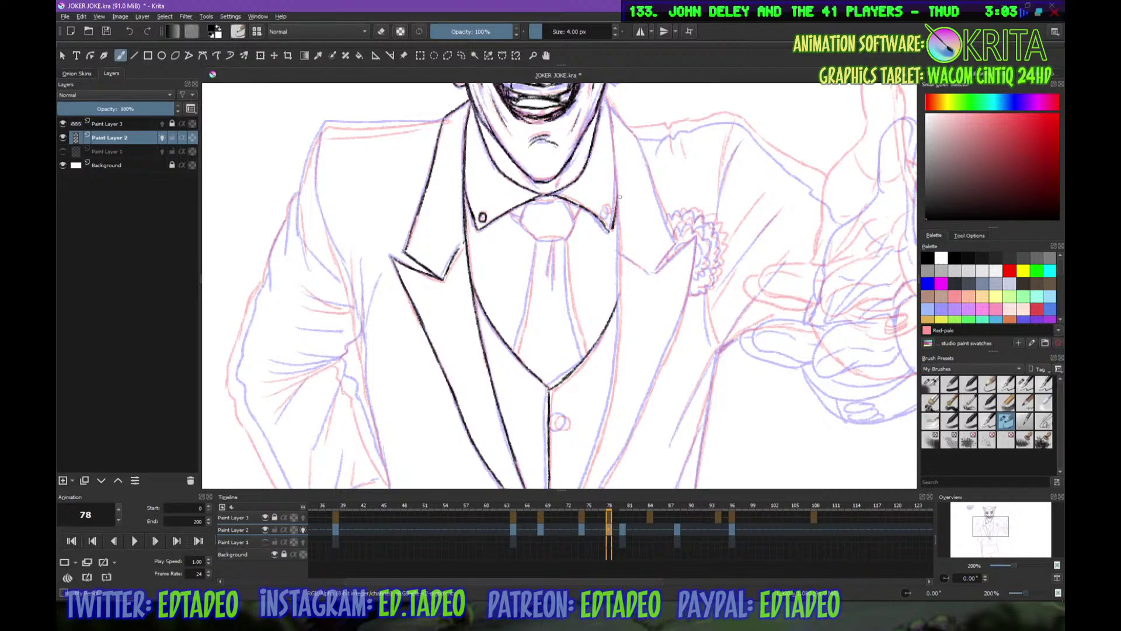
mouse_move(604, 93)
left_mouse_down()
mouse_move(617, 210)
mouse_move(606, 208)
left_mouse_up()
key("ctrl+z")
Draw the tie's knot and both edges down to the waistcoat, with a short fold line under the knot
mouse_move(530, 202)
left_mouse_down()
mouse_move(557, 202)
mouse_move(508, 222)
mouse_move(536, 239)
mouse_move(563, 232)
mouse_move(565, 205)
mouse_move(577, 228)
mouse_move(534, 261)
mouse_move(516, 350)
left_mouse_up()
left_click_drag(566, 241, 585, 356)
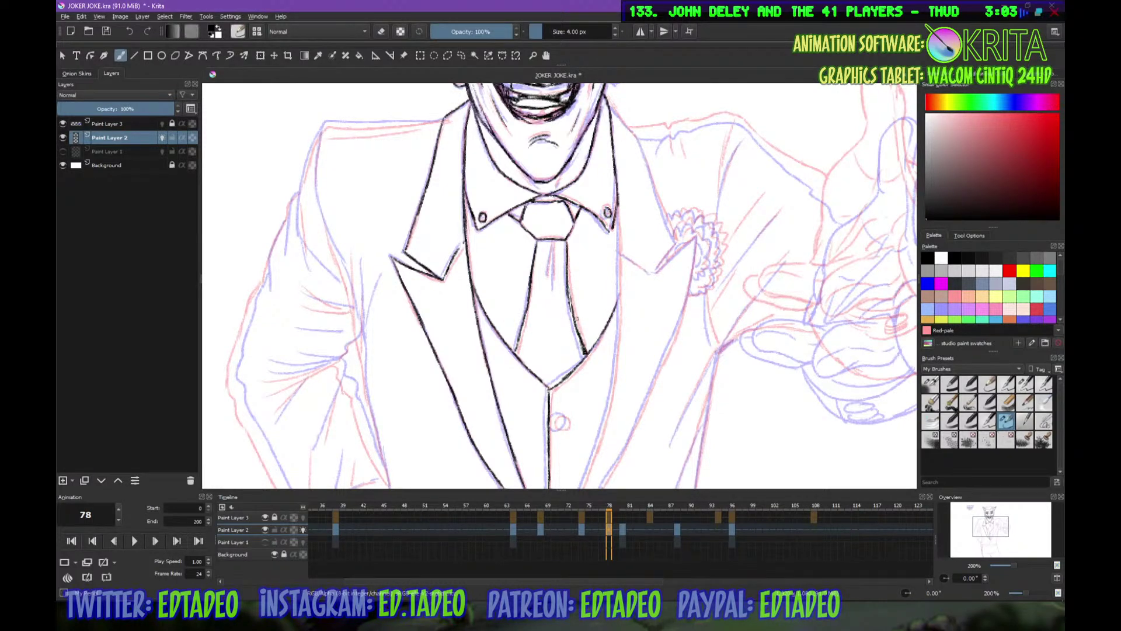
left_click_drag(547, 240, 554, 291)
Draw the waistcoat button and the jacket's inner edge on the outstretched arm's side, continuing its front edge down to the hem
mouse_move(553, 417)
left_mouse_down()
mouse_move(560, 322)
mouse_move(571, 333)
mouse_move(577, 313)
mouse_move(588, 452)
left_mouse_up()
left_click_drag(623, 229, 626, 334)
left_click_drag(584, 409, 602, 289)
left_click_drag(641, 212, 626, 333)
mouse_move(618, 340)
left_mouse_down()
mouse_move(650, 234)
mouse_move(635, 280)
left_mouse_up()
mouse_move(637, 277)
left_mouse_down()
mouse_move(594, 336)
mouse_move(604, 423)
left_mouse_up()
key("ctrl+z")
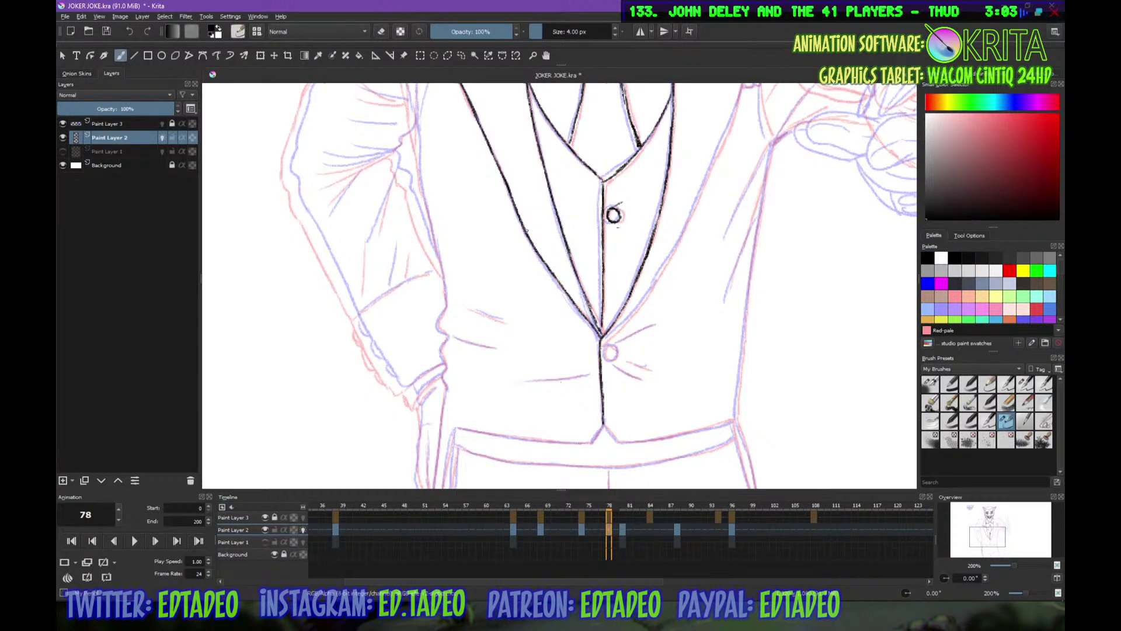
Draw the jacket's shoulder and the outer sleeve edge on the bent arm's side
left_click_drag(511, 155, 600, 292)
left_click_drag(539, 221, 554, 287)
mouse_move(496, 126)
left_mouse_down()
mouse_move(480, 170)
mouse_move(504, 242)
mouse_move(466, 218)
mouse_move(587, 207)
left_mouse_up()
mouse_move(463, 222)
left_mouse_down()
mouse_move(457, 259)
mouse_move(462, 298)
mouse_move(505, 403)
left_mouse_up()
scroll(490, 383, "down", 3)
left_click_drag(478, 290, 496, 358)
scroll(497, 357, "down", 4)
left_click_drag(488, 234, 521, 400)
Complete the bent sleeve's outline and draw the jacket's side edge down to the hip
scroll(523, 271, "down", 4)
left_click_drag(521, 284, 515, 330)
scroll(515, 330, "down", 3)
left_click_drag(524, 242, 550, 368)
left_click_drag(508, 231, 535, 335)
mouse_move(491, 176)
left_mouse_down()
mouse_move(469, 279)
mouse_move(472, 267)
mouse_move(500, 326)
left_mouse_up()
mouse_move(467, 240)
left_mouse_down()
mouse_move(462, 295)
mouse_move(530, 226)
left_mouse_up()
mouse_move(524, 173)
left_mouse_down()
mouse_move(469, 338)
mouse_move(424, 226)
mouse_move(513, 411)
mouse_move(567, 395)
left_mouse_up()
Add the fabric folds around the elbow, forearm and upper part of the bent sleeve
left_click_drag(480, 342, 554, 299)
mouse_move(533, 157)
left_mouse_down()
mouse_move(514, 184)
mouse_move(562, 293)
mouse_move(519, 308)
left_mouse_up()
mouse_move(522, 282)
left_mouse_down()
mouse_move(517, 305)
mouse_move(483, 316)
left_mouse_up()
left_click_drag(517, 203, 495, 266)
mouse_move(446, 197)
left_mouse_down()
mouse_move(478, 193)
mouse_move(439, 231)
mouse_move(449, 235)
left_mouse_up()
left_click_drag(495, 265, 468, 338)
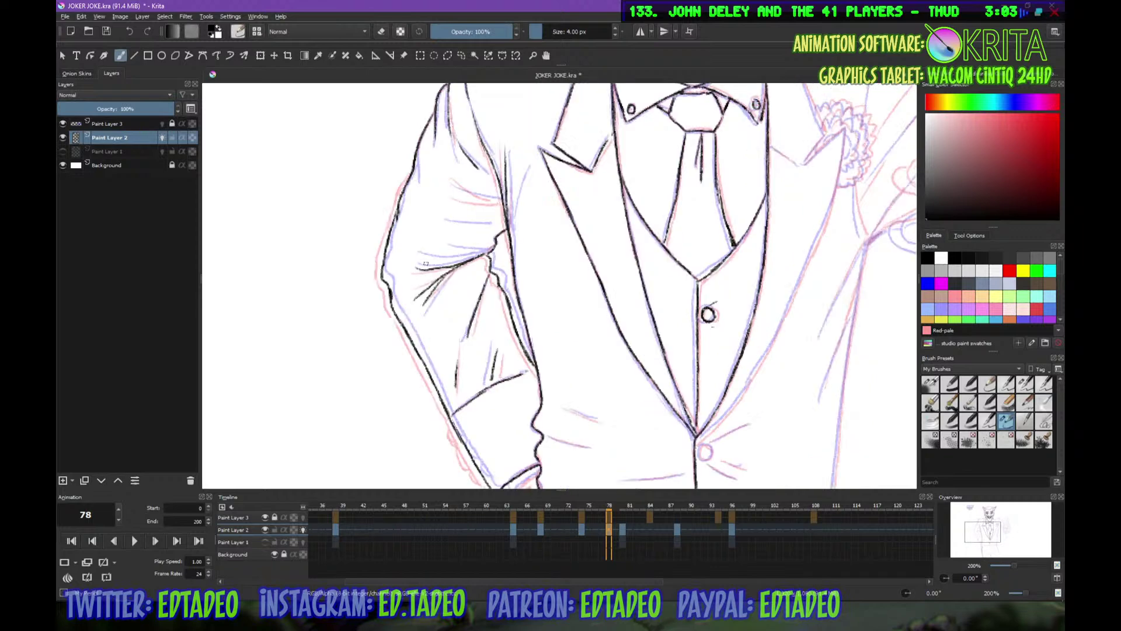
left_click_drag(448, 223, 481, 221)
left_click_drag(452, 185, 503, 203)
Draw the scalloped line along the bent sleeve's lower outer edge and the shirt cuff at the wrist
scroll(524, 233, "down", 5)
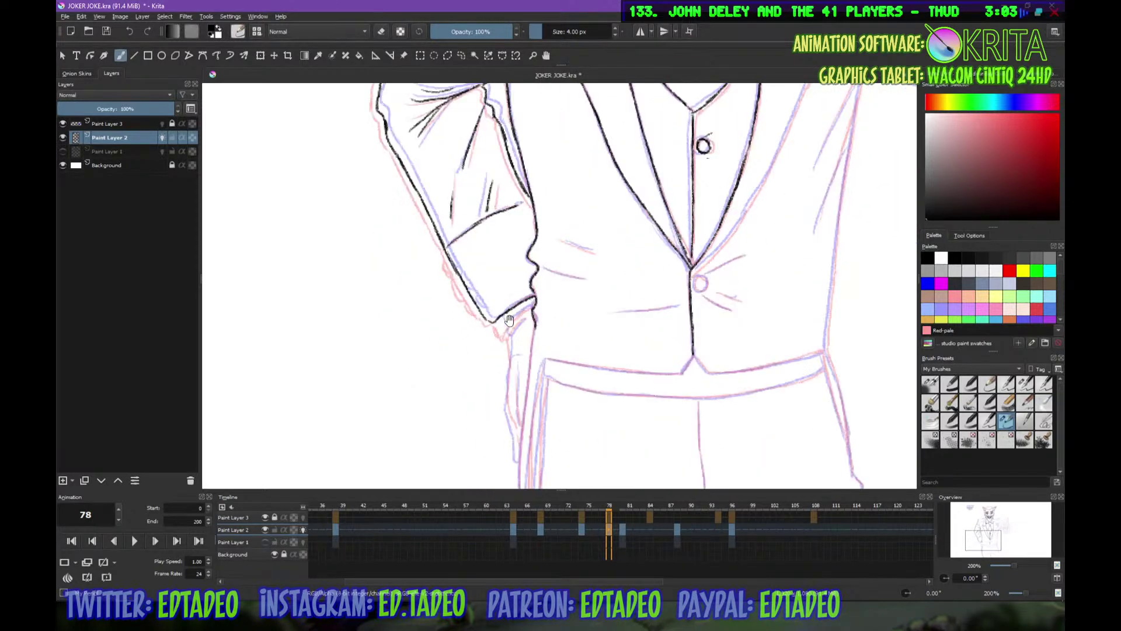
mouse_move(446, 257)
left_mouse_down()
mouse_move(480, 316)
mouse_move(506, 333)
mouse_move(531, 306)
mouse_move(525, 318)
mouse_move(539, 222)
mouse_move(524, 380)
left_mouse_up()
left_click_drag(529, 334, 522, 406)
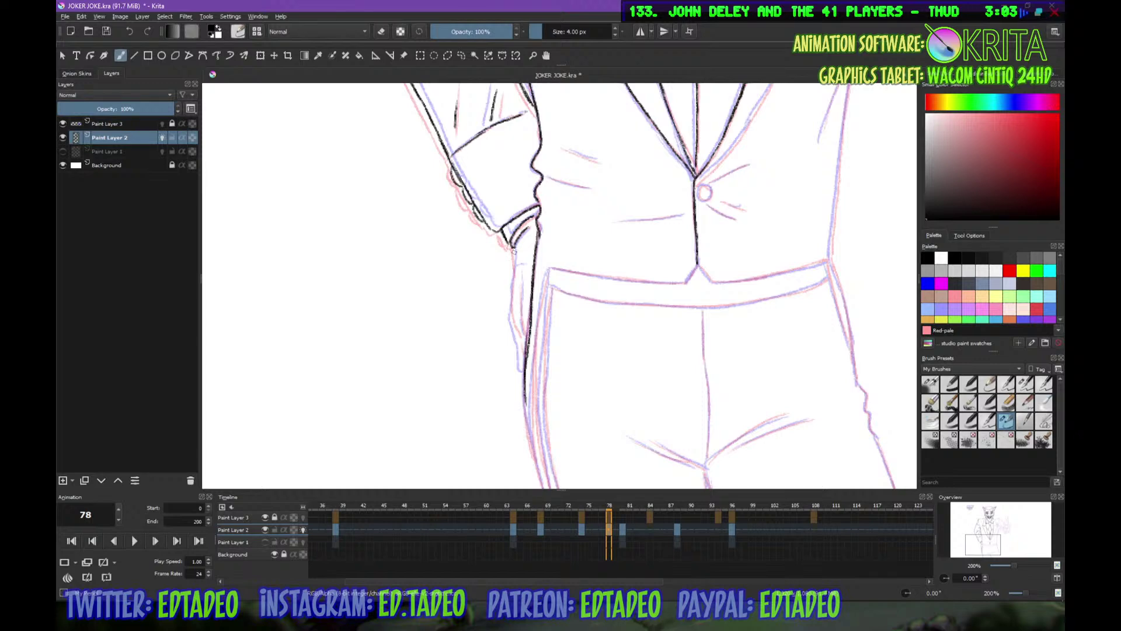
Draw the hand tucked at the hip below the shirt cuff, including its finger lines
left_click_drag(514, 248, 513, 286)
left_click_drag(514, 266, 523, 364)
left_click_drag(521, 285, 522, 323)
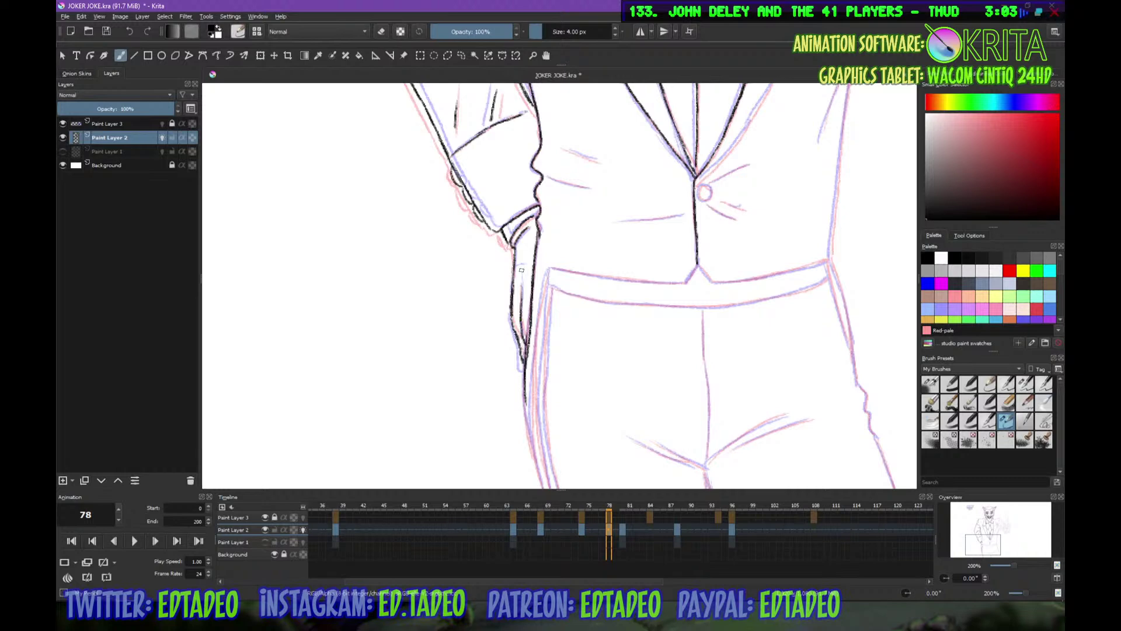
left_click_drag(522, 269, 531, 261)
Draw the notched lapel on the outstretched arm's side, from the collar down to the jacket's closing point
left_click_drag(604, 224, 547, 432)
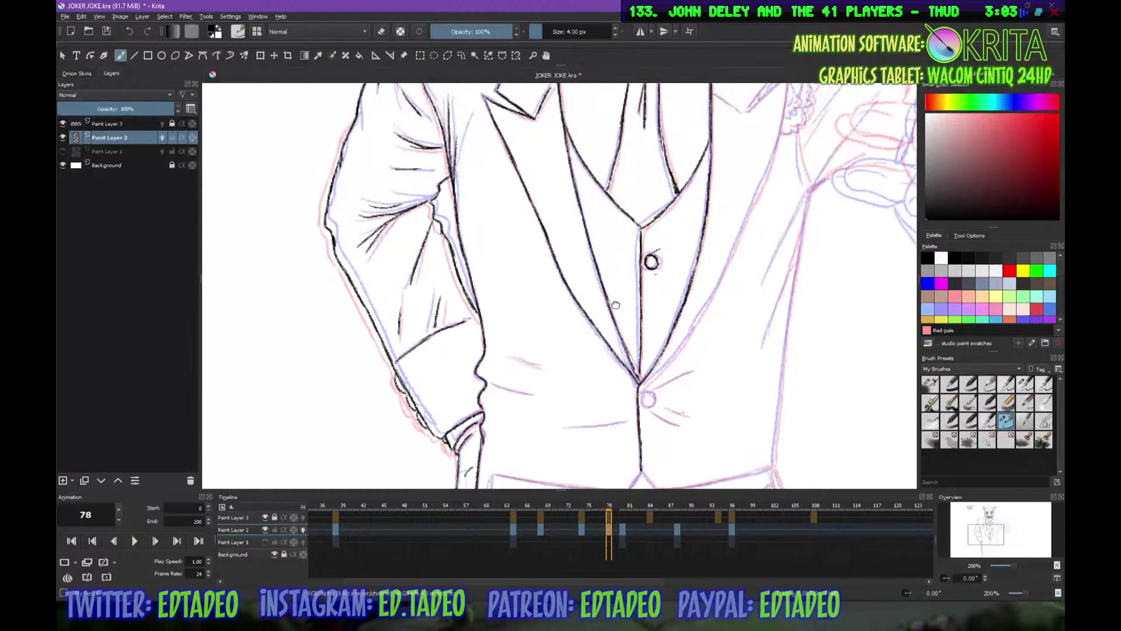
left_click_drag(620, 293, 598, 346)
left_click_drag(659, 305, 618, 411)
left_click_drag(731, 210, 652, 247)
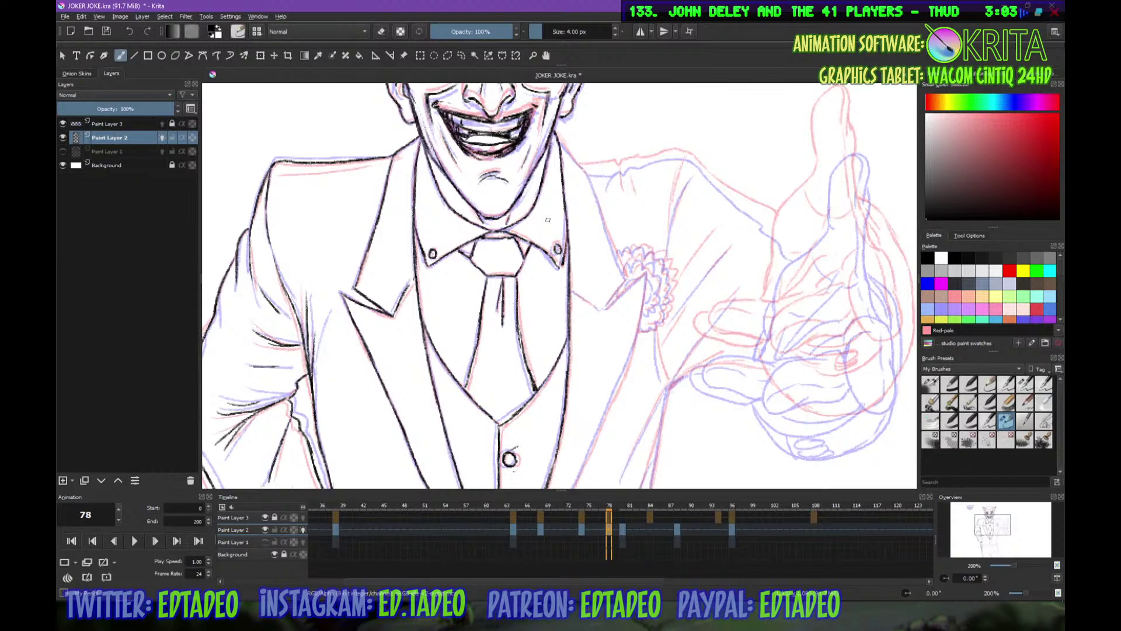
left_click_drag(647, 175, 625, 207)
mouse_move(540, 170)
left_mouse_down()
mouse_move(609, 313)
mouse_move(583, 341)
mouse_move(621, 307)
left_mouse_up()
Draw the jacket's closing button and the short wrinkle lines around it and across the waist
left_click_drag(550, 323, 568, 334)
left_click_drag(625, 306, 619, 356)
mouse_move(620, 382)
left_mouse_down()
mouse_move(664, 222)
mouse_move(654, 198)
mouse_move(561, 424)
mouse_move(599, 280)
mouse_move(562, 323)
mouse_move(570, 339)
mouse_move(600, 309)
mouse_move(608, 346)
left_mouse_up()
left_click_drag(577, 348, 600, 358)
left_click_drag(487, 361, 550, 354)
left_click_drag(414, 316, 432, 325)
left_click_drag(428, 287, 471, 302)
Draw the ruffled flower behind the lapel, with its outer scalloped edge and inner petals
mouse_move(660, 284)
left_mouse_down()
mouse_move(633, 310)
mouse_move(587, 448)
left_mouse_up()
mouse_move(530, 227)
left_mouse_down()
mouse_move(562, 228)
mouse_move(582, 246)
mouse_move(576, 289)
mouse_move(552, 305)
mouse_move(563, 301)
left_mouse_up()
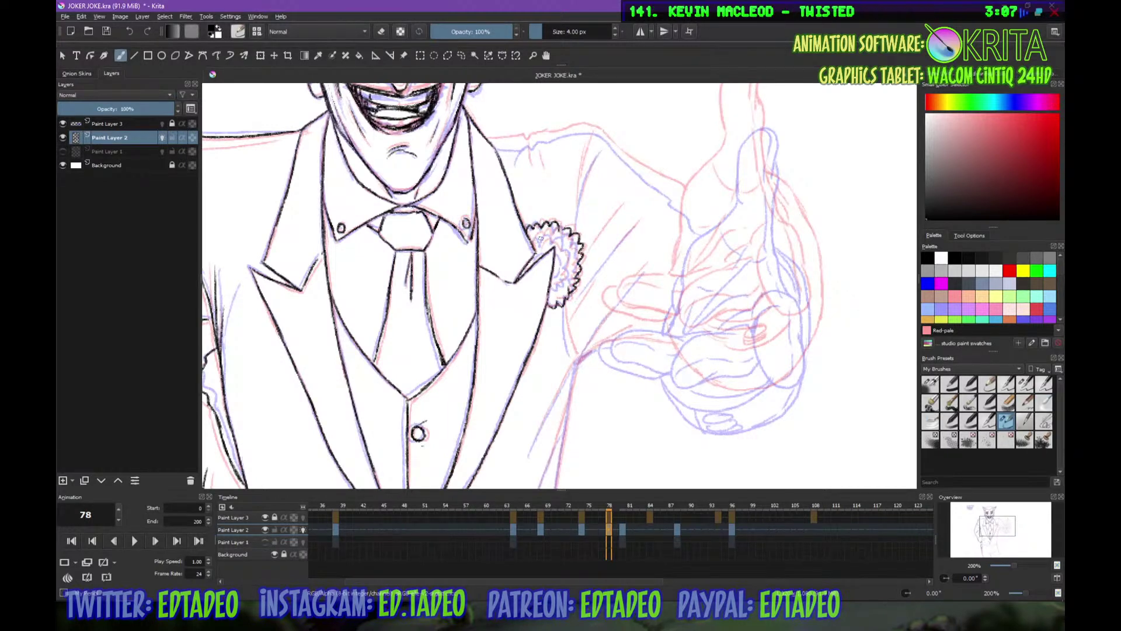
mouse_move(531, 240)
left_mouse_down()
mouse_move(560, 235)
mouse_move(579, 273)
mouse_move(573, 280)
mouse_move(562, 240)
mouse_move(561, 267)
left_mouse_up()
mouse_move(565, 271)
left_mouse_down()
mouse_move(558, 279)
mouse_move(545, 253)
left_mouse_up()
Draw the outstretched arm's shoulder and upper sleeve edge, adding the armhole seam and sleeve creases
mouse_move(551, 152)
left_mouse_down()
mouse_move(545, 201)
mouse_move(523, 191)
mouse_move(591, 178)
mouse_move(675, 246)
left_mouse_up()
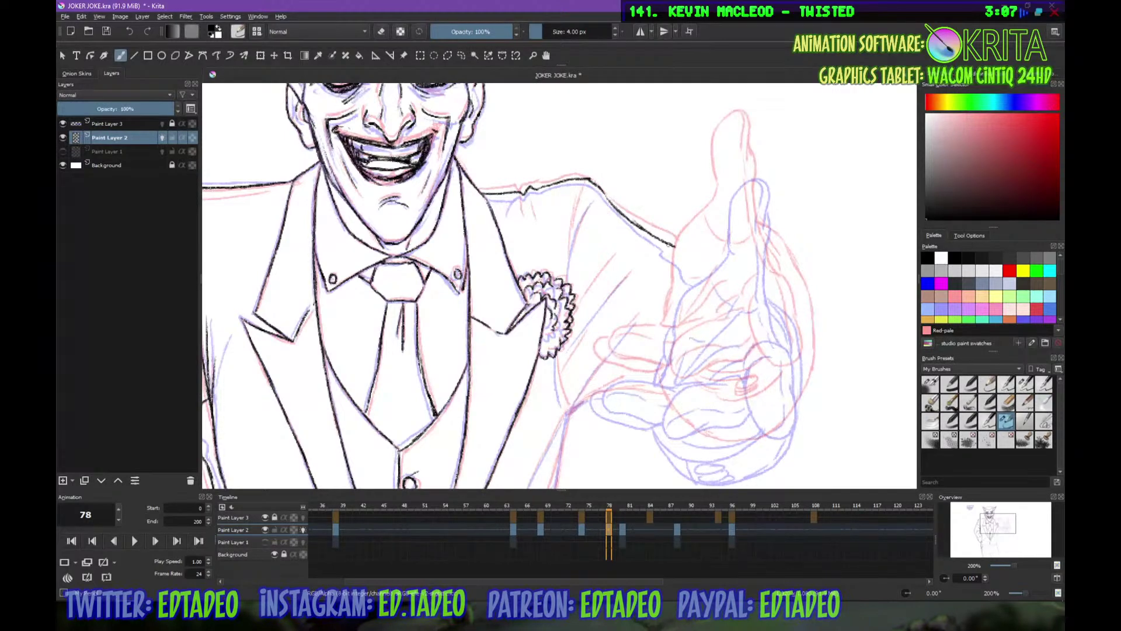
left_click_drag(556, 354, 566, 406)
left_click_drag(588, 188, 565, 278)
mouse_move(534, 195)
left_mouse_down()
mouse_move(536, 218)
mouse_move(520, 227)
left_mouse_up()
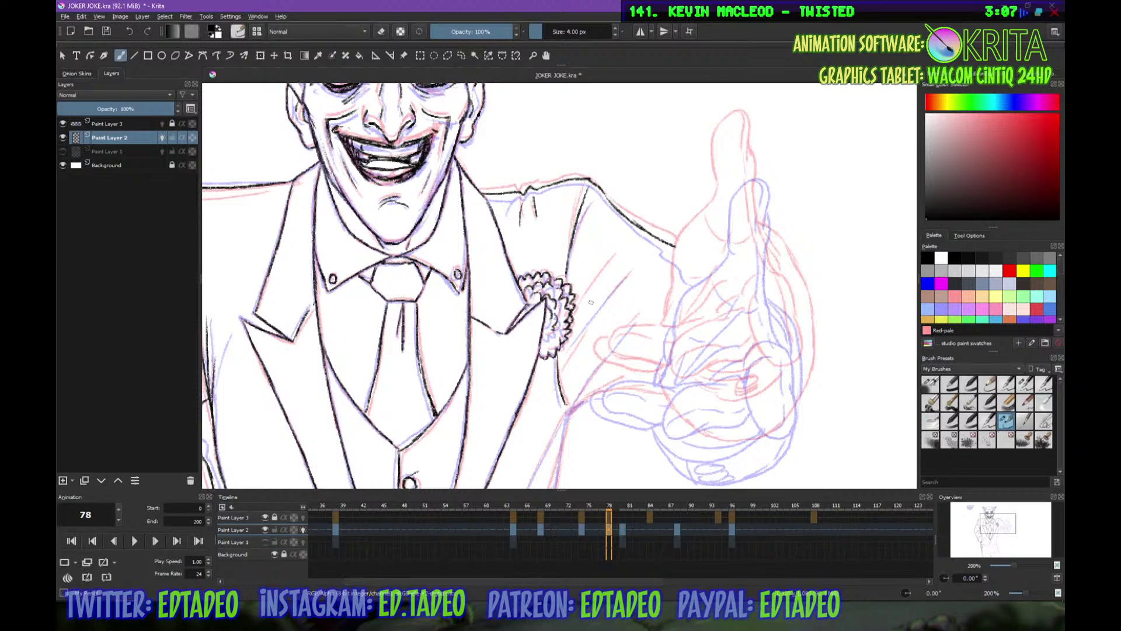
mouse_move(630, 274)
left_mouse_down()
mouse_move(564, 358)
mouse_move(607, 231)
left_mouse_up()
left_click_drag(599, 297, 582, 304)
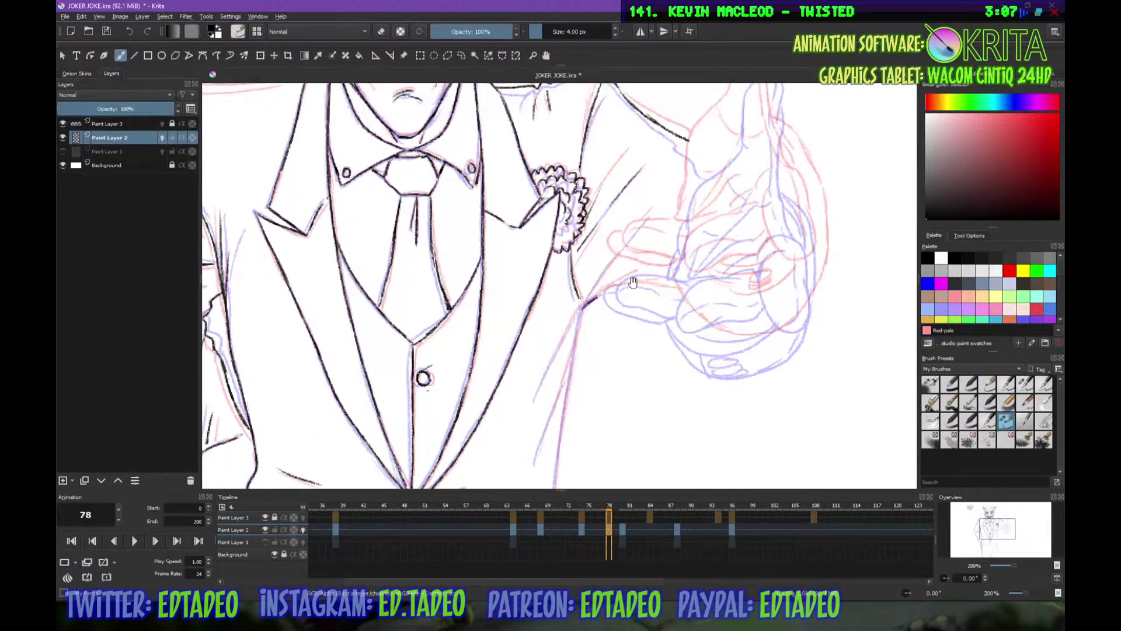
left_click_drag(640, 283, 587, 335)
left_click_drag(706, 334, 640, 382)
left_click_drag(611, 231, 582, 264)
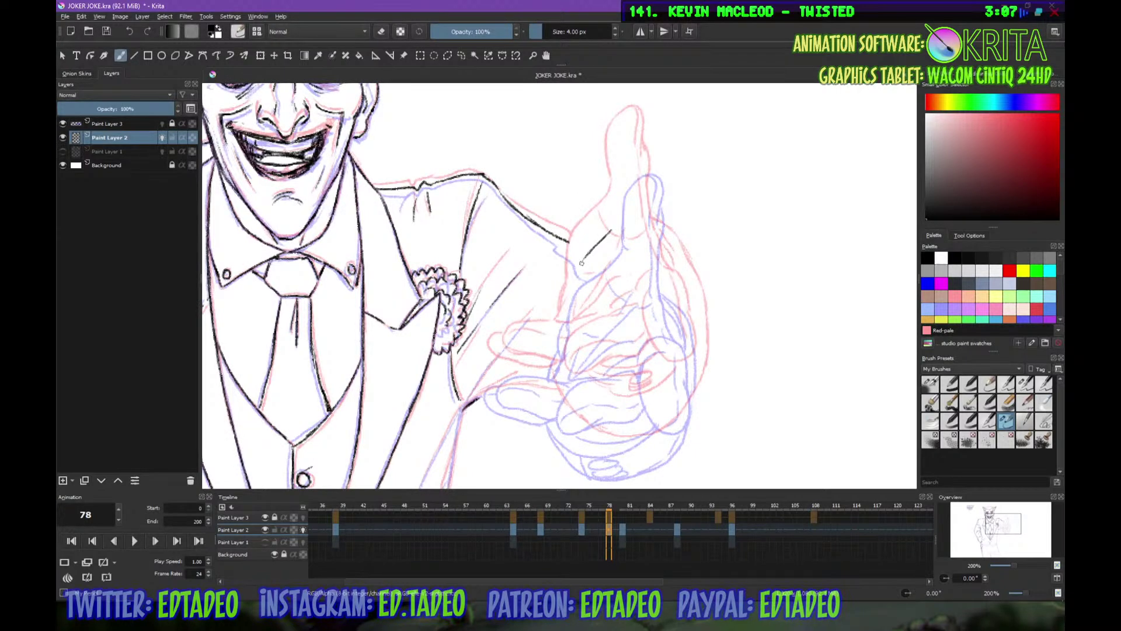
left_click_drag(580, 264, 566, 311)
left_click_drag(636, 135, 616, 220)
mouse_move(638, 139)
left_mouse_down()
mouse_move(628, 148)
mouse_move(642, 137)
mouse_move(652, 150)
mouse_move(656, 223)
left_mouse_up()
mouse_move(664, 289)
left_mouse_down()
mouse_move(630, 236)
mouse_move(609, 293)
mouse_move(635, 337)
left_mouse_up()
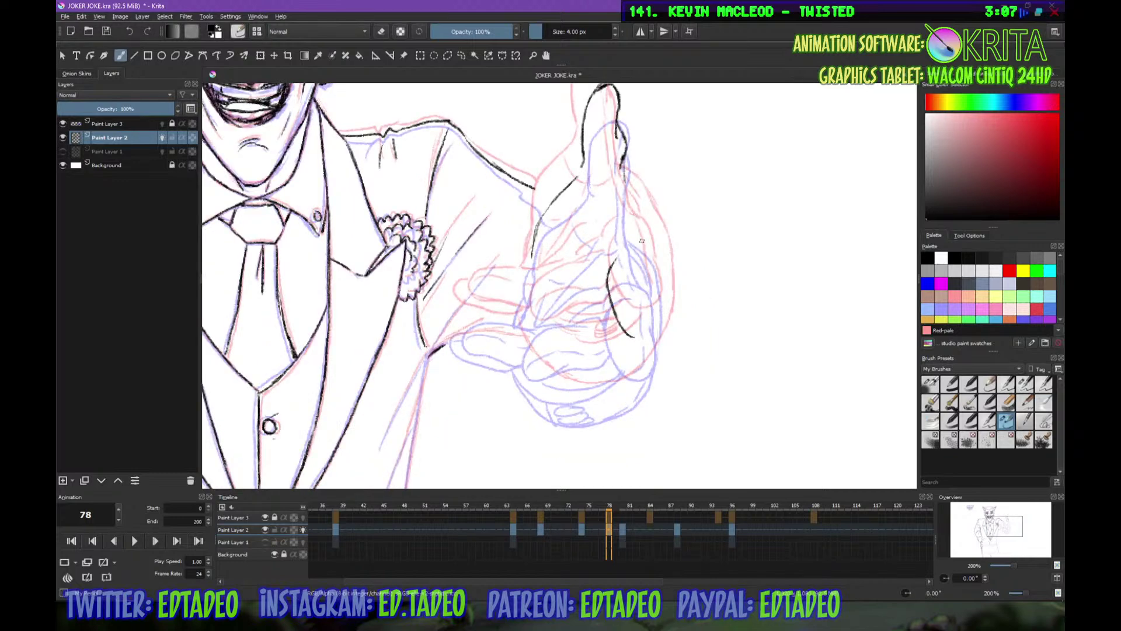
key("e")
mouse_move(627, 134)
left_mouse_down()
mouse_move(635, 171)
mouse_move(569, 239)
mouse_move(552, 280)
mouse_move(601, 187)
mouse_move(621, 209)
mouse_move(643, 373)
left_mouse_up()
key("e")
Trace the outstretched hand's thumb and fingers over the blue onion skin
mouse_move(599, 232)
left_mouse_down()
mouse_move(610, 168)
mouse_move(628, 157)
mouse_move(636, 286)
mouse_move(665, 383)
left_mouse_up()
mouse_move(632, 338)
left_mouse_down()
mouse_move(613, 359)
mouse_move(620, 401)
mouse_move(662, 409)
mouse_move(644, 417)
left_mouse_up()
mouse_move(615, 346)
left_mouse_down()
mouse_move(622, 333)
mouse_move(533, 391)
mouse_move(531, 406)
mouse_move(617, 401)
left_mouse_up()
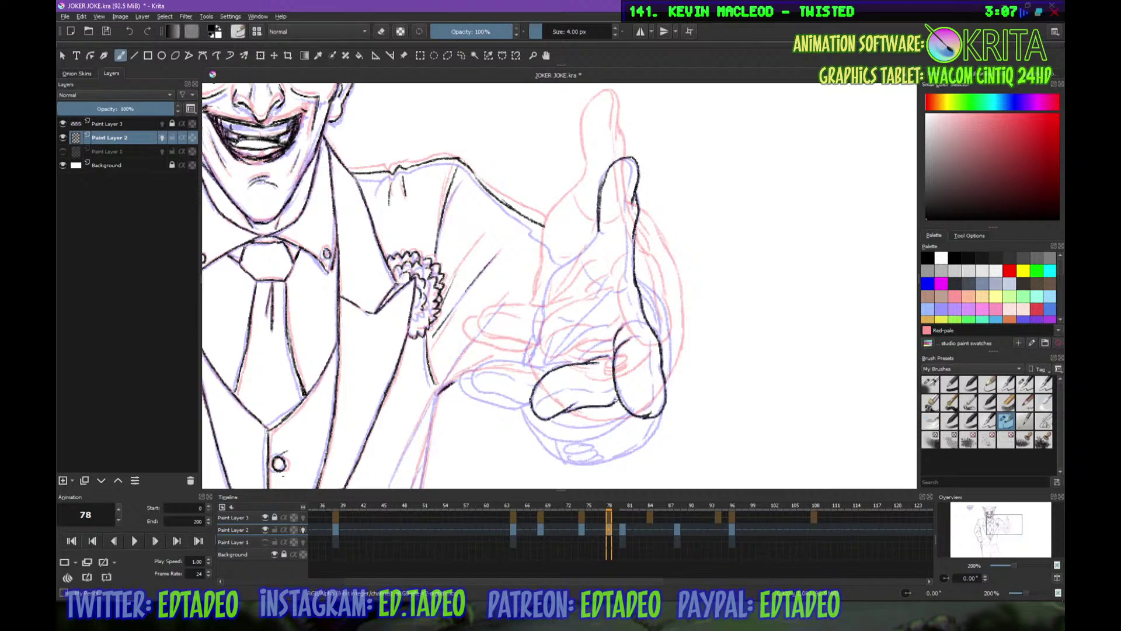
mouse_move(535, 404)
left_mouse_down()
mouse_move(568, 389)
mouse_move(615, 391)
left_mouse_up()
mouse_move(475, 372)
left_mouse_down()
mouse_move(476, 384)
mouse_move(519, 401)
left_mouse_up()
left_click_drag(475, 371, 564, 363)
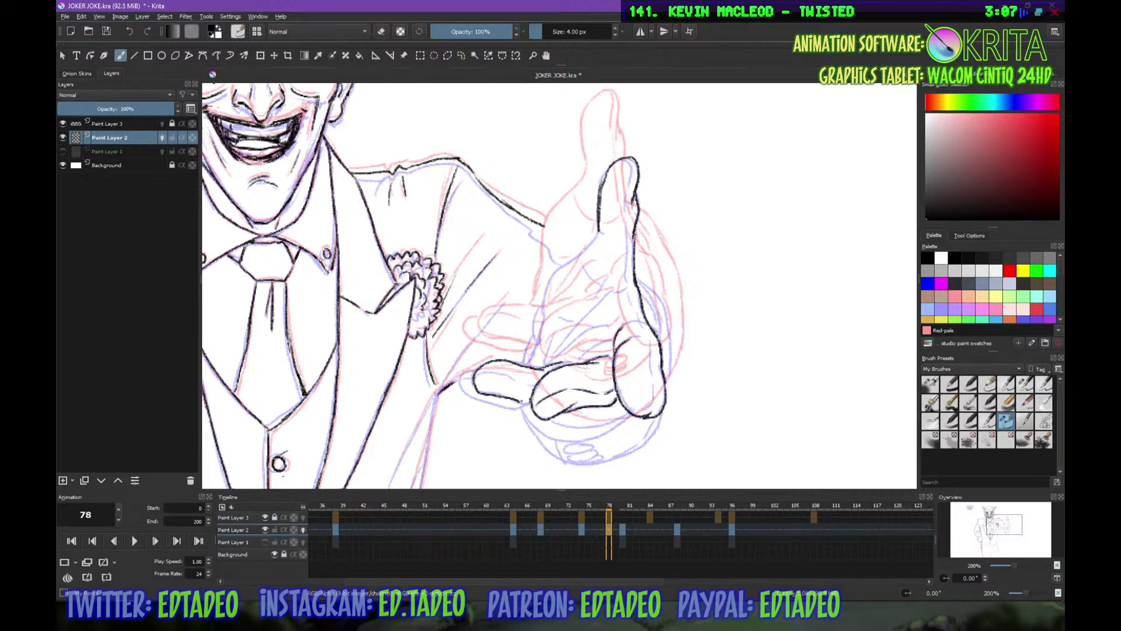
mouse_move(476, 368)
left_mouse_down()
mouse_move(461, 386)
mouse_move(528, 408)
left_mouse_up()
left_click_drag(476, 370, 531, 373)
Draw the palm's outer edge and its crease lines, and reinforce the line from the thumb down to the fingertip
mouse_move(602, 229)
left_mouse_down()
mouse_move(568, 260)
mouse_move(528, 362)
mouse_move(544, 362)
left_mouse_up()
mouse_move(601, 306)
left_mouse_down()
mouse_move(558, 349)
mouse_move(611, 340)
mouse_move(578, 360)
mouse_move(590, 329)
mouse_move(615, 320)
left_mouse_up()
left_click_drag(583, 255, 627, 291)
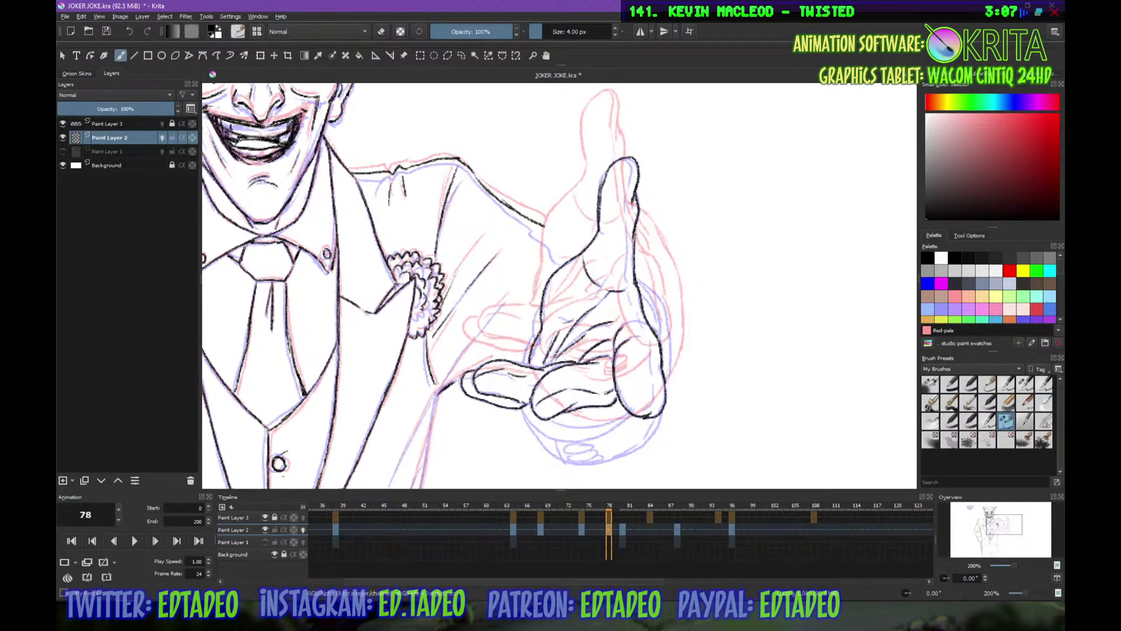
mouse_move(635, 157)
left_mouse_down()
mouse_move(629, 267)
mouse_move(656, 408)
left_mouse_up()
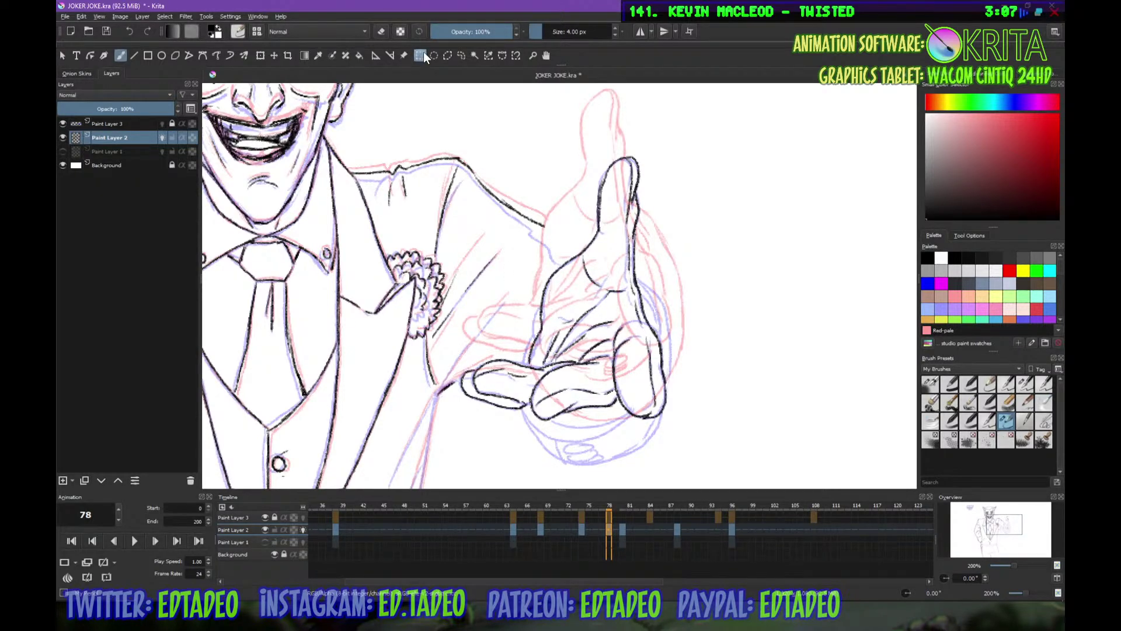
Select the hand with a freehand outline, then move it up and rotate it slightly counterclockwise between the two onion-skin hands
left_click(462, 55)
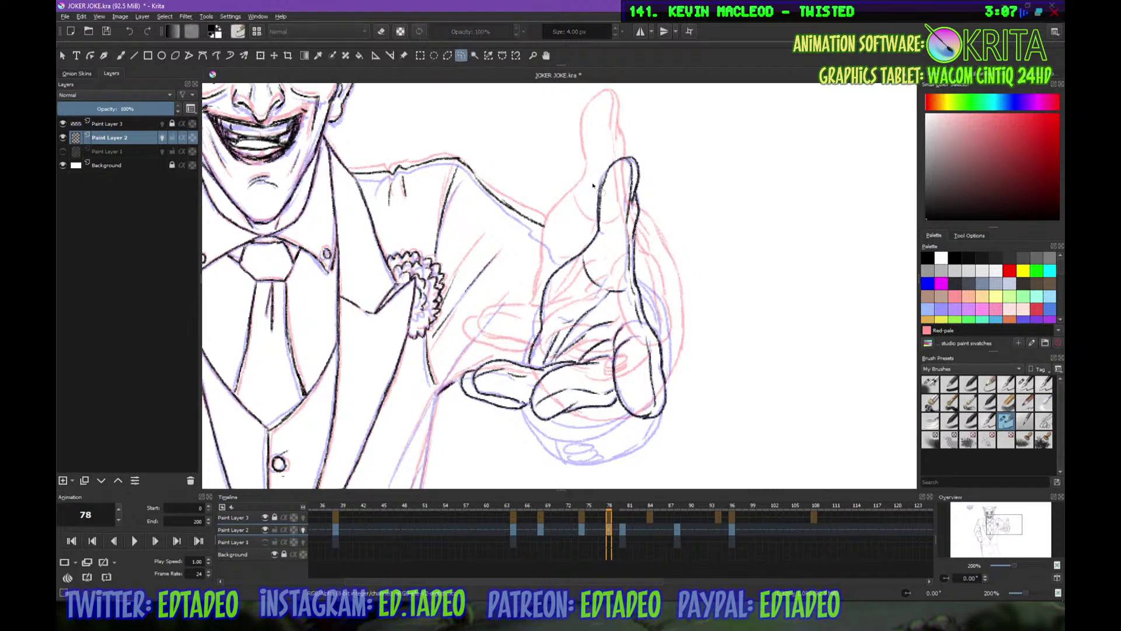
mouse_move(652, 148)
left_mouse_down()
mouse_move(461, 351)
mouse_move(459, 382)
mouse_move(665, 436)
mouse_move(705, 227)
mouse_move(658, 155)
left_mouse_up()
left_click(260, 55)
left_click_drag(628, 349, 628, 319)
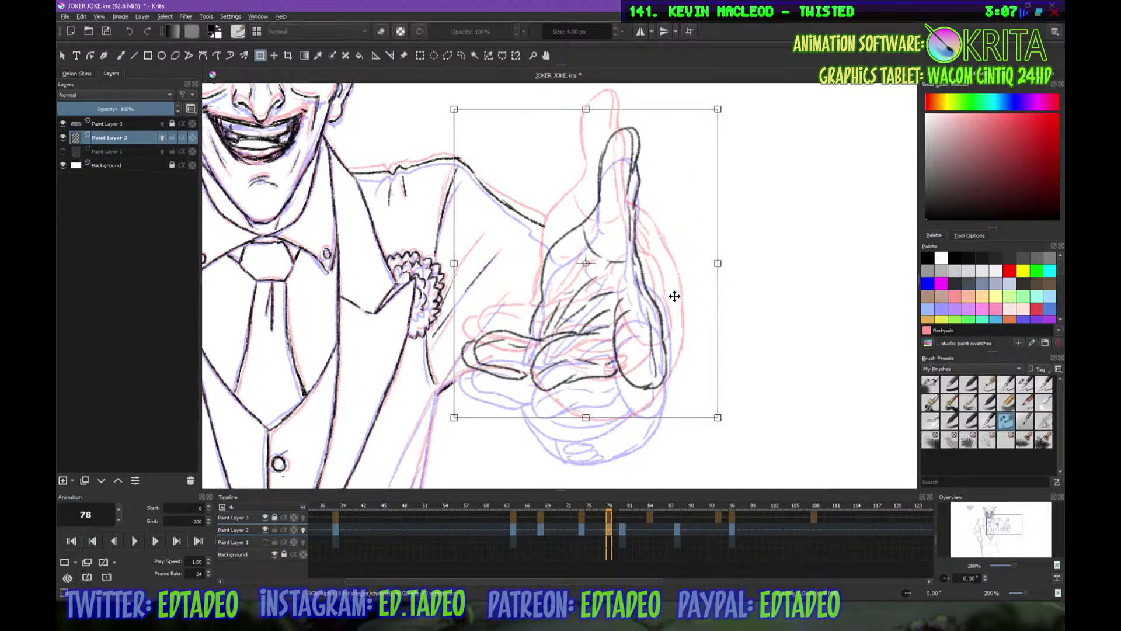
mouse_move(710, 296)
left_mouse_down()
mouse_move(723, 291)
mouse_move(710, 289)
left_mouse_up()
left_click_drag(671, 333, 667, 334)
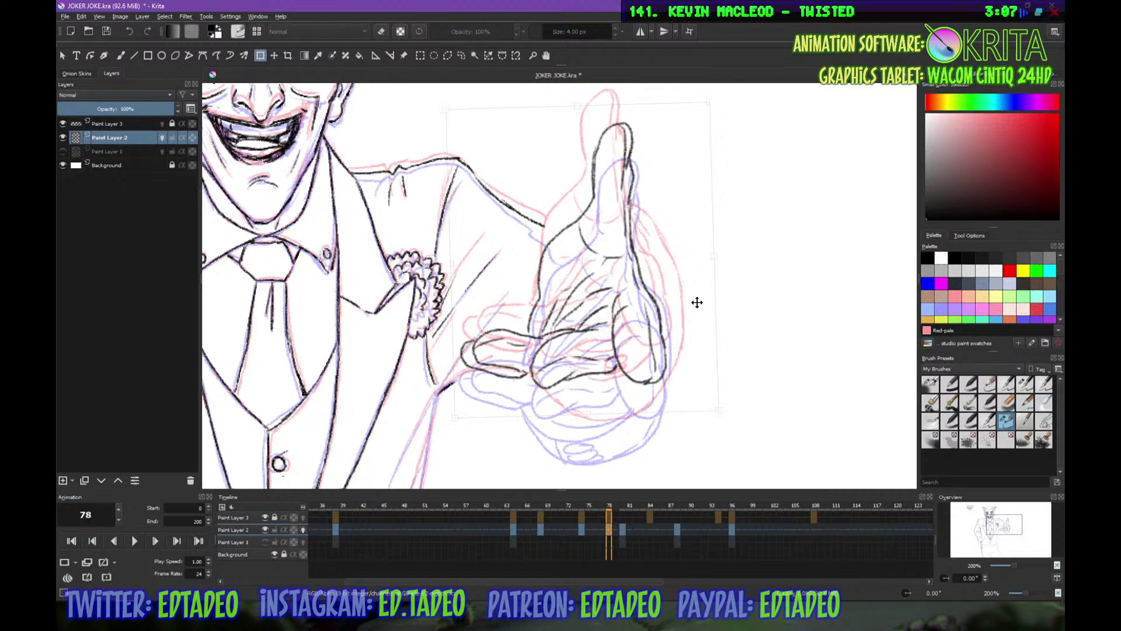
key("Return")
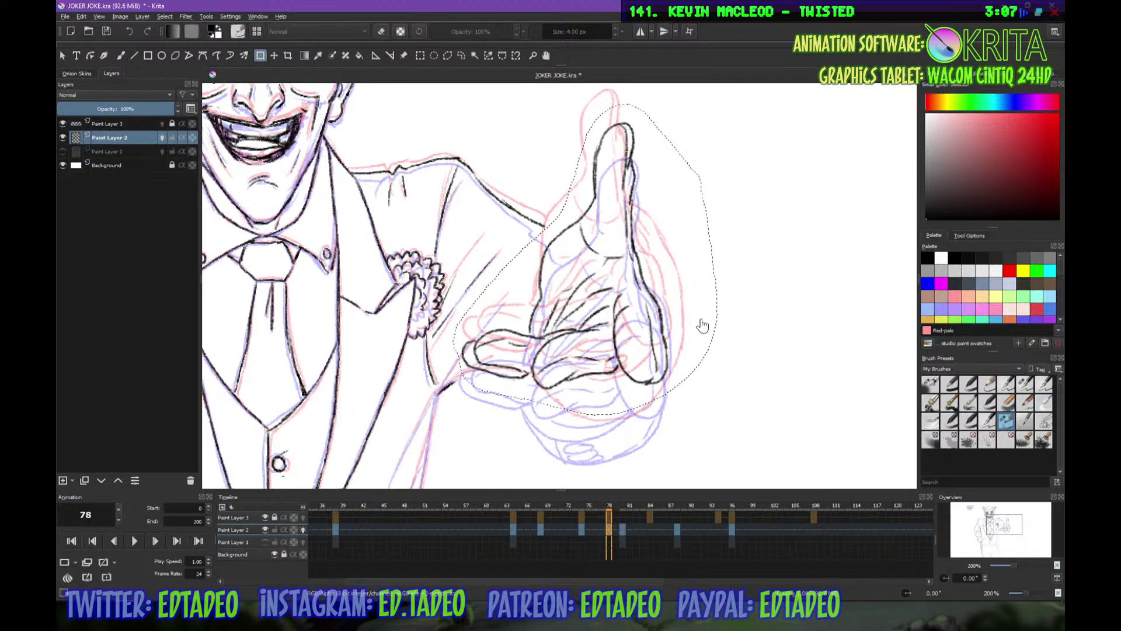
key("b")
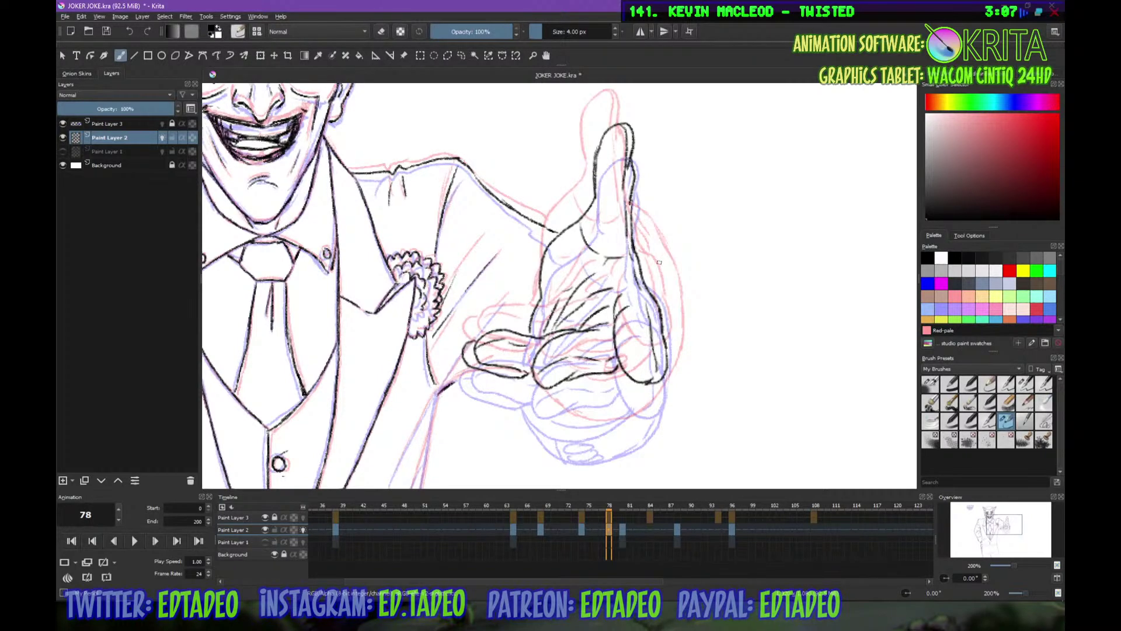
Draw the rounded cuff outline around and below the hand and extend the sleeve's lower edge to it
mouse_move(636, 251)
left_mouse_down()
mouse_move(676, 300)
mouse_move(657, 409)
left_mouse_up()
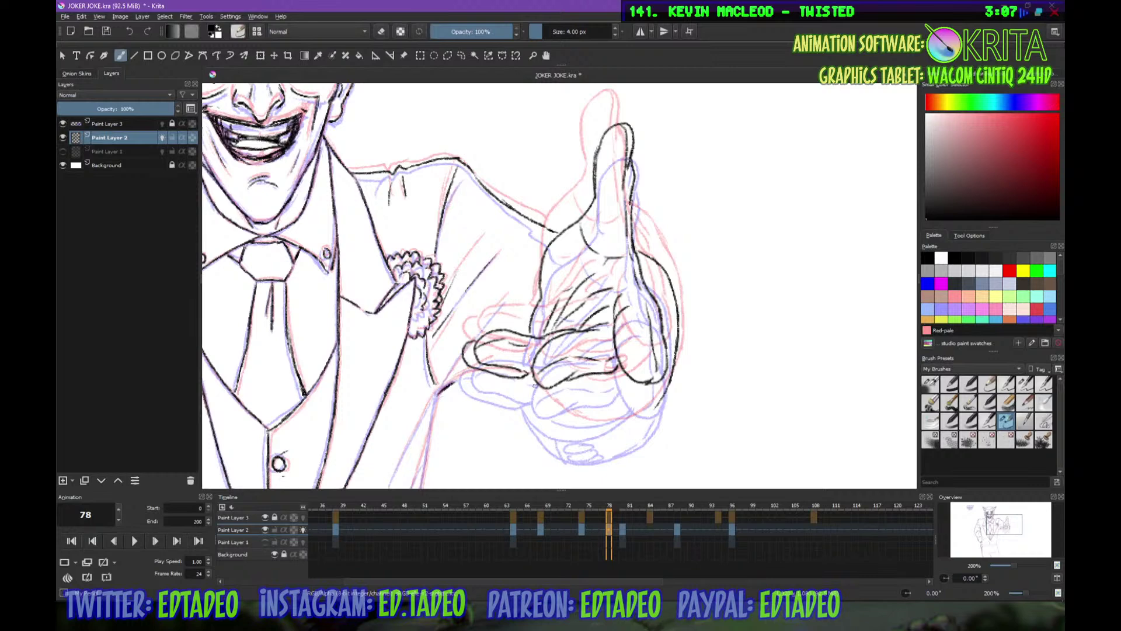
mouse_move(529, 377)
left_mouse_down()
mouse_move(533, 410)
mouse_move(578, 438)
mouse_move(660, 403)
left_mouse_up()
mouse_move(452, 388)
left_mouse_down()
mouse_move(480, 373)
mouse_move(533, 383)
left_mouse_up()
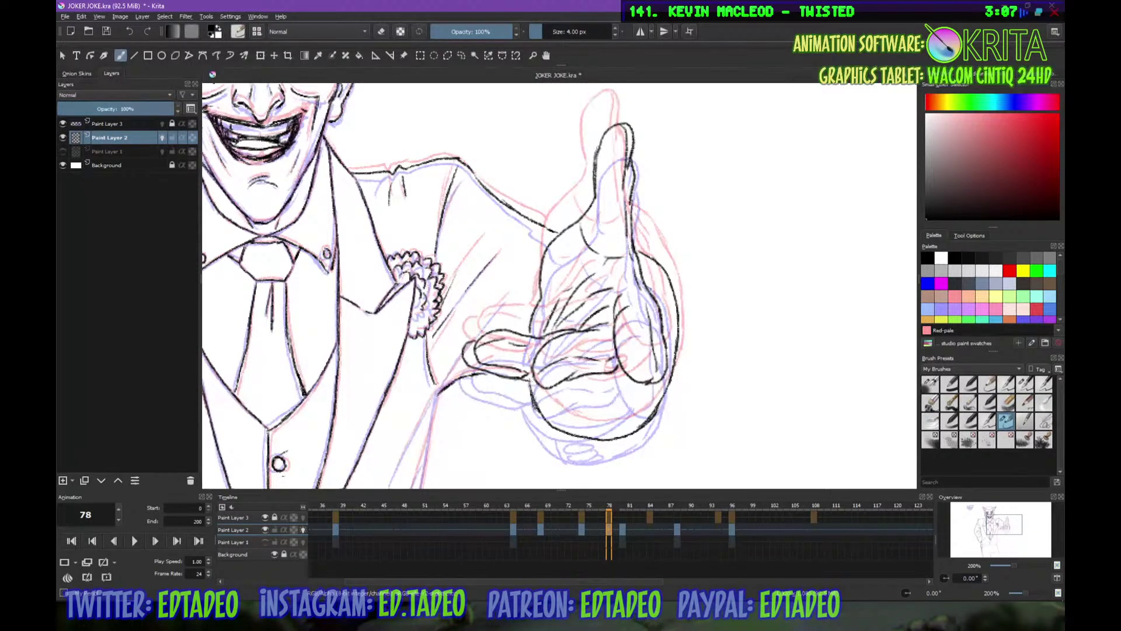
Draw the jacket's side edge below the outstretched arm, from the armpit down to the waist
key("minus")
key("minus")
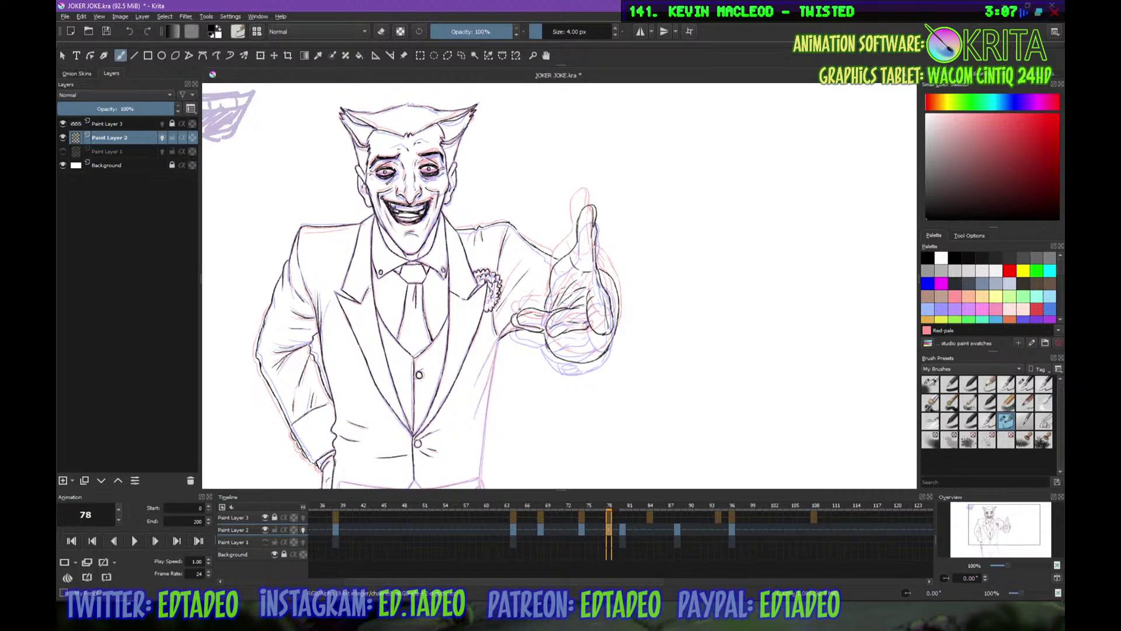
left_click_drag(531, 297, 567, 233)
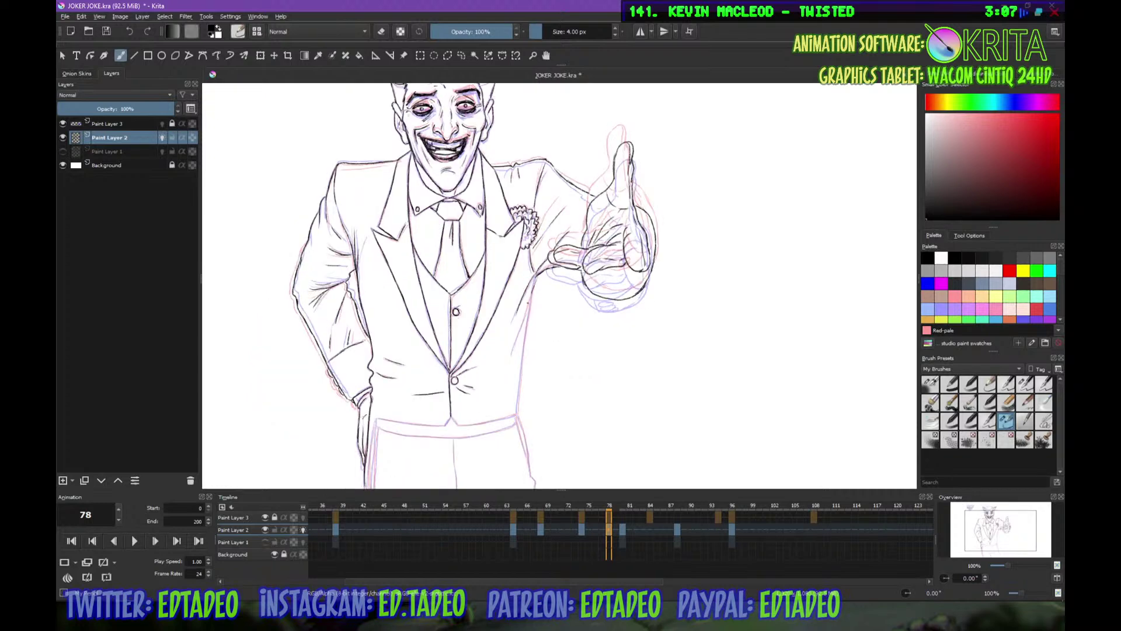
key("plus")
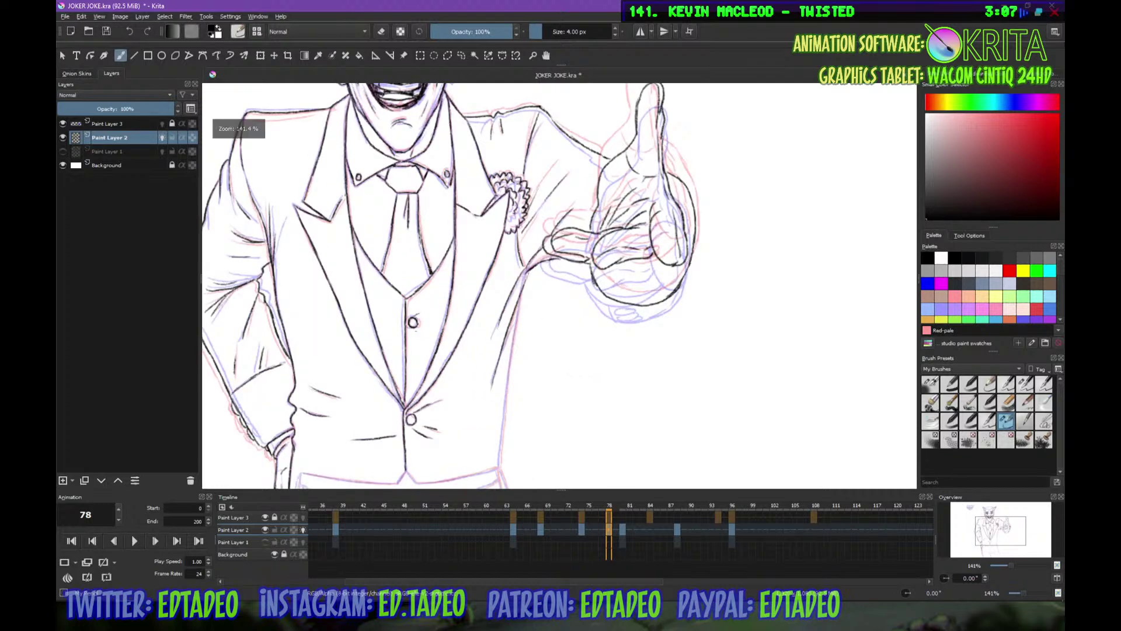
left_click_drag(512, 363, 553, 257)
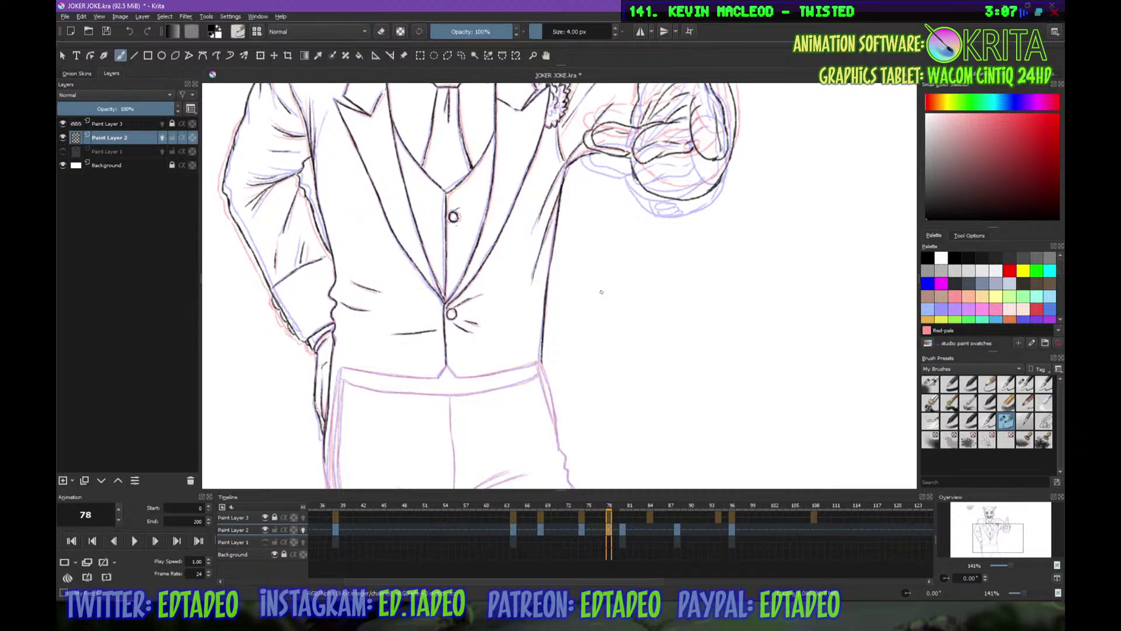
Draw the outer edges of both trouser legs and the inner leg lines below the crotch
mouse_move(554, 346)
left_mouse_down()
mouse_move(565, 340)
mouse_move(573, 264)
left_mouse_up()
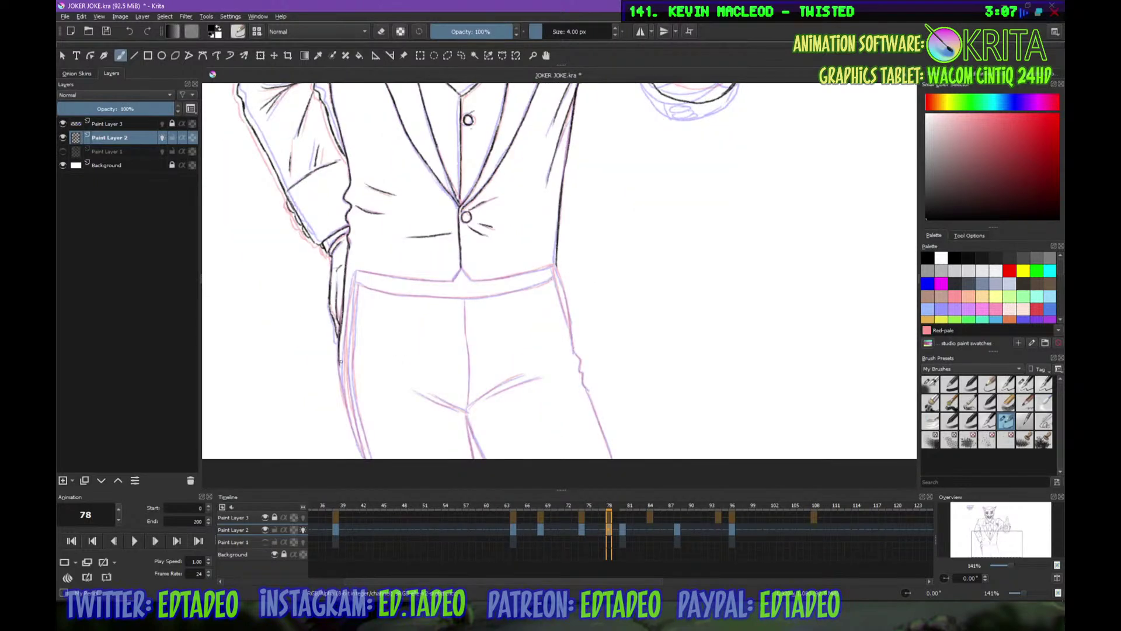
left_click_drag(341, 364, 357, 447)
mouse_move(347, 271)
left_mouse_down()
mouse_move(344, 406)
mouse_move(360, 456)
left_mouse_up()
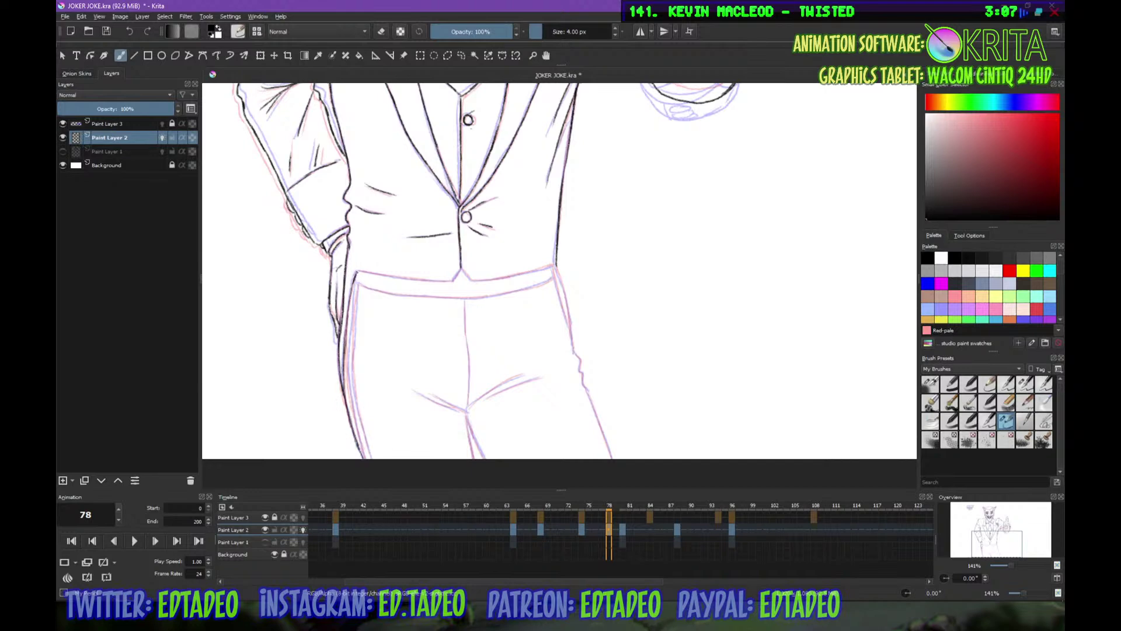
left_click_drag(556, 267, 571, 328)
left_click_drag(551, 267, 612, 460)
mouse_move(466, 416)
left_mouse_down()
mouse_move(471, 459)
mouse_move(482, 459)
left_mouse_up()
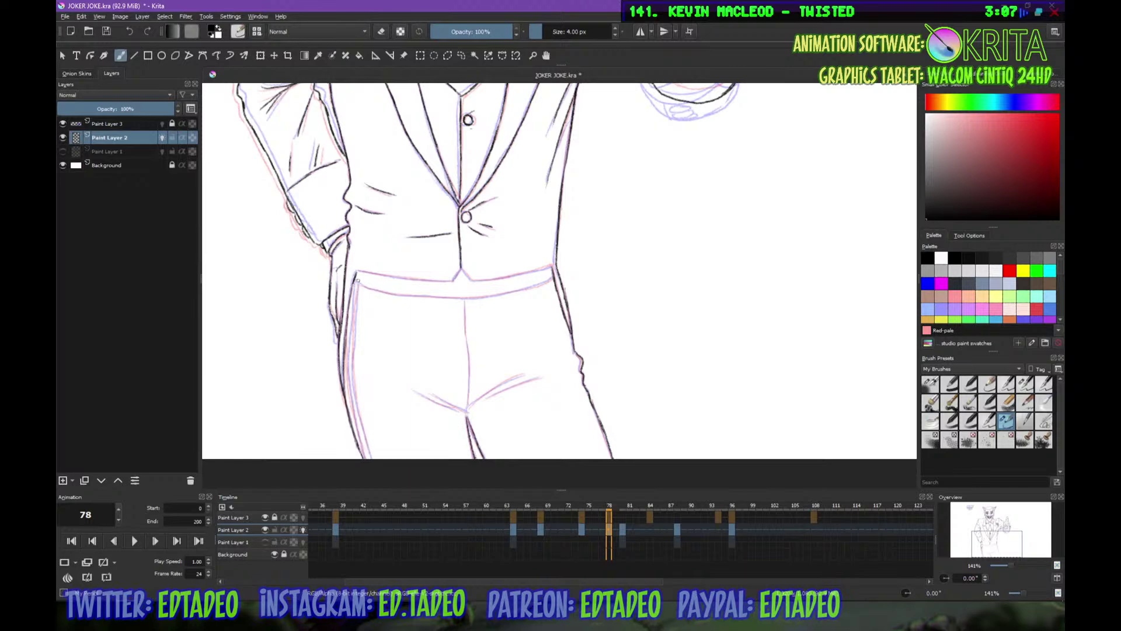
Rotate the canvas and trace the jacket's notched hem and the waistband line below it
mouse_move(543, 299)
left_mouse_down()
mouse_move(620, 342)
mouse_move(514, 275)
mouse_move(501, 233)
left_mouse_up()
mouse_move(488, 142)
left_mouse_down()
mouse_move(502, 226)
mouse_move(543, 320)
left_mouse_up()
mouse_move(473, 139)
left_mouse_down()
mouse_move(486, 243)
mouse_move(519, 311)
left_mouse_up()
left_click_drag(514, 303, 533, 324)
mouse_move(504, 277)
left_mouse_down()
mouse_move(617, 334)
mouse_move(625, 248)
left_mouse_up()
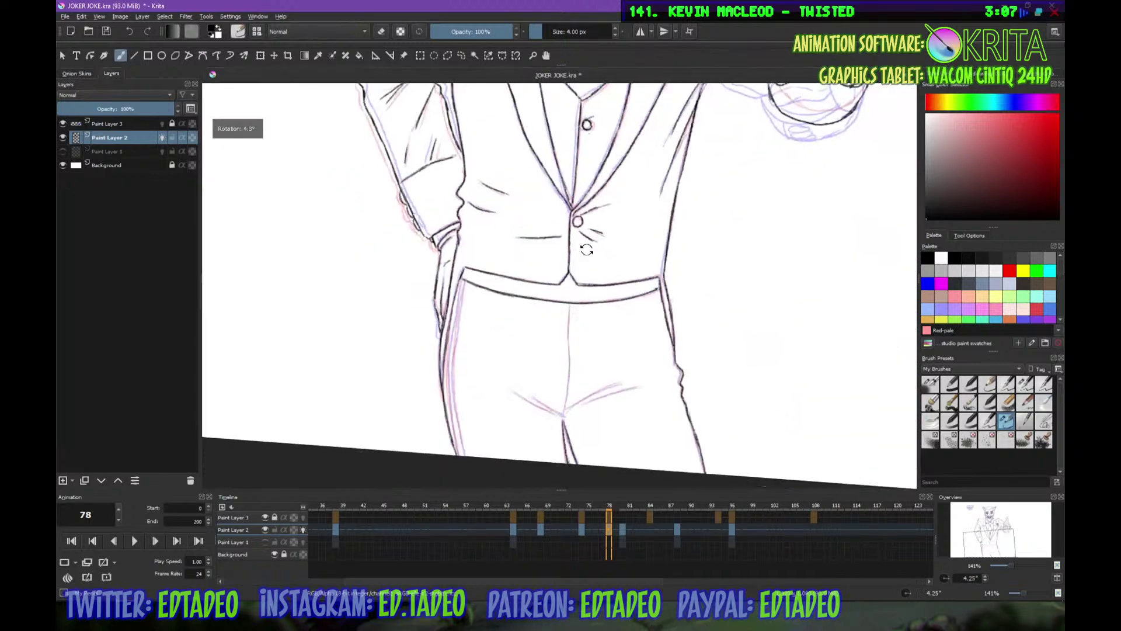
Trace the side stripe down the outer trouser leg below the resting hand
left_click_drag(451, 329, 454, 433)
left_click_drag(464, 283, 456, 393)
left_click_drag(455, 350, 465, 458)
left_click_drag(485, 366, 487, 383)
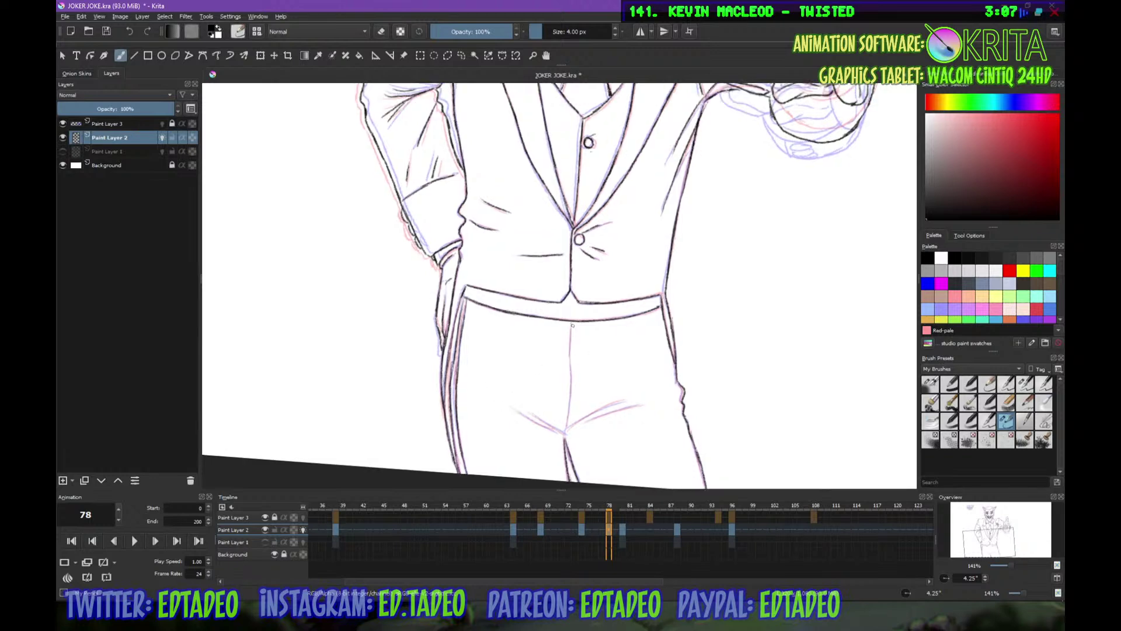
Draw the trousers' centre fly seam and the crease lines fanning out from the crotch, and reset the canvas rotation
left_click_drag(570, 331, 570, 370)
left_click_drag(570, 364, 566, 436)
left_click_drag(620, 410, 533, 421)
left_click_drag(451, 363, 480, 417)
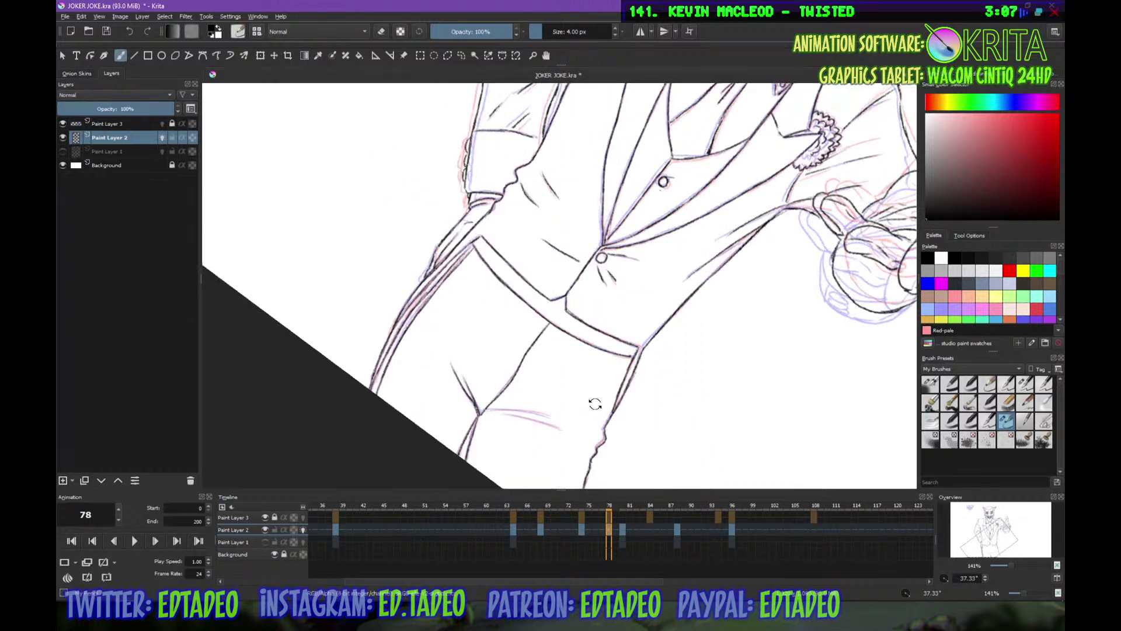
left_click_drag(579, 413, 551, 433)
left_click_drag(588, 413, 625, 411)
key("5")
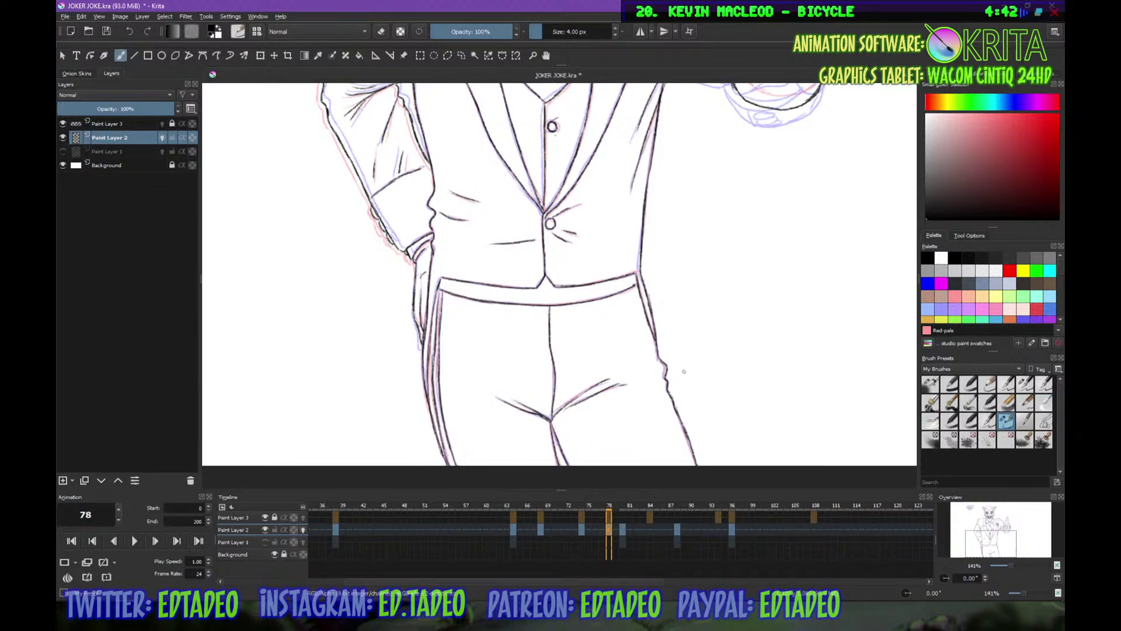
Examine the whole figure on frame 78 and the outstretched arm up close for missing lines
key("minus")
key("minus")
key("minus")
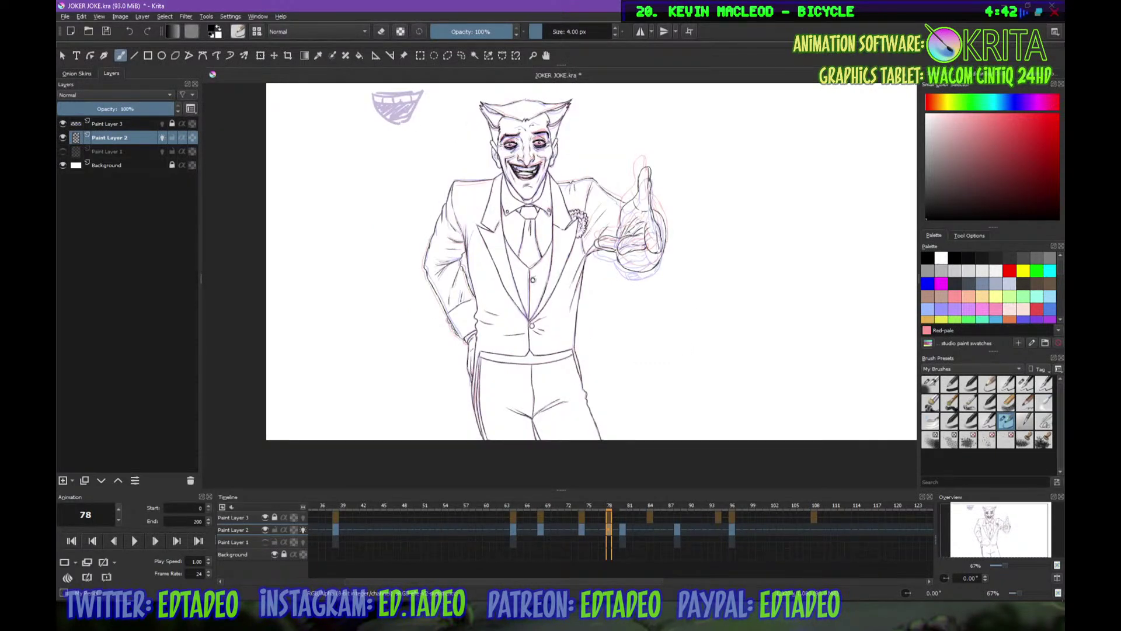
key("plus")
key("plus")
key("plus")
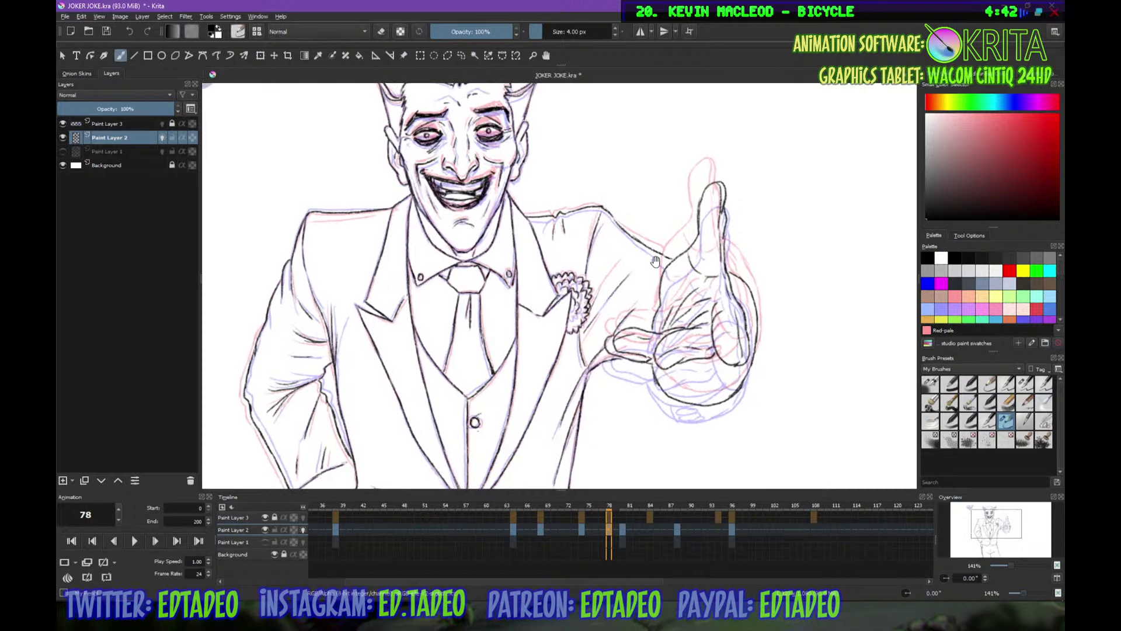
key("minus")
key("minus")
key("minus")
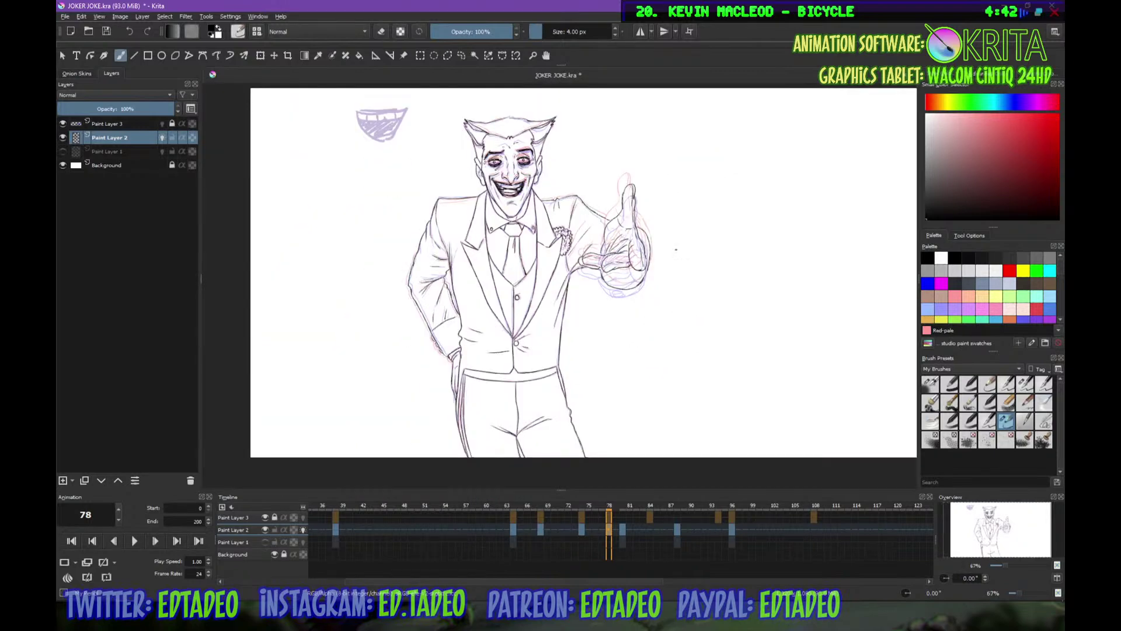
Draw the inner fold and small cuff buttons beneath the fingers of the outstretched hand
key("plus")
key("plus")
key("plus")
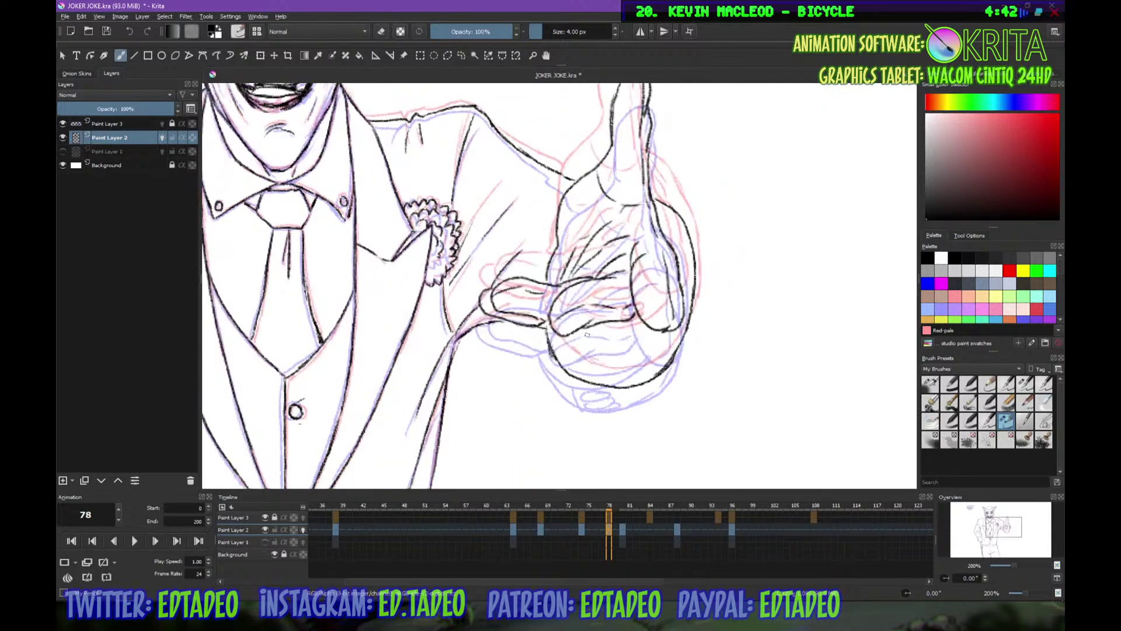
mouse_move(582, 338)
left_mouse_down()
mouse_move(617, 346)
mouse_move(652, 331)
left_mouse_up()
left_click_drag(657, 217, 673, 248)
mouse_move(607, 326)
left_mouse_down()
mouse_move(641, 317)
mouse_move(615, 322)
mouse_move(617, 342)
mouse_move(606, 331)
mouse_move(630, 338)
mouse_move(602, 341)
left_mouse_up()
key("ctrl+z")
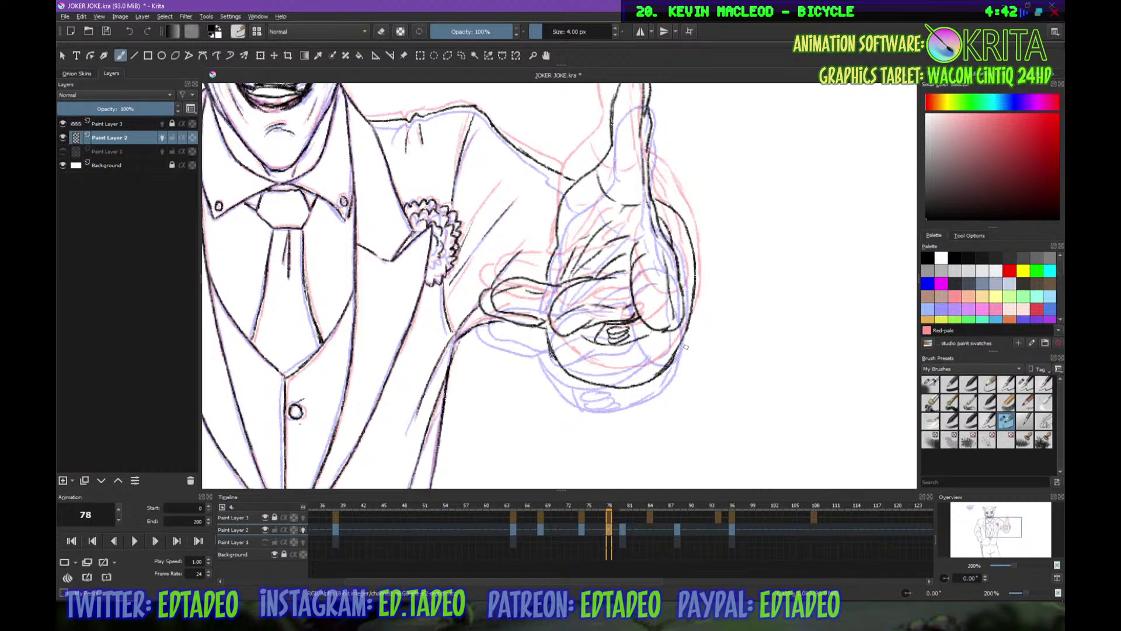
Touch up the short lines on the outstretched hand's little finger and palm, checking them against the whole figure
left_click_drag(494, 322, 522, 326)
key("minus")
key("minus")
key("minus")
key("plus")
key("plus")
left_click_drag(645, 246, 648, 278)
key("minus")
key("minus")
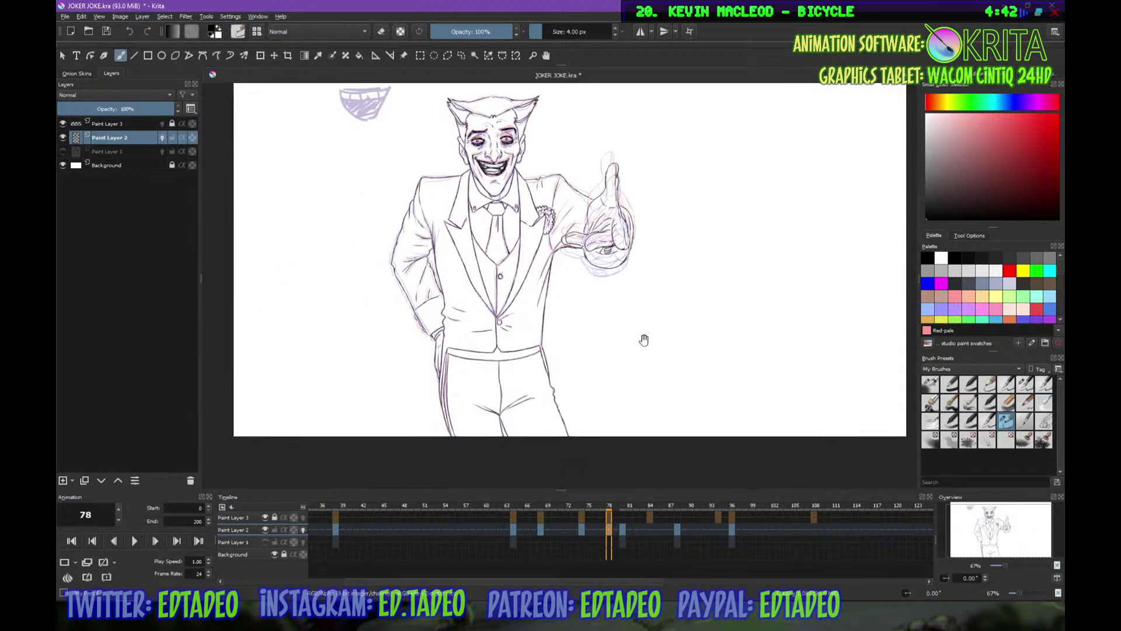
Scrub the timeline up to frame 83 and play the animation from the first frame to review the motion
mouse_move(500, 506)
left_mouse_down()
mouse_move(702, 514)
mouse_move(520, 503)
mouse_move(644, 506)
left_mouse_up()
scroll(647, 418, "up", 1)
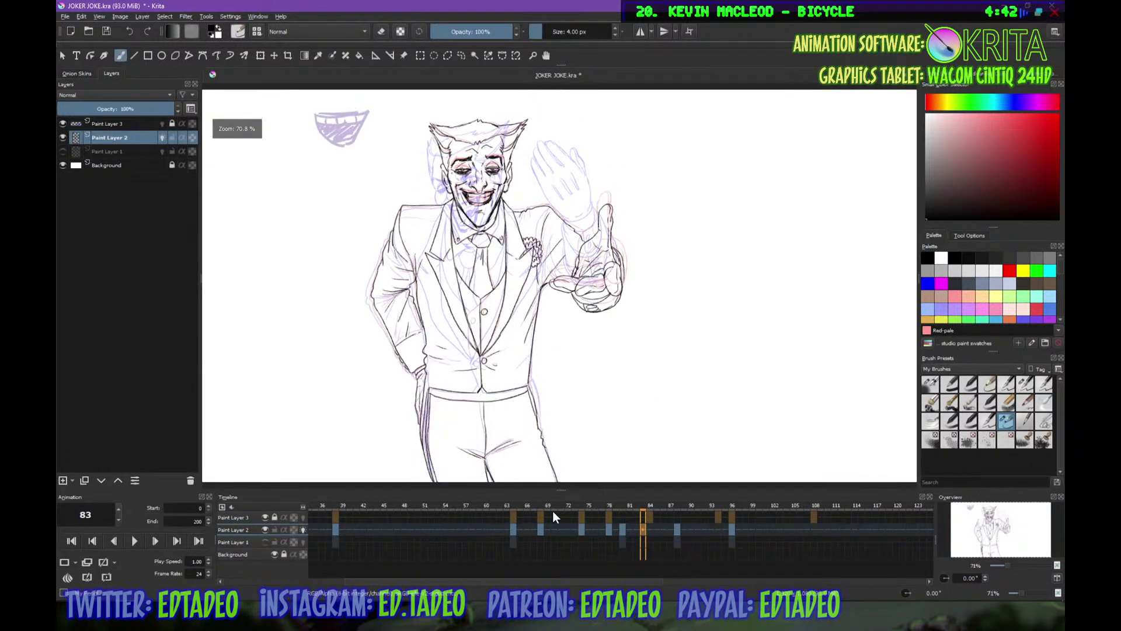
left_click_drag(501, 506, 644, 510)
left_click(71, 541)
left_click(134, 540)
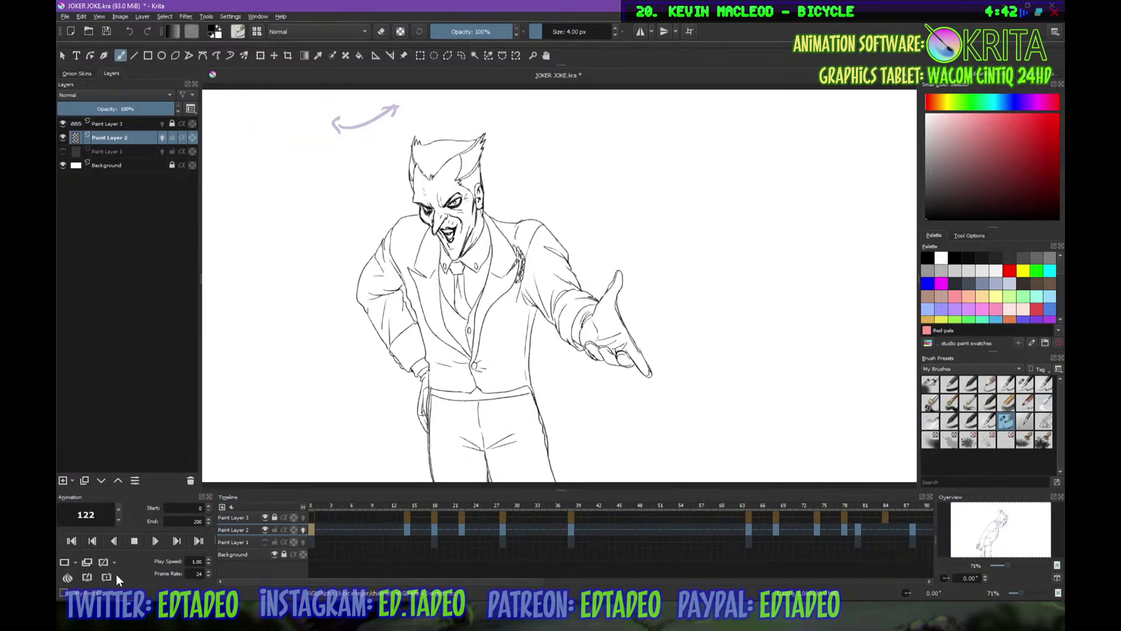
left_click(135, 541)
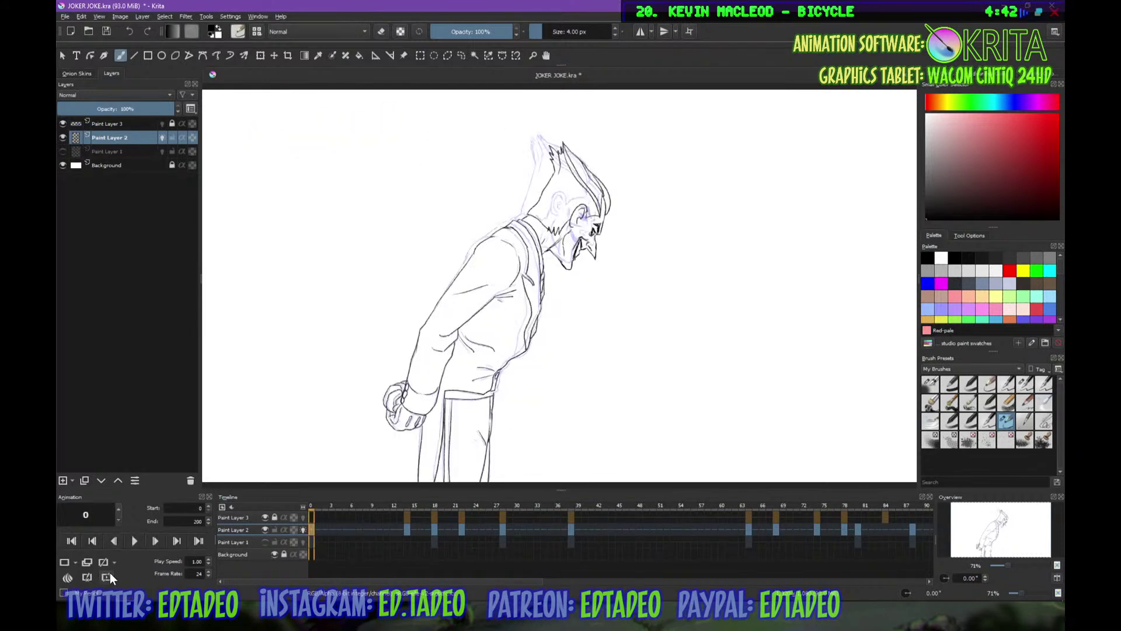
left_click(156, 541)
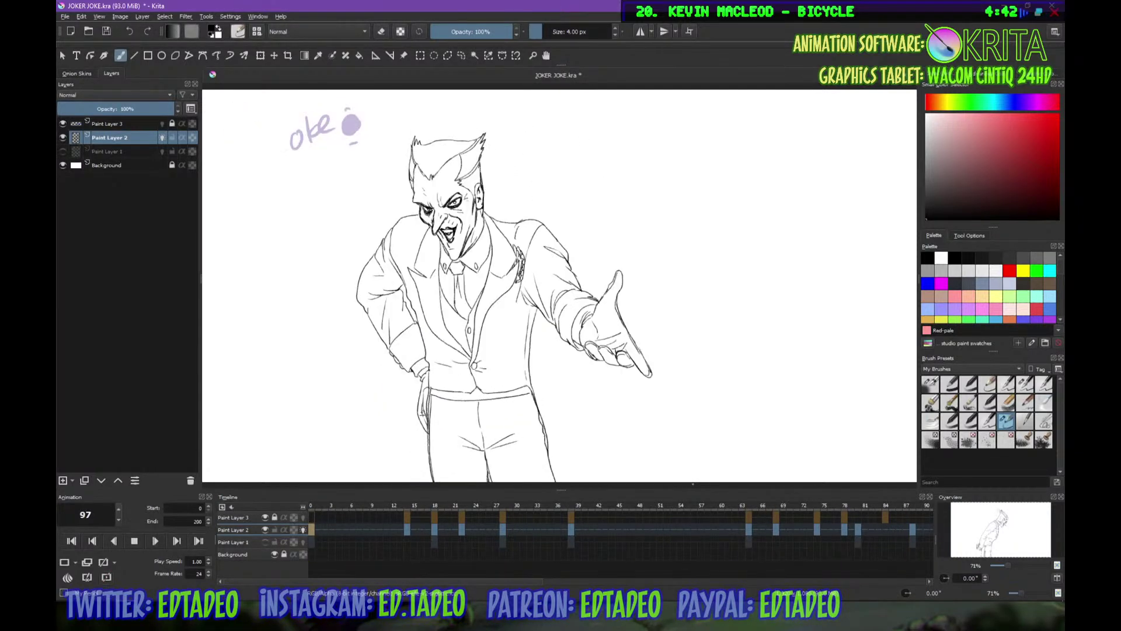
left_click(135, 541)
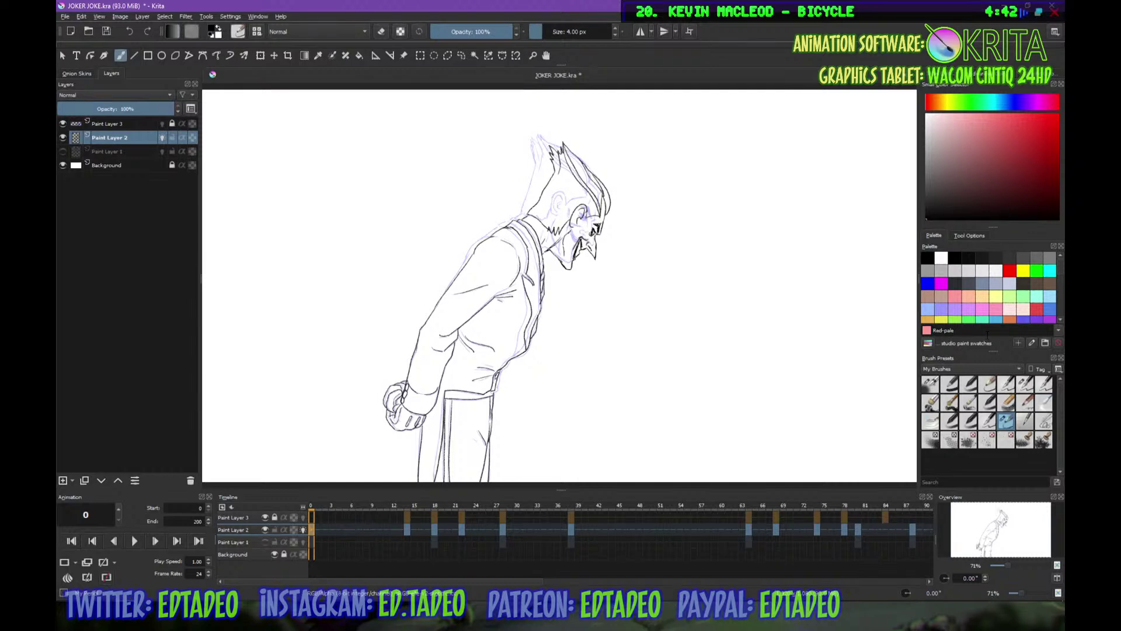
Compare the drawings around frames 78 and 80, and create a blank keyframe at frame 84 on Paint Layer 2
left_click_drag(538, 581, 539, 581)
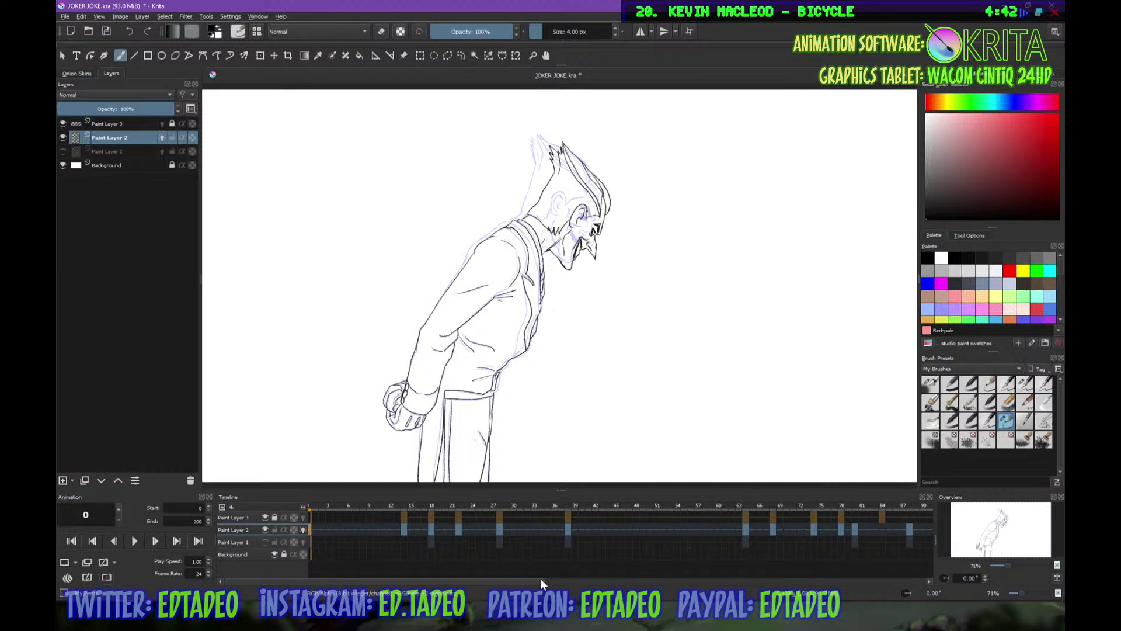
left_click_drag(541, 580, 541, 572)
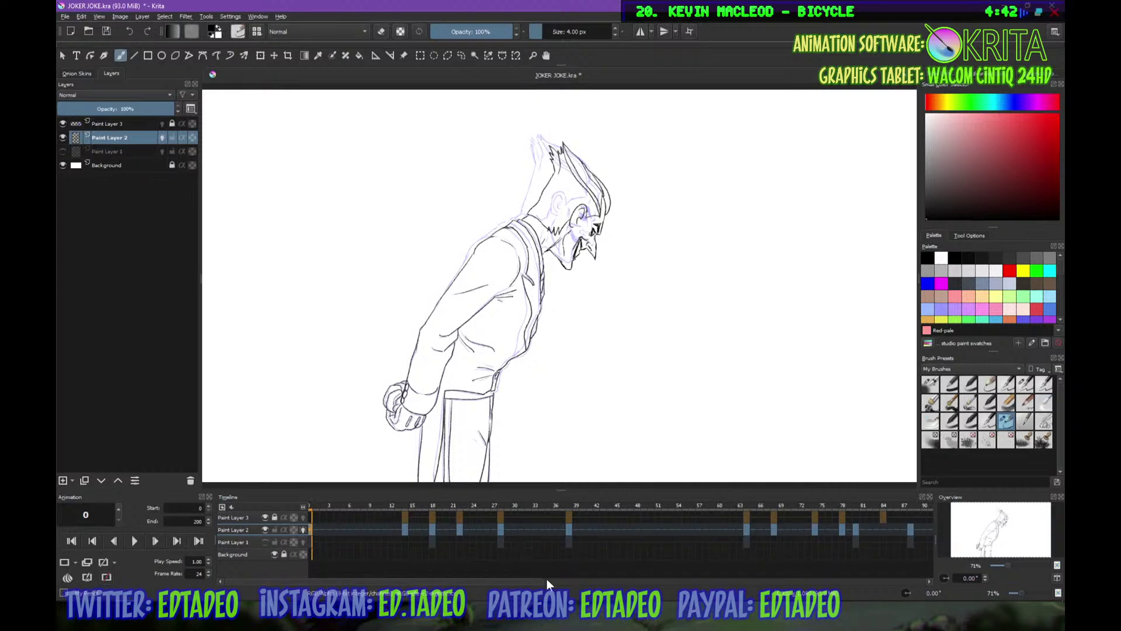
left_click_drag(545, 581, 648, 587)
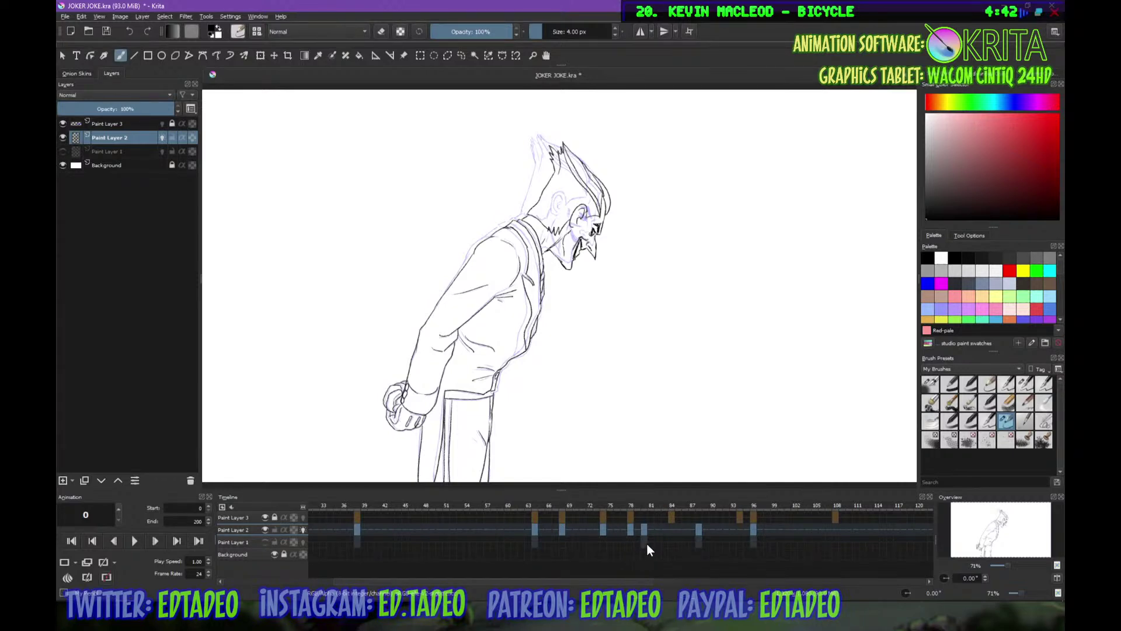
left_click_drag(636, 528, 645, 531)
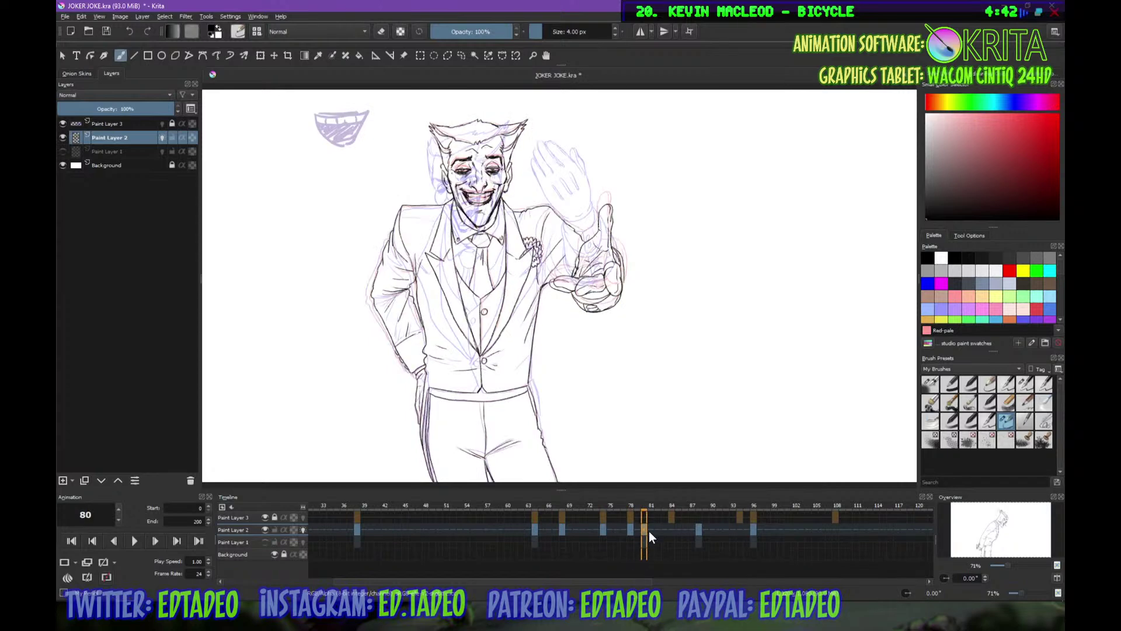
left_click(633, 506)
left_click(643, 507)
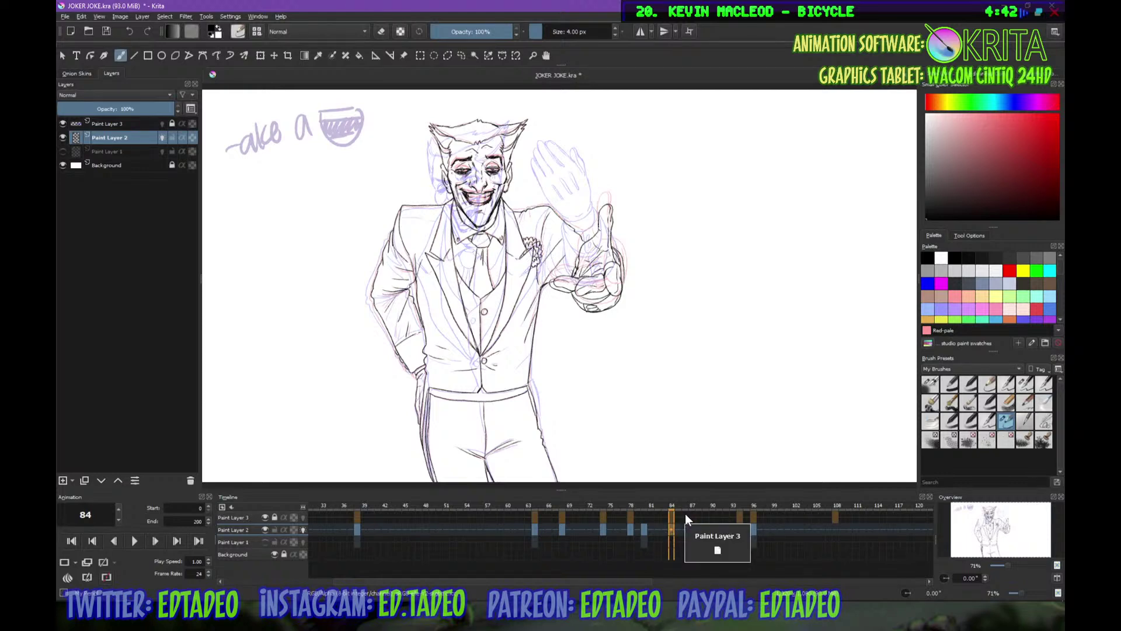
key("Delete")
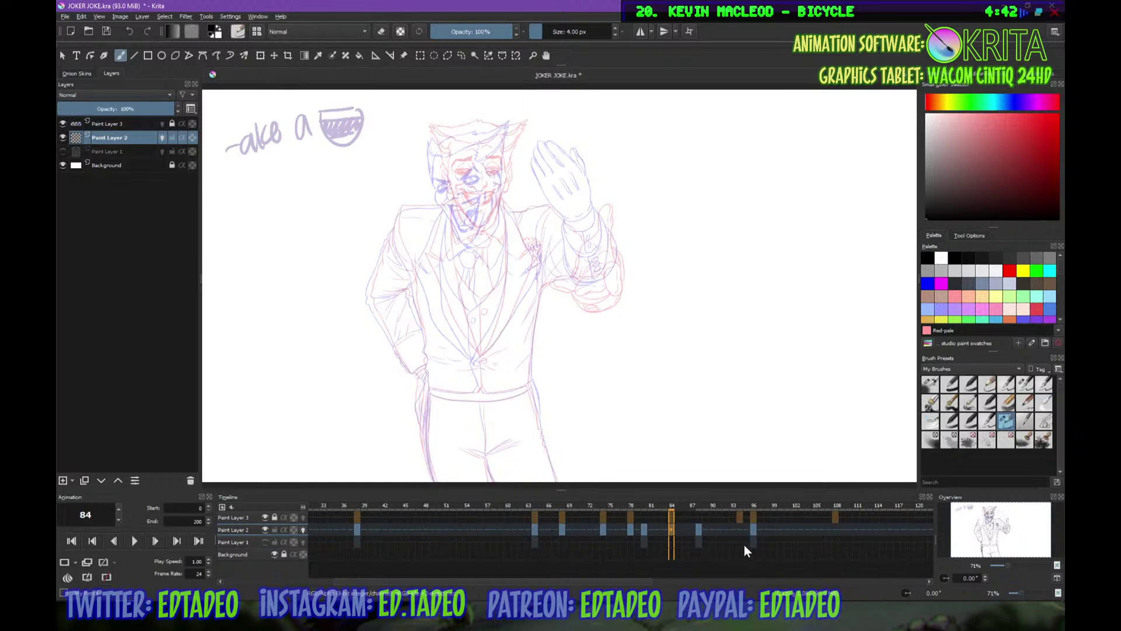
left_click_drag(685, 574, 661, 583)
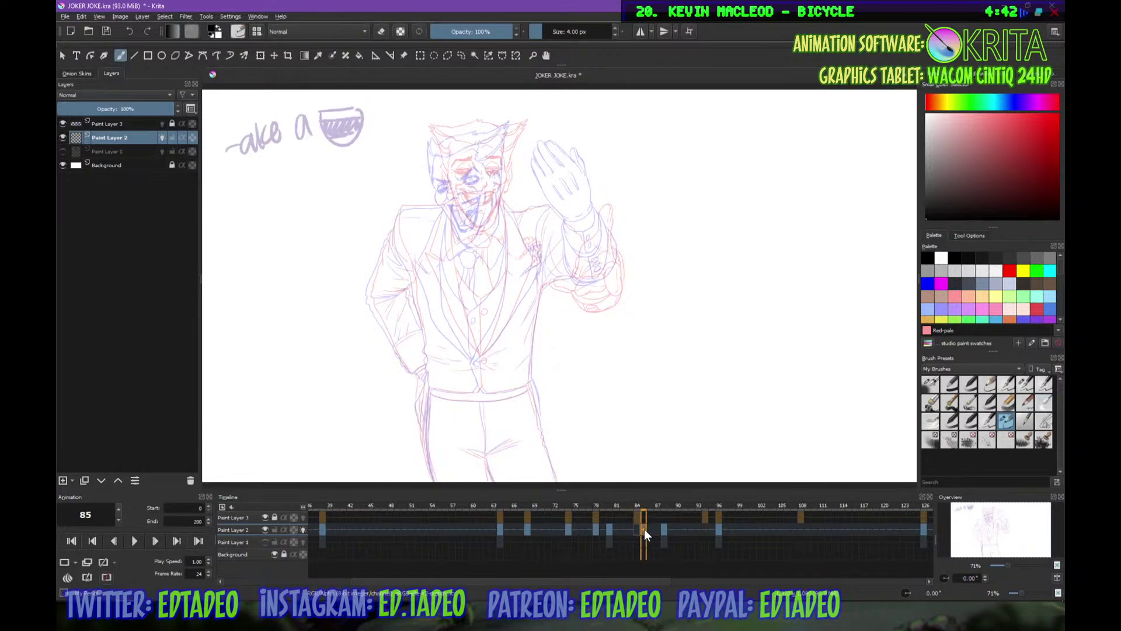
Sketch the nose on frame 84, with its bridge, tip and nostrils, between the two onion-skinned faces
scroll(558, 275, "up", 5)
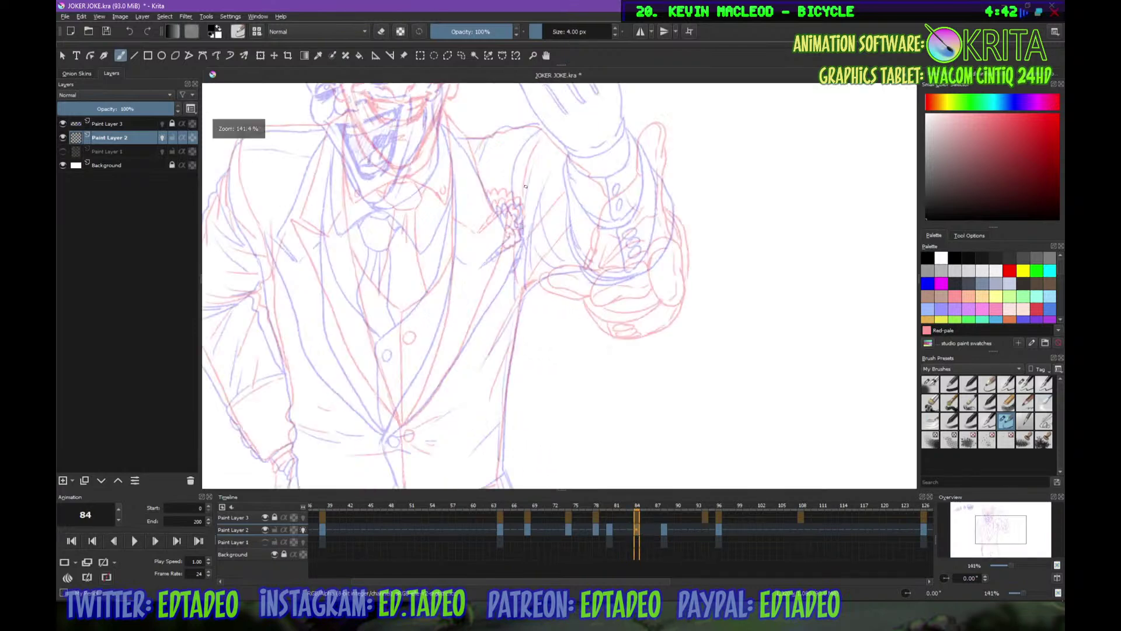
left_click_drag(558, 275, 648, 342)
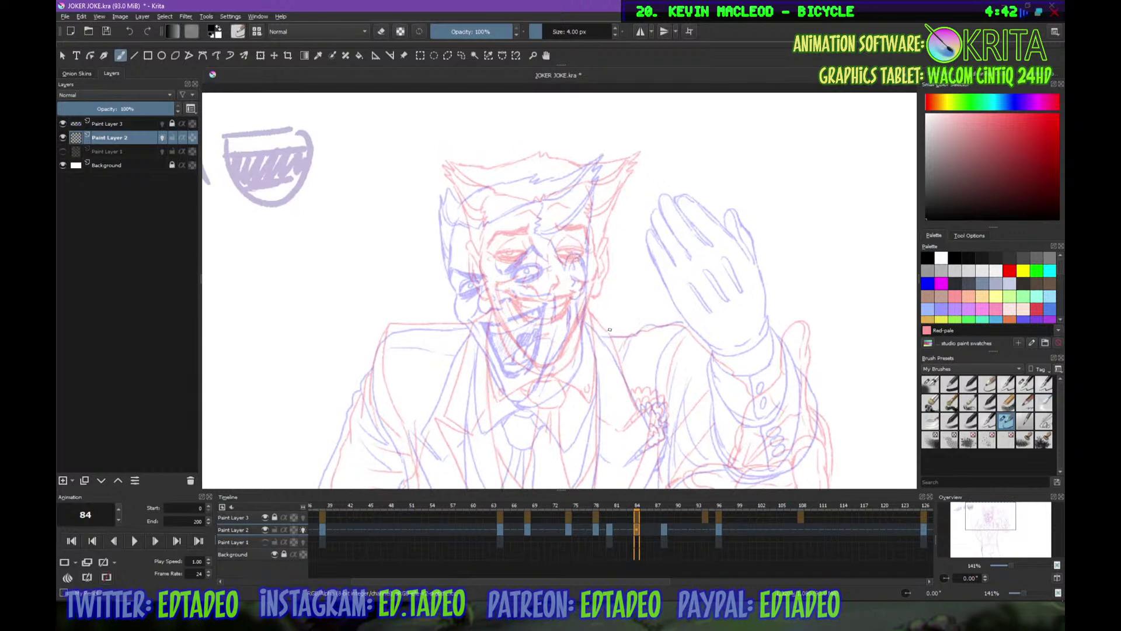
scroll(572, 279, "up", 3)
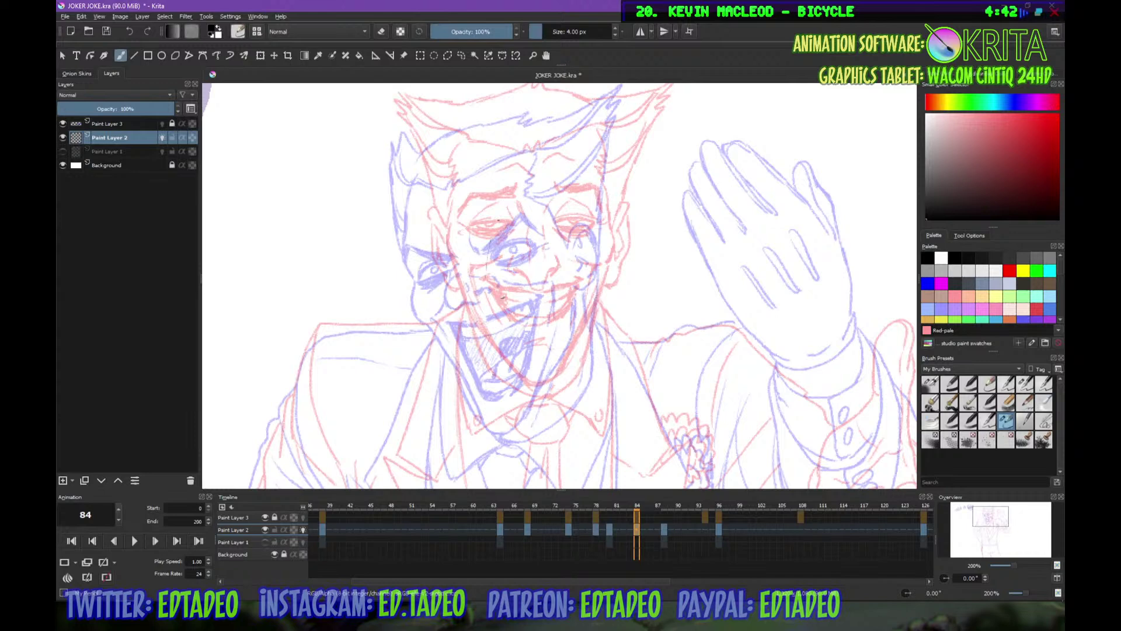
left_click_drag(498, 219, 493, 234)
left_click_drag(489, 290, 522, 281)
left_click_drag(486, 225, 494, 232)
mouse_move(494, 233)
left_mouse_down()
mouse_move(483, 240)
mouse_move(499, 294)
mouse_move(484, 291)
mouse_move(525, 281)
mouse_move(509, 297)
mouse_move(534, 274)
mouse_move(528, 263)
mouse_move(535, 280)
mouse_move(524, 265)
left_mouse_up()
left_click_drag(483, 234, 491, 266)
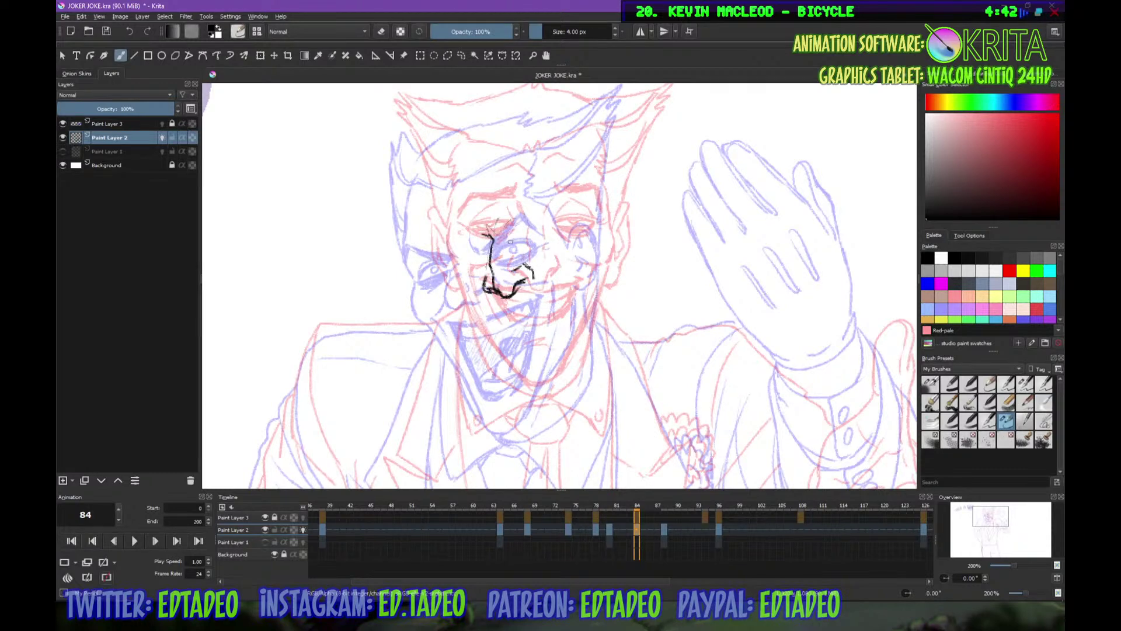
Sketch both angular eyebrows and the small frown creases between them
mouse_move(476, 218)
left_mouse_down()
mouse_move(484, 230)
mouse_move(445, 227)
mouse_move(479, 227)
mouse_move(458, 225)
left_mouse_up()
mouse_move(436, 225)
left_mouse_down()
mouse_move(434, 241)
mouse_move(453, 227)
left_mouse_up()
left_click_drag(517, 217, 545, 206)
mouse_move(514, 216)
left_mouse_down()
mouse_move(565, 198)
mouse_move(574, 221)
left_mouse_up()
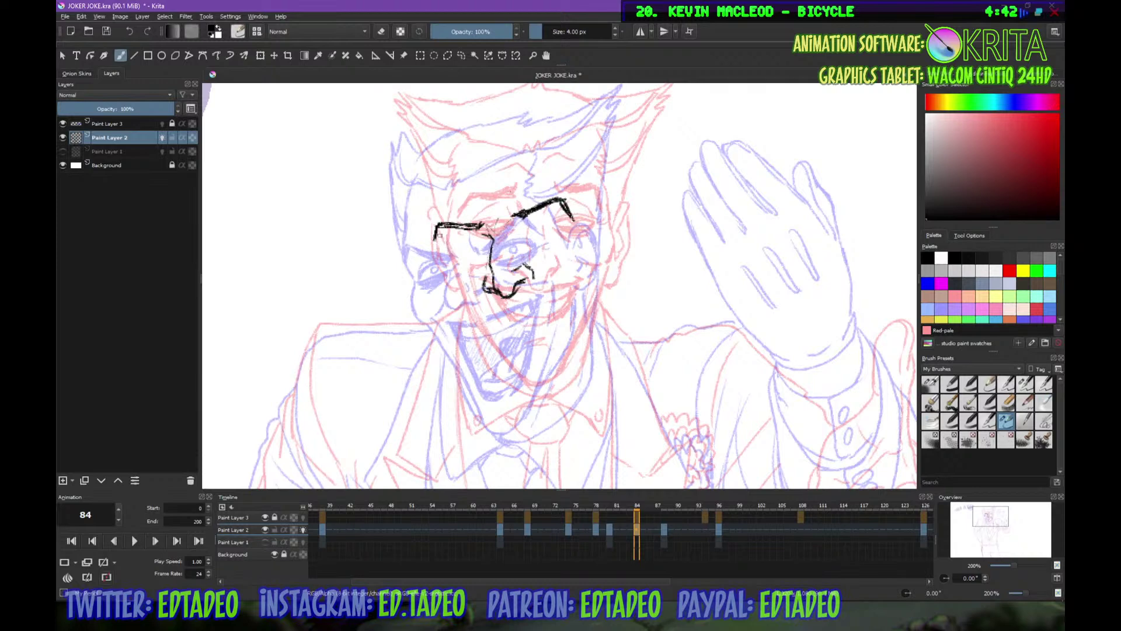
mouse_move(481, 232)
left_mouse_down()
mouse_move(494, 240)
mouse_move(494, 218)
mouse_move(454, 228)
left_mouse_up()
Draw the cheek contour and both sides of the long jaw, meeting at the pointed chin
mouse_move(434, 284)
left_mouse_down()
mouse_move(434, 269)
mouse_move(472, 350)
left_mouse_up()
mouse_move(452, 305)
left_mouse_down()
mouse_move(488, 374)
mouse_move(538, 410)
left_mouse_up()
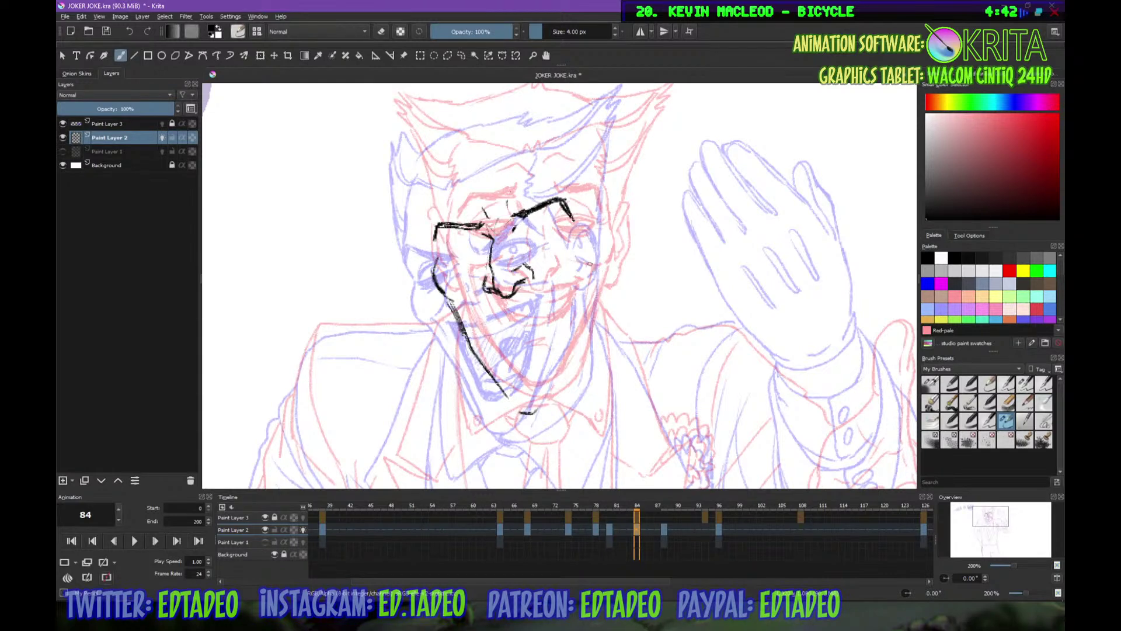
mouse_move(591, 288)
left_mouse_down()
mouse_move(590, 316)
mouse_move(533, 411)
left_mouse_up()
left_click_drag(561, 366, 532, 413)
left_click_drag(567, 357, 540, 392)
mouse_move(567, 357)
left_mouse_down()
mouse_move(529, 413)
mouse_move(507, 407)
mouse_move(527, 414)
left_mouse_up()
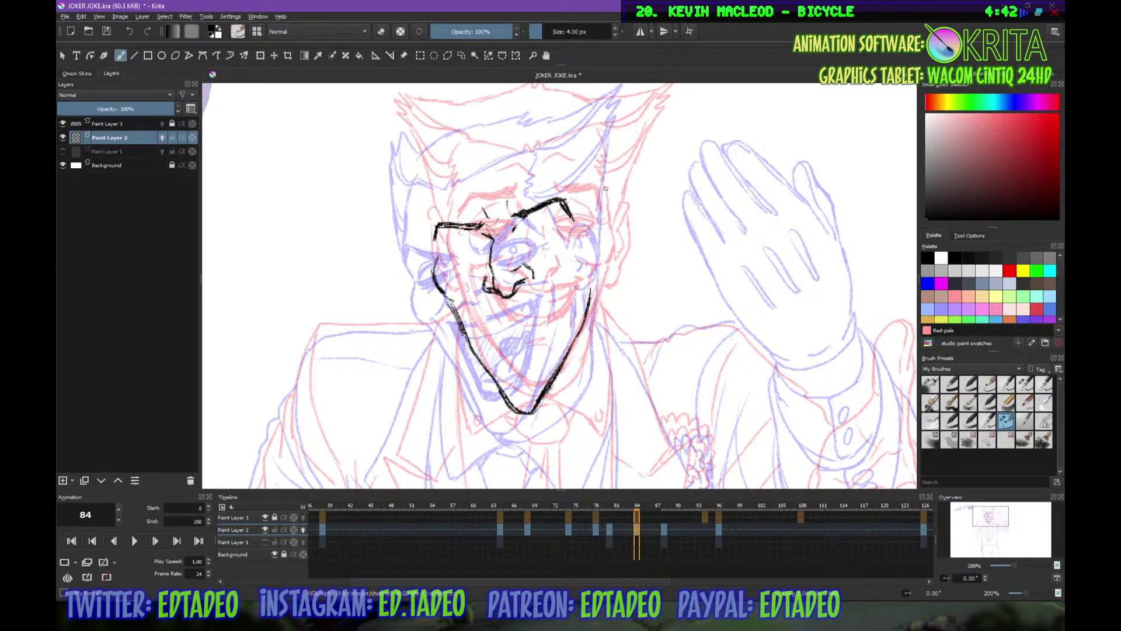
Add a small crease above the raised eyebrow and sketch the hair's outer edges on both sides of the head
left_click_drag(572, 187, 584, 197)
left_click_drag(618, 169, 613, 197)
left_click_drag(628, 145, 614, 198)
left_click_drag(433, 188, 438, 264)
left_click_drag(432, 249, 437, 267)
left_click_drag(430, 198, 425, 228)
mouse_move(409, 161)
left_mouse_down()
mouse_move(421, 210)
mouse_move(413, 165)
left_mouse_up()
Extend the hair's outer edge above the lower eyebrow up to a jagged pointed tip
key("e")
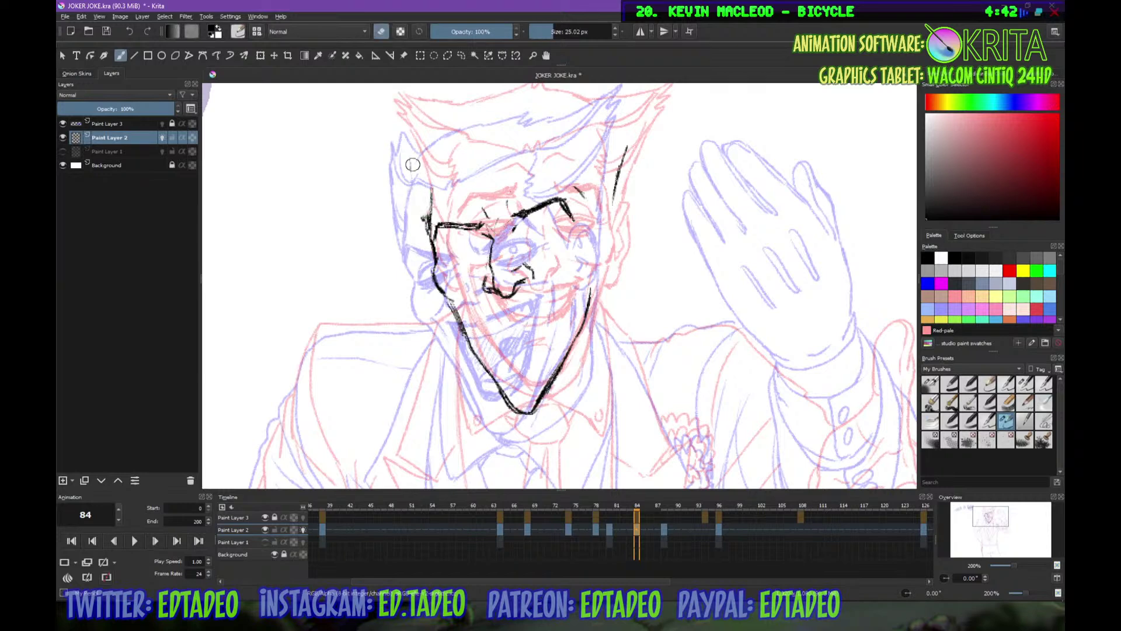
key("e")
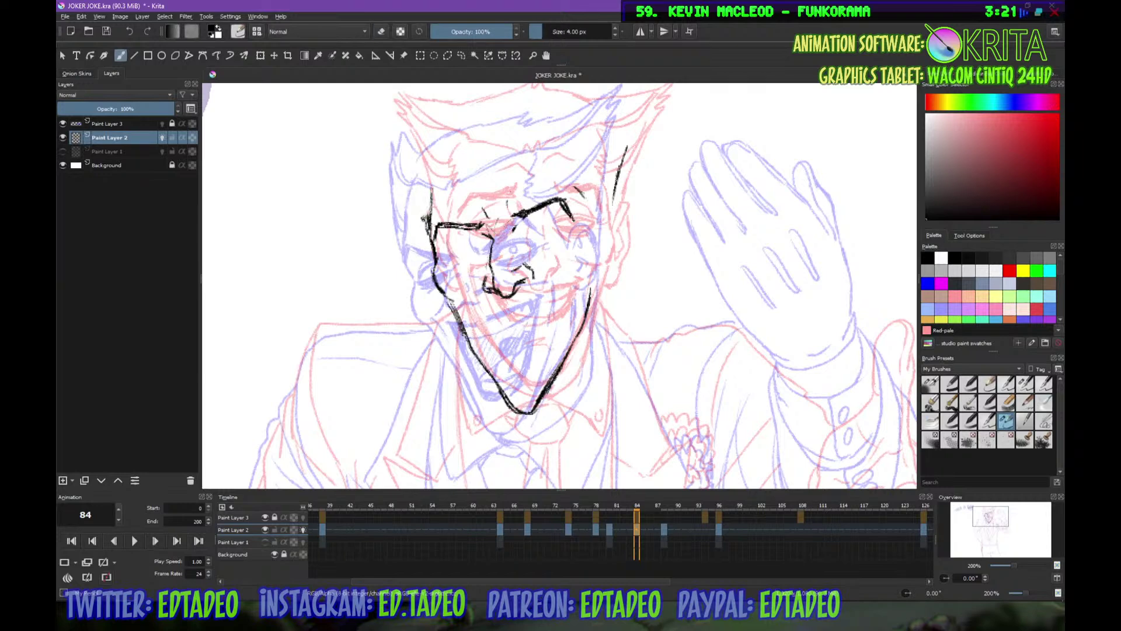
mouse_move(416, 178)
left_mouse_down()
mouse_move(425, 225)
mouse_move(420, 206)
left_mouse_up()
mouse_move(399, 132)
left_mouse_down()
mouse_move(413, 174)
mouse_move(398, 105)
mouse_move(414, 100)
left_mouse_up()
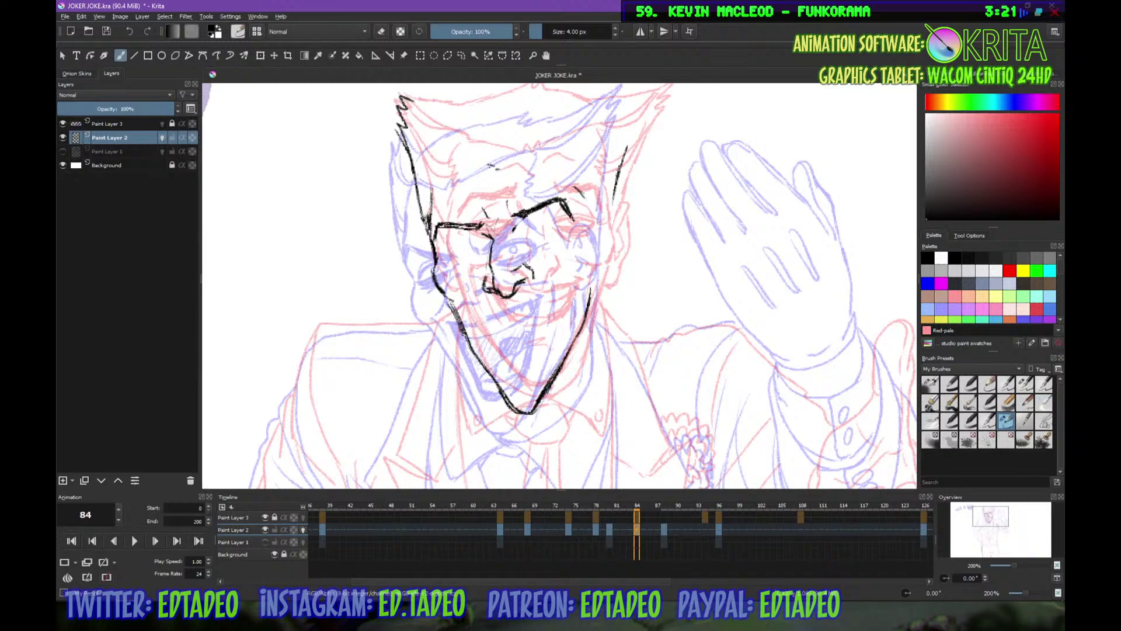
Draw the first part of the hairline, rising from the temple and curving over the lower eyebrow
left_click_drag(447, 157, 494, 168)
mouse_move(435, 186)
left_mouse_down()
mouse_move(431, 218)
mouse_move(442, 156)
mouse_move(452, 156)
left_mouse_up()
key("ctrl+z")
Redraw the hair tip lower and outline the hair's top edge across to the opposite spike and down its side
left_click_drag(514, 162, 555, 240)
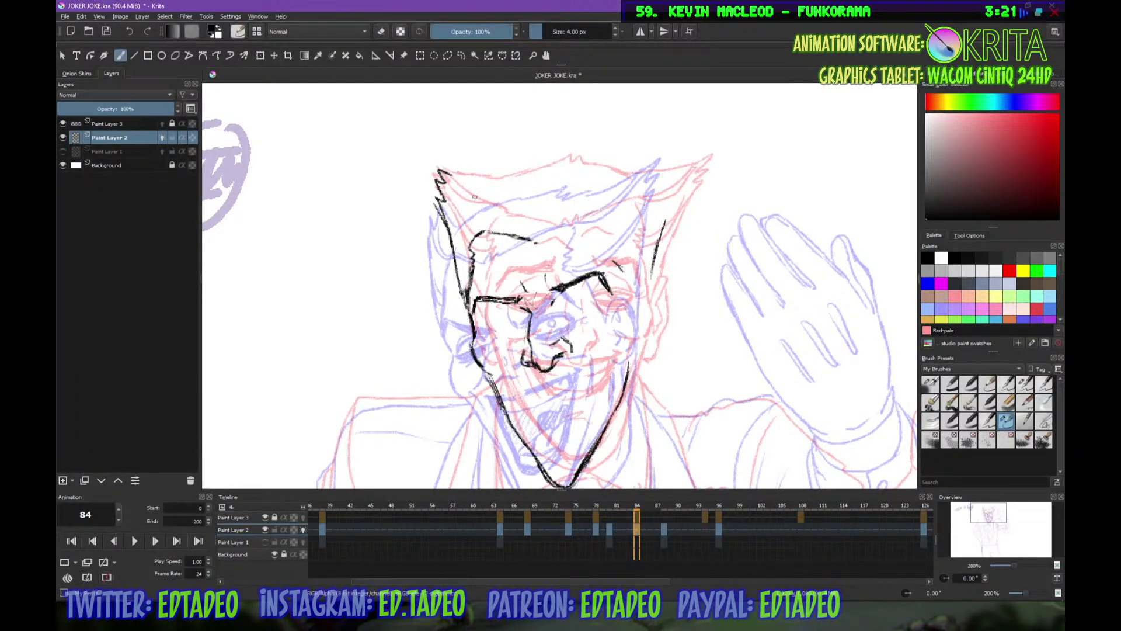
key("e")
mouse_move(439, 170)
left_mouse_down()
mouse_move(443, 193)
mouse_move(462, 200)
mouse_move(575, 173)
mouse_move(636, 175)
mouse_move(687, 155)
mouse_move(667, 209)
left_mouse_up()
key("e")
key("ctrl+z")
key("ctrl+z")
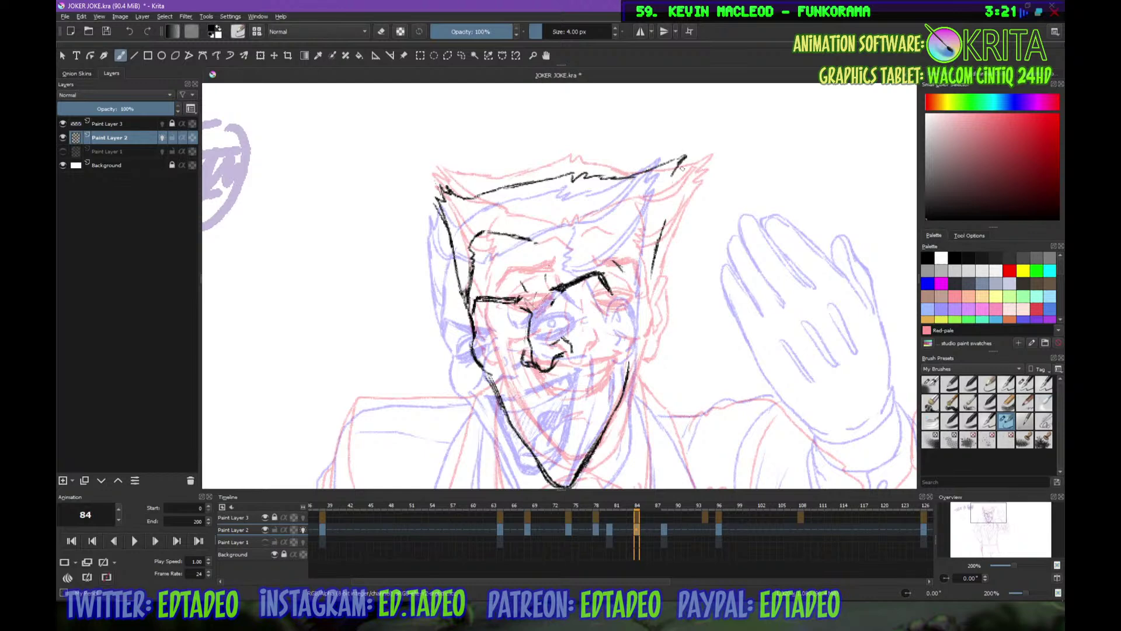
left_click_drag(686, 158, 663, 222)
Complete the jagged hairline across the forehead and down to the temple beside the raised eyebrow
left_click_drag(538, 241, 571, 226)
mouse_move(608, 260)
left_mouse_down()
mouse_move(605, 213)
mouse_move(624, 280)
mouse_move(608, 208)
left_mouse_up()
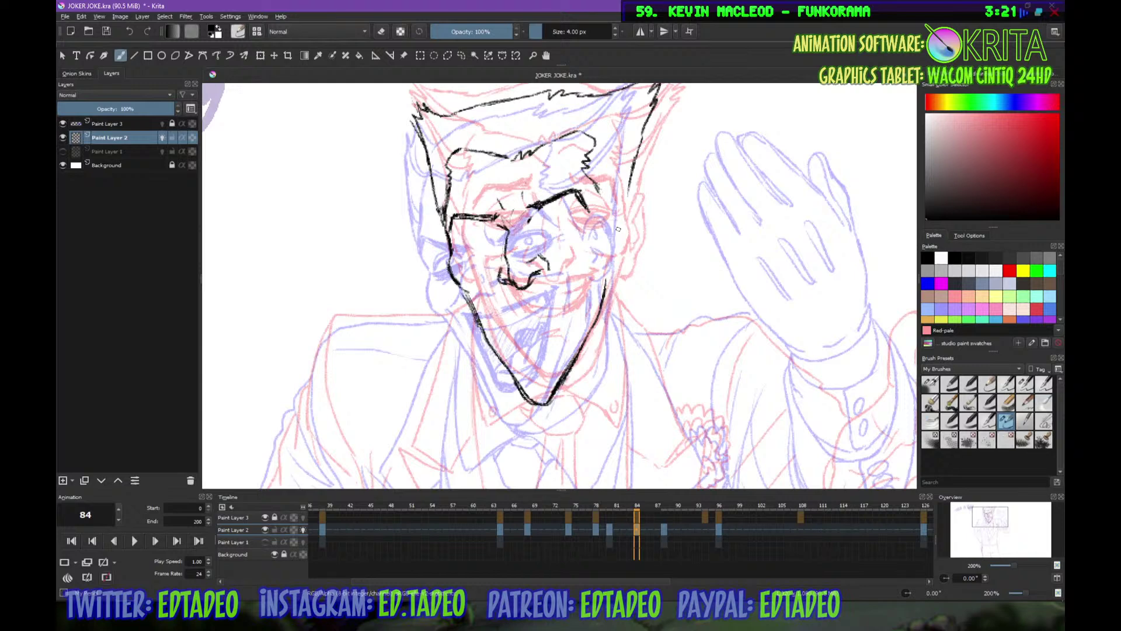
left_click_drag(583, 207, 595, 213)
left_click_drag(618, 218, 623, 240)
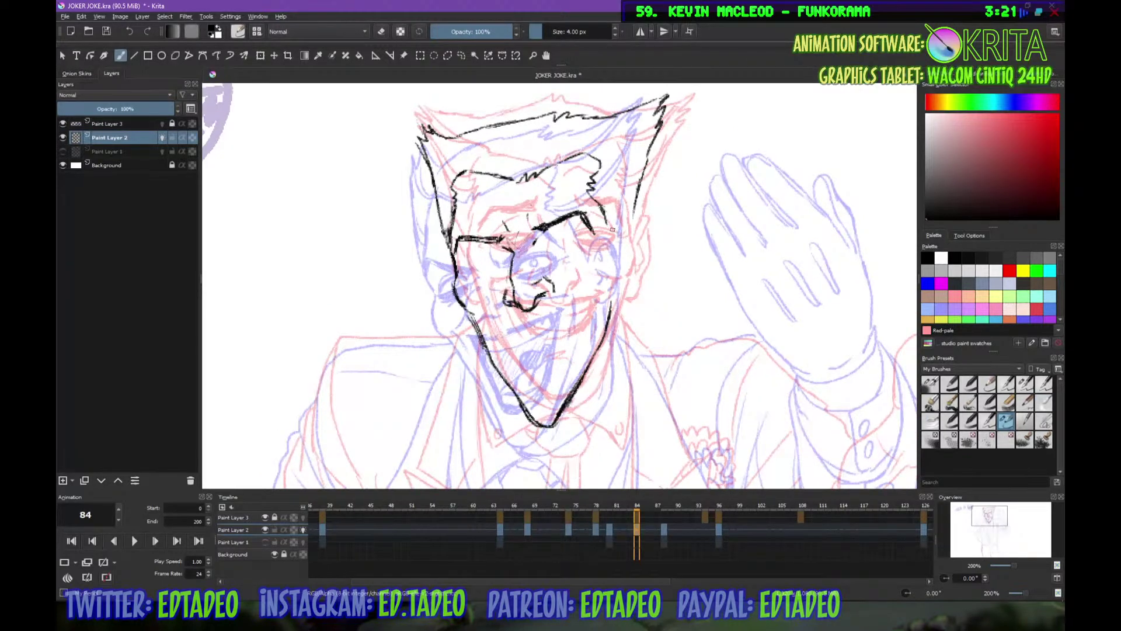
Outline the ear below the temple beside the raised eyebrow and add its inner contour lines
mouse_move(623, 229)
left_mouse_down()
mouse_move(616, 243)
mouse_move(634, 227)
mouse_move(604, 242)
mouse_move(635, 245)
mouse_move(635, 266)
mouse_move(612, 299)
left_mouse_up()
left_click_drag(615, 291, 610, 307)
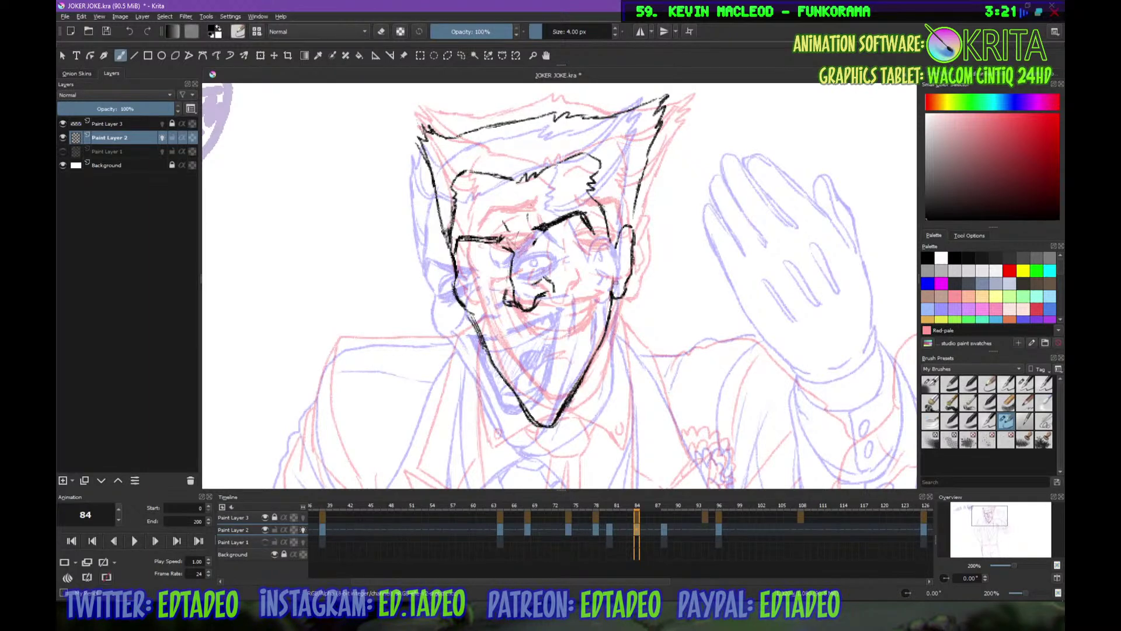
left_click_drag(617, 239, 618, 276)
left_click_drag(627, 235, 621, 258)
Redraw and darken the cheek and jaw contour on the lowered-eyebrow side of the face, from the eye down towards the chin
left_click_drag(450, 257, 454, 276)
left_click_drag(450, 263, 476, 327)
key("e")
key("e")
left_click_drag(462, 310, 496, 369)
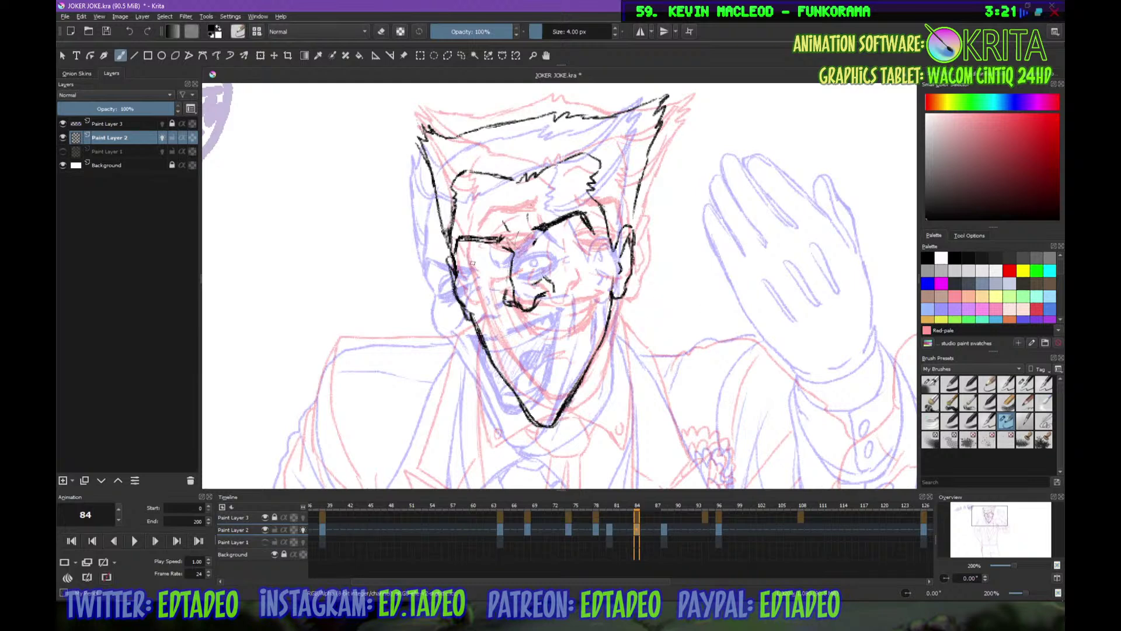
Compare the neighbouring frames, return to frame 84 and draw both wide eyes with dark outlines and small pupils under the eyebrows
mouse_move(622, 501)
left_mouse_down()
mouse_move(610, 505)
mouse_move(721, 495)
mouse_move(600, 498)
left_mouse_up()
left_click(637, 506)
mouse_move(469, 267)
left_mouse_down()
mouse_move(500, 249)
mouse_move(500, 277)
left_mouse_up()
mouse_move(543, 247)
left_mouse_down()
mouse_move(584, 231)
mouse_move(591, 256)
mouse_move(544, 246)
mouse_move(581, 227)
left_mouse_up()
mouse_move(468, 257)
left_mouse_down()
mouse_move(503, 248)
mouse_move(485, 263)
left_mouse_up()
left_click_drag(570, 240, 573, 243)
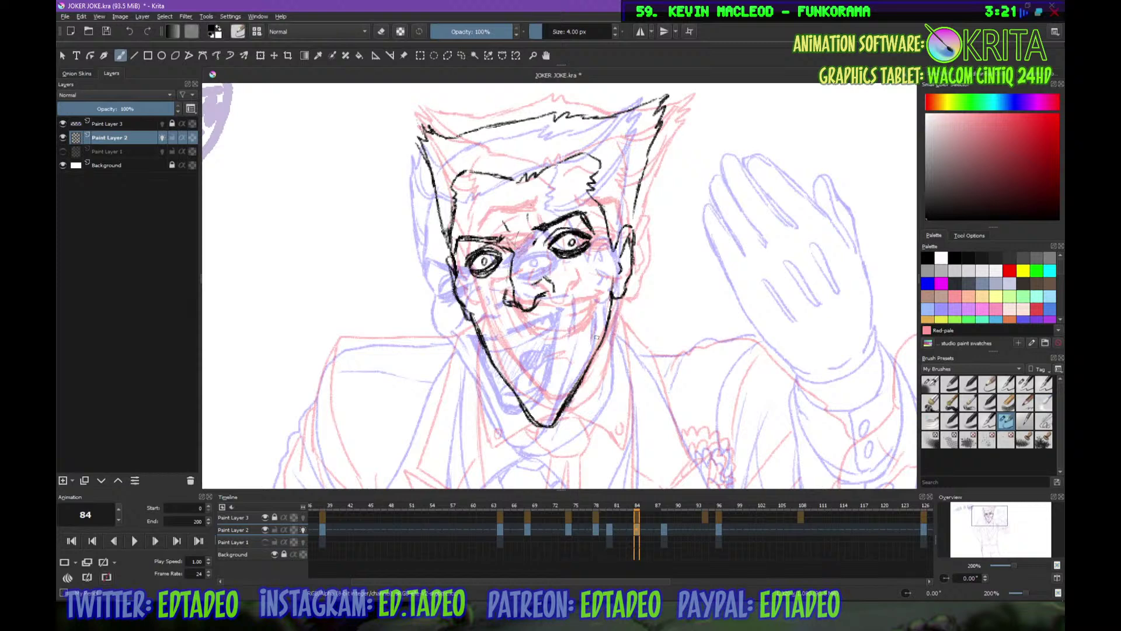
Draw the cheek creases on both sides of the nose, above the corners of the mouth
left_click_drag(481, 298, 496, 311)
mouse_move(562, 288)
left_mouse_down()
mouse_move(605, 294)
mouse_move(616, 309)
mouse_move(594, 288)
left_mouse_up()
mouse_move(496, 301)
left_mouse_down()
mouse_move(479, 314)
mouse_move(501, 358)
left_mouse_up()
key("1")
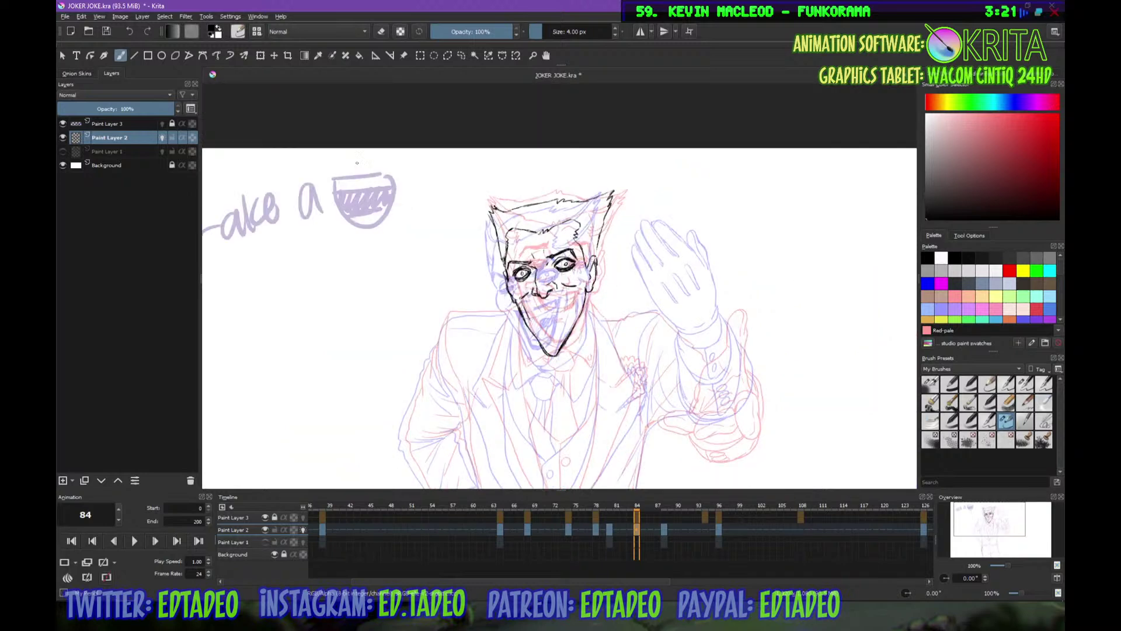
left_click_drag(334, 179, 394, 175)
key("ctrl+z")
key("ctrl+z")
key("2")
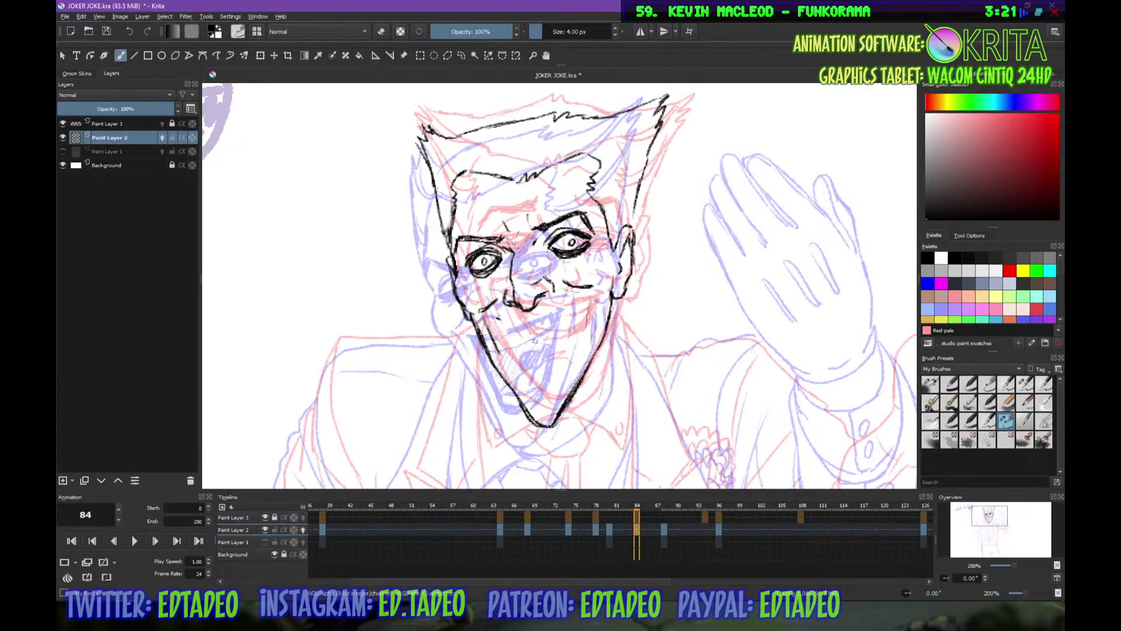
Outline the wide open grin with its curved upper lip and pointed lower lip, and shade the mouth's interior around the tongue
mouse_move(491, 315)
left_mouse_down()
mouse_move(529, 323)
mouse_move(583, 300)
mouse_move(547, 326)
mouse_move(519, 320)
mouse_move(572, 307)
mouse_move(528, 322)
mouse_move(517, 361)
mouse_move(533, 386)
mouse_move(526, 372)
mouse_move(549, 380)
left_mouse_up()
mouse_move(575, 307)
left_mouse_down()
mouse_move(565, 351)
mouse_move(542, 379)
left_mouse_up()
mouse_move(495, 321)
left_mouse_down()
mouse_move(540, 380)
mouse_move(525, 364)
mouse_move(542, 377)
mouse_move(560, 363)
left_mouse_up()
left_click_drag(576, 309, 557, 364)
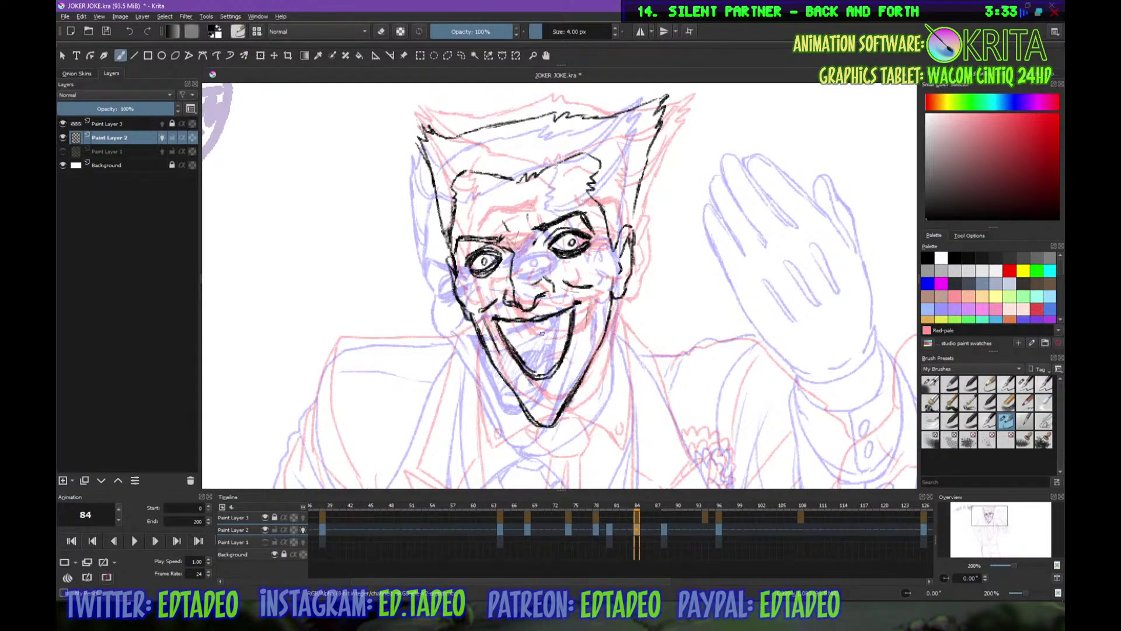
mouse_move(500, 322)
left_mouse_down()
mouse_move(513, 337)
mouse_move(572, 313)
mouse_move(527, 334)
mouse_move(550, 362)
mouse_move(563, 357)
left_mouse_up()
mouse_move(500, 323)
left_mouse_down()
mouse_move(522, 354)
mouse_move(571, 325)
mouse_move(521, 357)
left_mouse_up()
Add short wrinkle lines beside the bridge of the nose and at the outer corner of the eye near the ear
key("minus")
key("minus")
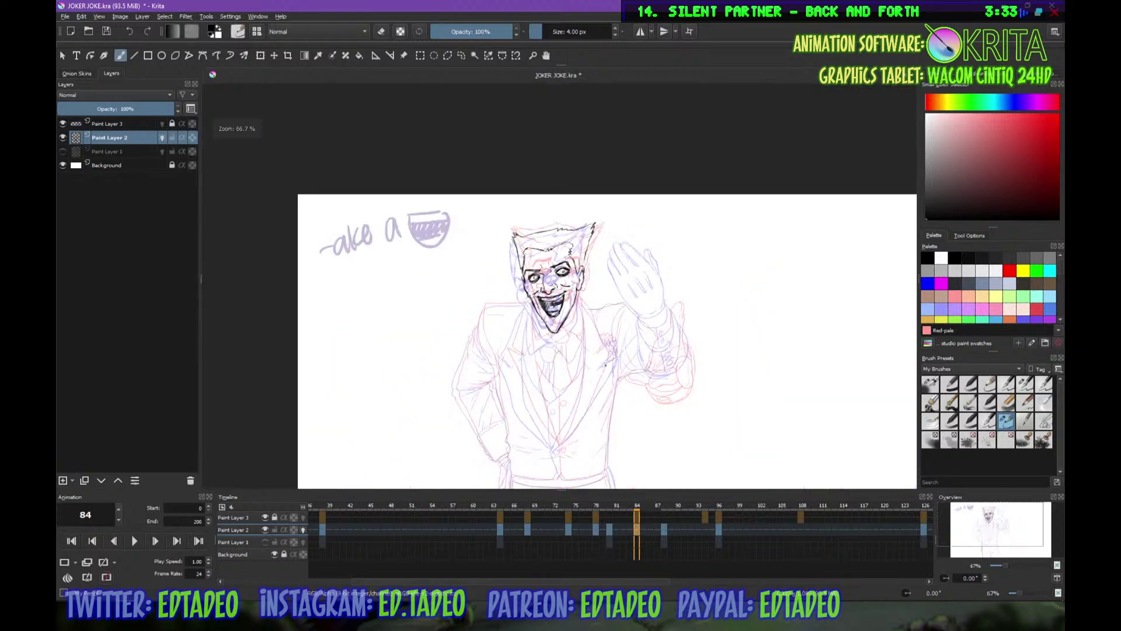
key("plus")
key("plus")
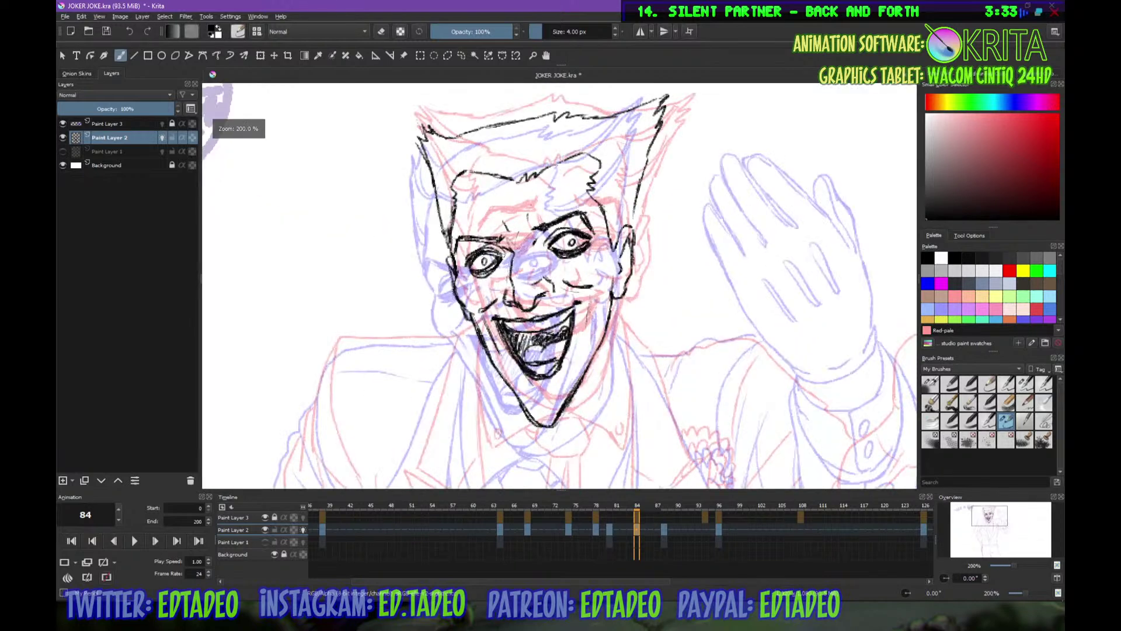
mouse_move(545, 253)
left_mouse_down()
mouse_move(575, 264)
mouse_move(515, 283)
mouse_move(470, 279)
left_mouse_up()
left_click_drag(592, 235, 603, 248)
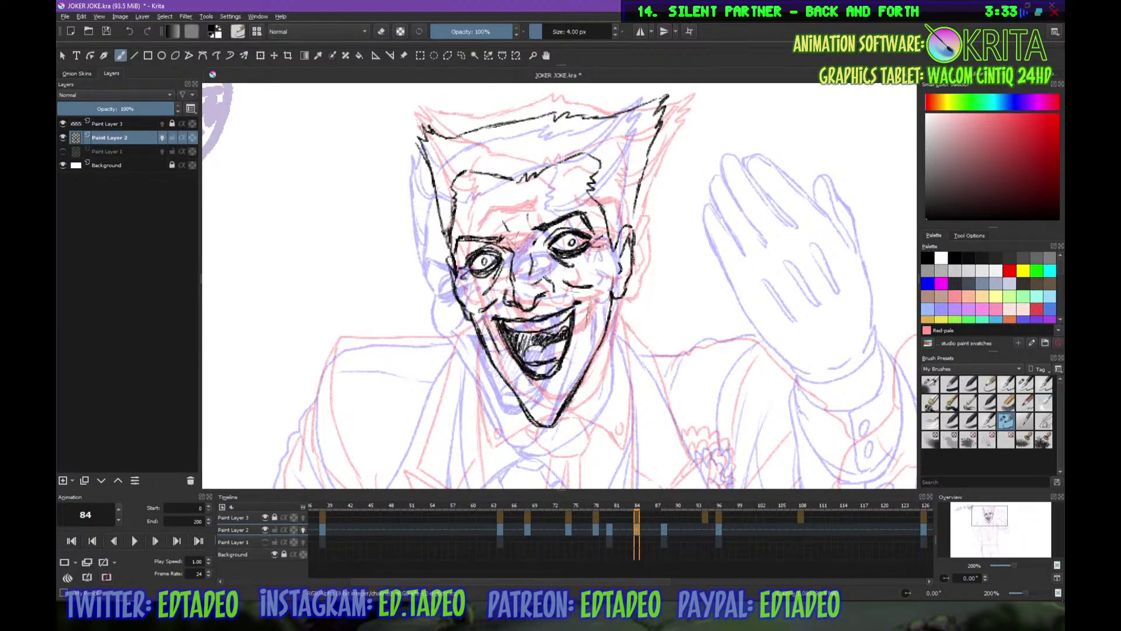
Draw the long smile creases flanking the mouth and reinforce the face contour at the temple, ear and jaw
left_click_drag(592, 294, 569, 398)
left_click_drag(592, 339, 576, 384)
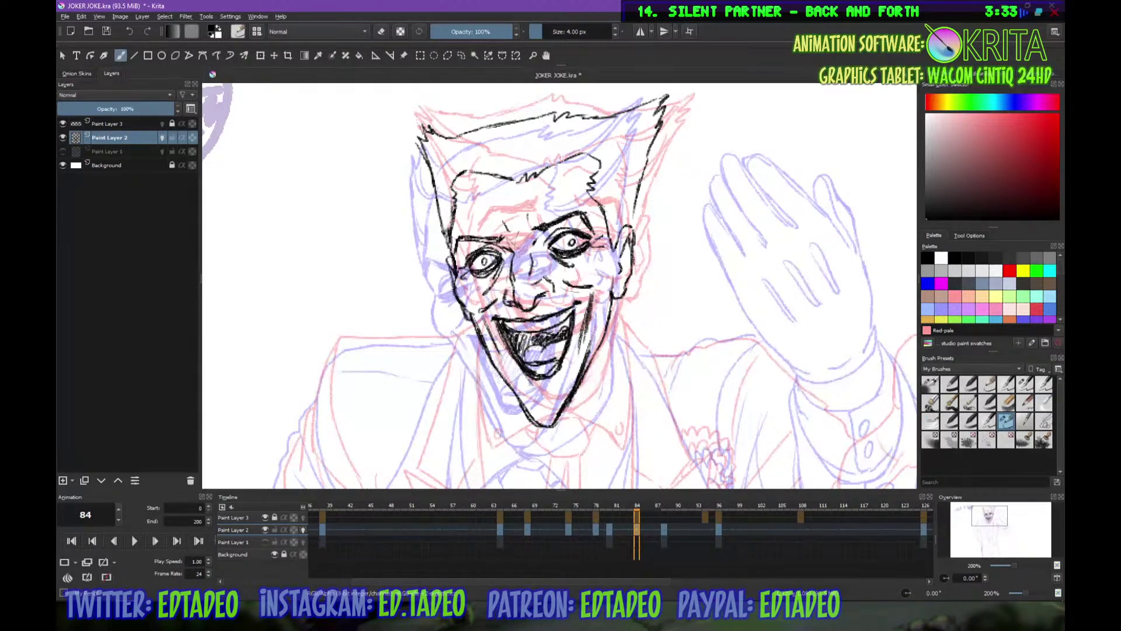
left_click_drag(481, 312, 494, 340)
left_click_drag(445, 228, 444, 247)
left_click_drag(613, 258, 608, 282)
left_click_drag(596, 341, 610, 263)
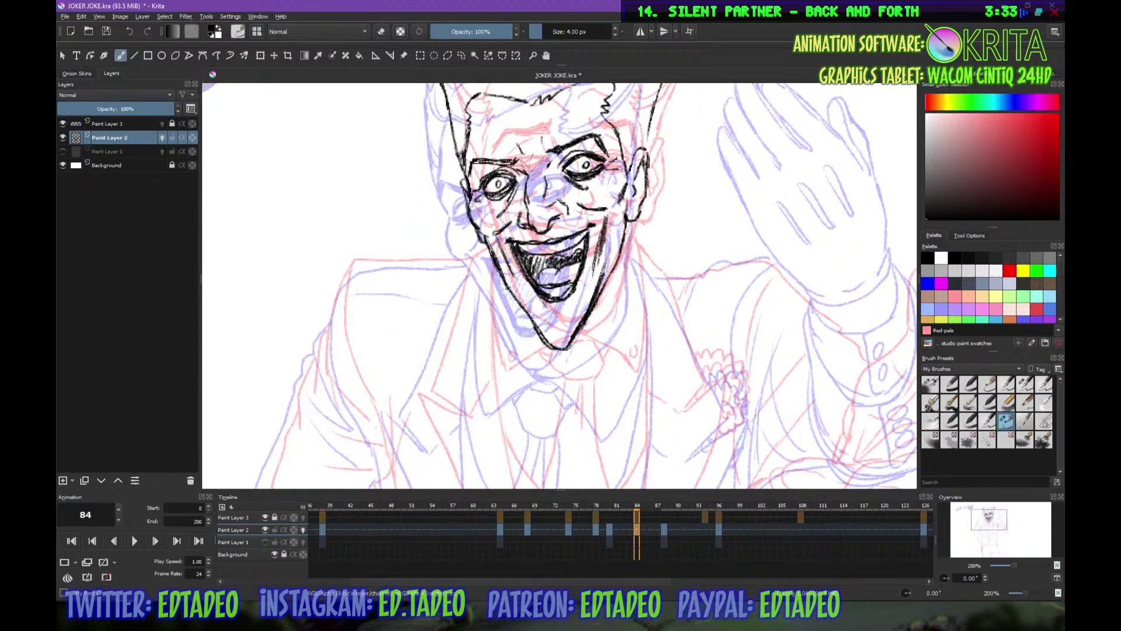
Start the jacket's inner lapel edge below the jaw on the lowered-arm side and mark the crease on the chin
left_click_drag(552, 326, 575, 233)
mouse_move(545, 285)
left_mouse_down()
mouse_move(538, 210)
mouse_move(513, 156)
mouse_move(514, 191)
left_mouse_up()
left_click_drag(518, 151, 512, 237)
left_click_drag(514, 179, 510, 274)
left_click_drag(575, 203, 595, 204)
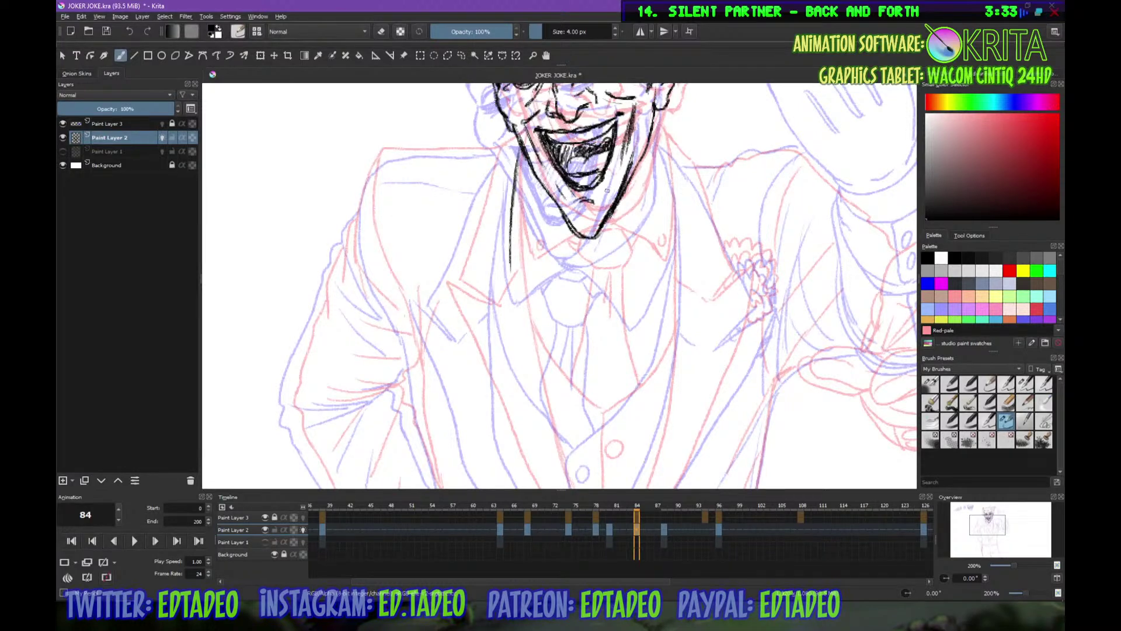
Extend the inner lapel edge down to the jacket's closure and draw the opposite inner edge, forming a deep V opening
scroll(601, 268, "down", 2)
left_click_drag(510, 191, 518, 333)
mouse_move(514, 291)
left_mouse_down()
mouse_move(526, 371)
mouse_move(487, 179)
left_mouse_up()
left_click_drag(488, 219, 521, 322)
left_click_drag(506, 285, 545, 369)
mouse_move(526, 330)
left_mouse_down()
mouse_move(556, 386)
mouse_move(611, 319)
mouse_move(560, 390)
mouse_move(596, 339)
left_mouse_up()
key("ctrl+z")
key("ctrl+z")
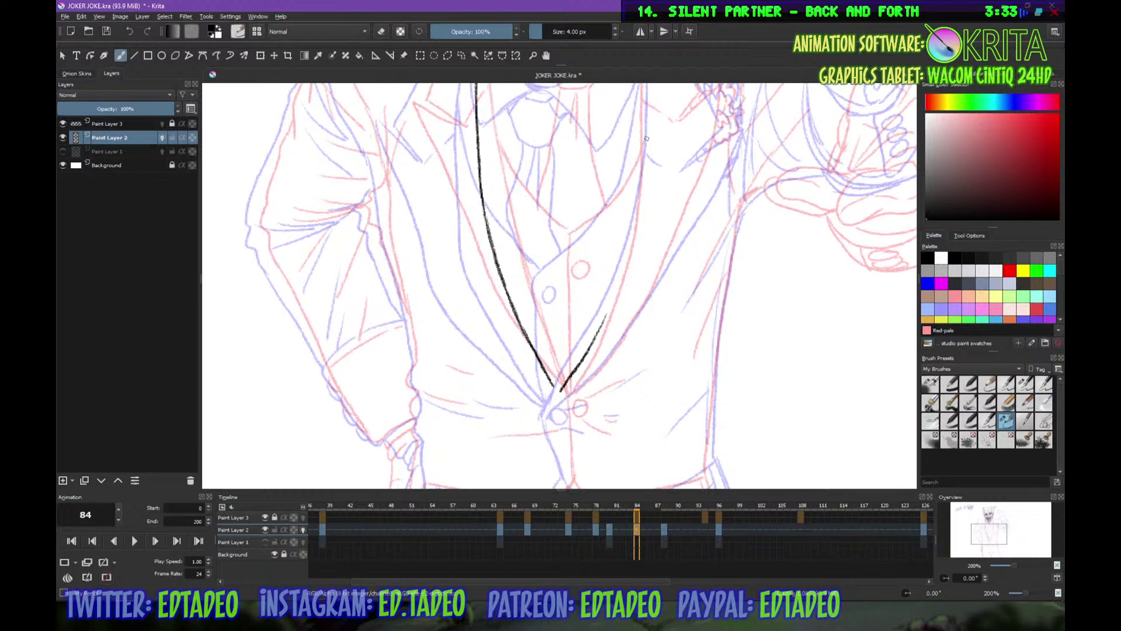
left_click_drag(645, 139, 605, 312)
left_click_drag(646, 212, 621, 388)
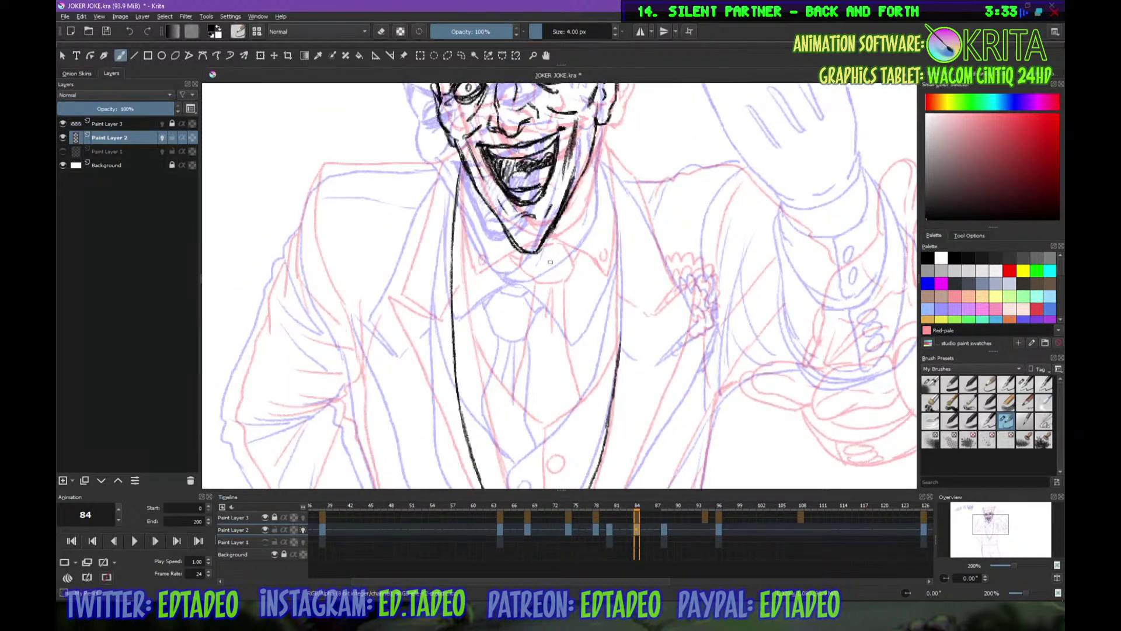
Draw the shirt's collar band curving beneath the chin and up both sides of the neck
left_click_drag(530, 264, 537, 261)
key("ctrl+z")
mouse_move(525, 264)
left_mouse_down()
mouse_move(568, 240)
mouse_move(593, 207)
left_mouse_up()
left_click_drag(599, 156, 592, 202)
left_click_drag(601, 126, 594, 174)
left_click_drag(497, 241, 523, 261)
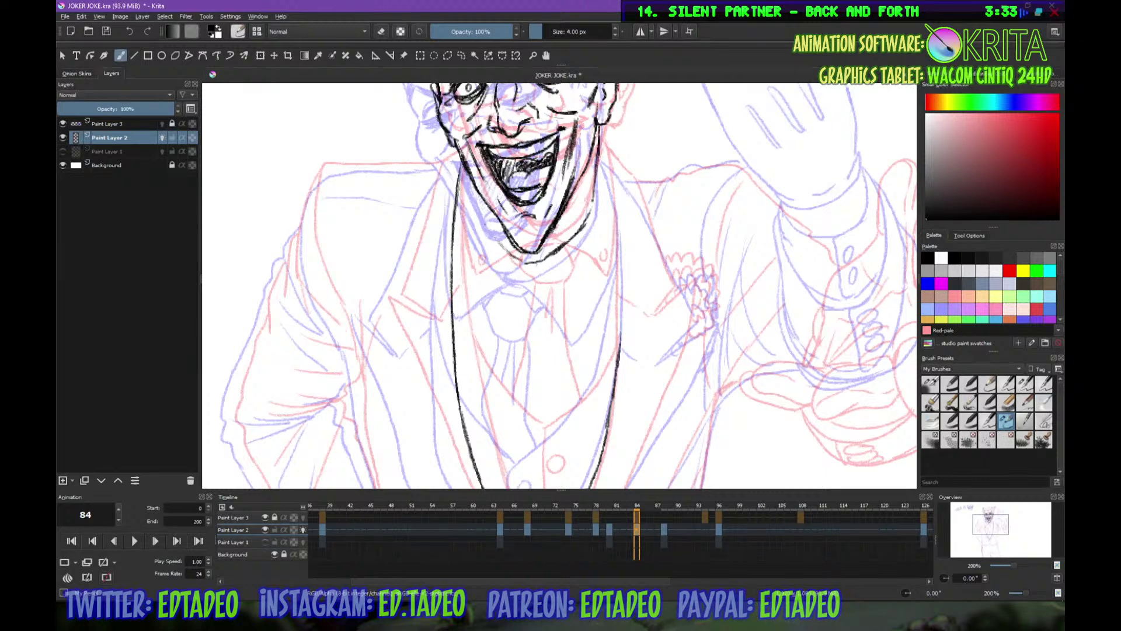
mouse_move(461, 166)
left_mouse_down()
mouse_move(508, 253)
mouse_move(528, 264)
mouse_move(541, 254)
left_mouse_up()
left_click_drag(589, 195, 583, 217)
Draw the two pointed shirt collar flaps with a small button on each, using frame 88 as reference
mouse_move(485, 209)
left_mouse_down()
mouse_move(495, 231)
mouse_move(472, 293)
left_mouse_up()
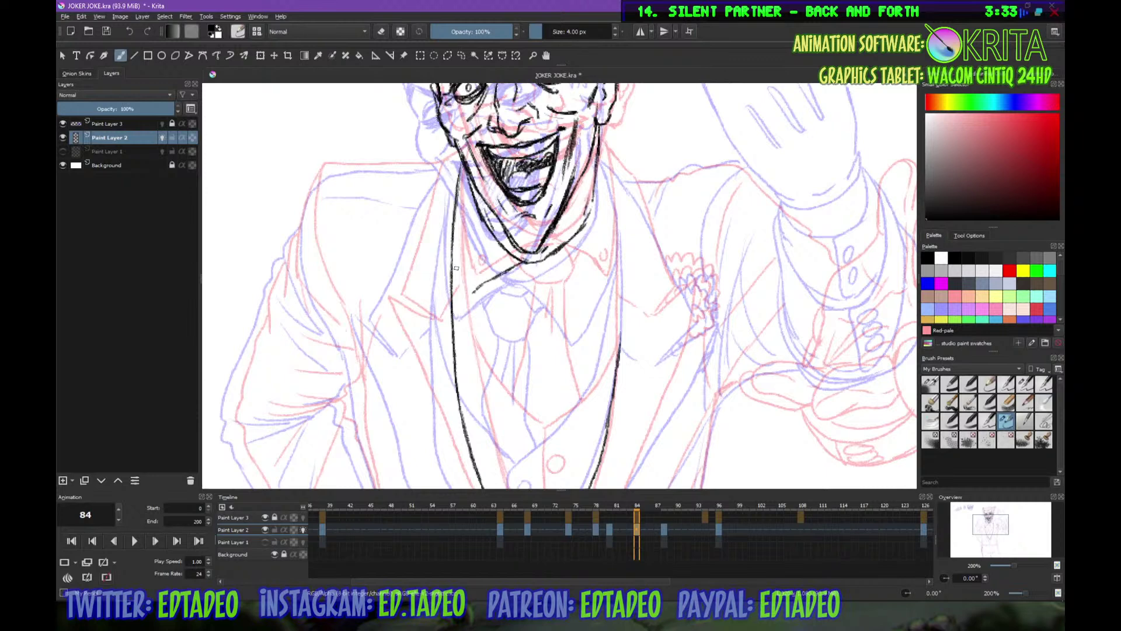
key("alt+period")
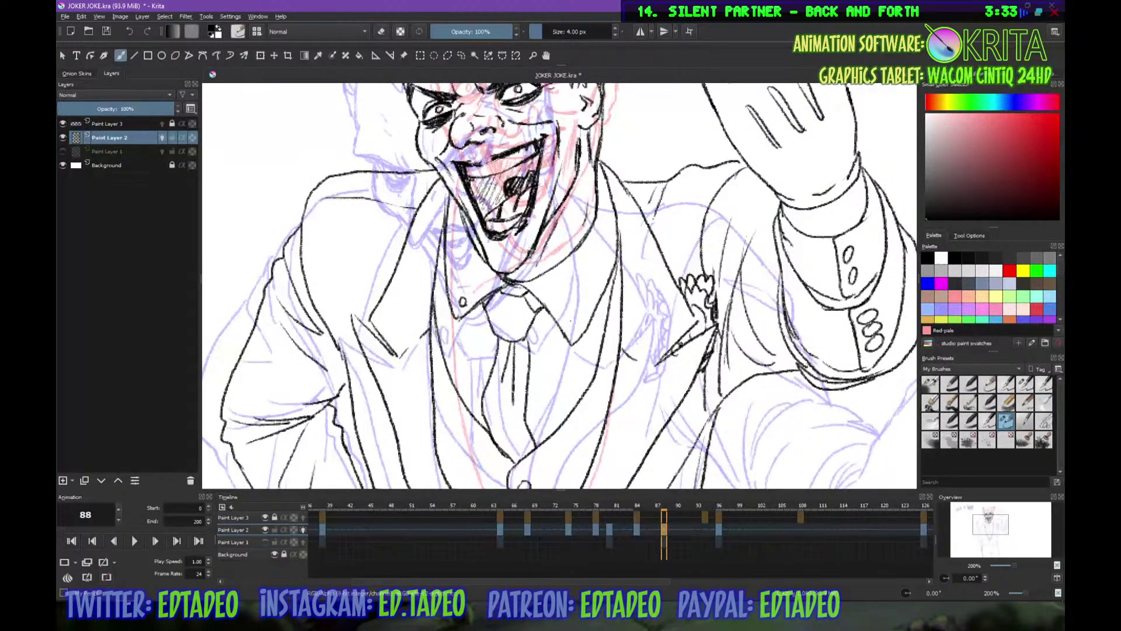
key("alt+comma")
mouse_move(454, 258)
left_mouse_down()
mouse_move(465, 290)
mouse_move(552, 270)
mouse_move(584, 308)
mouse_move(616, 261)
mouse_move(586, 281)
mouse_move(472, 275)
left_mouse_up()
key("ctrl+z")
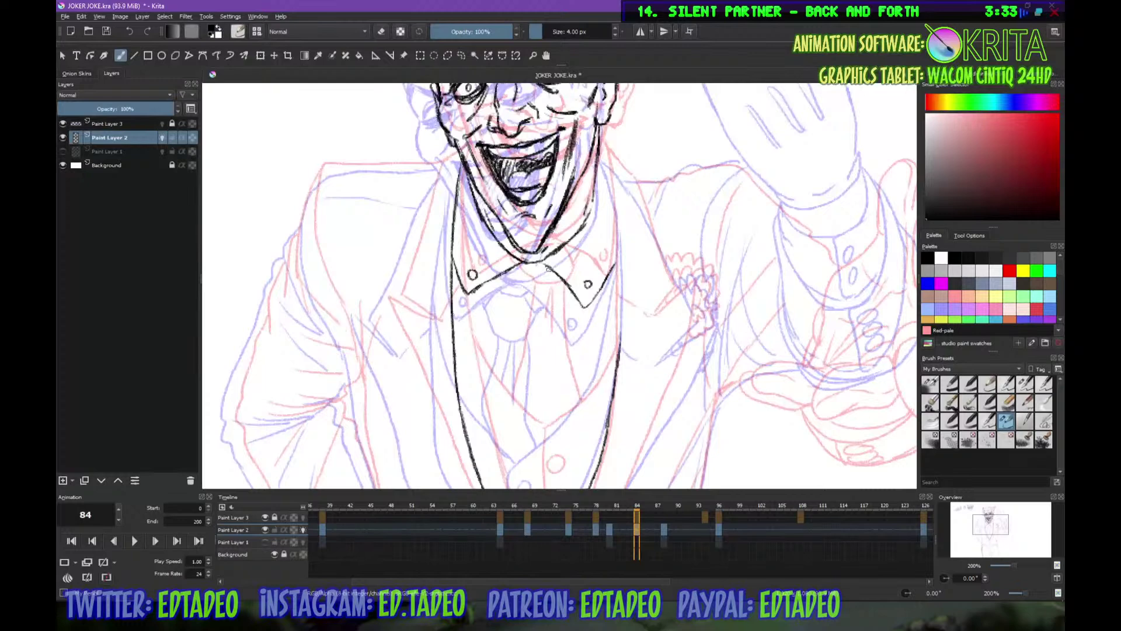
Reinforce the collar band and join the outer collar edges from the neck to the flaps and the inner lapel lines
left_click_drag(599, 191, 587, 219)
left_click_drag(602, 148, 616, 251)
left_click_drag(613, 208, 617, 251)
scroll(635, 286, "down", 3)
scroll(619, 135, "up", 2)
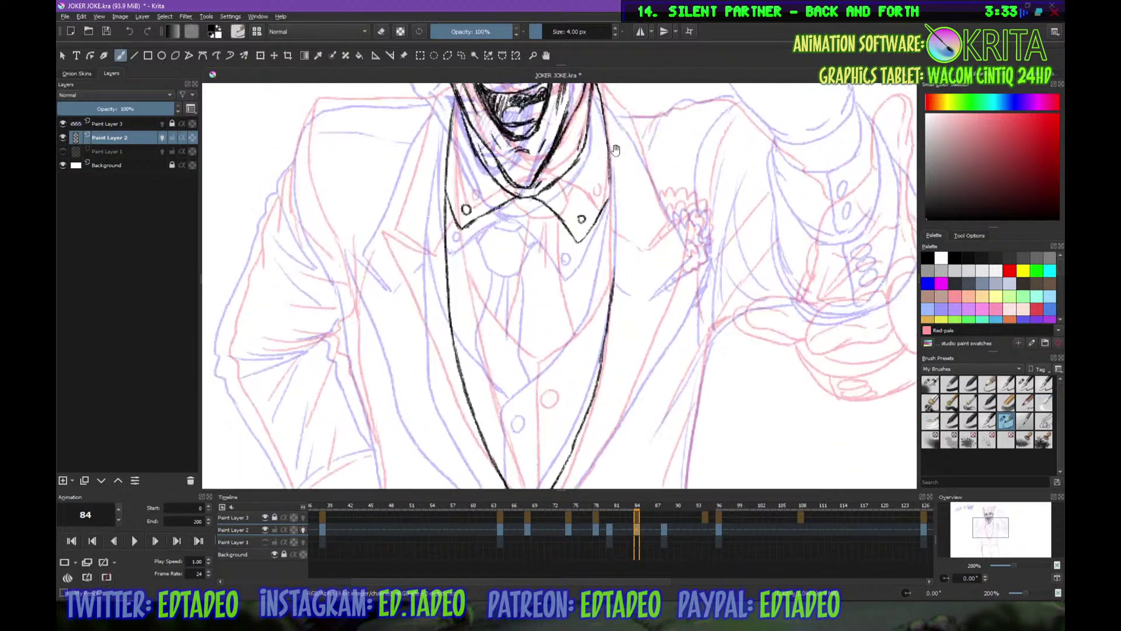
mouse_move(609, 146)
left_mouse_down()
mouse_move(613, 237)
mouse_move(654, 269)
left_mouse_up()
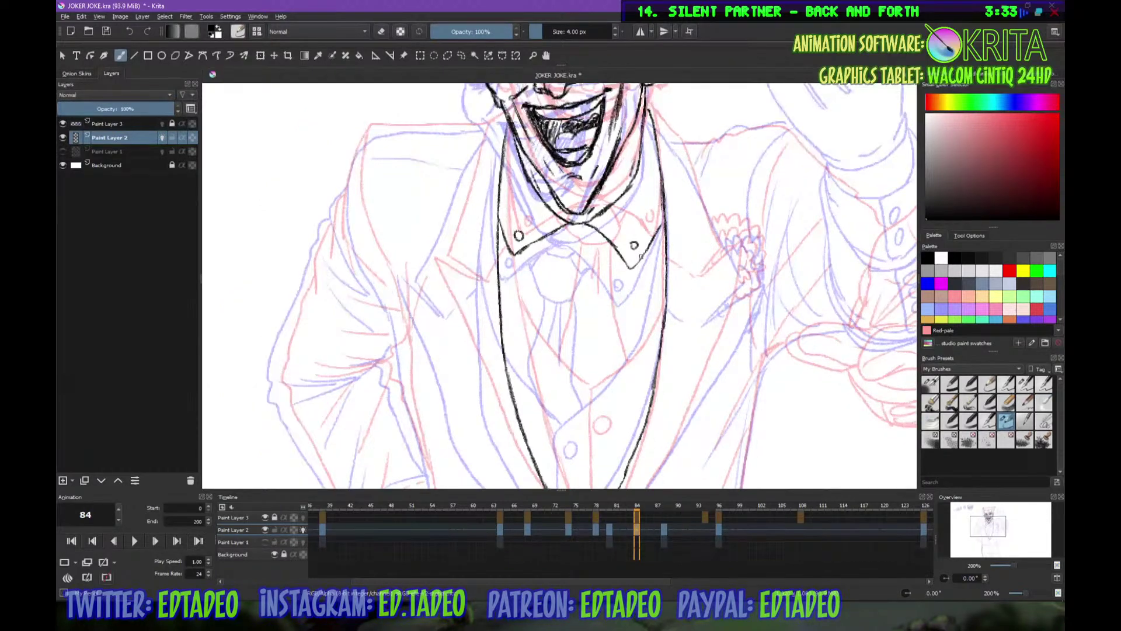
left_click_drag(501, 232, 517, 256)
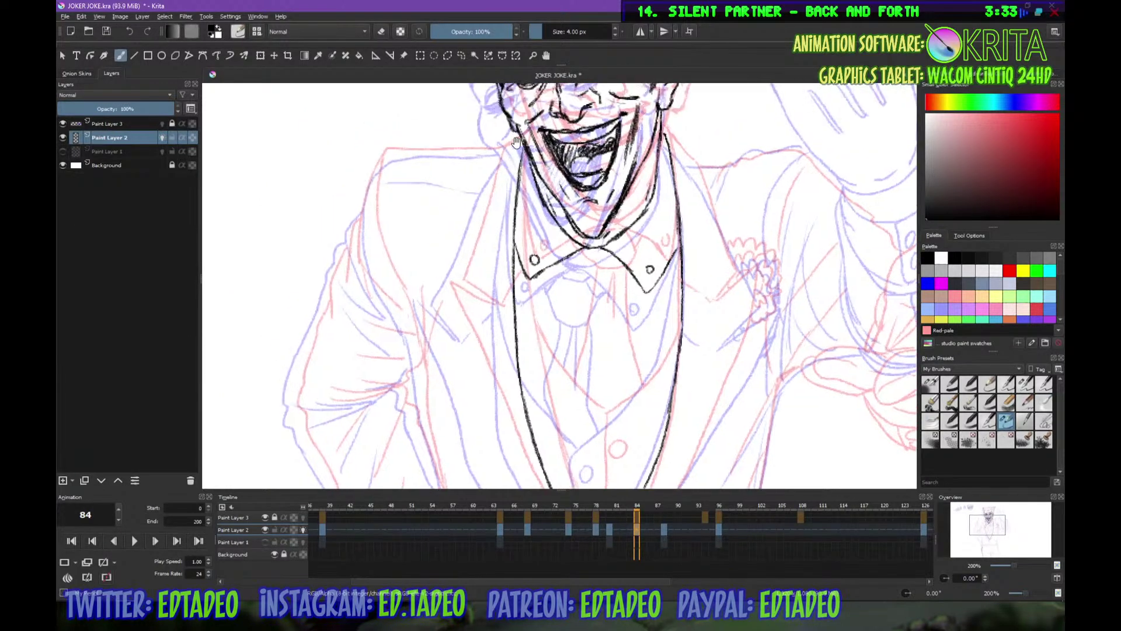
Draw the lapel on the lowered-arm side, with its upper edge, pointed notch and long lower edge running to the jacket's closure
mouse_move(520, 142)
left_mouse_down()
mouse_move(450, 288)
mouse_move(484, 293)
mouse_move(482, 202)
mouse_move(471, 237)
mouse_move(483, 247)
mouse_move(452, 262)
mouse_move(469, 293)
left_mouse_up()
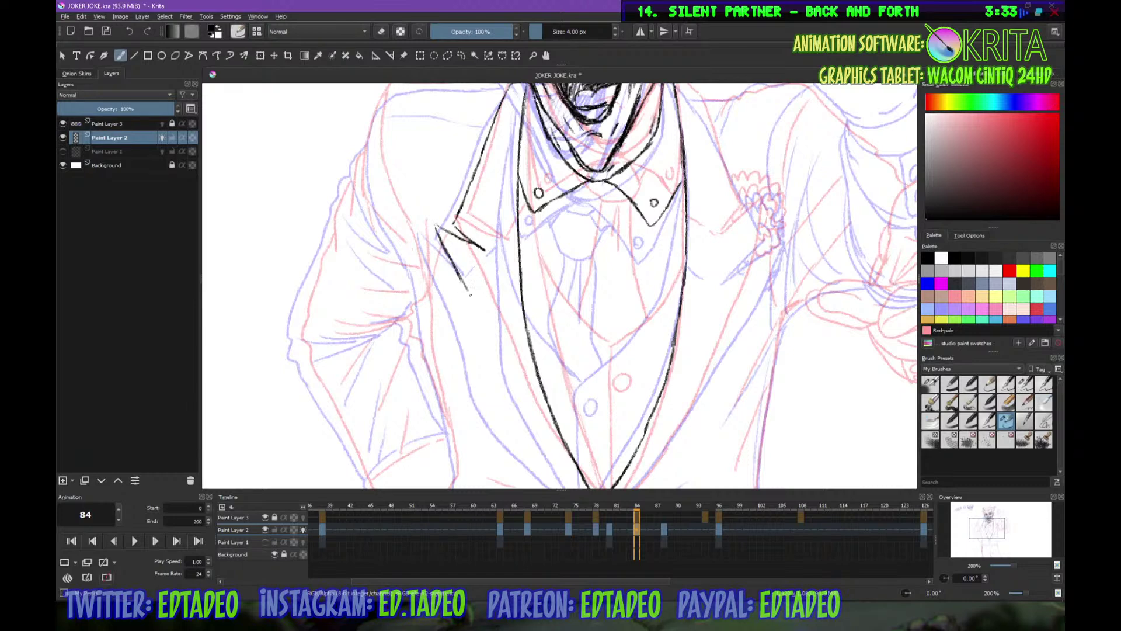
left_click_drag(438, 206, 390, 100)
left_click_drag(415, 177, 494, 342)
left_click_drag(472, 309, 536, 396)
left_click_drag(590, 318, 612, 425)
left_click_drag(458, 258, 479, 236)
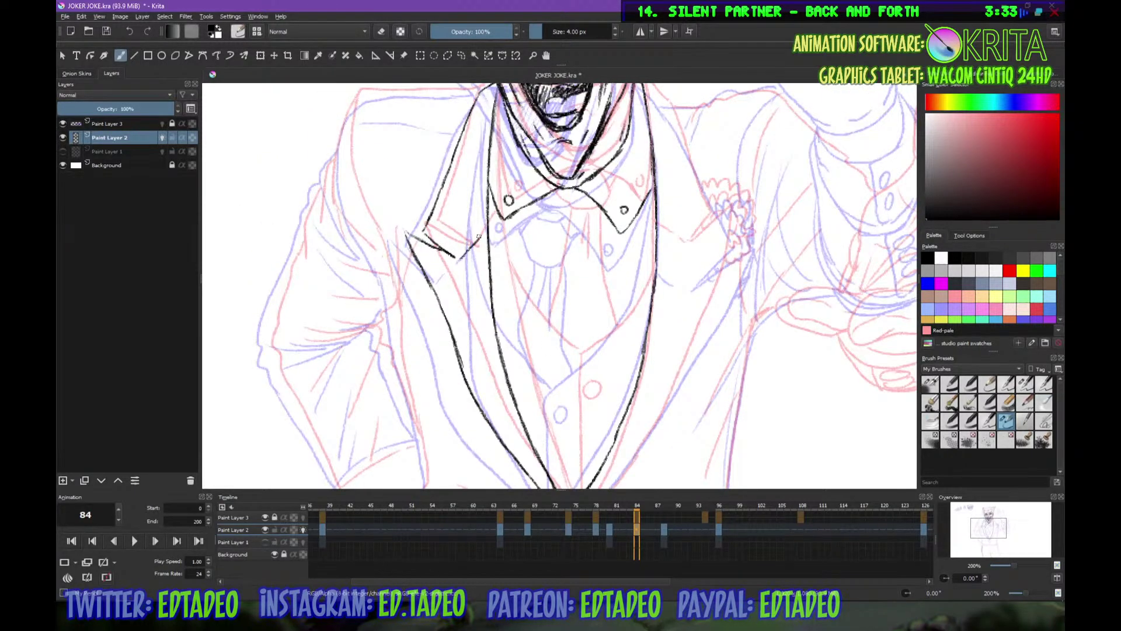
Draw the upper edge and begin the notch of the lapel on the raised-hand side, starting from the neck
mouse_move(618, 304)
left_mouse_down()
mouse_move(613, 362)
mouse_move(589, 388)
left_mouse_up()
mouse_move(615, 160)
left_mouse_down()
mouse_move(702, 316)
mouse_move(660, 356)
left_mouse_up()
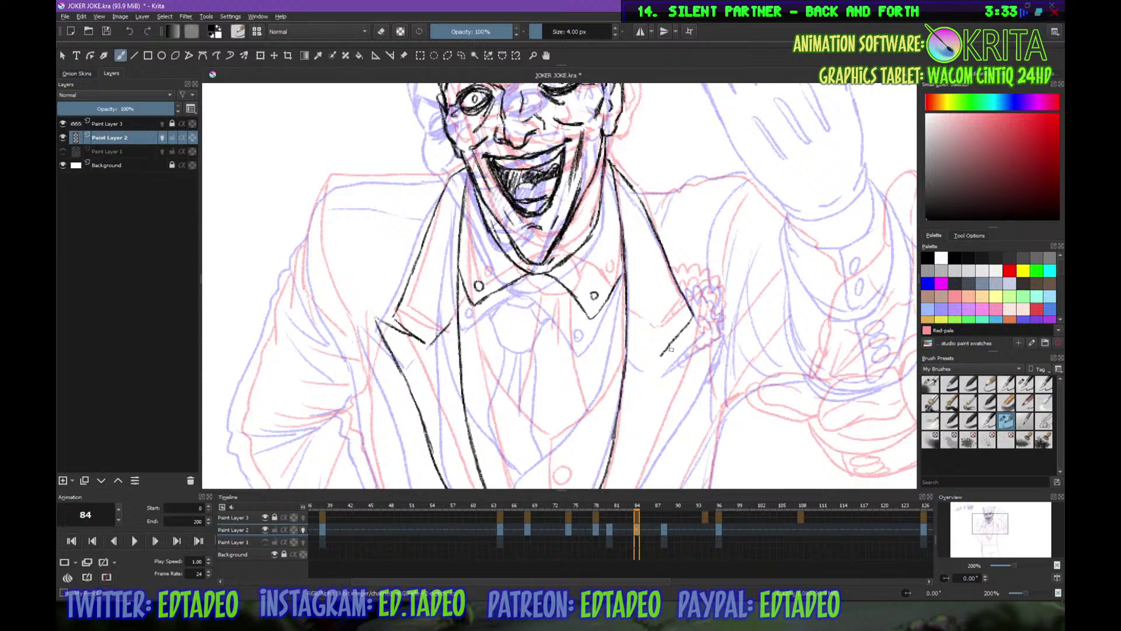
left_click_drag(695, 322, 660, 355)
left_click_drag(715, 307, 662, 355)
Complete that lapel's point and lower edge down to the closure, and add the round jacket button with the front edge below it
left_click_drag(715, 309, 704, 362)
left_click_drag(706, 305, 729, 152)
mouse_move(733, 192)
left_mouse_down()
mouse_move(632, 385)
mouse_move(570, 450)
left_mouse_up()
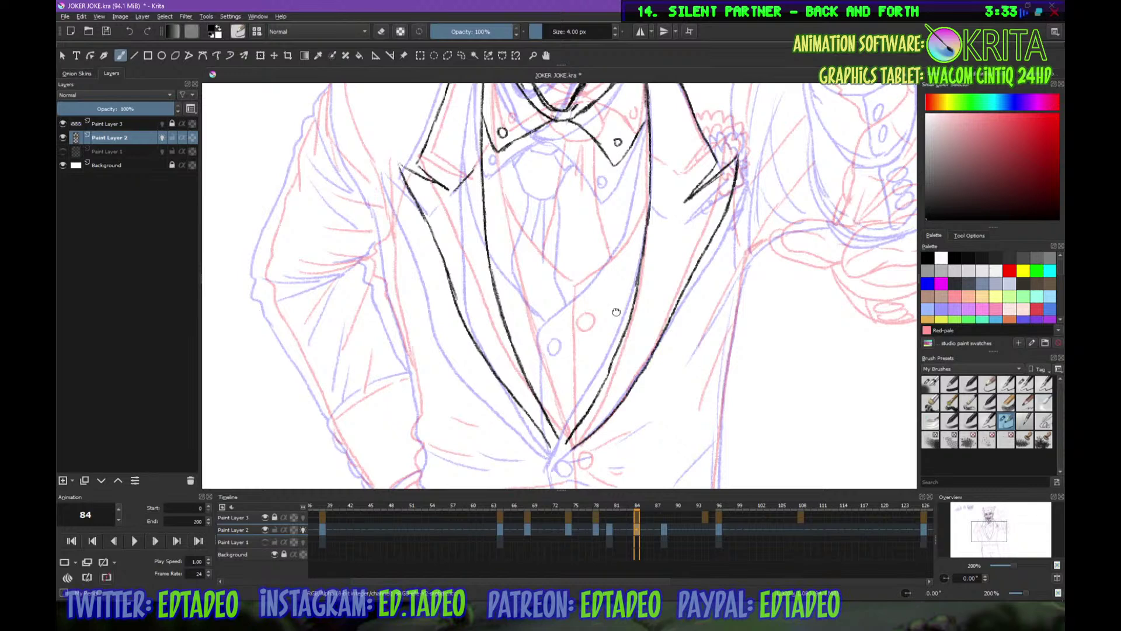
left_click_drag(617, 312, 643, 178)
mouse_move(591, 314)
left_mouse_down()
mouse_move(586, 350)
mouse_move(600, 395)
mouse_move(587, 325)
mouse_move(595, 333)
mouse_move(598, 321)
left_mouse_up()
Draw the shoulder line from the lapel outward on the lowered-arm side and continue it into the upper sleeve
left_click_drag(549, 85, 620, 396)
mouse_move(435, 227)
left_mouse_down()
mouse_move(470, 202)
mouse_move(577, 196)
left_mouse_up()
left_click_drag(484, 205, 574, 197)
left_click_drag(437, 226, 427, 299)
left_click_drag(433, 258, 411, 303)
left_click_drag(422, 321, 411, 334)
left_click_drag(435, 278, 445, 232)
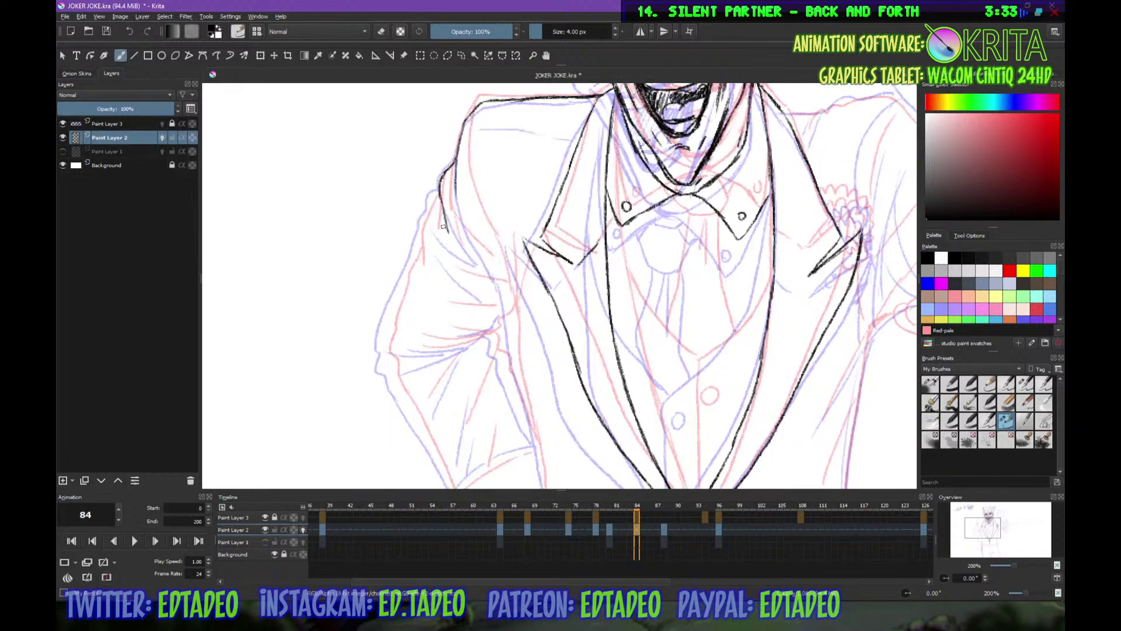
Draw the outer sleeve contour around the bent elbow down to the wrist, with the cuff seam and the row of cuff buttons
mouse_move(441, 191)
left_mouse_down()
mouse_move(387, 328)
mouse_move(394, 379)
mouse_move(363, 275)
mouse_move(381, 303)
left_mouse_up()
mouse_move(362, 265)
left_mouse_down()
mouse_move(428, 377)
mouse_move(476, 337)
left_mouse_up()
left_click_drag(482, 334, 497, 328)
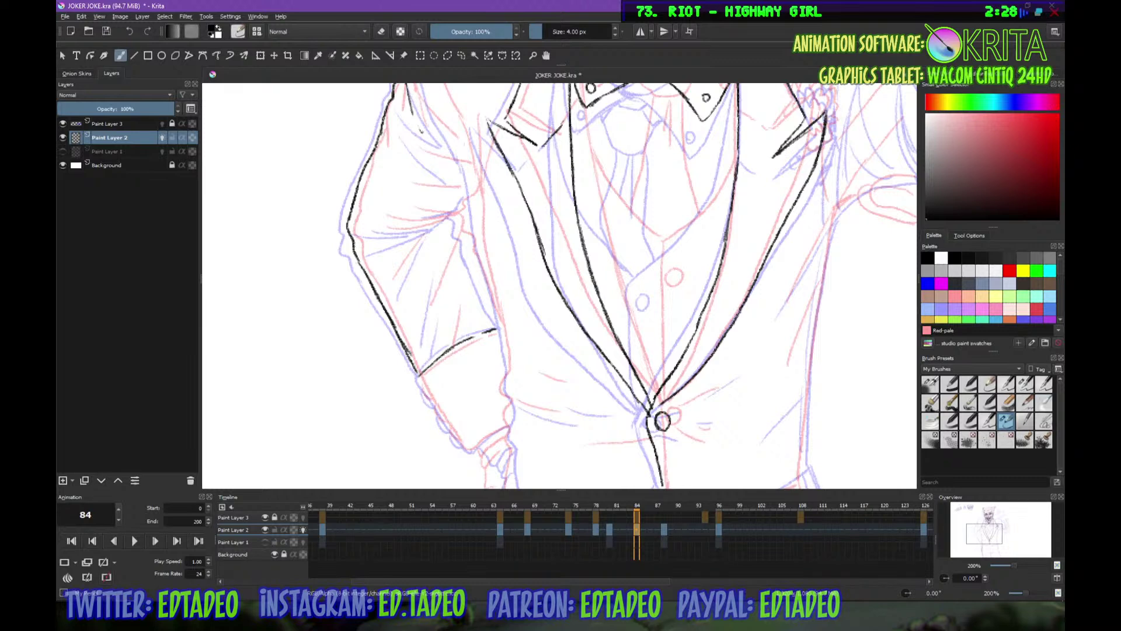
left_click_drag(419, 373, 459, 439)
mouse_move(418, 380)
left_mouse_down()
mouse_move(466, 445)
mouse_move(507, 427)
mouse_move(460, 444)
left_mouse_up()
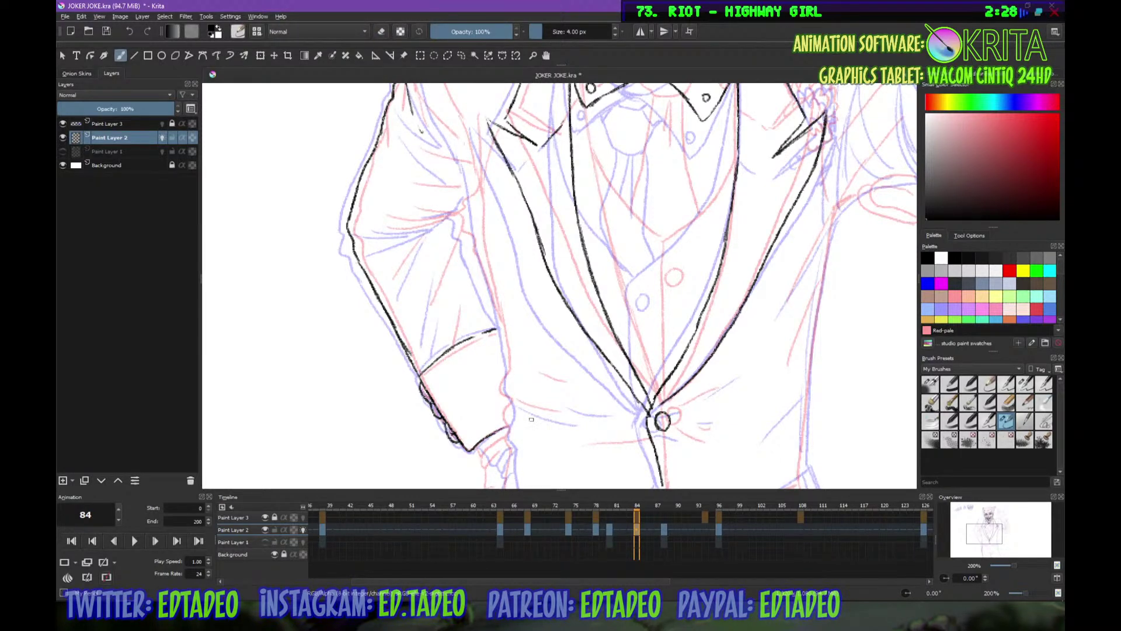
Draw the jacket's side contour beside the bent arm past the cuff and continue it along the hip and trouser leg
left_click_drag(471, 188, 509, 401)
scroll(561, 286, "down", 2)
left_click_drag(514, 309, 520, 369)
scroll(526, 309, "down", 2)
left_click_drag(513, 262, 506, 412)
scroll(511, 351, "down", 2)
left_click_drag(516, 214, 505, 309)
left_click_drag(509, 264, 503, 347)
mouse_move(505, 301)
left_mouse_down()
mouse_move(507, 399)
mouse_move(528, 456)
left_mouse_up()
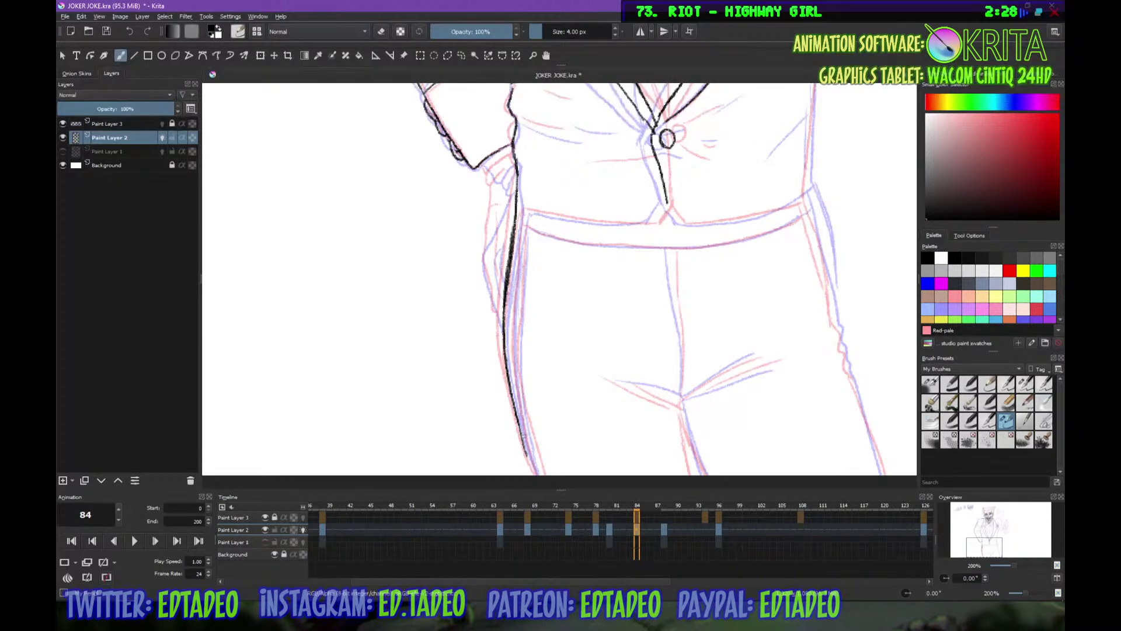
Add the second line along the hip and trouser leg, and draw the shirt cuff and the hand's outline below the sleeve
left_click_drag(546, 413, 538, 331)
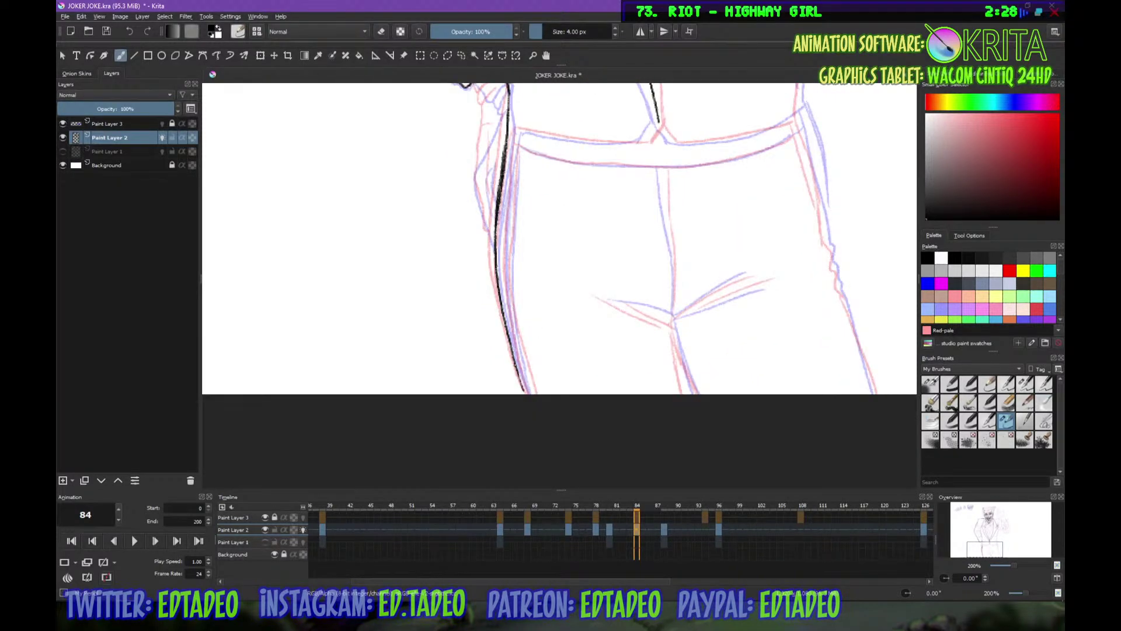
mouse_move(531, 134)
left_mouse_down()
mouse_move(518, 363)
mouse_move(543, 484)
left_mouse_up()
mouse_move(538, 356)
left_mouse_down()
mouse_move(546, 277)
mouse_move(541, 342)
left_mouse_up()
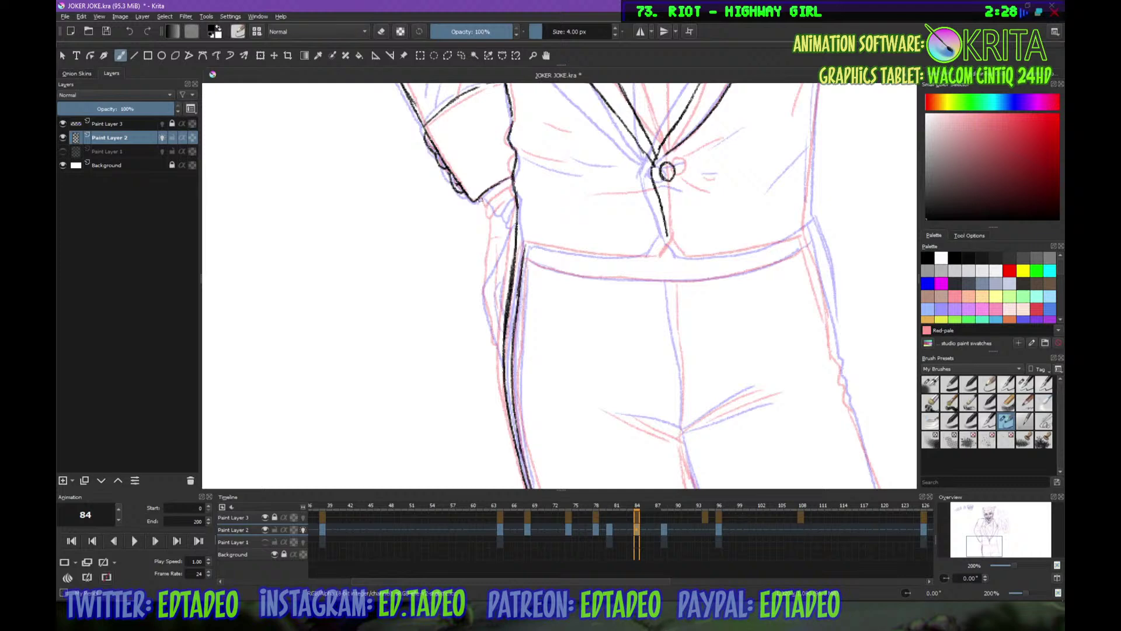
mouse_move(480, 198)
left_mouse_down()
mouse_move(493, 216)
mouse_move(511, 194)
mouse_move(496, 211)
mouse_move(504, 218)
mouse_move(514, 199)
mouse_move(497, 212)
mouse_move(484, 289)
mouse_move(501, 354)
left_mouse_up()
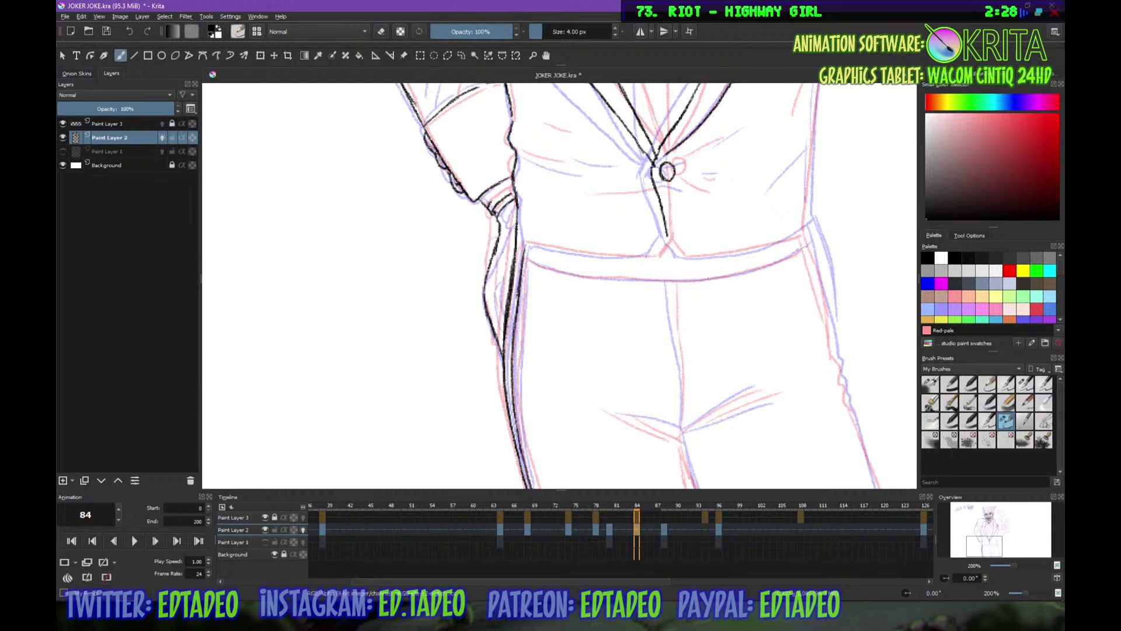
Draw the bent arm's inner sleeve contour and the fabric folds around the elbow and forearm
scroll(497, 289, "up", 5)
left_click_drag(452, 290, 447, 339)
left_click_drag(444, 250, 426, 317)
left_click_drag(459, 210, 447, 240)
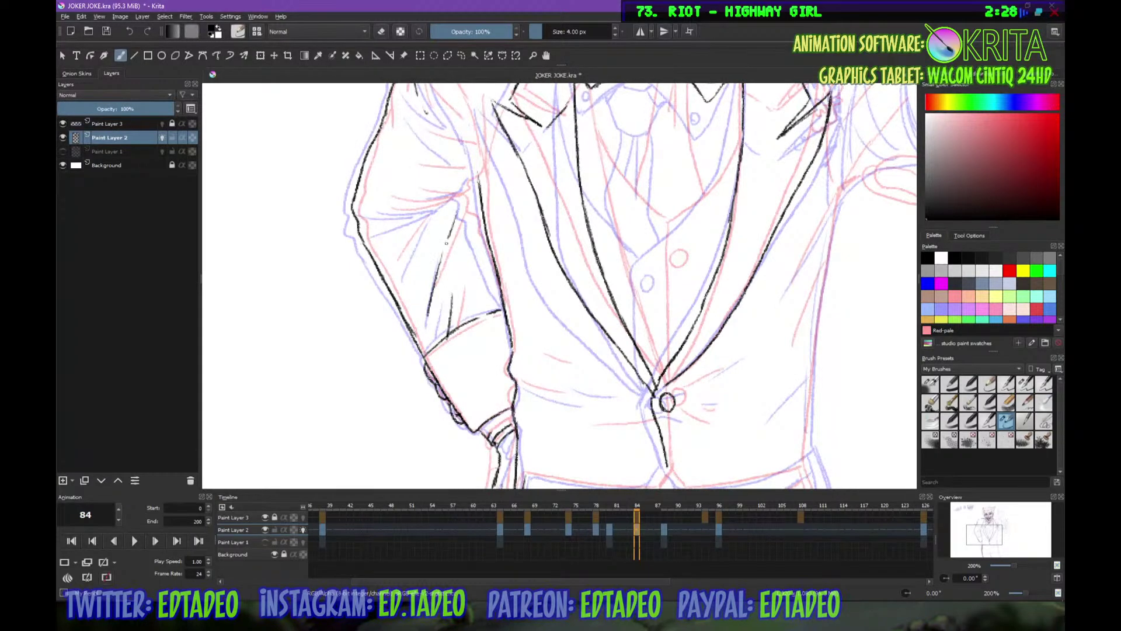
left_click_drag(459, 199, 498, 294)
mouse_move(424, 224)
left_mouse_down()
mouse_move(462, 289)
mouse_move(443, 330)
left_mouse_up()
mouse_move(473, 271)
left_mouse_down()
mouse_move(417, 288)
mouse_move(493, 267)
mouse_move(517, 245)
left_mouse_up()
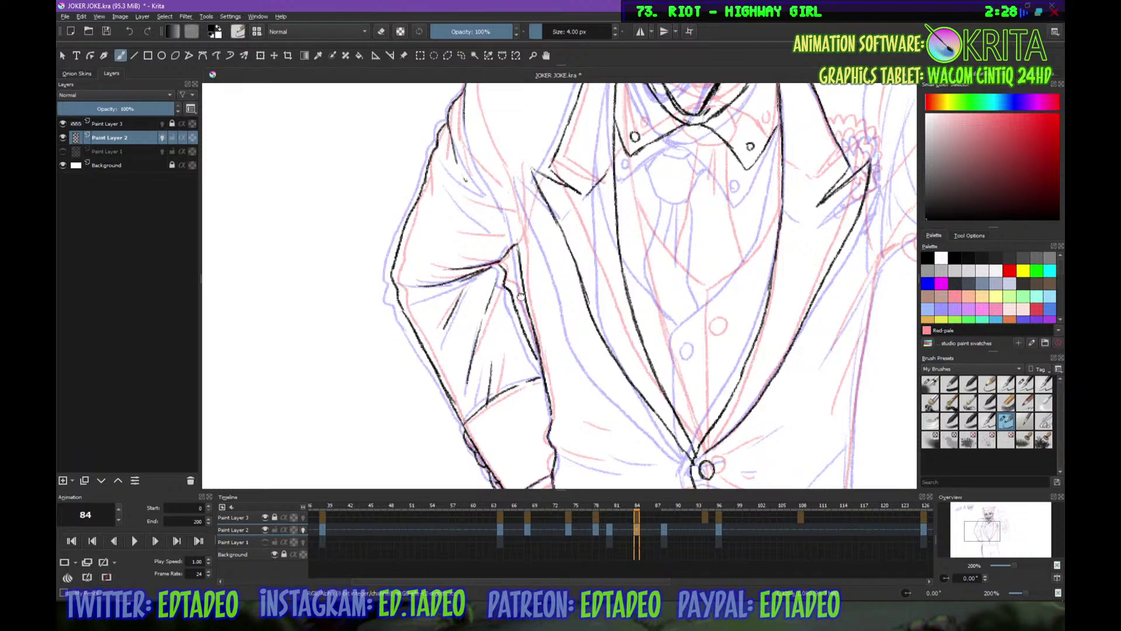
Draw the curved armhole seam from the shoulder to the armpit and add fabric folds on the upper sleeve
left_click_drag(560, 286, 550, 344)
mouse_move(468, 112)
left_mouse_down()
mouse_move(469, 199)
mouse_move(503, 284)
left_mouse_up()
left_click_drag(458, 237, 497, 293)
key("ctrl+z")
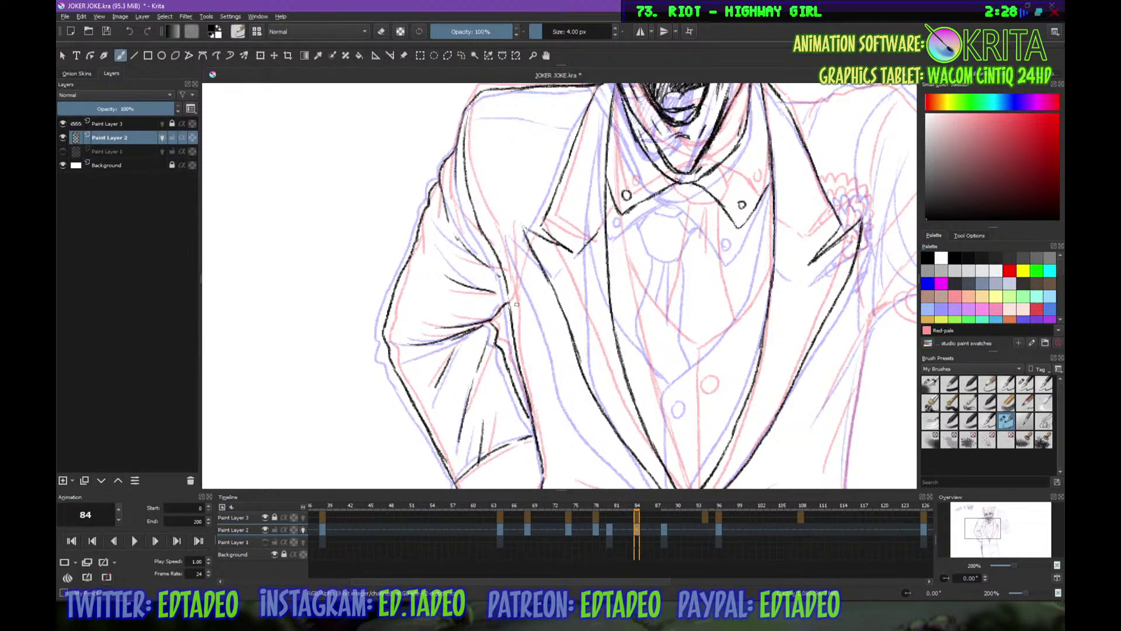
Draw the jacket's front button, the opening edge below it and the hem line on both sides of the opening
left_click_drag(623, 292, 614, 311)
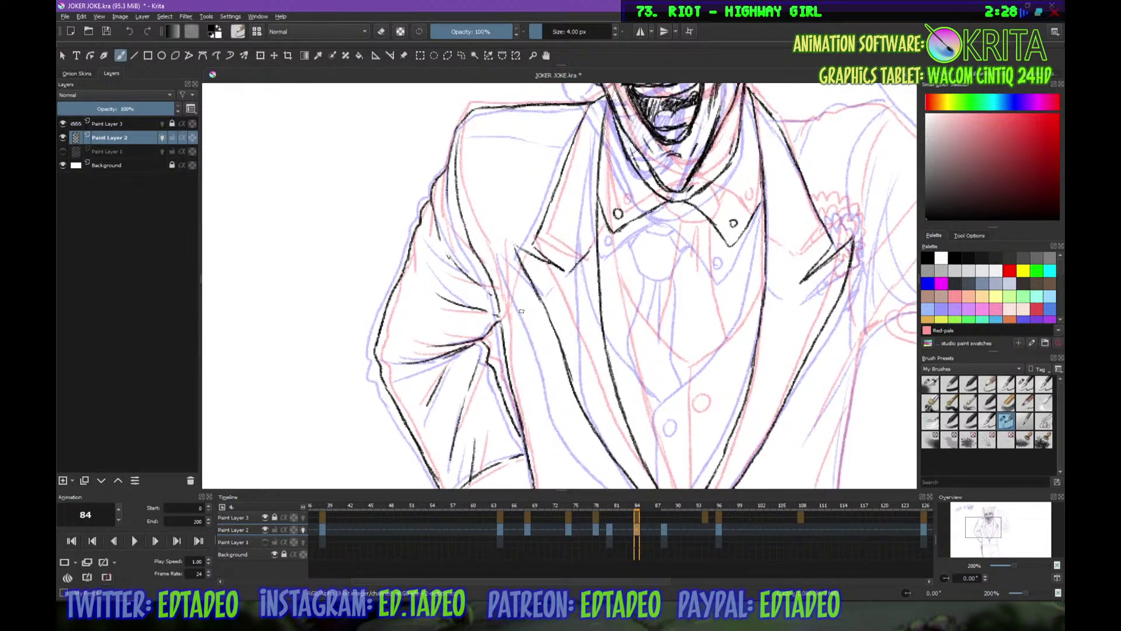
left_click_drag(688, 482, 622, 292)
mouse_move(643, 412)
left_mouse_down()
mouse_move(613, 252)
mouse_move(579, 287)
mouse_move(730, 261)
left_mouse_up()
key("ctrl+z")
key("ctrl+z")
mouse_move(551, 291)
left_mouse_down()
mouse_move(643, 318)
mouse_move(665, 383)
mouse_move(623, 431)
mouse_move(561, 290)
left_mouse_up()
left_click_drag(483, 259, 565, 352)
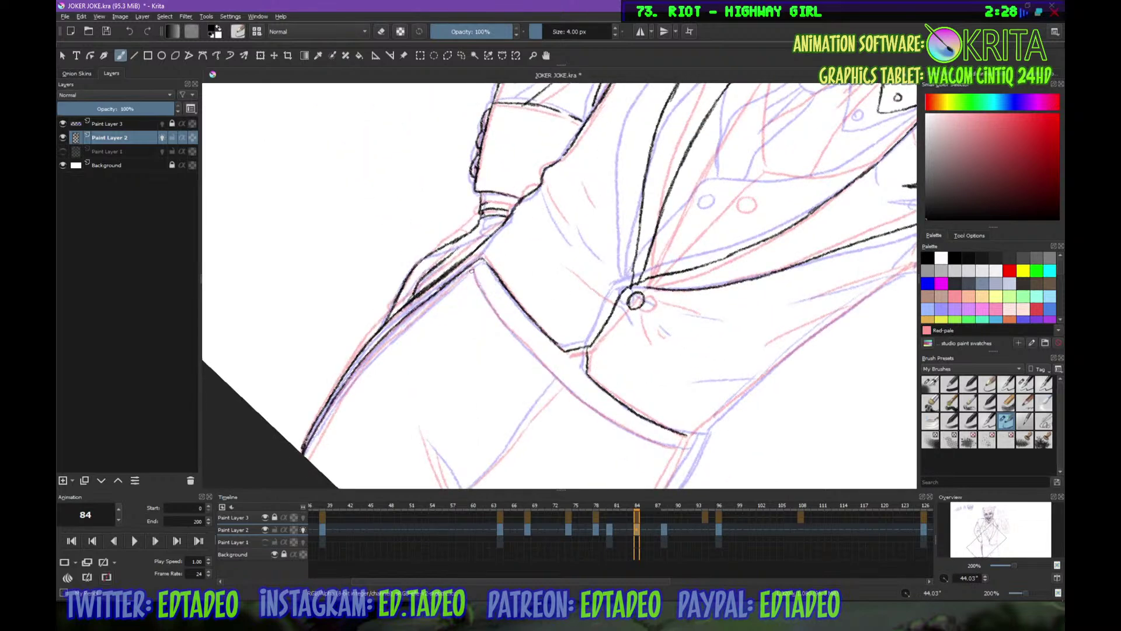
Draw the curved line parallel to the jacket hem across the full width of the waist
mouse_move(474, 265)
left_mouse_down()
mouse_move(551, 374)
mouse_move(619, 412)
left_mouse_up()
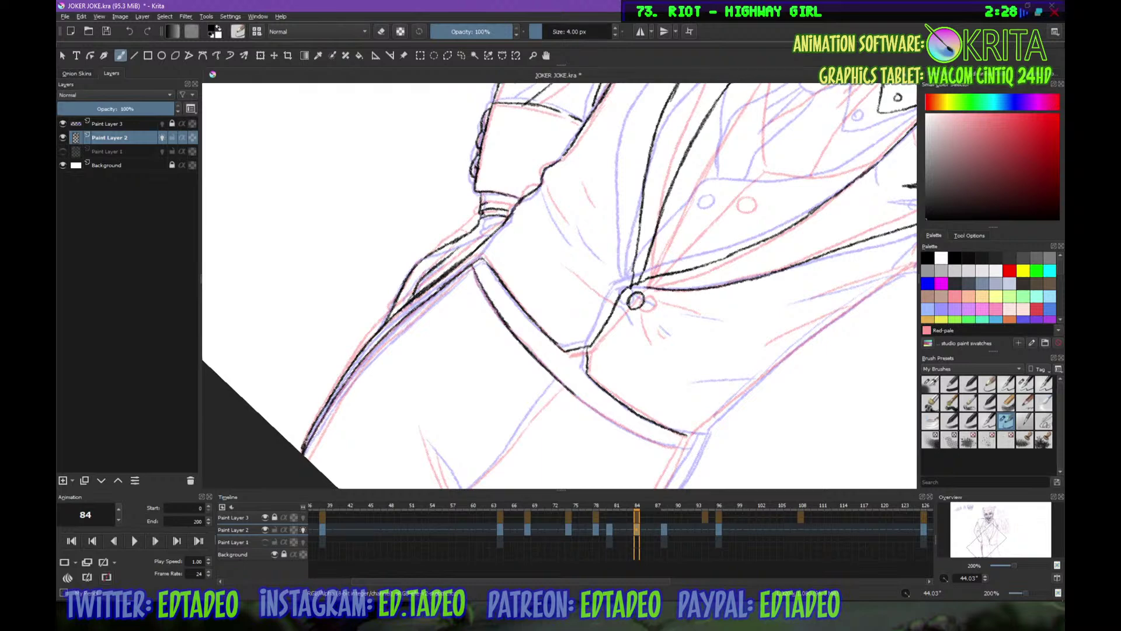
left_click_drag(559, 381, 625, 428)
left_click_drag(655, 441, 683, 448)
Draw the tie knot between the shirt collar points and one edge of the tie hanging below it
left_click_drag(751, 408, 753, 316)
left_click_drag(903, 205, 788, 294)
left_click_drag(788, 295, 737, 151, "shift")
left_click_drag(671, 248, 712, 410)
left_click_drag(728, 348, 731, 435)
mouse_move(625, 293)
left_mouse_down()
mouse_move(573, 297)
mouse_move(610, 300)
mouse_move(581, 307)
left_mouse_up()
mouse_move(564, 263)
left_mouse_down()
mouse_move(579, 276)
mouse_move(604, 263)
mouse_move(624, 285)
mouse_move(570, 336)
mouse_move(555, 391)
left_mouse_up()
Draw the vest's V-shaped neckline from both lapels down to its point below the tie
left_click_drag(514, 344, 531, 380)
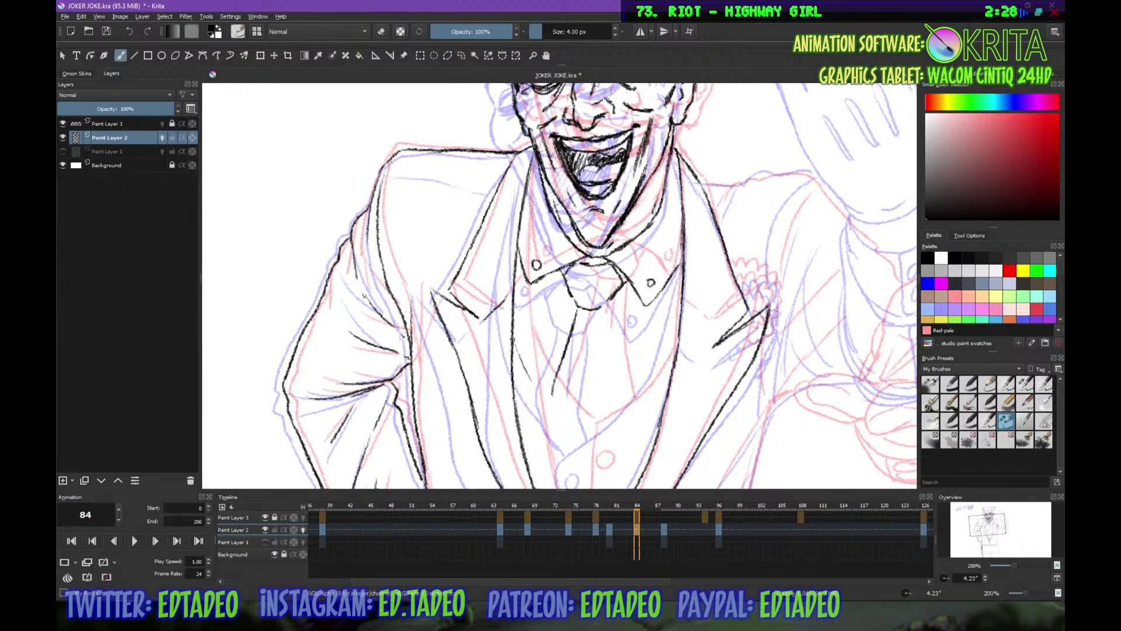
left_click_drag(514, 334, 577, 421)
scroll(637, 324, "down", 4)
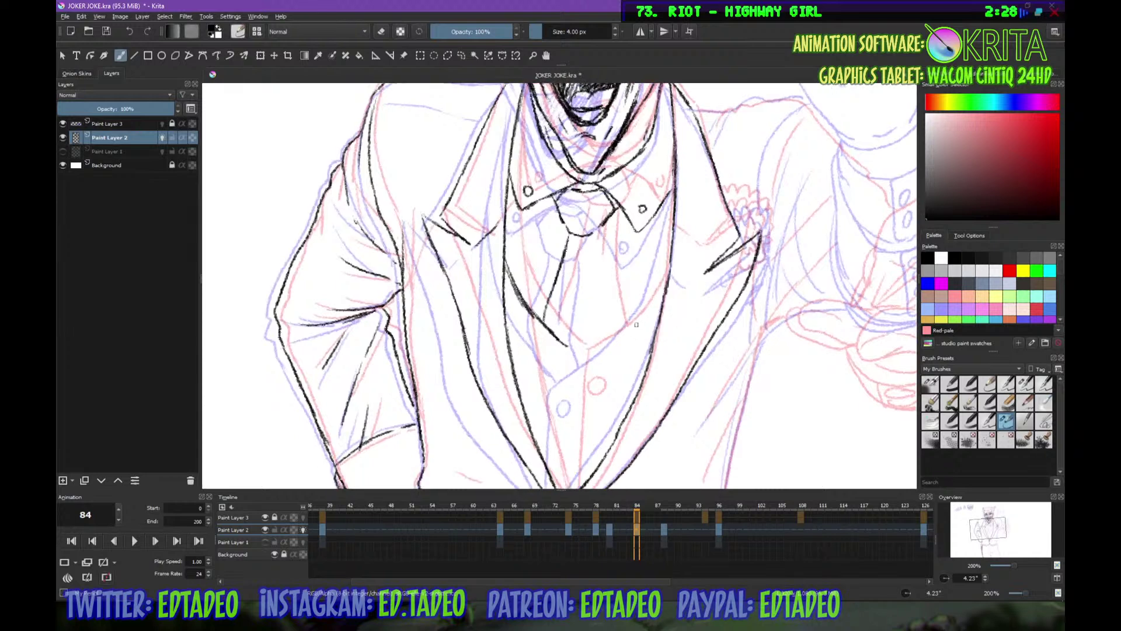
mouse_move(673, 231)
left_mouse_down()
mouse_move(637, 308)
mouse_move(571, 362)
left_mouse_up()
Draw the vest's front closure line and button below the neckline point, and clean up the neckline's tip
scroll(571, 361, "down", 4)
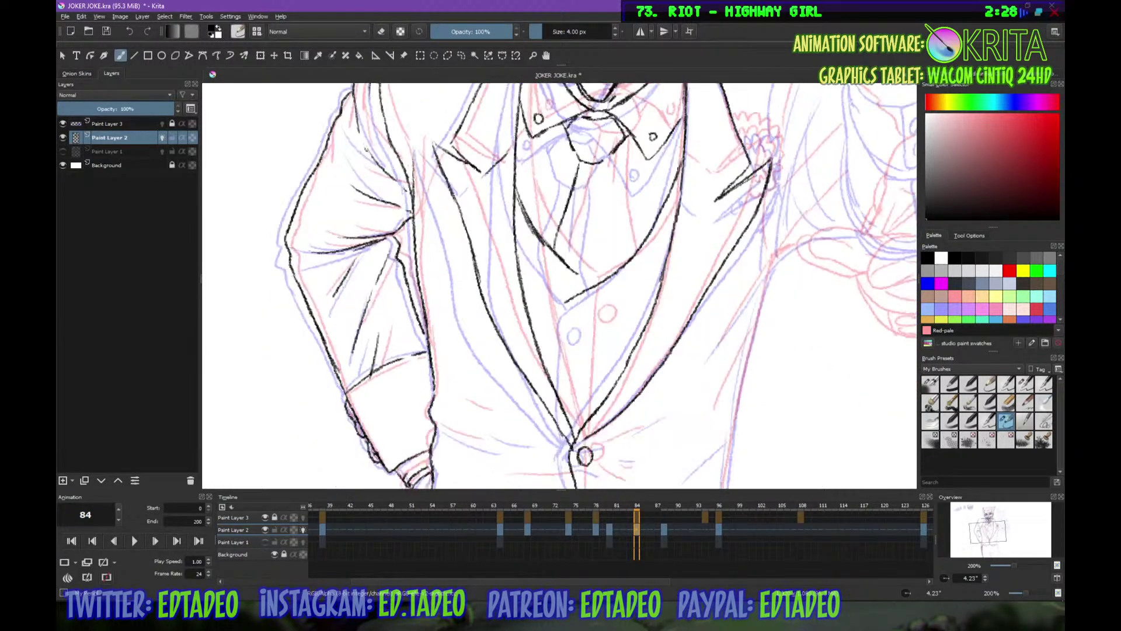
key("e")
key("e")
left_click_drag(573, 297, 575, 426)
left_click_drag(590, 319, 586, 337)
mouse_move(577, 279)
left_mouse_down()
mouse_move(585, 274)
mouse_move(527, 217)
mouse_move(571, 286)
left_mouse_up()
key("e")
key("e")
mouse_move(522, 209)
left_mouse_down()
mouse_move(565, 278)
mouse_move(560, 240)
left_mouse_up()
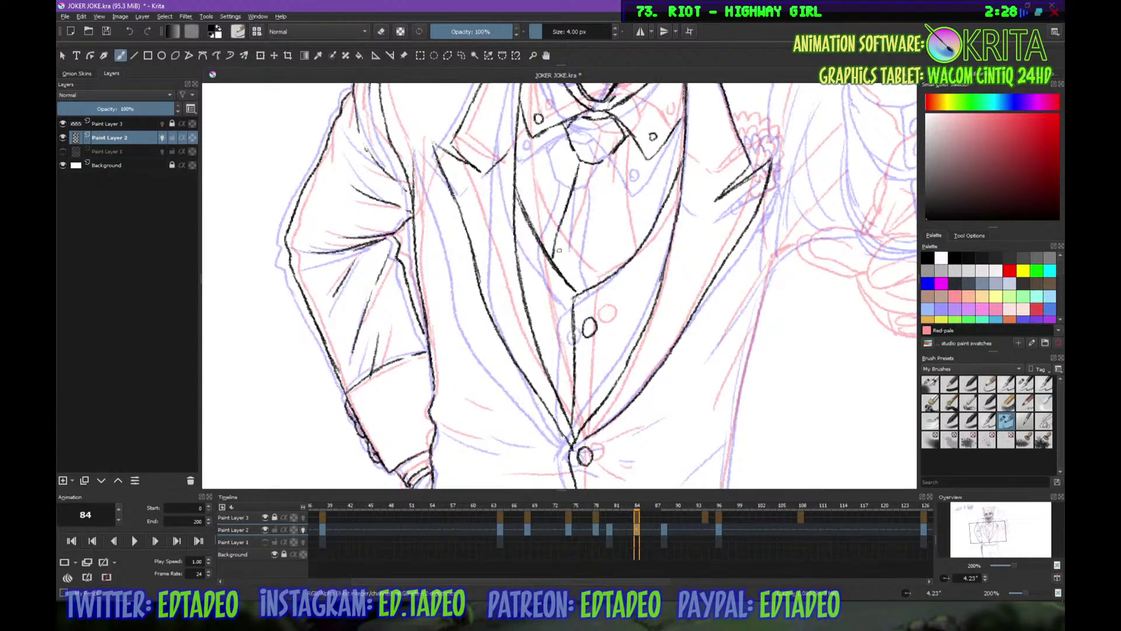
Draw the tie's other edge down to the vest and add fold lines below the knot
left_click_drag(604, 165, 610, 276)
left_click_drag(589, 168, 584, 213)
left_click_drag(603, 192, 592, 223)
left_click_drag(611, 178, 617, 243)
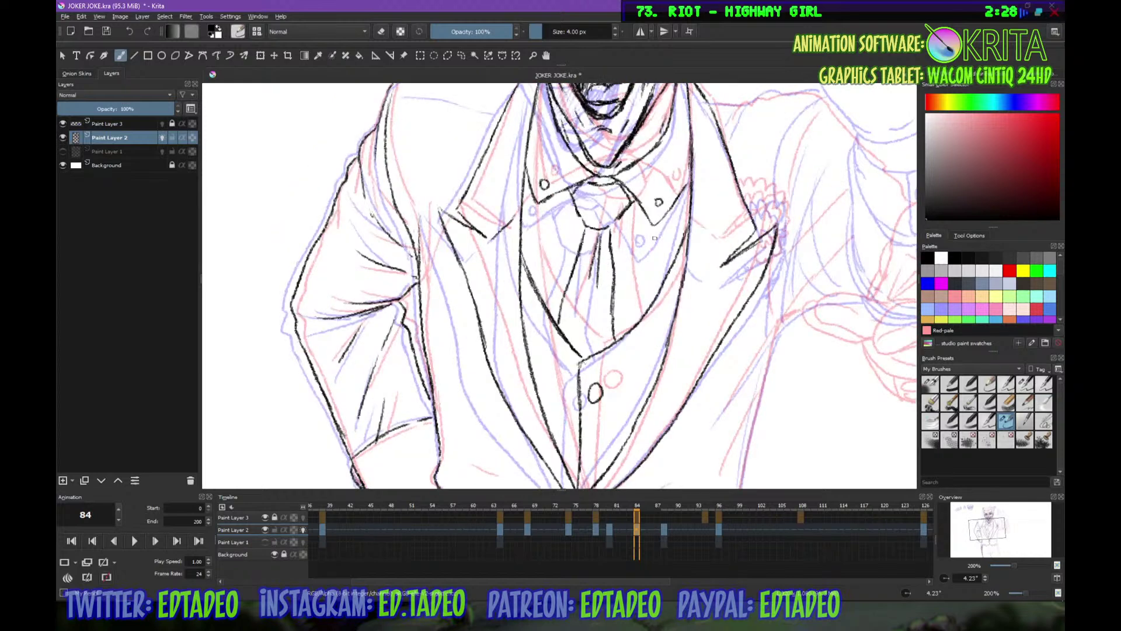
Draw the shoulder line from the collar toward the raised arm
scroll(686, 350, "down", 3)
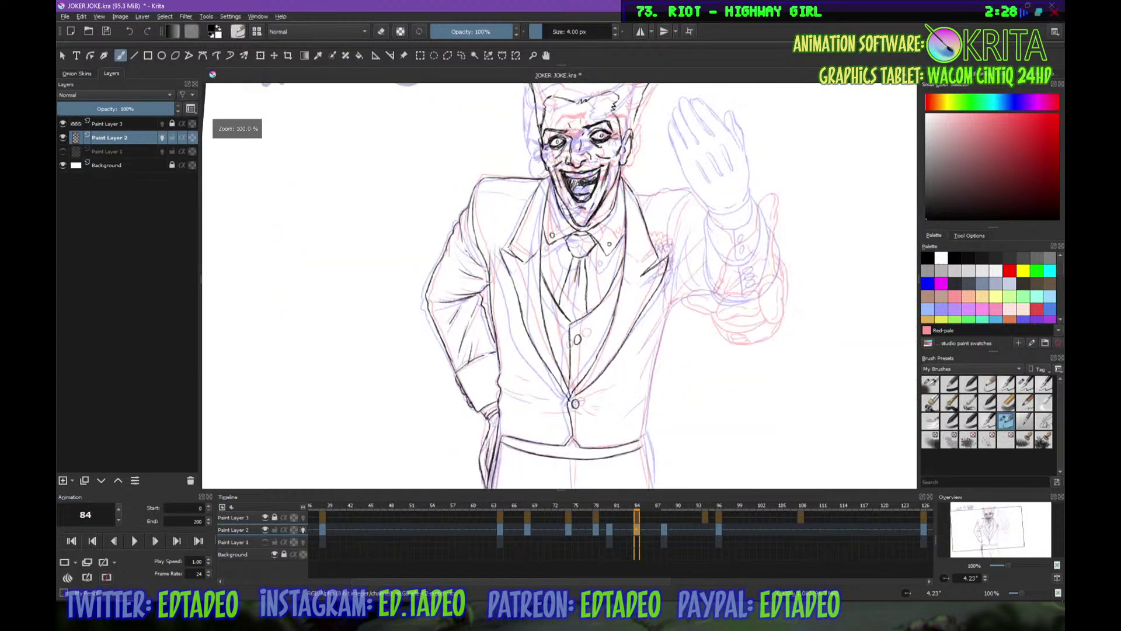
scroll(685, 351, "up", 3)
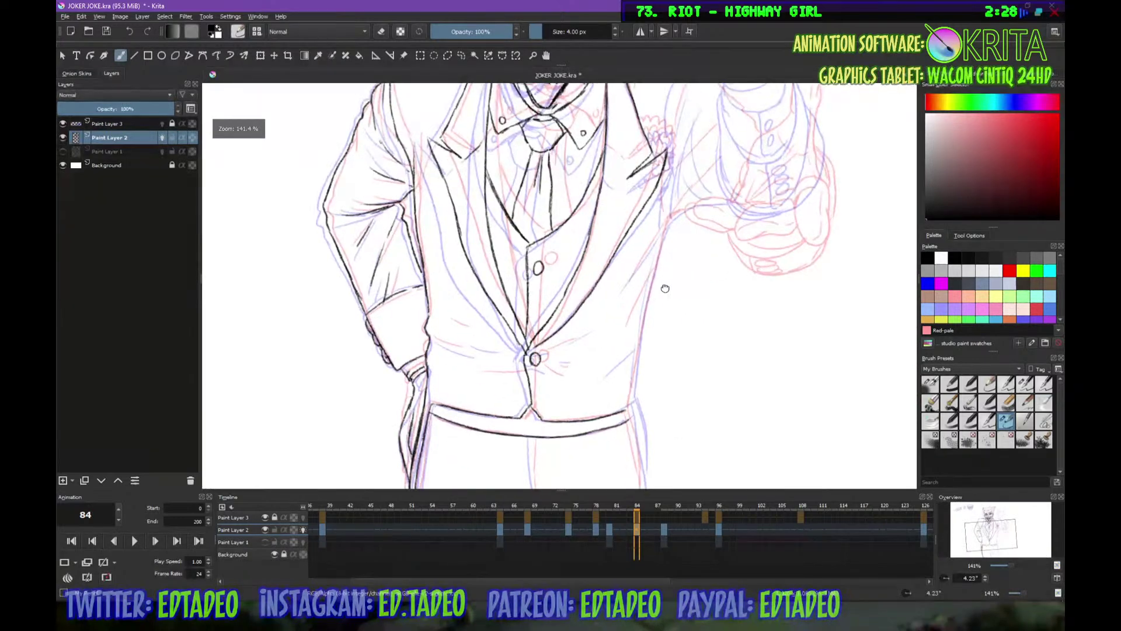
left_click_drag(557, 287, 580, 305)
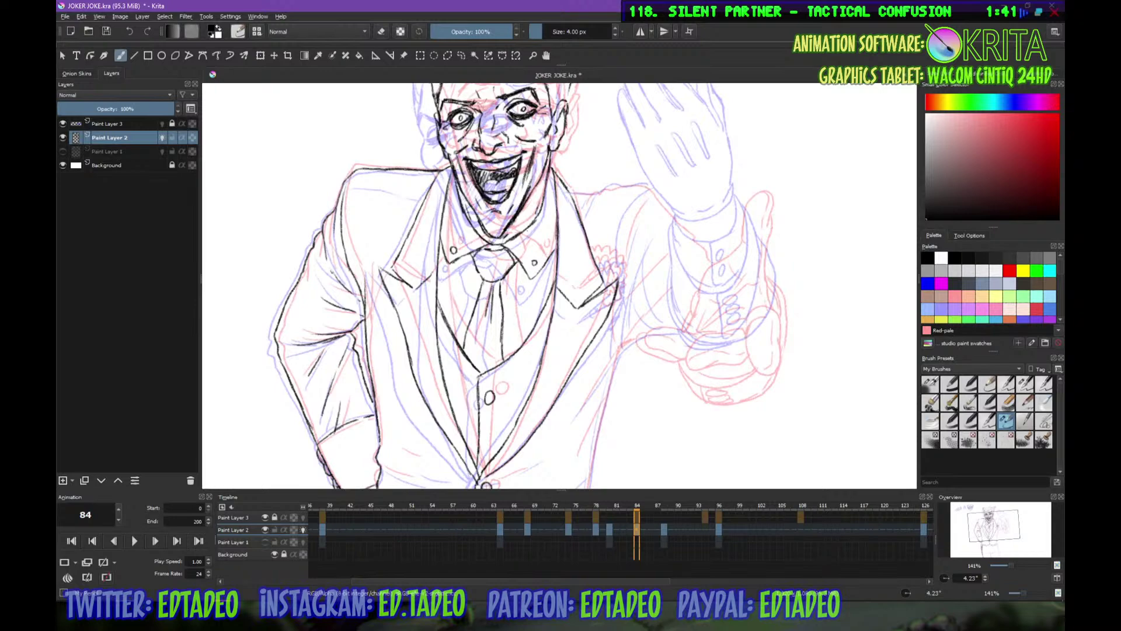
left_click_drag(542, 245, 603, 298)
left_click_drag(615, 162, 458, 199)
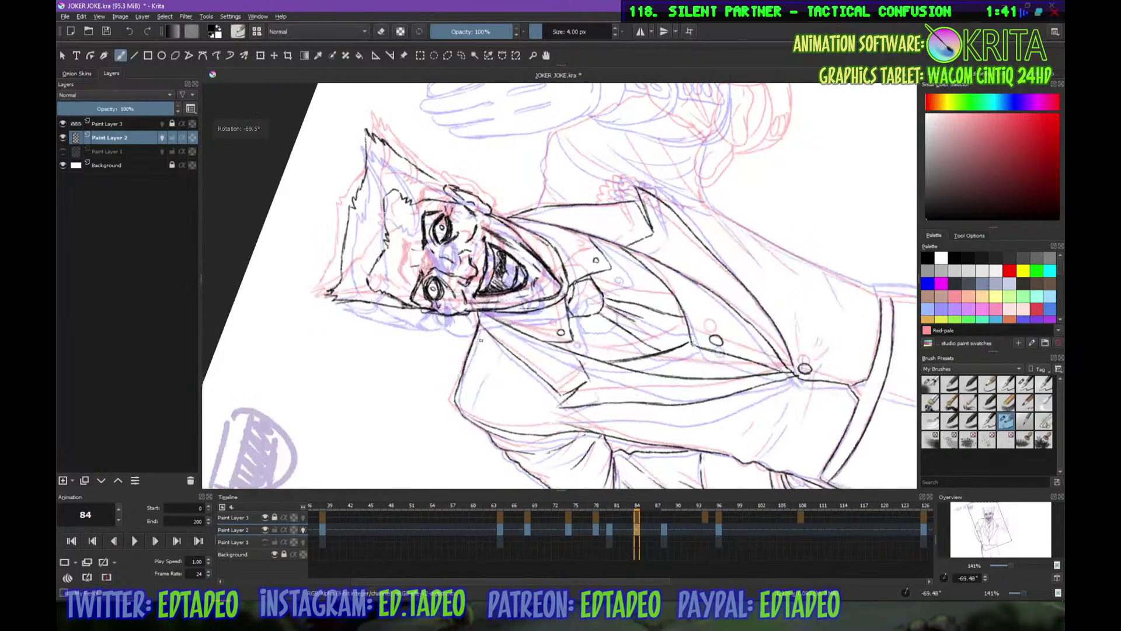
left_click_drag(484, 328, 465, 386)
left_click_drag(547, 349, 460, 443)
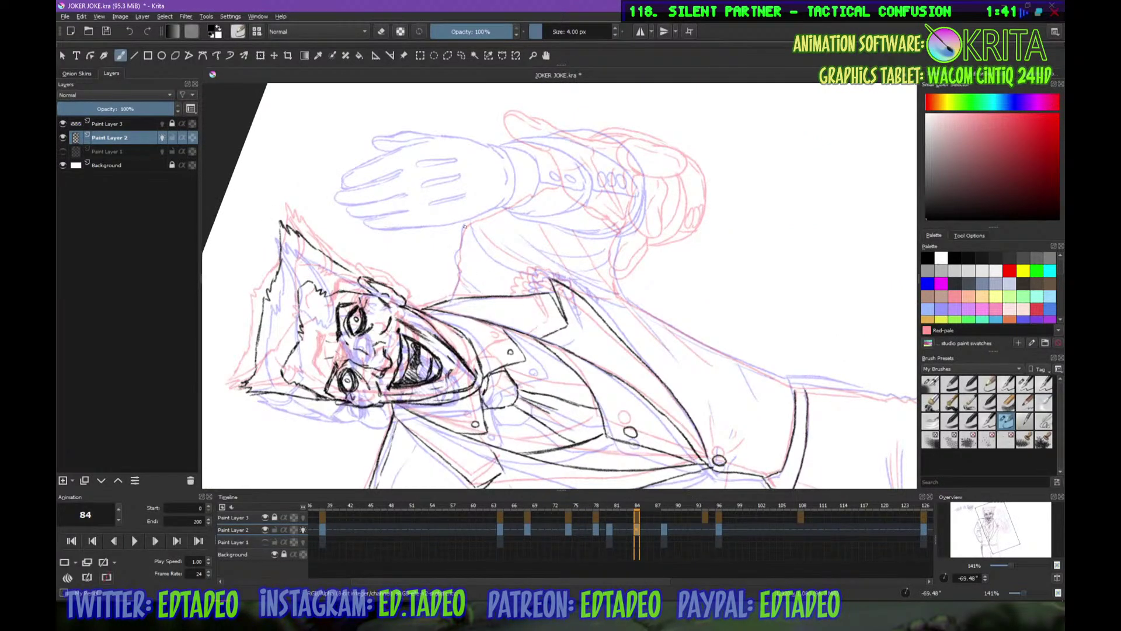
left_click_drag(465, 225, 456, 289)
left_click_drag(636, 354, 537, 343)
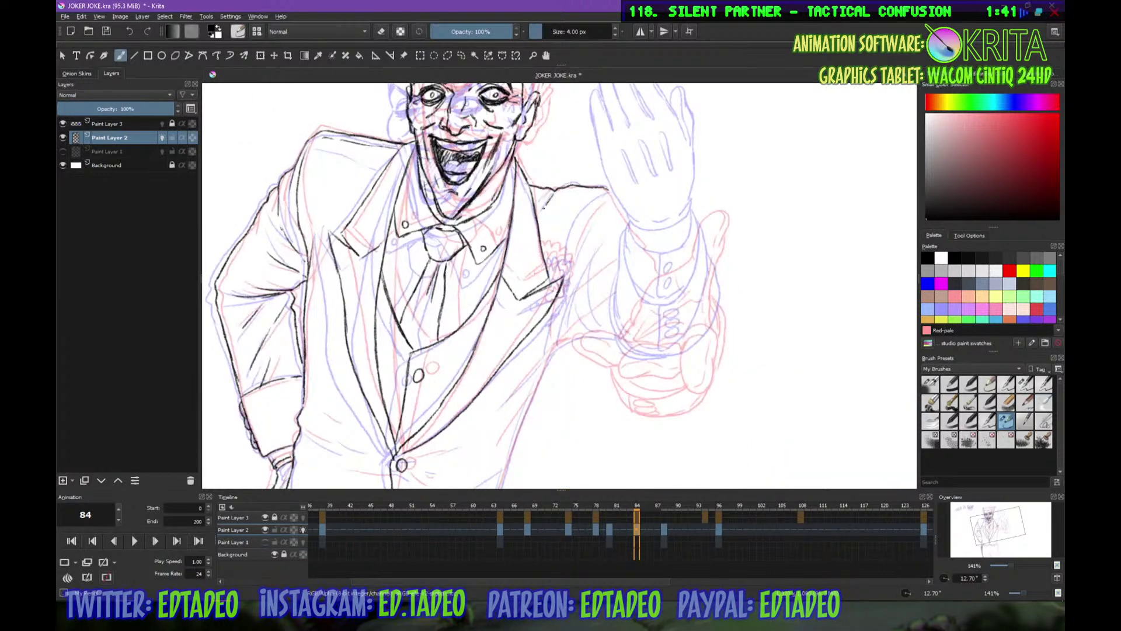
left_click_drag(638, 267, 606, 281)
Draw the raised arm's armhole curve and the layered scalloped flower on the adjacent lapel
mouse_move(575, 210)
left_mouse_down()
mouse_move(535, 271)
mouse_move(501, 253)
mouse_move(527, 267)
mouse_move(533, 289)
mouse_move(517, 331)
left_mouse_up()
key("plus")
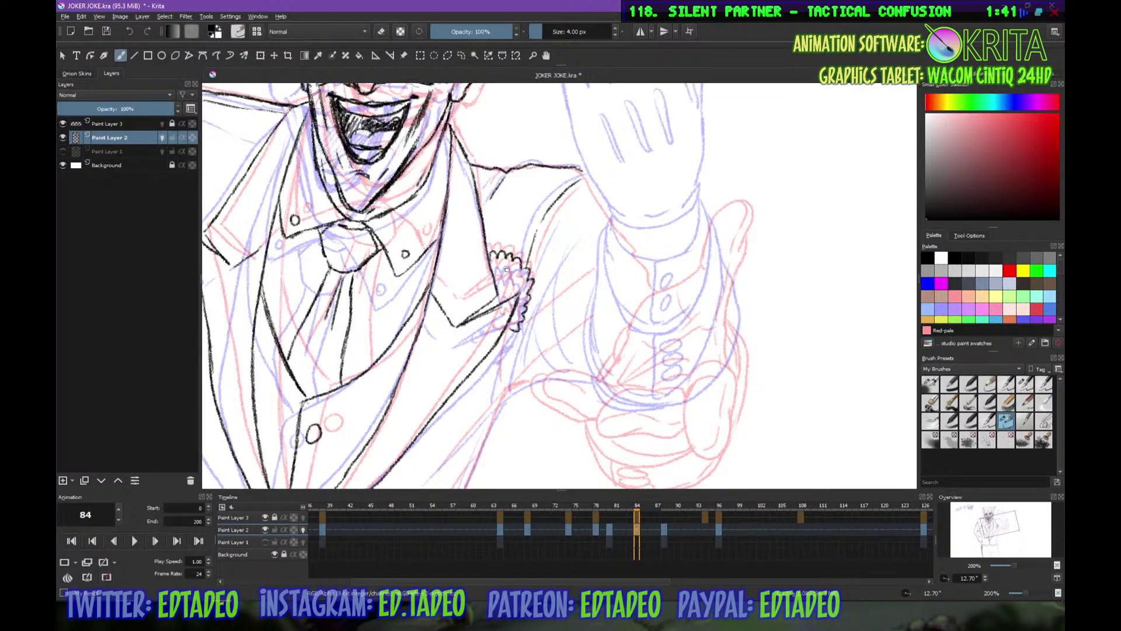
mouse_move(491, 260)
left_mouse_down()
mouse_move(529, 284)
mouse_move(525, 303)
mouse_move(504, 289)
mouse_move(515, 295)
mouse_move(487, 306)
mouse_move(513, 320)
mouse_move(516, 306)
mouse_move(504, 338)
left_mouse_up()
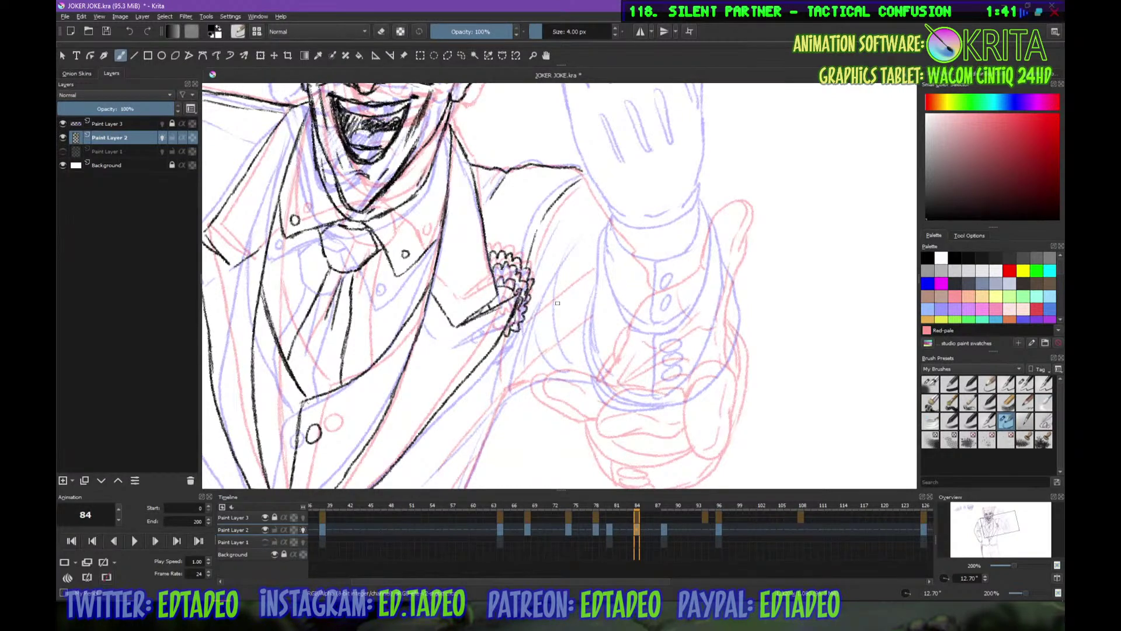
Draw the raised arm's armpit and the jacket's side contour from there down to the hem
left_click_drag(512, 393, 563, 263)
mouse_move(633, 345)
left_mouse_down()
mouse_move(552, 280)
mouse_move(547, 382)
left_mouse_up()
left_click_drag(555, 348, 566, 193)
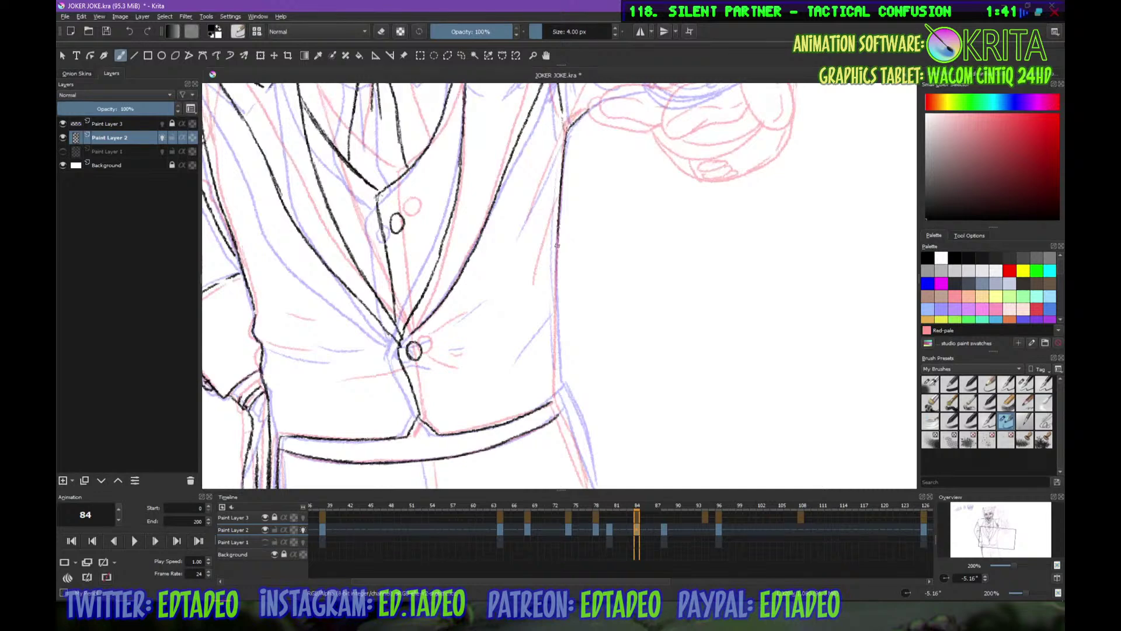
left_click_drag(559, 233, 561, 389)
Draw the hip lines below the jacket hem and the trouser leg's wrinkled outer contour to the canvas edge
left_click_drag(563, 325, 538, 192)
left_click_drag(543, 273, 562, 327)
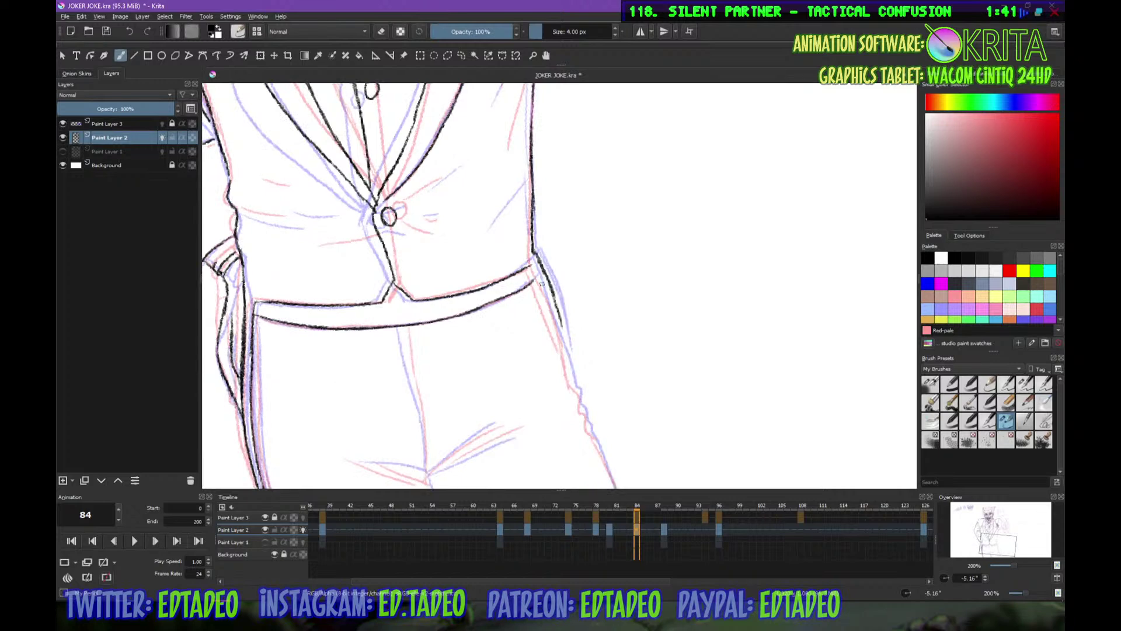
mouse_move(532, 266)
left_mouse_down()
mouse_move(569, 356)
mouse_move(539, 225)
left_mouse_up()
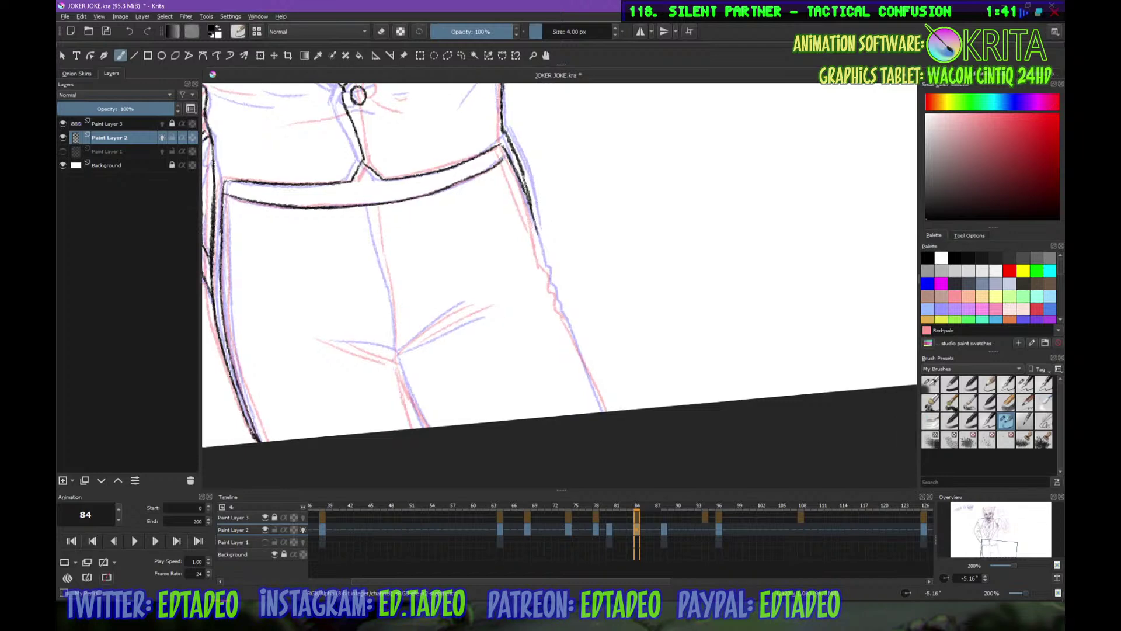
left_click_drag(502, 150, 602, 414)
Draw the trousers' inner leg lines and front seam, and add the creases radiating from the crotch
mouse_move(397, 363)
left_mouse_down()
mouse_move(418, 428)
mouse_move(421, 418)
left_mouse_up()
left_click_drag(442, 365, 478, 383)
left_click_drag(409, 223, 434, 374)
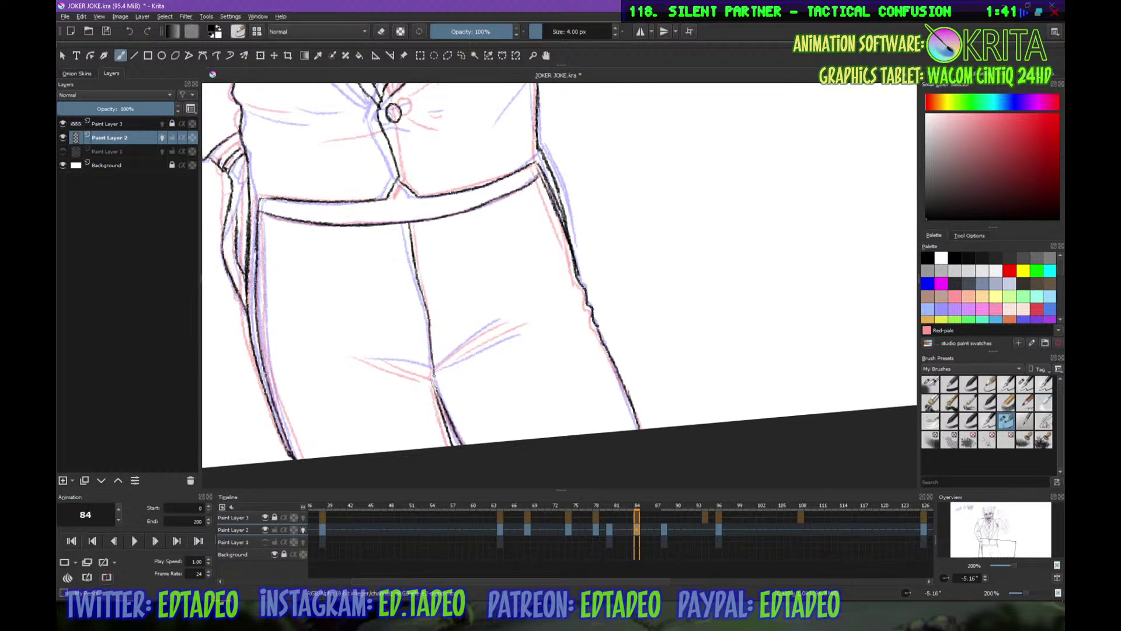
mouse_move(364, 361)
left_mouse_down()
mouse_move(437, 381)
mouse_move(489, 330)
left_mouse_up()
Add the fabric folds radiating from the jacket button and along the jacket's sides
mouse_move(442, 366)
left_mouse_down()
mouse_move(497, 333)
mouse_move(580, 416)
mouse_move(604, 494)
left_mouse_up()
left_click_drag(454, 283, 484, 266)
mouse_move(451, 304)
left_mouse_down()
mouse_move(535, 319)
mouse_move(519, 295)
left_mouse_up()
left_click_drag(447, 212, 468, 246)
left_click_drag(410, 215, 449, 260)
left_click_drag(482, 296, 701, 225)
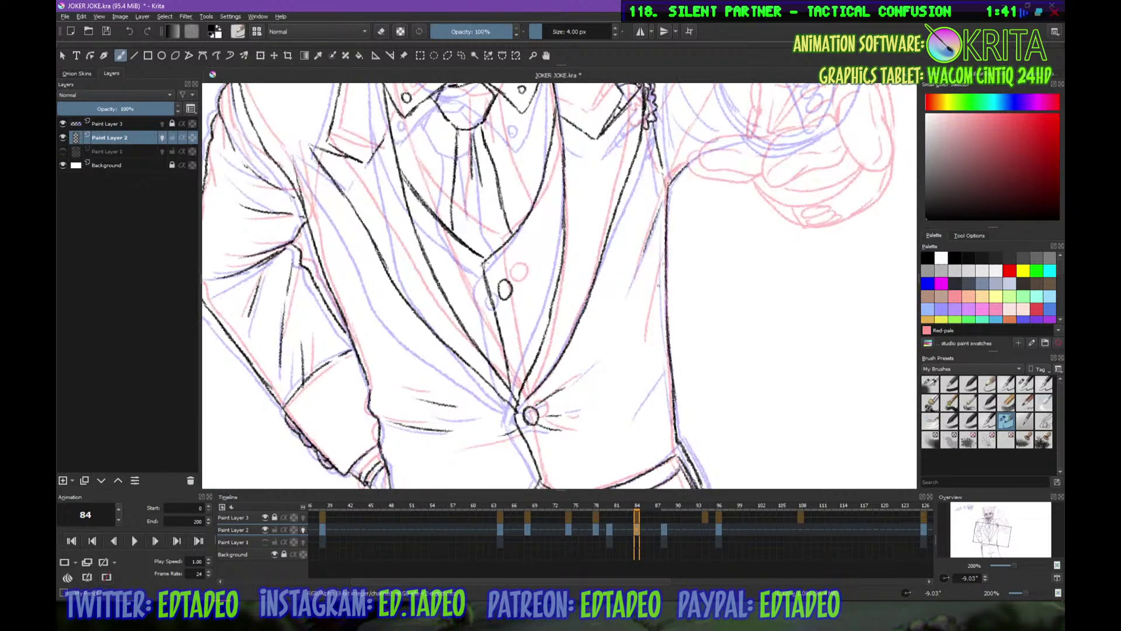
left_click_drag(672, 347, 705, 364)
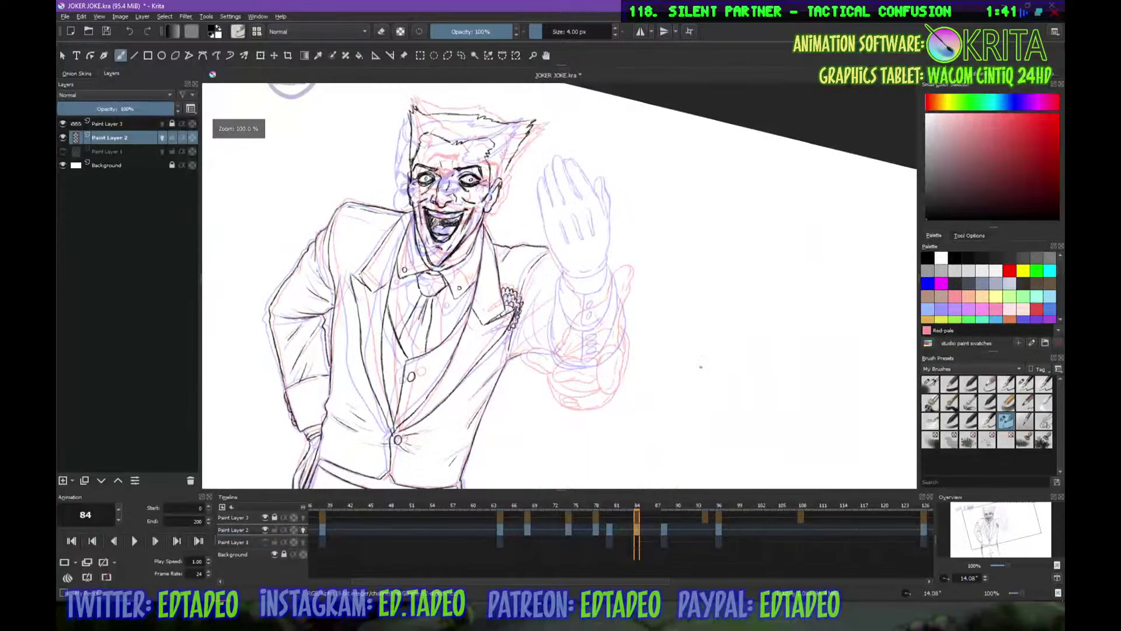
key("ctrl+plus")
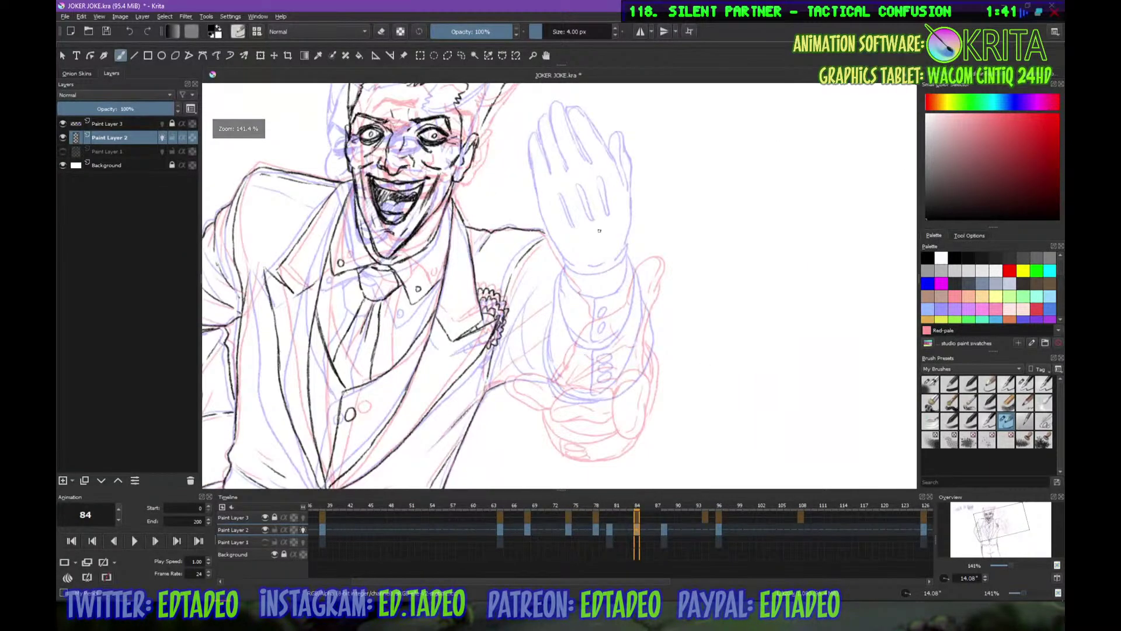
left_click_drag(545, 233, 611, 234)
key("ctrl+z")
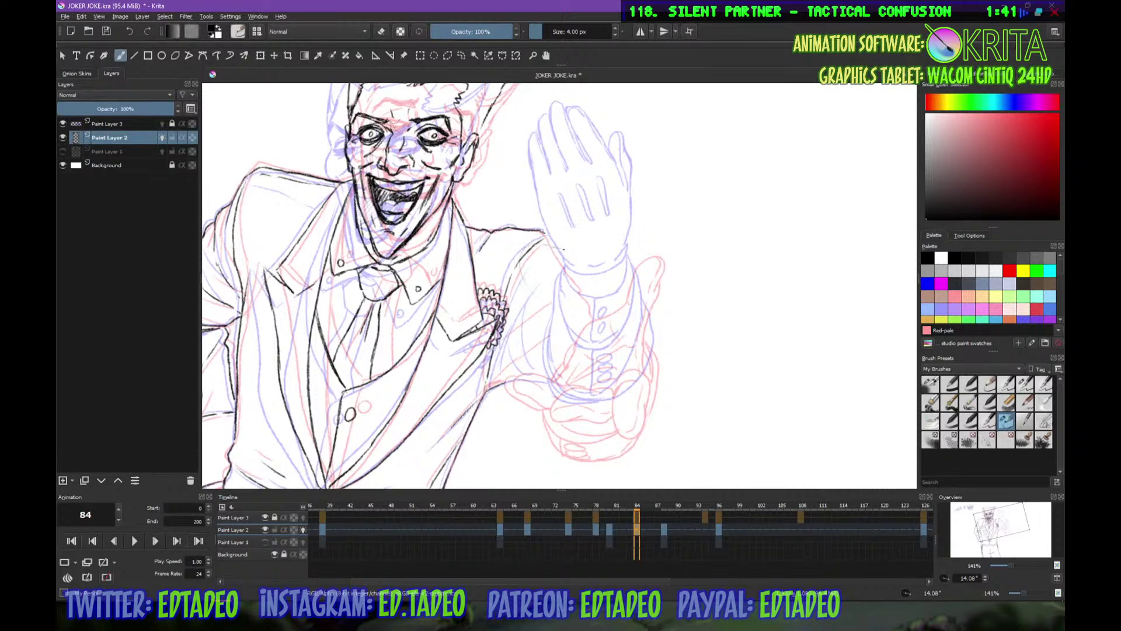
left_click_drag(529, 253, 612, 255)
key("ctrl+z")
mouse_move(546, 301)
left_mouse_down()
mouse_move(564, 258)
mouse_move(621, 257)
mouse_move(680, 225)
left_mouse_up()
key("ctrl+z")
Rough out the open hand's upright thumb and lower edge, and draw the rounded base of the palm
mouse_move(636, 195)
left_mouse_down()
mouse_move(652, 220)
mouse_move(624, 224)
mouse_move(646, 231)
mouse_move(652, 249)
left_mouse_up()
left_click_drag(545, 311, 636, 302)
left_click_drag(638, 293, 654, 251)
mouse_move(583, 260)
left_mouse_down()
mouse_move(606, 257)
mouse_move(569, 278)
mouse_move(606, 251)
mouse_move(581, 263)
mouse_move(602, 282)
mouse_move(577, 286)
left_mouse_up()
mouse_move(615, 252)
left_mouse_down()
mouse_move(581, 285)
mouse_move(598, 253)
mouse_move(579, 287)
mouse_move(612, 271)
mouse_move(631, 303)
mouse_move(646, 287)
mouse_move(643, 302)
mouse_move(617, 287)
left_mouse_up()
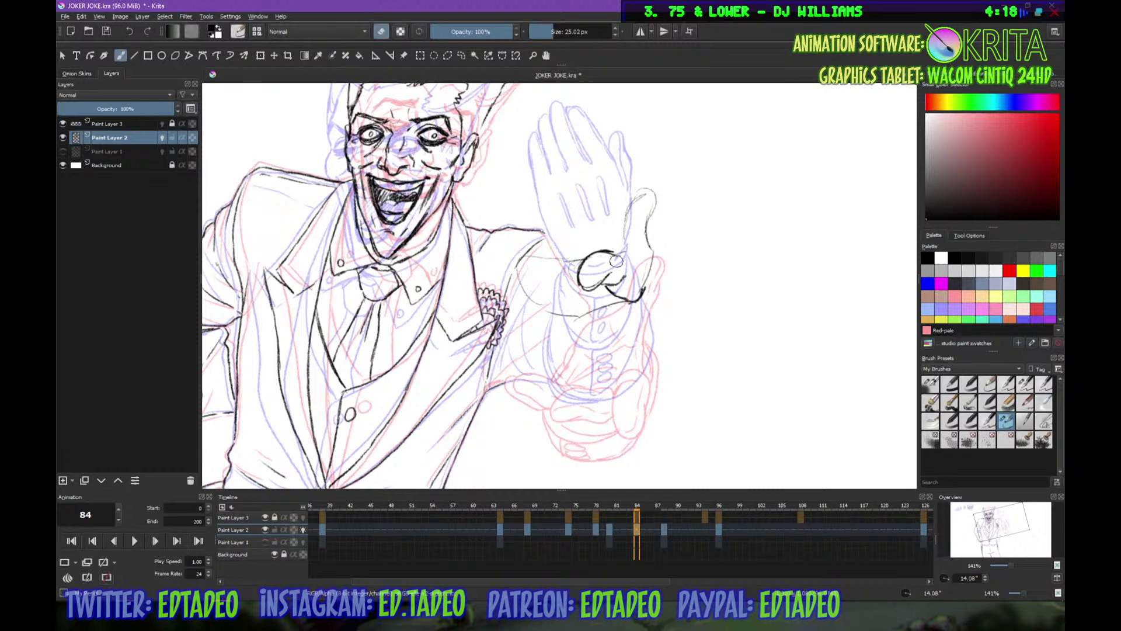
Clean up the rounded mound of the palm and draw the upright thumb's final contour
left_click_drag(611, 253, 631, 255)
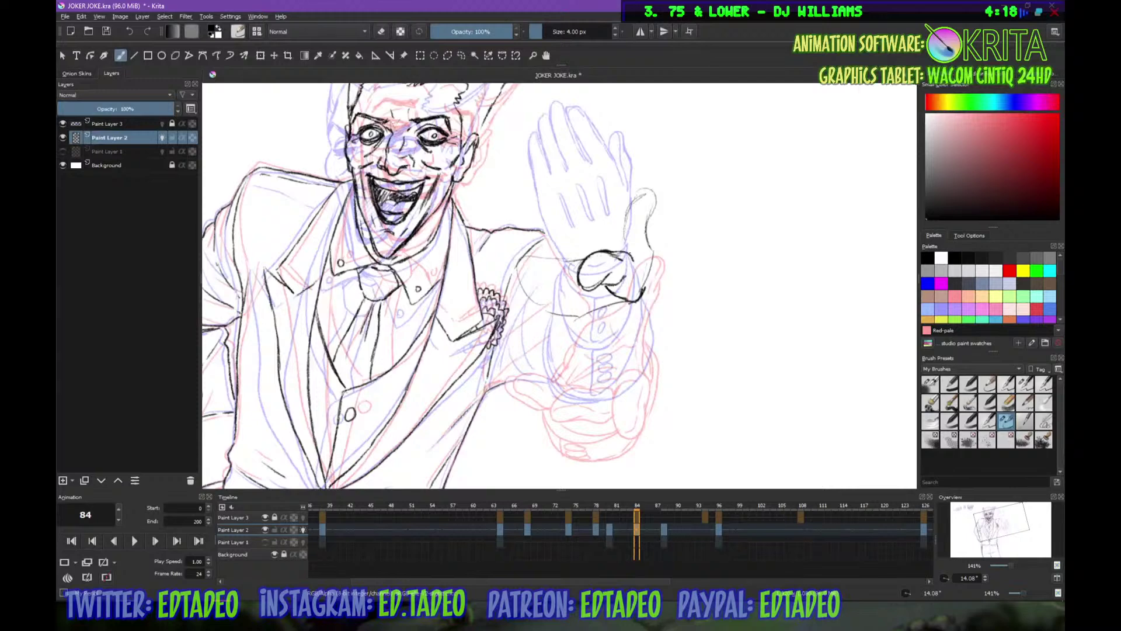
mouse_move(626, 237)
left_mouse_down()
mouse_move(625, 216)
mouse_move(650, 192)
mouse_move(644, 292)
mouse_move(641, 255)
left_mouse_up()
left_click_drag(645, 193, 637, 231)
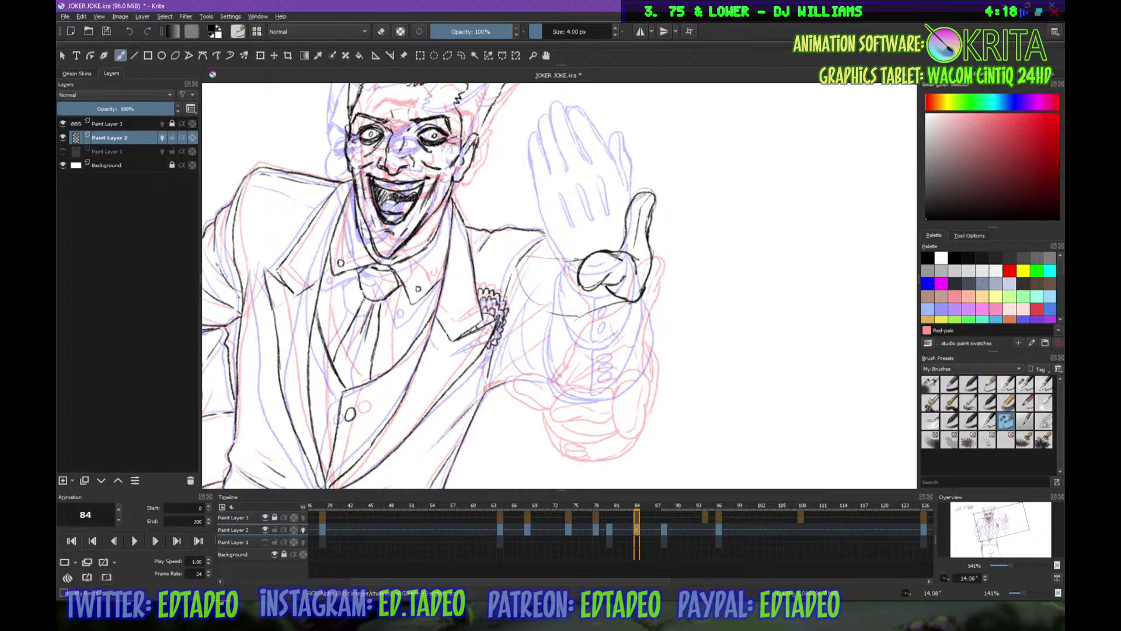
Draw the open hand's extended fingers and underside contour, and erase the leftover rough line beneath them
mouse_move(584, 263)
left_mouse_down()
mouse_move(546, 264)
mouse_move(550, 285)
mouse_move(555, 257)
mouse_move(549, 287)
mouse_move(570, 280)
mouse_move(596, 299)
left_mouse_up()
mouse_move(541, 260)
left_mouse_down()
mouse_move(532, 271)
mouse_move(545, 276)
mouse_move(549, 246)
mouse_move(555, 257)
mouse_move(524, 284)
mouse_move(565, 293)
left_mouse_up()
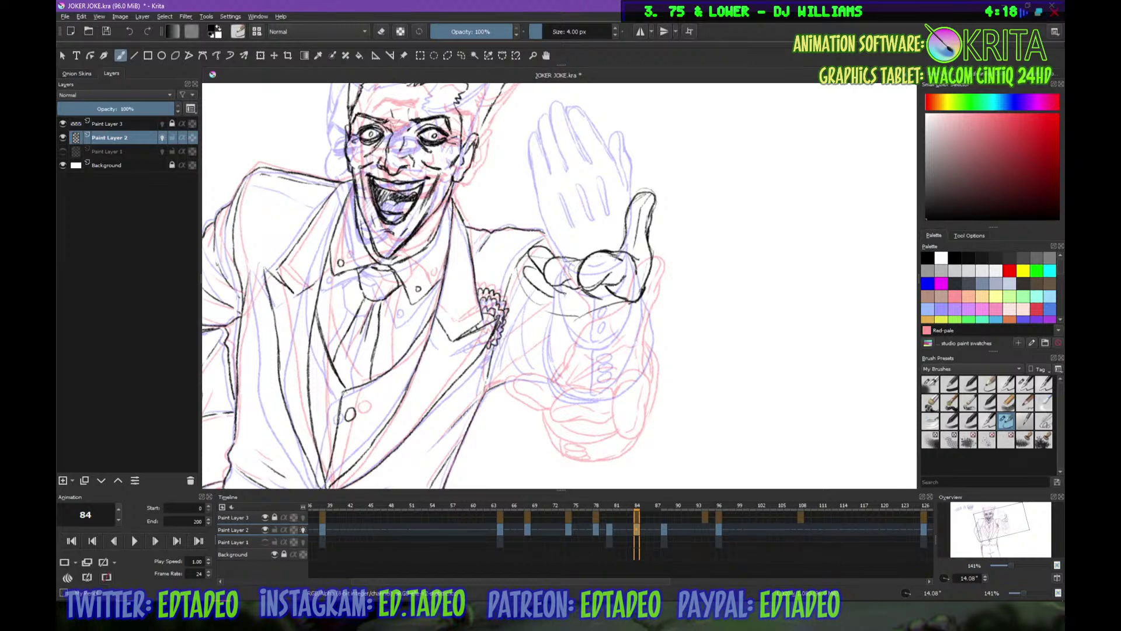
mouse_move(553, 297)
left_mouse_down()
mouse_move(580, 310)
mouse_move(631, 301)
left_mouse_up()
key("e")
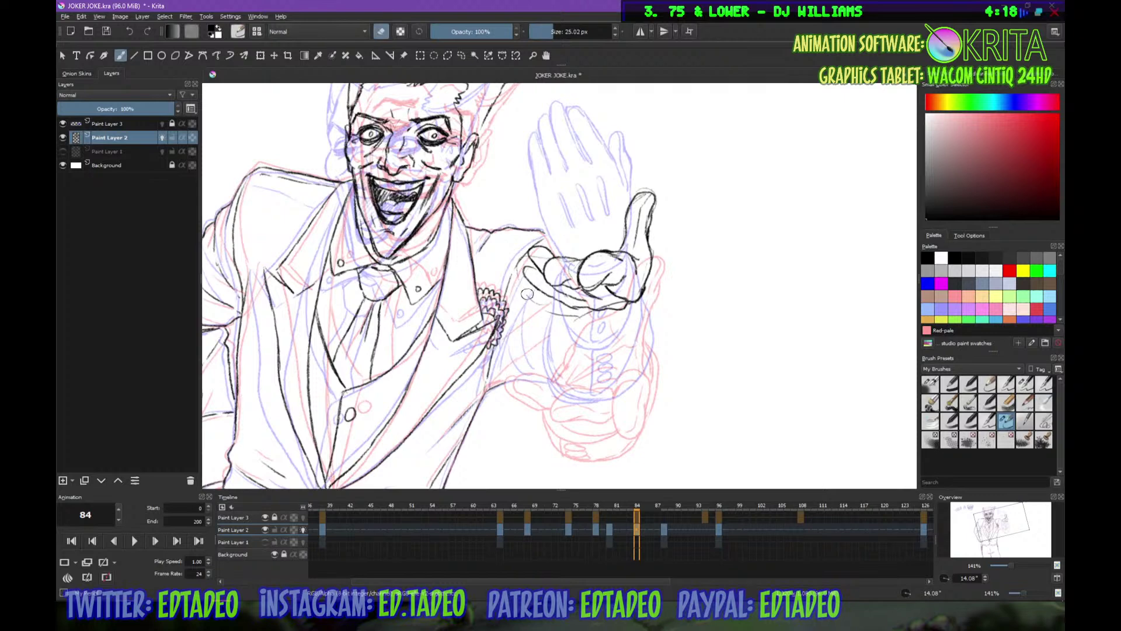
key("e")
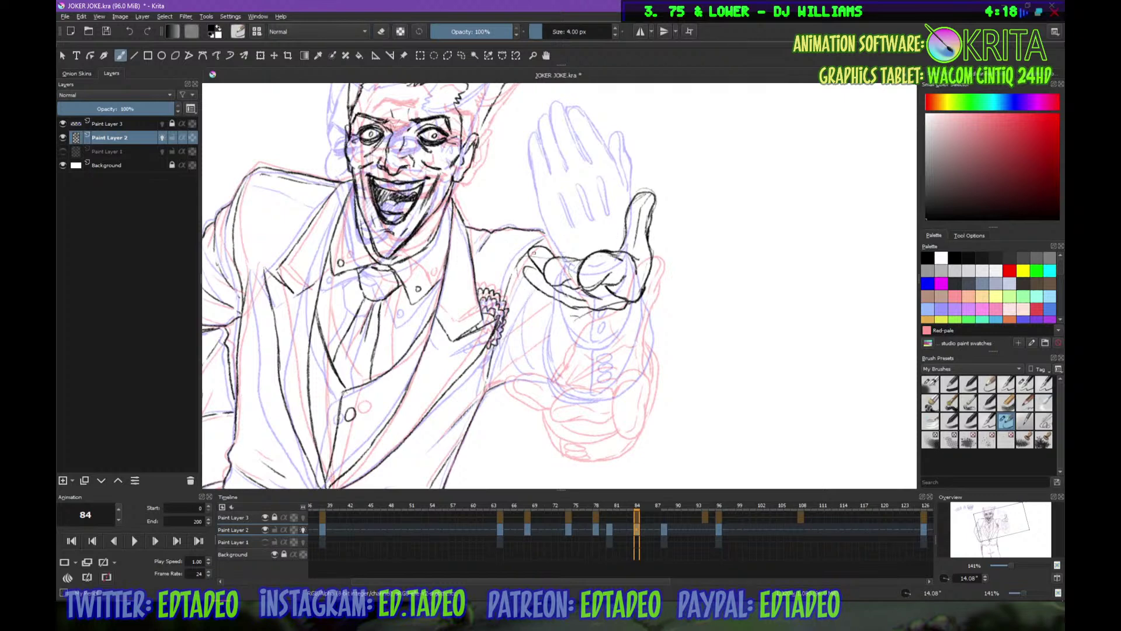
left_click_drag(544, 267, 577, 261)
key("ctrl+z")
Refine the hand's heel and lower contour between the fingers and the thumb, cleaning up the overlapping lines
left_click_drag(602, 273, 652, 256)
key("5")
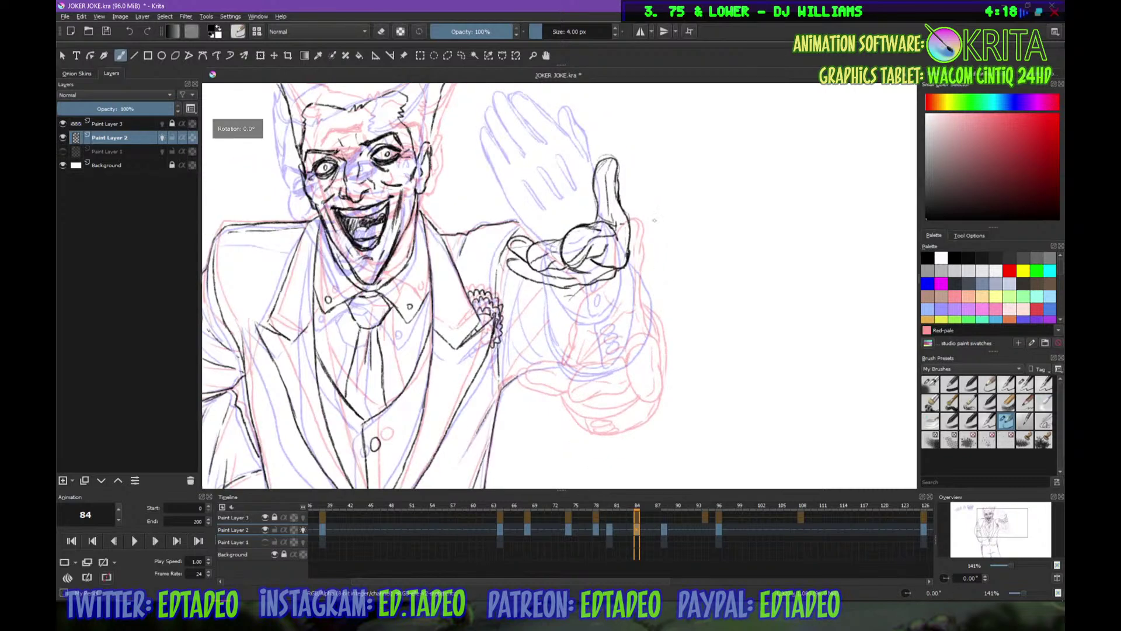
left_click_drag(560, 289, 589, 296)
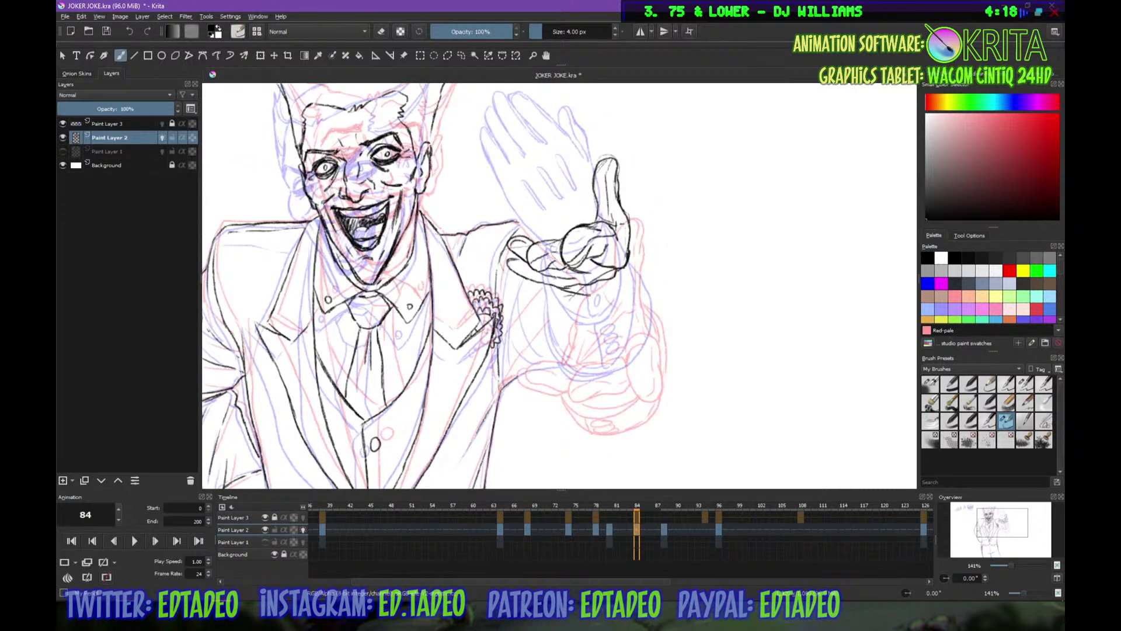
left_click_drag(629, 227, 630, 266)
left_click_drag(572, 292, 630, 267)
key("e")
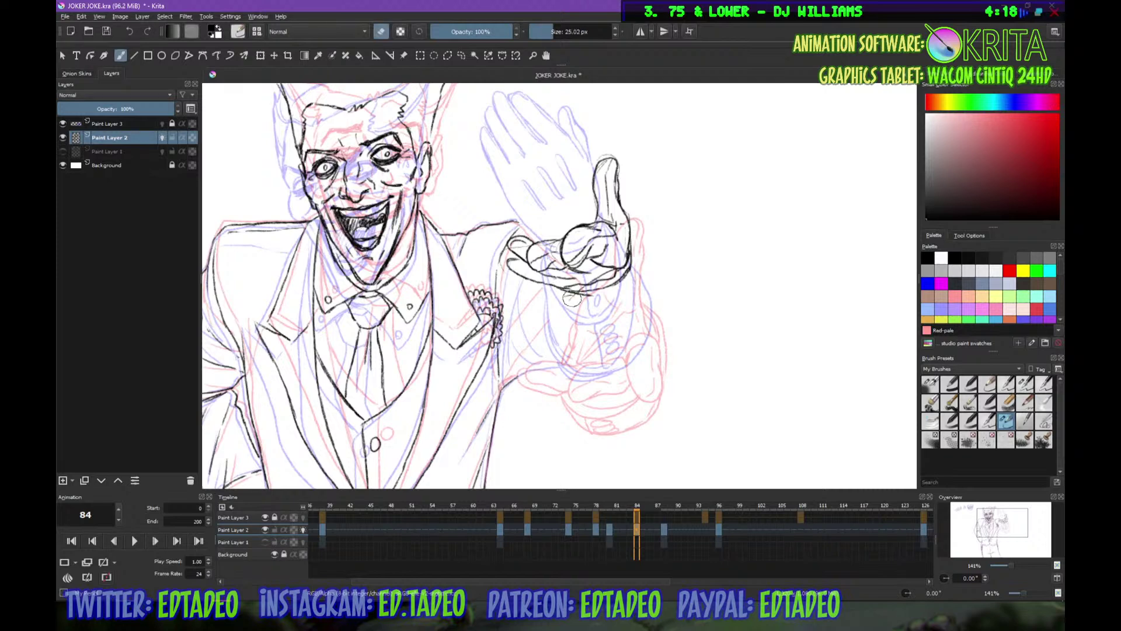
key("e")
key("e")
key("e")
mouse_move(612, 283)
left_mouse_down()
mouse_move(583, 294)
mouse_move(630, 270)
left_mouse_up()
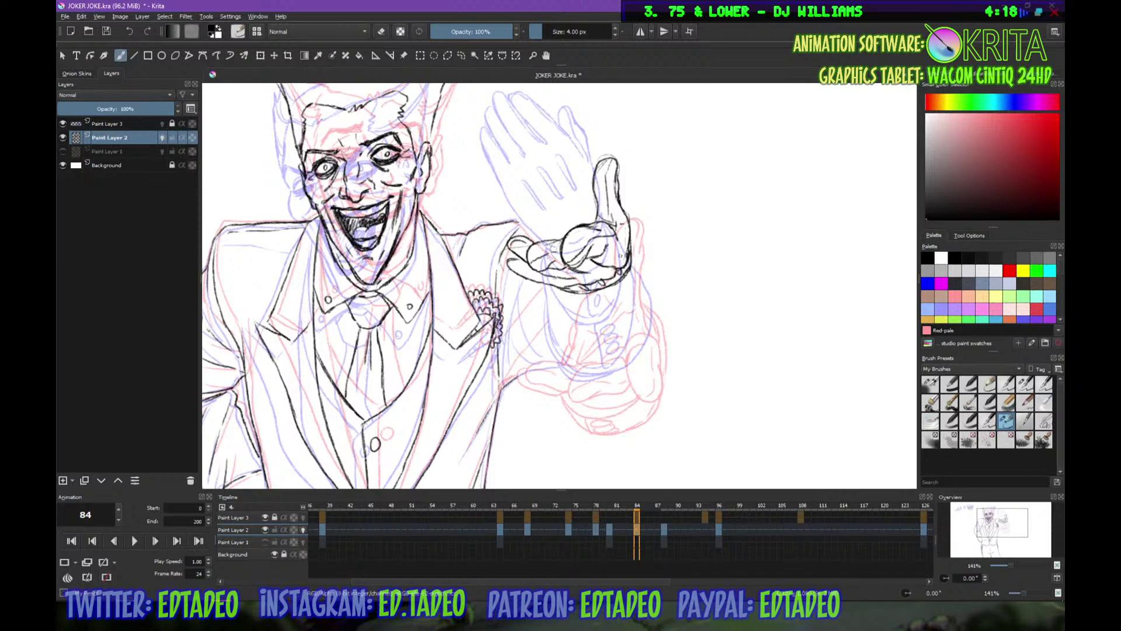
Draw the shirt cuff around the wrist and the buttoned jacket sleeve end below the open hand
mouse_move(586, 294)
left_mouse_down()
mouse_move(565, 304)
mouse_move(632, 284)
mouse_move(634, 261)
left_mouse_up()
mouse_move(565, 291)
left_mouse_down()
mouse_move(575, 309)
mouse_move(633, 310)
left_mouse_up()
left_click_drag(630, 250, 643, 309)
mouse_move(562, 290)
left_mouse_down()
mouse_move(615, 343)
mouse_move(635, 317)
mouse_move(635, 337)
mouse_move(606, 322)
left_mouse_up()
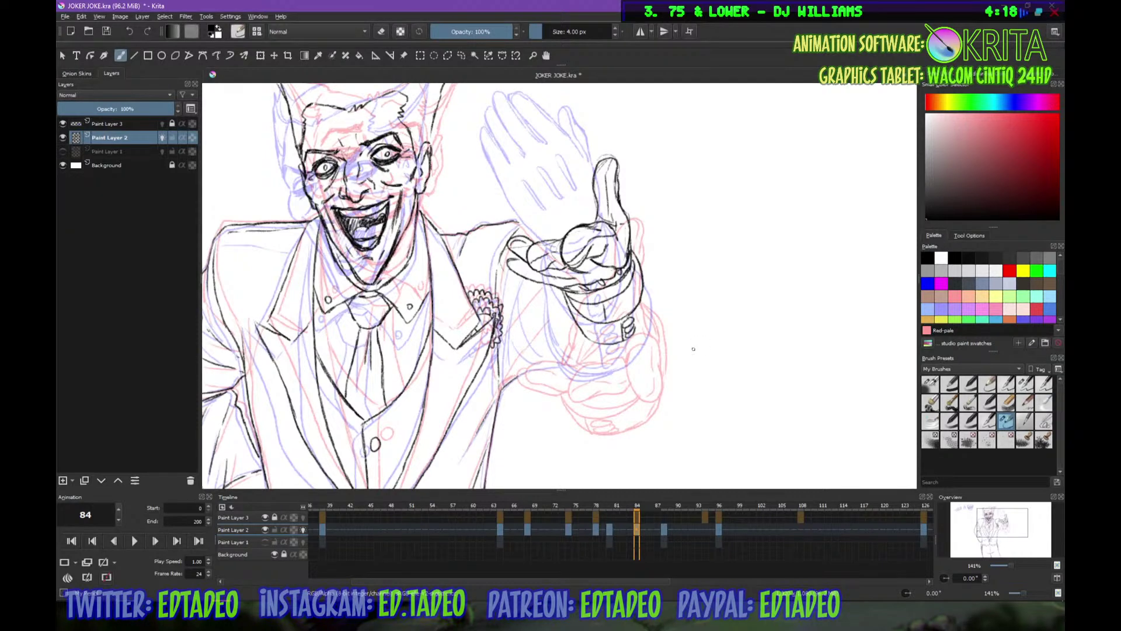
Erase the jacket sleeve's rough buttons and lower edge, and redraw the vertical row of buttons closer to the middle of the sleeve
key("e")
left_click_drag(625, 320, 634, 346)
key("e")
key("e")
left_click_drag(585, 332, 613, 348)
key("e")
mouse_move(589, 324)
left_mouse_down()
mouse_move(590, 358)
mouse_move(611, 332)
mouse_move(613, 347)
mouse_move(589, 359)
mouse_move(564, 292)
left_mouse_up()
key("e")
key("e")
key("ctrl+z")
left_click_drag(613, 353, 621, 351)
Draw the raised forearm's outer sleeve contour from the cuff down and around the bent elbow
left_click_drag(642, 264, 640, 329)
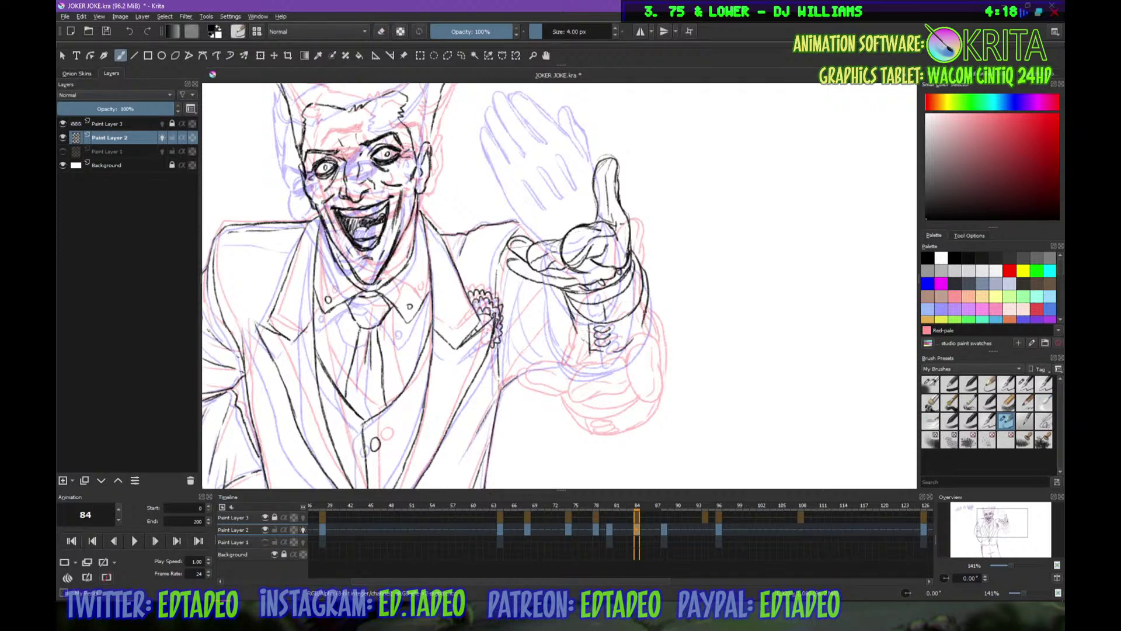
left_click_drag(648, 286, 657, 322)
left_click_drag(653, 291, 653, 369)
mouse_move(571, 397)
left_mouse_down()
mouse_move(614, 405)
mouse_move(654, 376)
left_mouse_up()
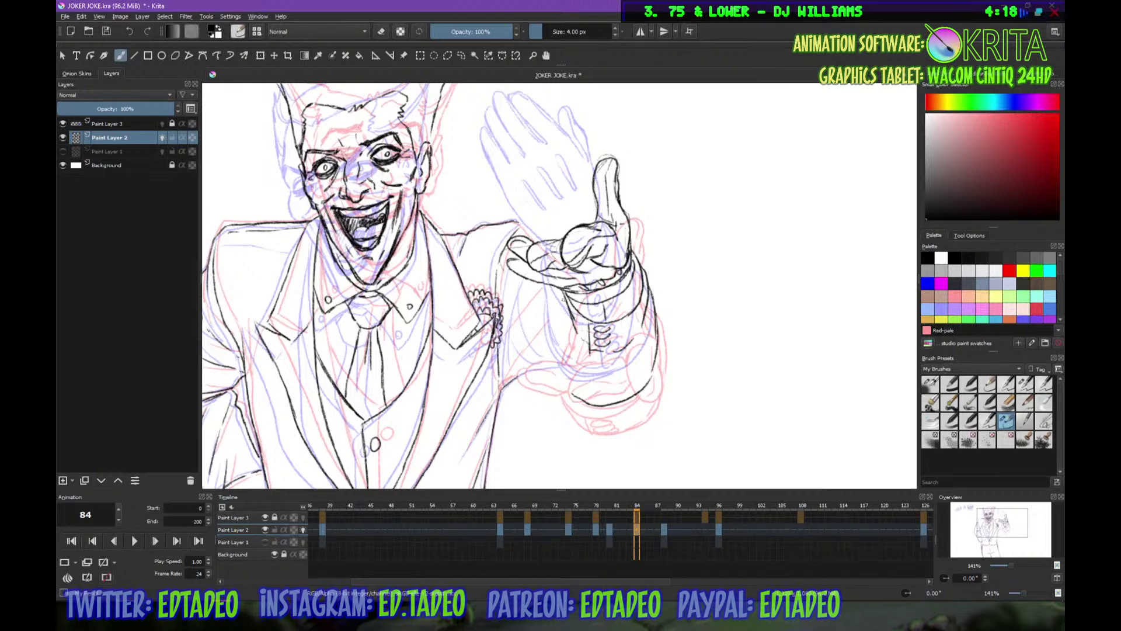
Draw the sleeve's inner contour, the underarm line to the torso and the upper-arm folds, cleaning up where the lines meet
mouse_move(564, 304)
left_mouse_down()
mouse_move(554, 371)
mouse_move(572, 393)
left_mouse_up()
left_click_drag(518, 281, 500, 380)
mouse_move(540, 305)
left_mouse_down()
mouse_move(513, 371)
mouse_move(560, 372)
left_mouse_up()
left_click_drag(518, 223, 548, 241)
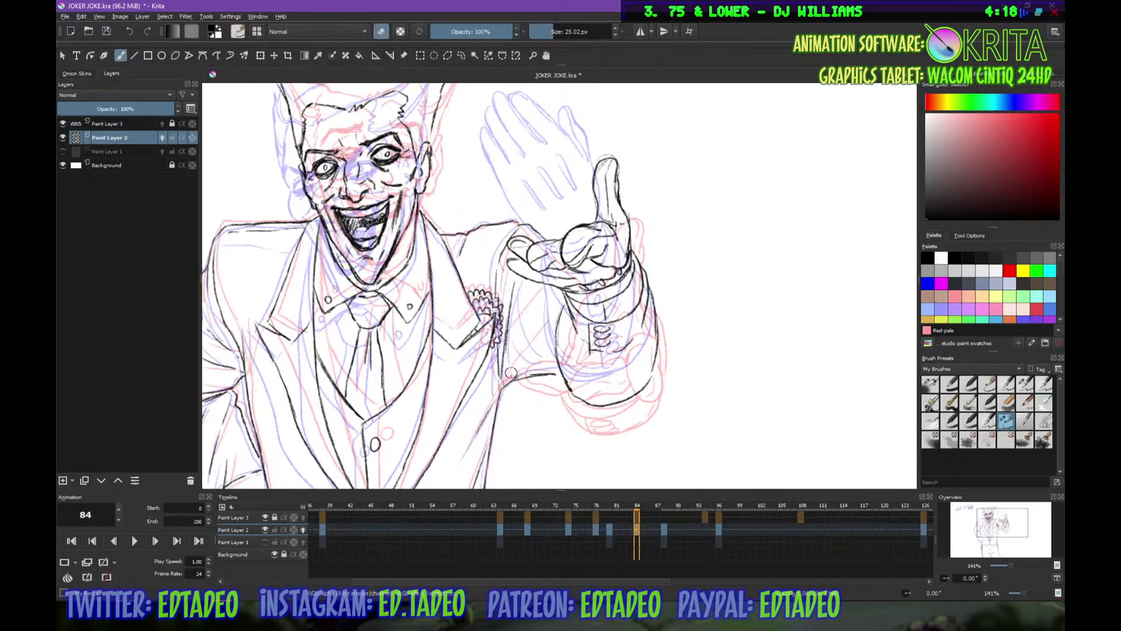
mouse_move(536, 298)
left_mouse_down()
mouse_move(511, 368)
mouse_move(568, 390)
left_mouse_up()
key("e")
key("e")
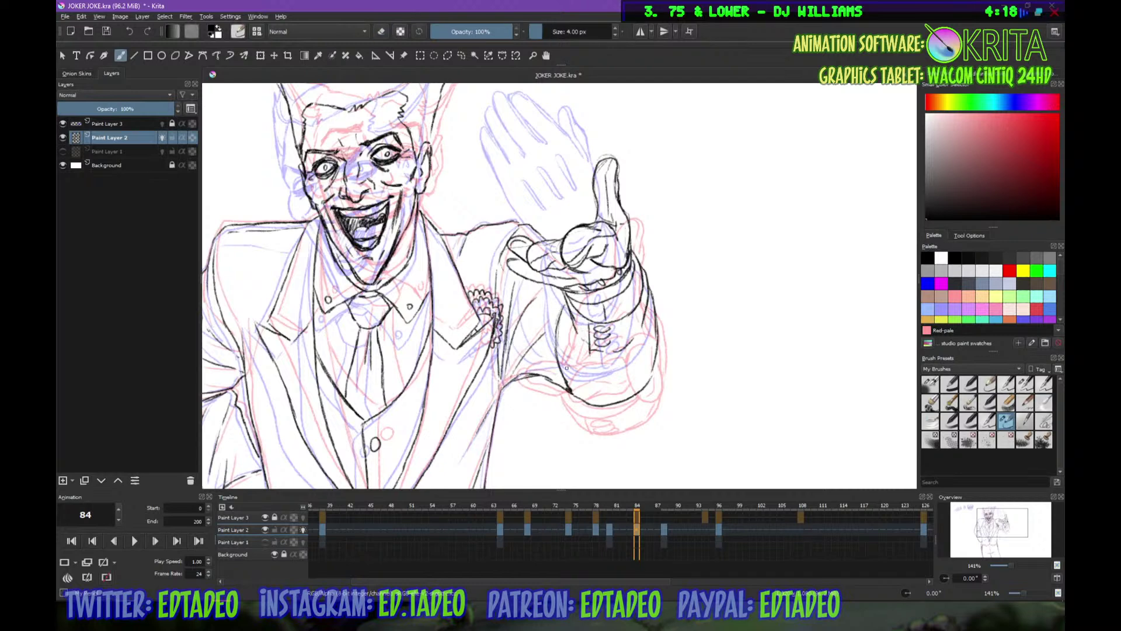
left_click_drag(567, 301, 562, 312)
left_click_drag(559, 363, 565, 382)
Add short hair strands along the character's hairline above the forehead
left_click_drag(640, 400, 703, 277)
key("minus")
key("minus")
key("minus")
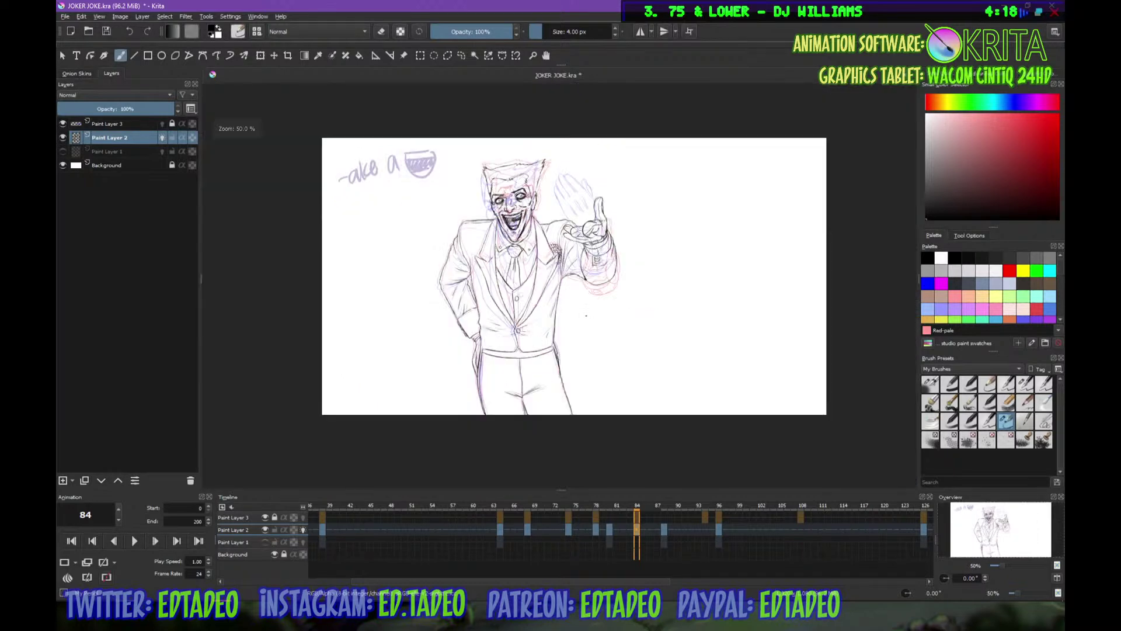
key("plus")
key("plus")
key("plus")
mouse_move(466, 94)
left_mouse_down()
mouse_move(465, 261)
mouse_move(433, 263)
mouse_move(446, 278)
mouse_move(436, 296)
left_mouse_up()
mouse_move(519, 263)
left_mouse_down()
mouse_move(556, 232)
mouse_move(570, 254)
mouse_move(578, 238)
mouse_move(532, 292)
left_mouse_up()
left_click_drag(474, 254, 478, 278)
left_click_drag(481, 263, 487, 274)
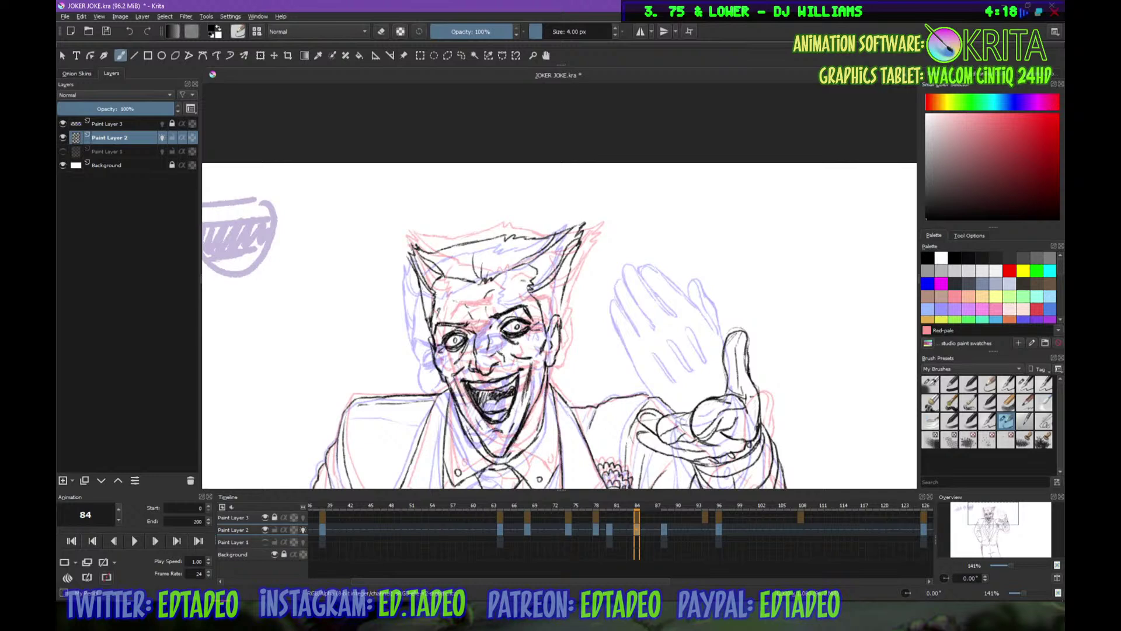
Turn off the onion skins for Paint Layer 2 to show frame 84's drawing by itself
key("minus")
key("minus")
key("minus")
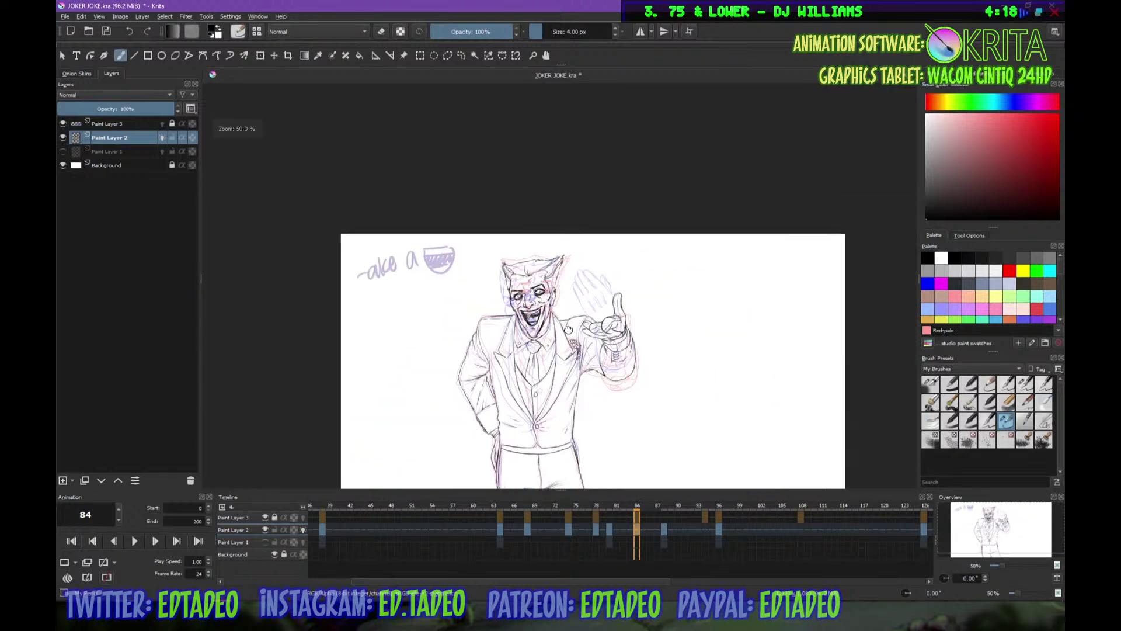
left_click_drag(606, 388, 567, 319)
left_click(303, 530)
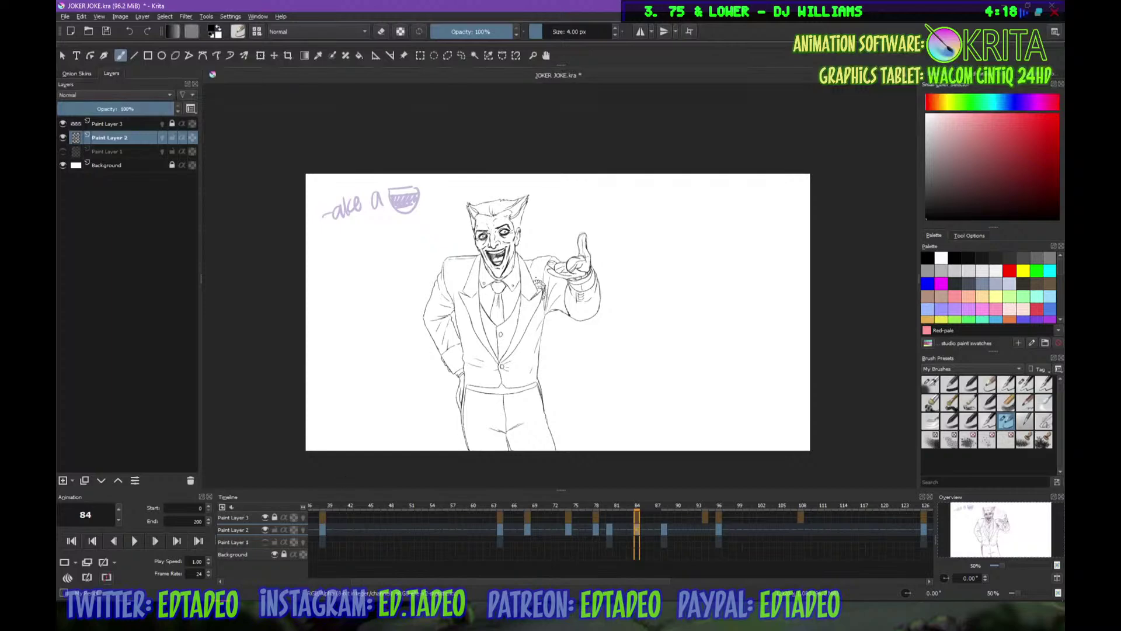
Select the eye and eyebrow on the jacket's empty-lapel side freehand, rotate them slightly clockwise and apply the transform
key("1")
key("plus")
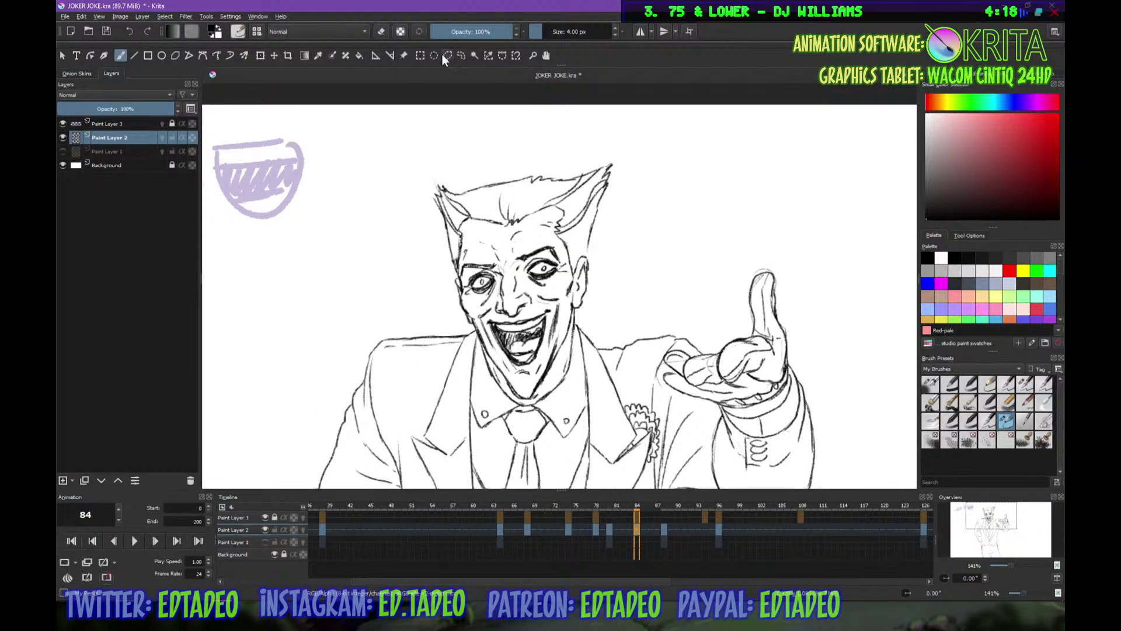
left_click(461, 55)
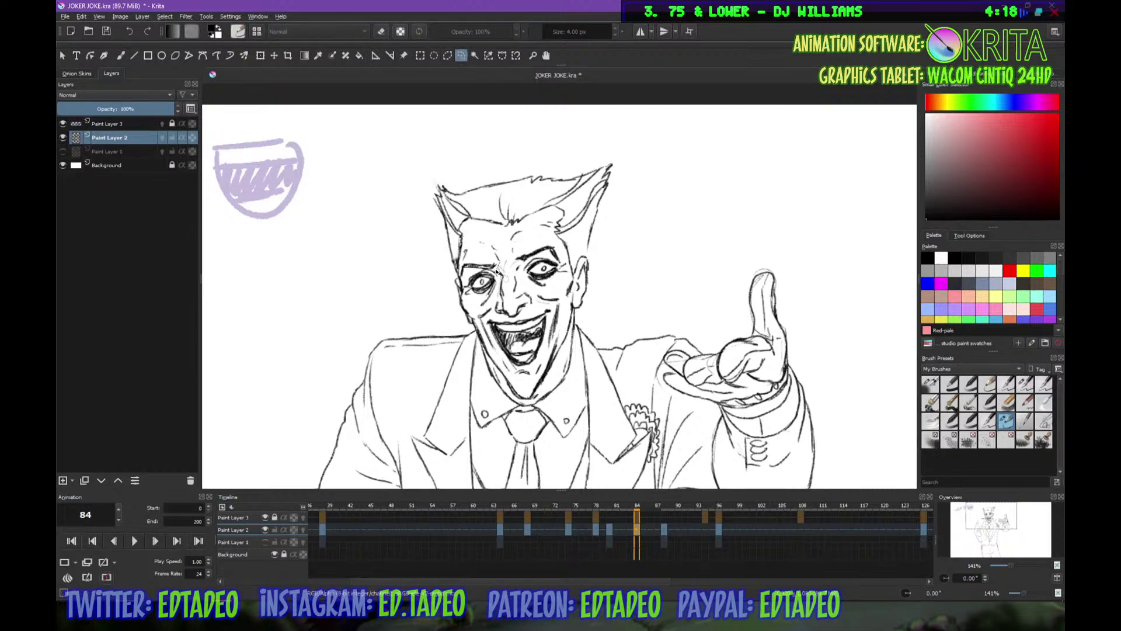
mouse_move(498, 284)
left_mouse_down()
mouse_move(491, 310)
mouse_move(474, 307)
mouse_move(462, 277)
mouse_move(469, 261)
mouse_move(521, 257)
mouse_move(498, 279)
left_mouse_up()
left_click(263, 54)
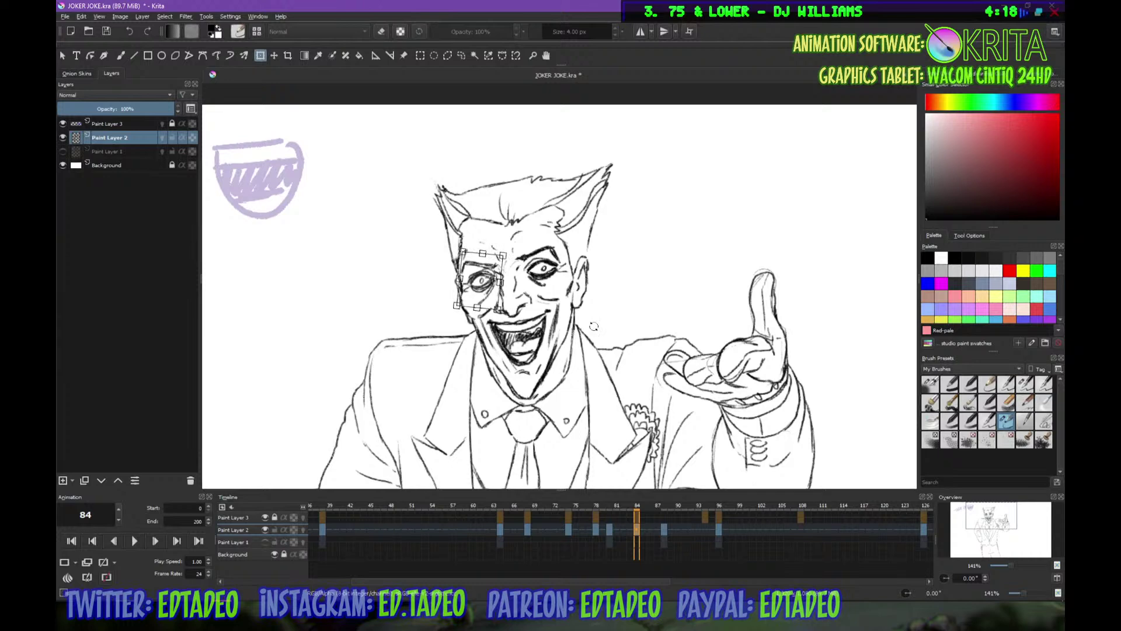
left_click_drag(529, 273, 497, 286)
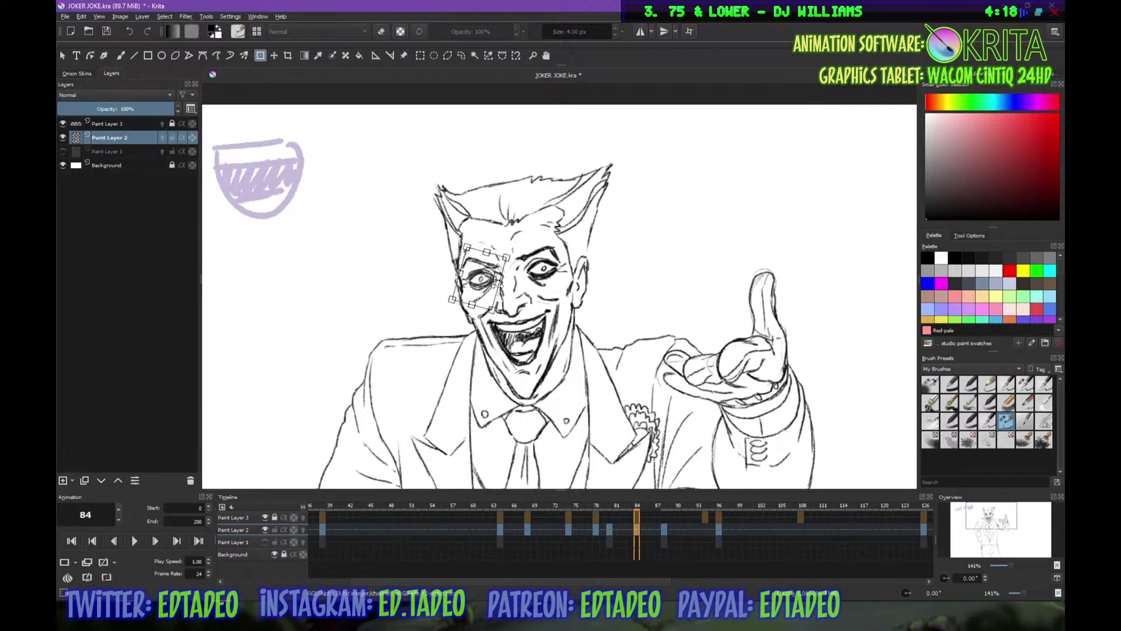
key("Return")
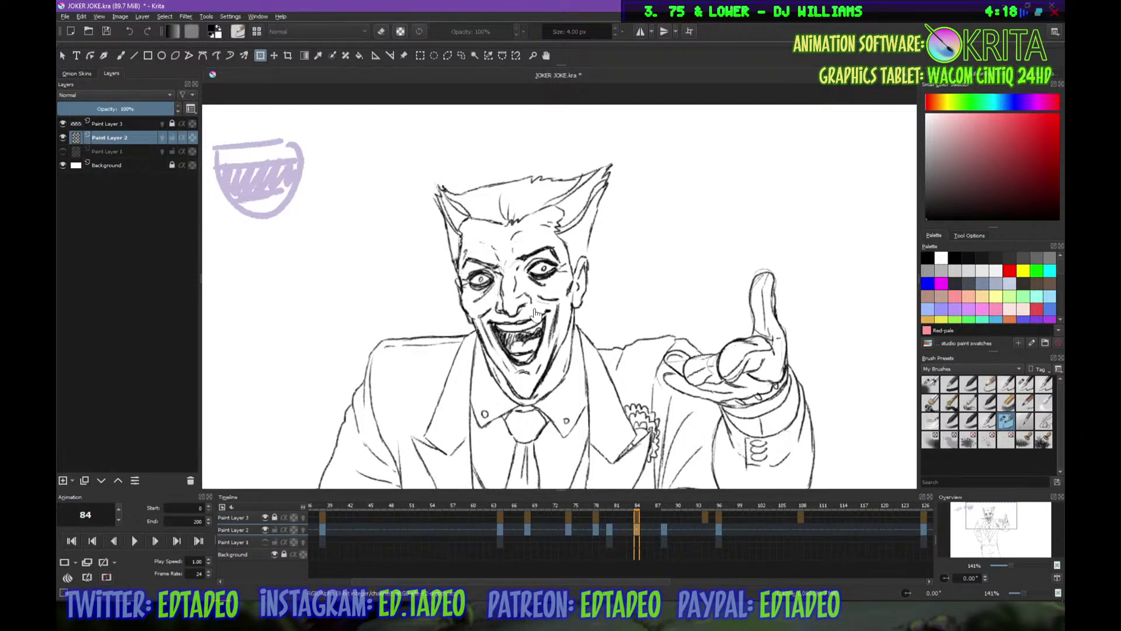
Save the Joker animation file with the whole figure in view
scroll(607, 310, "down", 5)
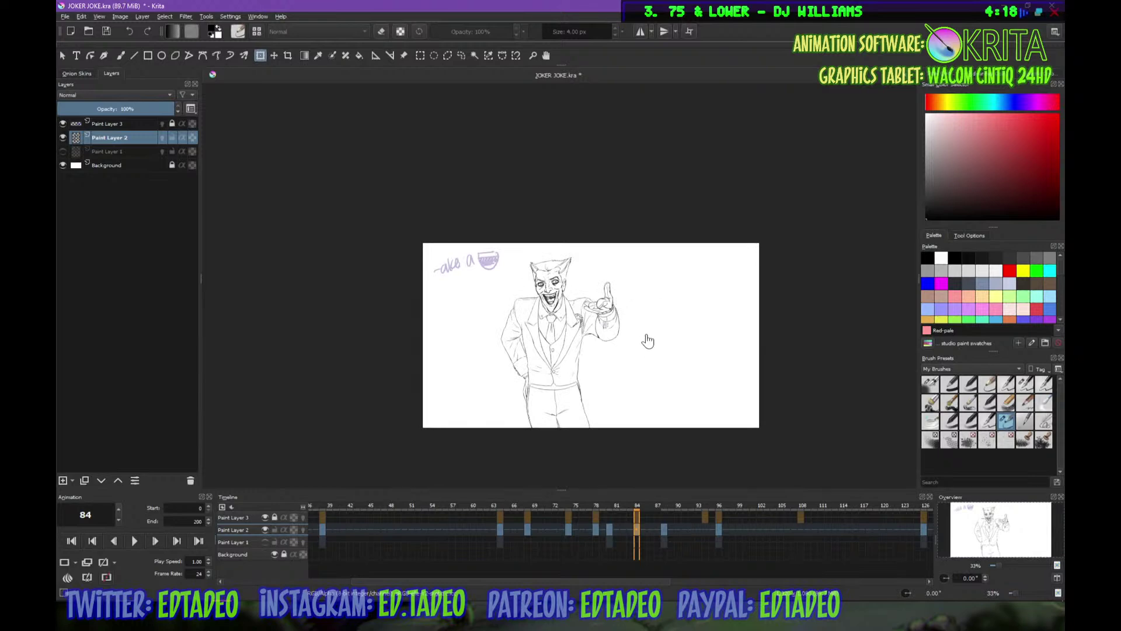
key("2")
key("ctrl+s")
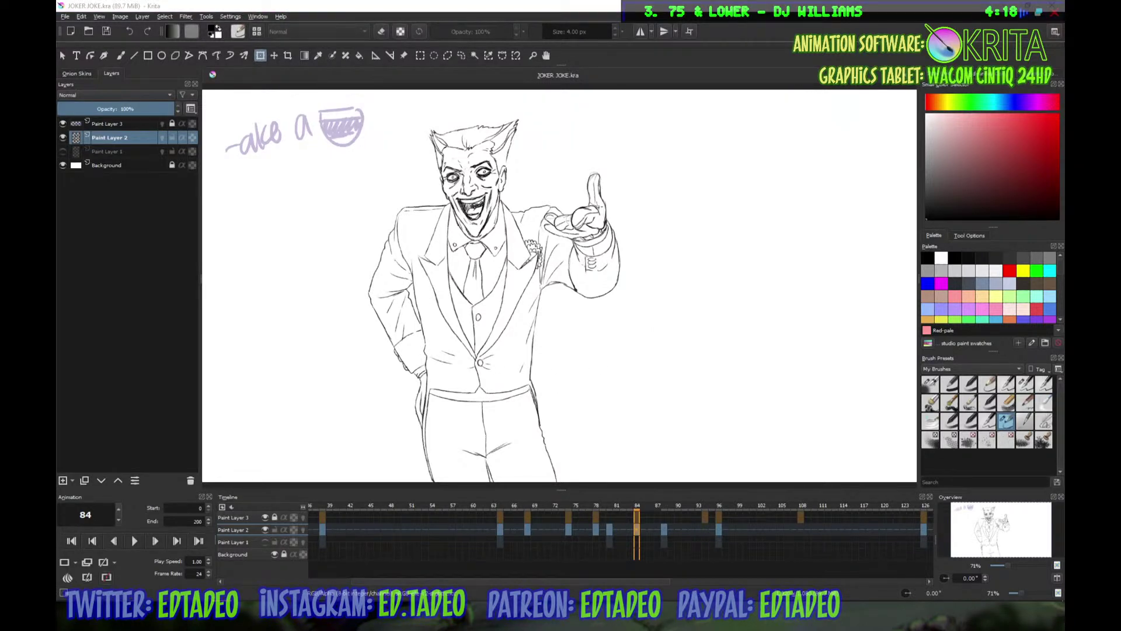
Play the whole animation from frame 0 to review the motion, and stop the playback
left_click(229, 506)
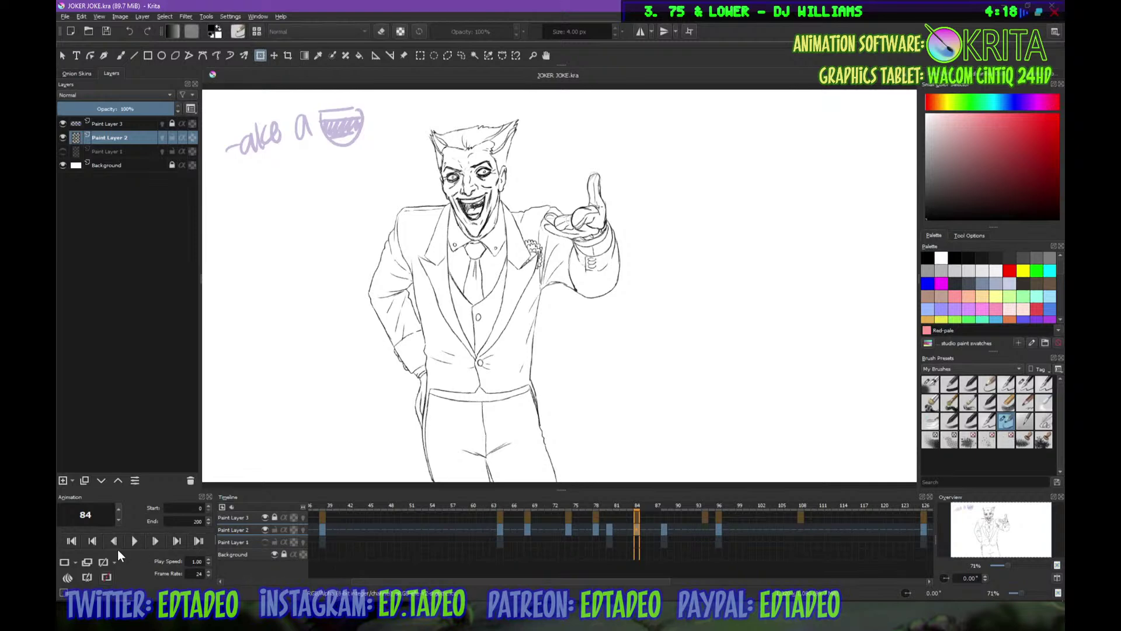
left_click(71, 541)
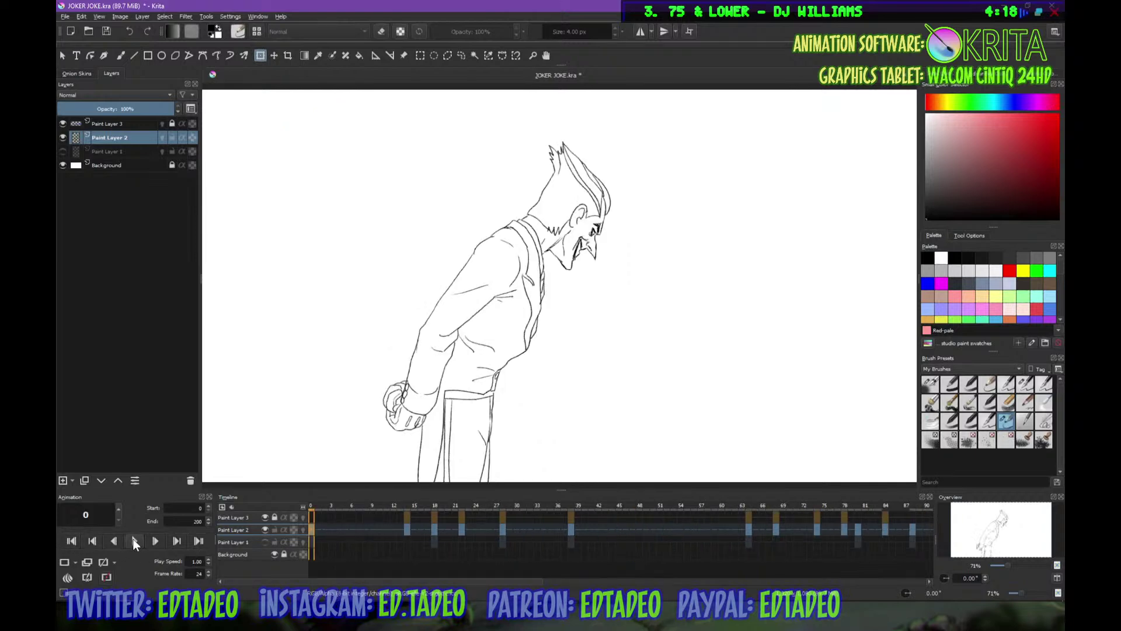
left_click(133, 541)
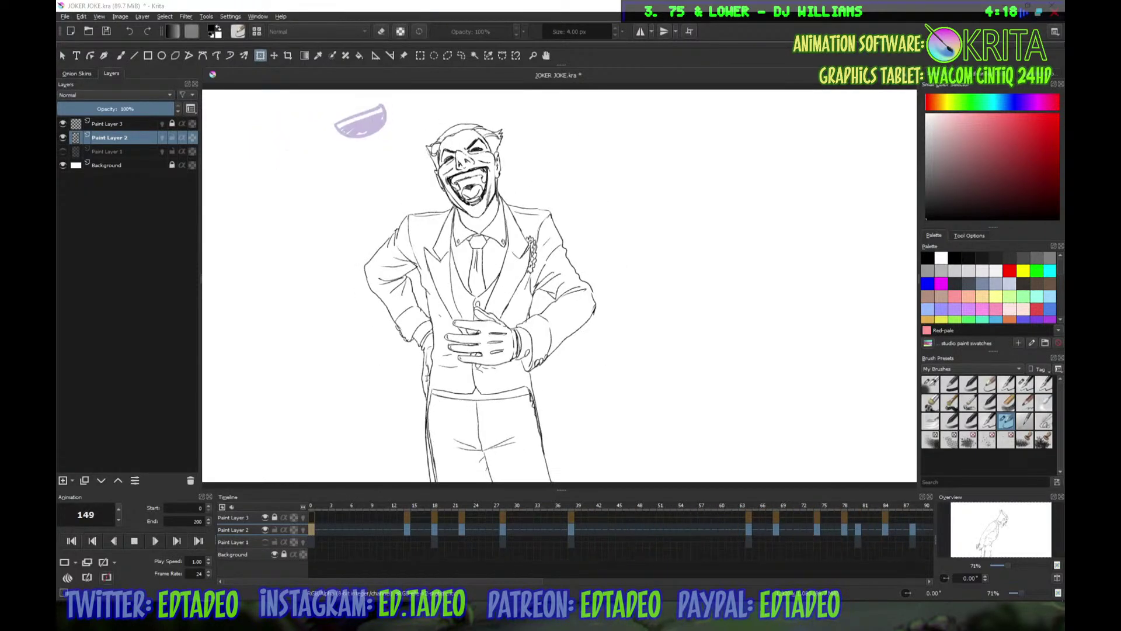
left_click(676, 72)
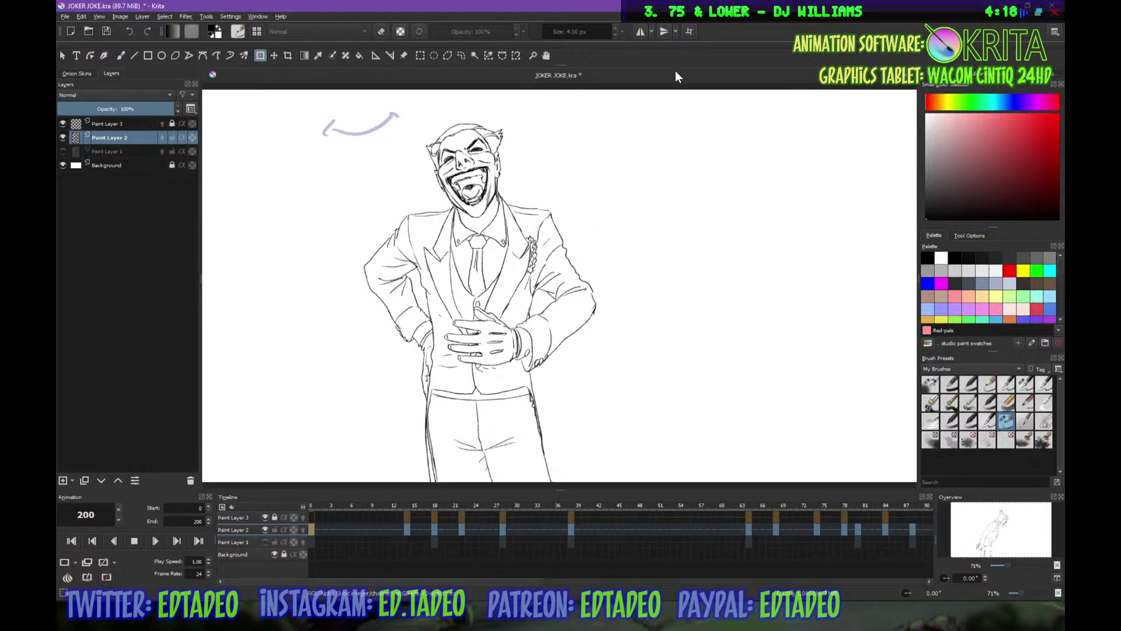
key("space")
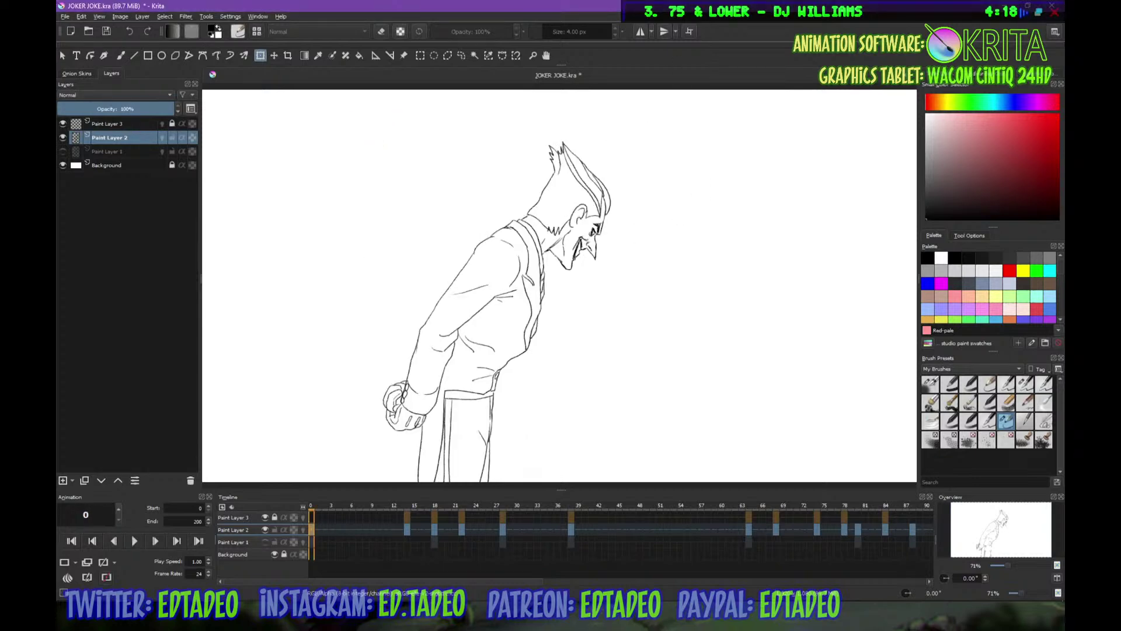
key("alt+Tab")
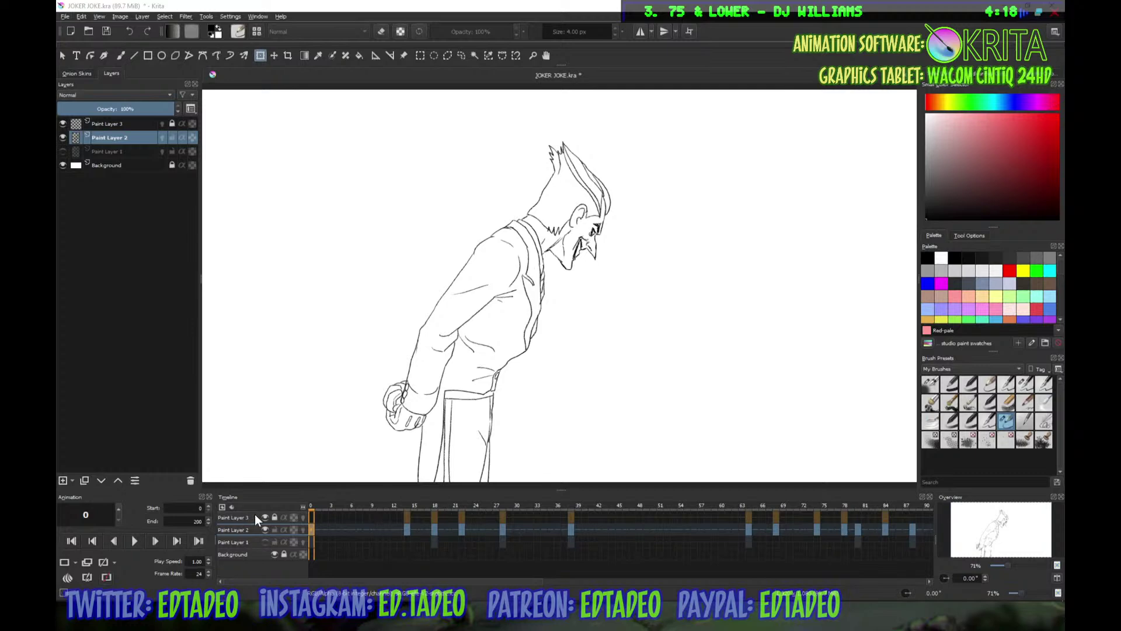
Toggle the Mute option for the animation's joker joke.wav audio and replay the animation from frame 0
left_click(232, 507)
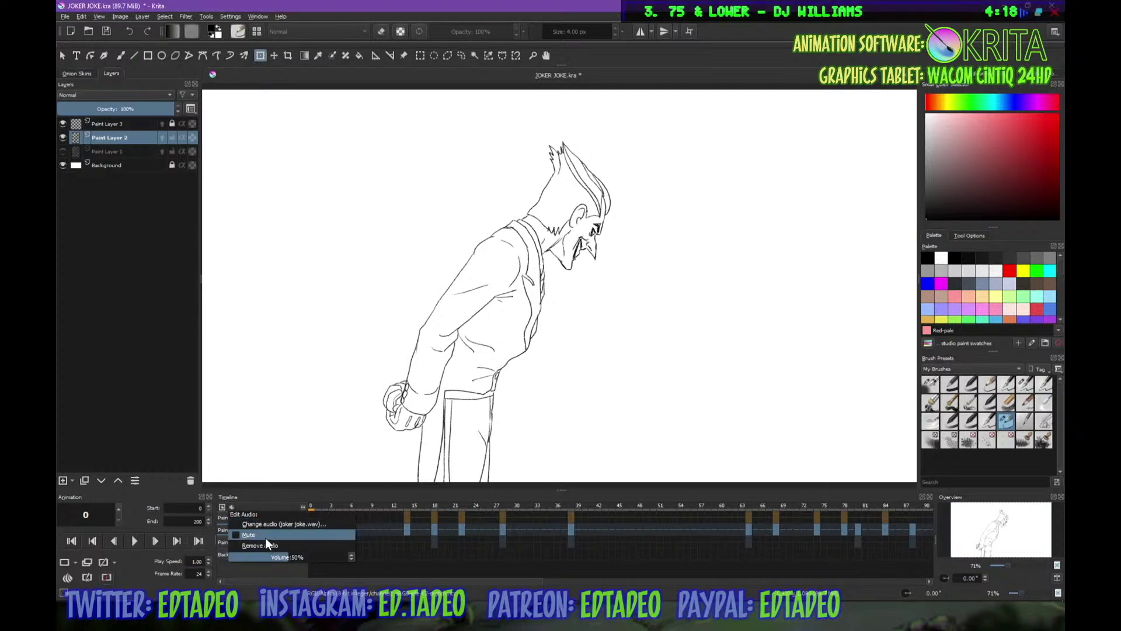
left_click(265, 535)
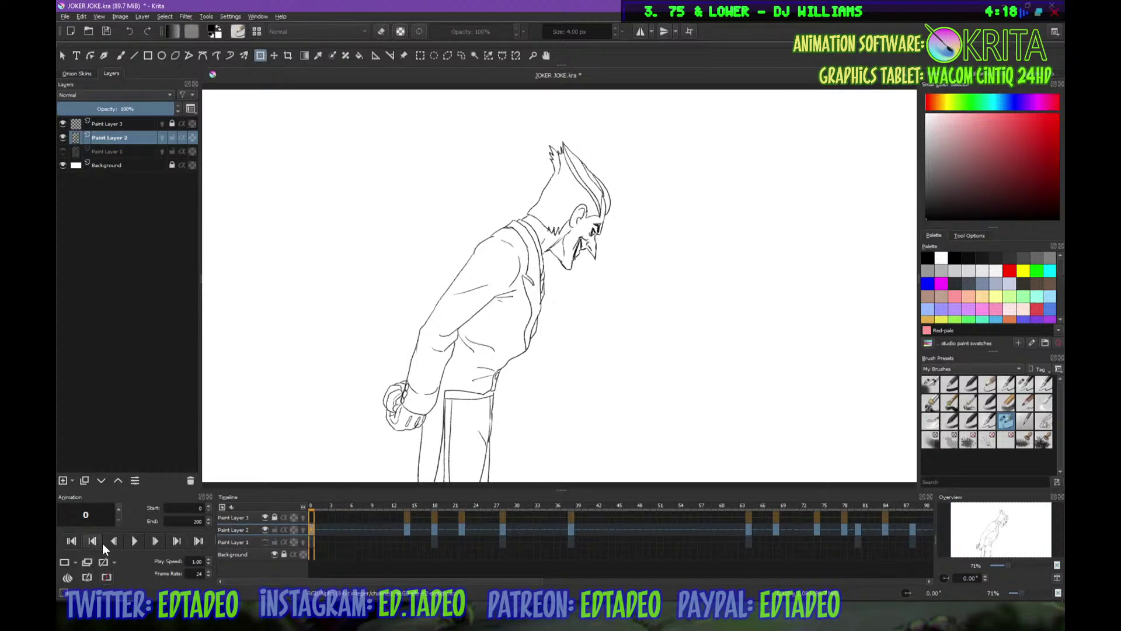
left_click(134, 541)
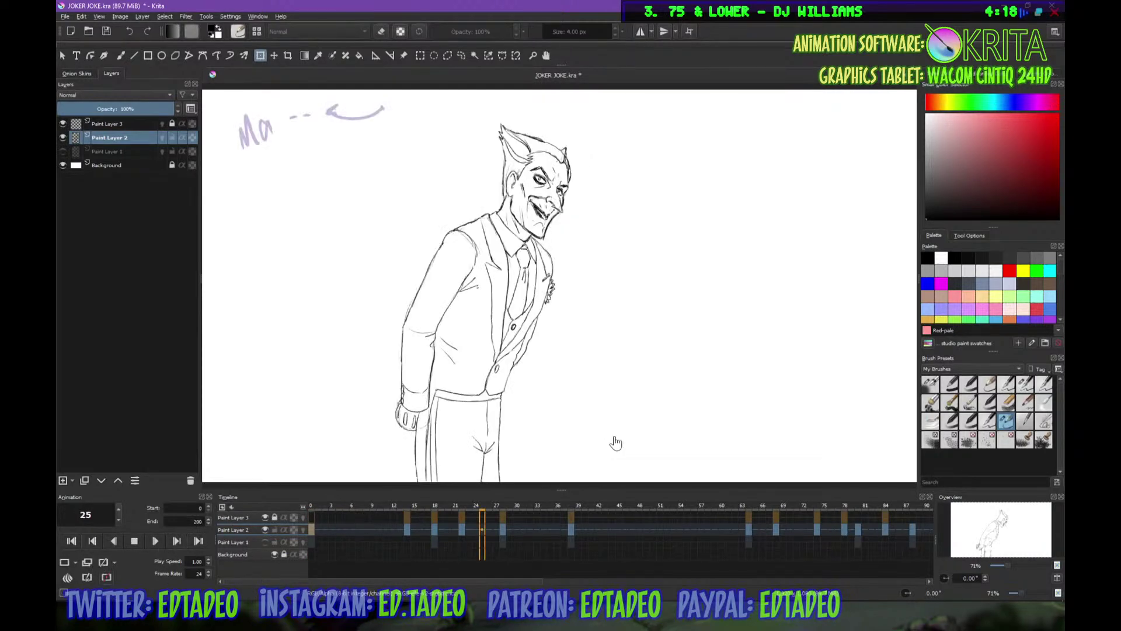